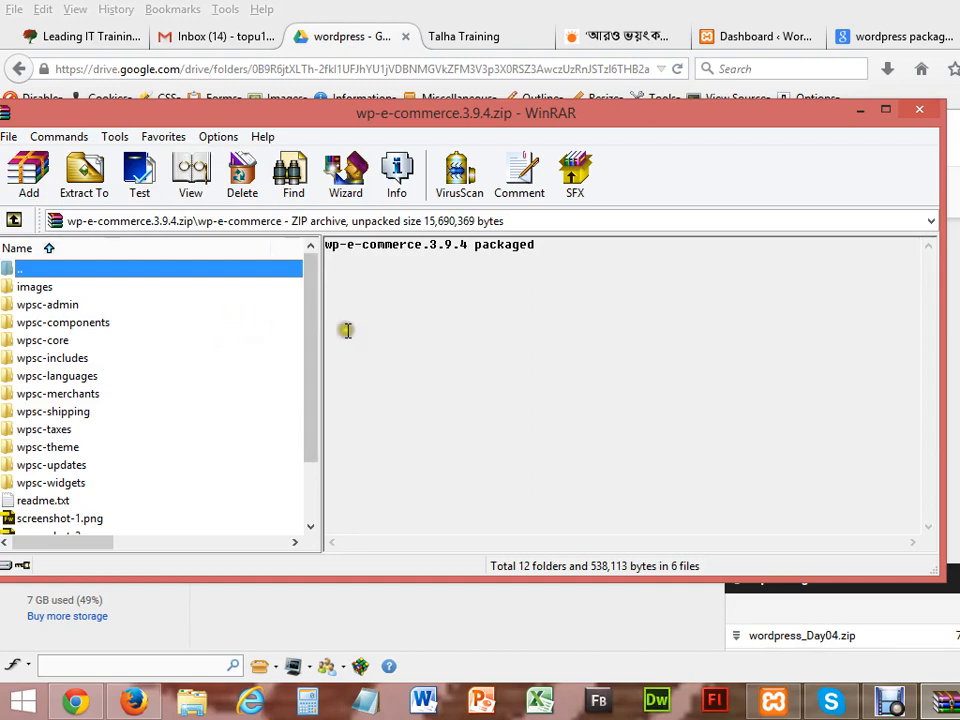
Step: Inspect the wpsc-core folder inside the archive in WinRAR
{"action": "left_click", "coordinate": [299, 341]}
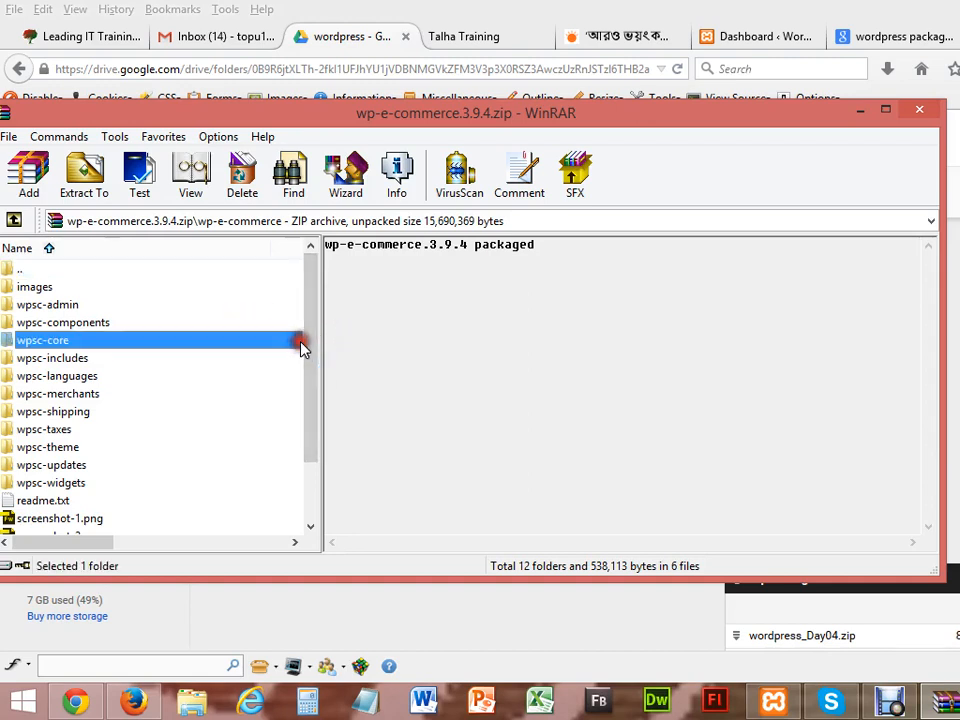
{"action": "left_click_drag", "start_coordinate": [312, 347], "coordinate": [312, 455]}
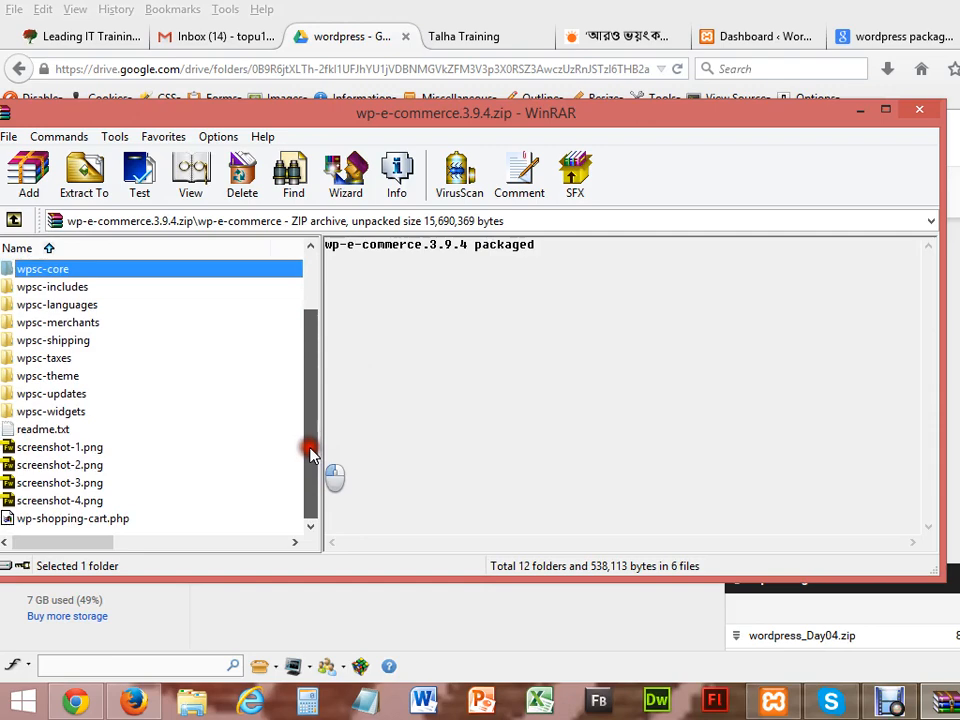
{"action": "left_click_drag", "start_coordinate": [311, 455], "coordinate": [312, 321]}
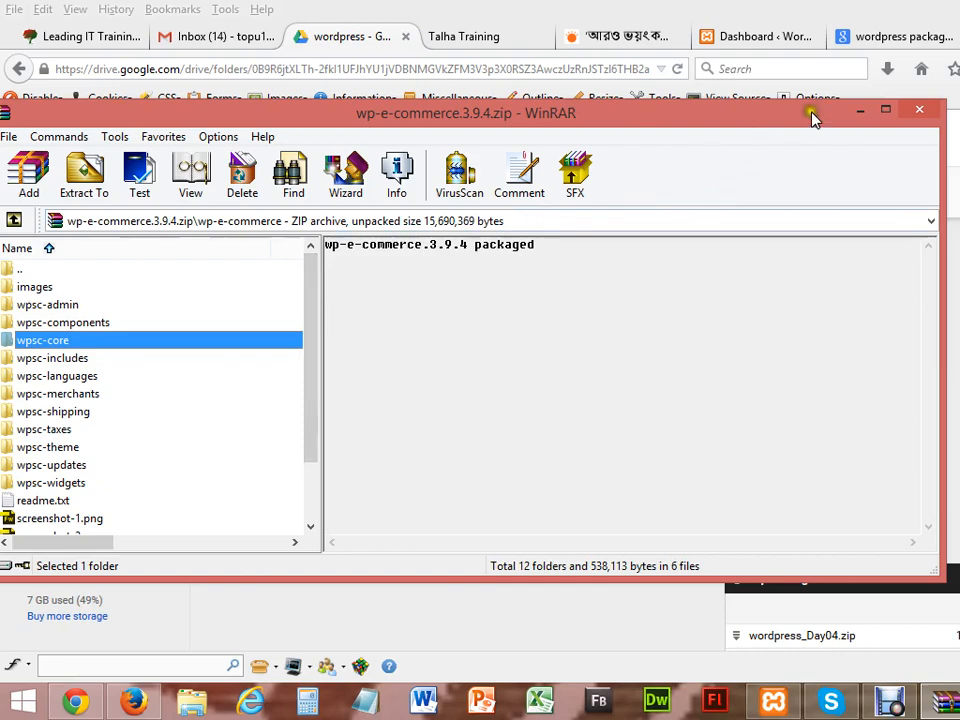
Step: Minimize WinRAR and browse File Explorer to D:\xampp\htdocs\wordpress_blog
{"action": "left_click", "coordinate": [868, 116]}
{"action": "left_click", "coordinate": [191, 702]}
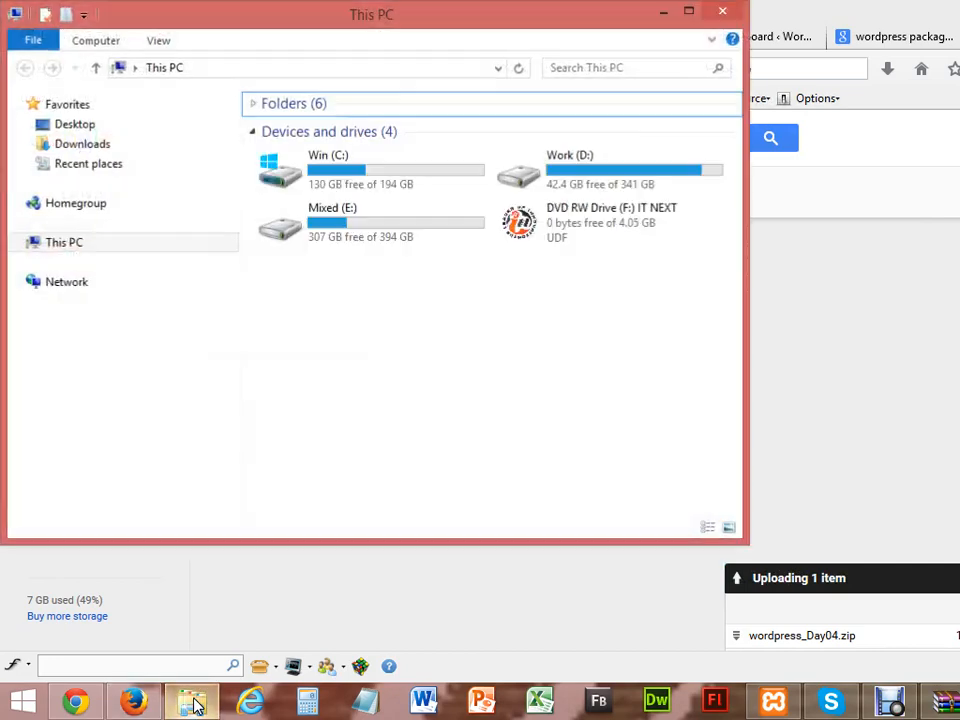
{"action": "double_click", "coordinate": [536, 178]}
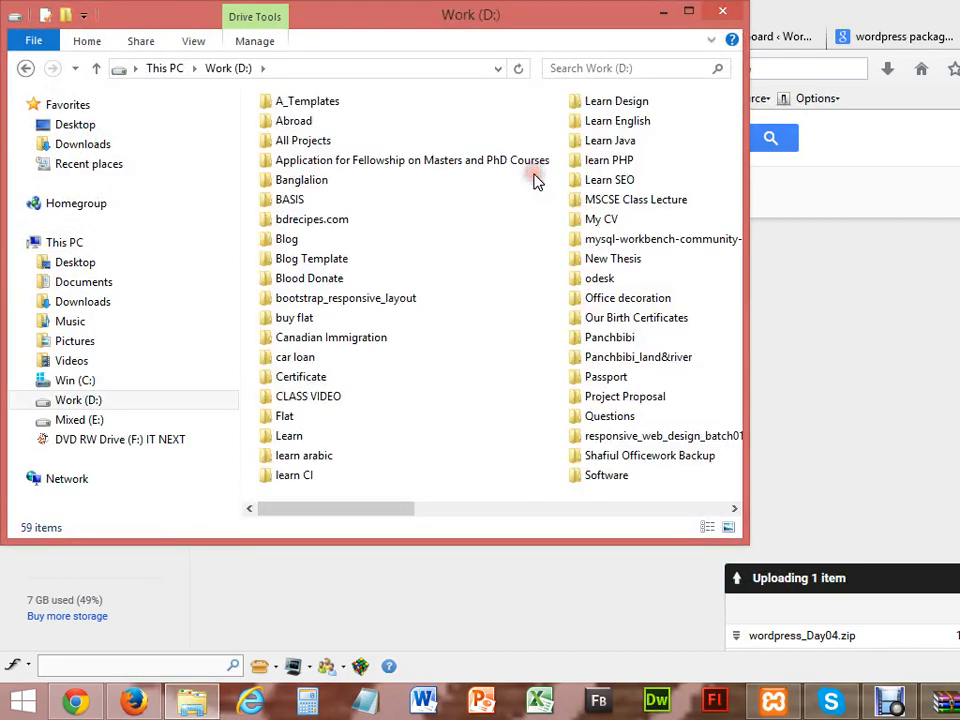
{"action": "left_click", "coordinate": [688, 12]}
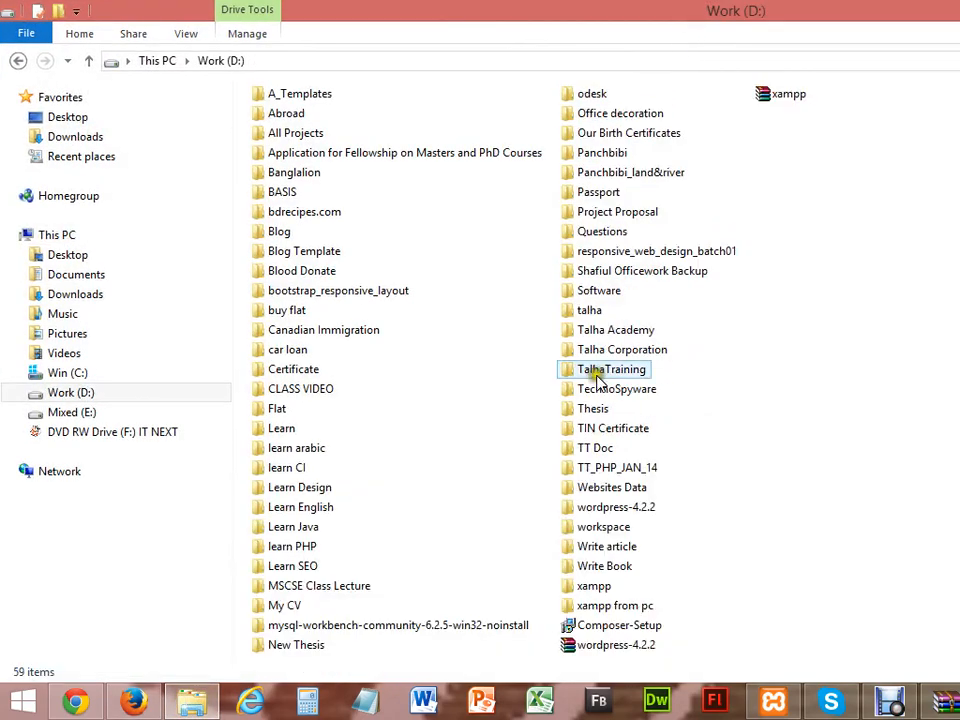
{"action": "double_click", "coordinate": [580, 586]}
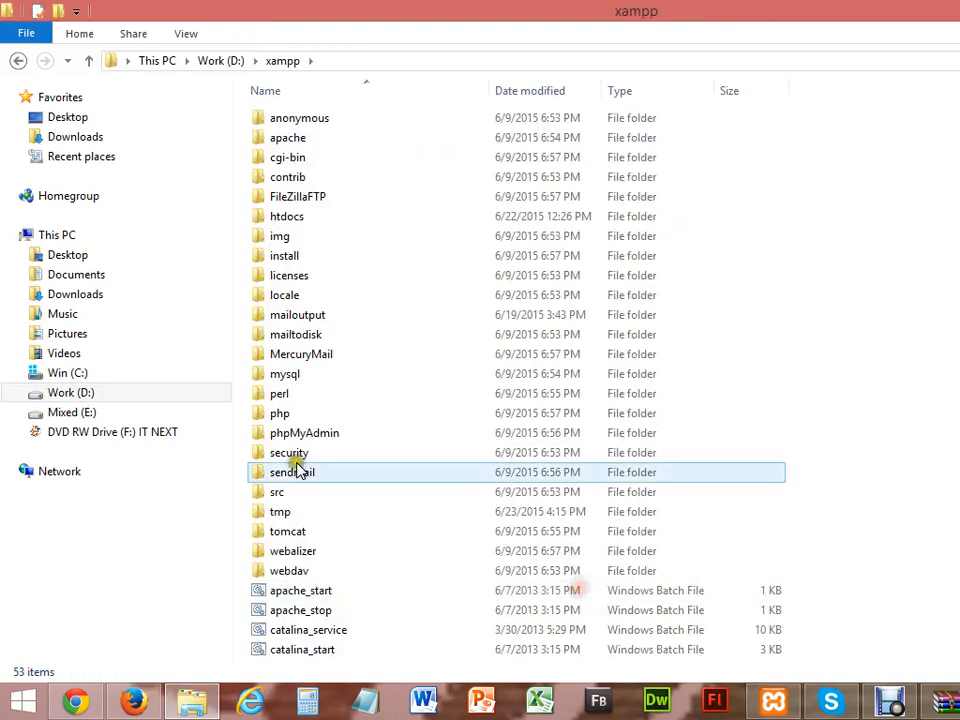
{"action": "double_click", "coordinate": [281, 218]}
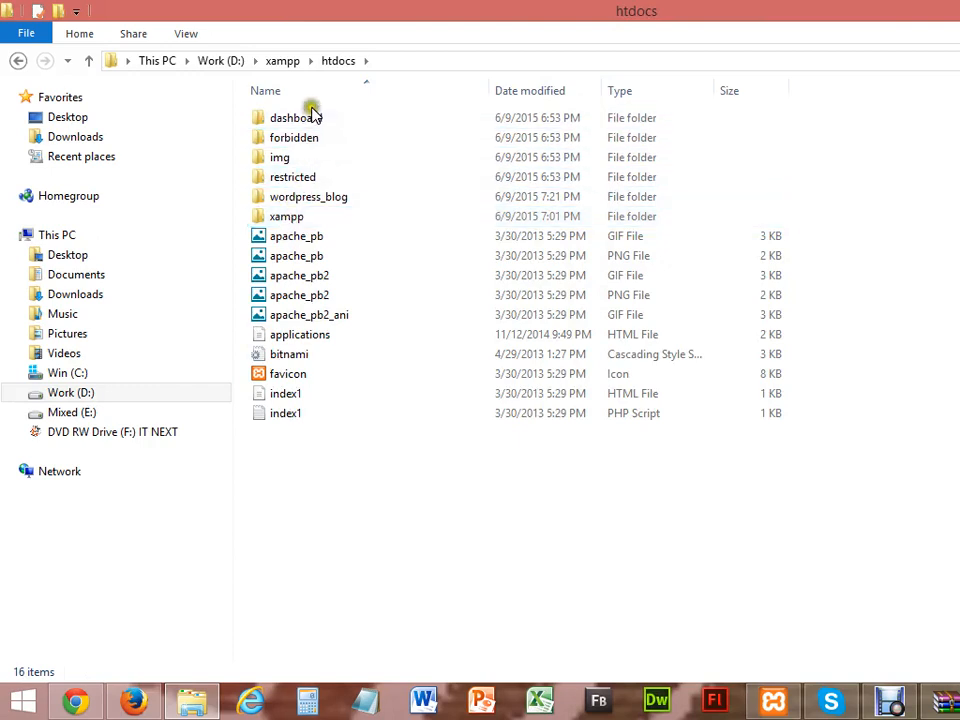
{"action": "left_click", "coordinate": [309, 203]}
{"action": "double_click", "coordinate": [309, 203]}
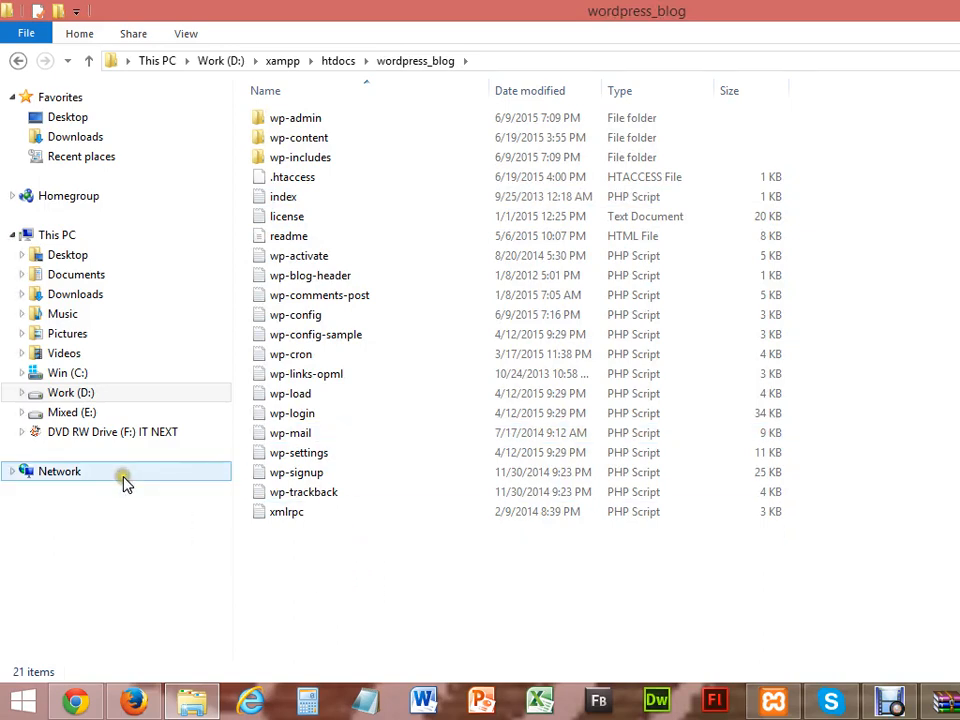
Step: Open wp-e-commerce.3.9.4.zip from Downloads in WinRAR
{"action": "left_click", "coordinate": [72, 145]}
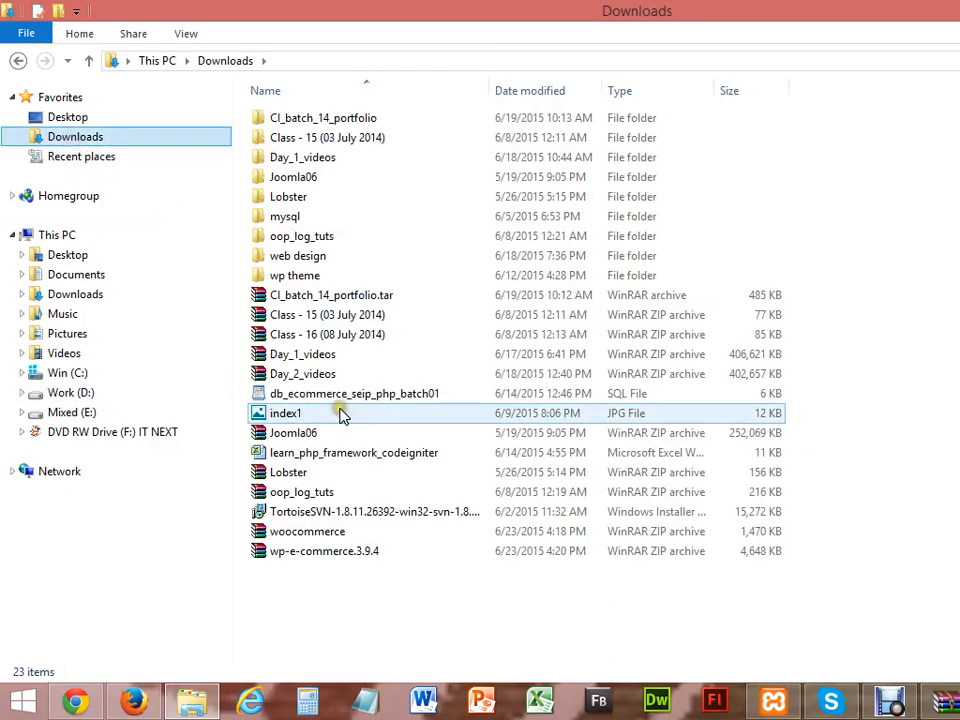
{"action": "left_click", "coordinate": [337, 551]}
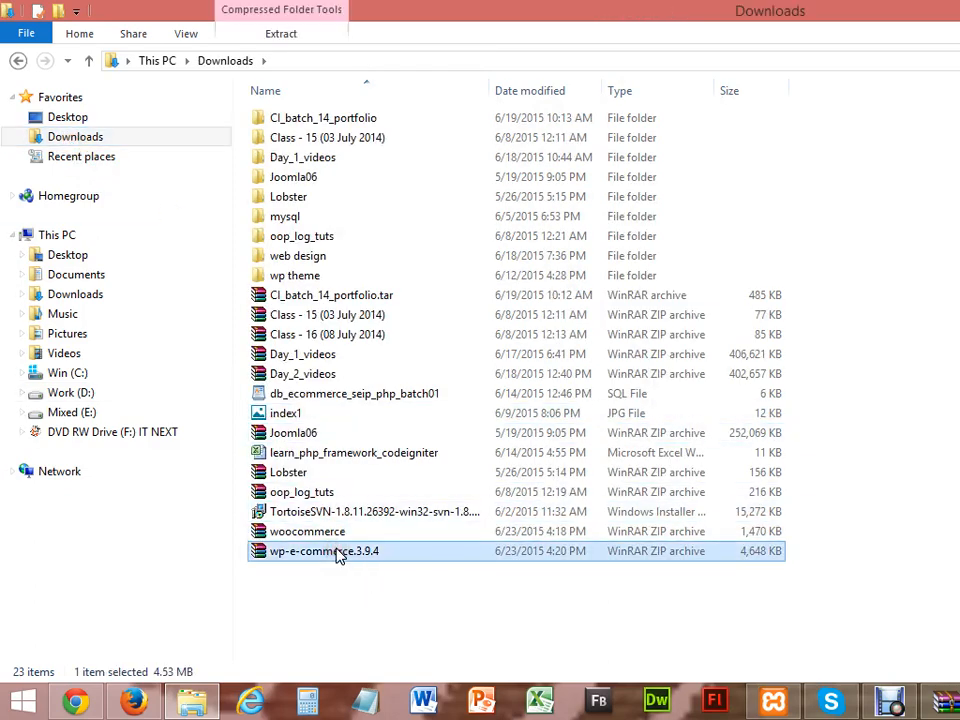
{"action": "double_click", "coordinate": [337, 552]}
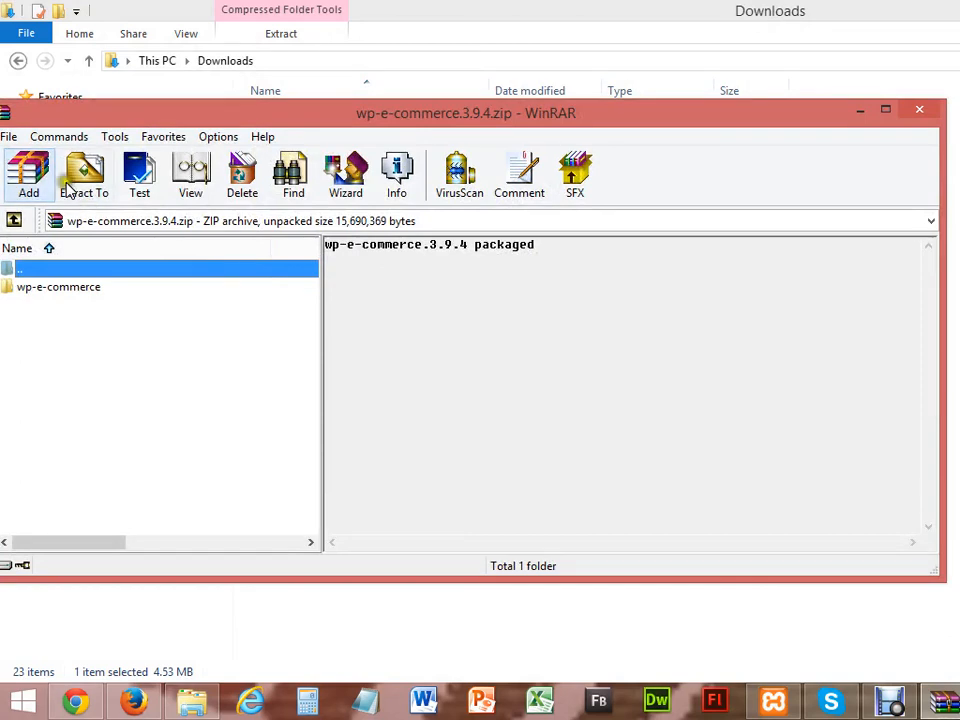
Step: Extract the archive to the default wp-e-commerce.3.9.4 folder in Downloads
{"action": "left_click", "coordinate": [86, 190]}
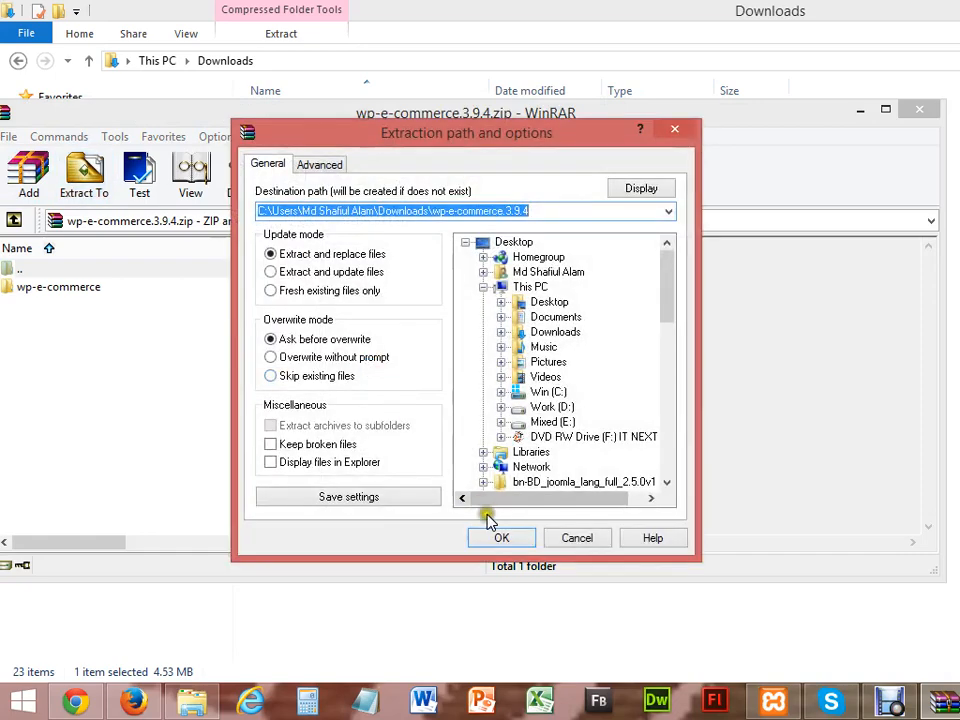
{"action": "left_click", "coordinate": [501, 538]}
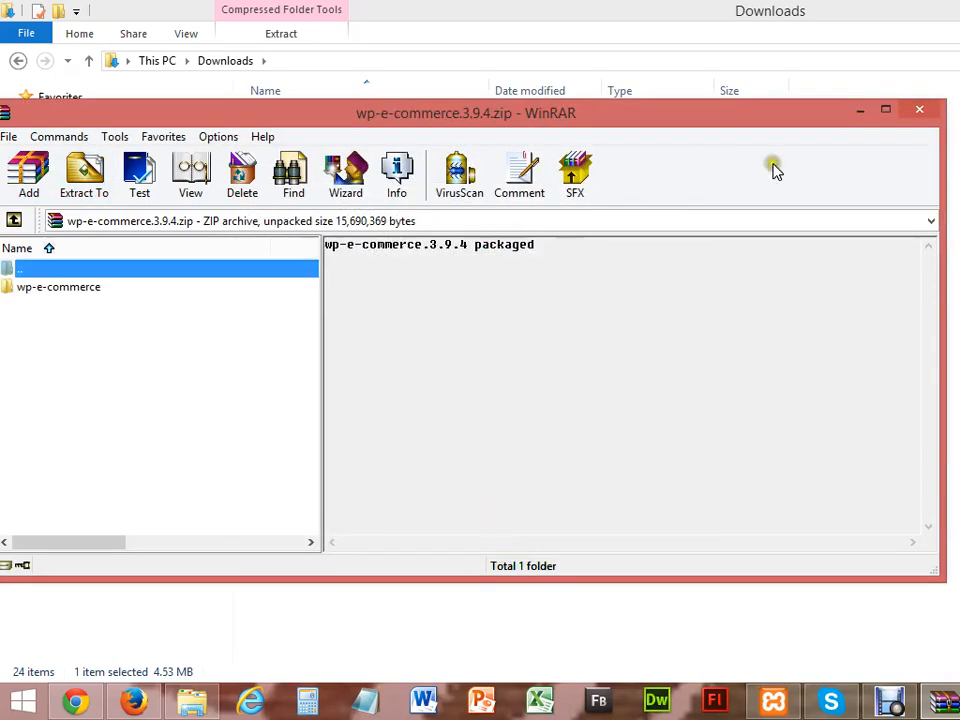
Step: Close WinRAR and open the extracted plugin's readme in Notepad++
{"action": "left_click", "coordinate": [921, 112]}
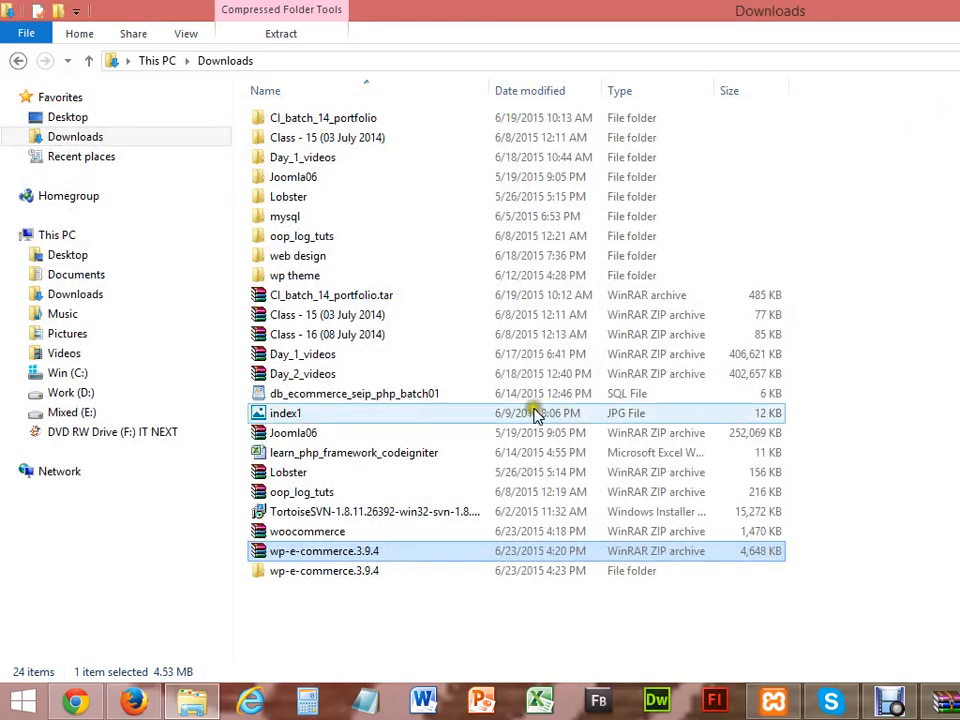
{"action": "double_click", "coordinate": [332, 572]}
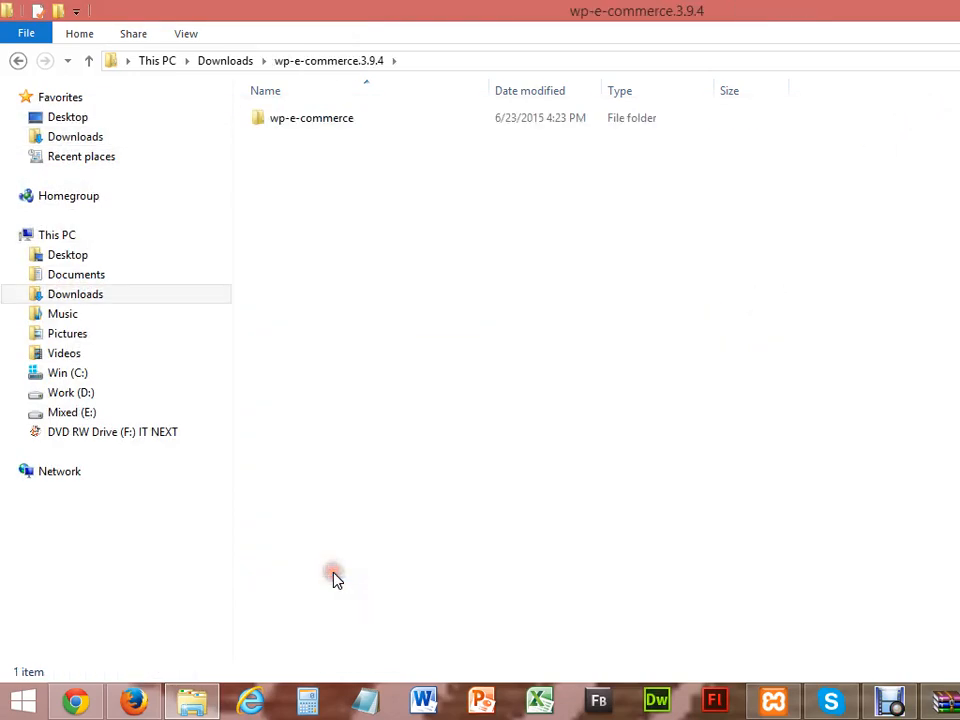
{"action": "double_click", "coordinate": [332, 122]}
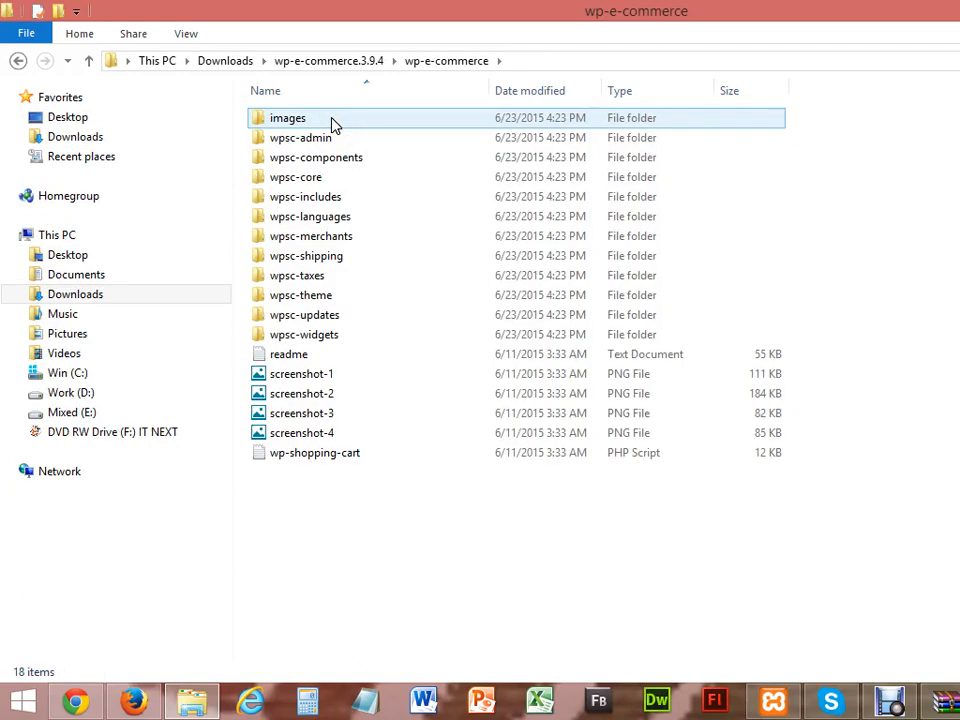
{"action": "left_click", "coordinate": [279, 357]}
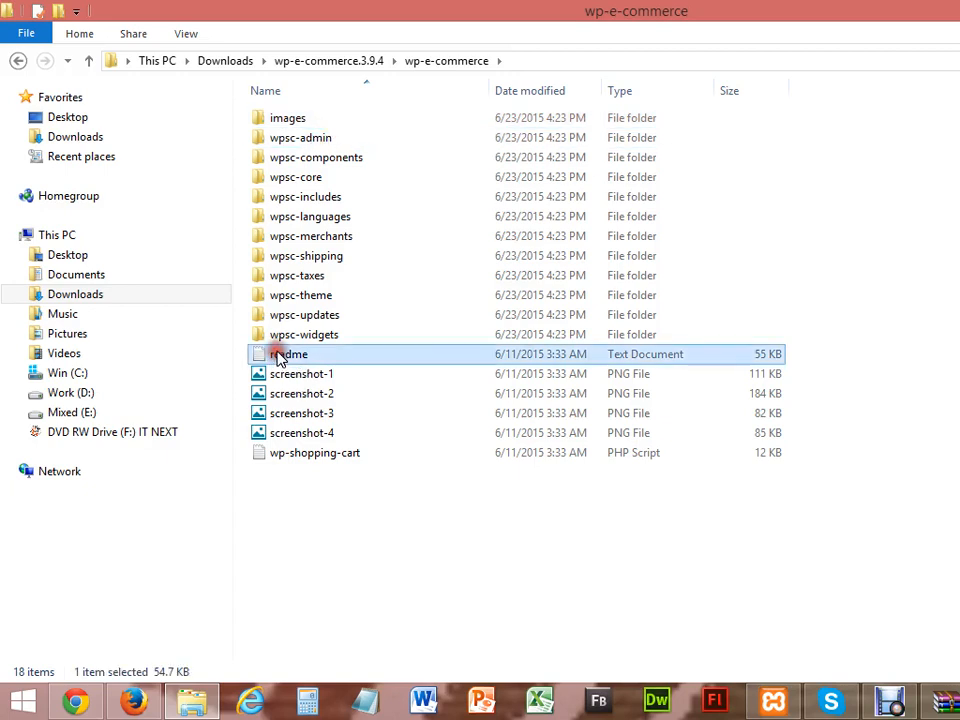
{"action": "right_click", "coordinate": [282, 356]}
{"action": "left_click", "coordinate": [316, 340]}
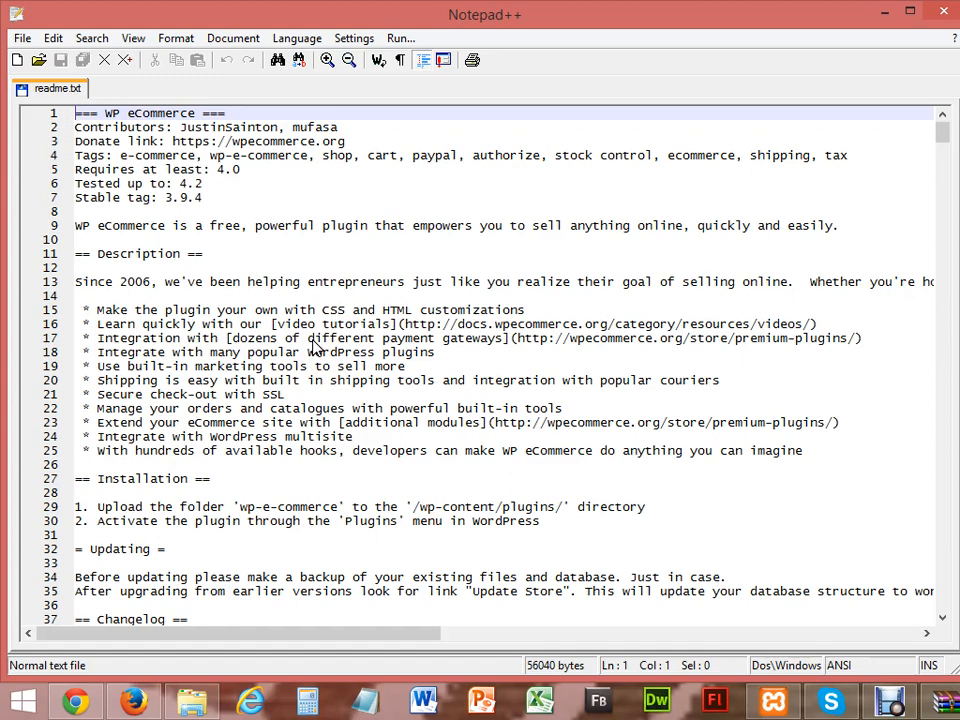
{"action": "left_click", "coordinate": [940, 136]}
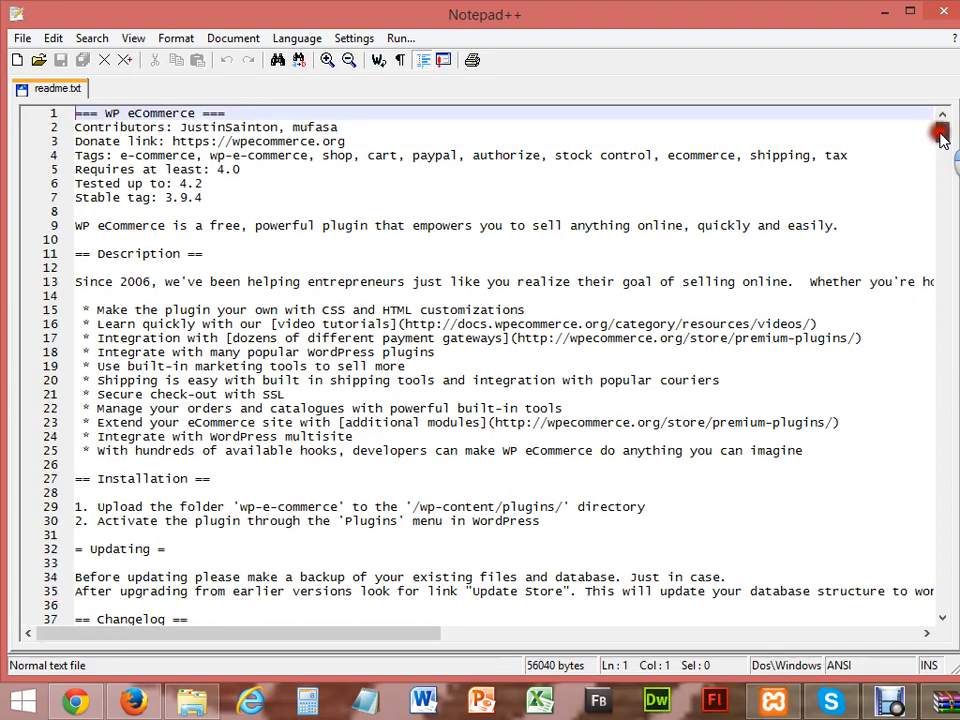
{"action": "left_click_drag", "start_coordinate": [940, 136], "coordinate": [948, 613]}
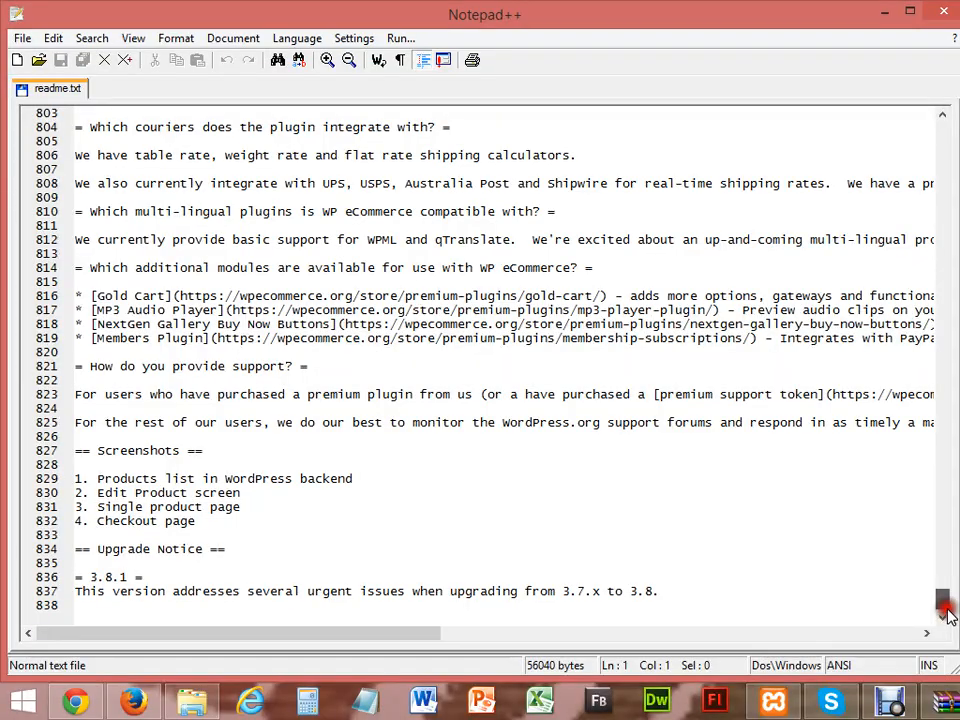
{"action": "left_click_drag", "start_coordinate": [944, 606], "coordinate": [941, 128]}
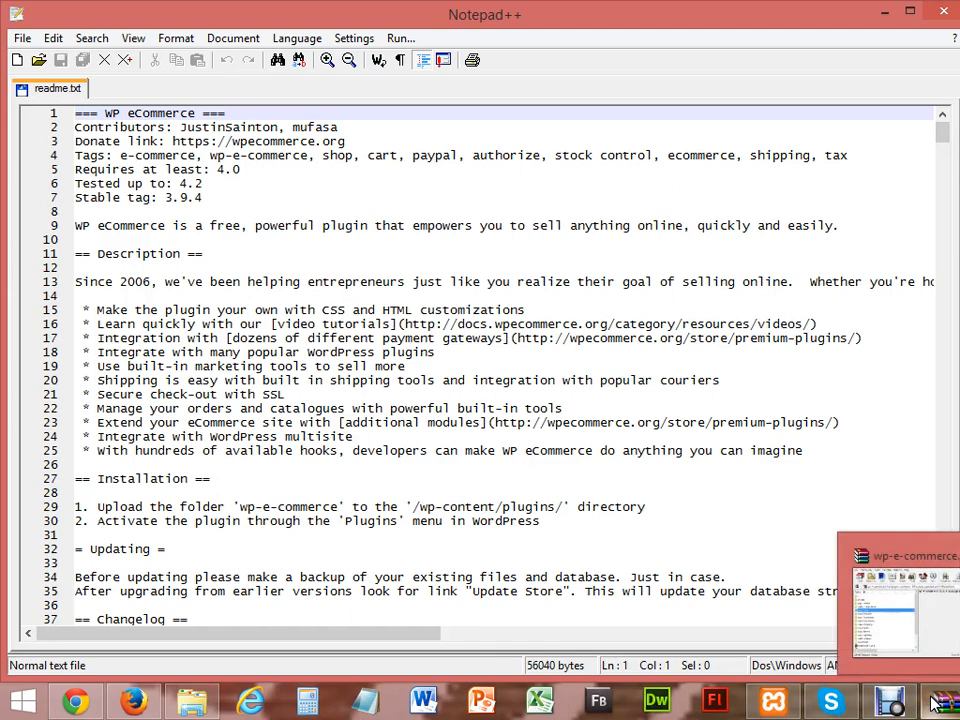
Step: Browse to D:\xampp\htdocs to confirm the copied wp-e-commerce folder, then switch to Firefox
{"action": "left_click", "coordinate": [200, 703]}
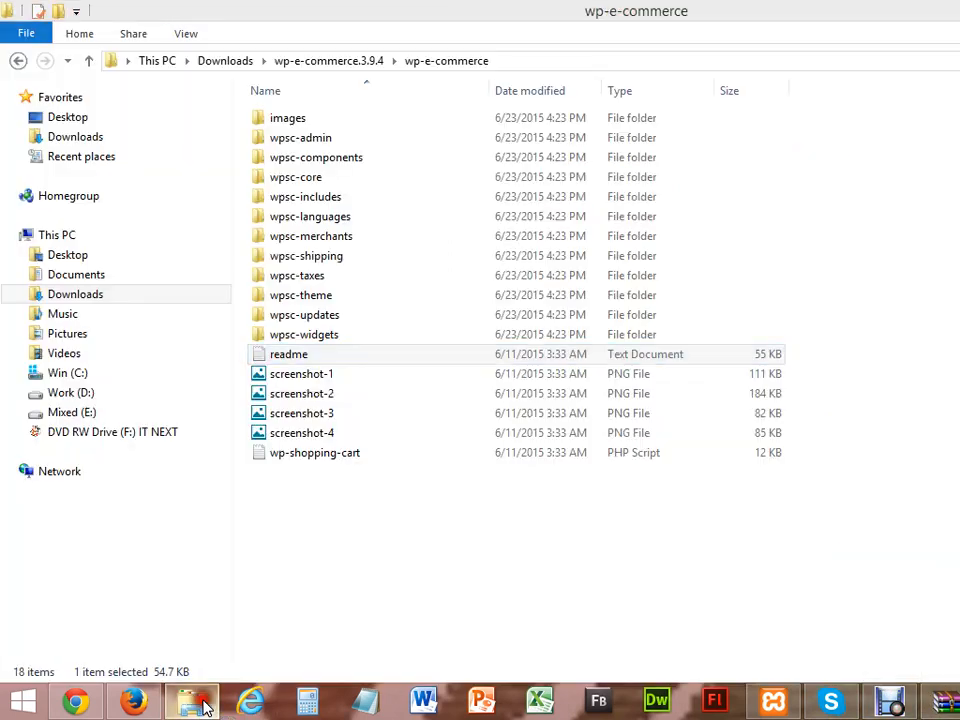
{"action": "left_click", "coordinate": [332, 62]}
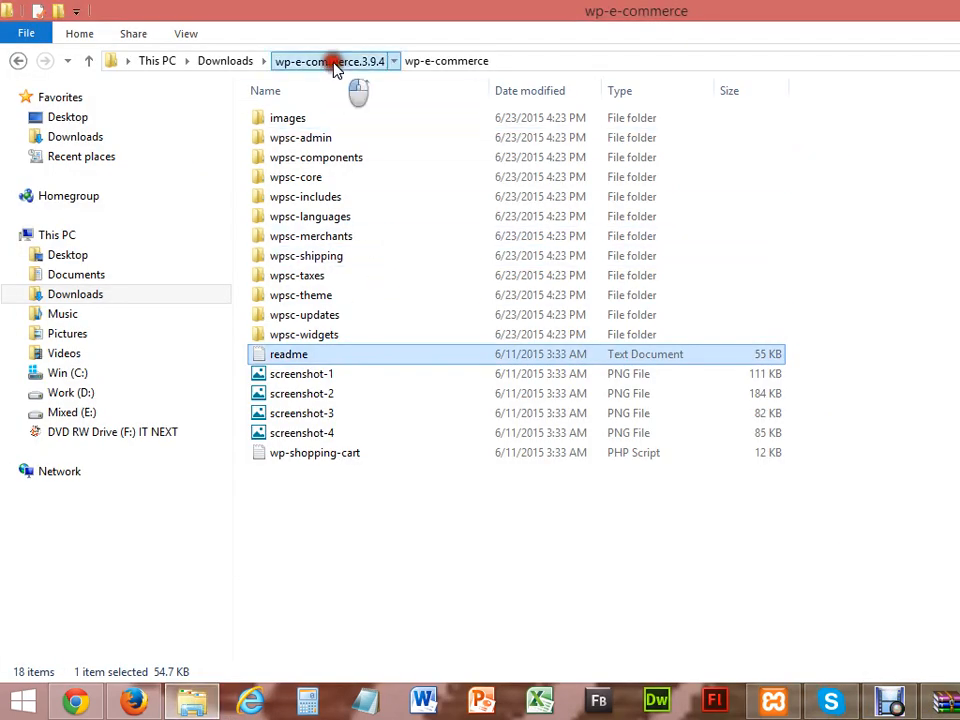
{"action": "left_click", "coordinate": [71, 392]}
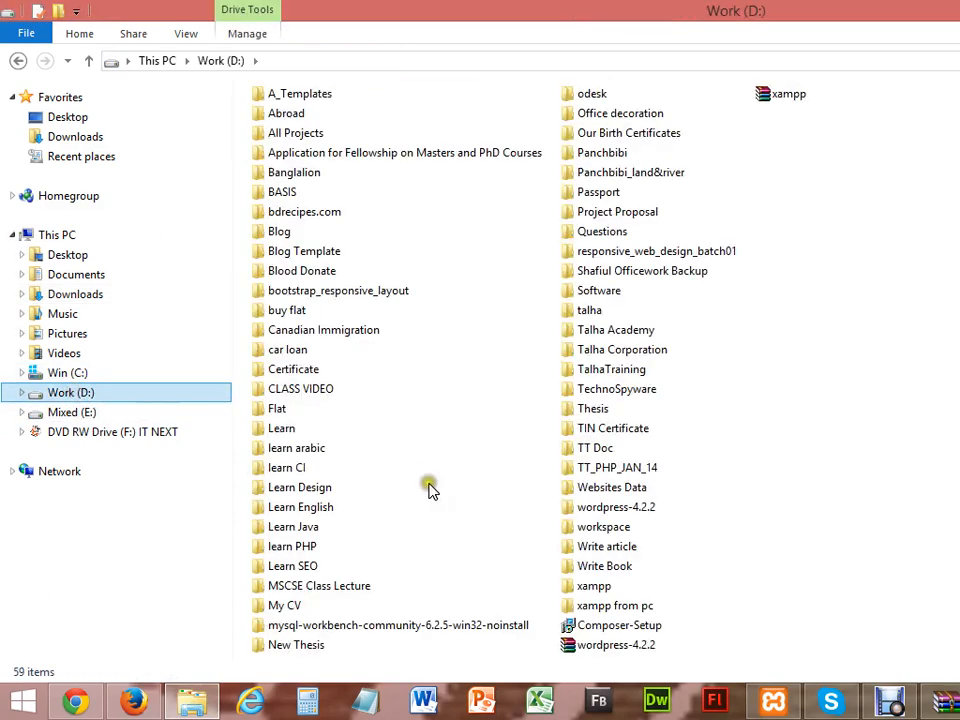
{"action": "double_click", "coordinate": [591, 585]}
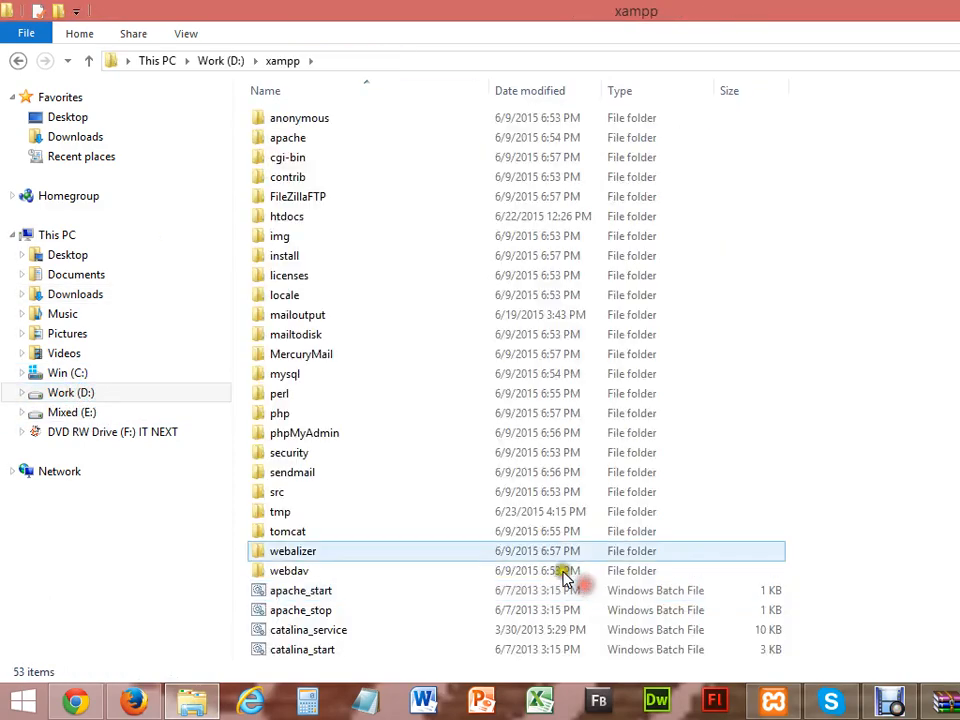
{"action": "double_click", "coordinate": [306, 215]}
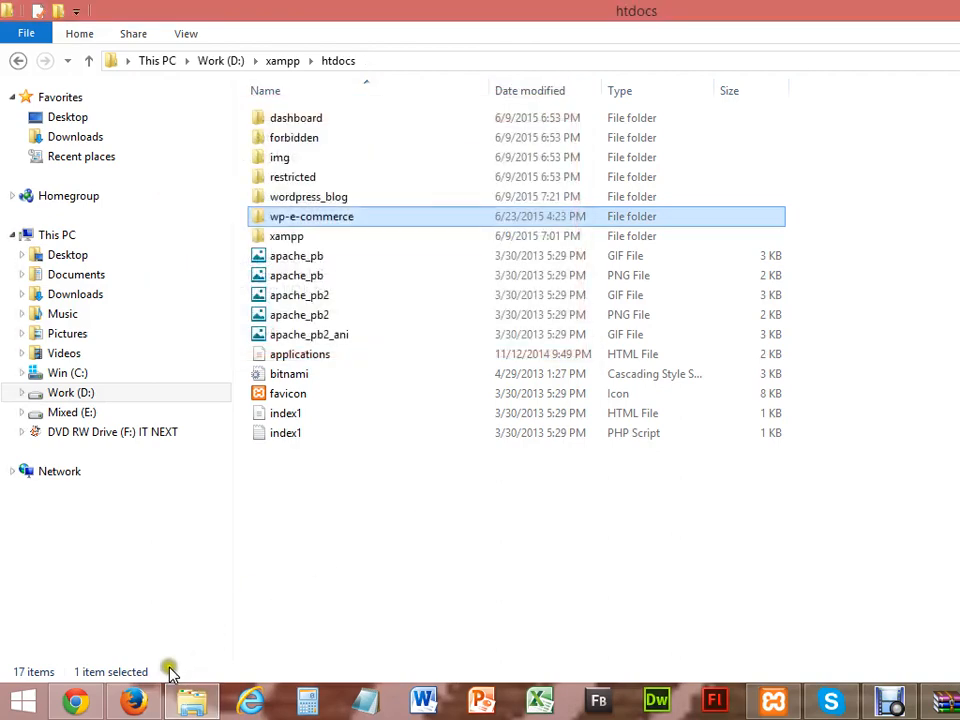
{"action": "left_click", "coordinate": [135, 702]}
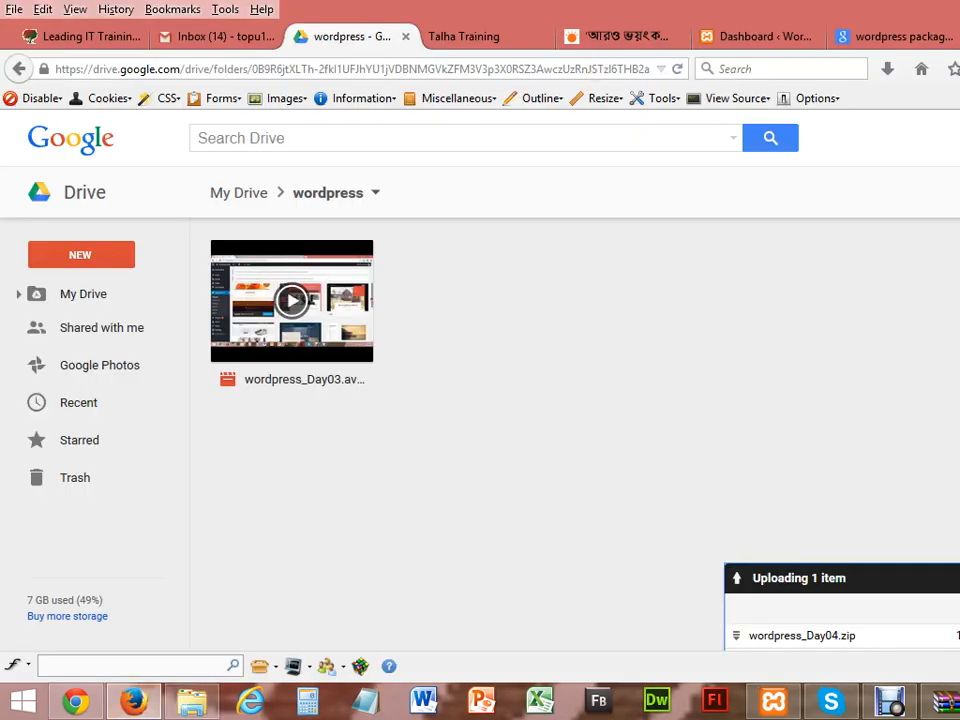
Step: Load localhost in a new tab, check the wp-e-commerce listing, return, and minimize Firefox
{"action": "key", "text": "ctrl+t"}
{"action": "type", "text": "localhost/"}
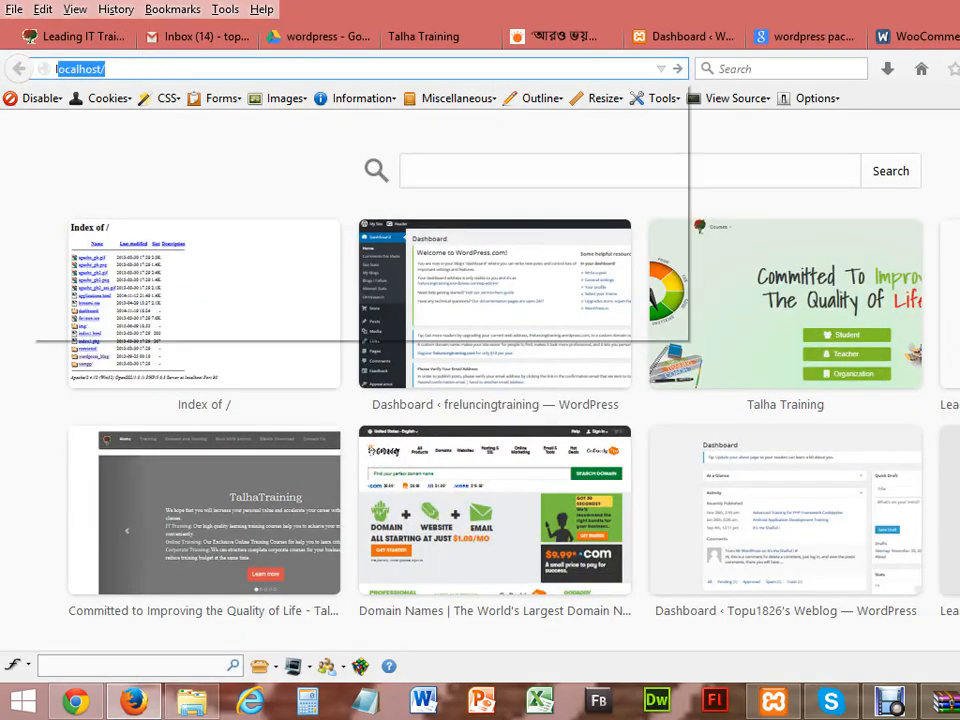
{"action": "key", "text": "Return"}
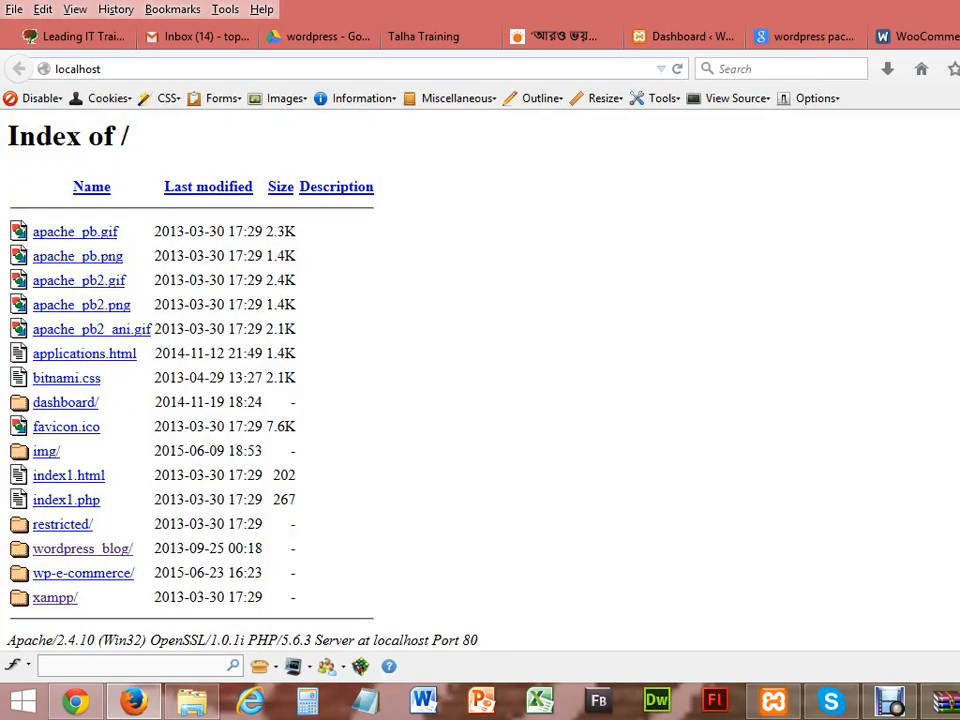
{"action": "left_click", "coordinate": [92, 578]}
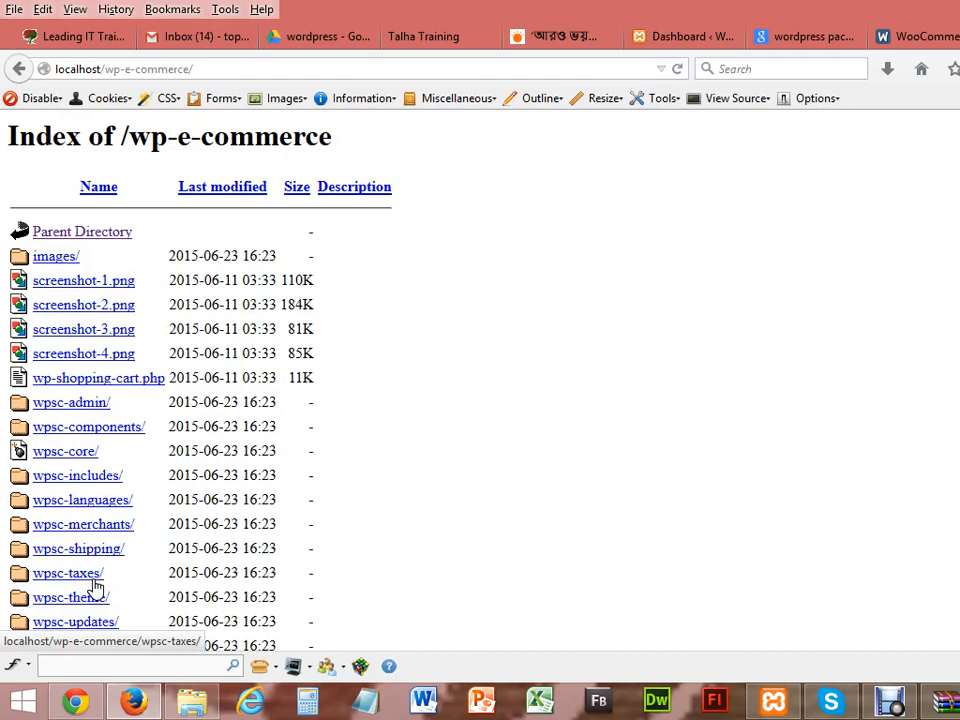
{"action": "left_click", "coordinate": [24, 68]}
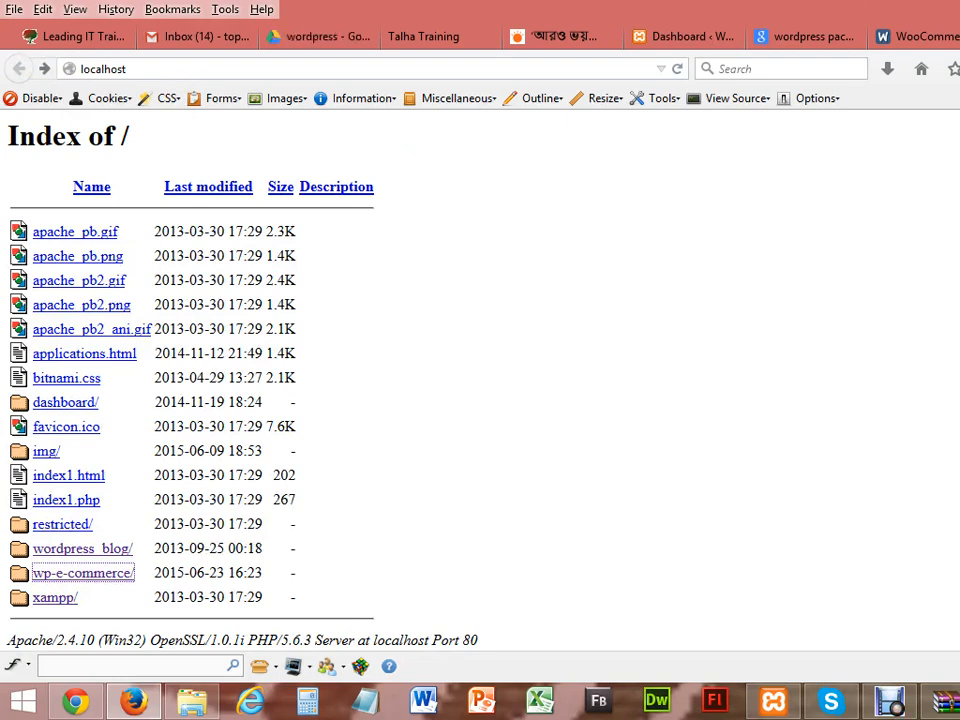
{"action": "key", "text": "super+Down"}
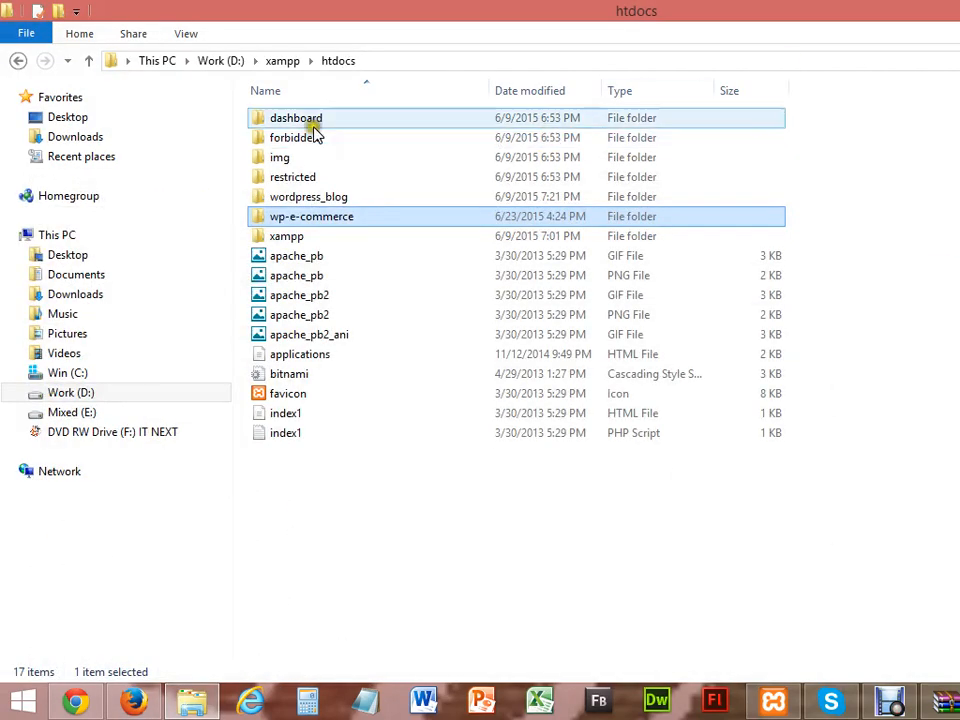
Step: Send the woocommerce and wp-e-commerce.3.9.4 archives from Downloads to TRANSCEND (H:)
{"action": "left_click", "coordinate": [76, 139]}
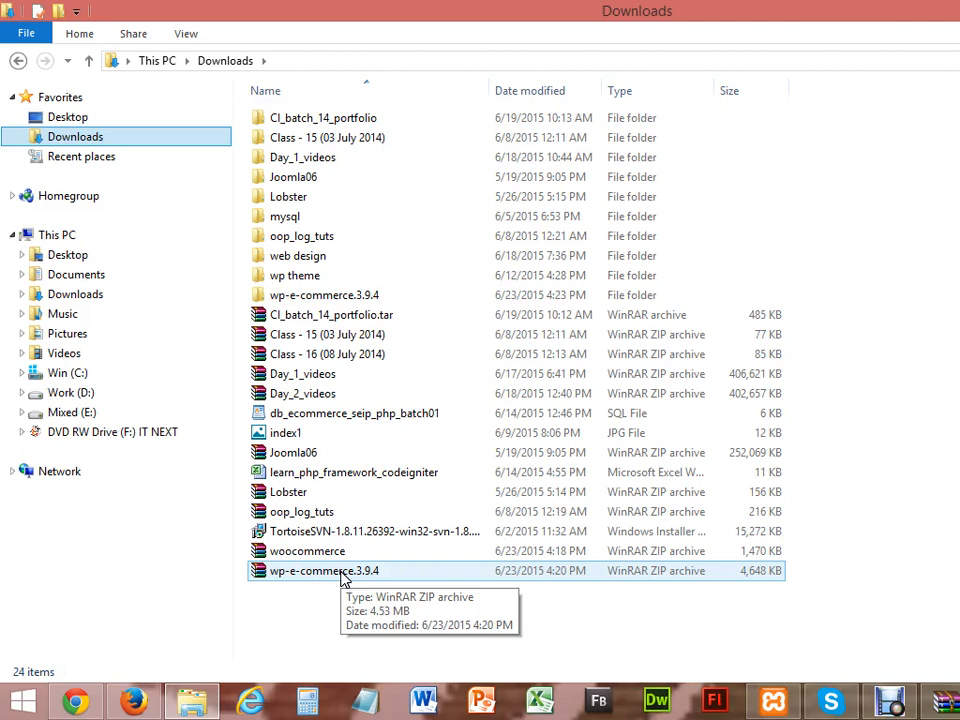
{"action": "left_click", "coordinate": [340, 553]}
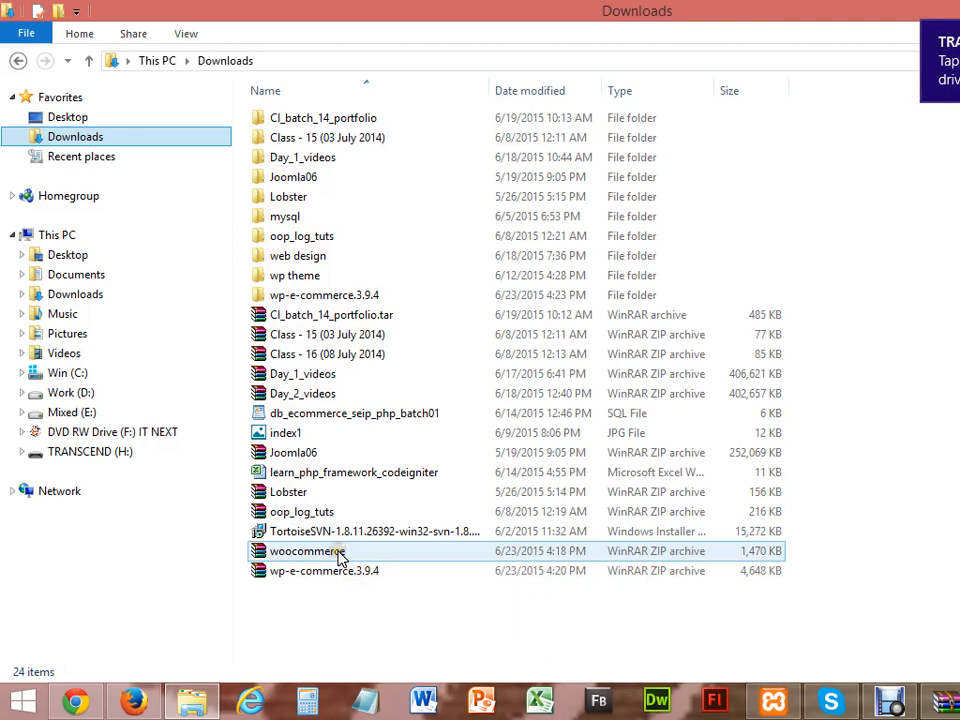
{"action": "left_click", "coordinate": [347, 572], "text": "shift"}
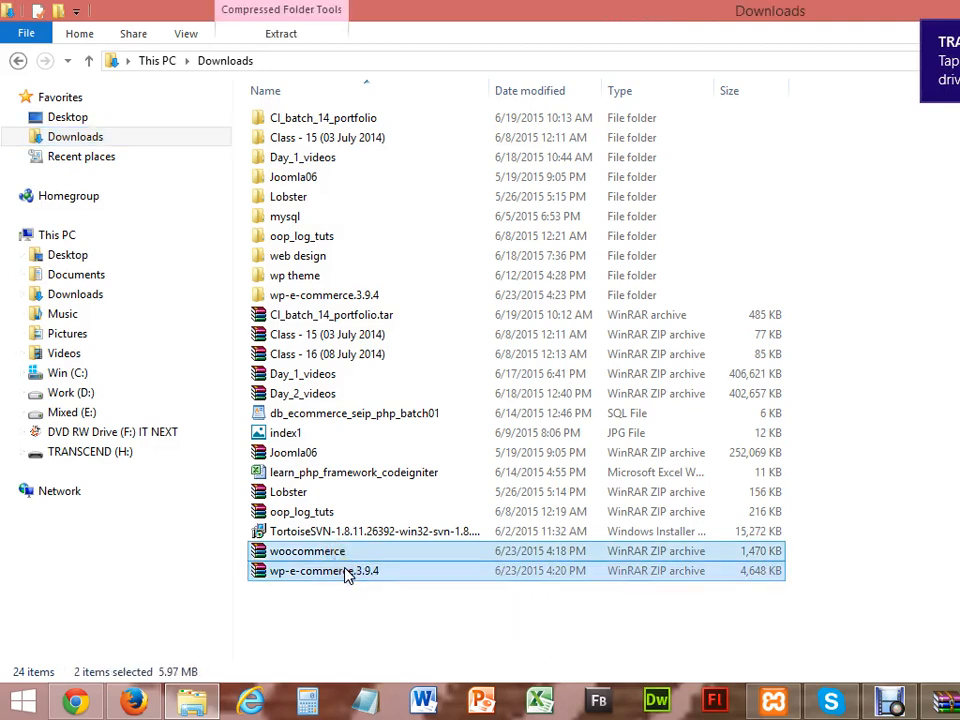
{"action": "right_click", "coordinate": [347, 572]}
{"action": "mouse_move", "coordinate": [493, 414]}
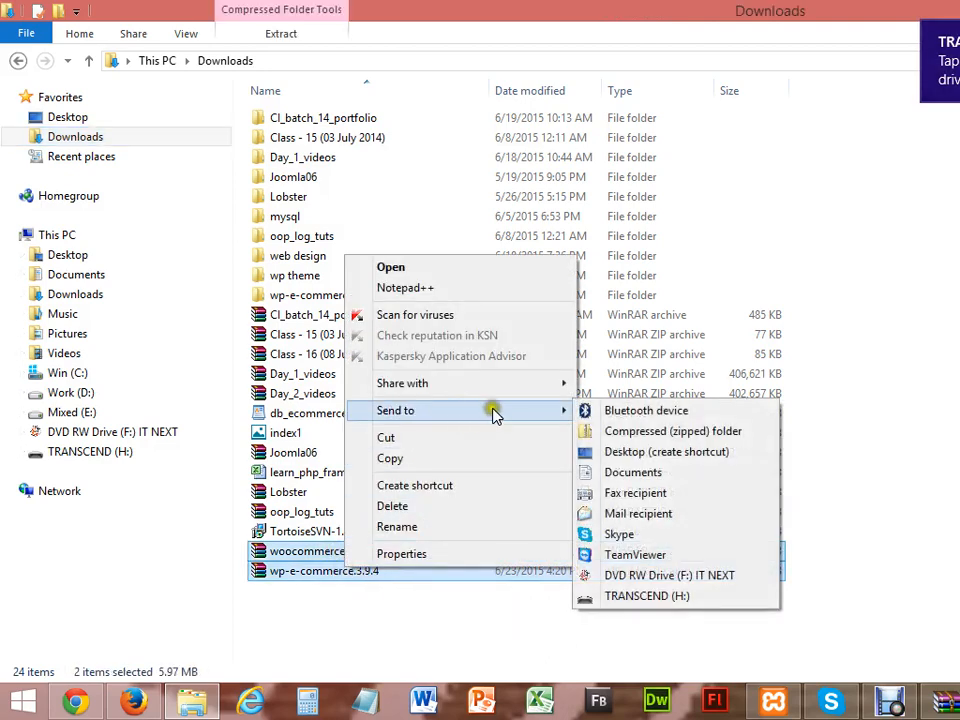
{"action": "left_click", "coordinate": [645, 596]}
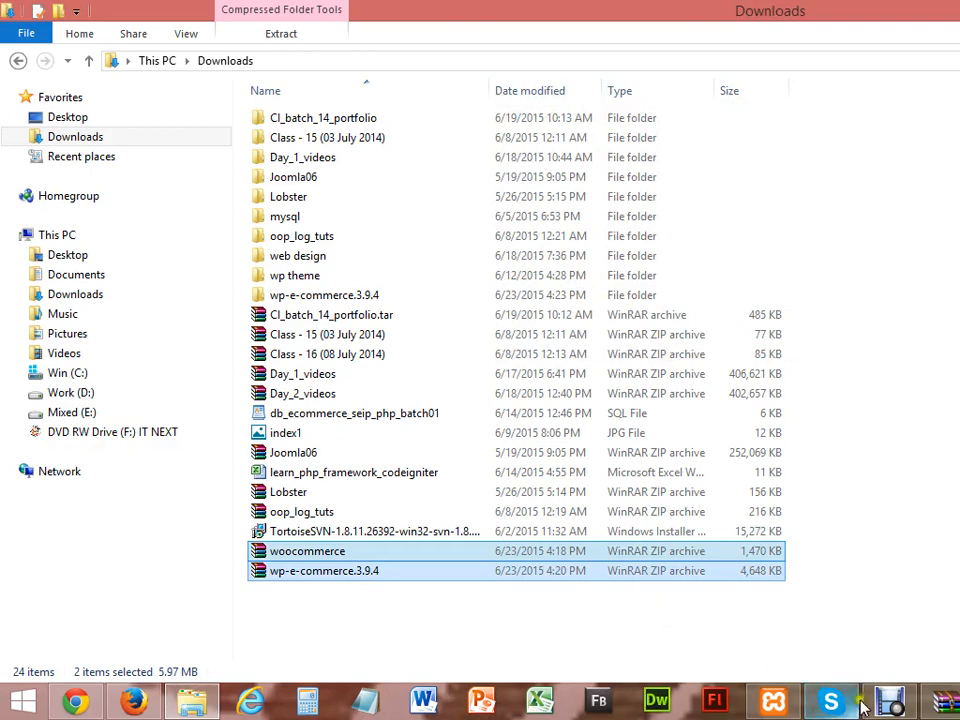
Step: Minimize the Debut recorder window and return to Firefox
{"action": "left_click", "coordinate": [890, 702]}
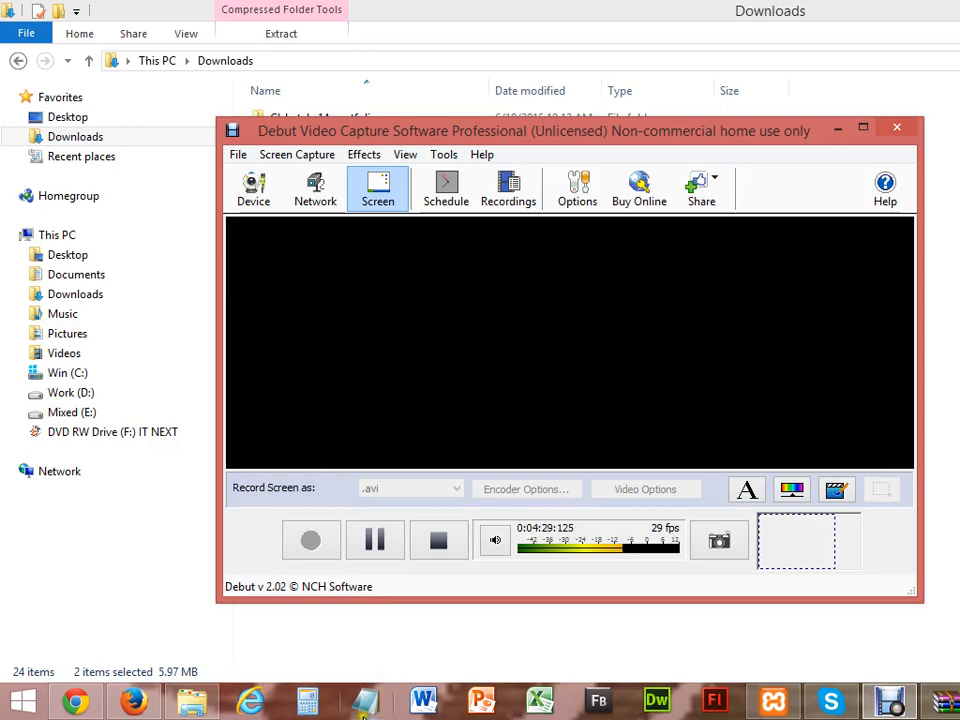
{"action": "left_click", "coordinate": [837, 128]}
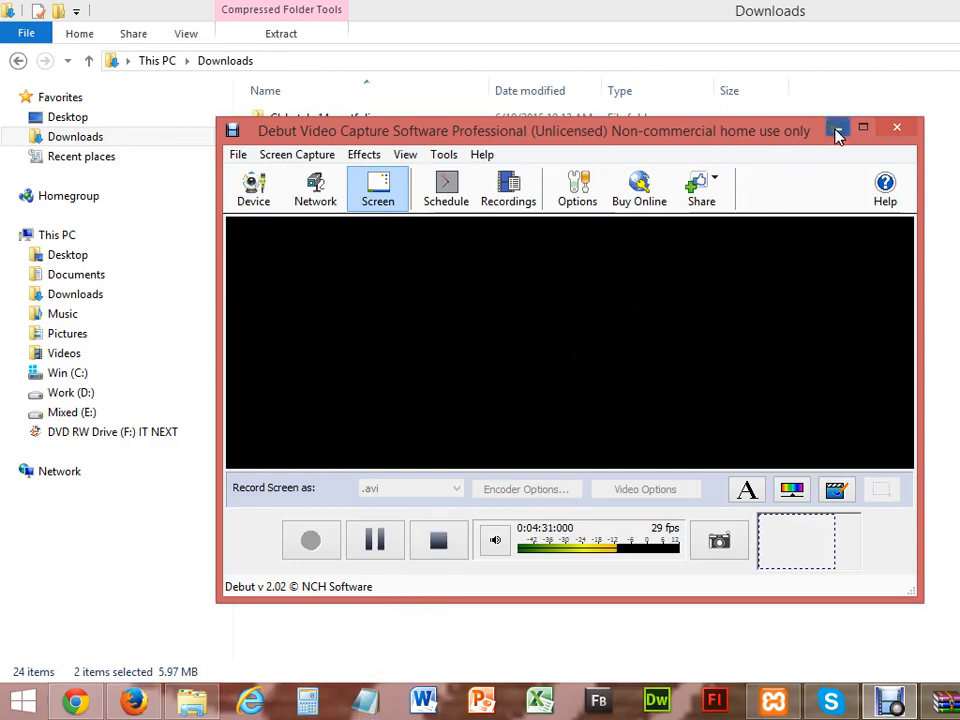
{"action": "left_click", "coordinate": [158, 693]}
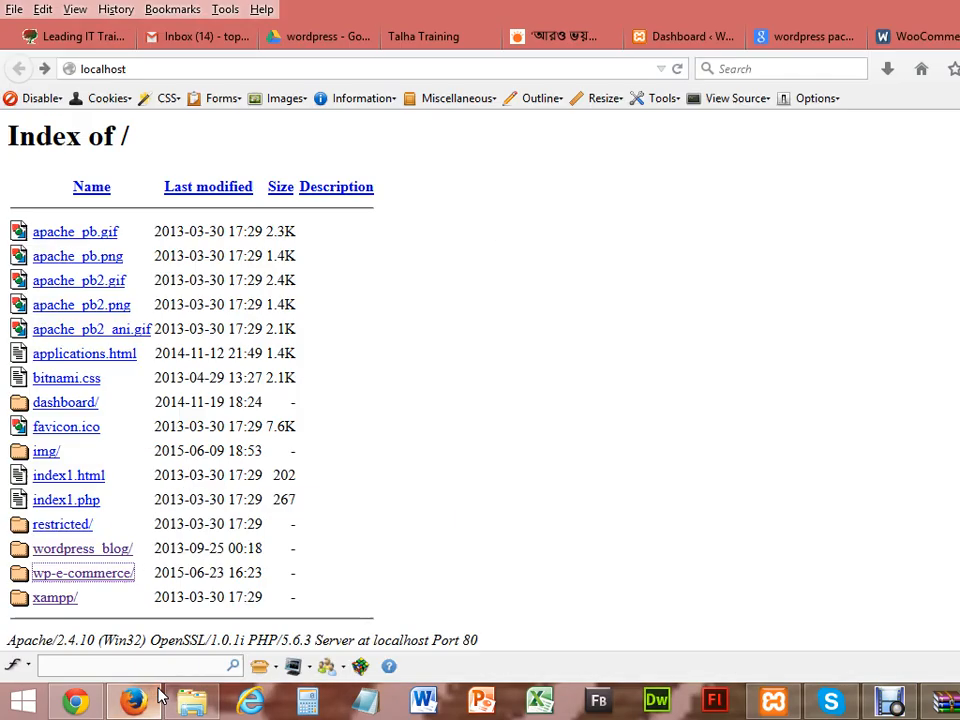
Step: On the Google results tab, change the search query to 'wordpress ecommerce'
{"action": "left_click", "coordinate": [934, 35]}
{"action": "left_click", "coordinate": [838, 37]}
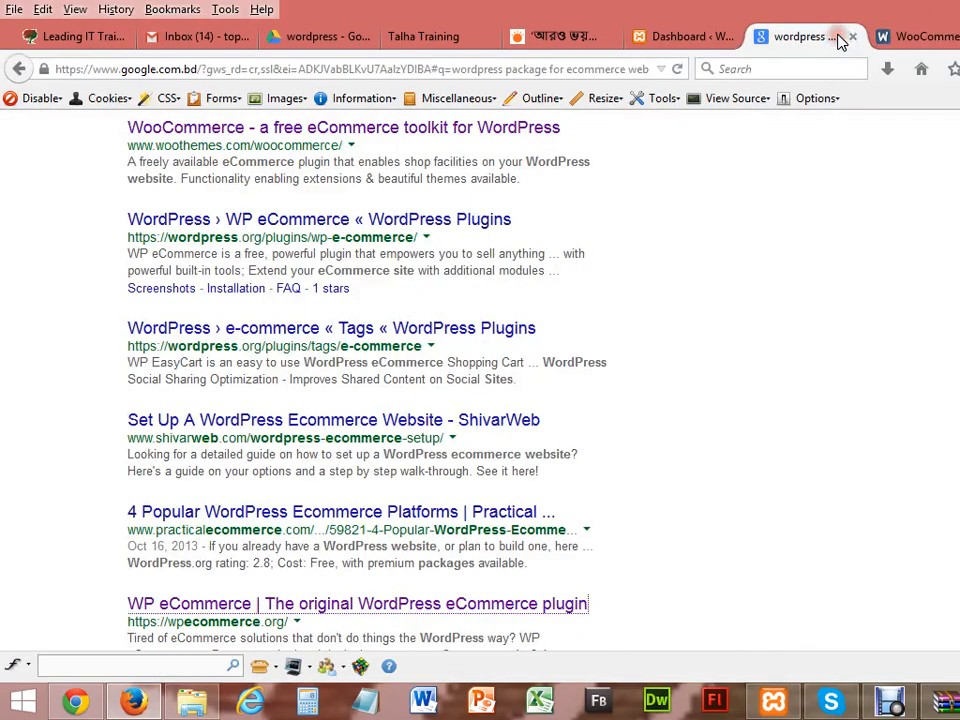
{"action": "scroll", "coordinate": [587, 607], "scroll_direction": "up", "scroll_amount": 5}
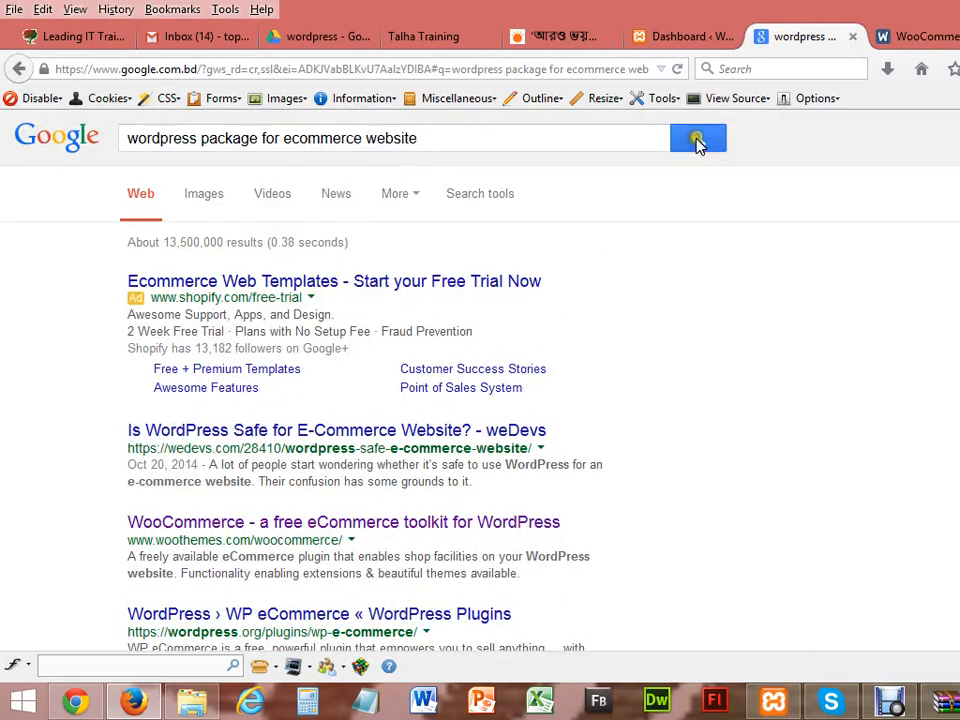
{"action": "left_click", "coordinate": [463, 132]}
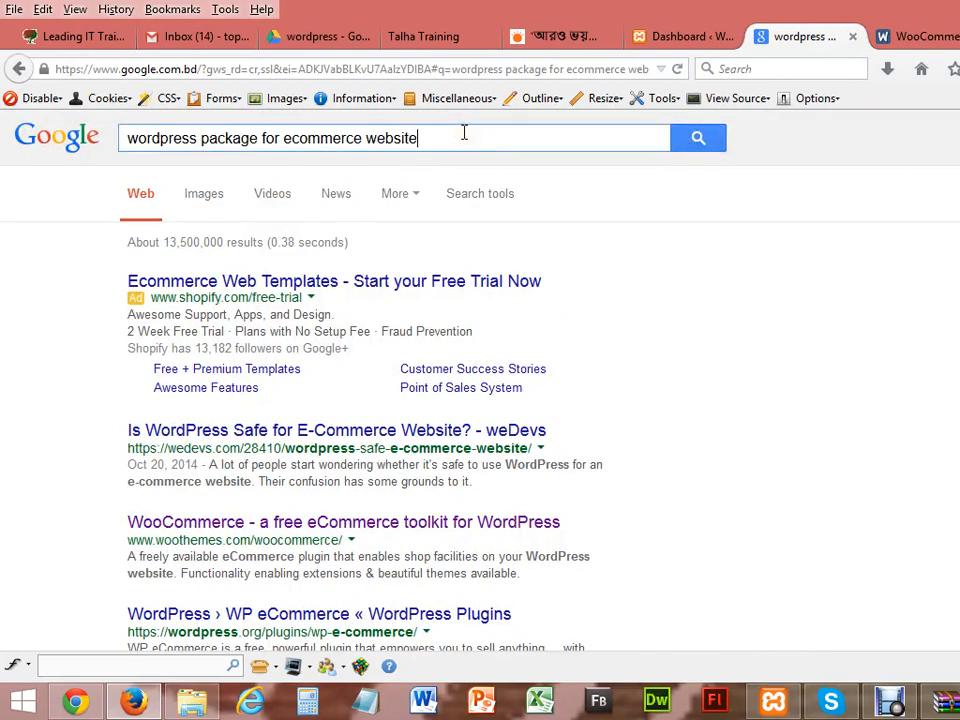
{"action": "key", "text": "BackSpace"}
{"action": "key", "text": "BackSpace"}
{"action": "key", "text": "BackSpace"}
{"action": "key", "text": "BackSpace"}
{"action": "key", "text": "BackSpace"}
{"action": "key", "text": "BackSpace"}
{"action": "key", "text": "BackSpace"}
{"action": "key", "text": "BackSpace"}
{"action": "key", "text": "BackSpace"}
{"action": "key", "text": "BackSpace"}
{"action": "key", "text": "BackSpace"}
{"action": "key", "text": "BackSpace"}
{"action": "key", "text": "BackSpace"}
{"action": "key", "text": "BackSpace"}
{"action": "key", "text": "BackSpace"}
{"action": "key", "text": "BackSpace"}
{"action": "key", "text": "BackSpace"}
{"action": "key", "text": "BackSpace"}
{"action": "key", "text": "BackSpace"}
{"action": "key", "text": "BackSpace"}
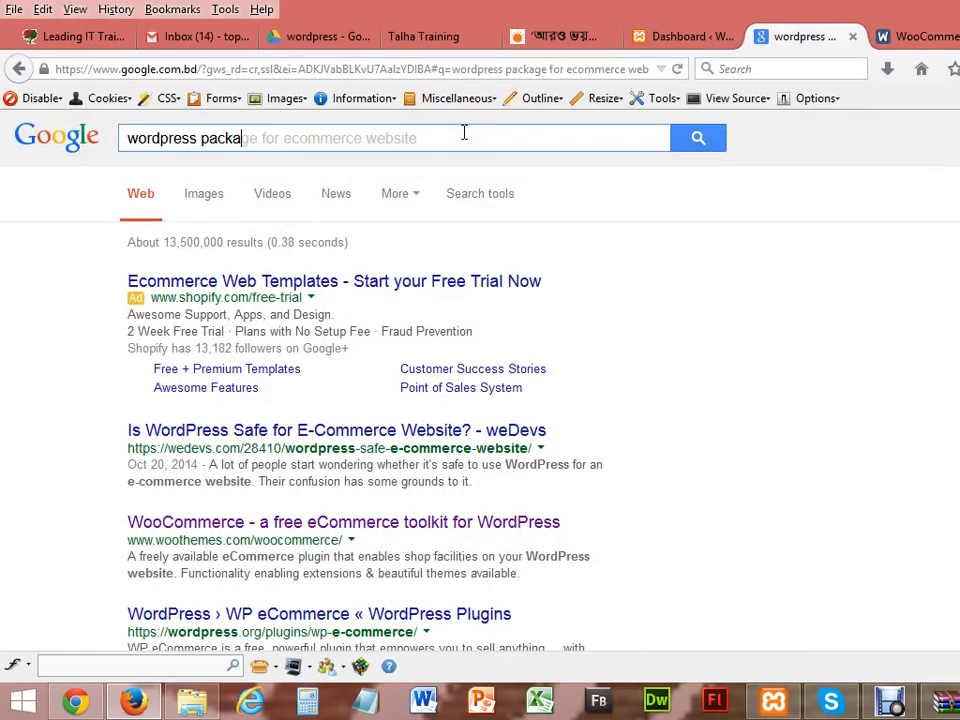
{"action": "key", "text": "BackSpace"}
{"action": "key", "text": "BackSpace"}
{"action": "key", "text": "BackSpace"}
{"action": "key", "text": "BackSpace"}
{"action": "key", "text": "BackSpace"}
{"action": "key", "text": "BackSpace"}
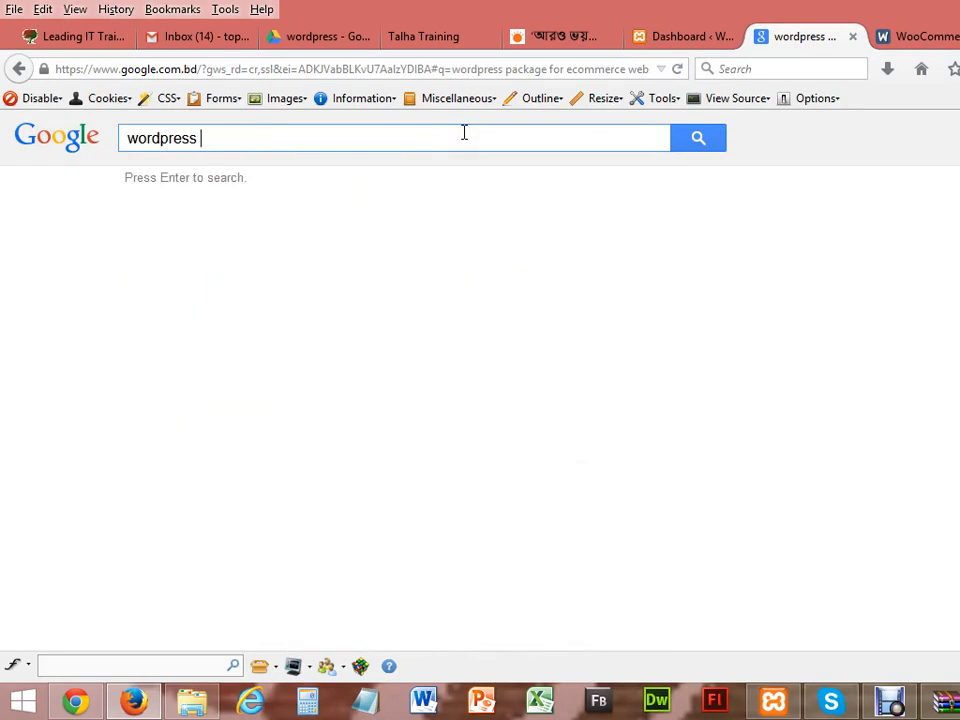
{"action": "type", "text": "ecommerce"}
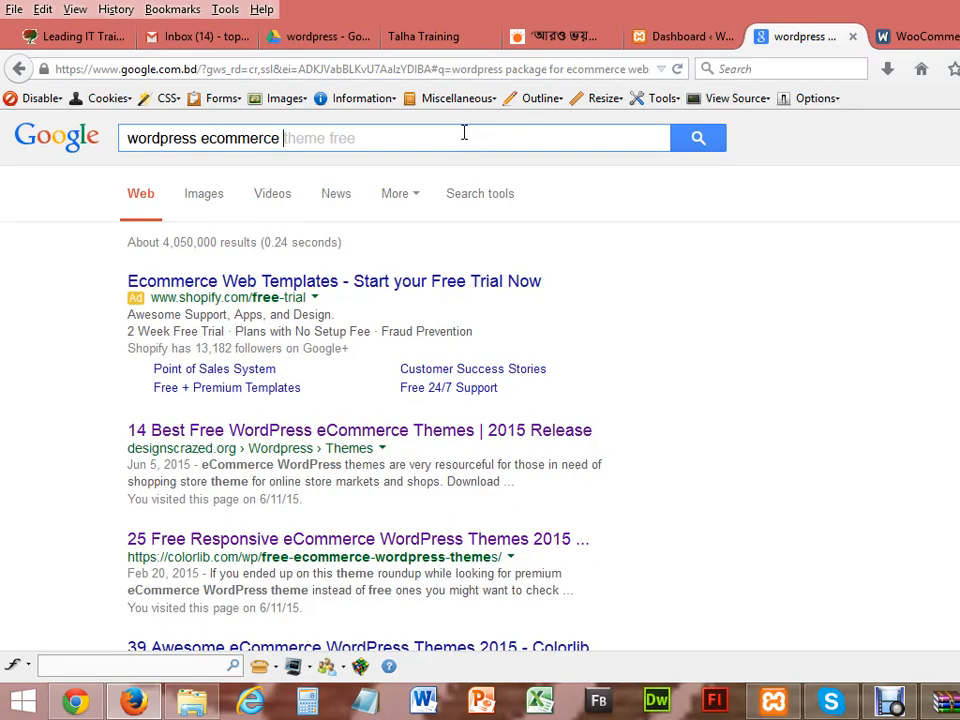
Step: Search 'wordpress ecommerce theme free' and open the 14 Best Free themes result in a new tab
{"action": "left_click", "coordinate": [464, 132]}
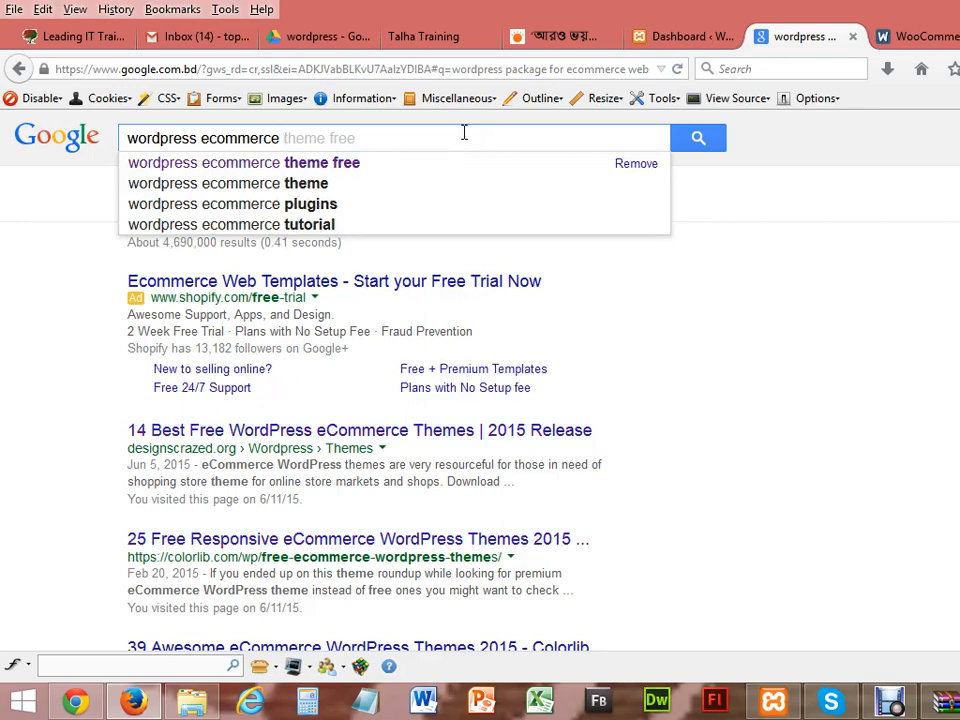
{"action": "key", "text": "Down"}
{"action": "key", "text": "Down"}
{"action": "key", "text": "Down"}
{"action": "key", "text": "Down"}
{"action": "key", "text": "Down"}
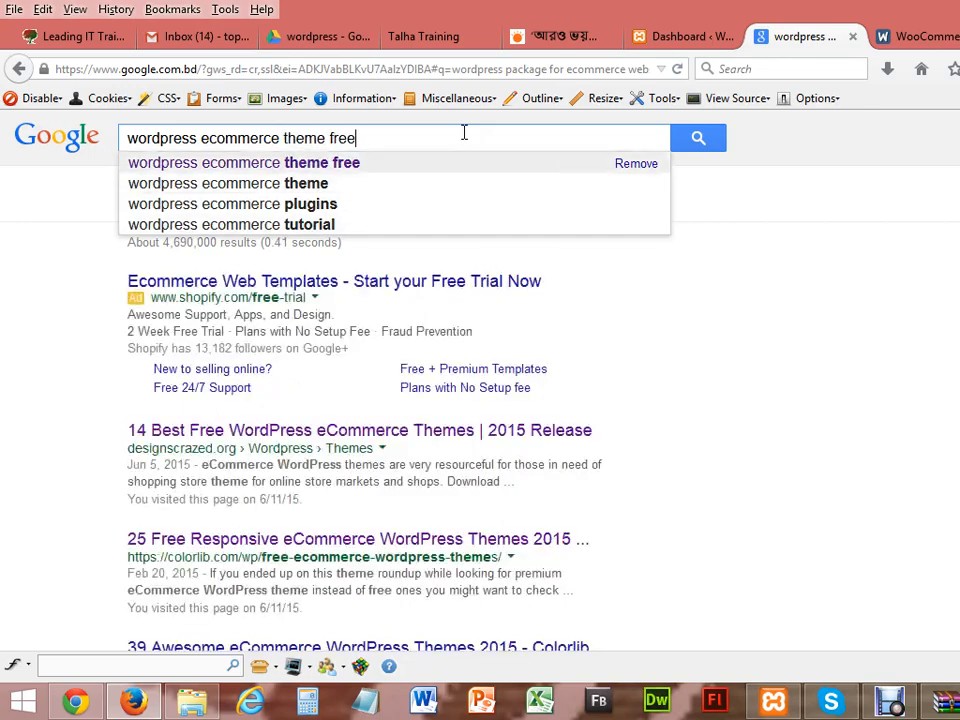
{"action": "key", "text": "Return"}
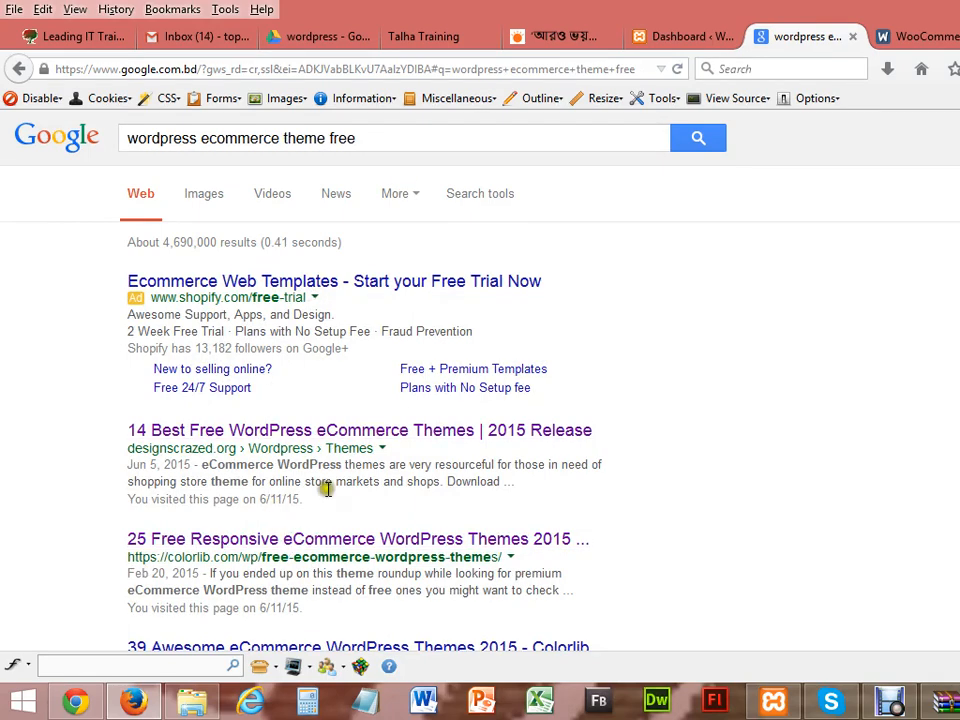
{"action": "right_click", "coordinate": [350, 433]}
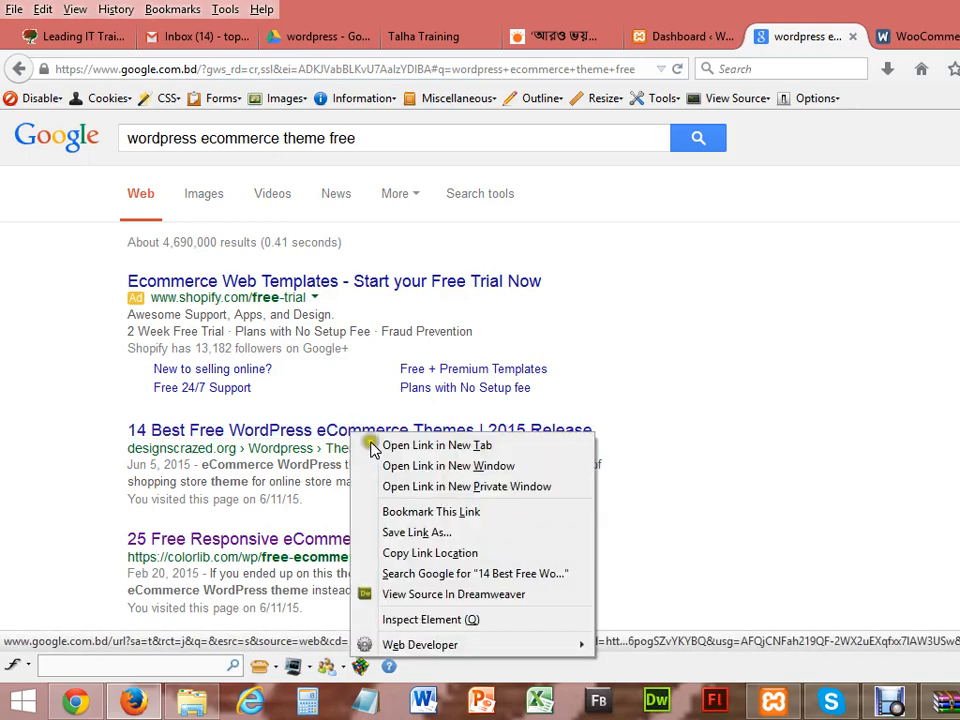
{"action": "left_click", "coordinate": [388, 445]}
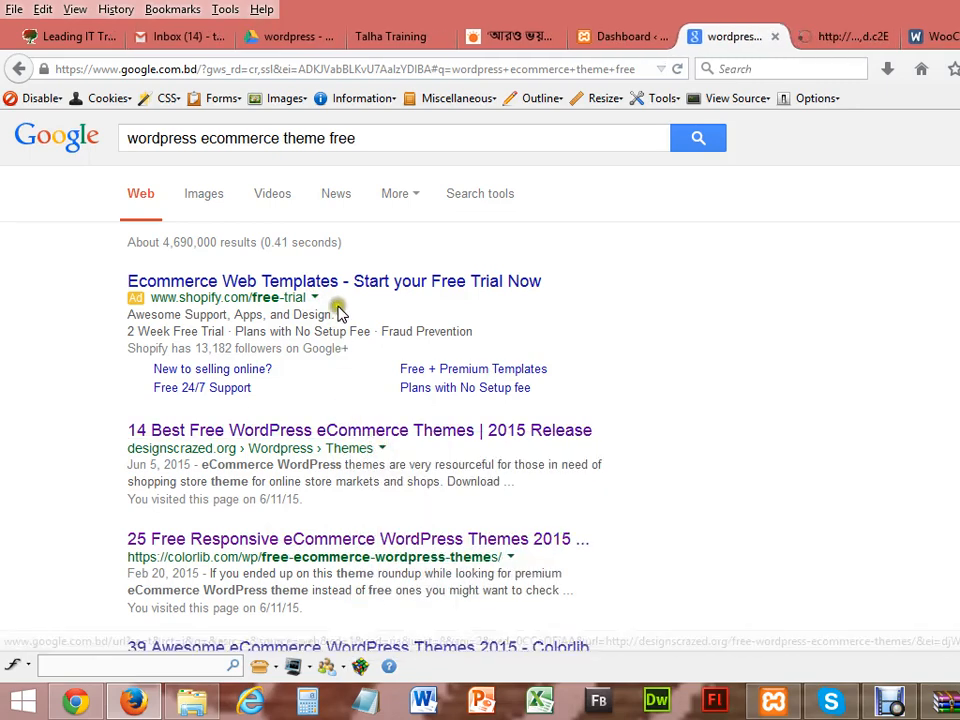
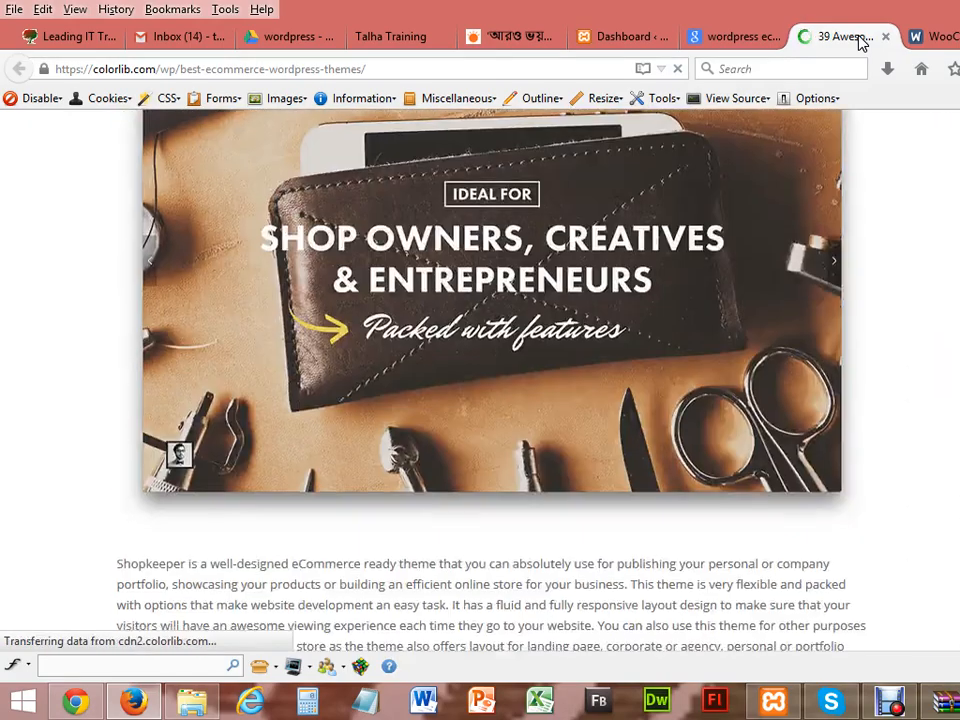
Step: Scroll the Colorlib eCommerce themes article past Mr. Tailor, The Retailer, Kalium, Accessories, Basic and Zerif PRO to Click Boutique
{"action": "key", "text": "Down"}
{"action": "key", "text": "Down"}
{"action": "key", "text": "Down"}
{"action": "key", "text": "Down"}
{"action": "key", "text": "Down"}
{"action": "key", "text": "Down"}
{"action": "key", "text": "Down"}
{"action": "key", "text": "Down"}
{"action": "key", "text": "Down"}
{"action": "key", "text": "Down"}
{"action": "key", "text": "Down"}
{"action": "key", "text": "Down"}
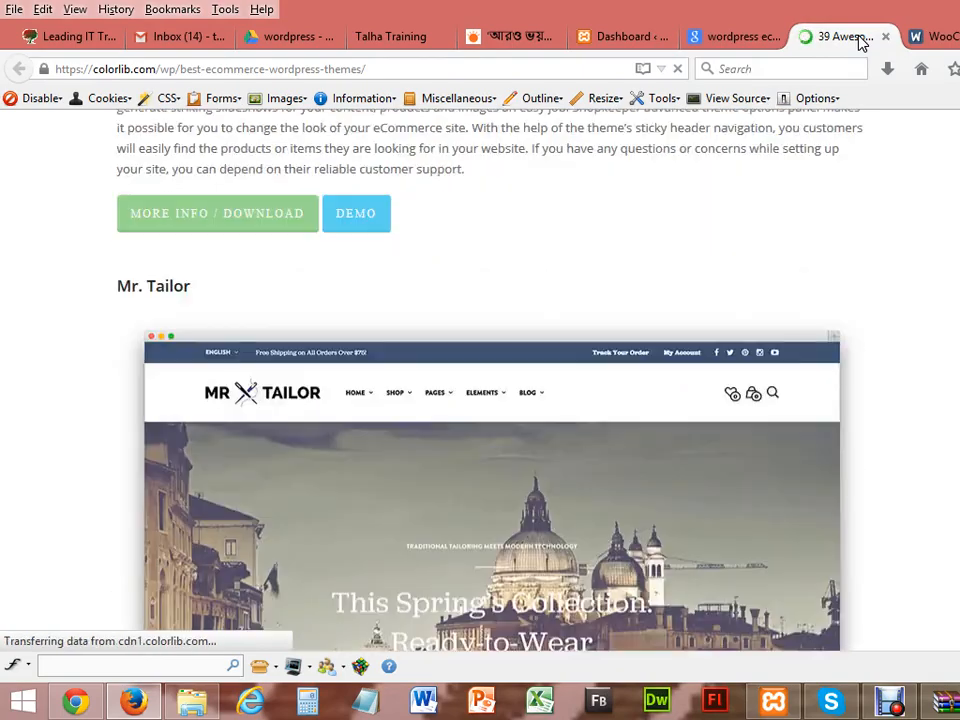
{"action": "key", "text": "Down"}
{"action": "key", "text": "Down"}
{"action": "key", "text": "Down"}
{"action": "key", "text": "Down"}
{"action": "key", "text": "Down"}
{"action": "key", "text": "Down"}
{"action": "key", "text": "Down"}
{"action": "key", "text": "Down"}
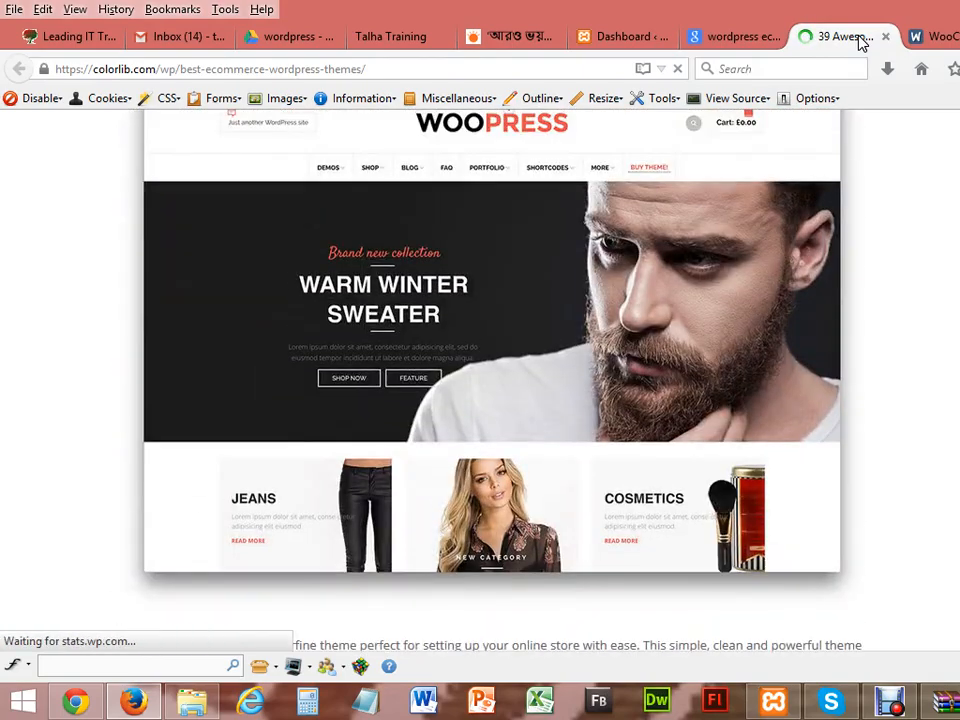
{"action": "key", "text": "Down"}
{"action": "key", "text": "Down"}
{"action": "key", "text": "Down"}
{"action": "key", "text": "Down"}
{"action": "key", "text": "Down"}
{"action": "key", "text": "Down"}
{"action": "key", "text": "Down"}
{"action": "key", "text": "Down"}
{"action": "key", "text": "Down"}
{"action": "key", "text": "Down"}
{"action": "key", "text": "Down"}
{"action": "key", "text": "Down"}
{"action": "key", "text": "Down"}
{"action": "key", "text": "Down"}
{"action": "key", "text": "Down"}
{"action": "key", "text": "Down"}
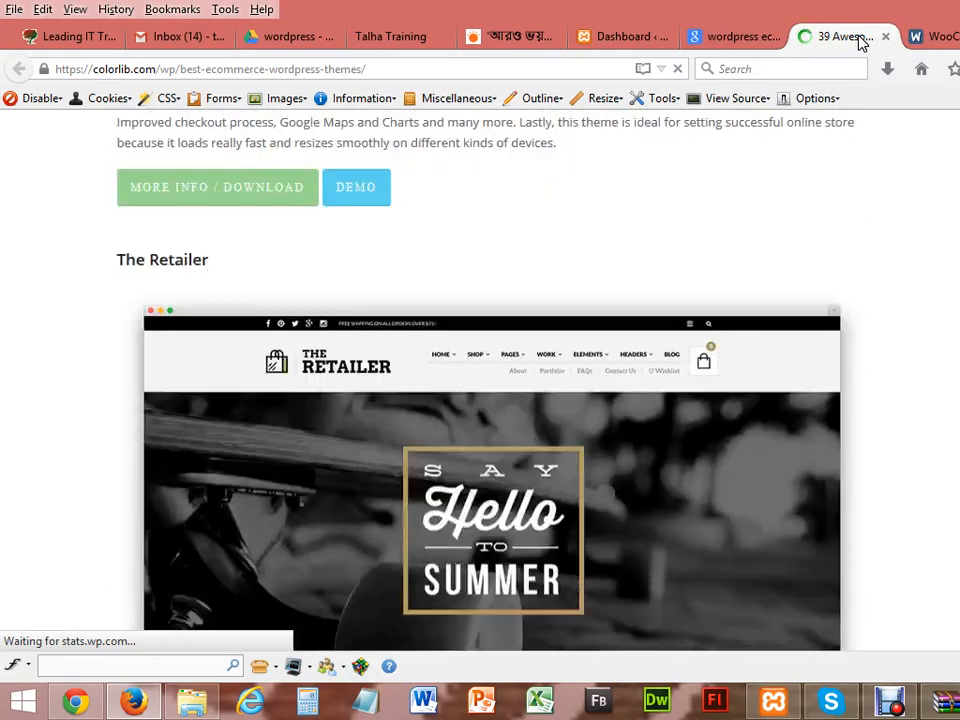
{"action": "key", "text": "Down"}
{"action": "key", "text": "Down"}
{"action": "key", "text": "Down"}
{"action": "key", "text": "Down"}
{"action": "key", "text": "Down"}
{"action": "key", "text": "Down"}
{"action": "key", "text": "Down"}
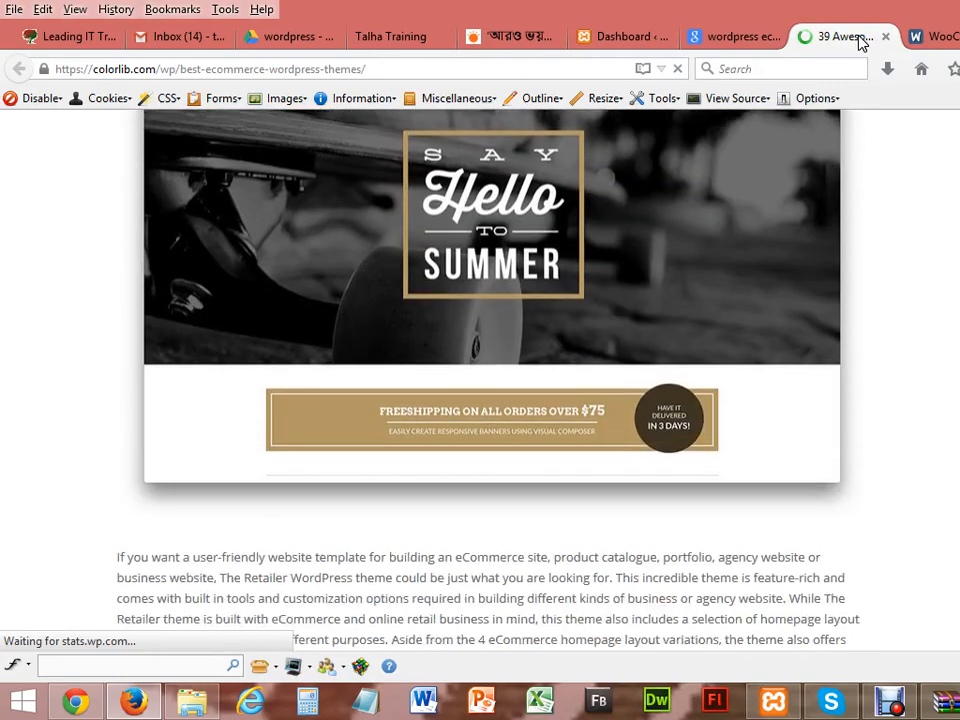
{"action": "key", "text": "Down"}
{"action": "key", "text": "Down"}
{"action": "key", "text": "Down"}
{"action": "key", "text": "Down"}
{"action": "key", "text": "Down"}
{"action": "key", "text": "Down"}
{"action": "key", "text": "Down"}
{"action": "key", "text": "Down"}
{"action": "key", "text": "Down"}
{"action": "key", "text": "Down"}
{"action": "key", "text": "Down"}
{"action": "key", "text": "Down"}
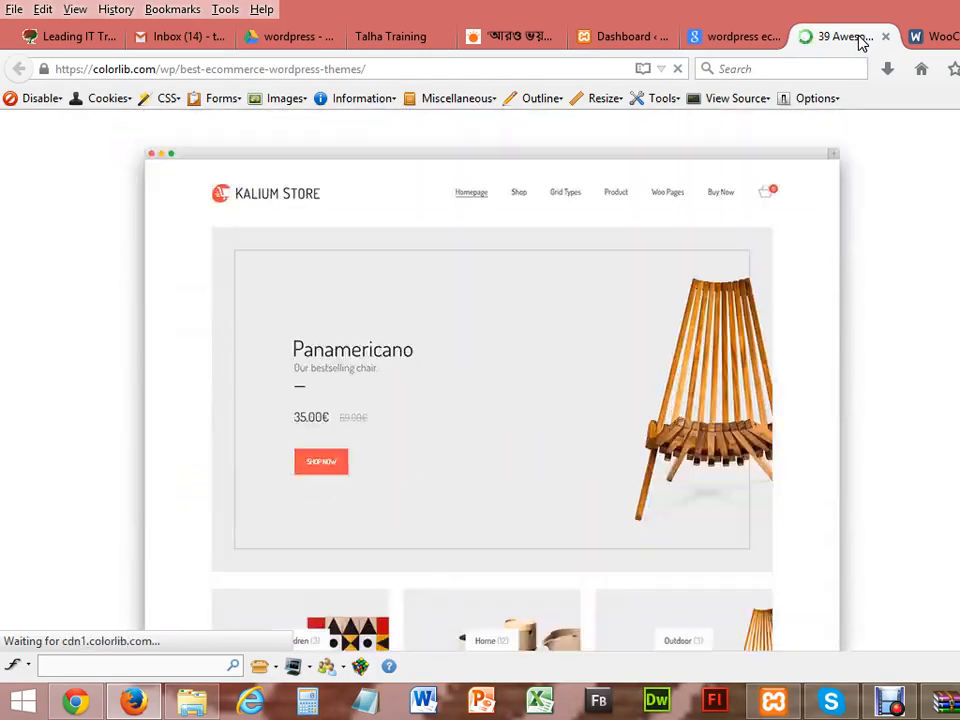
{"action": "key", "text": "Down"}
{"action": "key", "text": "Down"}
{"action": "key", "text": "Down"}
{"action": "key", "text": "Down"}
{"action": "key", "text": "Down"}
{"action": "key", "text": "Down"}
{"action": "key", "text": "Down"}
{"action": "key", "text": "Down"}
{"action": "key", "text": "Down"}
{"action": "key", "text": "Down"}
{"action": "key", "text": "Down"}
{"action": "key", "text": "Down"}
{"action": "key", "text": "Down"}
{"action": "key", "text": "Down"}
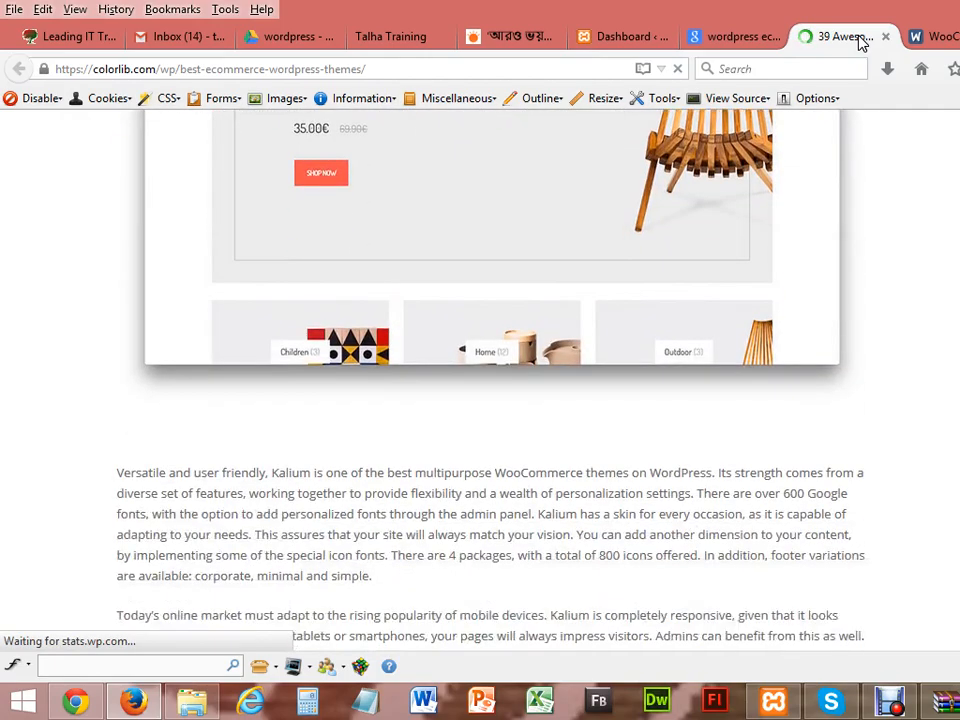
{"action": "key", "text": "Down"}
{"action": "key", "text": "Down"}
{"action": "key", "text": "Down"}
{"action": "key", "text": "Down"}
{"action": "key", "text": "Down"}
{"action": "key", "text": "Down"}
{"action": "key", "text": "Down"}
{"action": "key", "text": "Down"}
{"action": "key", "text": "Down"}
{"action": "key", "text": "Down"}
{"action": "key", "text": "Down"}
{"action": "key", "text": "Down"}
{"action": "key", "text": "Down"}
{"action": "key", "text": "Down"}
{"action": "key", "text": "Down"}
{"action": "key", "text": "Down"}
{"action": "key", "text": "Down"}
{"action": "key", "text": "Down"}
{"action": "key", "text": "Down"}
{"action": "key", "text": "Down"}
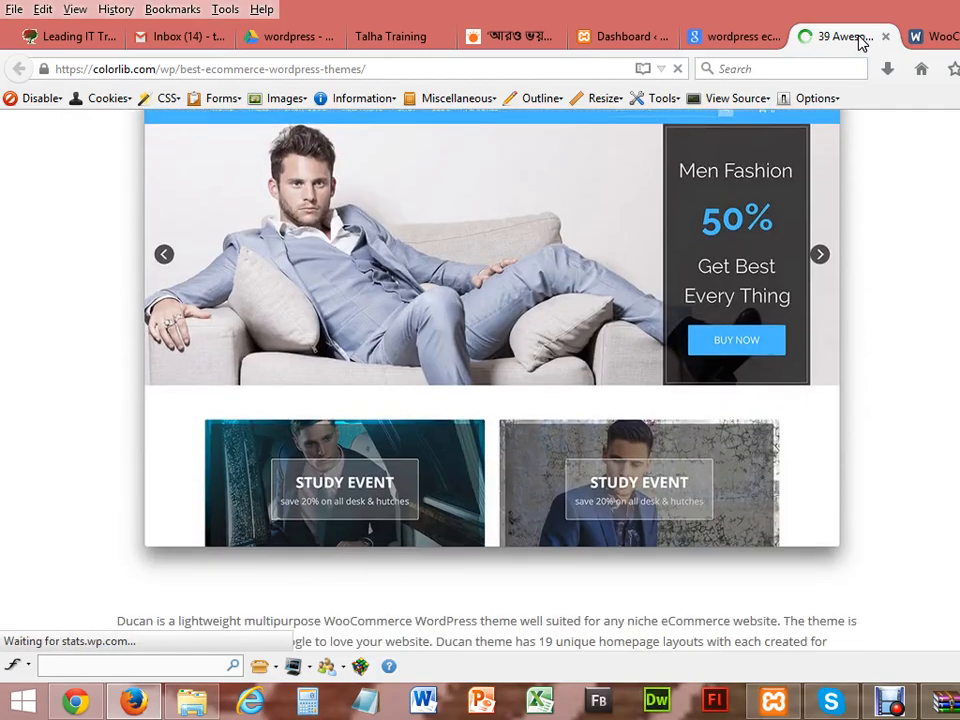
{"action": "key", "text": "Up"}
{"action": "key", "text": "Up"}
{"action": "key", "text": "Up"}
{"action": "key", "text": "Up"}
{"action": "key", "text": "Up"}
{"action": "key", "text": "Up"}
{"action": "key", "text": "Up"}
{"action": "key", "text": "Up"}
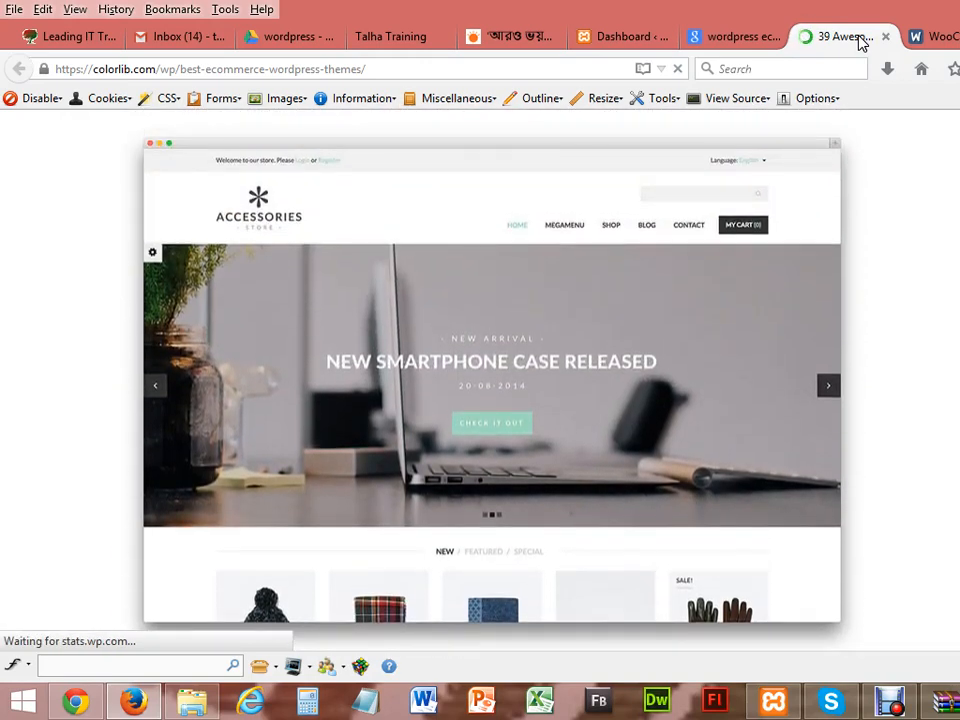
{"action": "key", "text": "Down"}
{"action": "key", "text": "Down"}
{"action": "key", "text": "Down"}
{"action": "key", "text": "Down"}
{"action": "key", "text": "Down"}
{"action": "key", "text": "Down"}
{"action": "key", "text": "Down"}
{"action": "key", "text": "Down"}
{"action": "key", "text": "Down"}
{"action": "key", "text": "Down"}
{"action": "key", "text": "Down"}
{"action": "key", "text": "Down"}
{"action": "key", "text": "Down"}
{"action": "key", "text": "Down"}
{"action": "key", "text": "Down"}
{"action": "key", "text": "Down"}
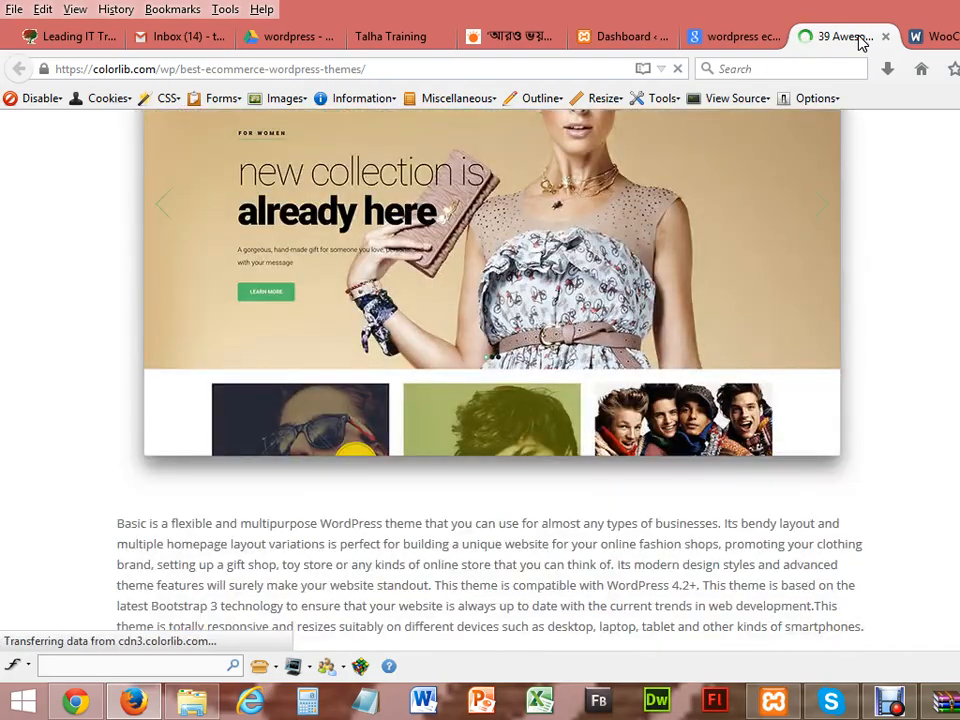
{"action": "key", "text": "Down"}
{"action": "key", "text": "Down"}
{"action": "key", "text": "Down"}
{"action": "key", "text": "Down"}
{"action": "key", "text": "Down"}
{"action": "key", "text": "Down"}
{"action": "key", "text": "Down"}
{"action": "key", "text": "Down"}
{"action": "key", "text": "Down"}
{"action": "key", "text": "Down"}
{"action": "key", "text": "Down"}
{"action": "key", "text": "Down"}
{"action": "key", "text": "Down"}
{"action": "key", "text": "Down"}
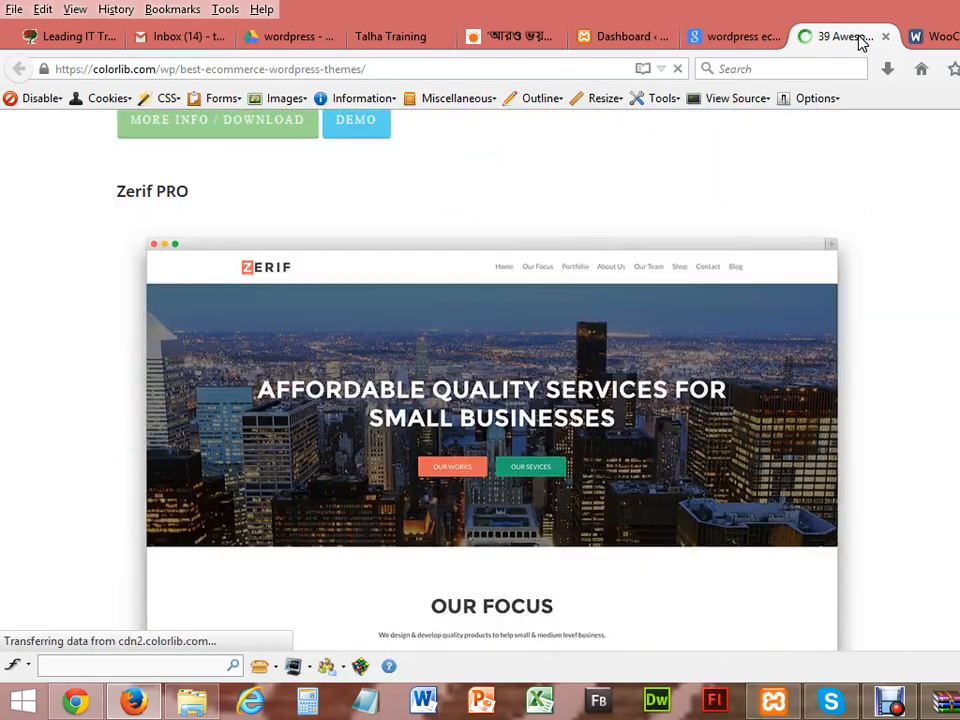
{"action": "key", "text": "Down"}
{"action": "key", "text": "Down"}
{"action": "key", "text": "Down"}
{"action": "key", "text": "Down"}
{"action": "key", "text": "Down"}
{"action": "key", "text": "Down"}
{"action": "key", "text": "Down"}
{"action": "key", "text": "Down"}
{"action": "key", "text": "Down"}
{"action": "key", "text": "Down"}
{"action": "key", "text": "Down"}
{"action": "key", "text": "Down"}
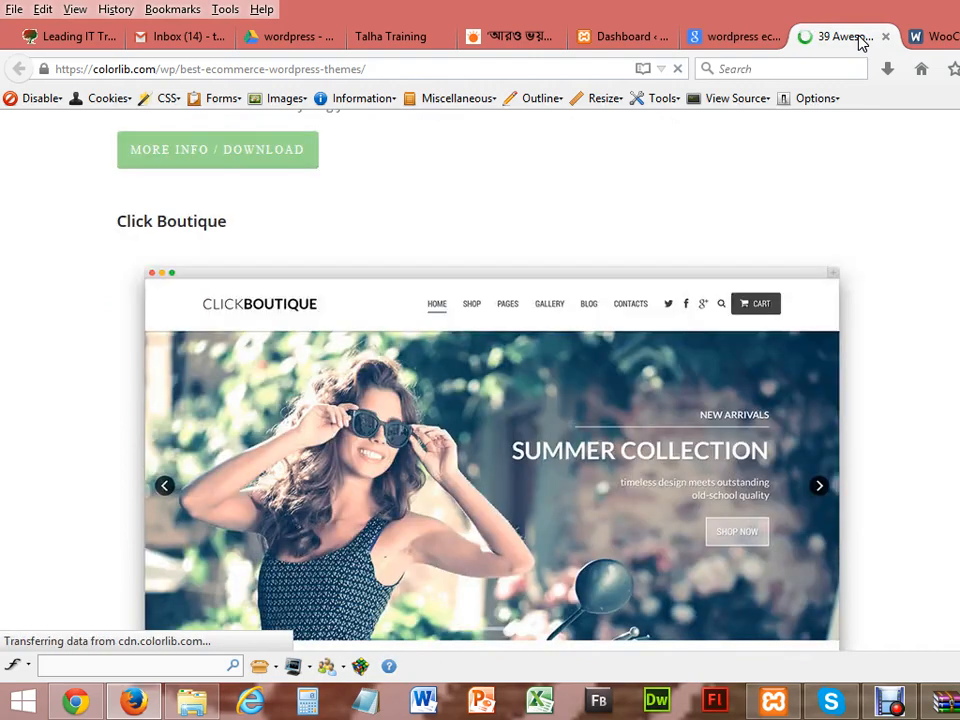
{"action": "key", "text": "Down"}
{"action": "key", "text": "Down"}
{"action": "key", "text": "Down"}
{"action": "key", "text": "Down"}
{"action": "key", "text": "Down"}
{"action": "key", "text": "Down"}
{"action": "key", "text": "Down"}
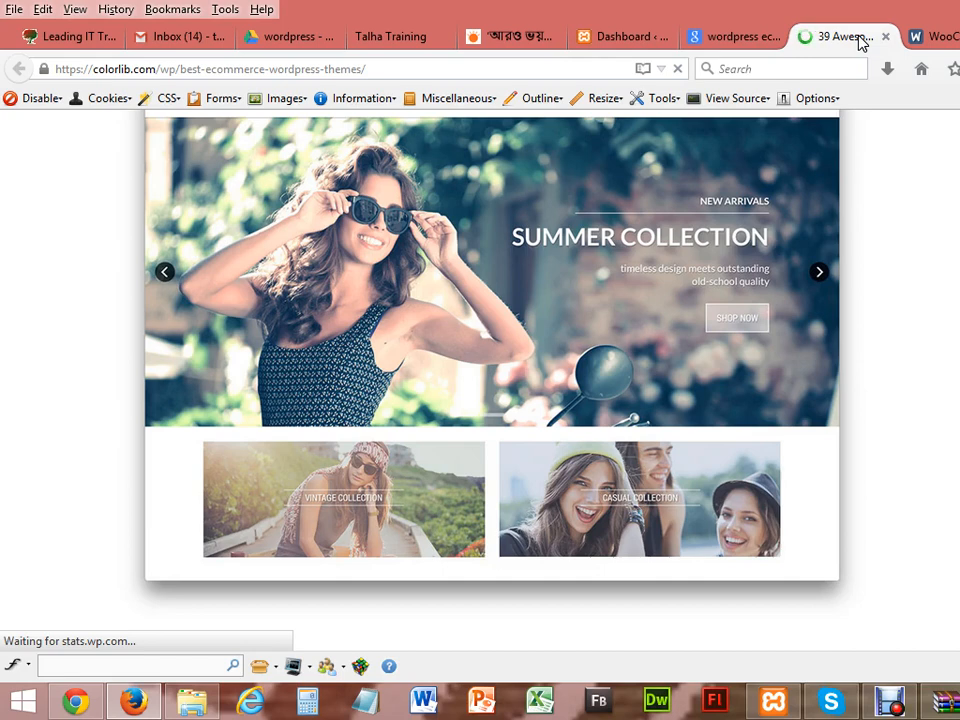
Step: Scroll down past Oxygen, Mega Shop and GoodStore to the Neighborhood theme
{"action": "key", "text": "Down"}
{"action": "key", "text": "Down"}
{"action": "key", "text": "Down"}
{"action": "key", "text": "Down"}
{"action": "key", "text": "Down"}
{"action": "key", "text": "Down"}
{"action": "key", "text": "Down"}
{"action": "key", "text": "Down"}
{"action": "key", "text": "Down"}
{"action": "key", "text": "Down"}
{"action": "key", "text": "Down"}
{"action": "key", "text": "Down"}
{"action": "key", "text": "Down"}
{"action": "key", "text": "Down"}
{"action": "key", "text": "Down"}
{"action": "key", "text": "Down"}
{"action": "key", "text": "Down"}
{"action": "key", "text": "Down"}
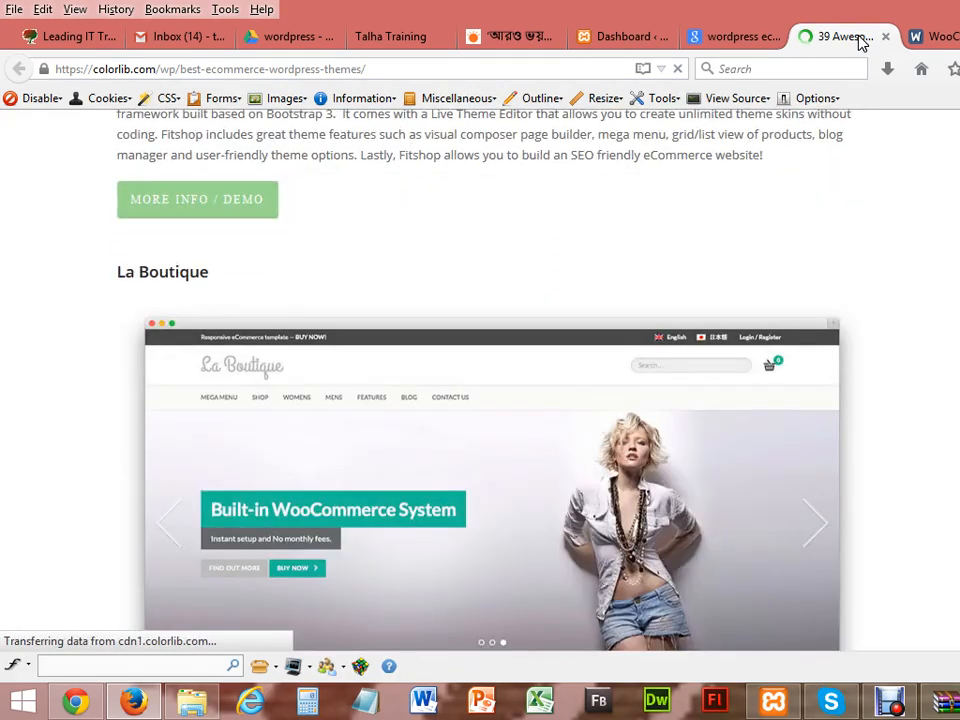
{"action": "key", "text": "Down"}
{"action": "key", "text": "Down"}
{"action": "key", "text": "Down"}
{"action": "key", "text": "Down"}
{"action": "key", "text": "Down"}
{"action": "key", "text": "Down"}
{"action": "key", "text": "Down"}
{"action": "key", "text": "Down"}
{"action": "key", "text": "Down"}
{"action": "key", "text": "Down"}
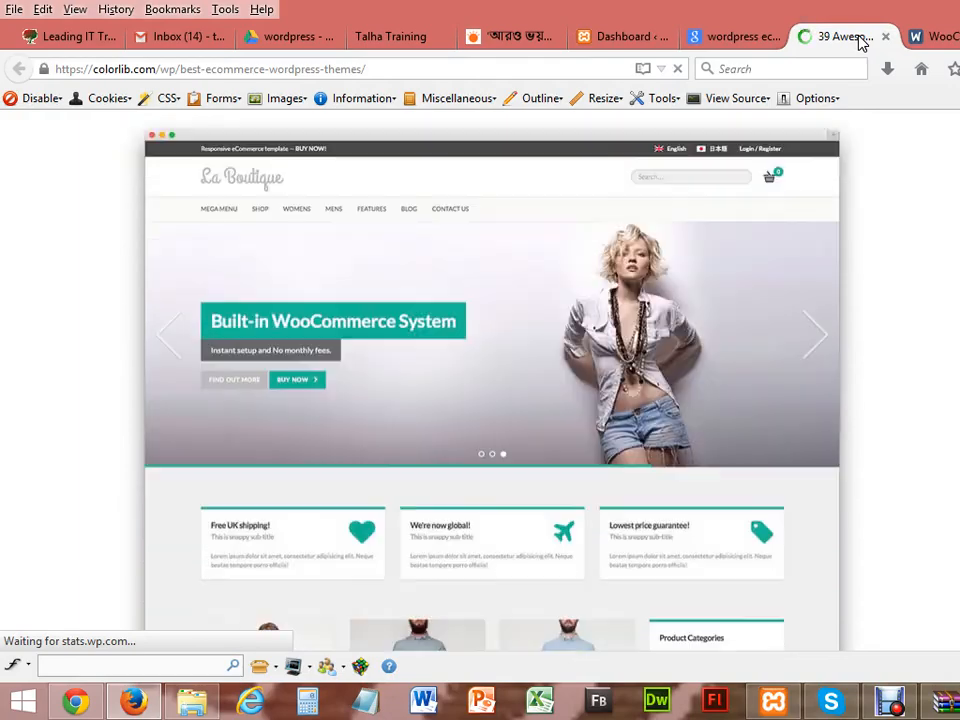
{"action": "key", "text": "Down"}
{"action": "key", "text": "Down"}
{"action": "key", "text": "Down"}
{"action": "key", "text": "Down"}
{"action": "key", "text": "Down"}
{"action": "key", "text": "Down"}
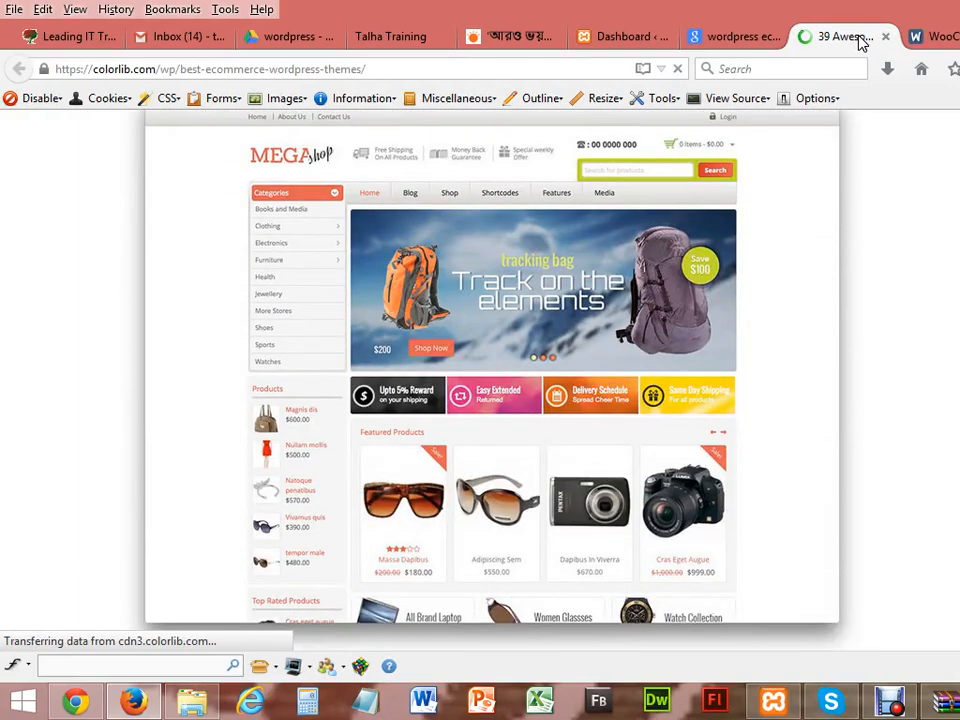
{"action": "key", "text": "Up"}
{"action": "key", "text": "Up"}
{"action": "key", "text": "Up"}
{"action": "key", "text": "Up"}
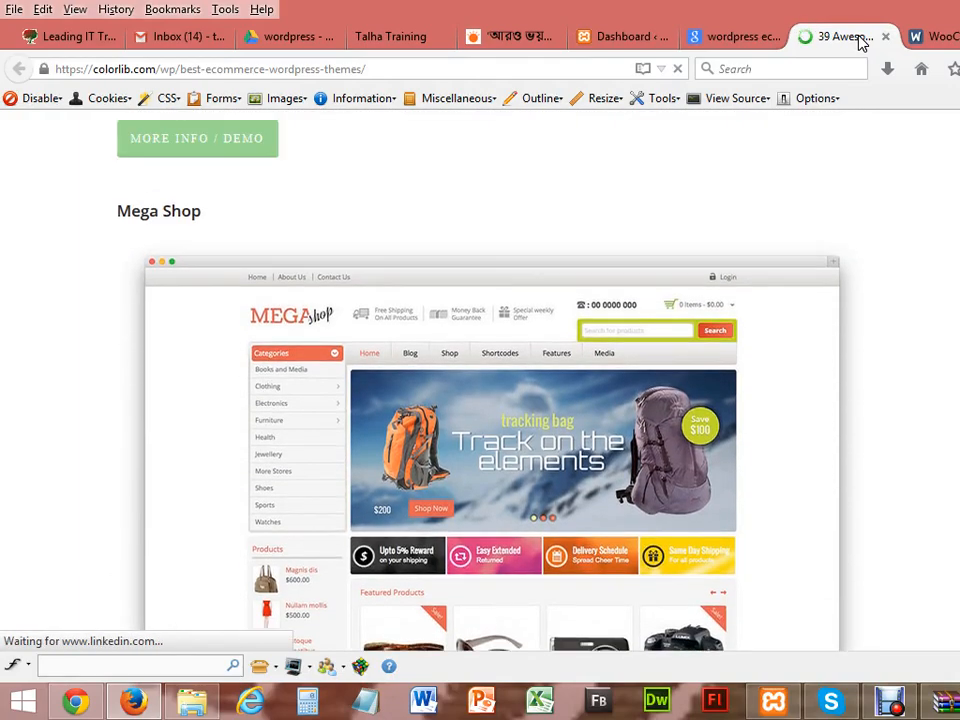
{"action": "key", "text": "Down"}
{"action": "key", "text": "Down"}
{"action": "key", "text": "Down"}
{"action": "key", "text": "Down"}
{"action": "key", "text": "Down"}
{"action": "key", "text": "Down"}
{"action": "key", "text": "Down"}
{"action": "key", "text": "Down"}
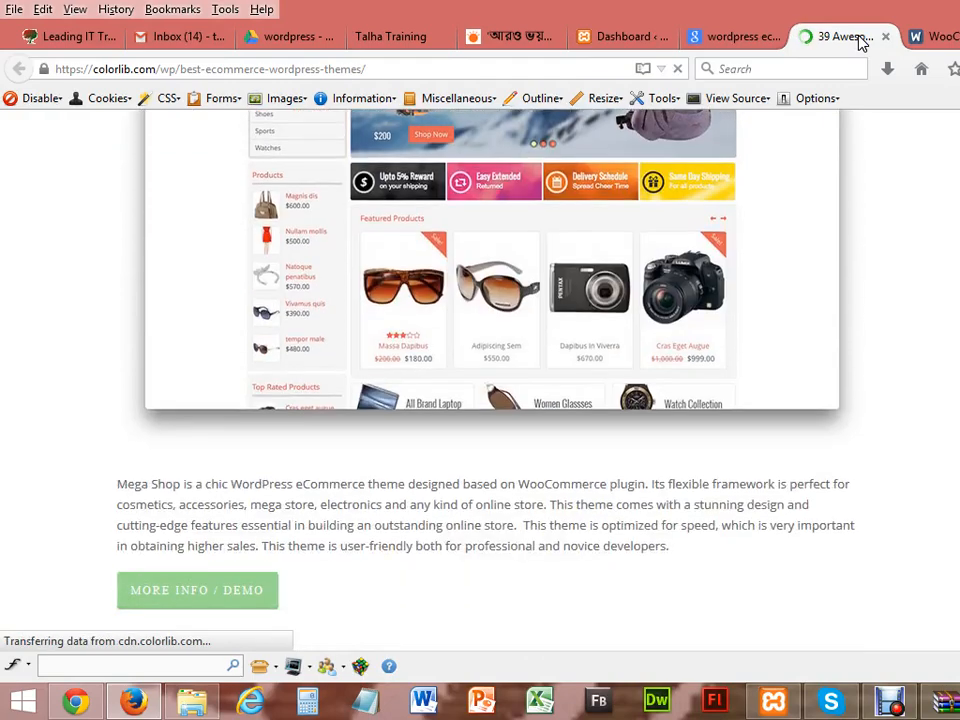
{"action": "key", "text": "Down"}
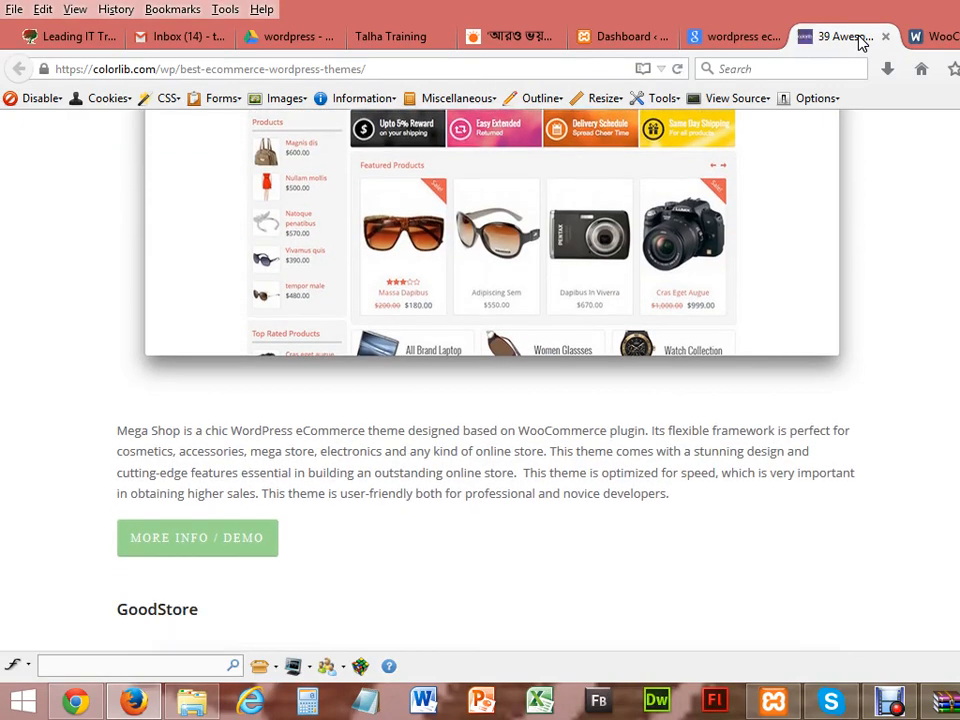
{"action": "key", "text": "Down"}
{"action": "key", "text": "Down"}
{"action": "key", "text": "Down"}
{"action": "key", "text": "Down"}
{"action": "key", "text": "Down"}
{"action": "key", "text": "Down"}
{"action": "key", "text": "Down"}
{"action": "key", "text": "Down"}
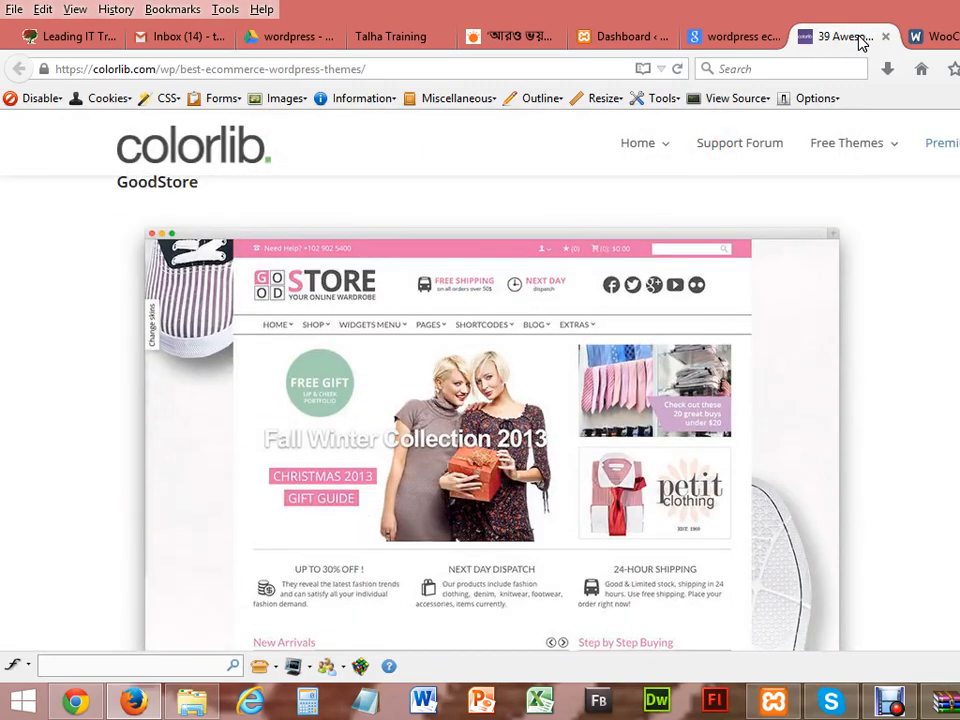
{"action": "key", "text": "Down"}
{"action": "key", "text": "Down"}
{"action": "key", "text": "Down"}
{"action": "key", "text": "Down"}
{"action": "key", "text": "Down"}
{"action": "key", "text": "Down"}
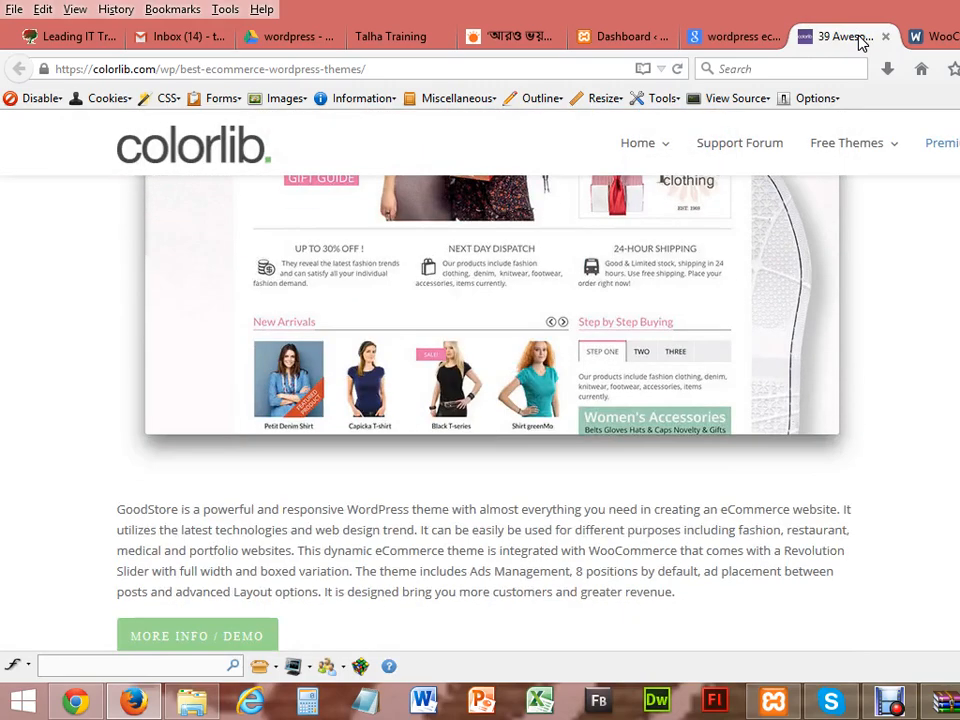
{"action": "key", "text": "Down"}
{"action": "key", "text": "Down"}
{"action": "key", "text": "Down"}
{"action": "key", "text": "Down"}
{"action": "key", "text": "Down"}
{"action": "key", "text": "Down"}
{"action": "key", "text": "Down"}
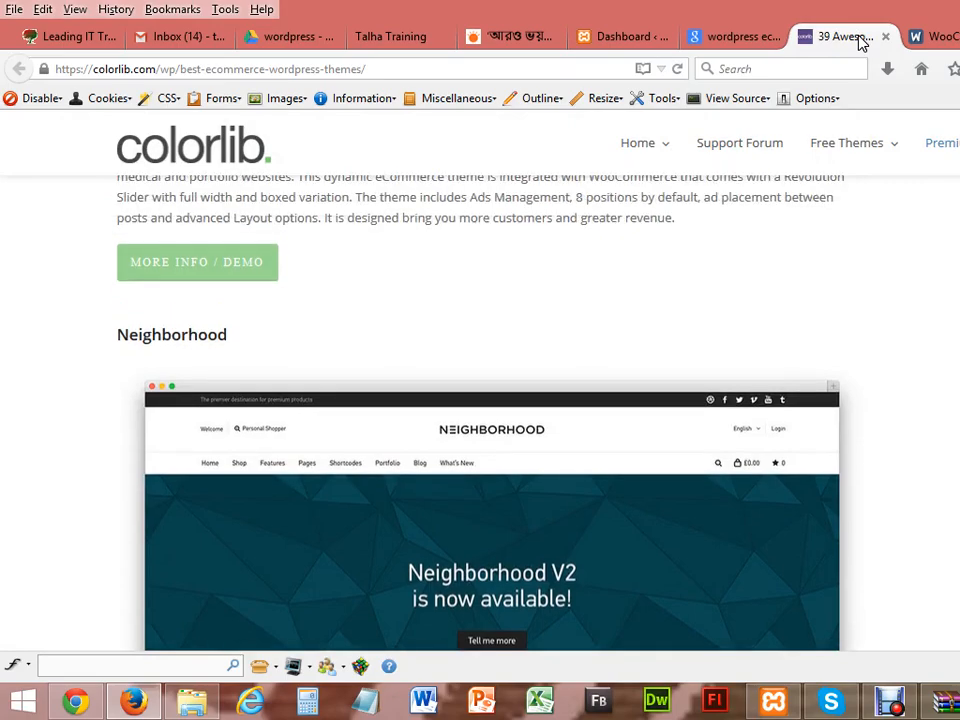
Step: Scroll back up past La Boutique, Fitshop and Oxygen to the Click Boutique description
{"action": "key", "text": "Page_Up"}
{"action": "key", "text": "Page_Up"}
{"action": "key", "text": "Page_Up"}
{"action": "key", "text": "Page_Up"}
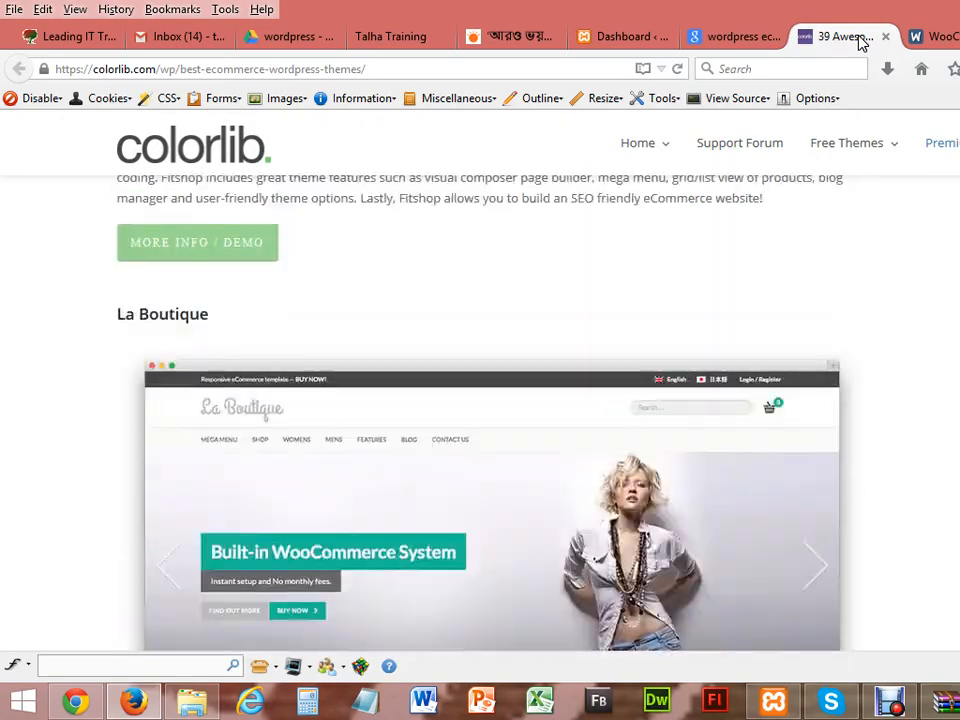
{"action": "key", "text": "Page_Up"}
{"action": "key", "text": "Page_Up"}
{"action": "key", "text": "Down"}
{"action": "key", "text": "Down"}
{"action": "key", "text": "Down"}
{"action": "key", "text": "Down"}
{"action": "key", "text": "Down"}
{"action": "key", "text": "Down"}
{"action": "key", "text": "Down"}
{"action": "key", "text": "Down"}
{"action": "key", "text": "Down"}
{"action": "key", "text": "Down"}
{"action": "key", "text": "Down"}
{"action": "key", "text": "Down"}
{"action": "key", "text": "Up"}
{"action": "key", "text": "Up"}
{"action": "key", "text": "Up"}
{"action": "key", "text": "Up"}
{"action": "key", "text": "Up"}
{"action": "key", "text": "Up"}
{"action": "key", "text": "Up"}
{"action": "key", "text": "Up"}
{"action": "key", "text": "Up"}
{"action": "key", "text": "Up"}
{"action": "key", "text": "Up"}
{"action": "key", "text": "Up"}
{"action": "key", "text": "Up"}
{"action": "key", "text": "Up"}
{"action": "key", "text": "Up"}
{"action": "key", "text": "Up"}
{"action": "key", "text": "Up"}
{"action": "key", "text": "Up"}
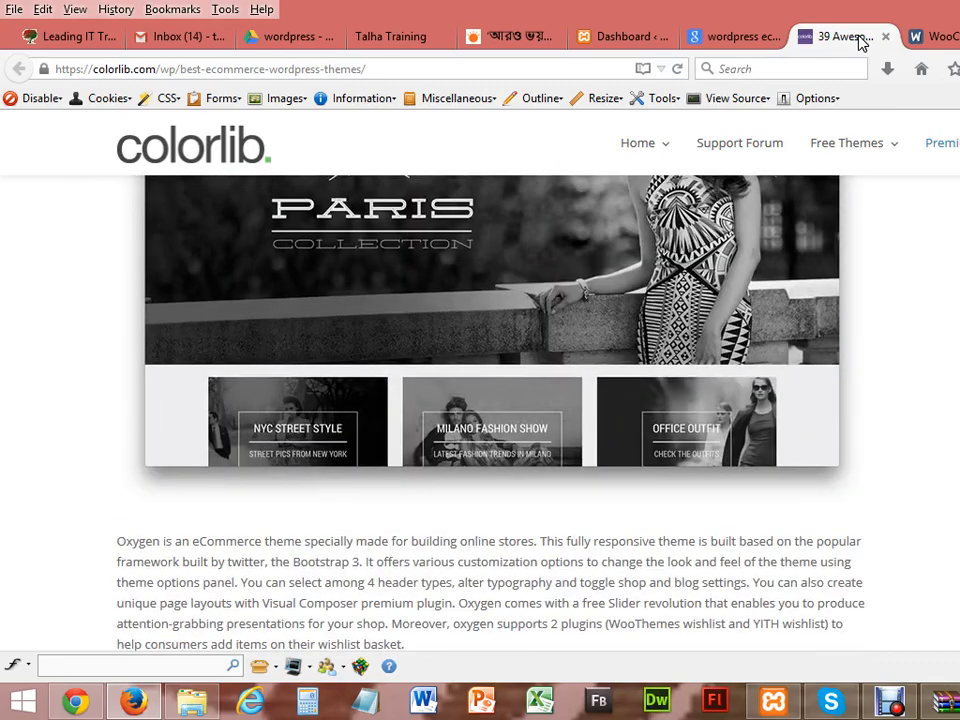
{"action": "key", "text": "Up"}
{"action": "key", "text": "Up"}
{"action": "key", "text": "Up"}
{"action": "key", "text": "Up"}
{"action": "key", "text": "Up"}
{"action": "key", "text": "Up"}
{"action": "key", "text": "Up"}
{"action": "key", "text": "Up"}
{"action": "key", "text": "Up"}
{"action": "key", "text": "Up"}
{"action": "key", "text": "Up"}
{"action": "key", "text": "Up"}
{"action": "key", "text": "Up"}
{"action": "key", "text": "Up"}
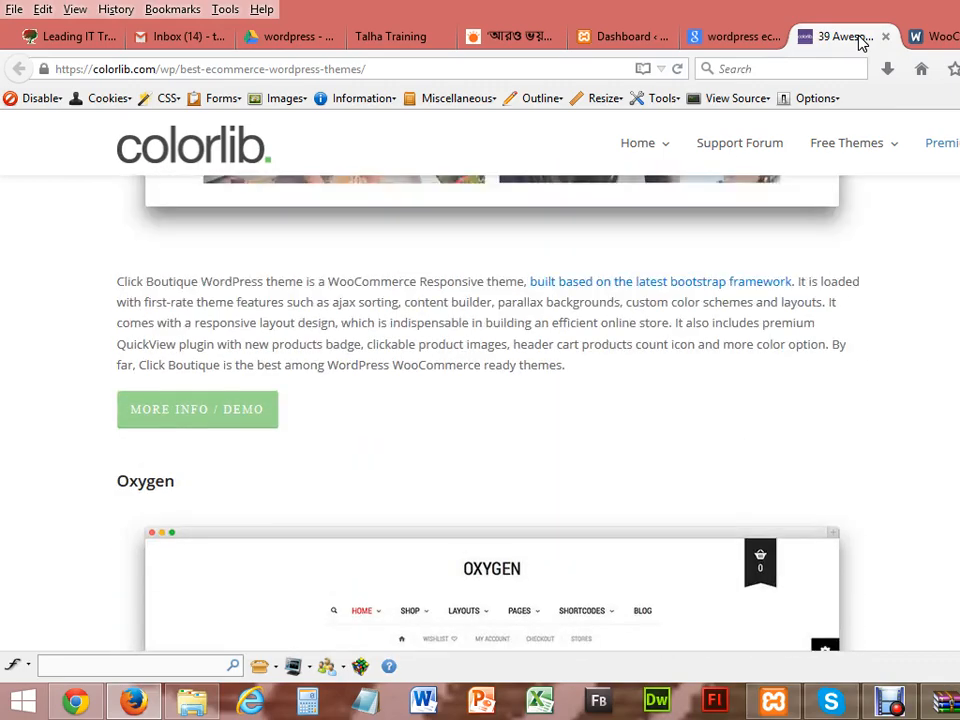
{"action": "key", "text": "Up"}
{"action": "key", "text": "Up"}
{"action": "key", "text": "Up"}
{"action": "key", "text": "Up"}
{"action": "key", "text": "Up"}
{"action": "key", "text": "Up"}
{"action": "key", "text": "Up"}
{"action": "key", "text": "Up"}
{"action": "key", "text": "Up"}
{"action": "key", "text": "Up"}
{"action": "key", "text": "Up"}
{"action": "key", "text": "Up"}
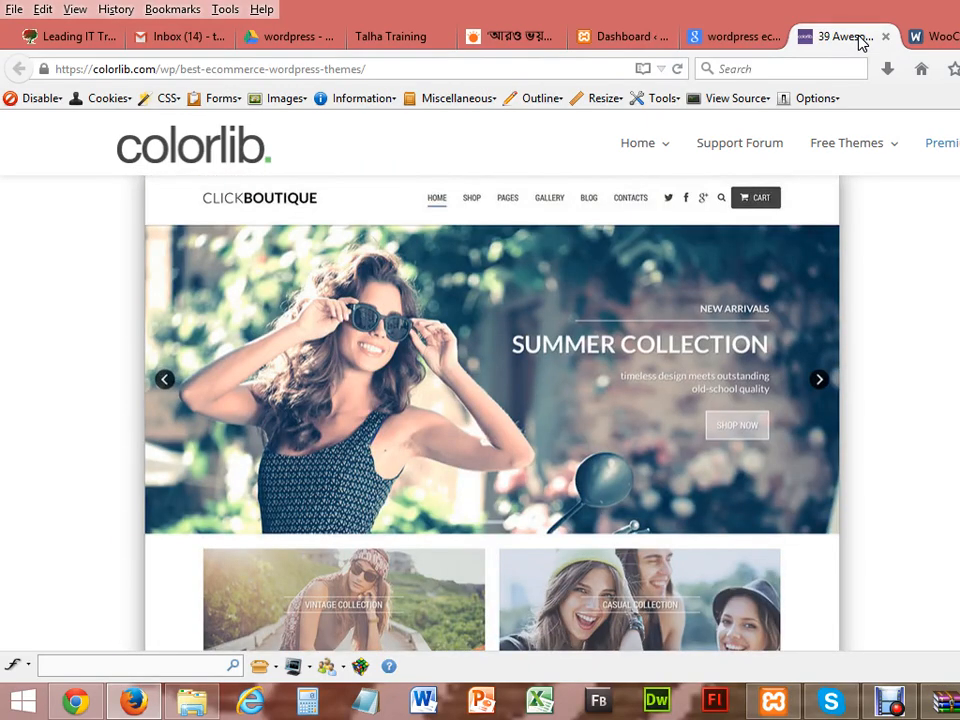
{"action": "key", "text": "Down"}
{"action": "key", "text": "Down"}
{"action": "key", "text": "Down"}
{"action": "key", "text": "Down"}
{"action": "key", "text": "Down"}
{"action": "key", "text": "Down"}
{"action": "key", "text": "Down"}
{"action": "key", "text": "Down"}
{"action": "key", "text": "Down"}
{"action": "key", "text": "Down"}
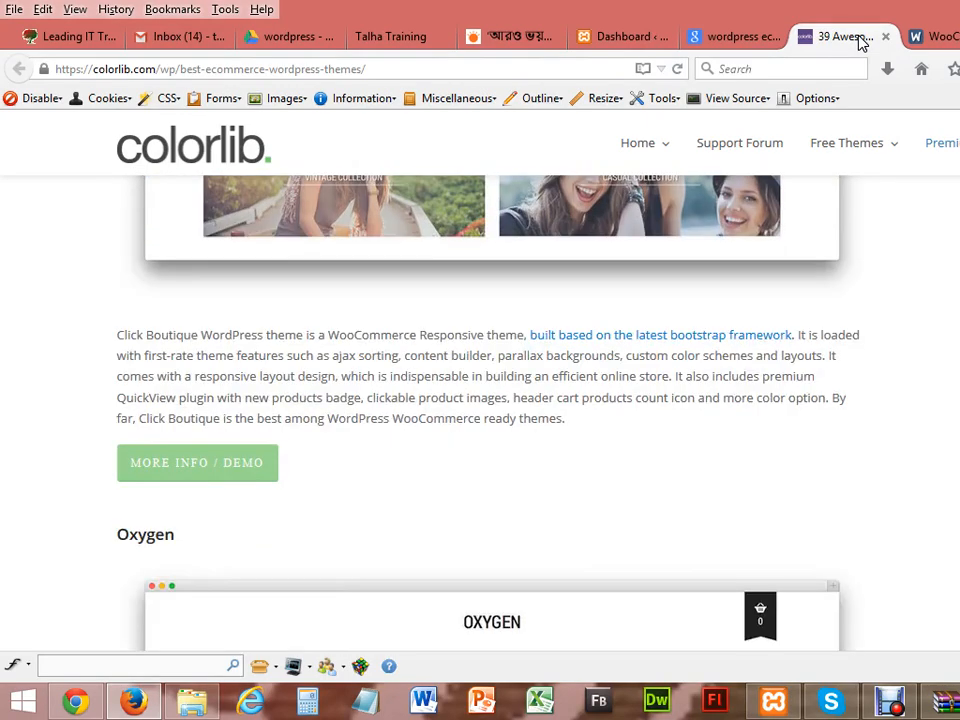
Step: Open Click Boutique's MORE INFO / DEMO link in a new tab
{"action": "right_click", "coordinate": [191, 470]}
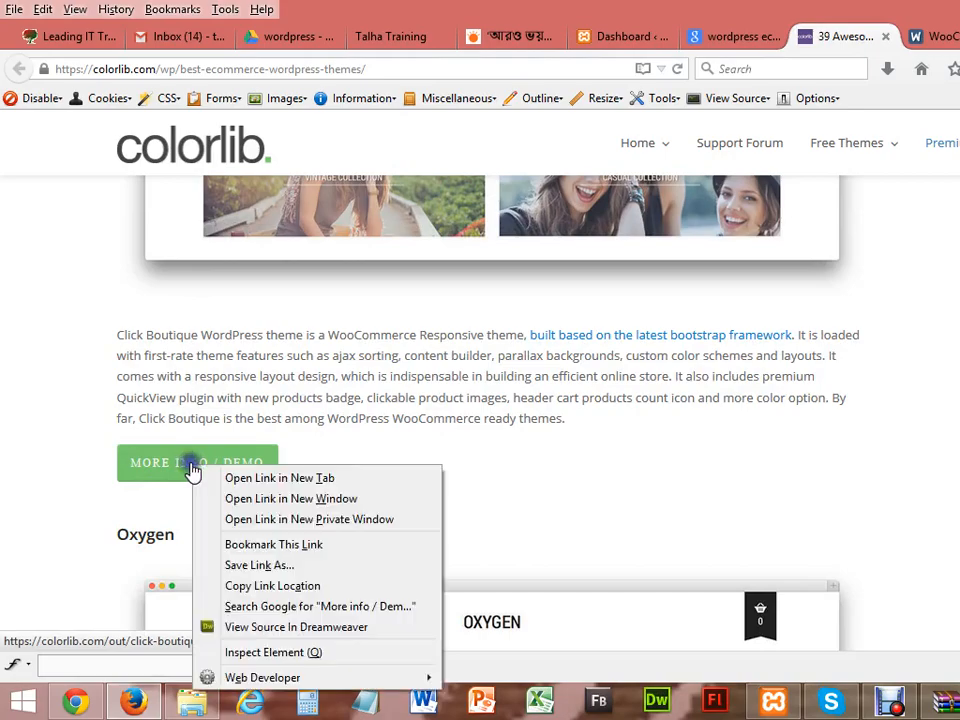
{"action": "left_click", "coordinate": [218, 478]}
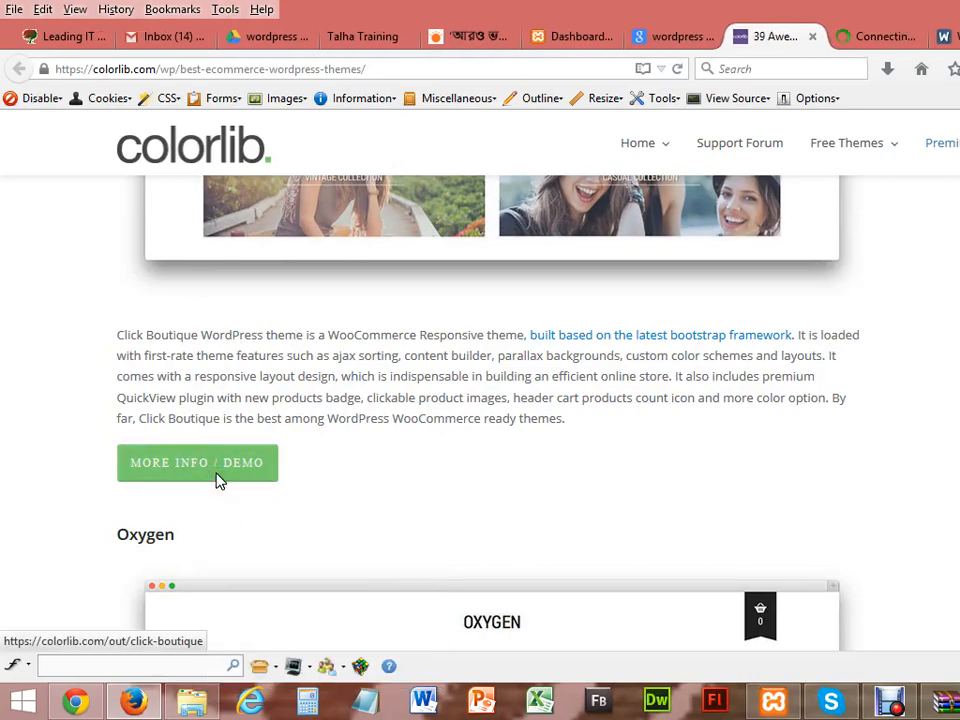
{"action": "scroll", "coordinate": [218, 481], "scroll_direction": "up", "scroll_amount": 5}
{"action": "scroll", "coordinate": [218, 481], "scroll_direction": "down", "scroll_amount": 13}
{"action": "scroll", "coordinate": [218, 481], "scroll_direction": "down", "scroll_amount": 8}
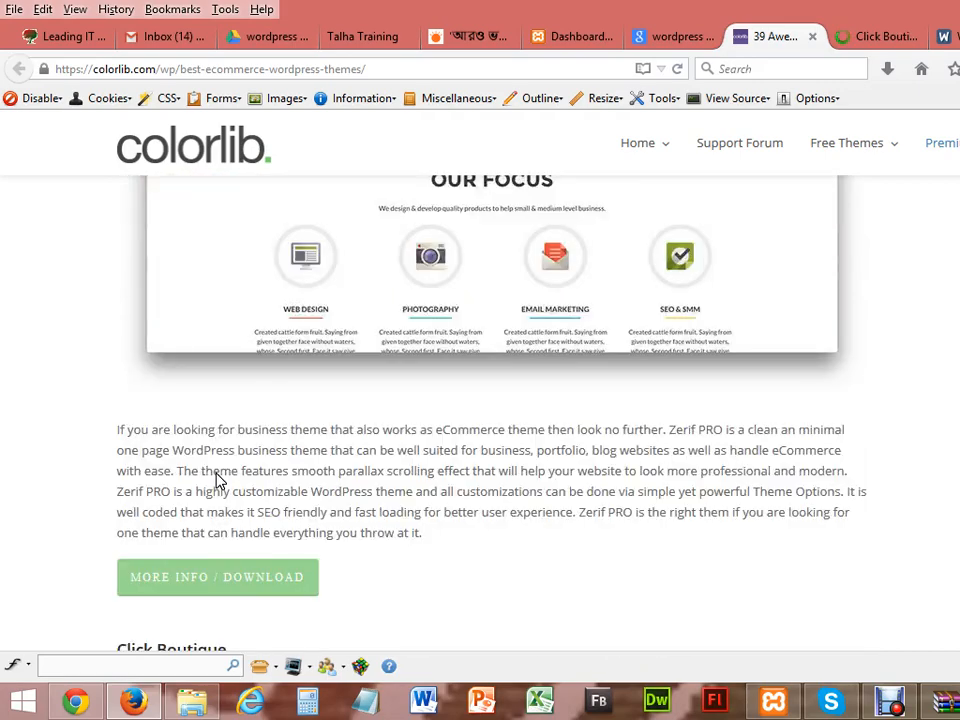
{"action": "scroll", "coordinate": [218, 481], "scroll_direction": "up", "scroll_amount": 4}
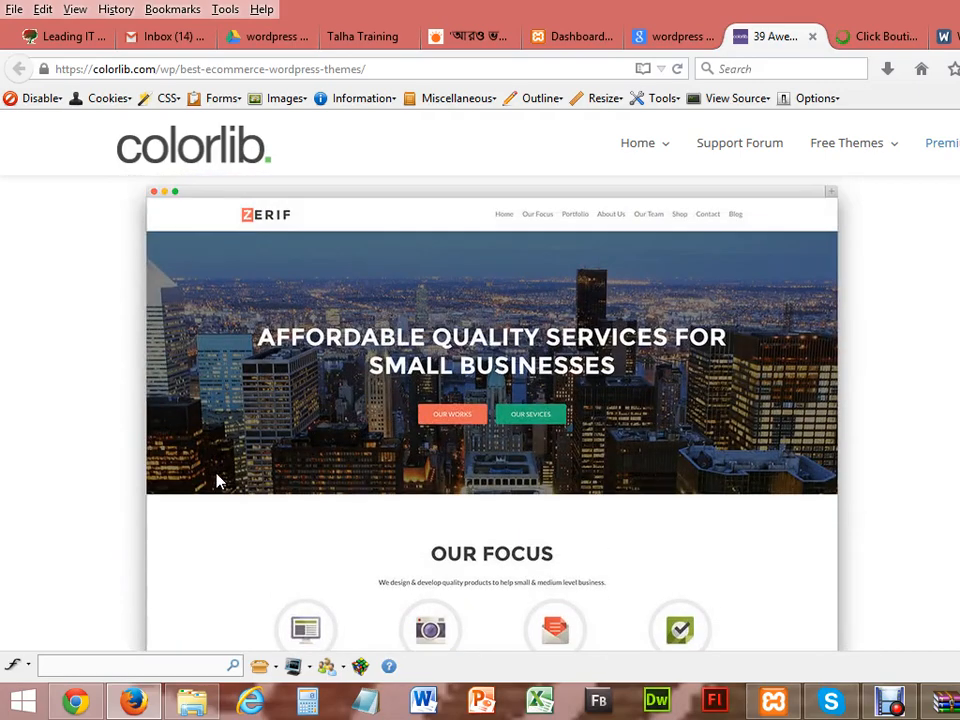
{"action": "scroll", "coordinate": [218, 481], "scroll_direction": "down", "scroll_amount": 4}
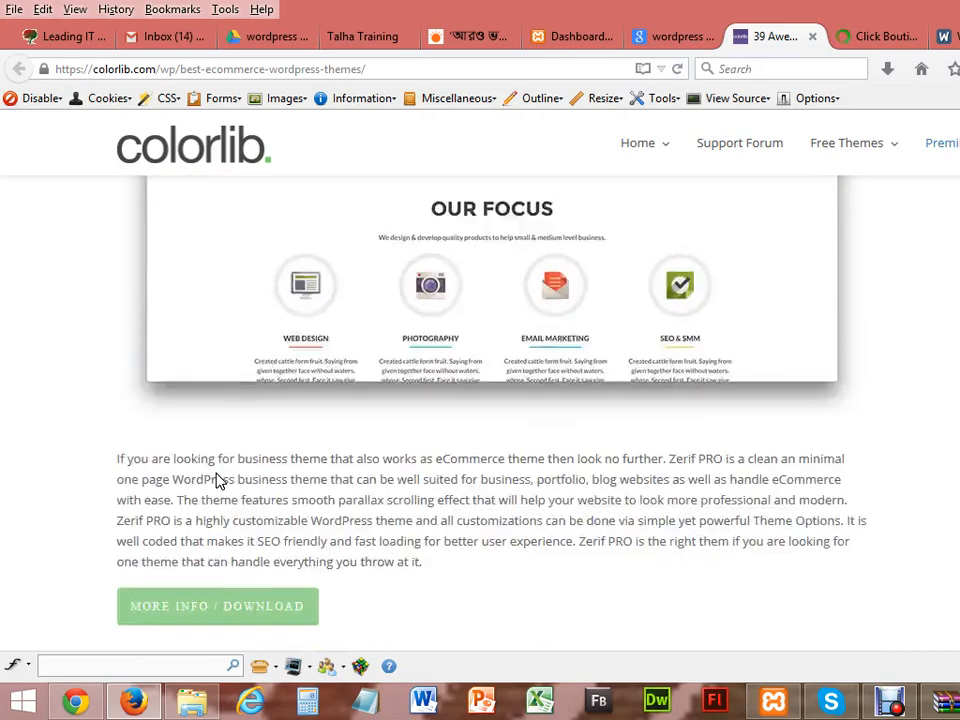
{"action": "scroll", "coordinate": [218, 481], "scroll_direction": "up", "scroll_amount": 7}
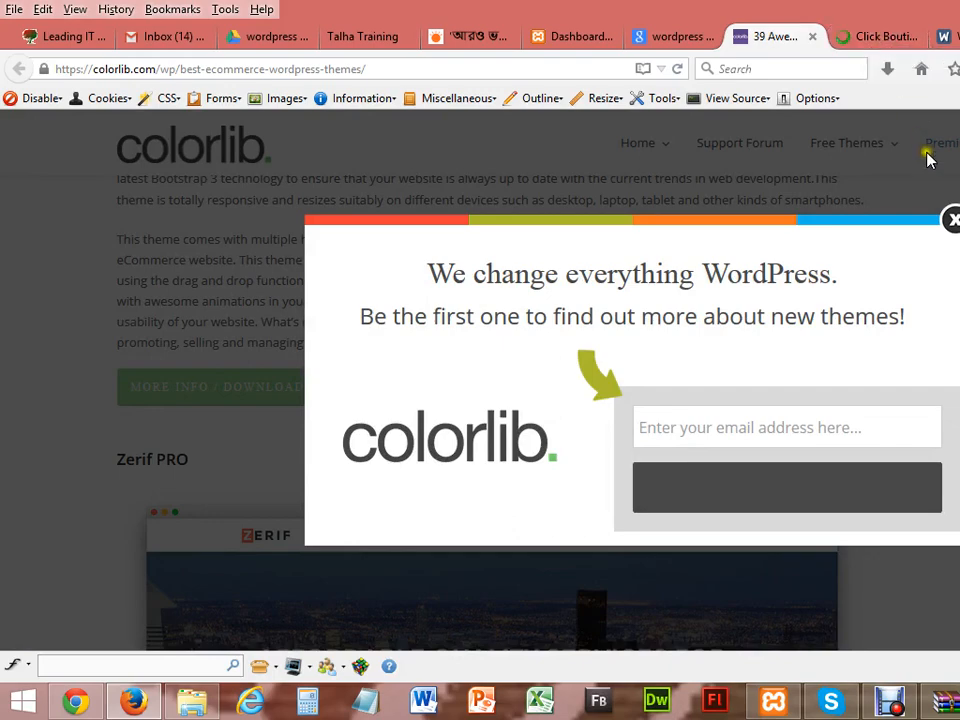
Step: Dismiss the newsletter popup and review the Click Boutique ThemeForest product page
{"action": "left_click", "coordinate": [950, 218]}
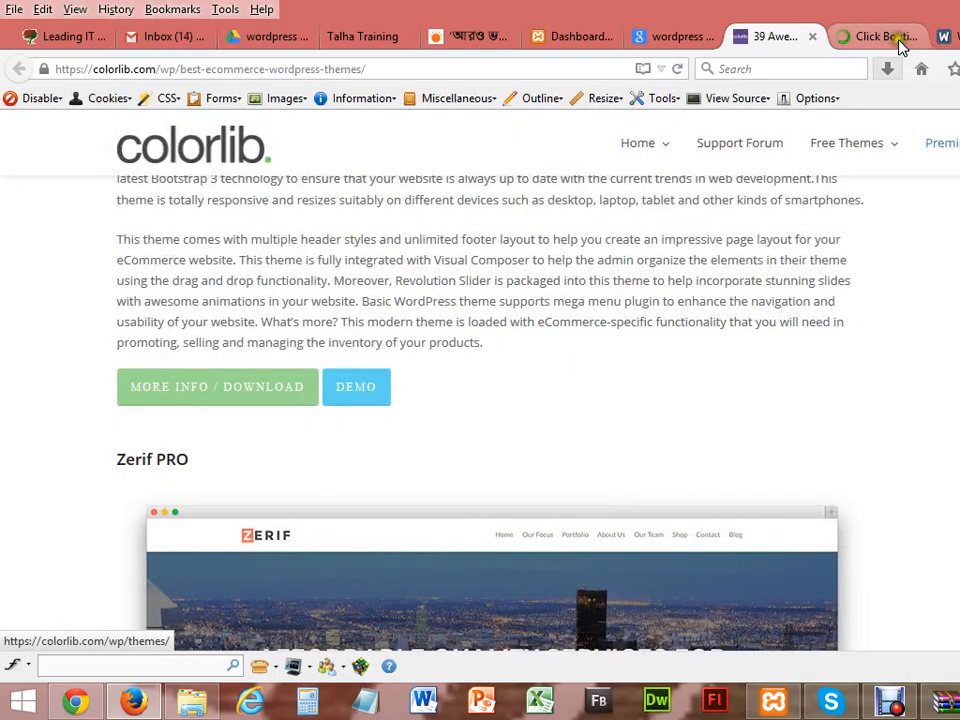
{"action": "left_click", "coordinate": [880, 36]}
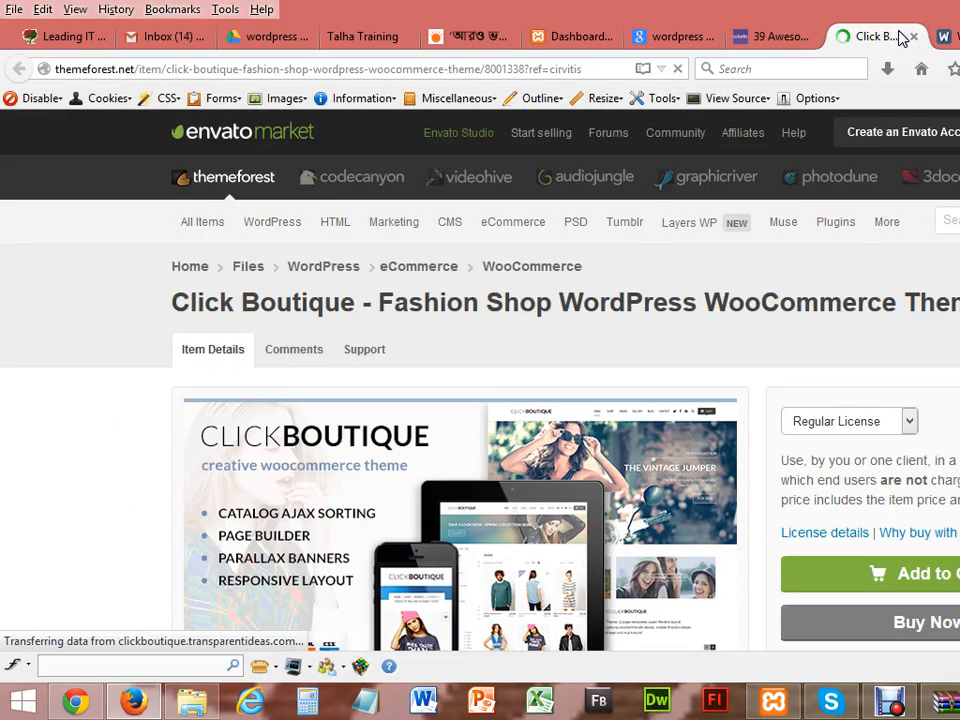
{"action": "key", "text": "Down"}
{"action": "key", "text": "Down"}
{"action": "key", "text": "Down"}
{"action": "key", "text": "Down"}
{"action": "key", "text": "Down"}
{"action": "key", "text": "Down"}
{"action": "key", "text": "Down"}
{"action": "key", "text": "Down"}
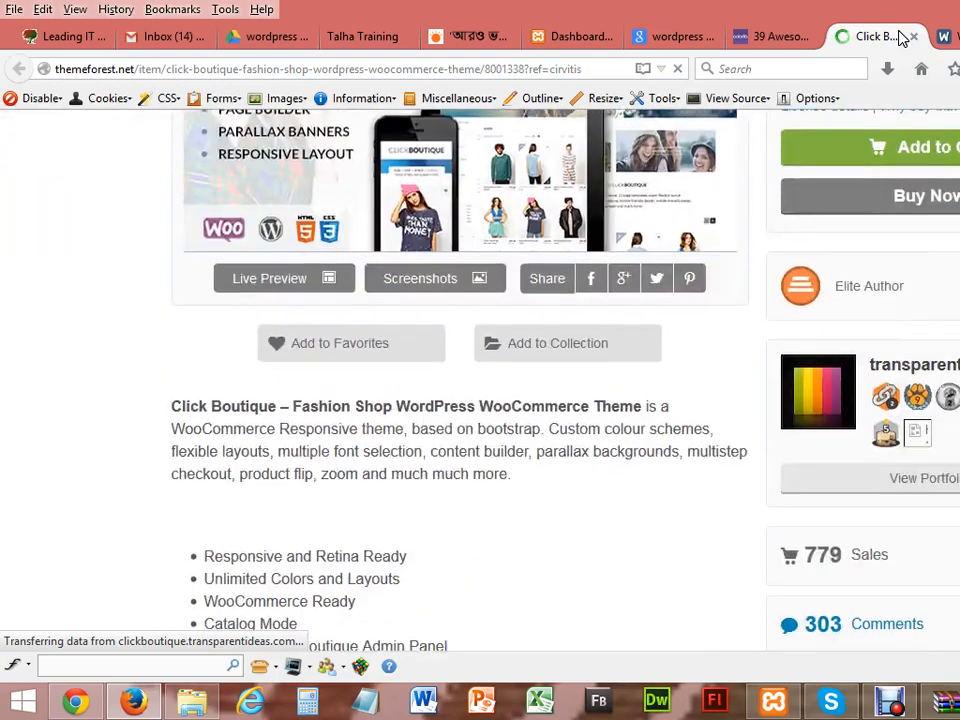
{"action": "key", "text": "Up"}
{"action": "key", "text": "Up"}
{"action": "key", "text": "Up"}
{"action": "key", "text": "Up"}
{"action": "key", "text": "Up"}
{"action": "key", "text": "Up"}
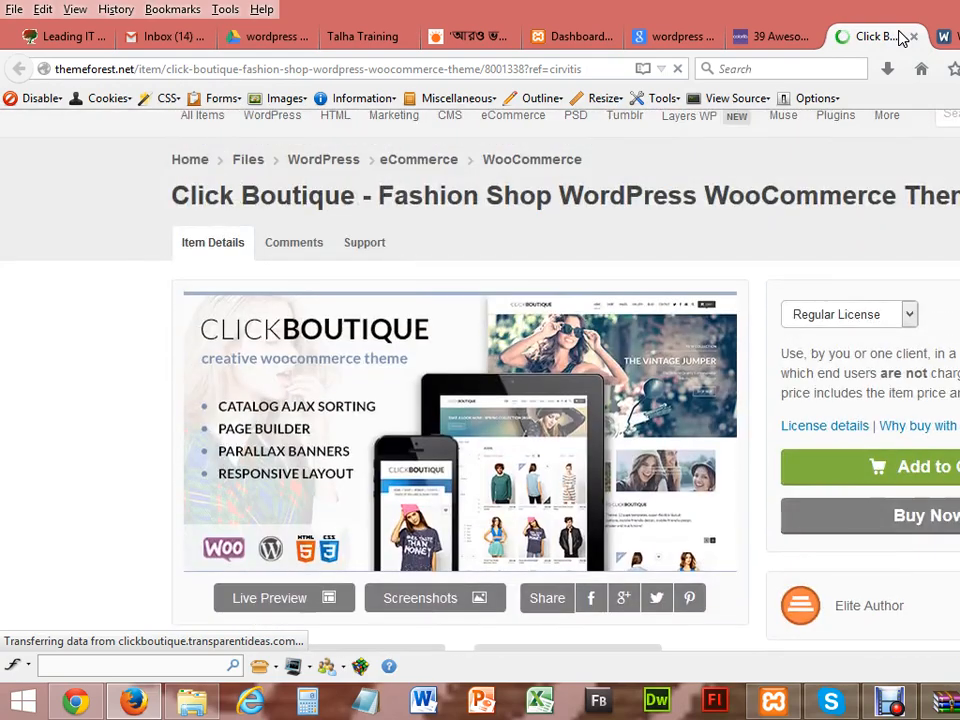
Step: Close the Click Boutique tab and scroll to the Accessories theme's description and download links
{"action": "left_click", "coordinate": [914, 37]}
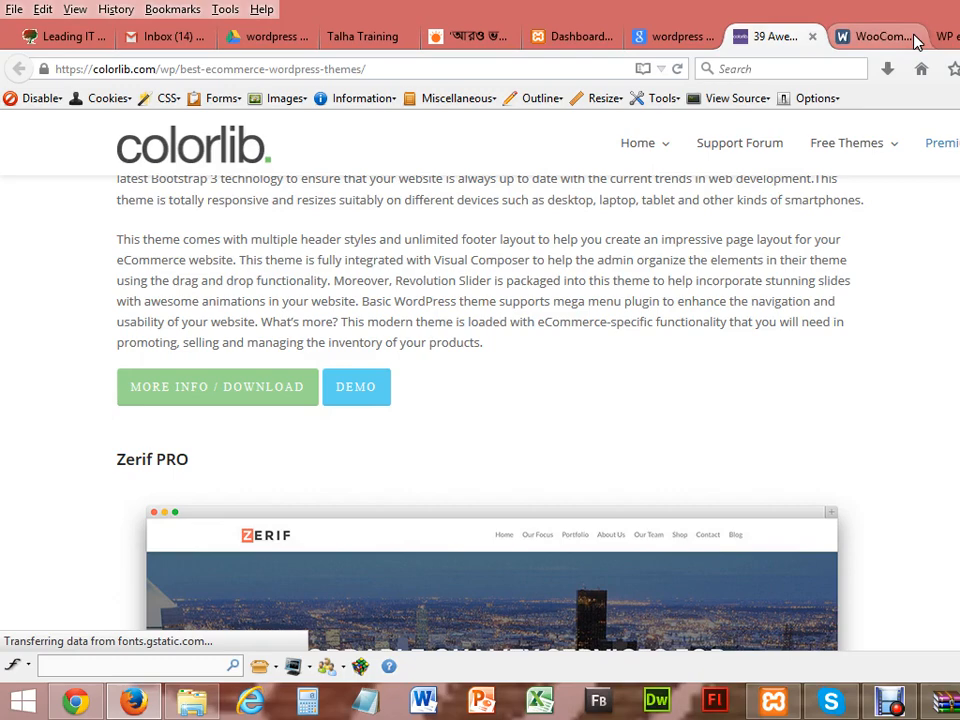
{"action": "key", "text": "Up"}
{"action": "key", "text": "Up"}
{"action": "key", "text": "Up"}
{"action": "key", "text": "Up"}
{"action": "key", "text": "Up"}
{"action": "key", "text": "Up"}
{"action": "key", "text": "Up"}
{"action": "key", "text": "Up"}
{"action": "key", "text": "Up"}
{"action": "key", "text": "Up"}
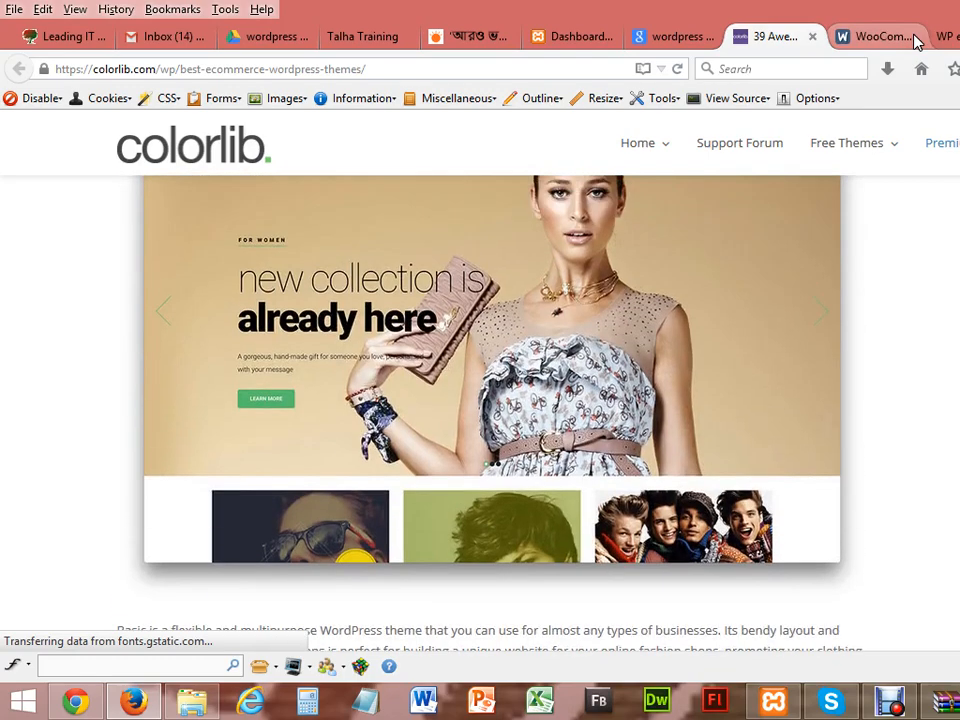
{"action": "key", "text": "Up"}
{"action": "key", "text": "Up"}
{"action": "key", "text": "Up"}
{"action": "key", "text": "Up"}
{"action": "key", "text": "Up"}
{"action": "key", "text": "Up"}
{"action": "key", "text": "Down"}
{"action": "key", "text": "Down"}
{"action": "key", "text": "Down"}
{"action": "key", "text": "Down"}
{"action": "key", "text": "Down"}
{"action": "key", "text": "Down"}
{"action": "key", "text": "Down"}
{"action": "key", "text": "Down"}
{"action": "key", "text": "Down"}
{"action": "key", "text": "Down"}
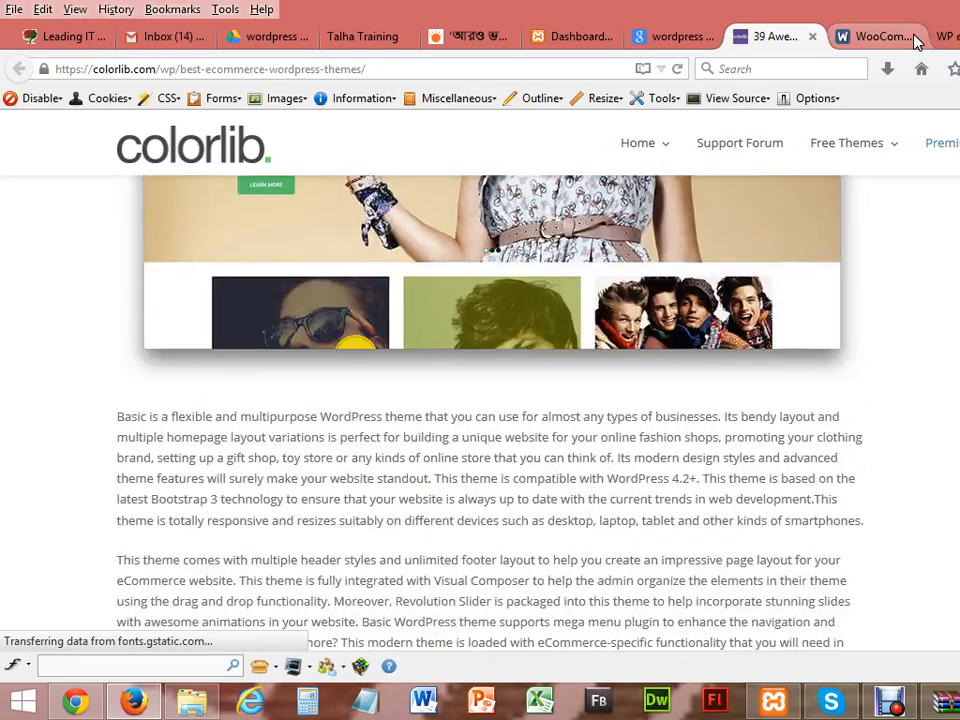
{"action": "key", "text": "Up"}
{"action": "key", "text": "Up"}
{"action": "key", "text": "Up"}
{"action": "key", "text": "Up"}
{"action": "key", "text": "Up"}
{"action": "key", "text": "Up"}
{"action": "key", "text": "Up"}
{"action": "key", "text": "Up"}
{"action": "key", "text": "Up"}
{"action": "key", "text": "Up"}
{"action": "key", "text": "Up"}
{"action": "key", "text": "Up"}
{"action": "key", "text": "Up"}
{"action": "key", "text": "Up"}
{"action": "key", "text": "Up"}
{"action": "key", "text": "Up"}
{"action": "key", "text": "Up"}
{"action": "key", "text": "Up"}
{"action": "key", "text": "Up"}
{"action": "key", "text": "Up"}
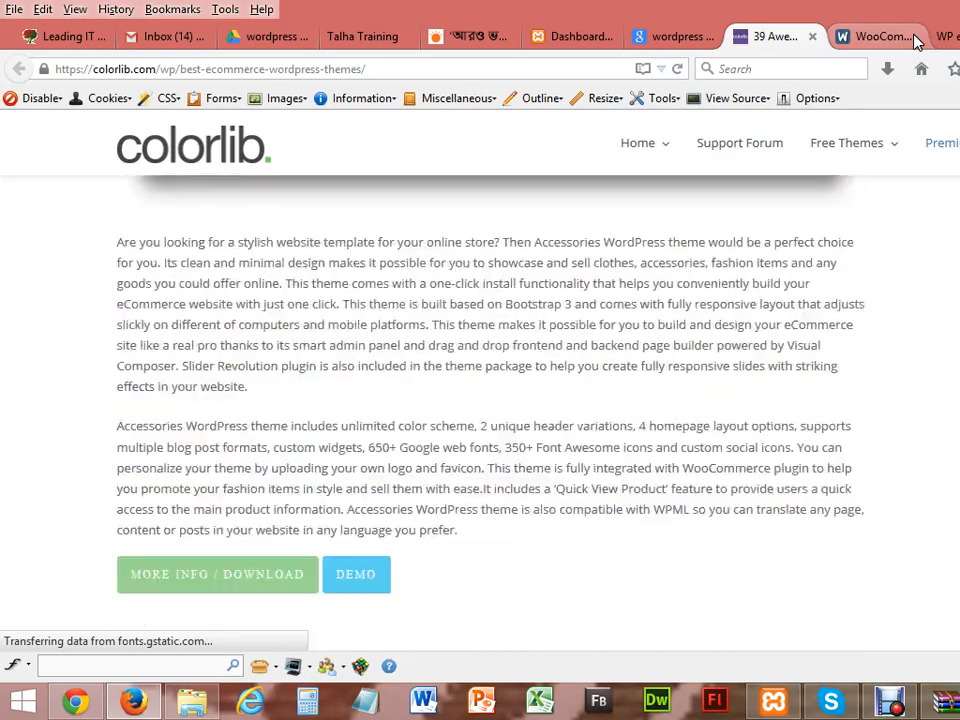
{"action": "key", "text": "Down"}
{"action": "key", "text": "Down"}
{"action": "key", "text": "Down"}
{"action": "key", "text": "Down"}
{"action": "key", "text": "Down"}
{"action": "key", "text": "Down"}
{"action": "key", "text": "Down"}
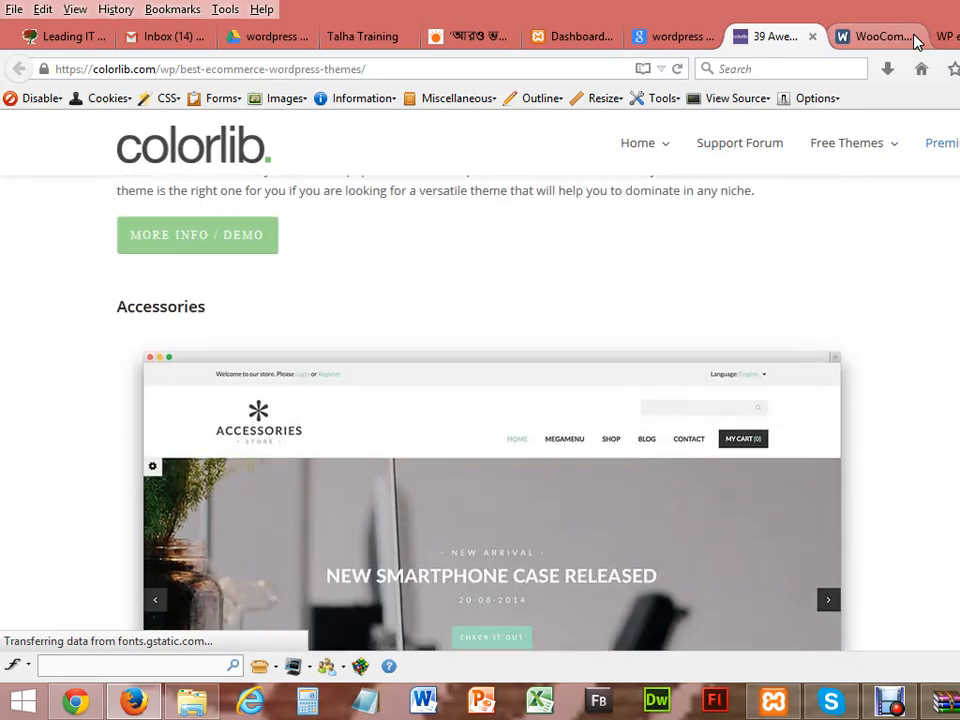
{"action": "key", "text": "Down"}
{"action": "key", "text": "Down"}
{"action": "key", "text": "Down"}
{"action": "key", "text": "Down"}
{"action": "key", "text": "Down"}
{"action": "key", "text": "Down"}
{"action": "key", "text": "Down"}
{"action": "key", "text": "Down"}
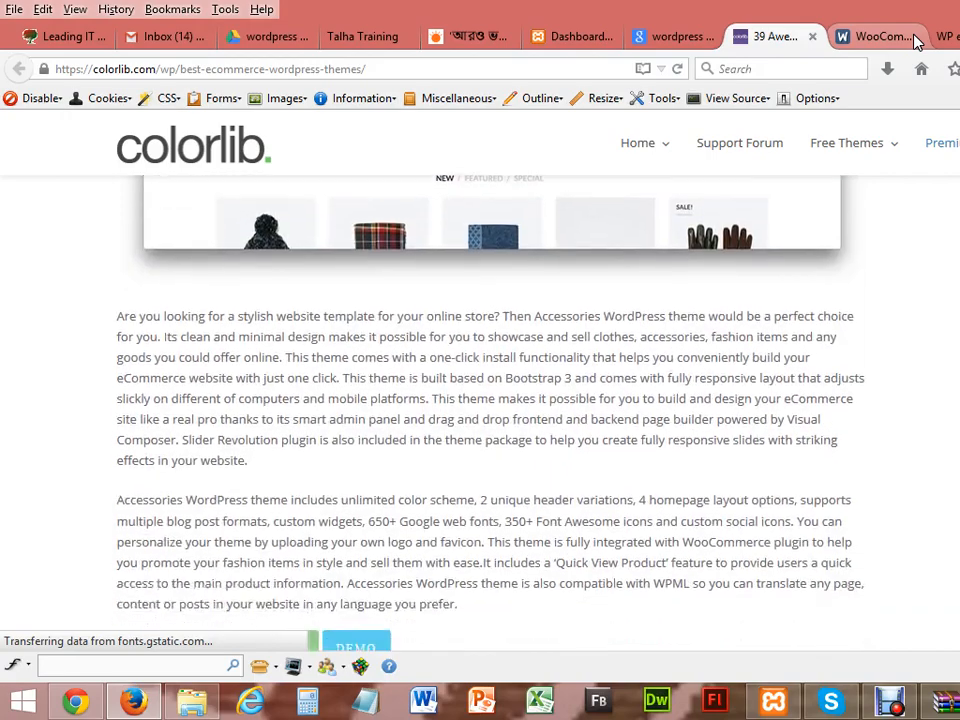
{"action": "key", "text": "Up"}
{"action": "key", "text": "Up"}
{"action": "key", "text": "Up"}
{"action": "key", "text": "Up"}
{"action": "key", "text": "Up"}
{"action": "key", "text": "Up"}
{"action": "key", "text": "Up"}
{"action": "key", "text": "Up"}
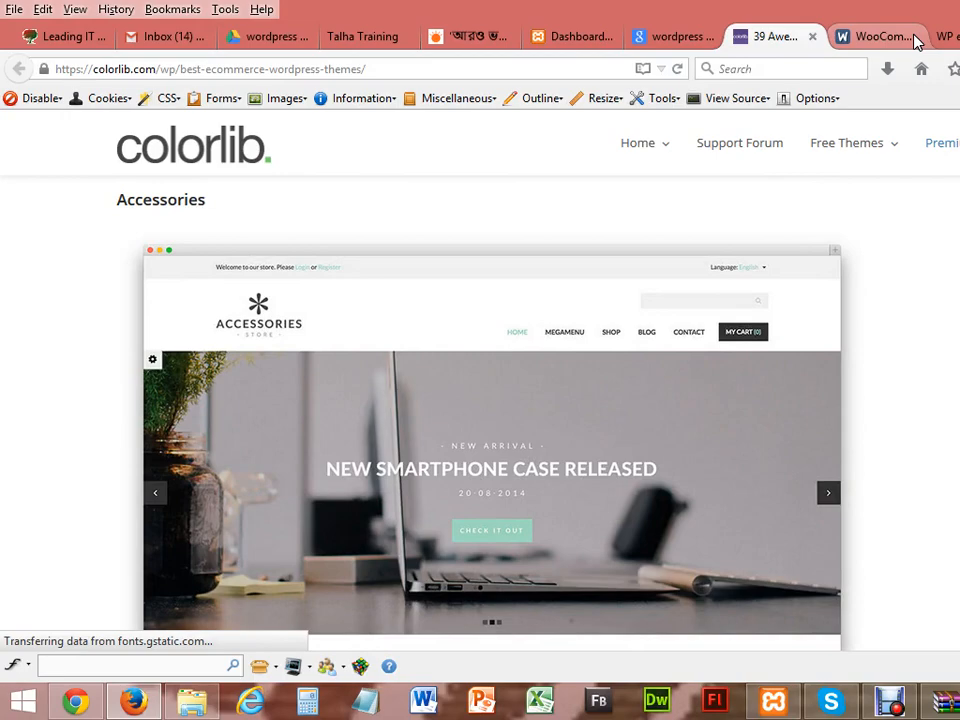
{"action": "key", "text": "Down"}
{"action": "key", "text": "Down"}
{"action": "key", "text": "Down"}
{"action": "key", "text": "Down"}
{"action": "key", "text": "Down"}
{"action": "key", "text": "Down"}
{"action": "key", "text": "Down"}
{"action": "key", "text": "Down"}
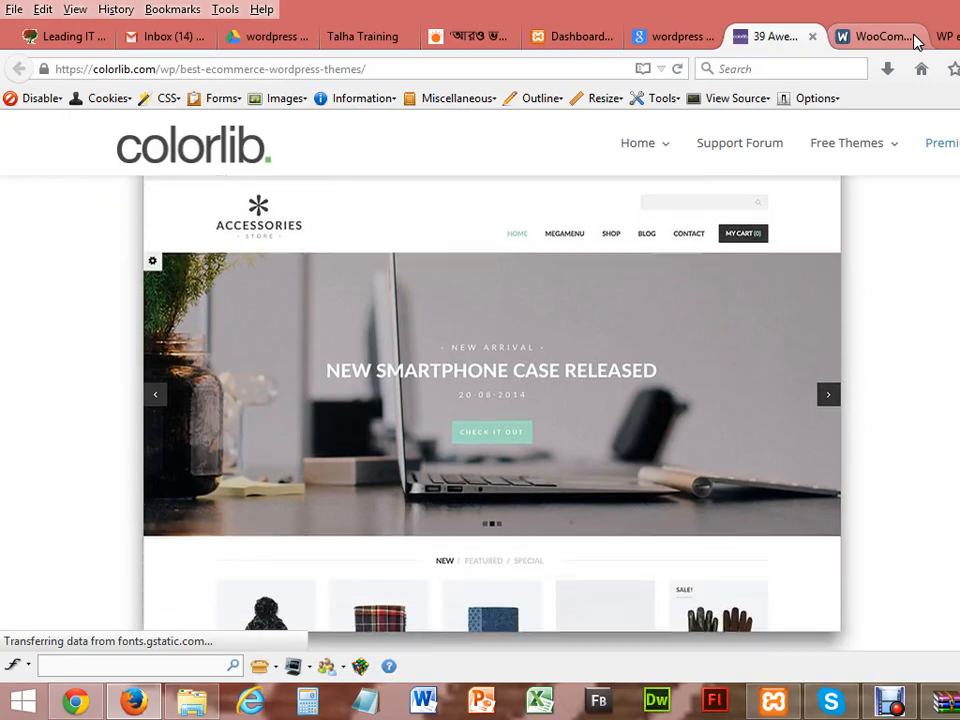
{"action": "key", "text": "Down"}
{"action": "key", "text": "Down"}
{"action": "key", "text": "Down"}
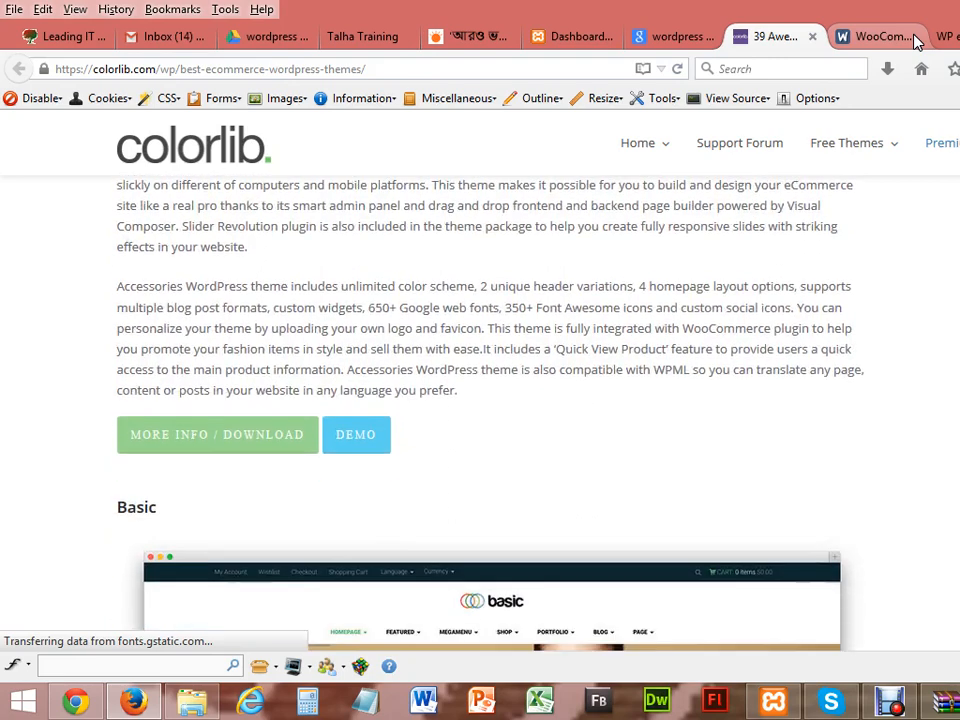
Step: Open the Accessories theme's ThemeForest page from its MORE INFO / DOWNLOAD button
{"action": "left_click", "coordinate": [280, 452]}
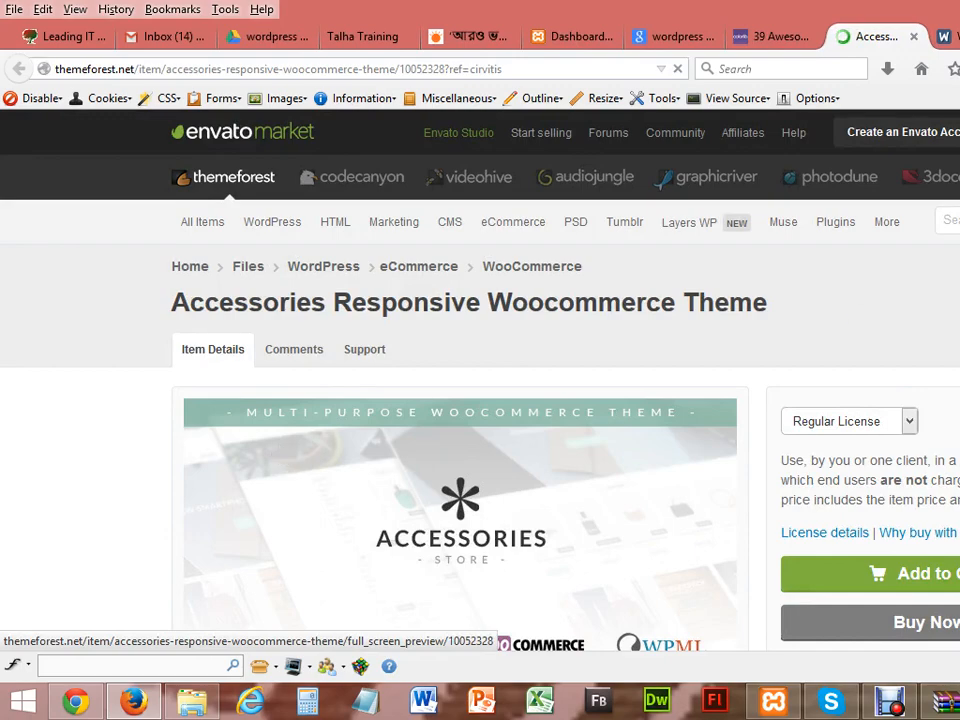
{"action": "scroll", "coordinate": [480, 380], "scroll_direction": "down", "scroll_amount": 4}
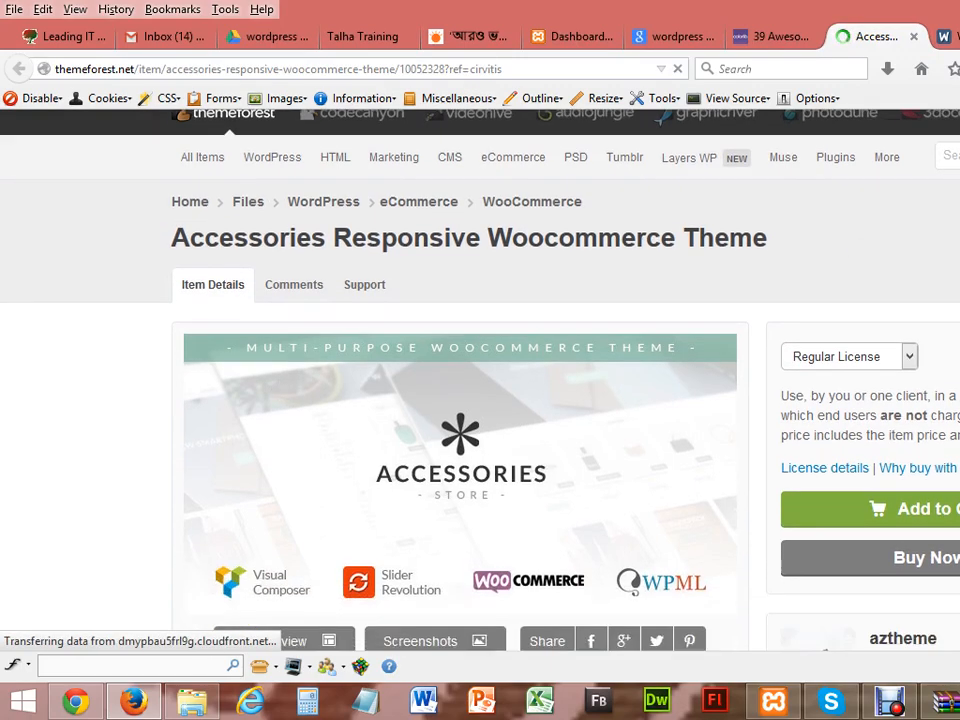
{"action": "scroll", "coordinate": [480, 380], "scroll_direction": "up", "scroll_amount": 4}
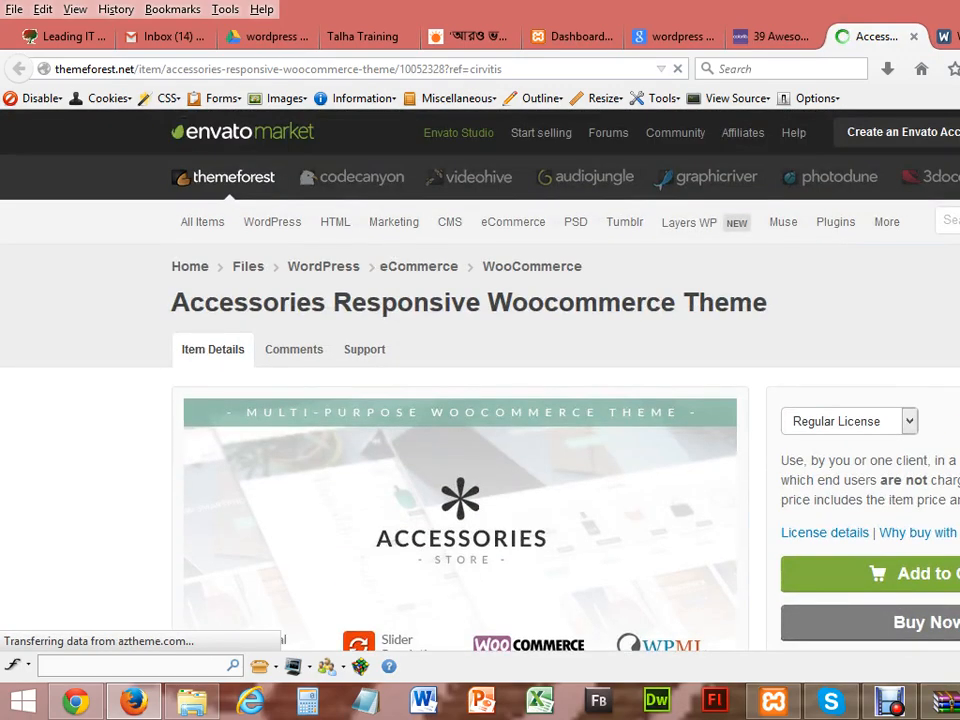
Step: Check Extended License pricing, then switch the licence back to Regular License
{"action": "left_click", "coordinate": [906, 424]}
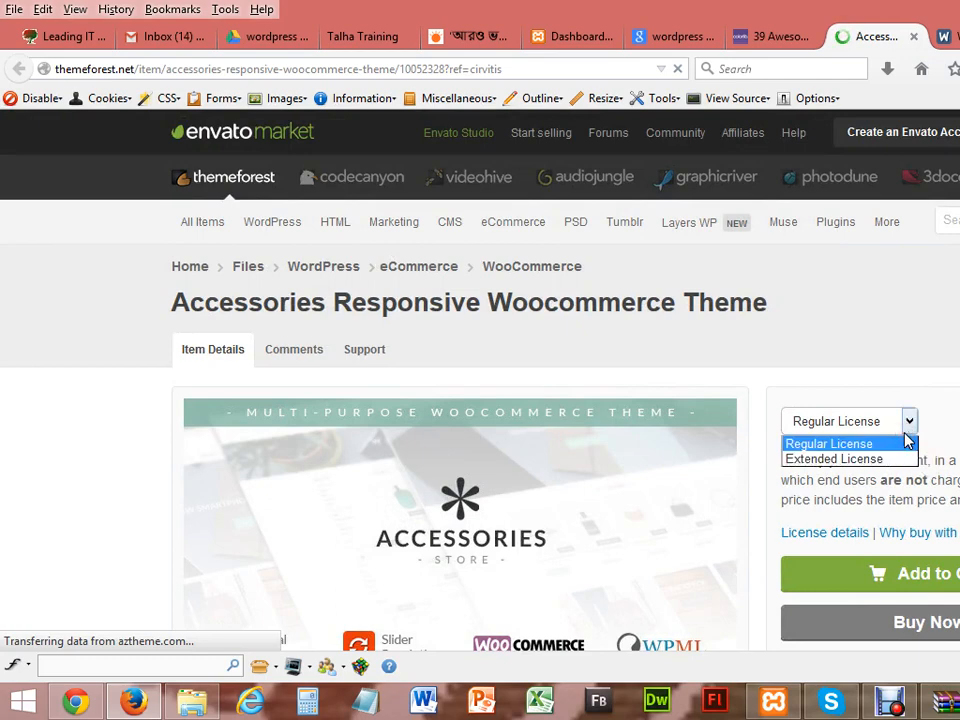
{"action": "left_click", "coordinate": [864, 458]}
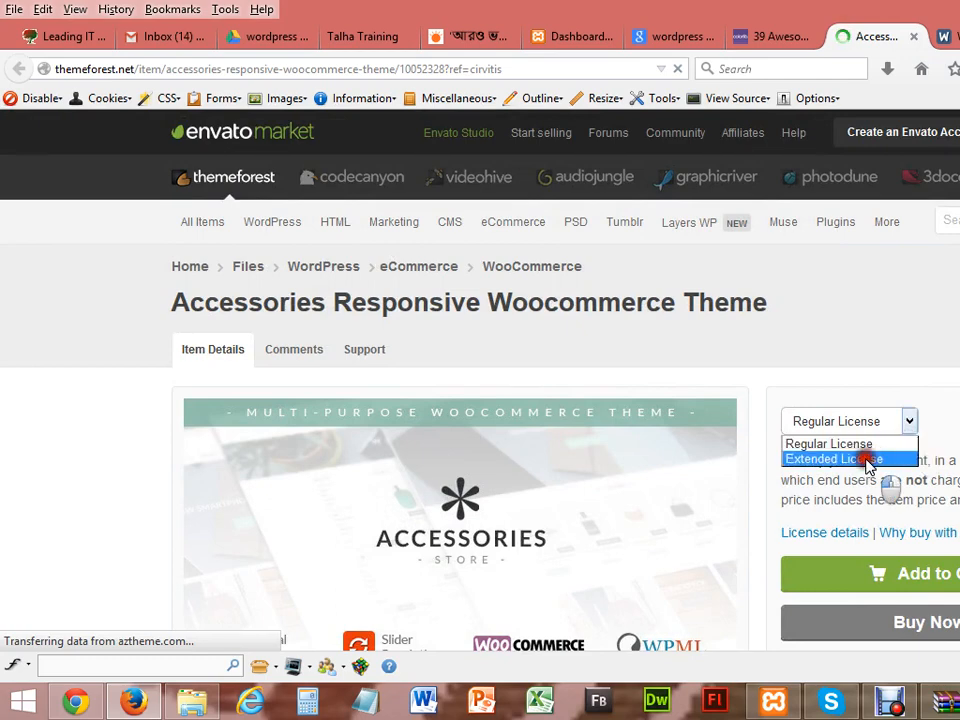
{"action": "left_click", "coordinate": [905, 423]}
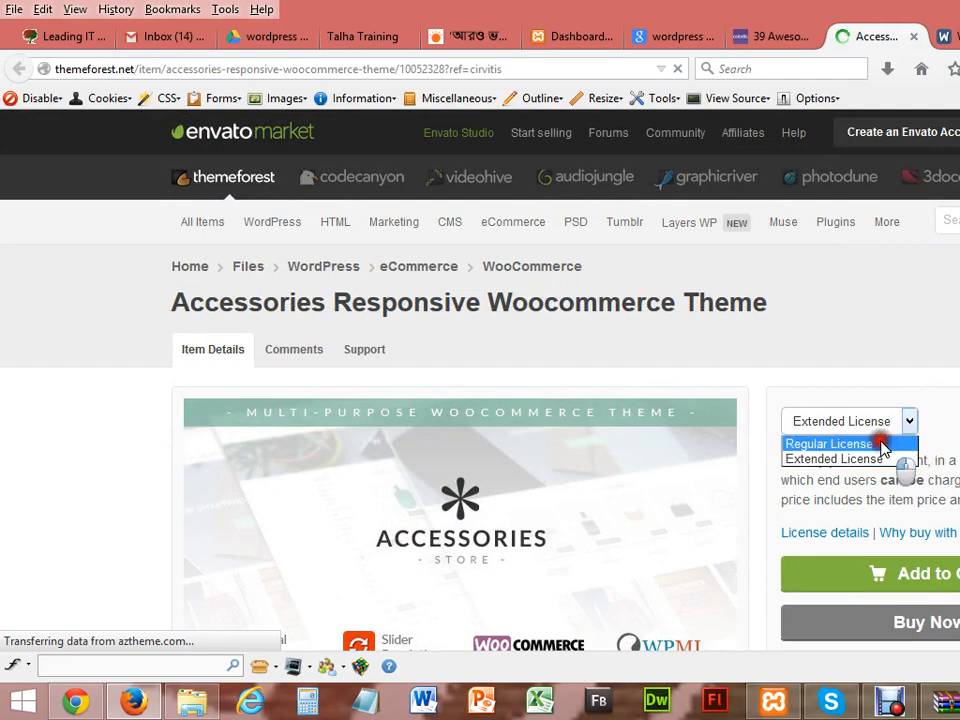
{"action": "left_click", "coordinate": [883, 445]}
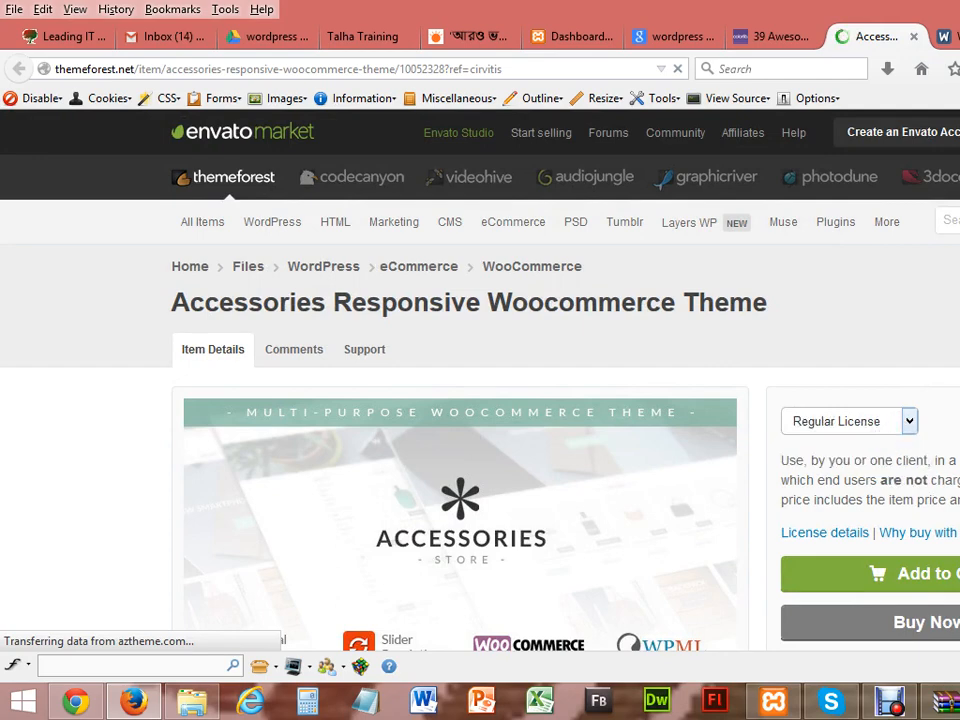
{"action": "scroll", "coordinate": [460, 380], "scroll_direction": "down", "scroll_amount": 3}
{"action": "scroll", "coordinate": [460, 380], "scroll_direction": "up", "scroll_amount": 3}
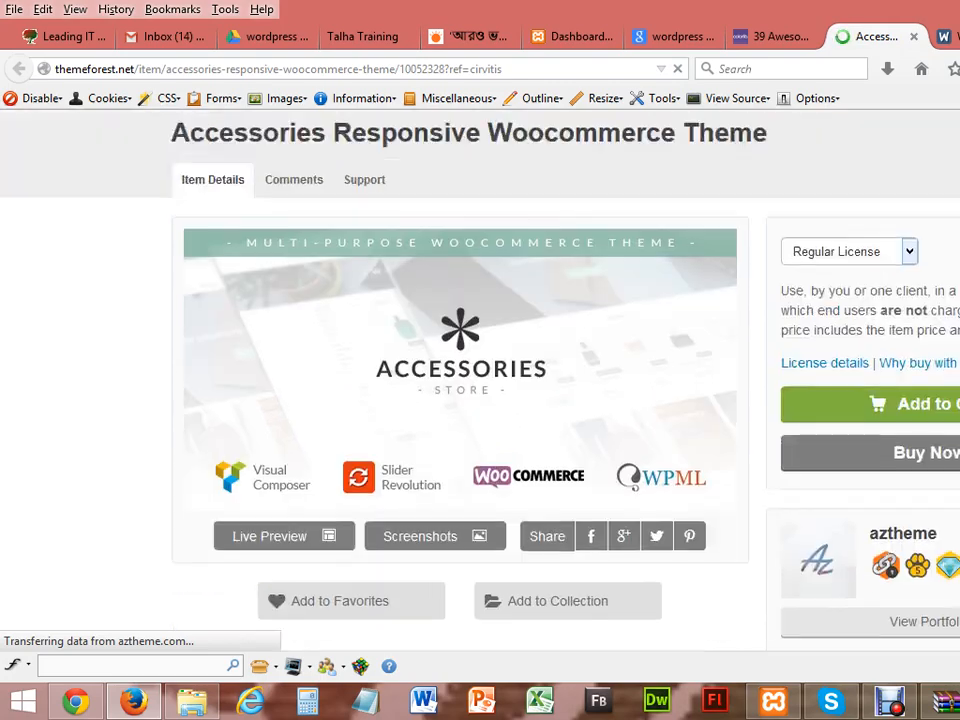
Step: Close the Accessories tab, scroll to Kalium and open its MORE INFO / DOWNLOAD page
{"action": "left_click", "coordinate": [916, 37]}
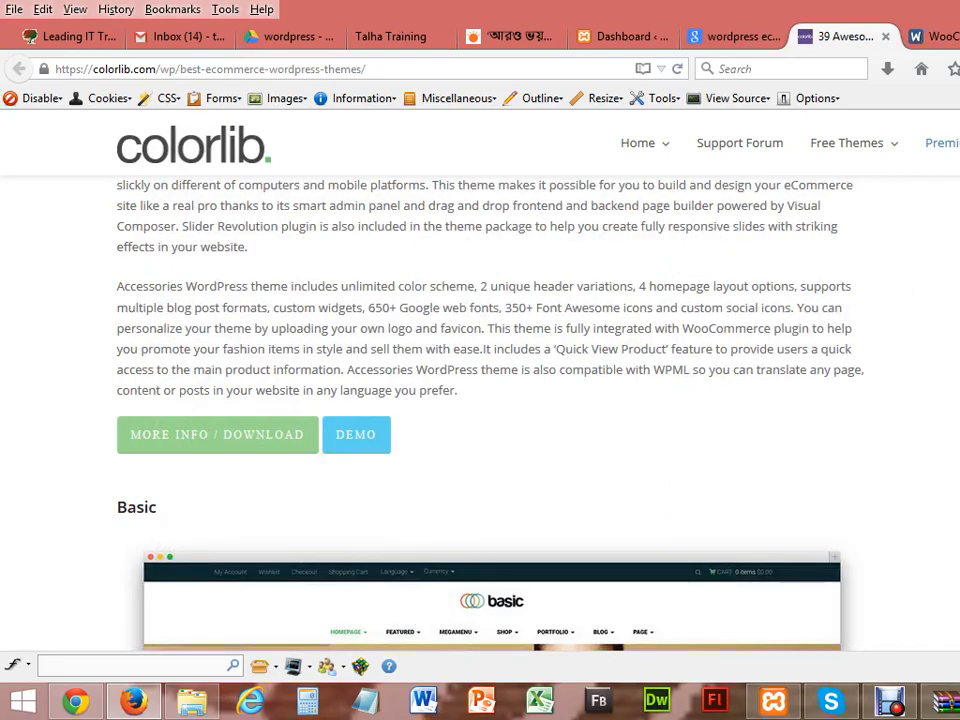
{"action": "scroll", "coordinate": [490, 410], "scroll_direction": "up", "scroll_amount": 12}
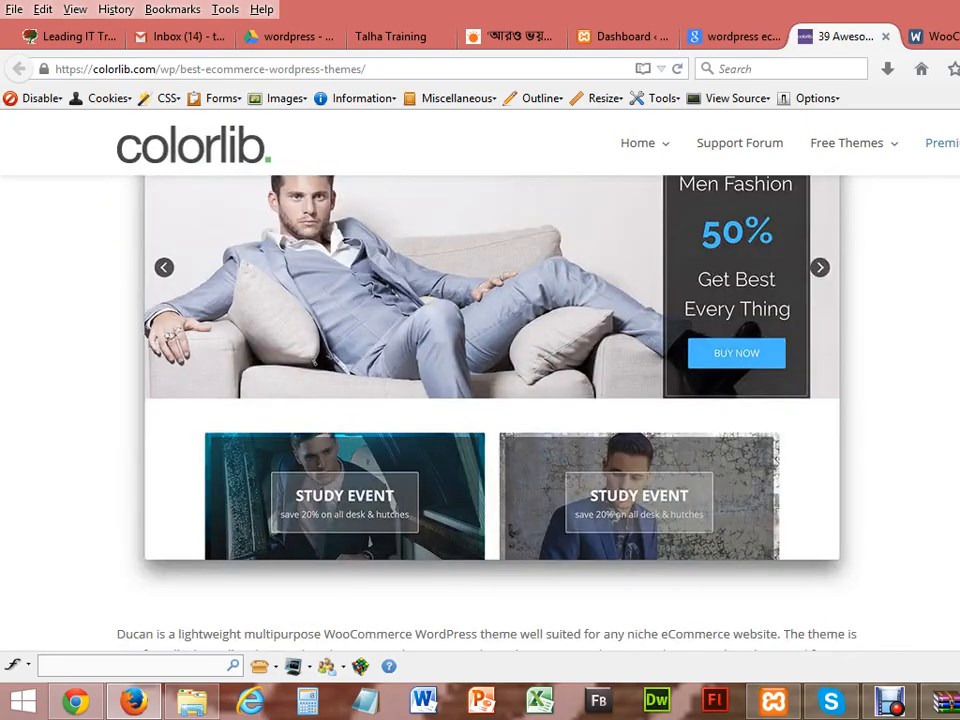
{"action": "scroll", "coordinate": [490, 410], "scroll_direction": "down", "scroll_amount": 8}
{"action": "scroll", "coordinate": [490, 410], "scroll_direction": "up", "scroll_amount": 10}
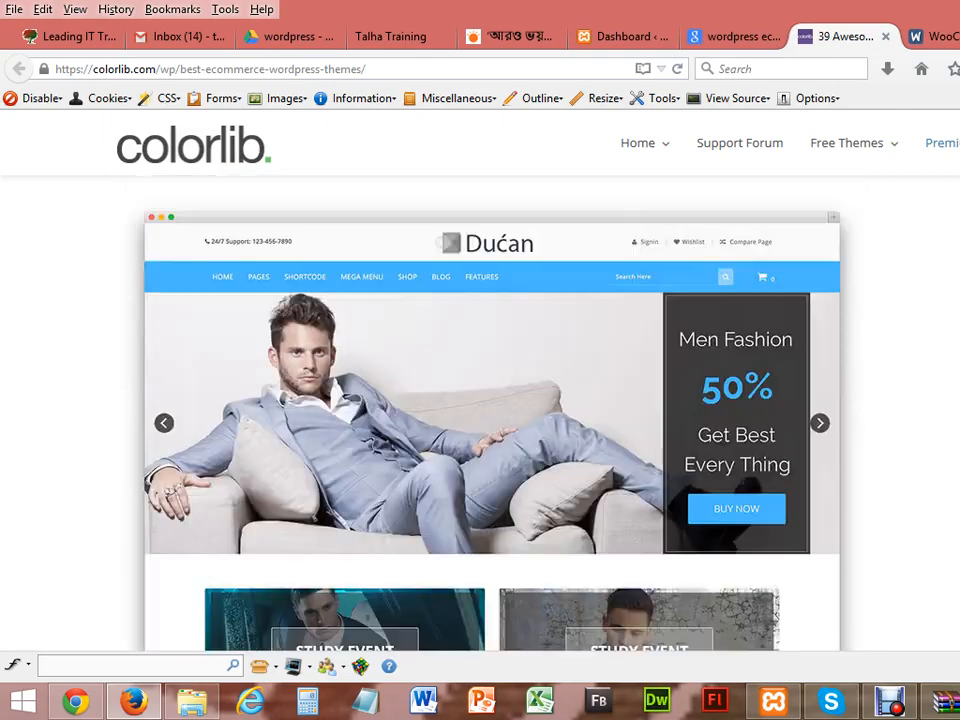
{"action": "scroll", "coordinate": [490, 410], "scroll_direction": "up", "scroll_amount": 7}
{"action": "scroll", "coordinate": [490, 410], "scroll_direction": "down", "scroll_amount": 3}
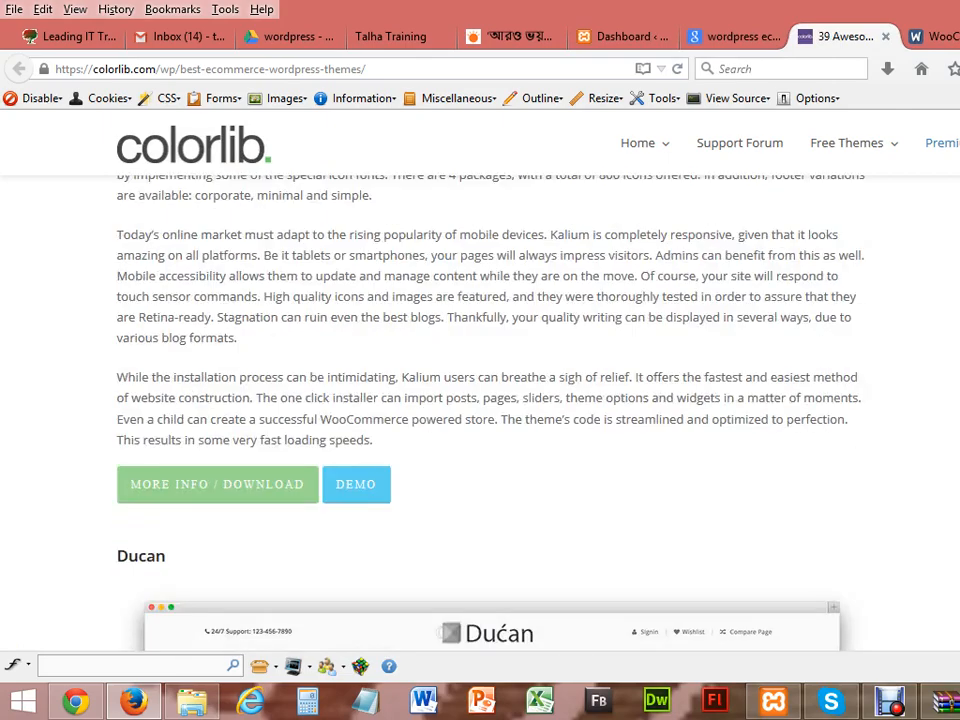
{"action": "scroll", "coordinate": [490, 410], "scroll_direction": "up", "scroll_amount": 10}
{"action": "scroll", "coordinate": [490, 410], "scroll_direction": "down", "scroll_amount": 4}
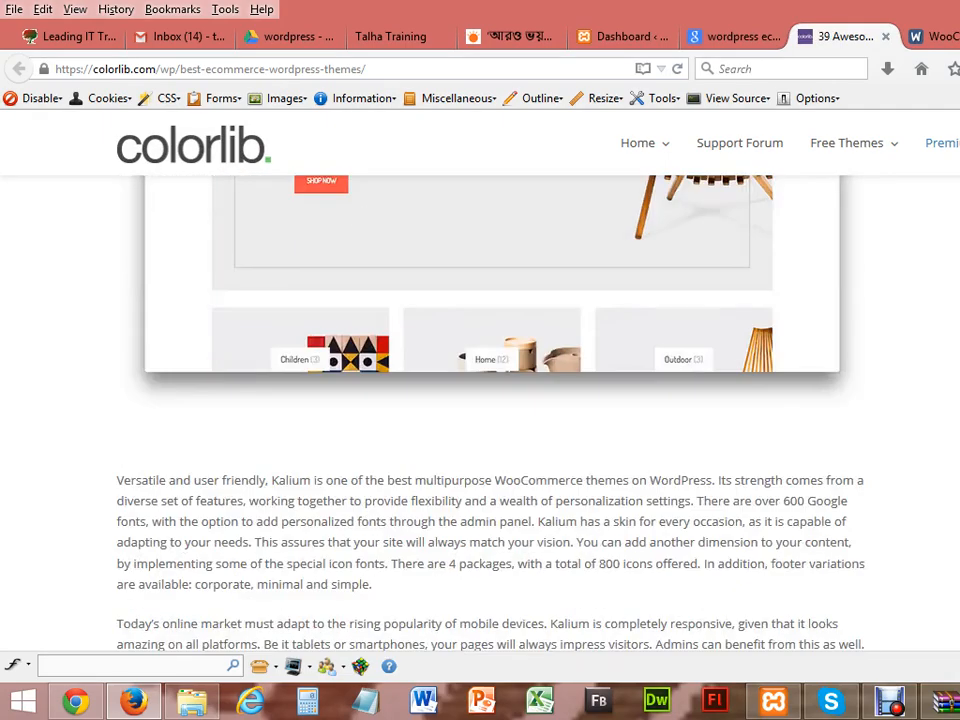
{"action": "scroll", "coordinate": [490, 410], "scroll_direction": "down", "scroll_amount": 4}
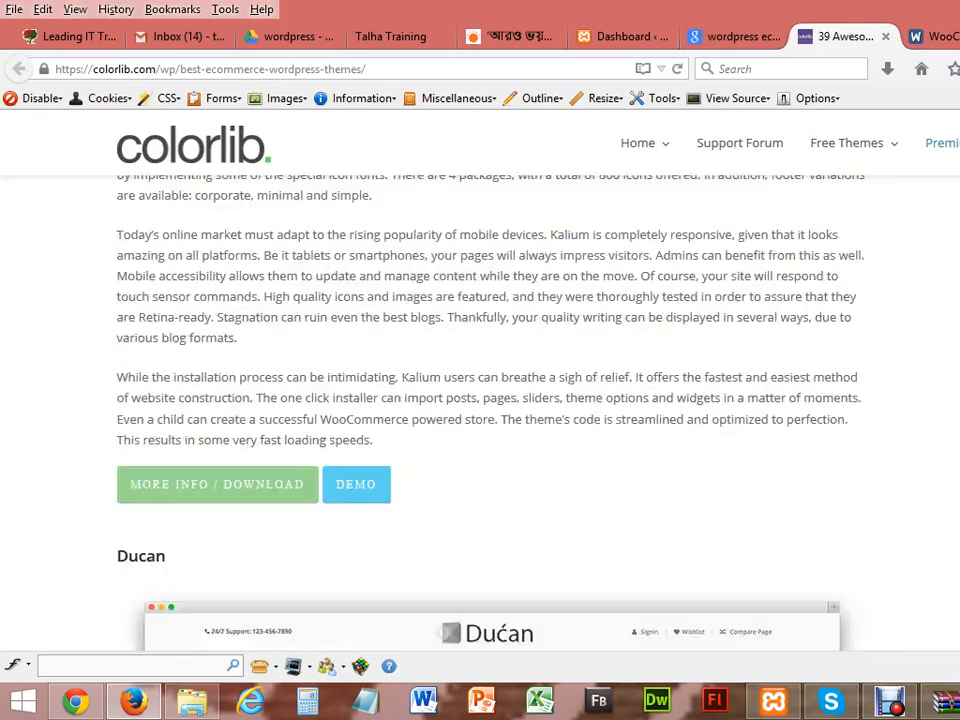
{"action": "left_click", "coordinate": [272, 484]}
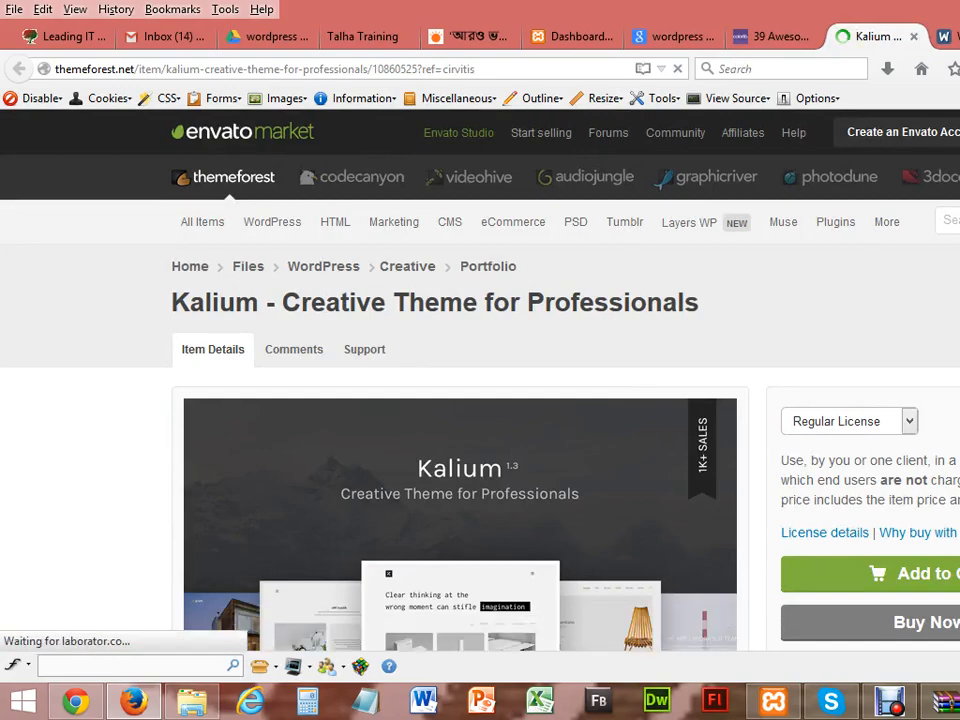
Step: Glance over the Kalium page, then close the Colorlib roundup and Kalium tabs
{"action": "scroll", "coordinate": [480, 380], "scroll_direction": "down", "scroll_amount": 6}
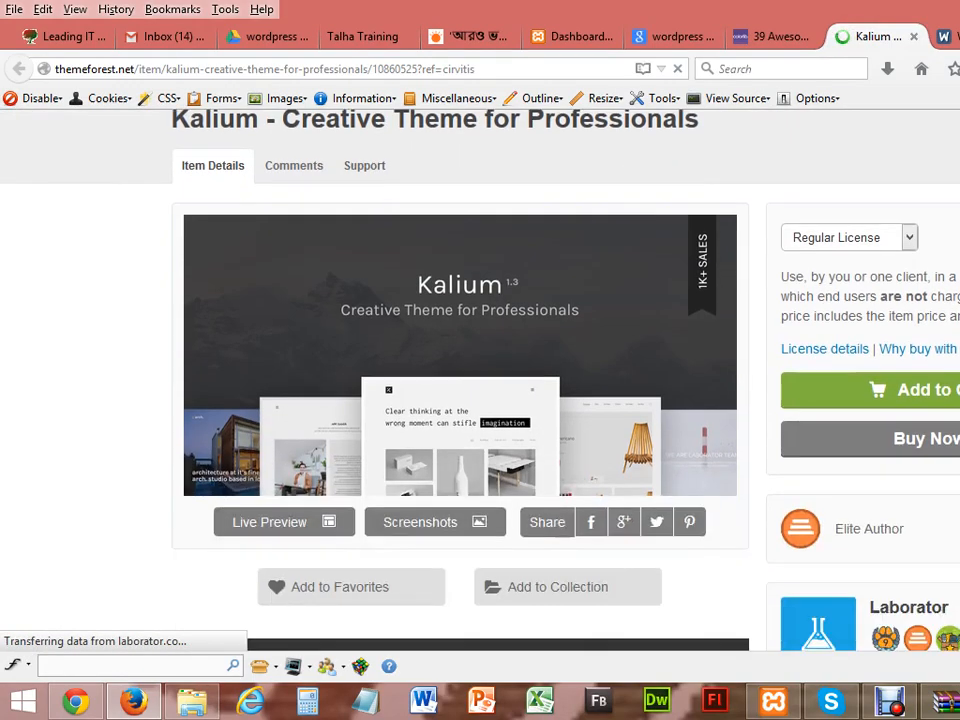
{"action": "scroll", "coordinate": [460, 380], "scroll_direction": "down", "scroll_amount": 15}
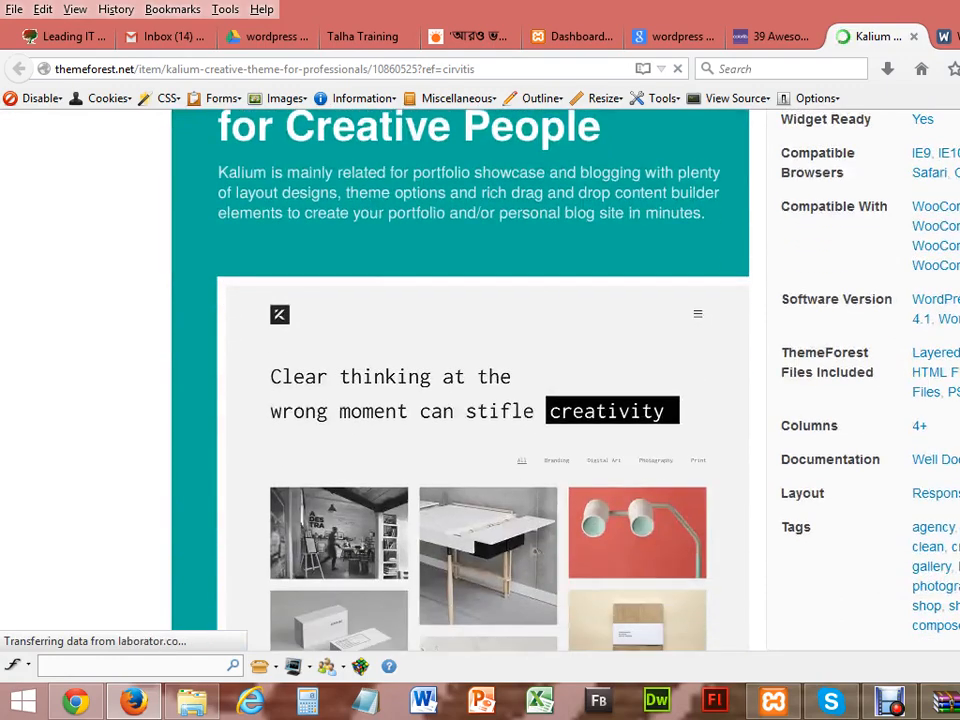
{"action": "scroll", "coordinate": [460, 380], "scroll_direction": "up", "scroll_amount": 20}
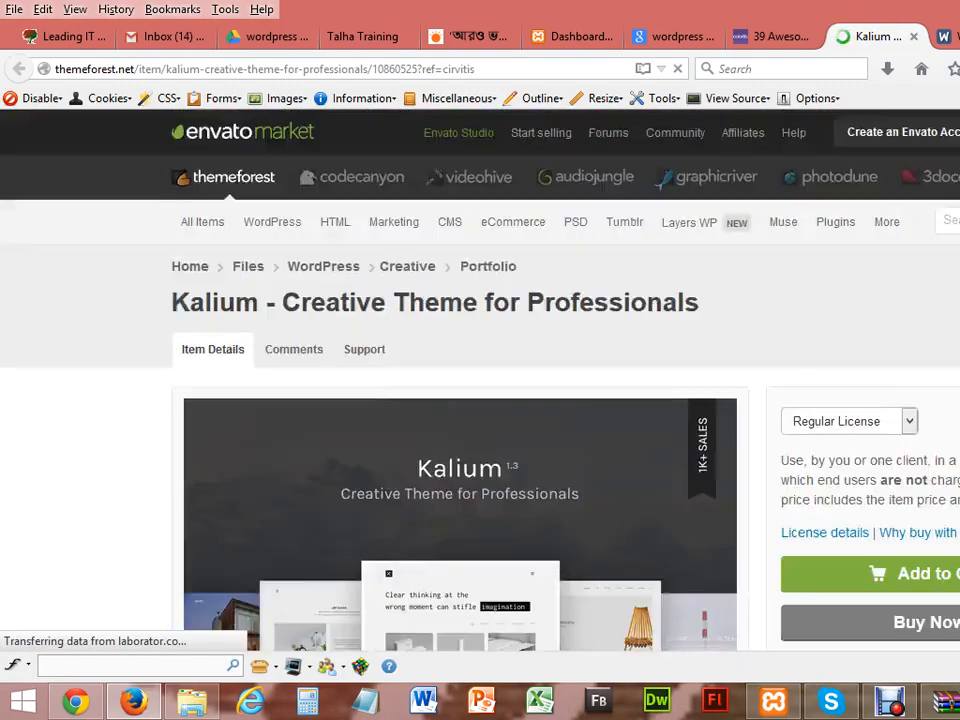
{"action": "left_click", "coordinate": [774, 38]}
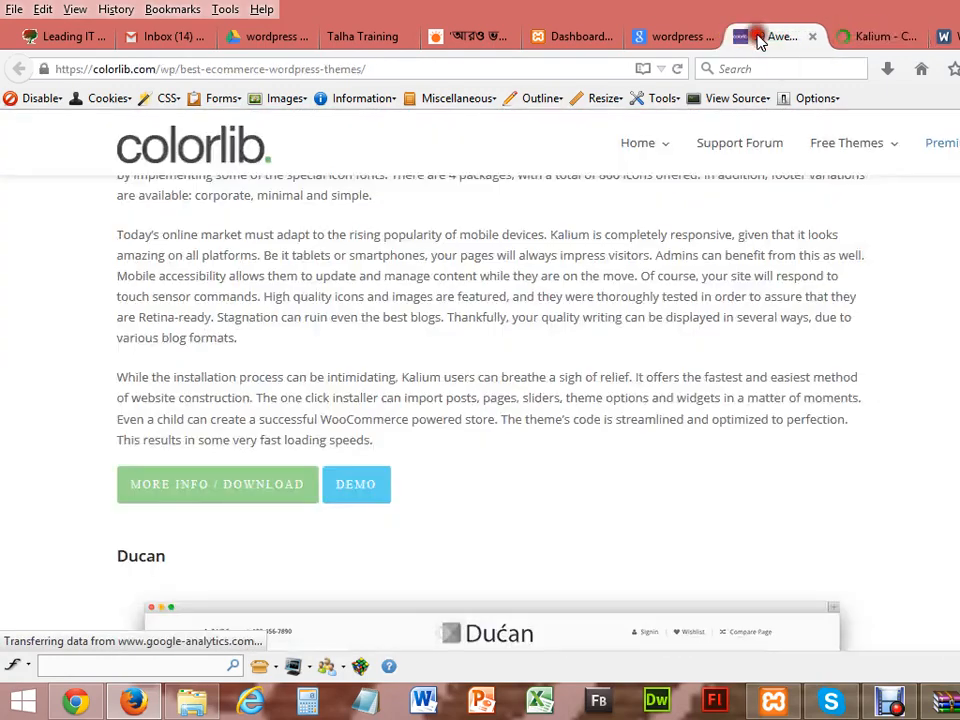
{"action": "left_click", "coordinate": [812, 38]}
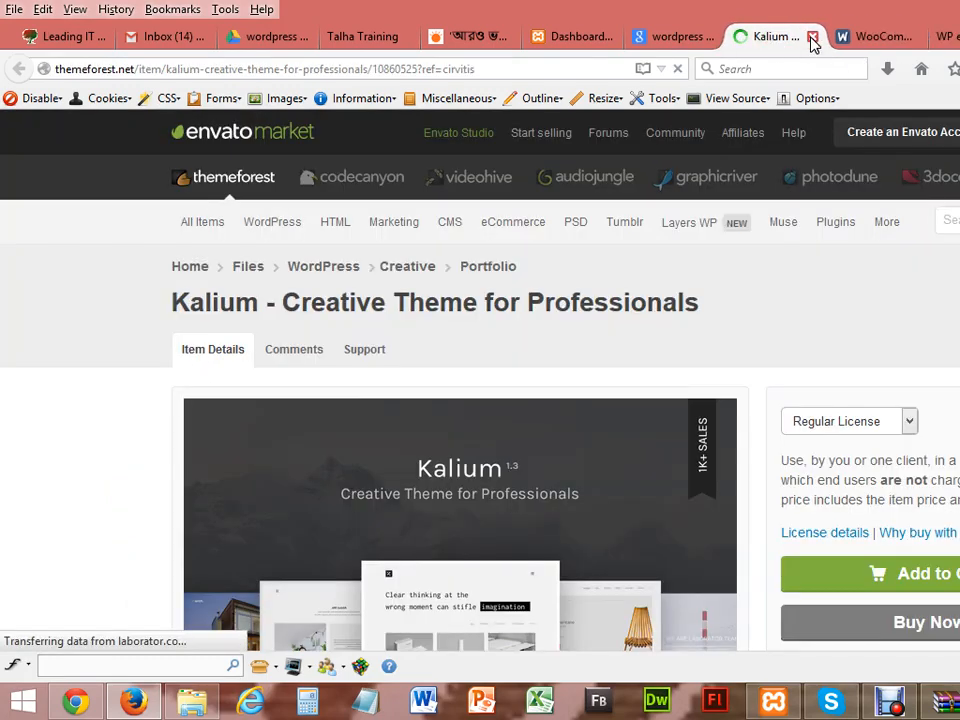
{"action": "left_click", "coordinate": [812, 38]}
Step: Open the Google result '25 Free Responsive eCommerce WordPress Themes 2015' in a new tab and switch to it
{"action": "left_click", "coordinate": [669, 34]}
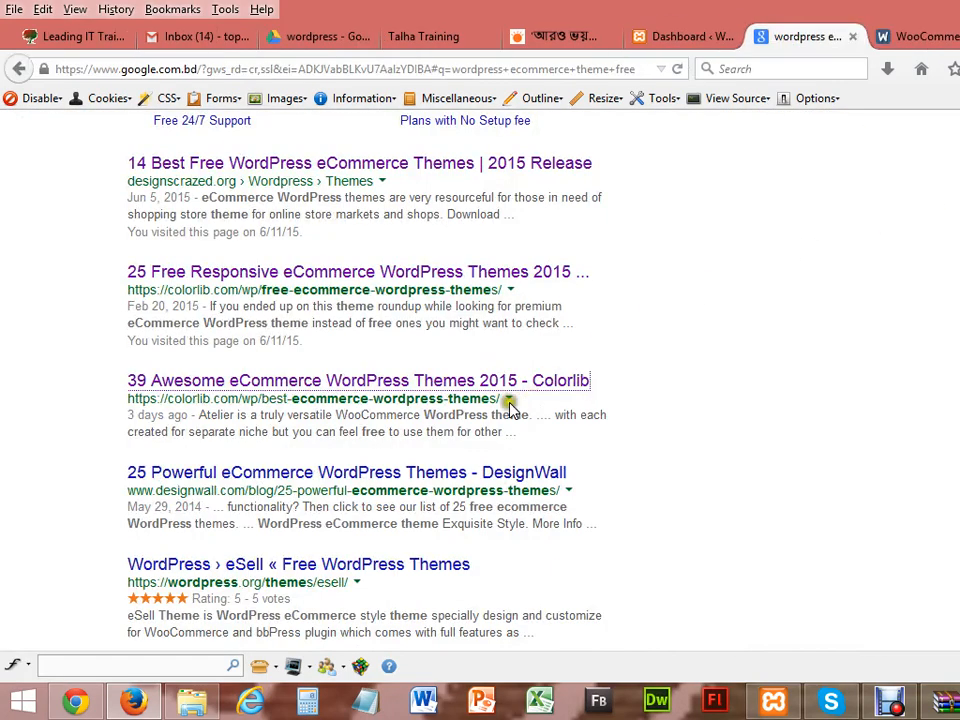
{"action": "scroll", "coordinate": [480, 380], "scroll_direction": "up", "scroll_amount": 3}
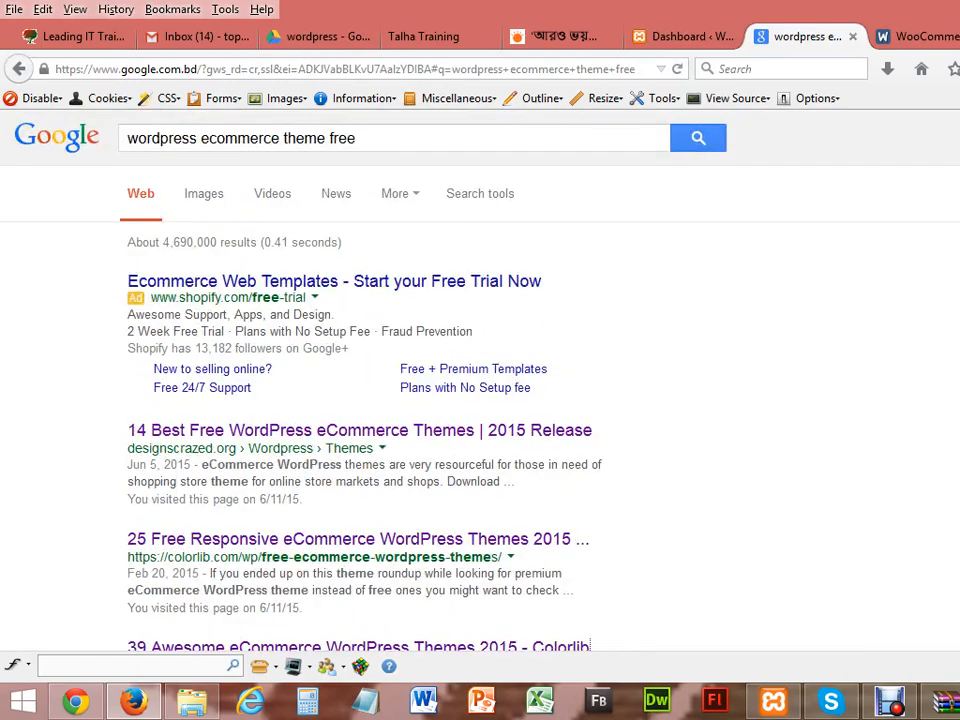
{"action": "scroll", "coordinate": [480, 380], "scroll_direction": "down", "scroll_amount": 1}
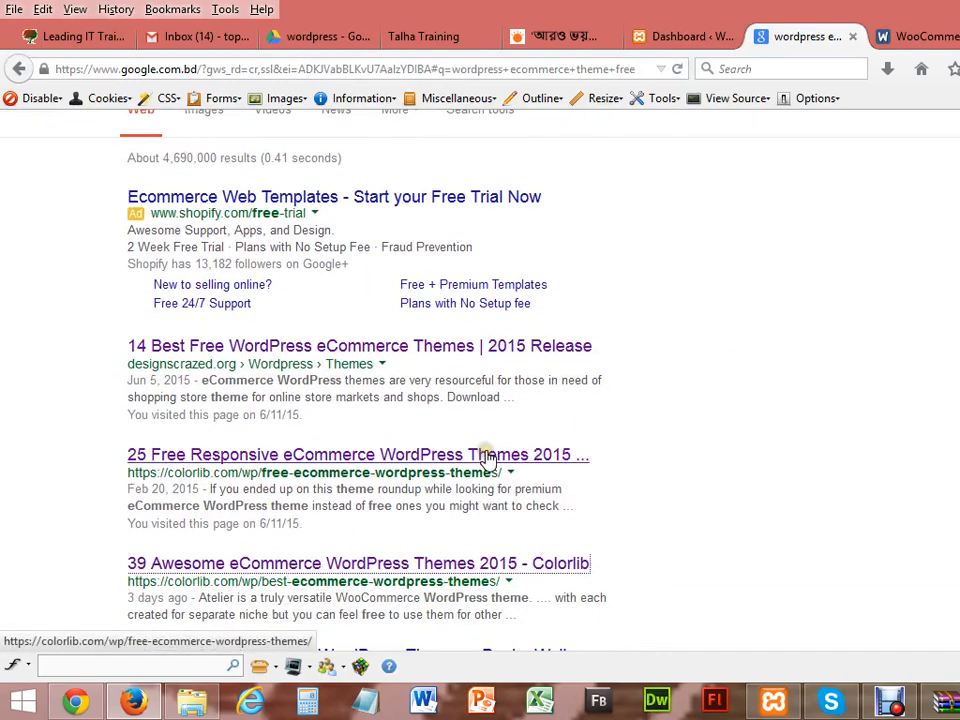
{"action": "right_click", "coordinate": [486, 454]}
{"action": "left_click", "coordinate": [514, 464]}
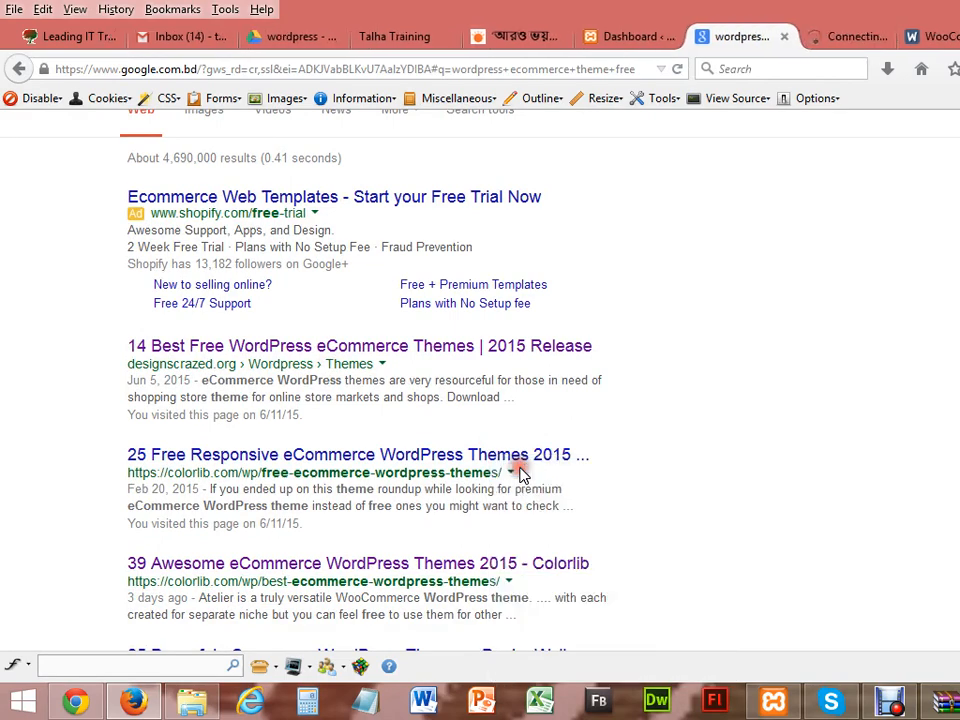
{"action": "left_click", "coordinate": [836, 44]}
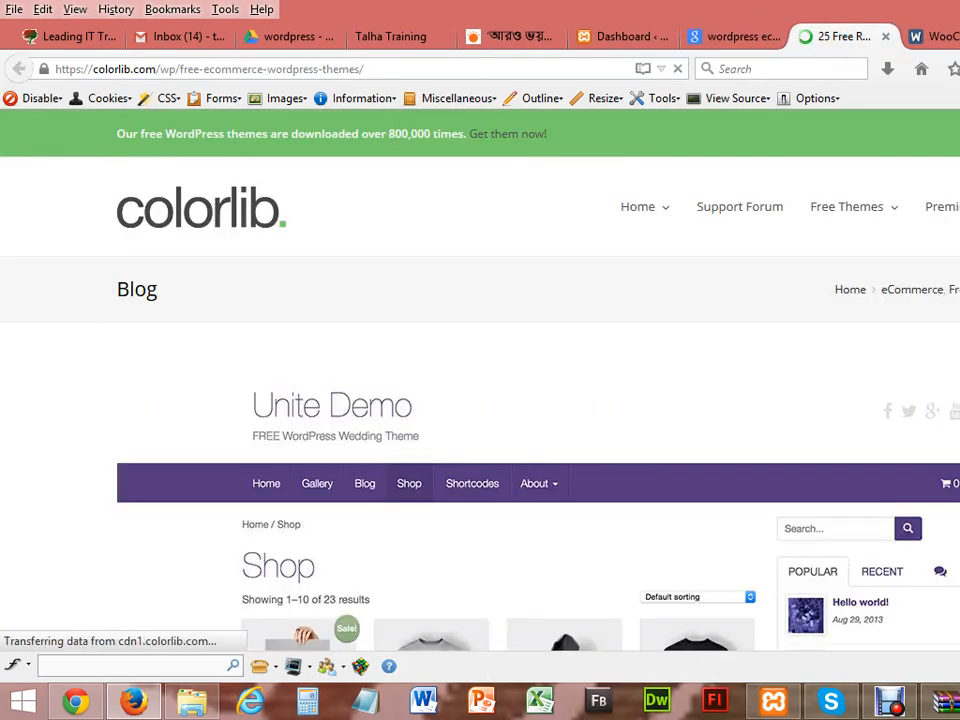
Step: Browse the '25 Free Responsive' theme list, then close its tab to return to Google results
{"action": "scroll", "coordinate": [480, 400], "scroll_direction": "down", "scroll_amount": 3}
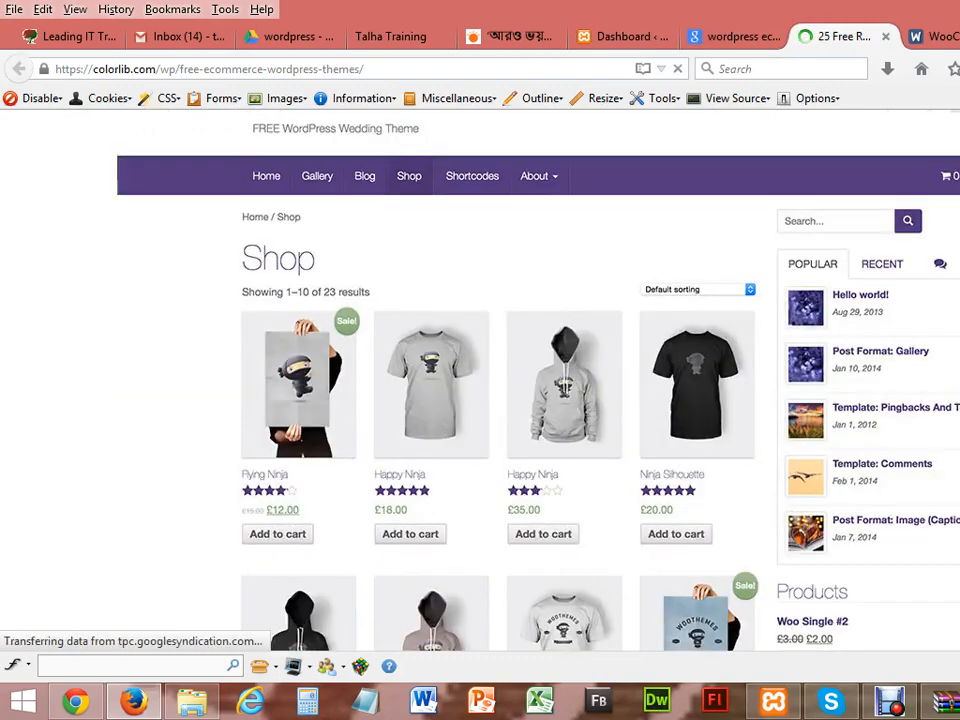
{"action": "scroll", "coordinate": [480, 400], "scroll_direction": "down", "scroll_amount": 2}
{"action": "scroll", "coordinate": [480, 400], "scroll_direction": "down", "scroll_amount": 4}
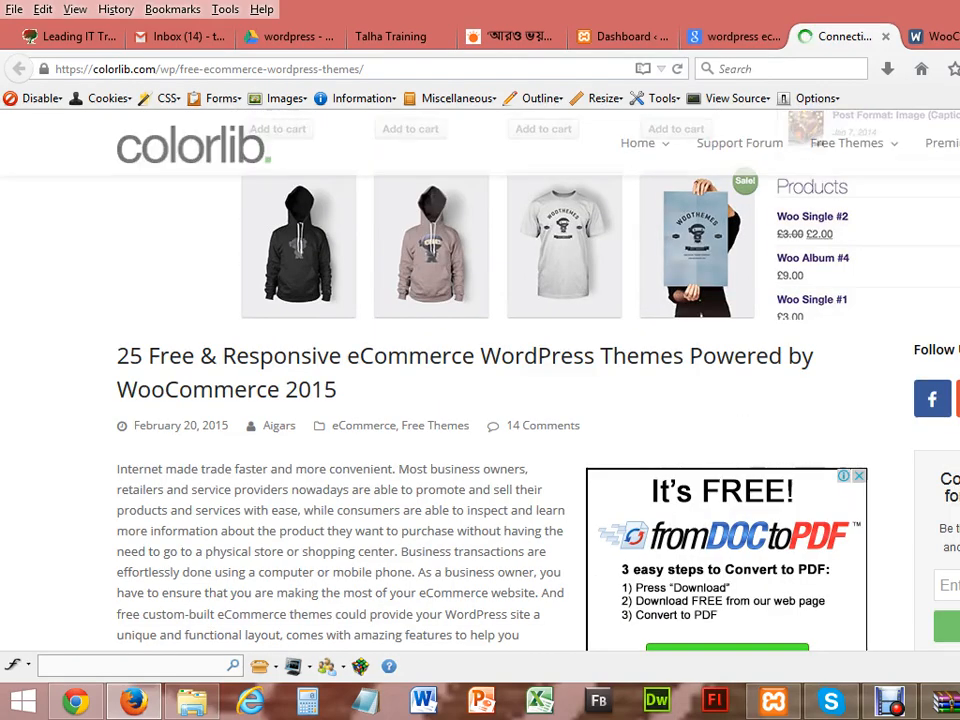
{"action": "scroll", "coordinate": [480, 400], "scroll_direction": "up", "scroll_amount": 8}
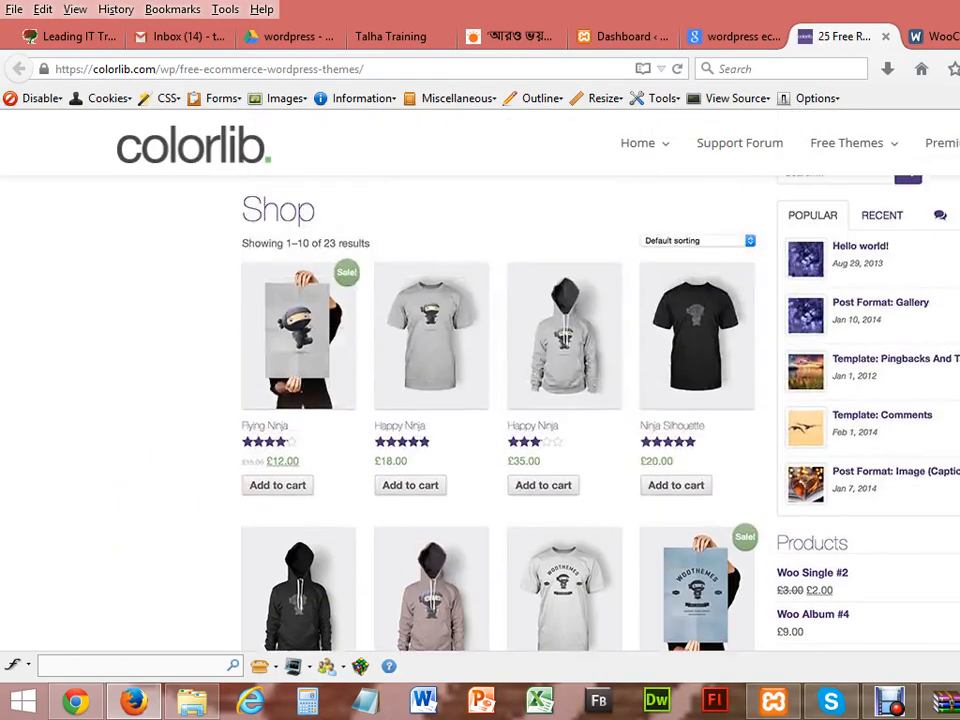
{"action": "scroll", "coordinate": [480, 400], "scroll_direction": "down", "scroll_amount": 8}
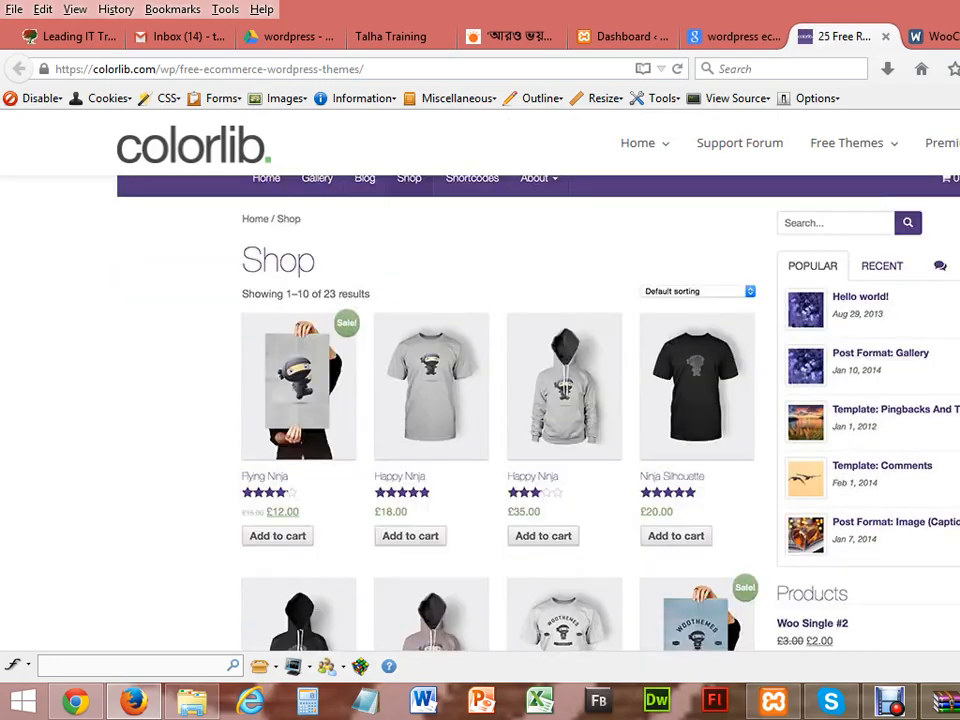
{"action": "scroll", "coordinate": [480, 400], "scroll_direction": "down", "scroll_amount": 8}
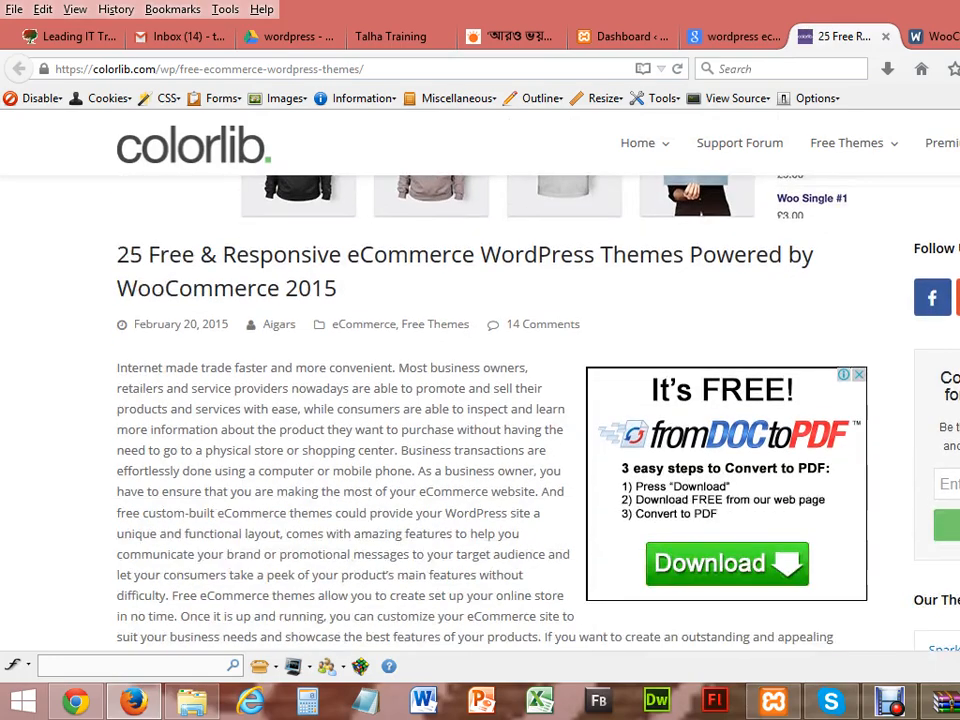
{"action": "scroll", "coordinate": [480, 400], "scroll_direction": "up", "scroll_amount": 3}
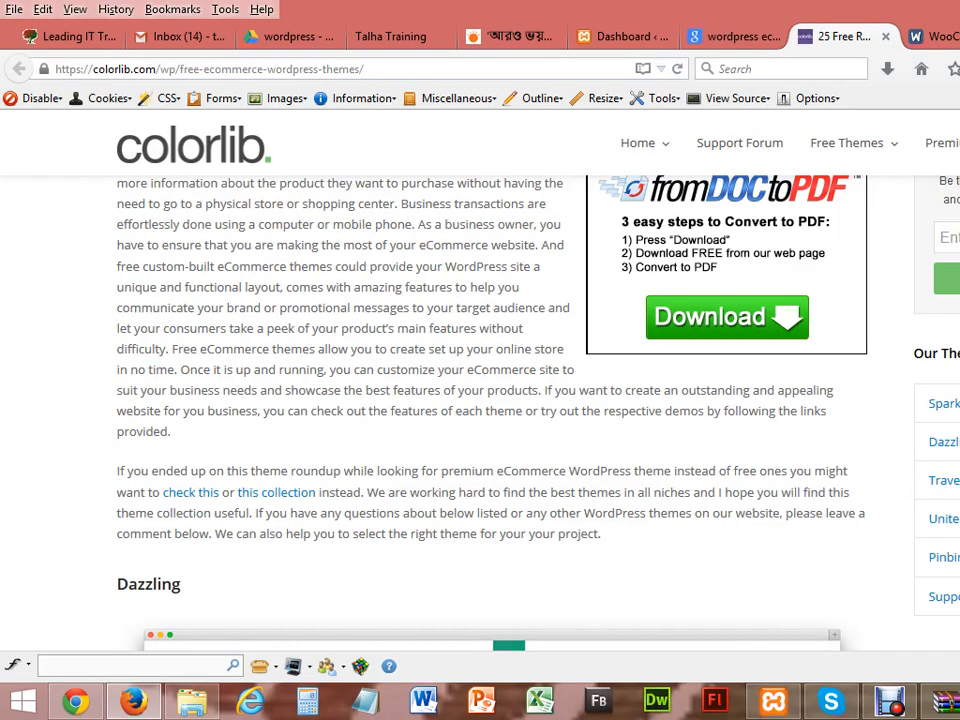
{"action": "scroll", "coordinate": [480, 400], "scroll_direction": "up", "scroll_amount": 14}
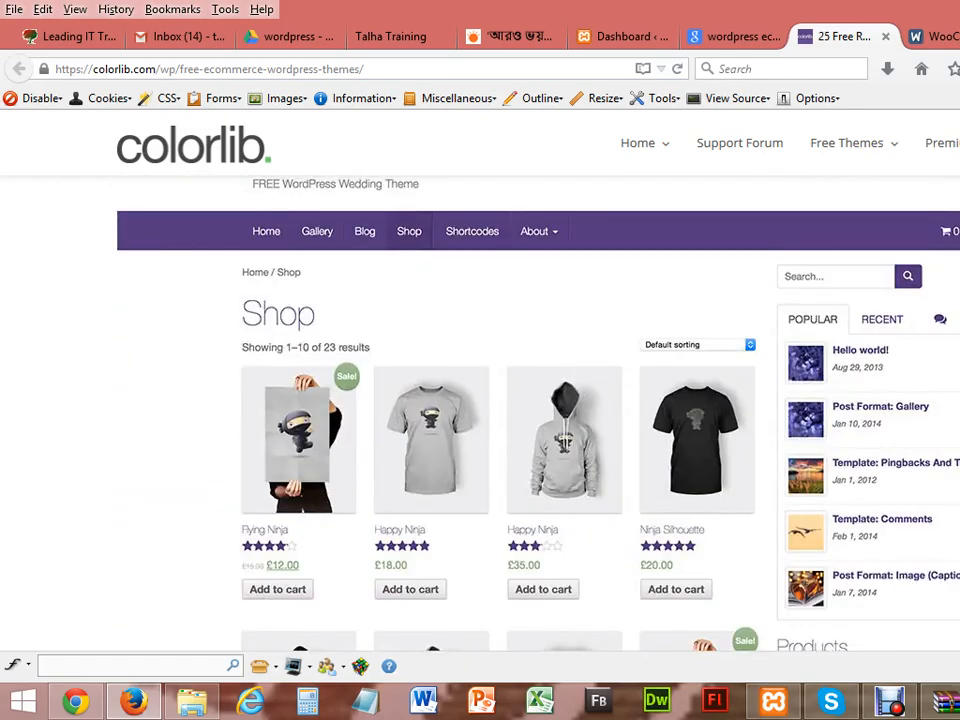
{"action": "scroll", "coordinate": [480, 400], "scroll_direction": "down", "scroll_amount": 14}
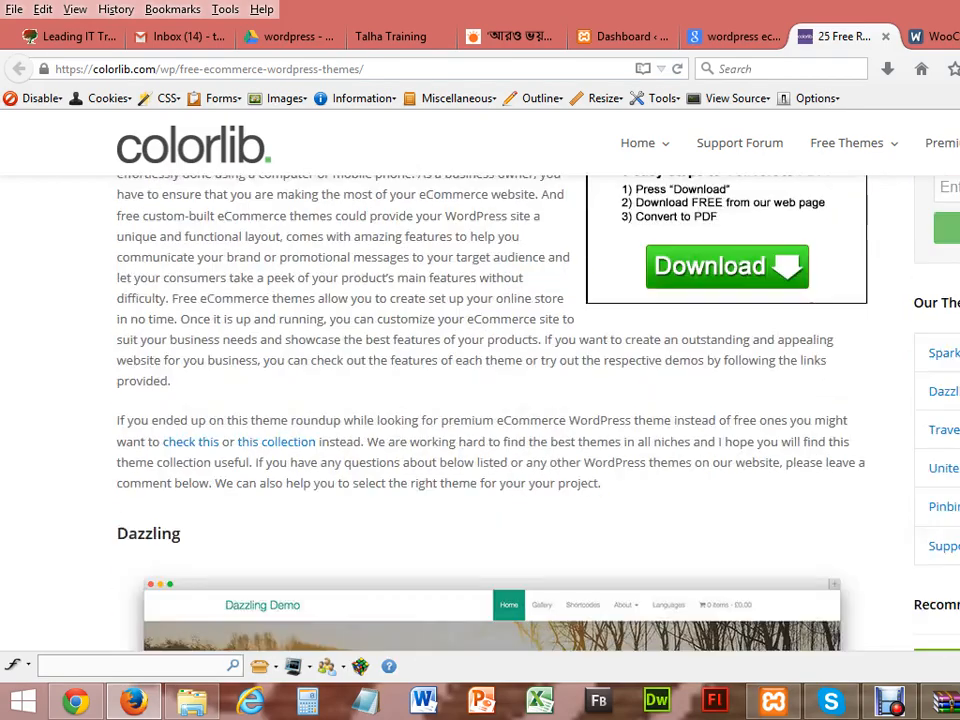
{"action": "scroll", "coordinate": [480, 400], "scroll_direction": "down", "scroll_amount": 8}
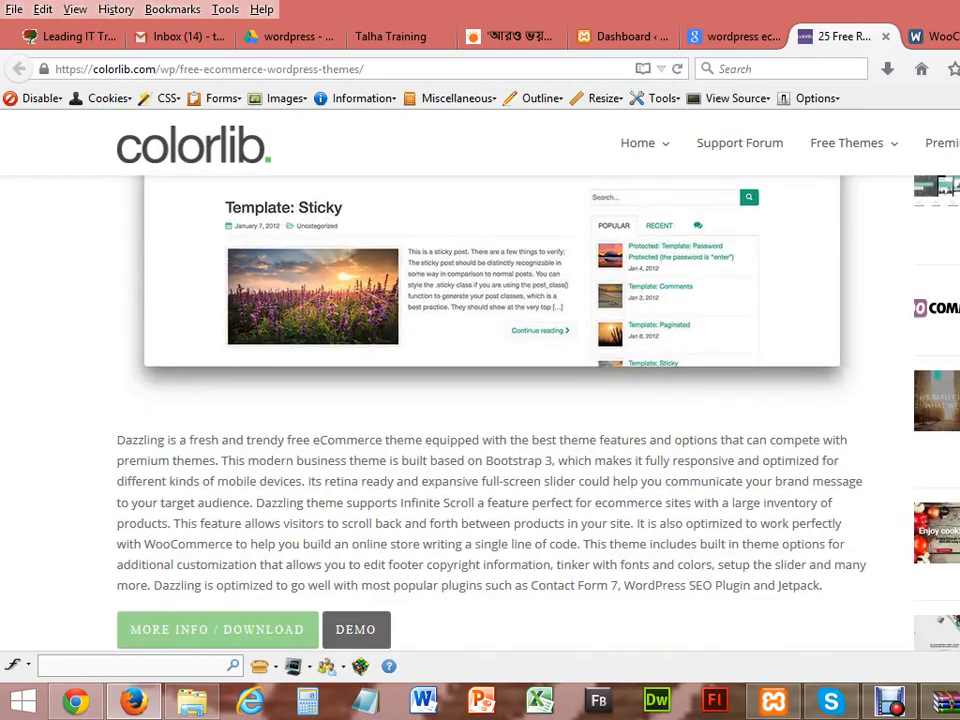
{"action": "scroll", "coordinate": [480, 400], "scroll_direction": "down", "scroll_amount": 3}
{"action": "scroll", "coordinate": [480, 400], "scroll_direction": "up", "scroll_amount": 20}
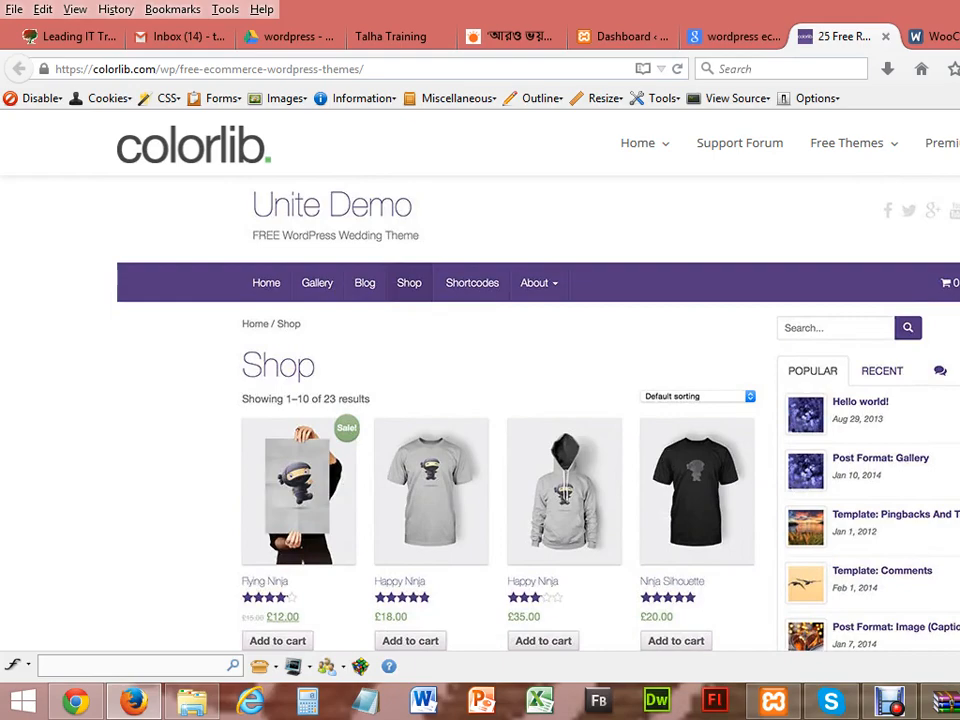
{"action": "scroll", "coordinate": [480, 400], "scroll_direction": "down", "scroll_amount": 8}
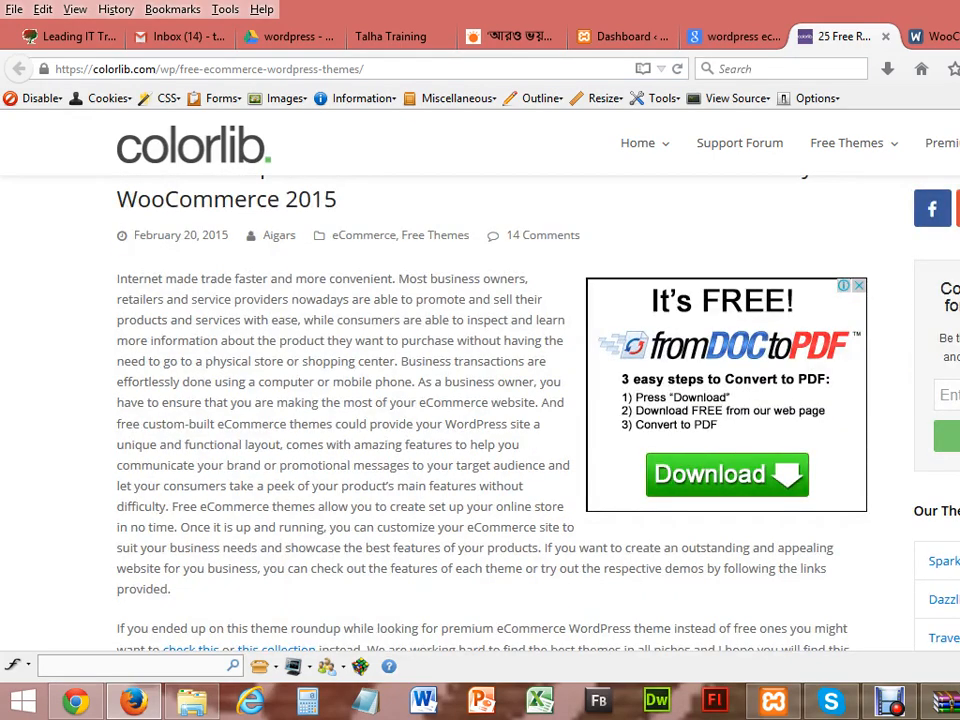
{"action": "scroll", "coordinate": [480, 400], "scroll_direction": "down", "scroll_amount": 10}
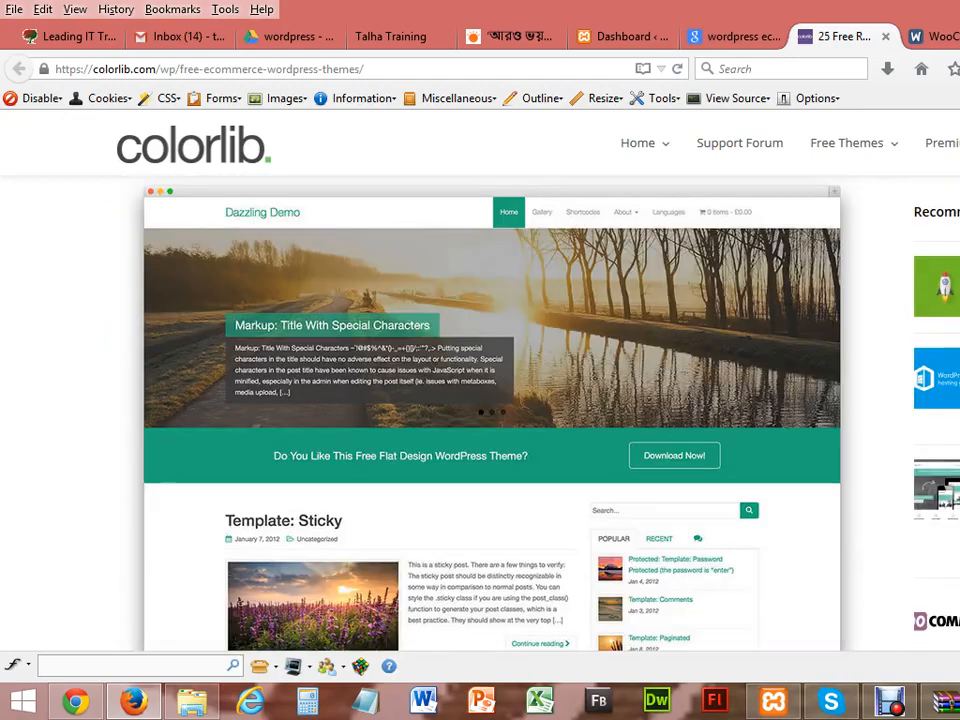
{"action": "scroll", "coordinate": [480, 400], "scroll_direction": "down", "scroll_amount": 7}
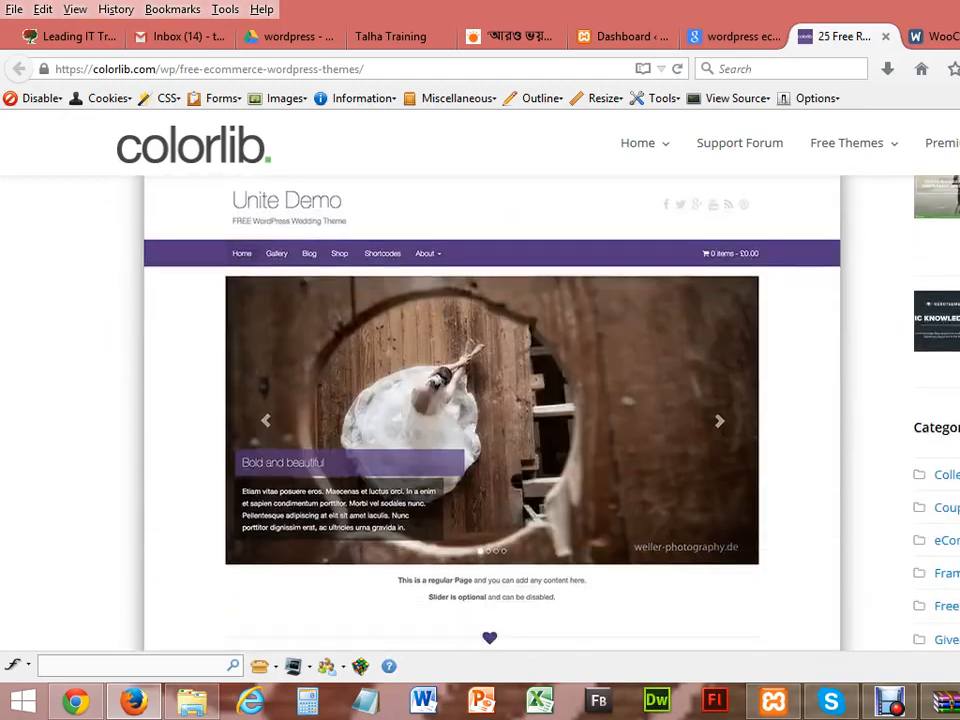
{"action": "scroll", "coordinate": [480, 400], "scroll_direction": "up", "scroll_amount": 3}
{"action": "scroll", "coordinate": [480, 400], "scroll_direction": "up", "scroll_amount": 3}
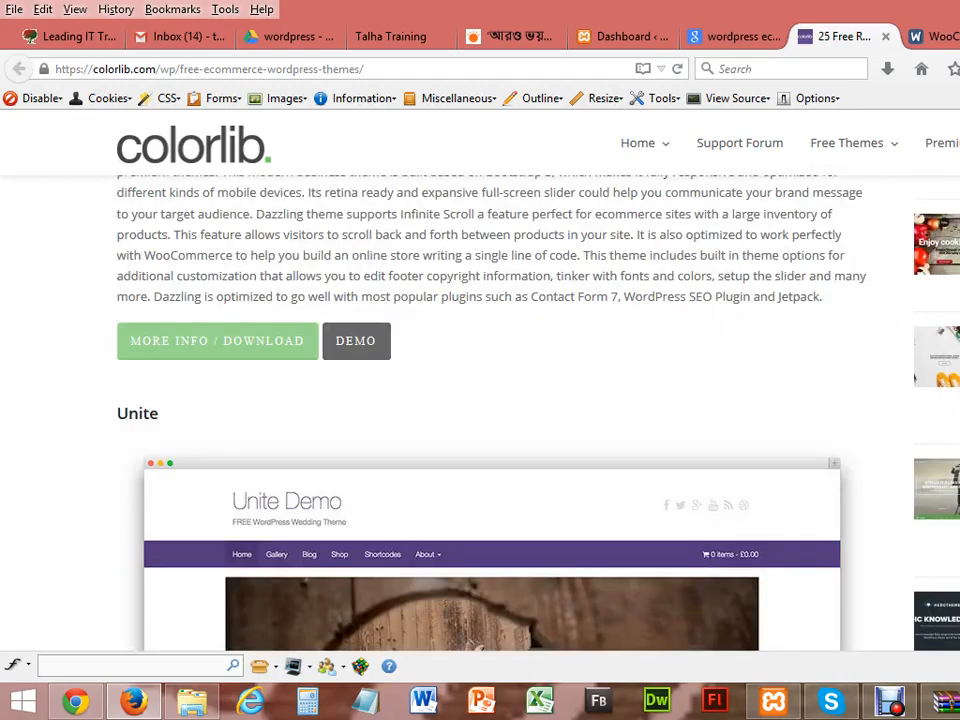
{"action": "scroll", "coordinate": [480, 400], "scroll_direction": "up", "scroll_amount": 10}
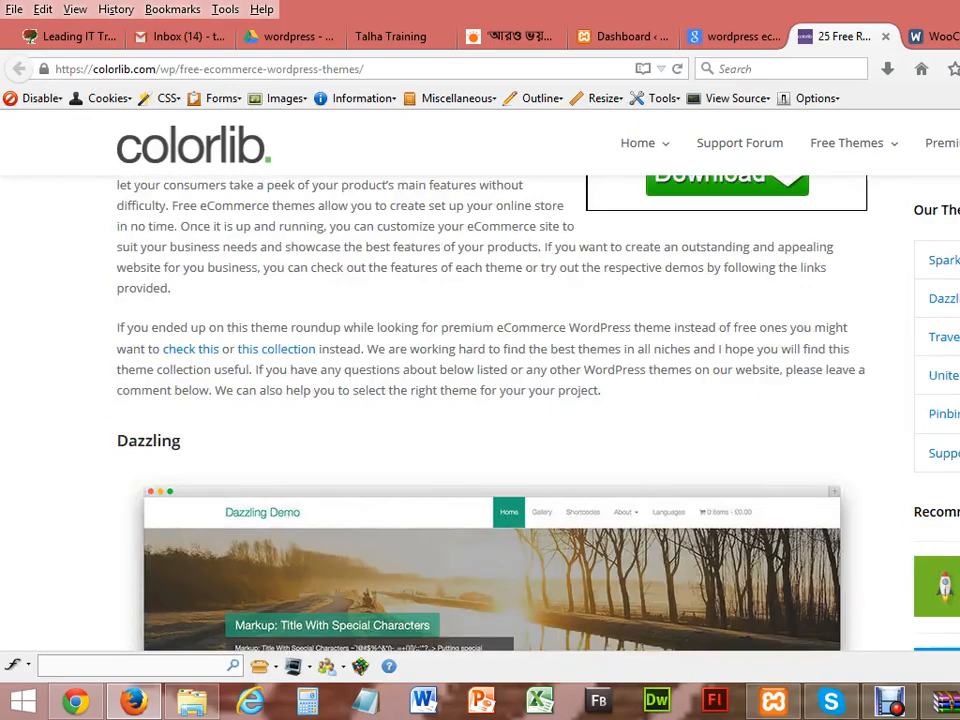
{"action": "scroll", "coordinate": [480, 400], "scroll_direction": "up", "scroll_amount": 12}
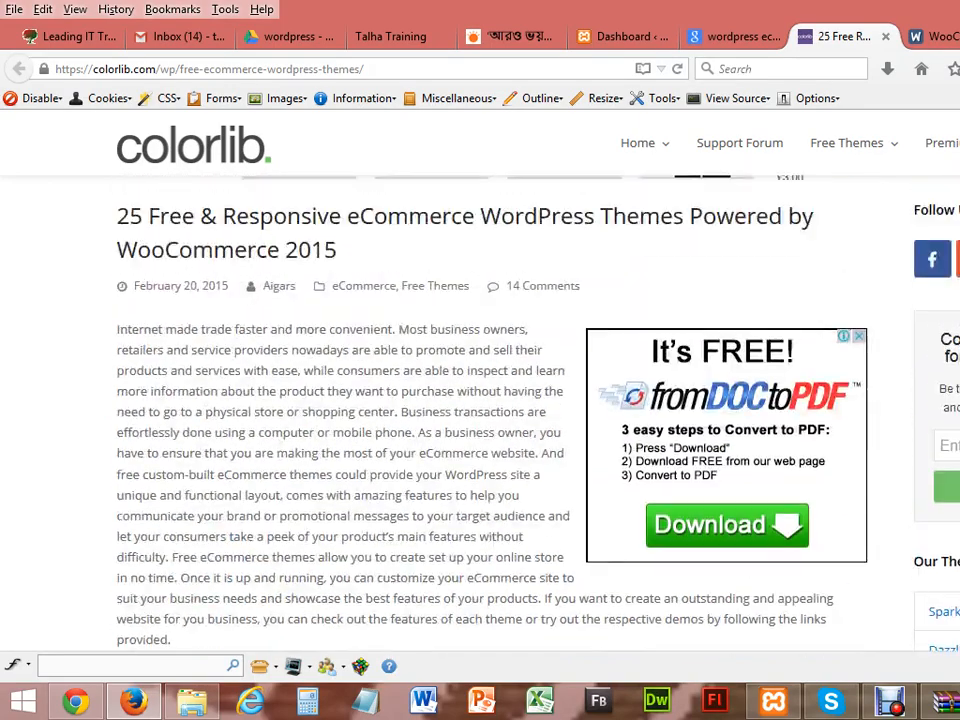
{"action": "scroll", "coordinate": [480, 400], "scroll_direction": "up", "scroll_amount": 5}
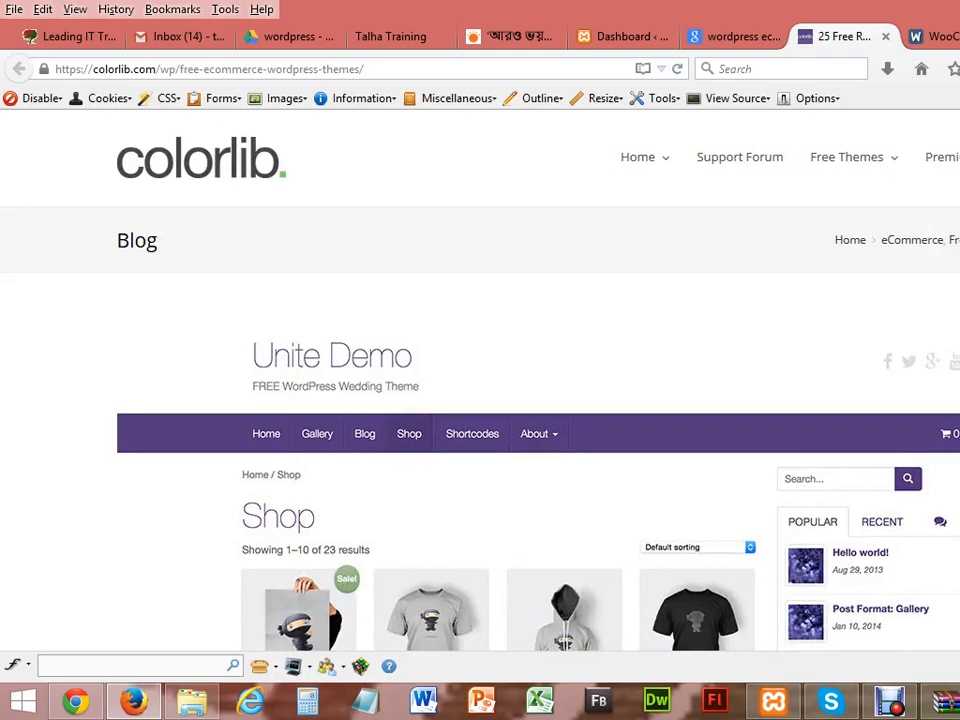
{"action": "left_click", "coordinate": [885, 36]}
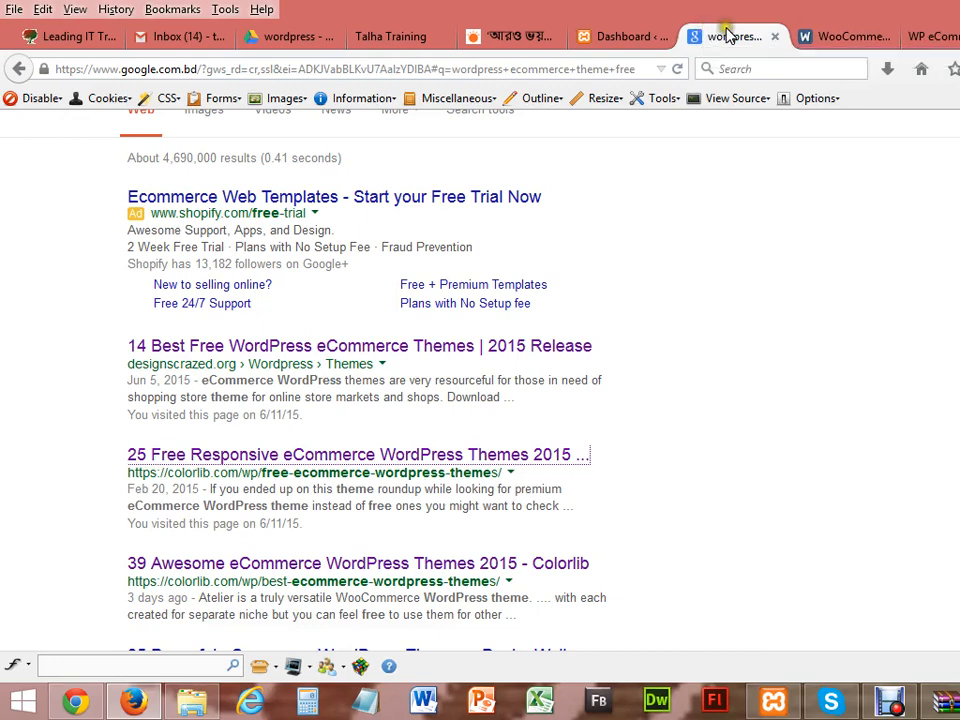
Step: Switch from Firefox to File Explorer so the Windows desktop is showing
{"action": "left_click", "coordinate": [192, 703]}
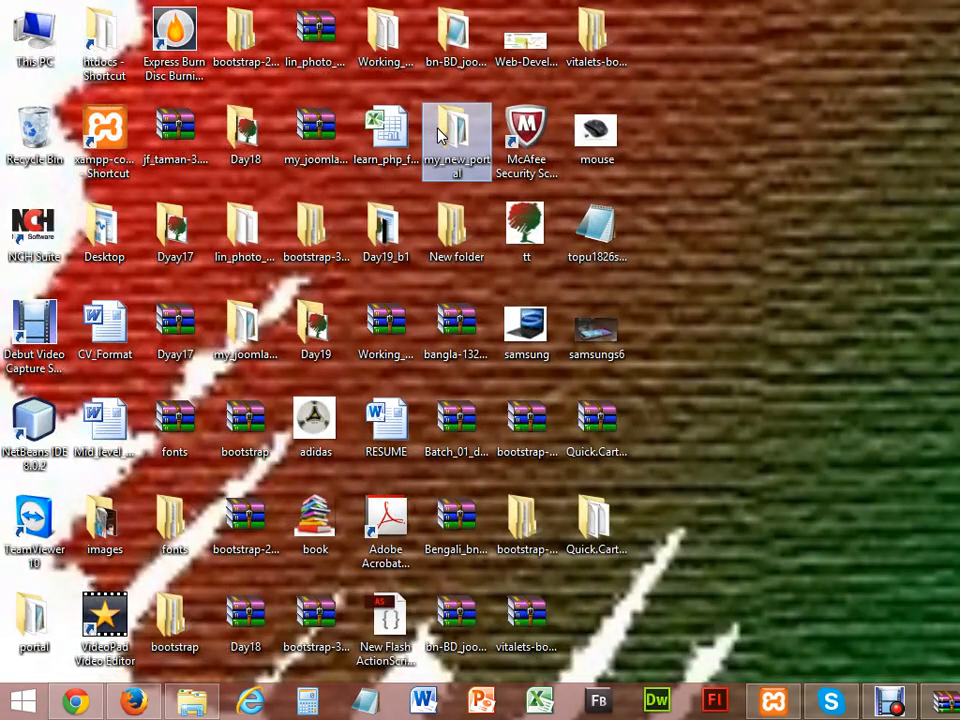
{"action": "type", "text": "wew"}
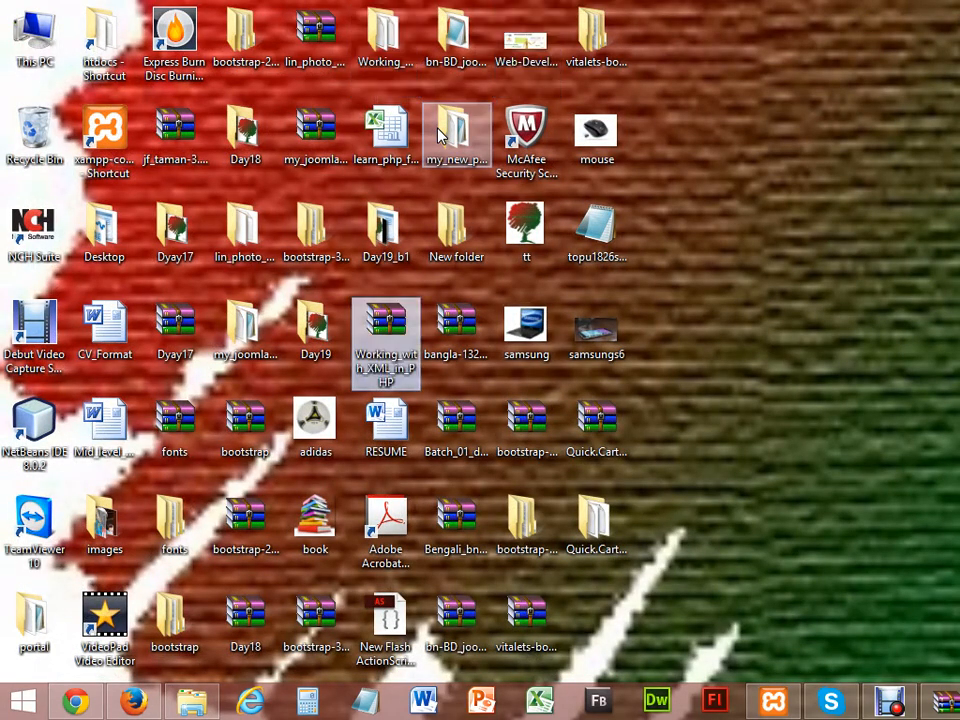
{"action": "type", "text": "wwww"}
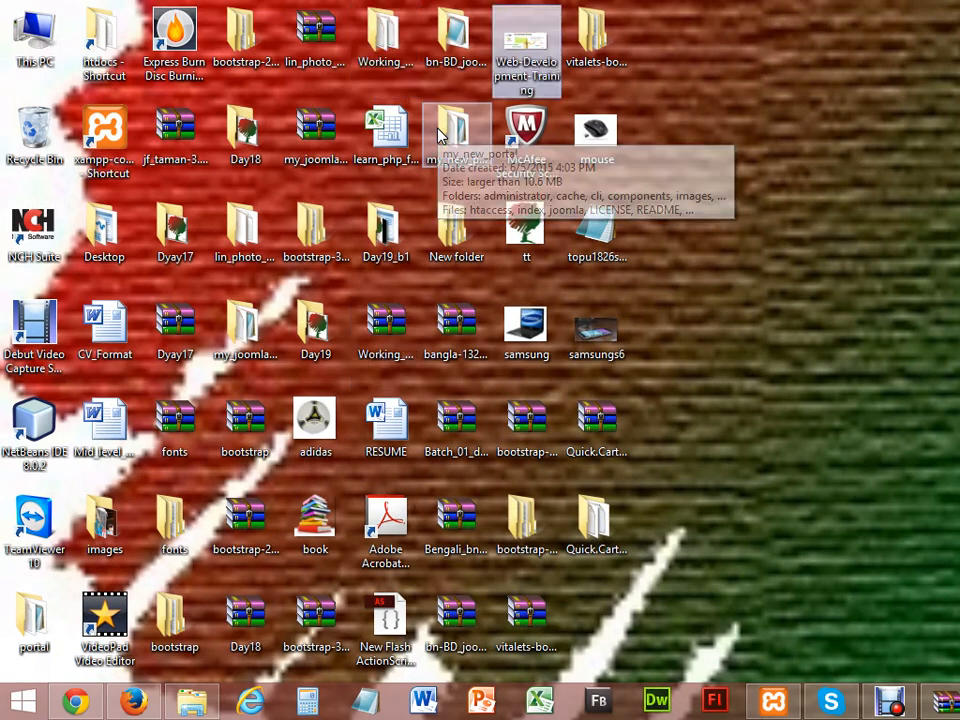
{"action": "type", "text": "w"}
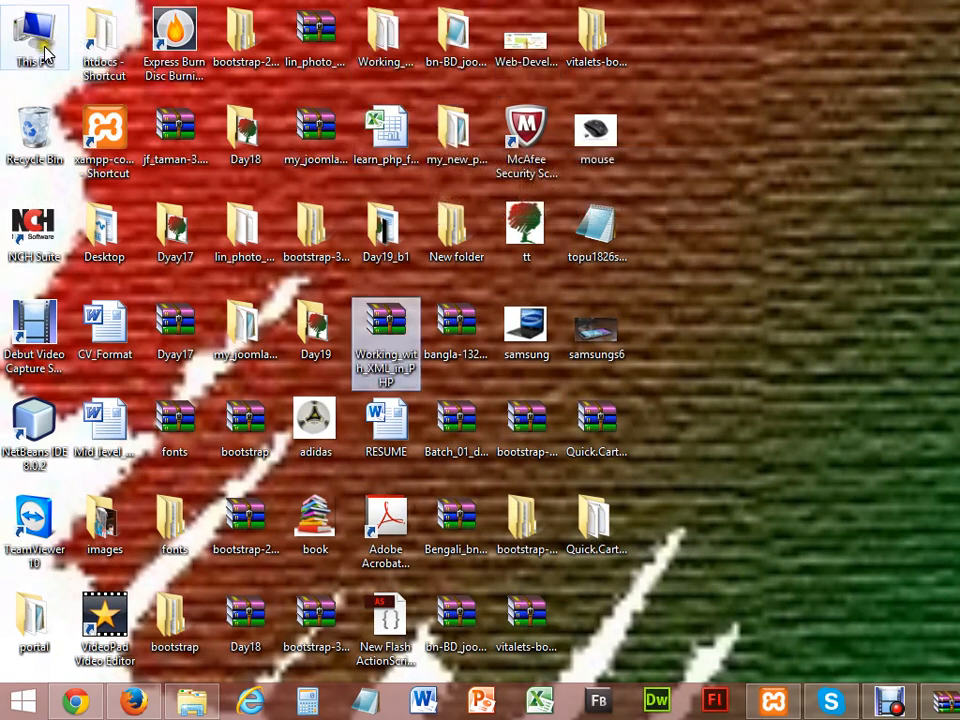
Step: Open This PC maximized and browse from the Mixed (E:) drive to the Downloads folder
{"action": "double_click", "coordinate": [45, 52]}
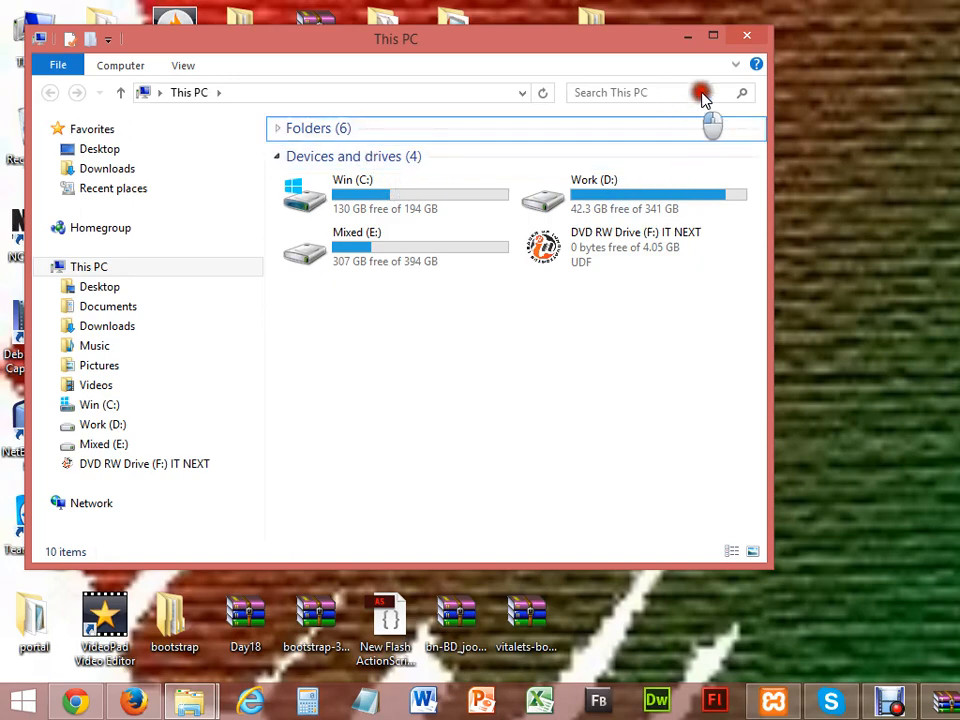
{"action": "left_click", "coordinate": [711, 37]}
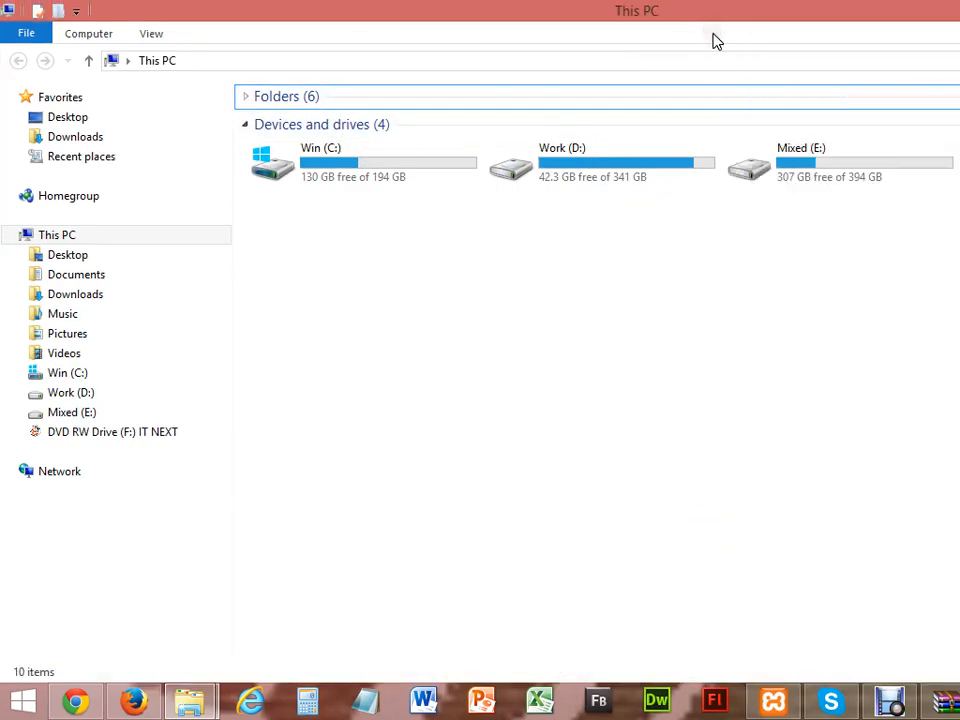
{"action": "left_click", "coordinate": [827, 155]}
{"action": "double_click", "coordinate": [827, 158]}
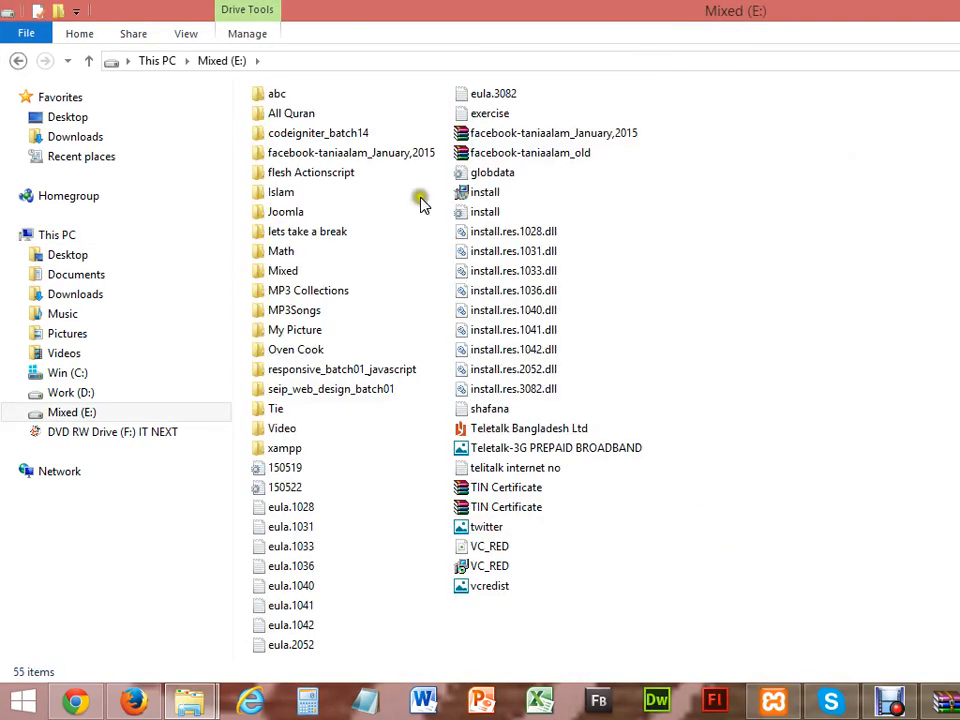
{"action": "left_click", "coordinate": [72, 274]}
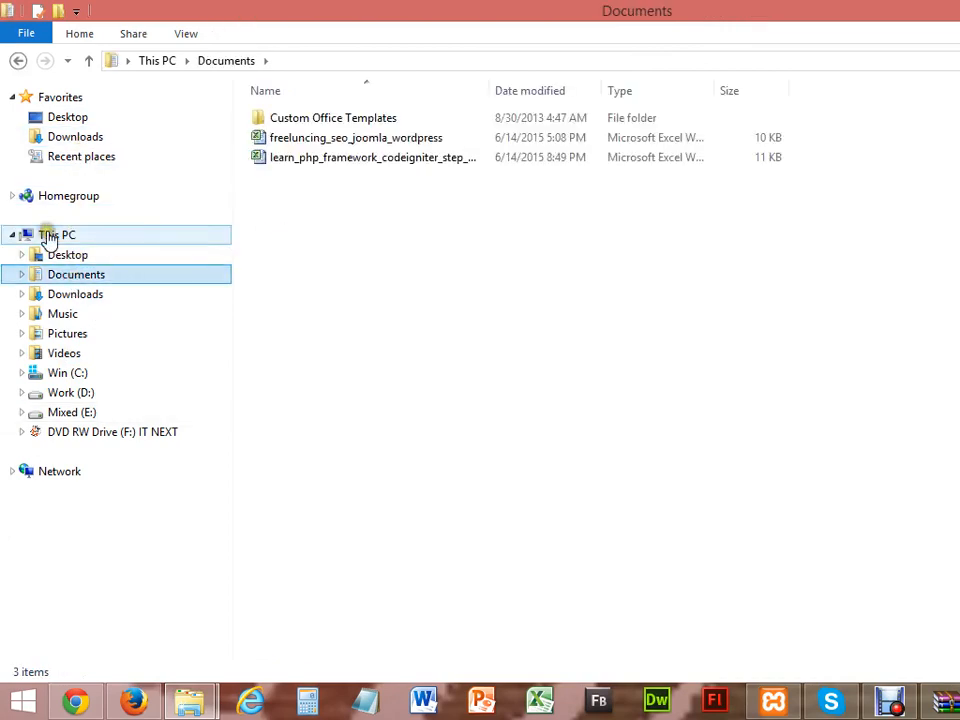
{"action": "left_click", "coordinate": [86, 139]}
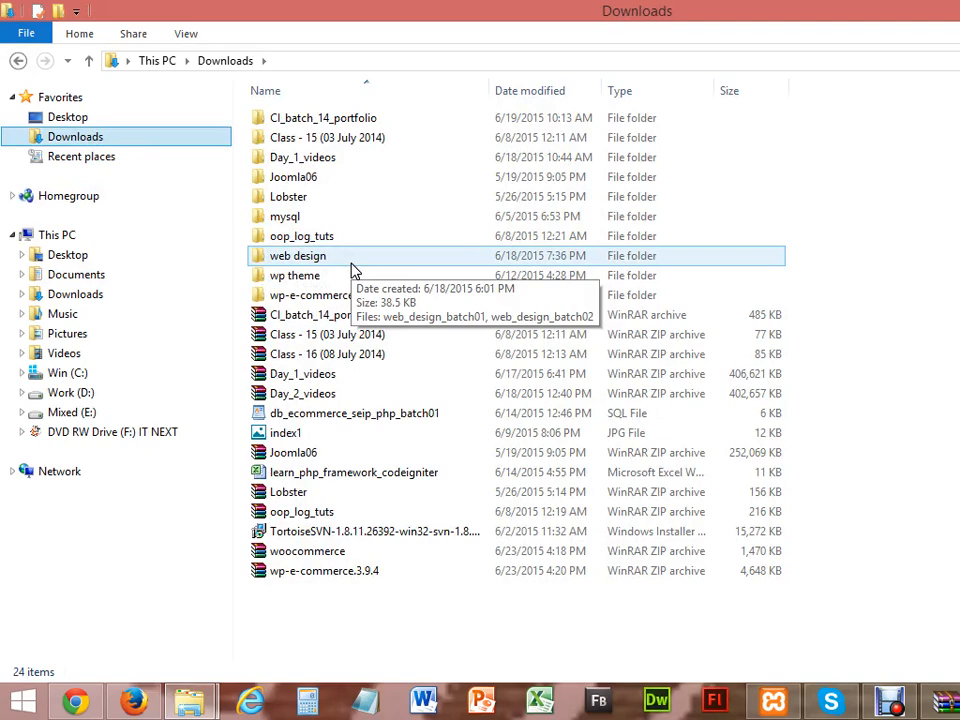
Step: Check the four theme archives in the wp theme folder, then return to Firefox
{"action": "left_click", "coordinate": [316, 273]}
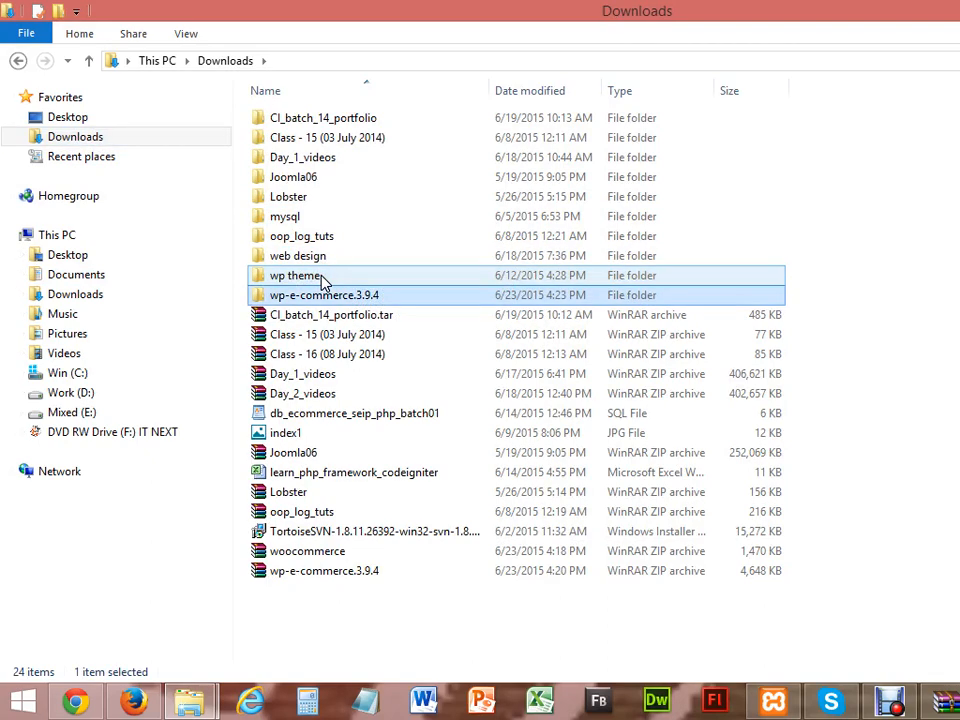
{"action": "key", "text": "w"}
{"action": "key", "text": "w"}
{"action": "key", "text": "w"}
{"action": "key", "text": "w"}
{"action": "key", "text": "w"}
{"action": "key", "text": "w"}
{"action": "key", "text": "w"}
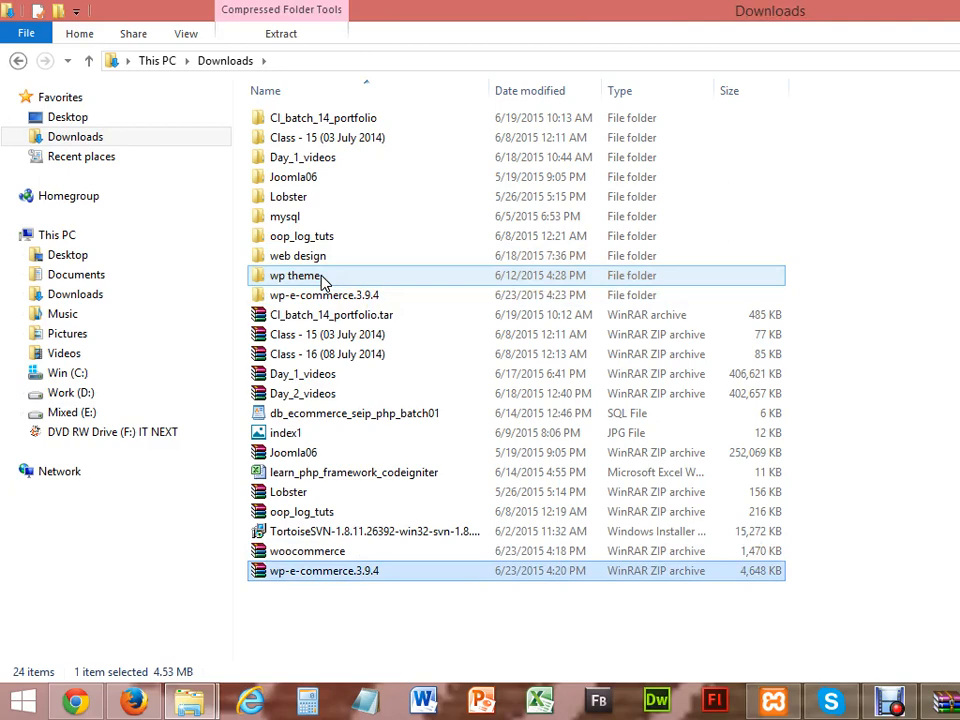
{"action": "double_click", "coordinate": [320, 278]}
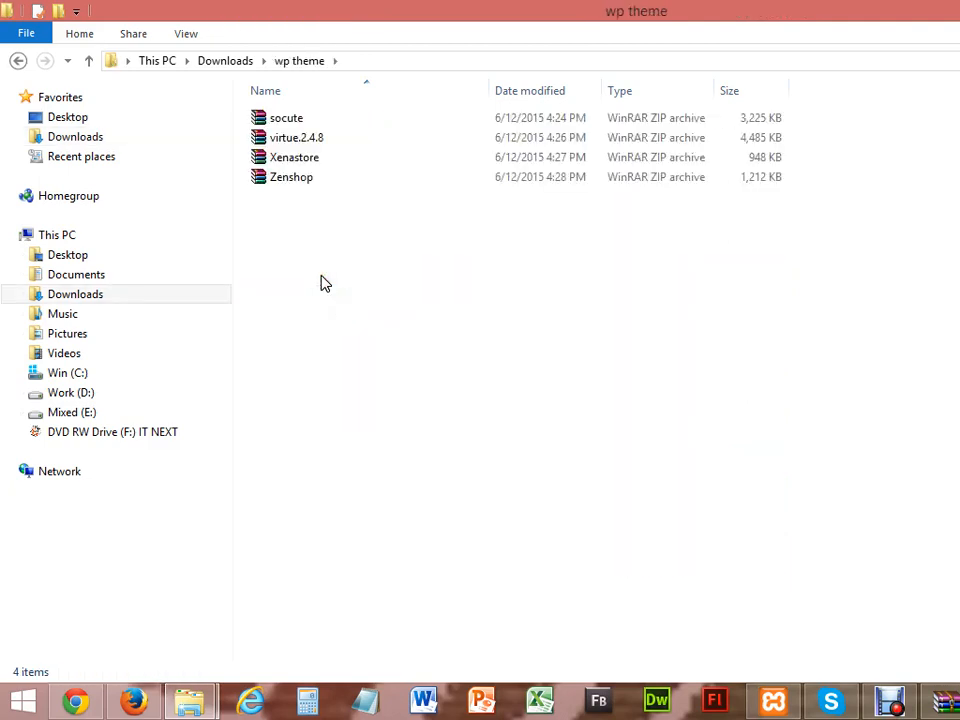
{"action": "key", "text": "BackSpace"}
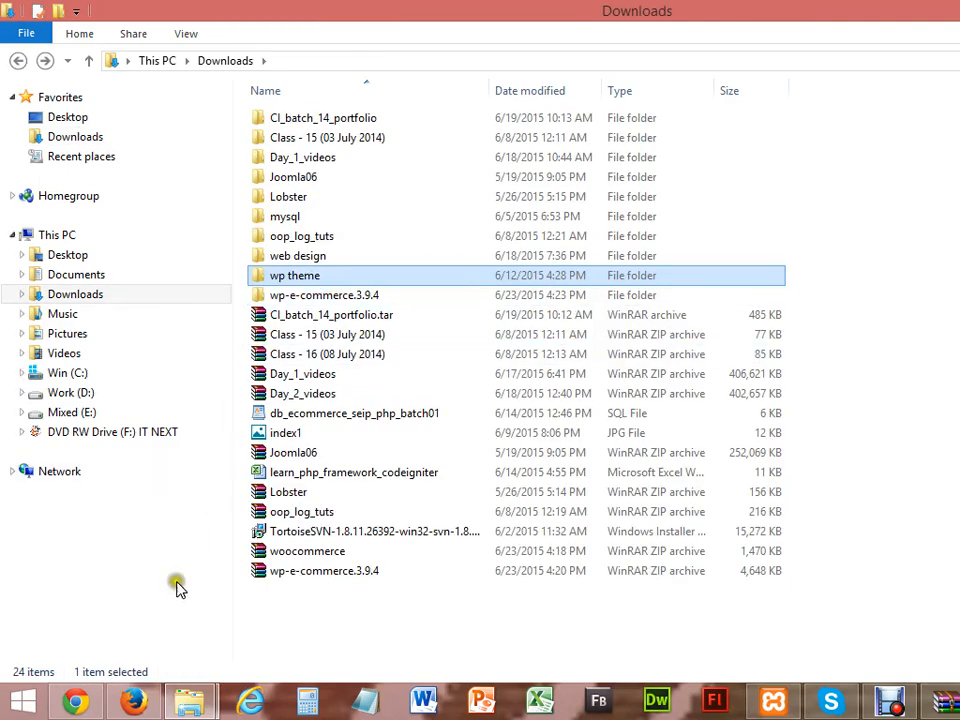
{"action": "left_click", "coordinate": [133, 700]}
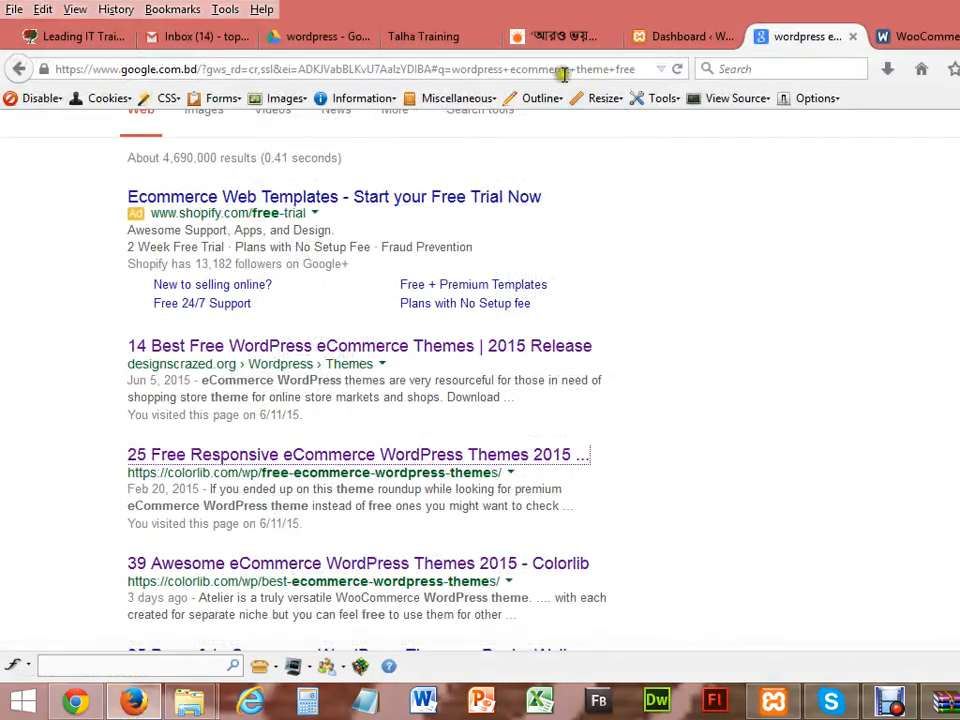
Step: Replace the Google query with 'wordpress download' and run the search
{"action": "left_click", "coordinate": [460, 196]}
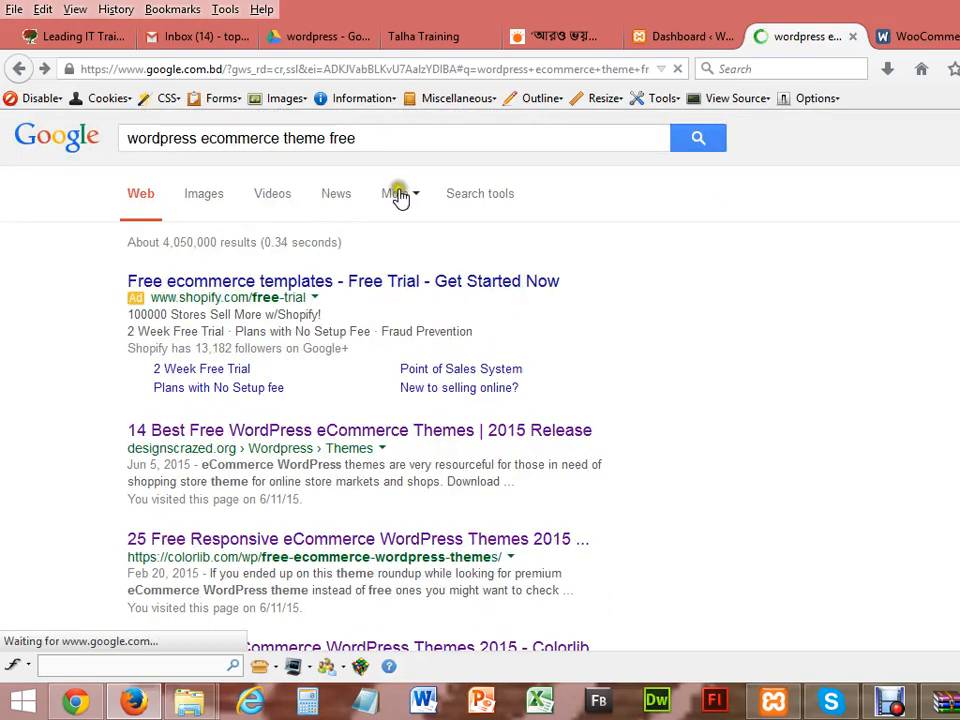
{"action": "left_click", "coordinate": [387, 137]}
{"action": "key", "text": "BackSpace"}
{"action": "key", "text": "BackSpace"}
{"action": "key", "text": "BackSpace"}
{"action": "key", "text": "BackSpace"}
{"action": "key", "text": "BackSpace"}
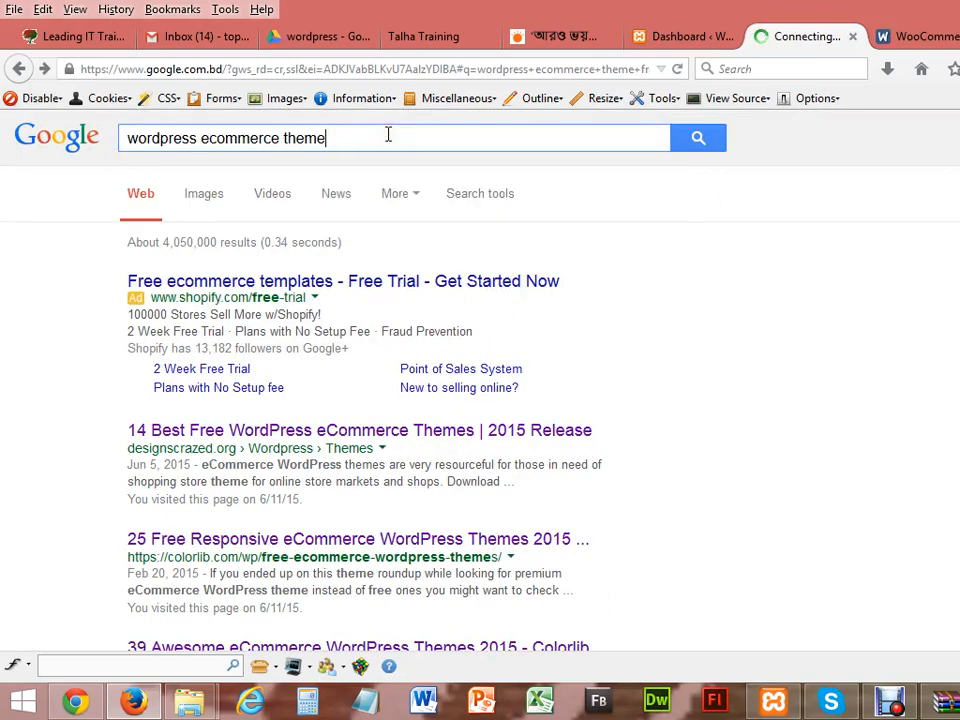
{"action": "key", "text": "BackSpace"}
{"action": "key", "text": "BackSpace"}
{"action": "key", "text": "BackSpace"}
{"action": "key", "text": "BackSpace"}
{"action": "key", "text": "BackSpace"}
{"action": "key", "text": "BackSpace"}
{"action": "key", "text": "BackSpace"}
{"action": "key", "text": "BackSpace"}
{"action": "key", "text": "BackSpace"}
{"action": "key", "text": "BackSpace"}
{"action": "key", "text": "BackSpace"}
{"action": "key", "text": "BackSpace"}
{"action": "key", "text": "BackSpace"}
{"action": "key", "text": "BackSpace"}
{"action": "key", "text": "BackSpace"}
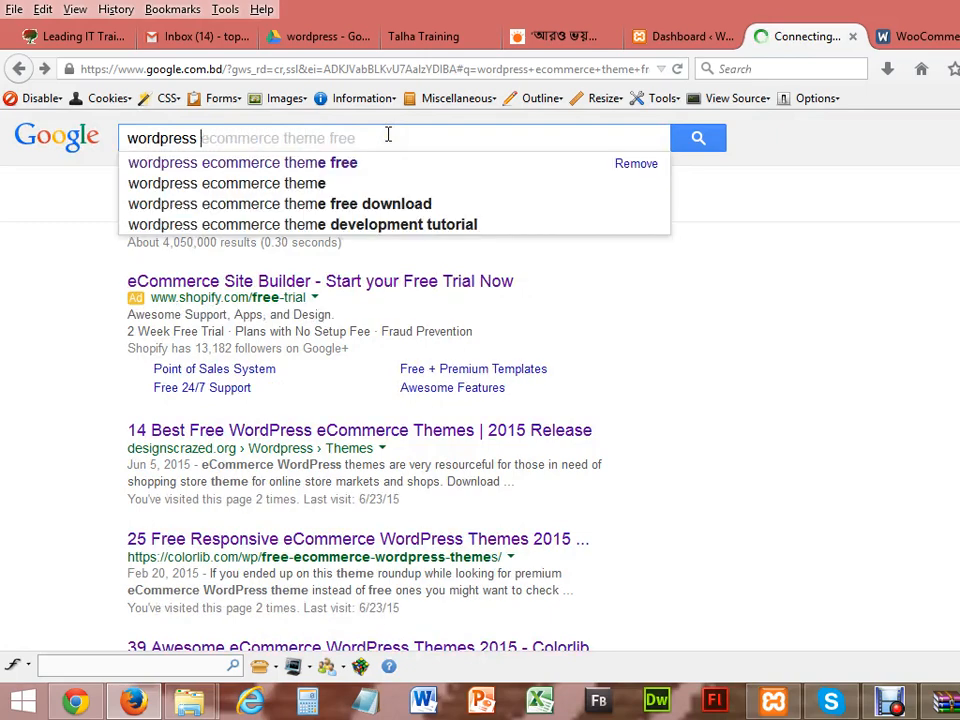
{"action": "key", "text": "BackSpace"}
{"action": "key", "text": "BackSpace"}
{"action": "type", "text": "s 4"}
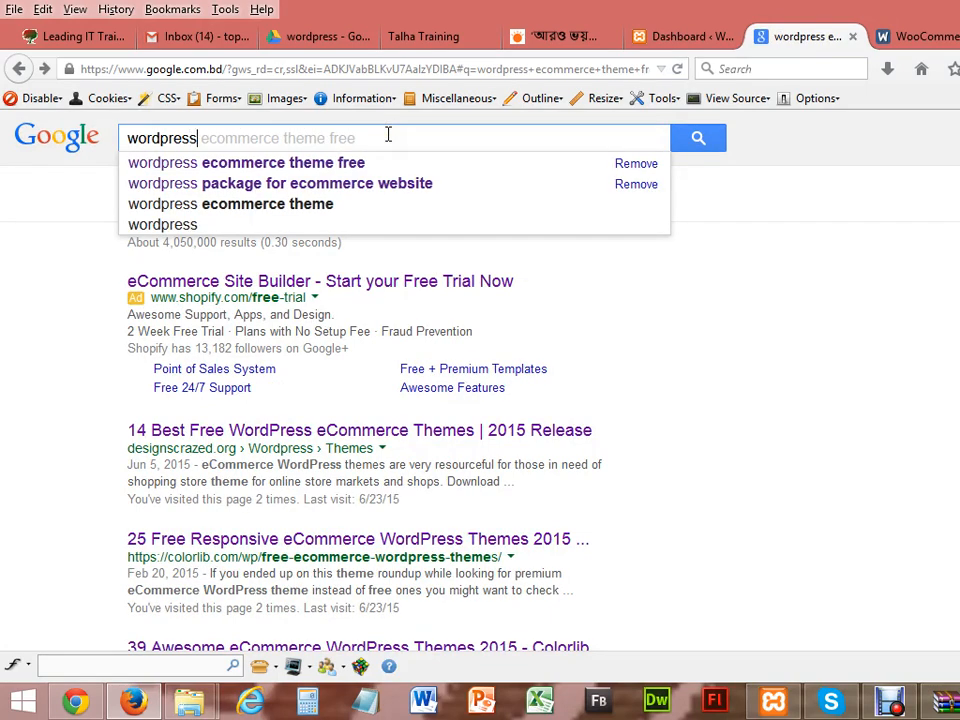
{"action": "type", "text": "."}
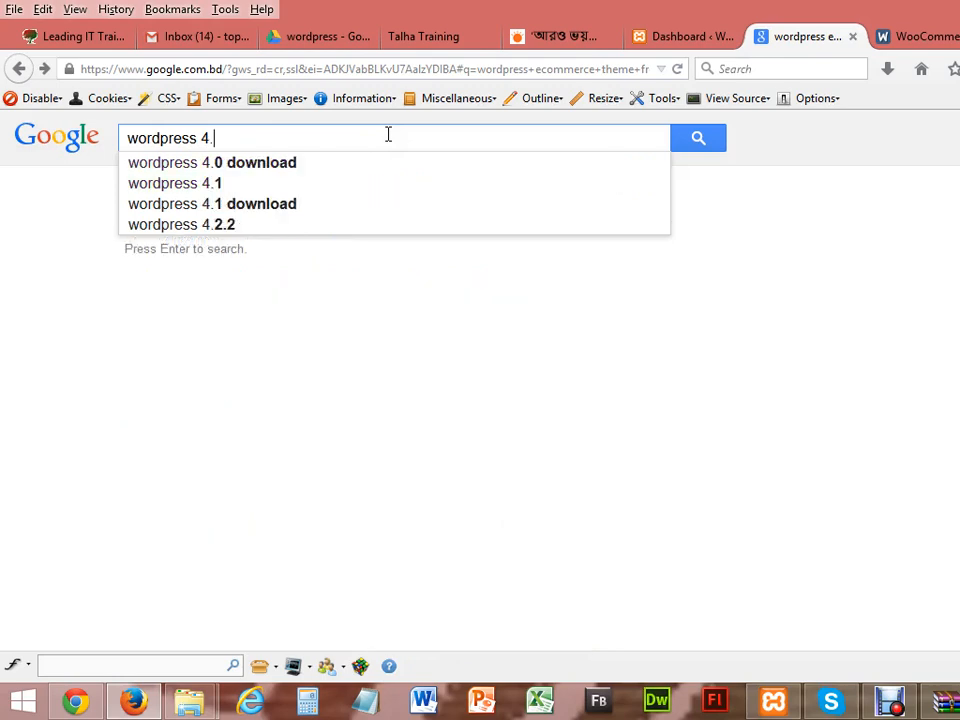
{"action": "type", "text": "2"}
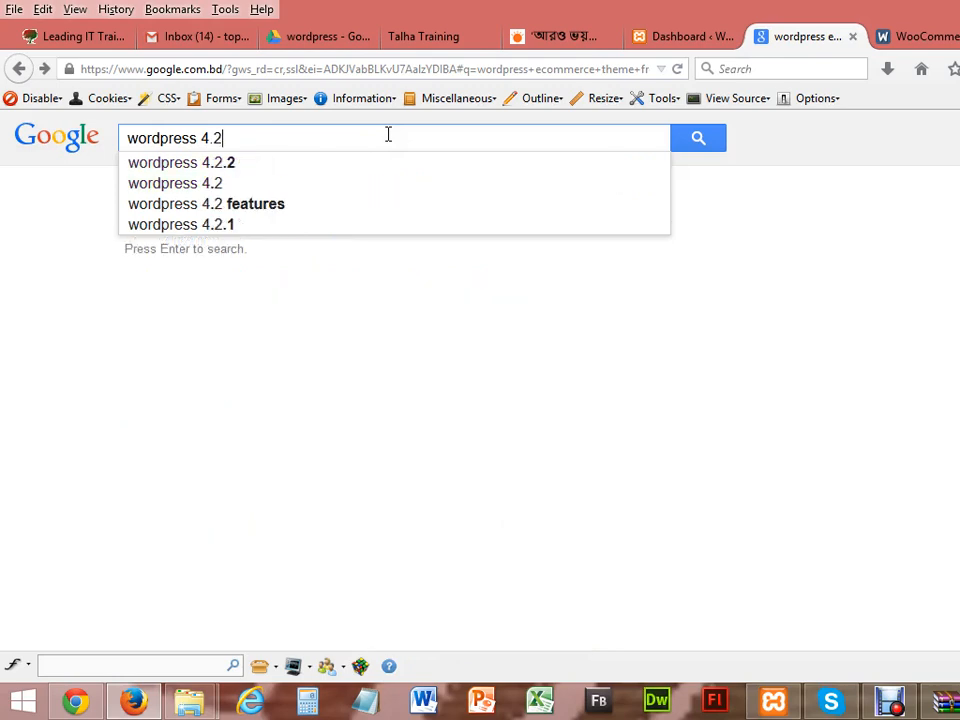
{"action": "key", "text": "BackSpace"}
{"action": "key", "text": "BackSpace"}
{"action": "key", "text": "BackSpace"}
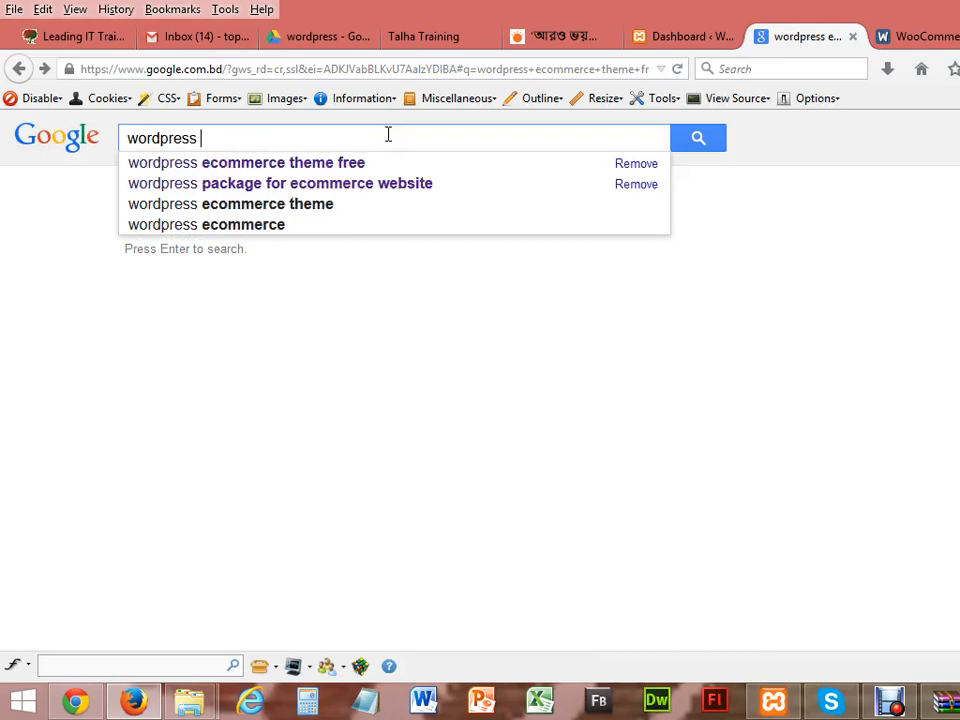
{"action": "type", "text": "download"}
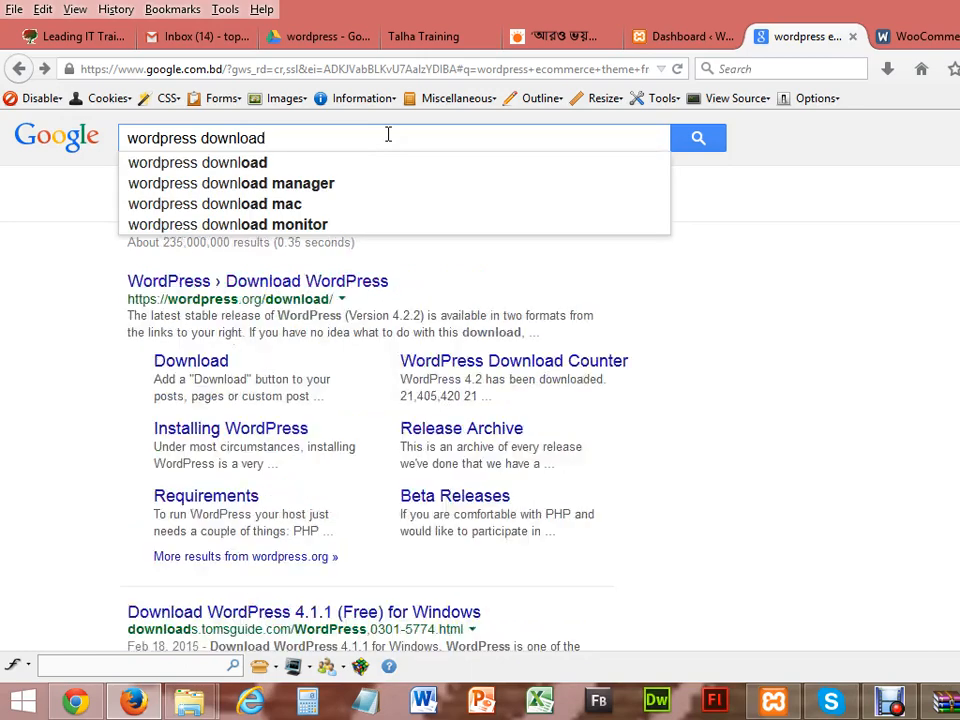
{"action": "key", "text": "Return"}
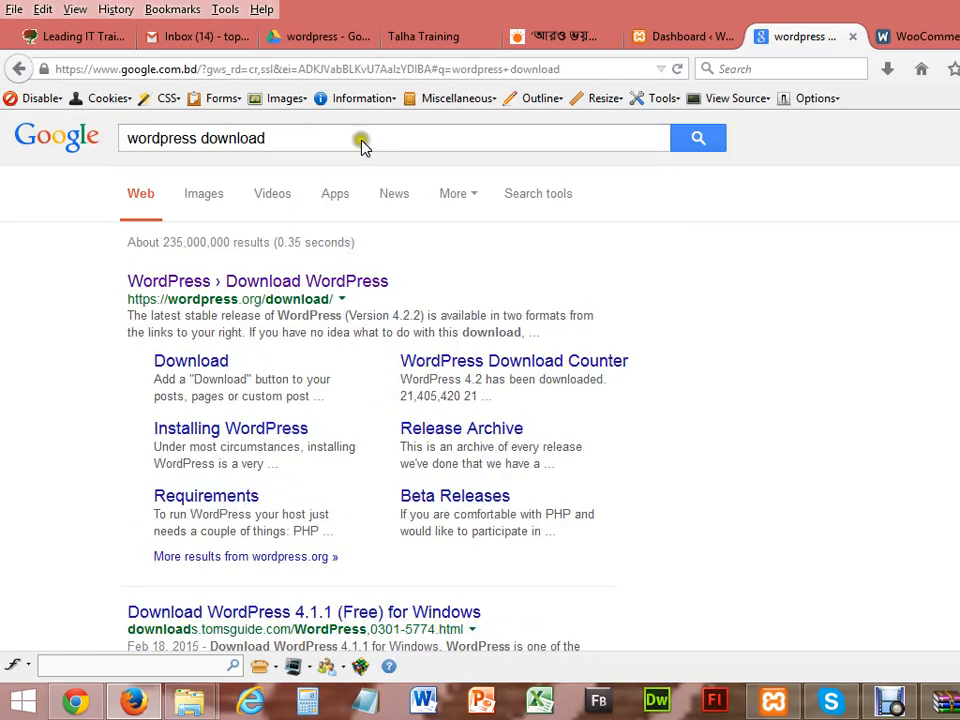
Step: Save the wordpress-4.2.2 zip from wordpress.org/download to the Desktop
{"action": "left_click", "coordinate": [202, 367]}
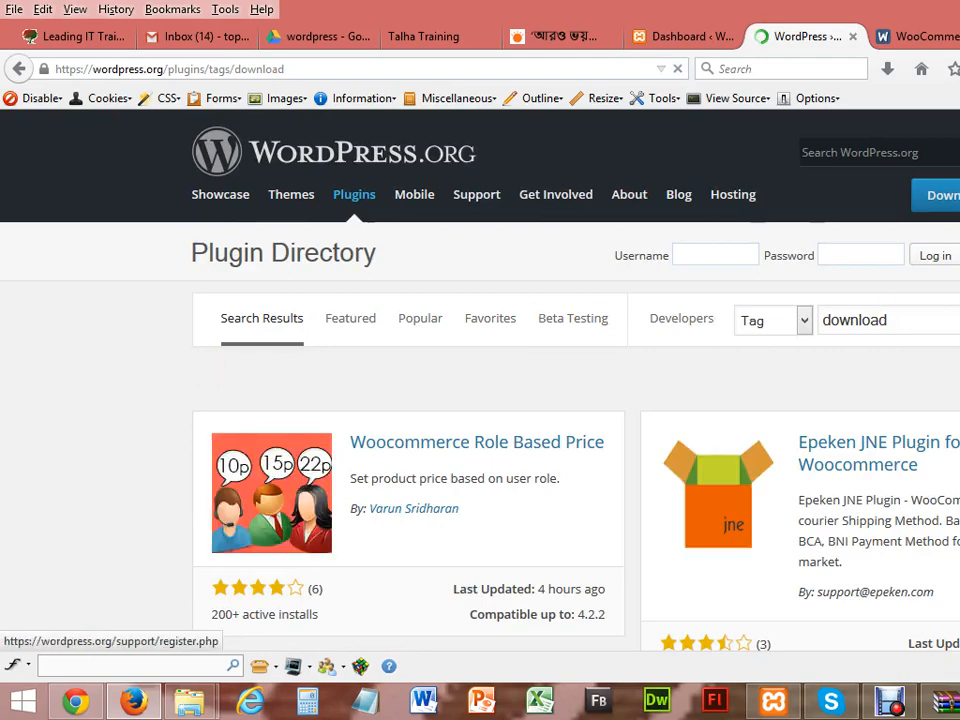
{"action": "left_click", "coordinate": [955, 196]}
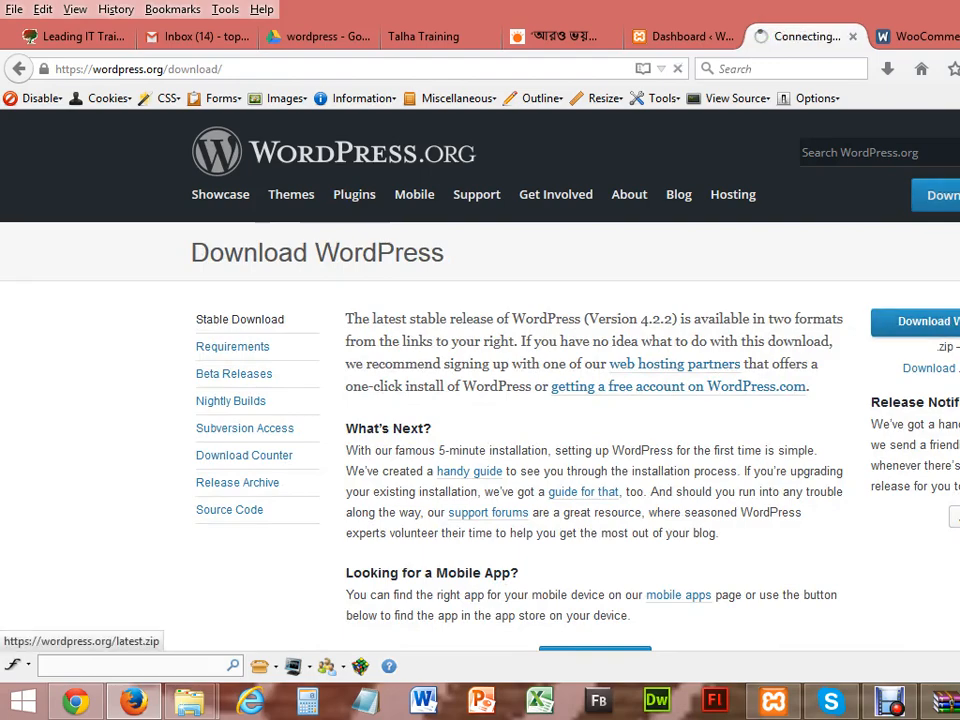
{"action": "left_click", "coordinate": [712, 455]}
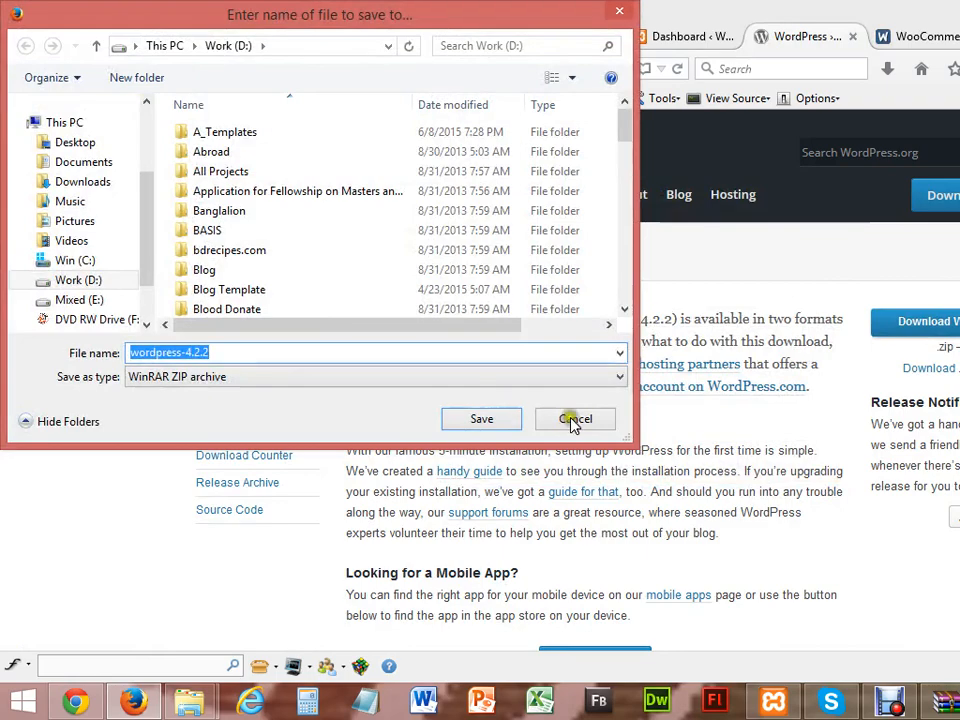
{"action": "left_click", "coordinate": [63, 146]}
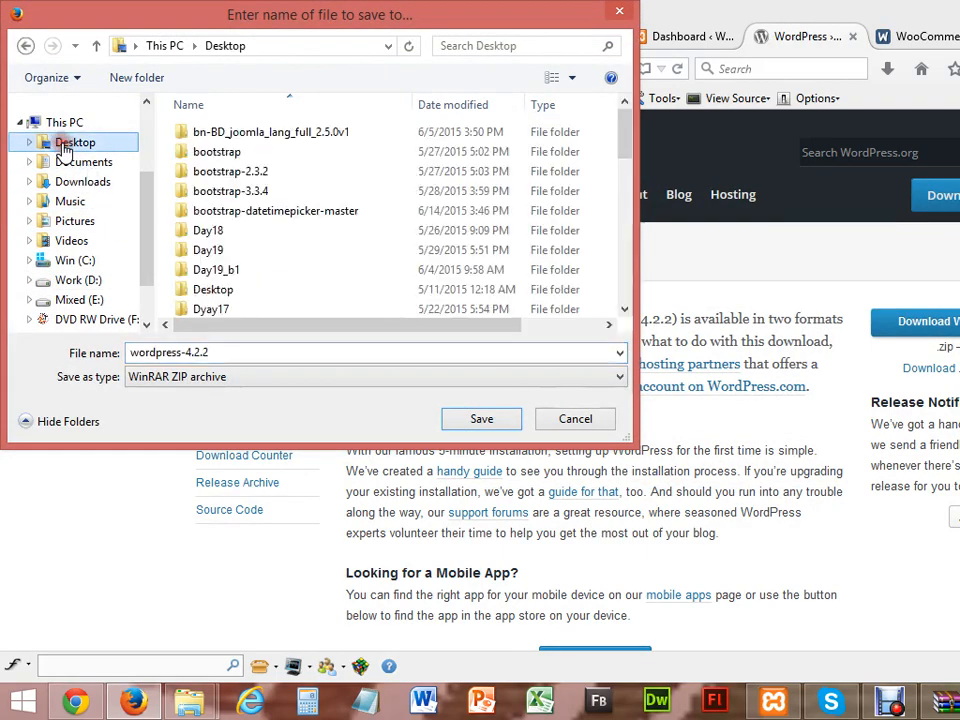
{"action": "left_click", "coordinate": [482, 418]}
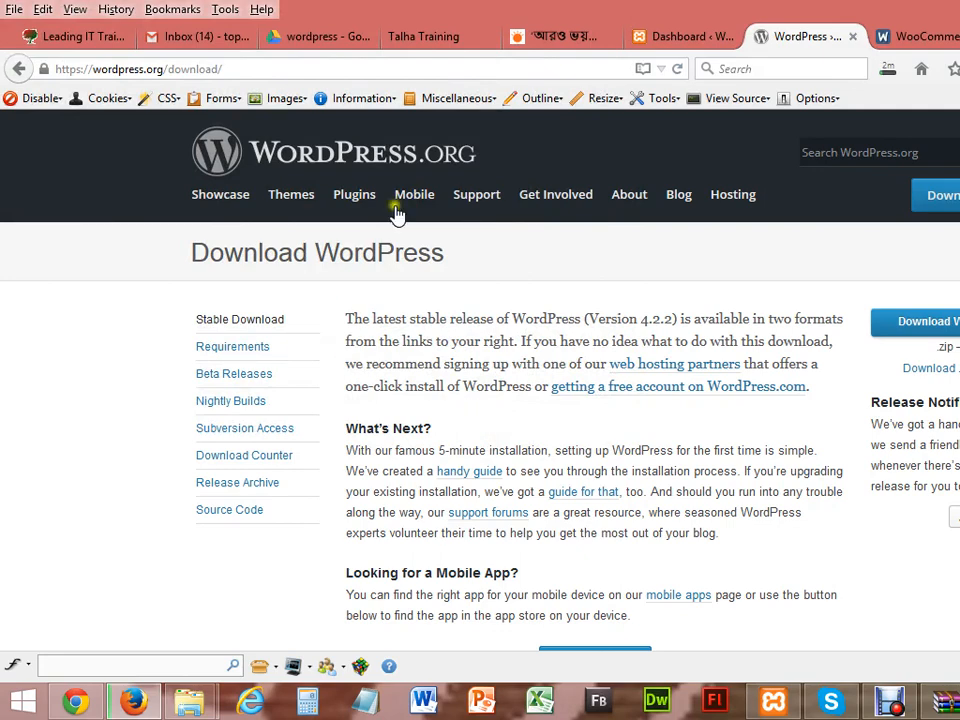
{"action": "left_click", "coordinate": [587, 50]}
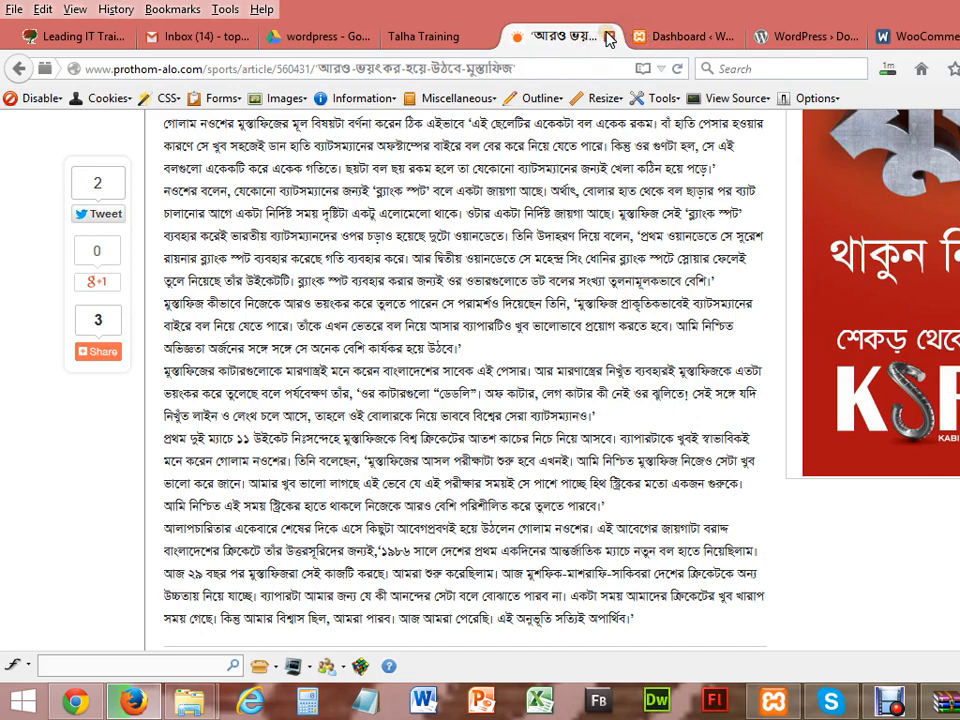
Step: Close the Prothom Alo tab and cycle through the tabs to the localhost Index of / page
{"action": "left_click", "coordinate": [608, 36]}
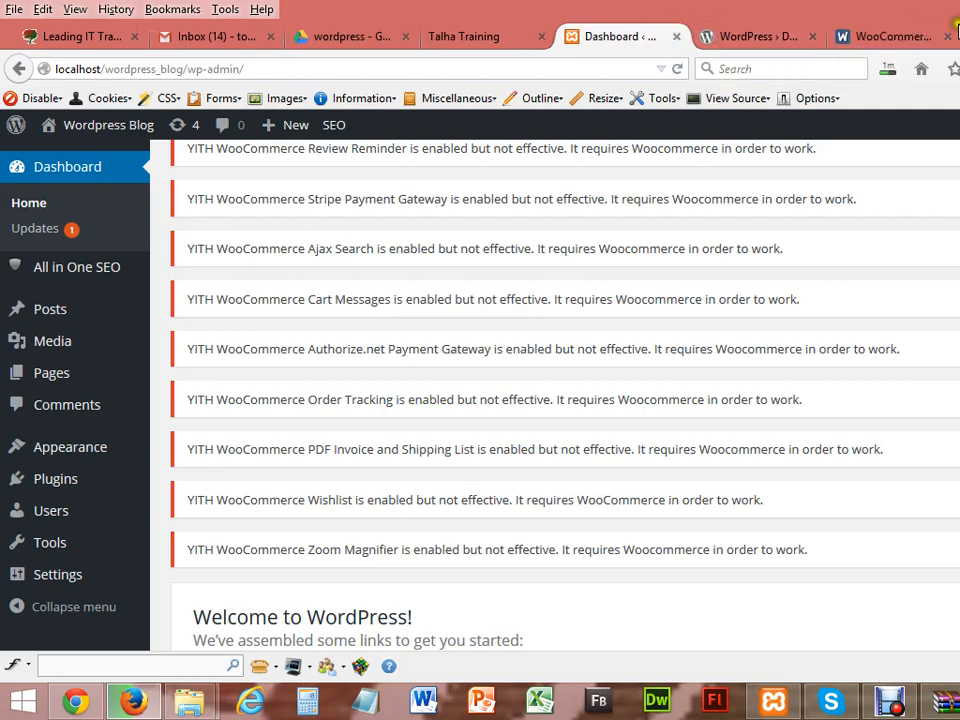
{"action": "left_click", "coordinate": [928, 30]}
{"action": "key", "text": "ctrl+Tab"}
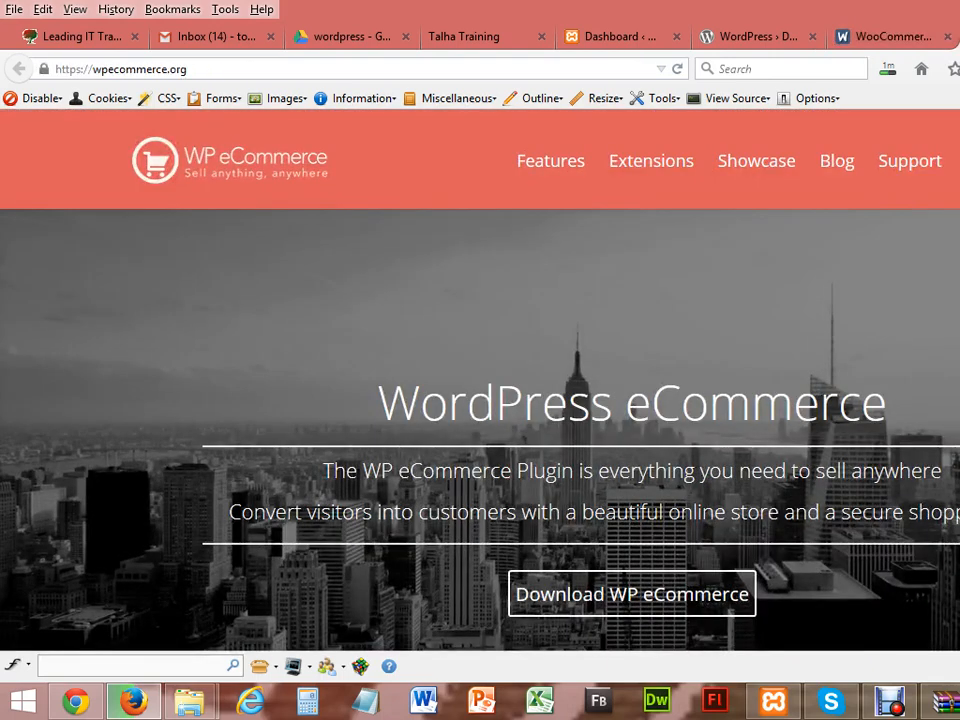
{"action": "key", "text": "ctrl+Tab"}
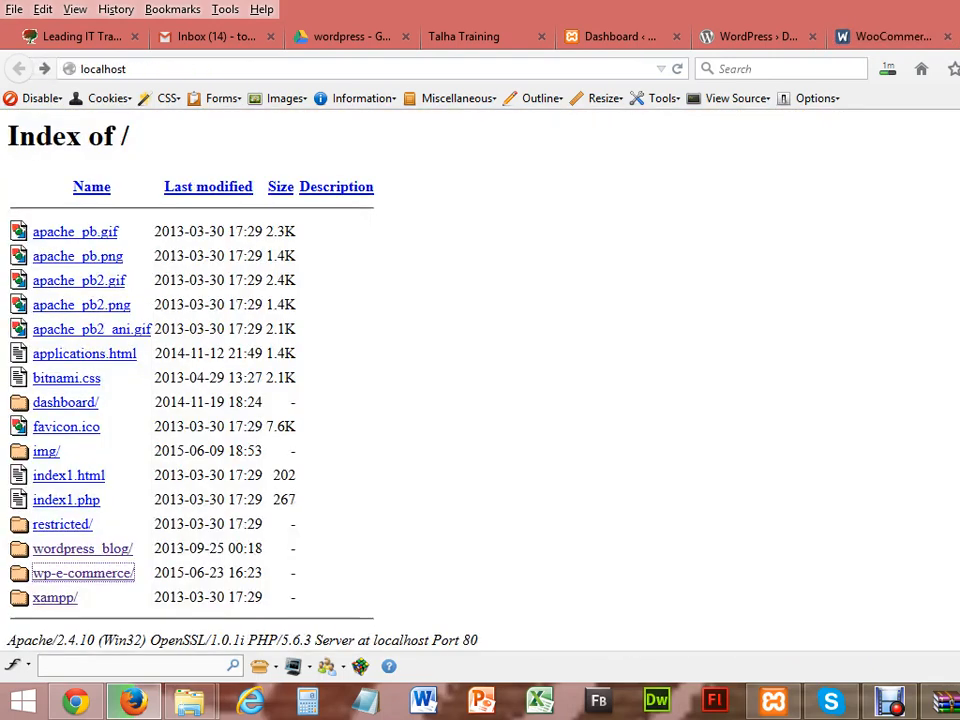
{"action": "left_click", "coordinate": [889, 77]}
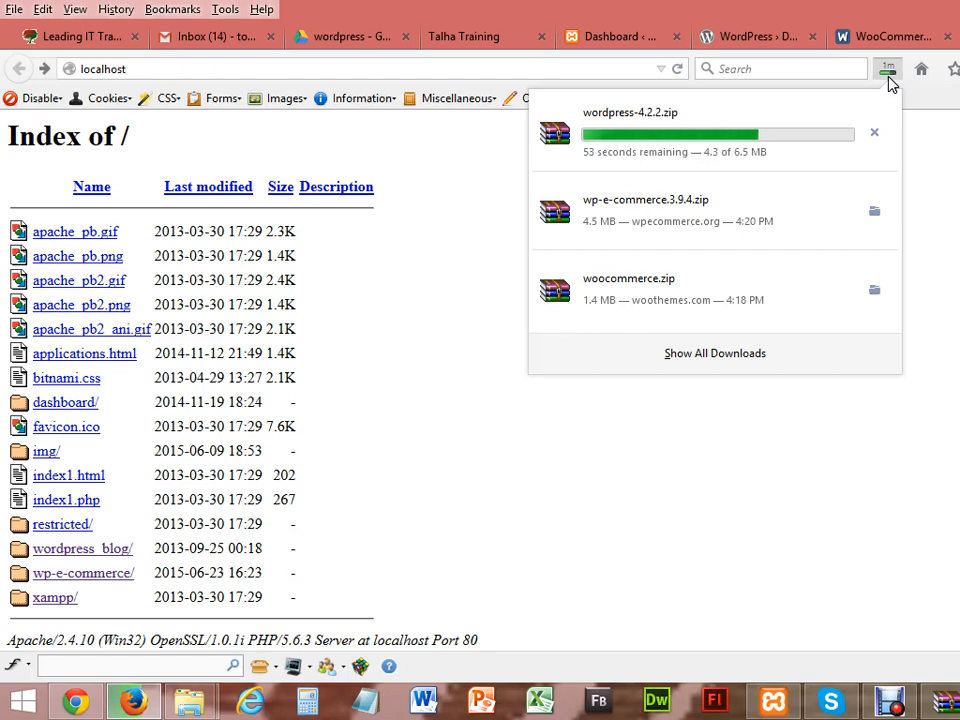
{"action": "left_click", "coordinate": [754, 37]}
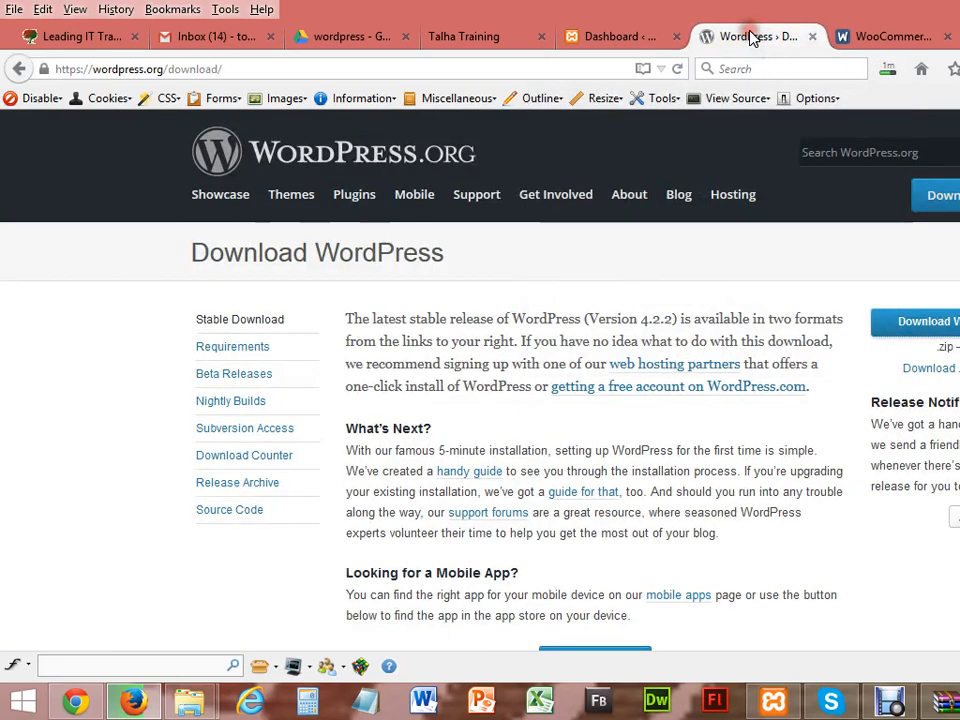
{"action": "left_click", "coordinate": [873, 42]}
{"action": "left_click", "coordinate": [958, 38]}
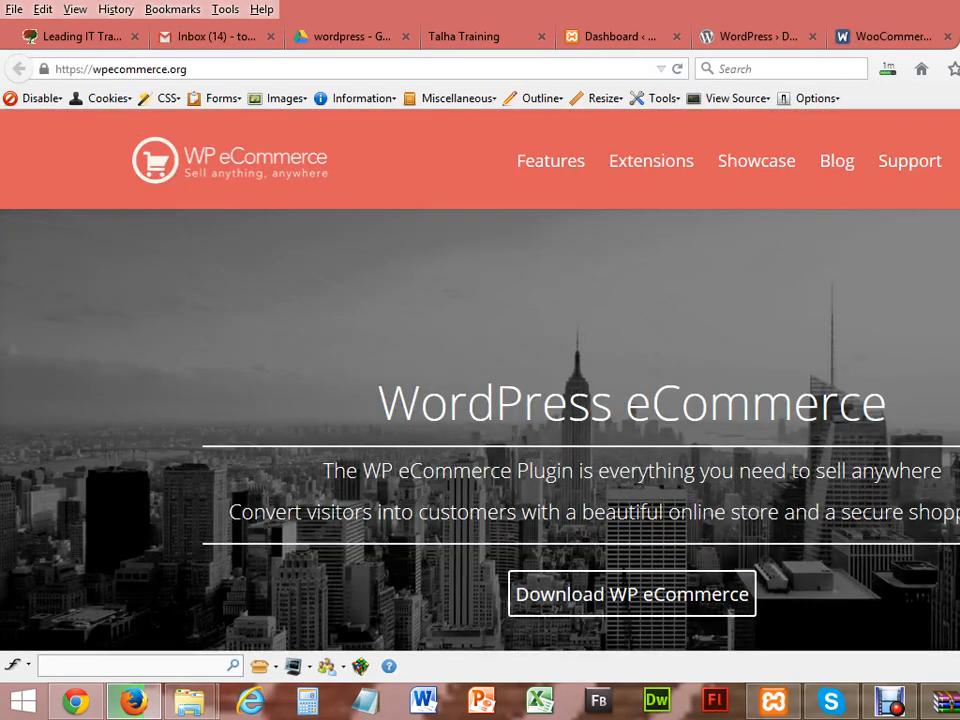
{"action": "left_click", "coordinate": [958, 38]}
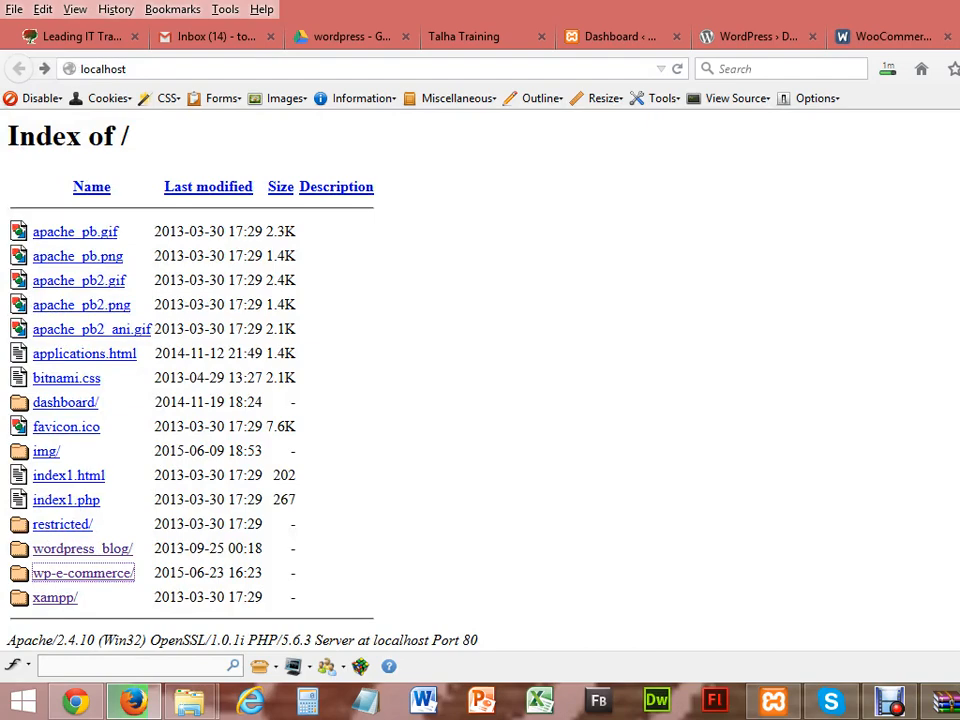
{"action": "left_click", "coordinate": [189, 702]}
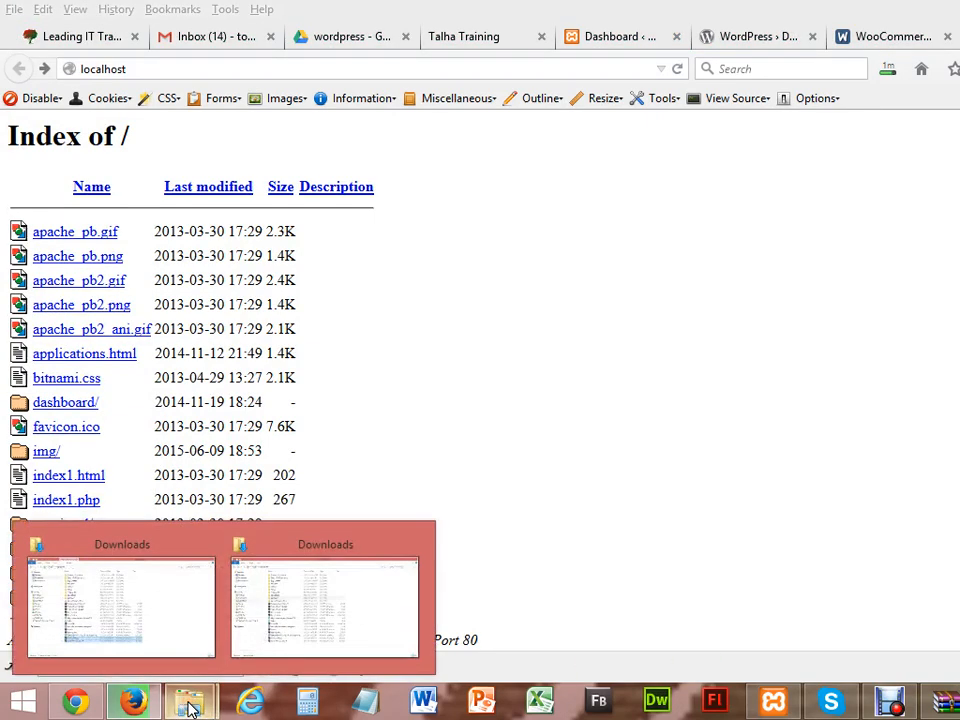
Step: Delete the old wp-e-commerce folder from Work (D:) xampp\htdocs
{"action": "left_click", "coordinate": [176, 617]}
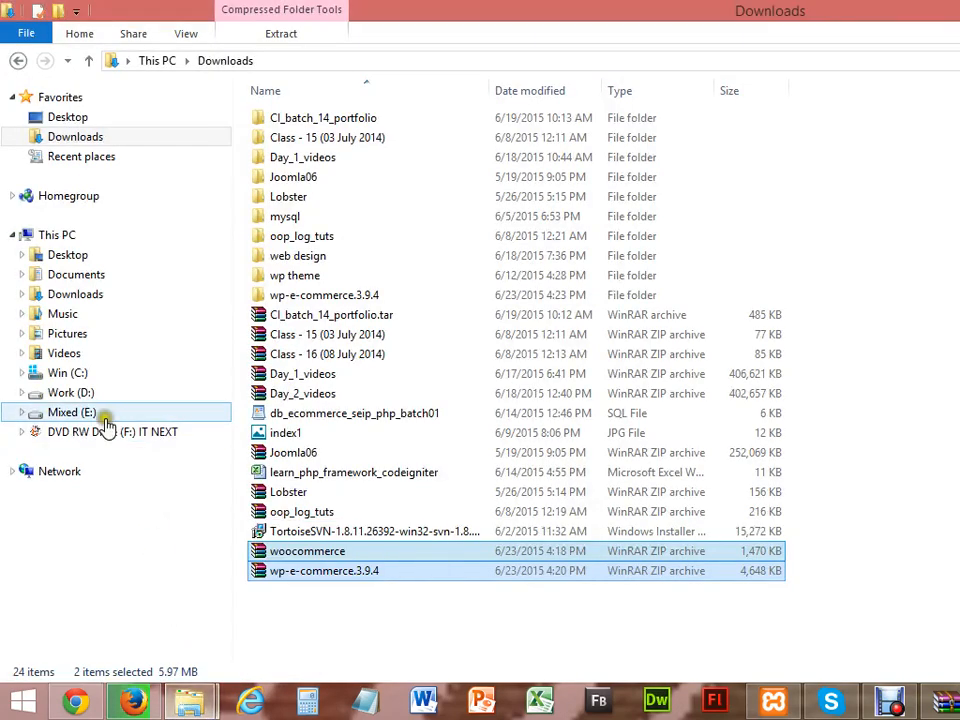
{"action": "left_click", "coordinate": [64, 393]}
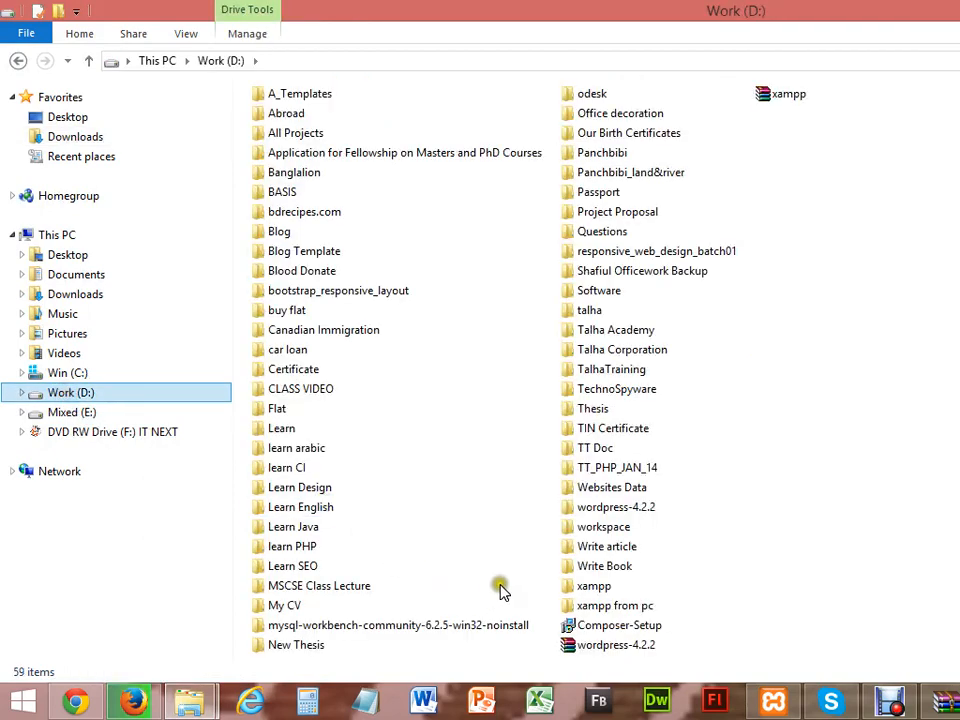
{"action": "double_click", "coordinate": [582, 586]}
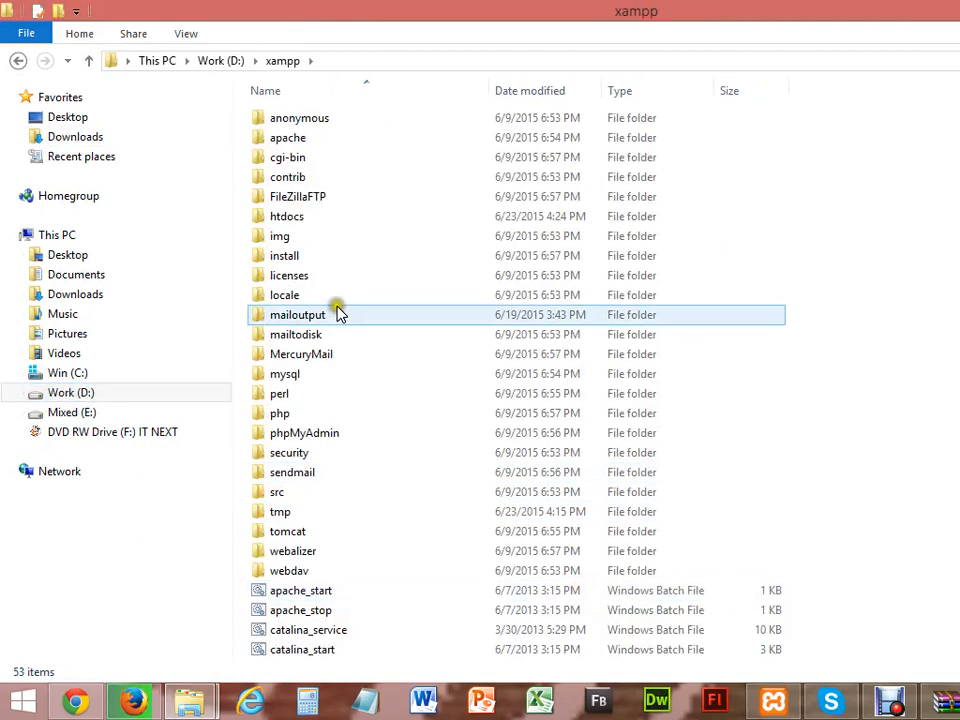
{"action": "double_click", "coordinate": [301, 216]}
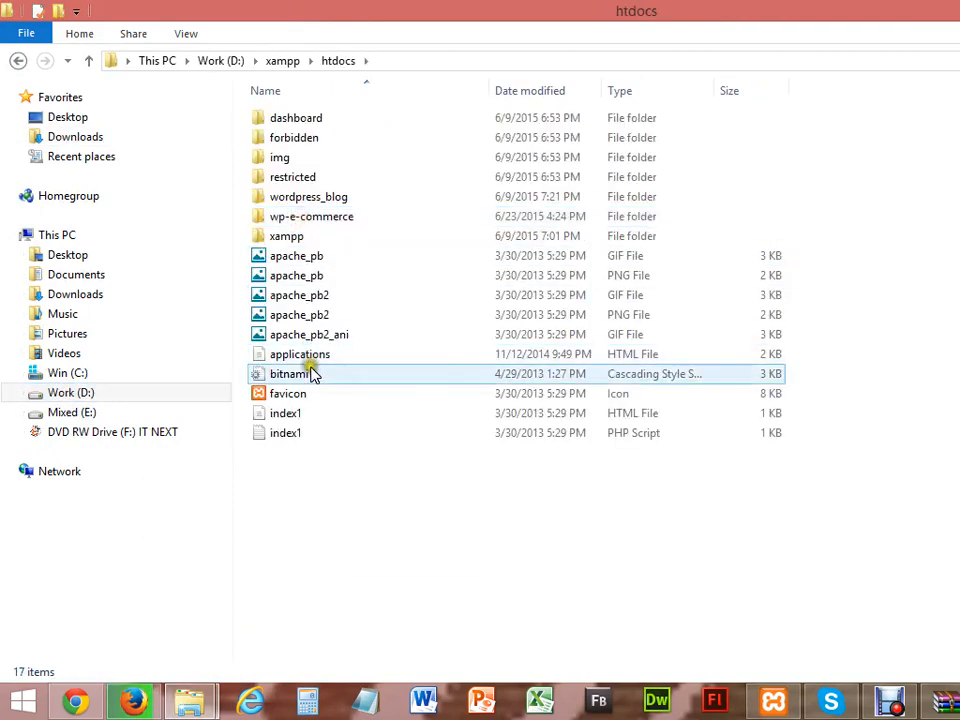
{"action": "left_click", "coordinate": [320, 225]}
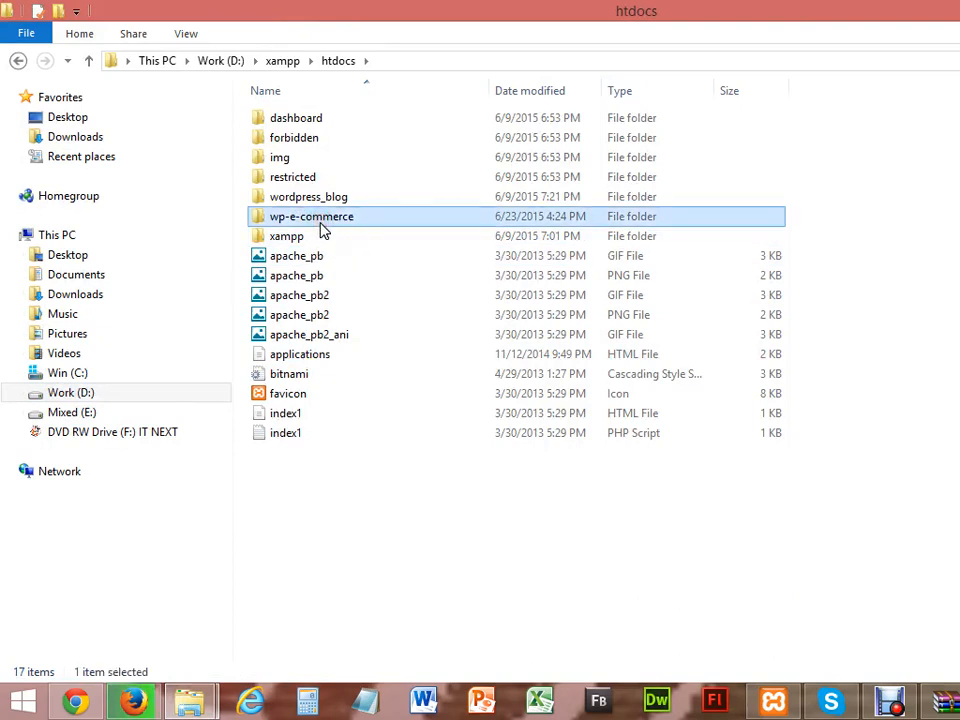
{"action": "key", "text": "Delete"}
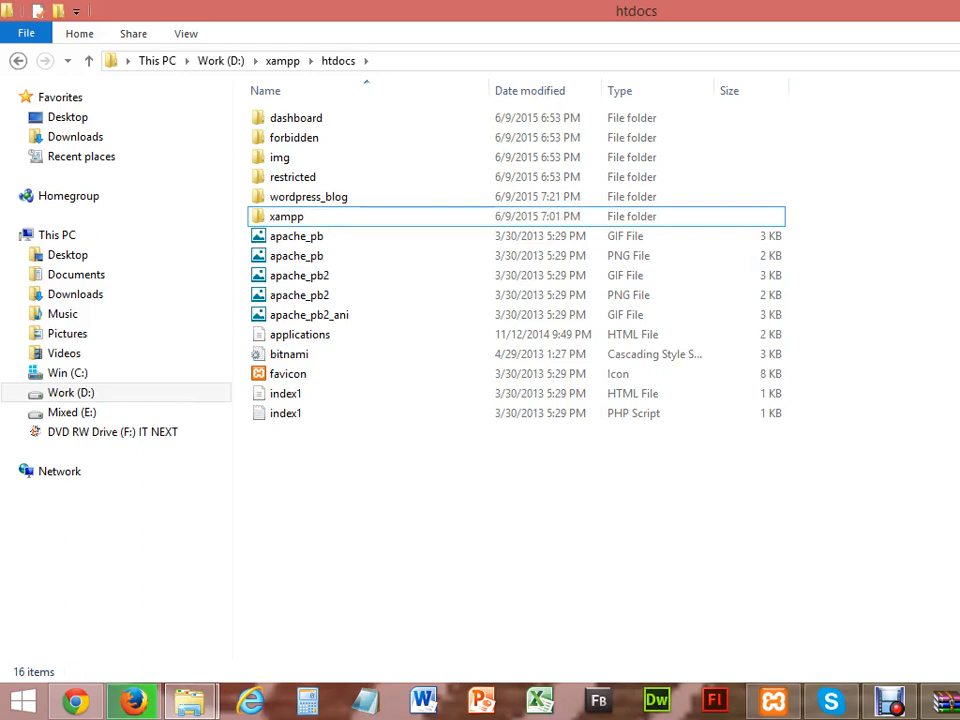
Step: Close the open wp-e-commerce.3.9.4.zip archive in WinRAR
{"action": "left_click", "coordinate": [189, 701]}
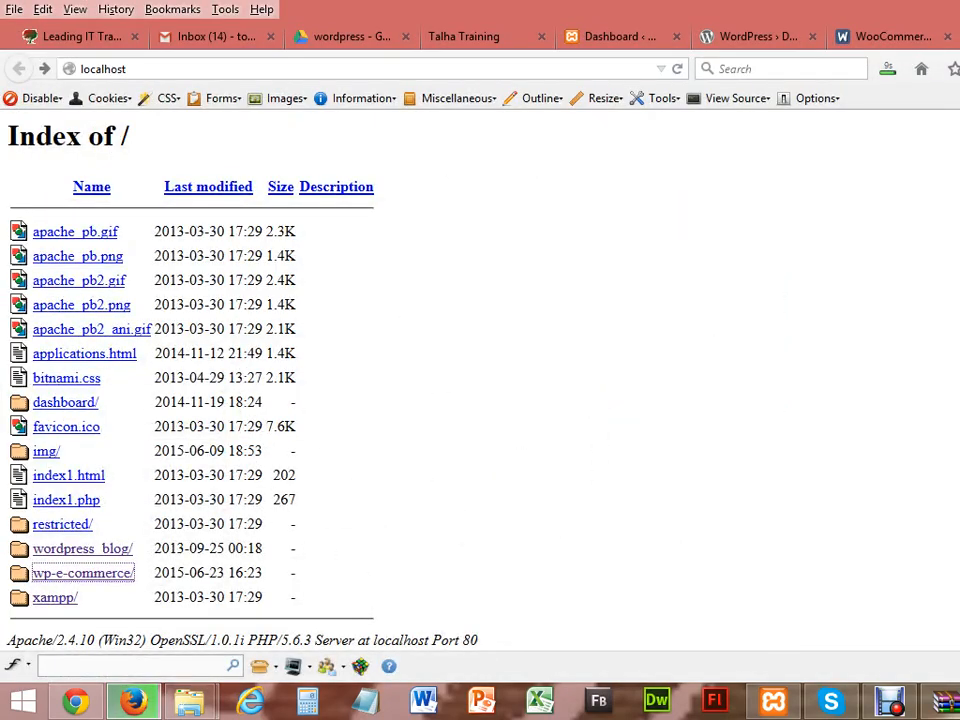
{"action": "left_click", "coordinate": [944, 702]}
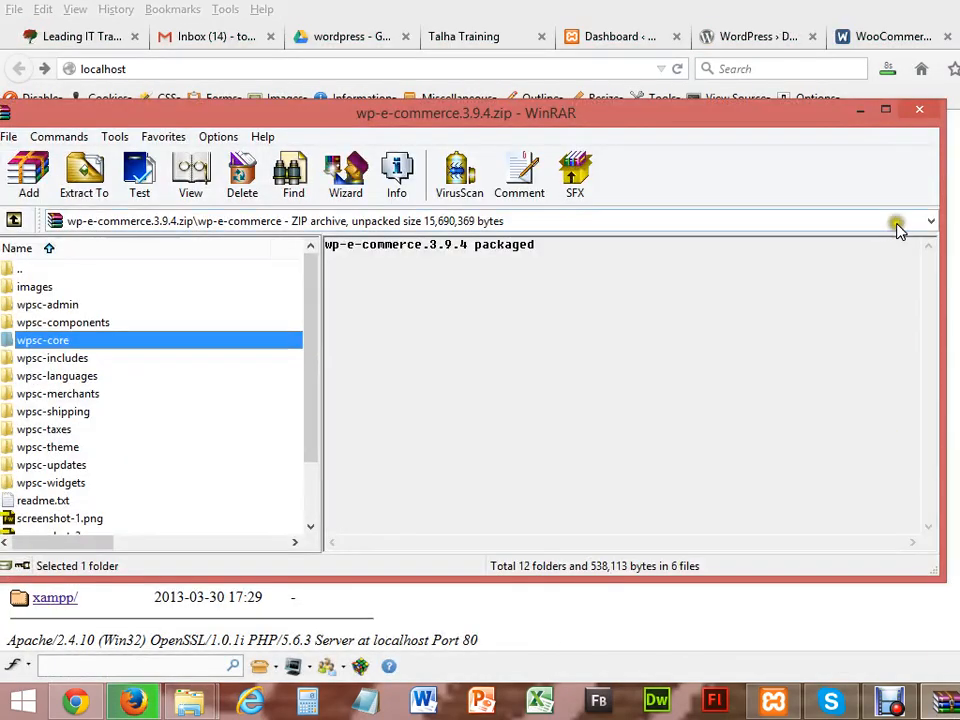
{"action": "left_click", "coordinate": [916, 112]}
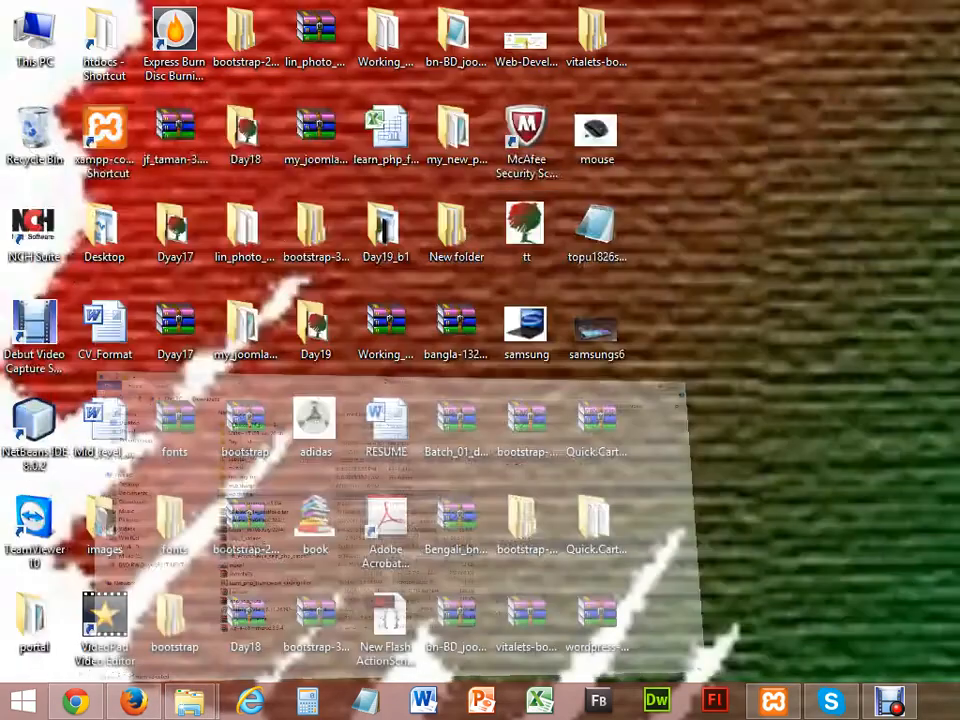
Step: Extract wordpress-4.2.2.zip to the Desktop and open the new wordpress-4.2.2 folder
{"action": "double_click", "coordinate": [597, 620]}
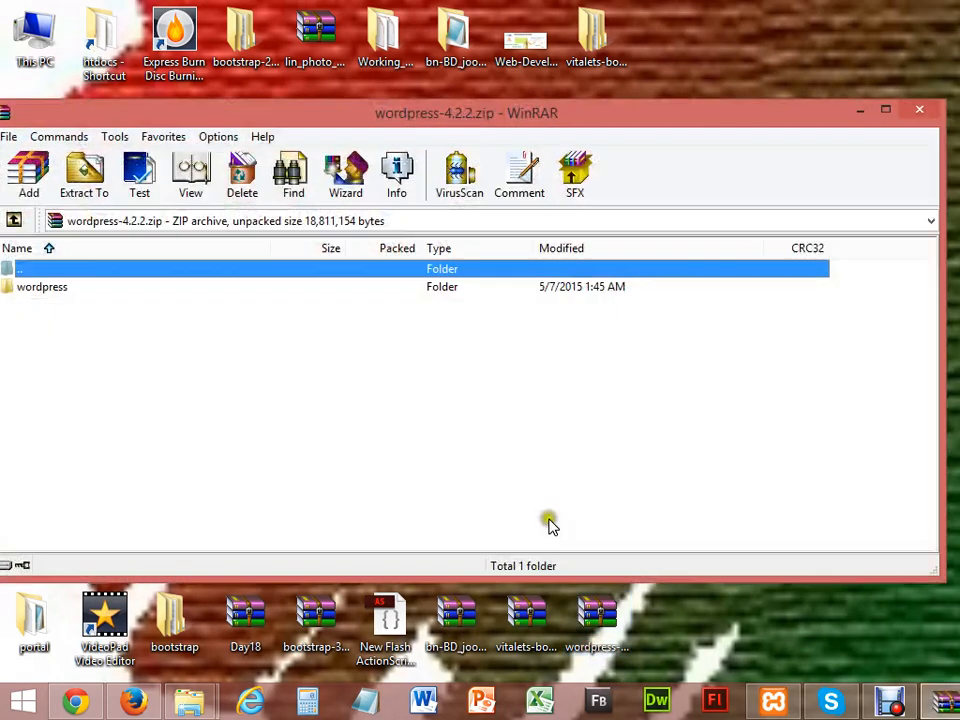
{"action": "left_click", "coordinate": [84, 178]}
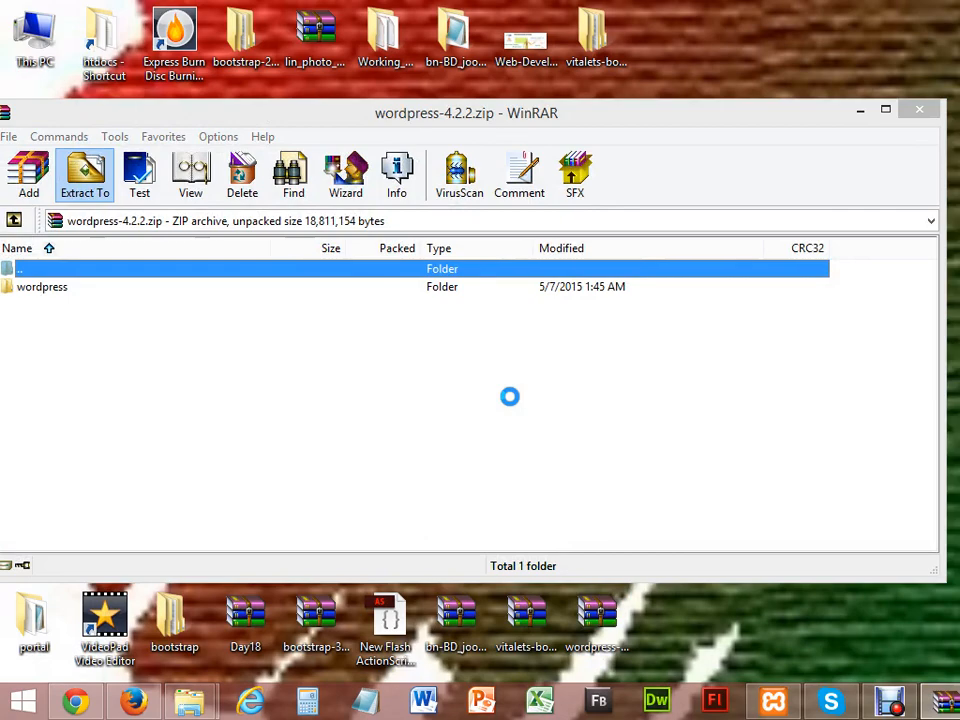
{"action": "left_click", "coordinate": [503, 538]}
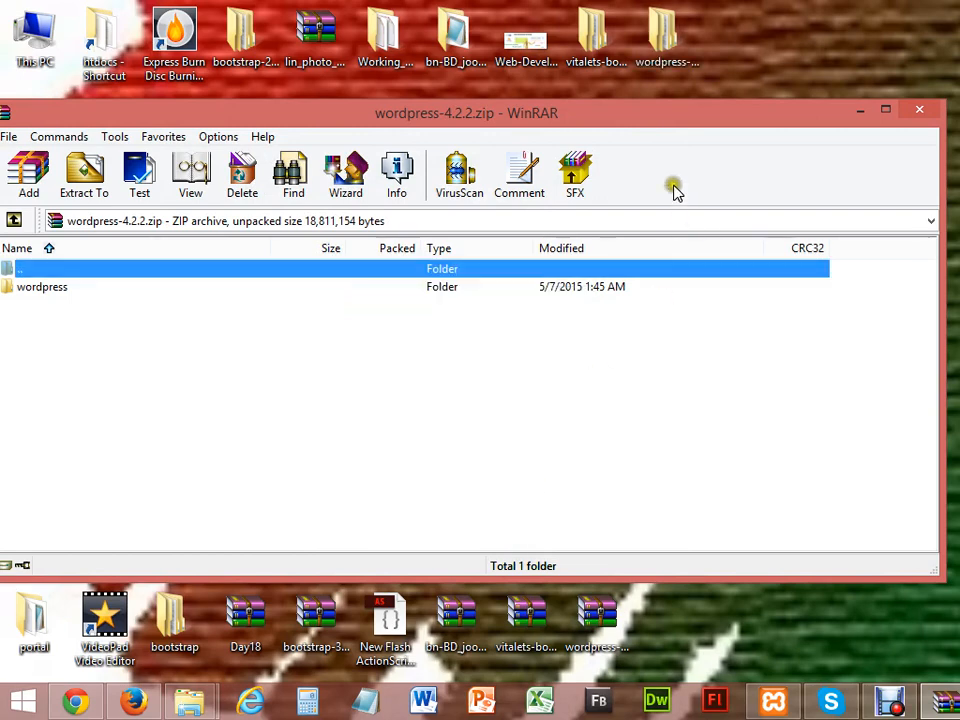
{"action": "double_click", "coordinate": [664, 40]}
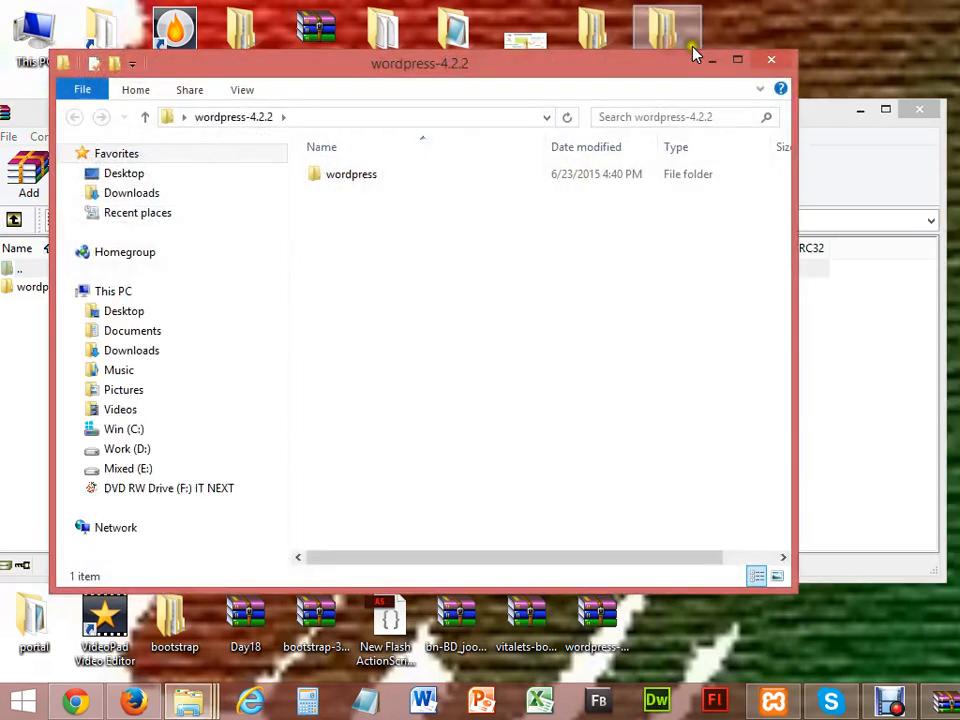
Step: Close WinRAR and rename the extracted wordpress folder to wp-e-commerce
{"action": "left_click", "coordinate": [919, 108]}
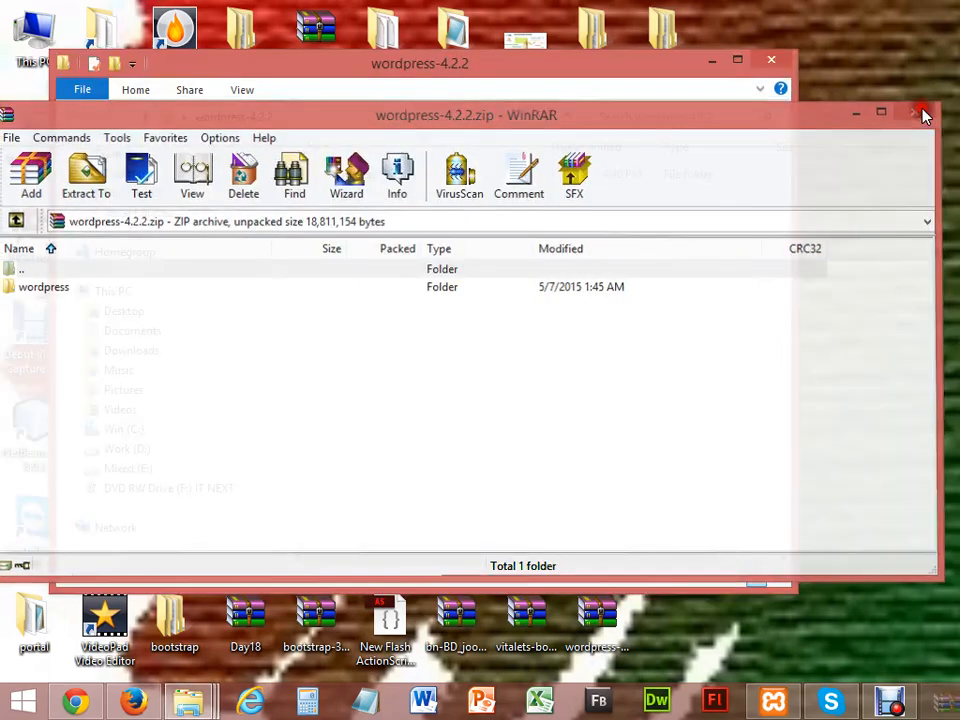
{"action": "double_click", "coordinate": [358, 178]}
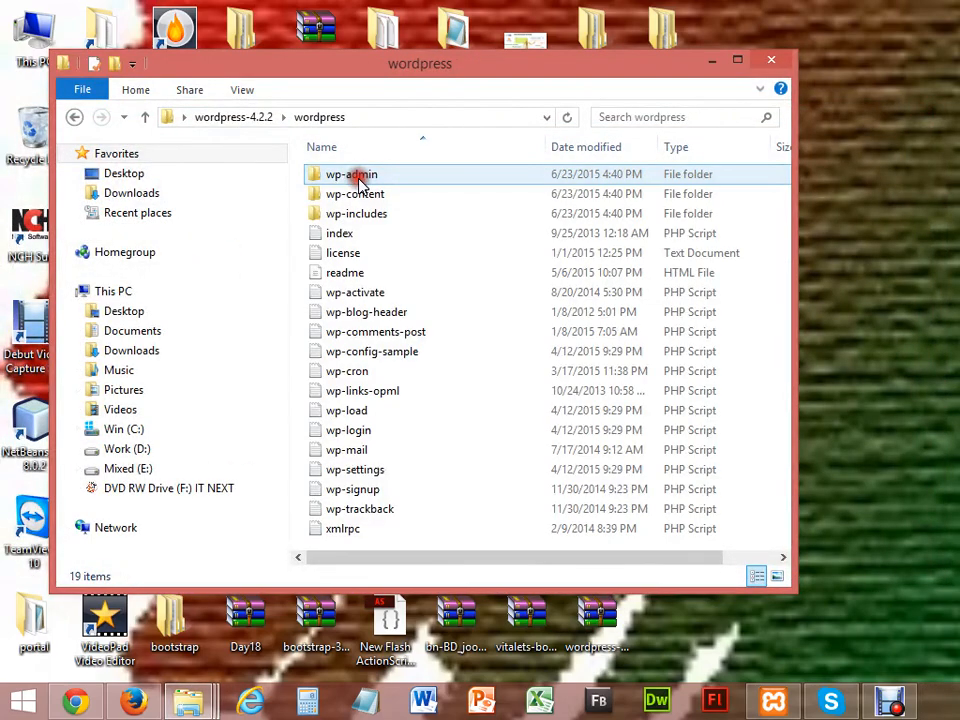
{"action": "key", "text": "BackSpace"}
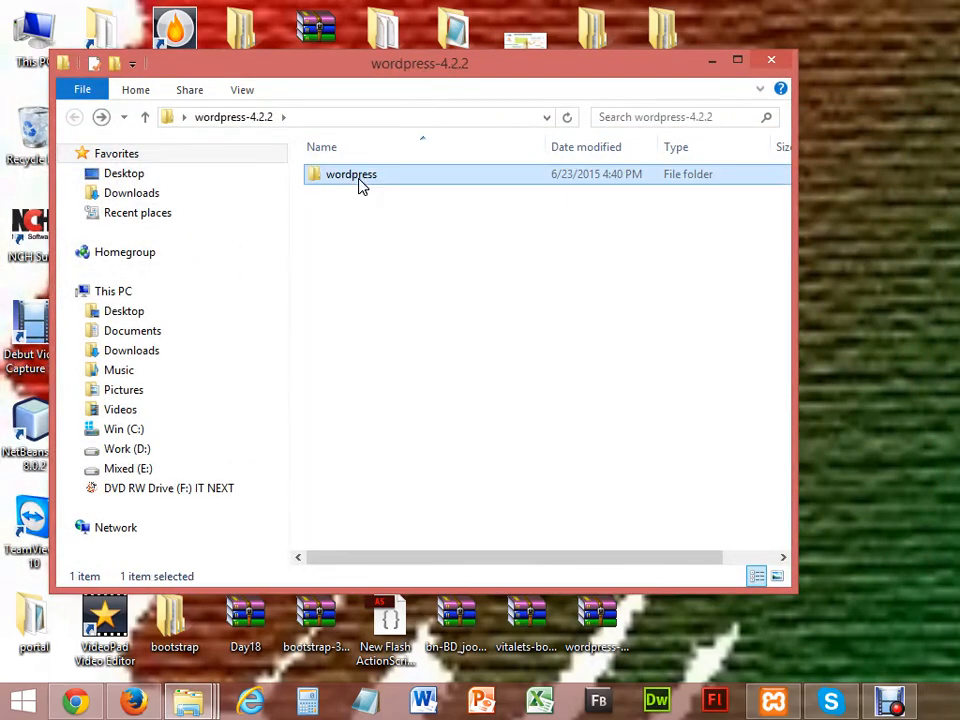
{"action": "key", "text": "F2"}
{"action": "key", "text": "End"}
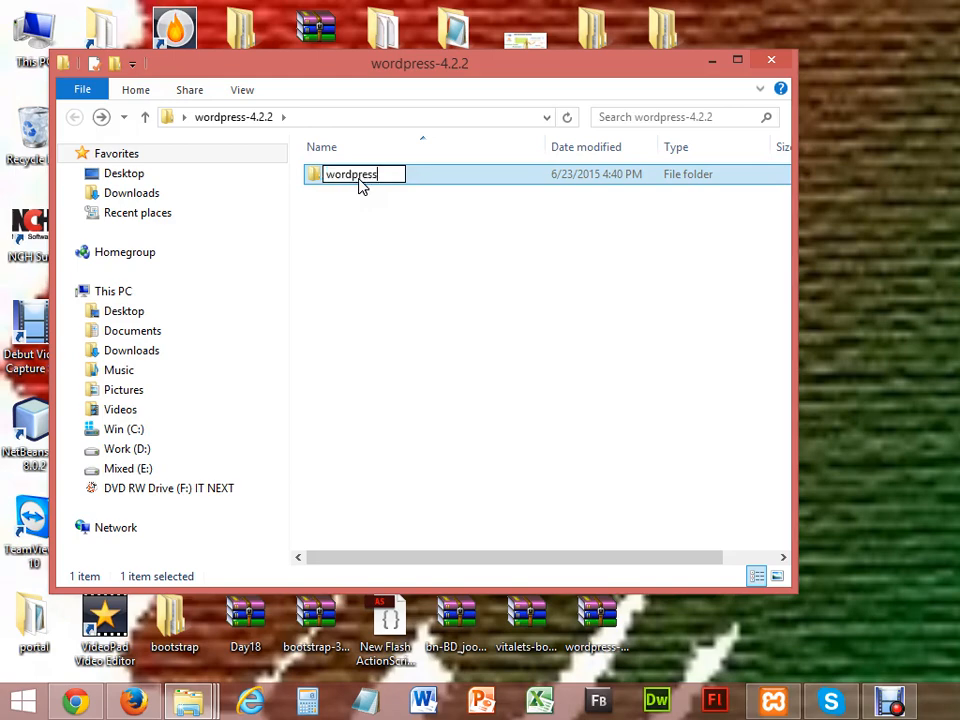
{"action": "key", "text": "BackSpace"}
{"action": "key", "text": "BackSpace"}
{"action": "key", "text": "BackSpace"}
{"action": "key", "text": "BackSpace"}
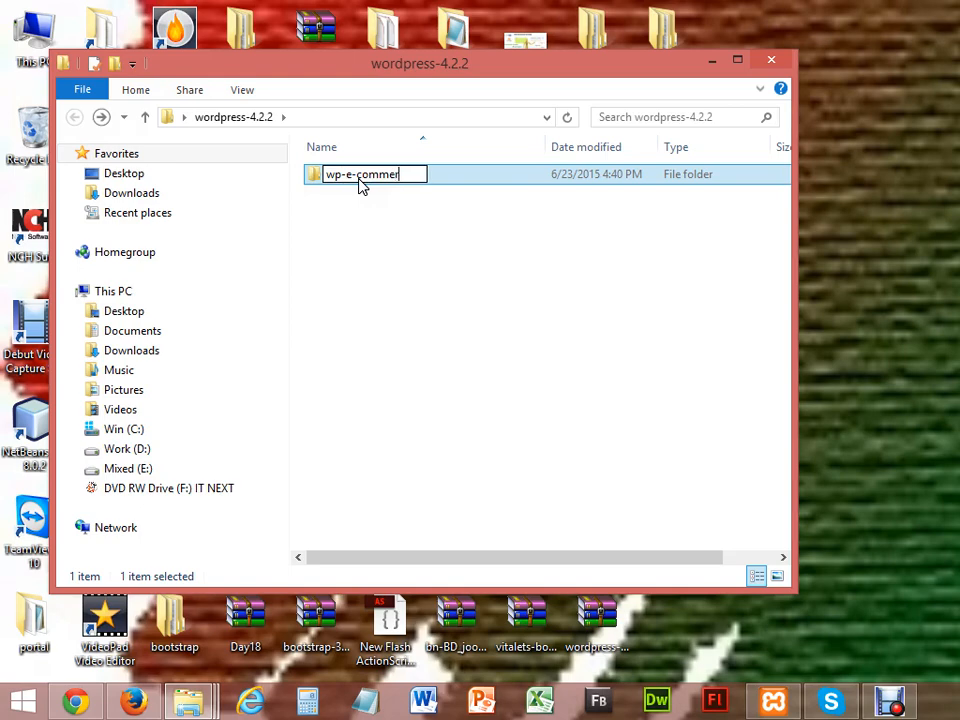
{"action": "left_click", "coordinate": [411, 268]}
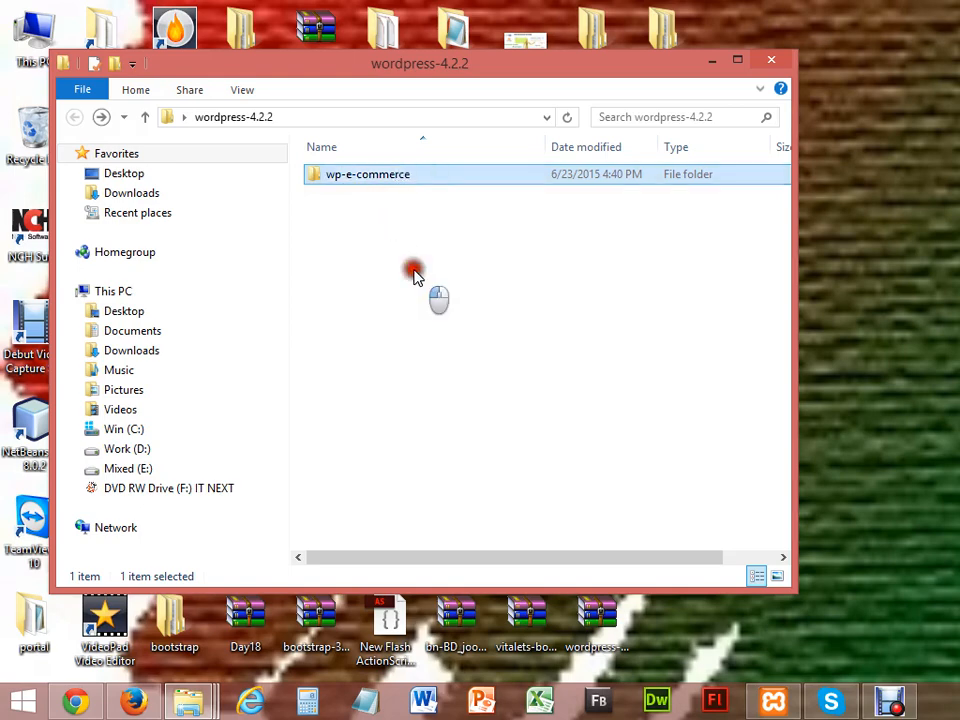
{"action": "left_click", "coordinate": [370, 174]}
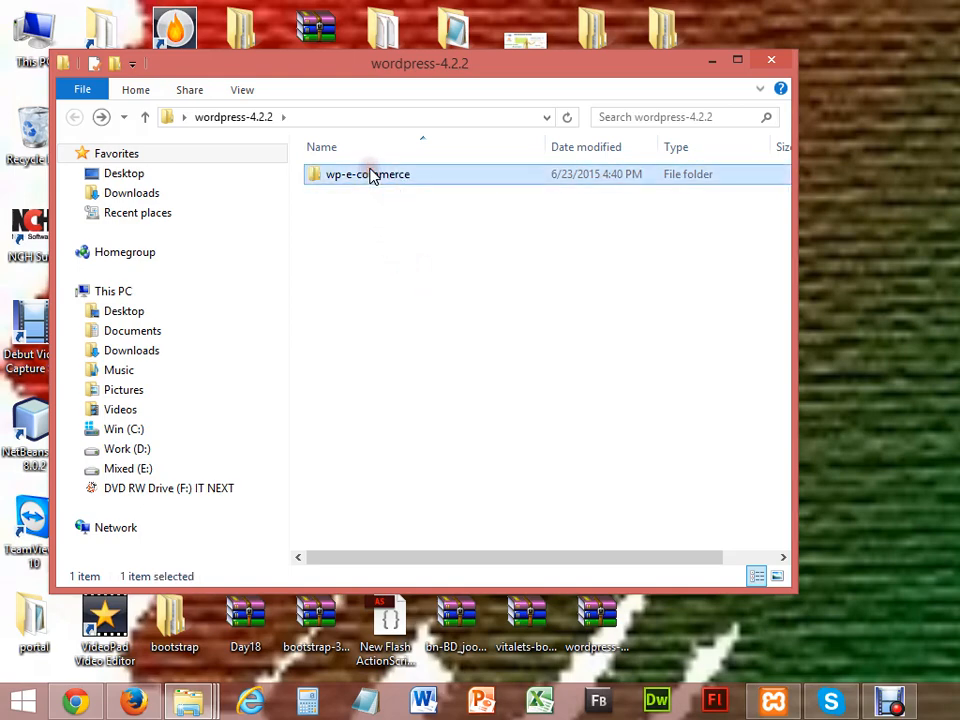
Step: Paste the wp-e-commerce folder into htdocs, then go back to Firefox
{"action": "left_click", "coordinate": [711, 62]}
{"action": "mouse_move", "coordinate": [189, 699]}
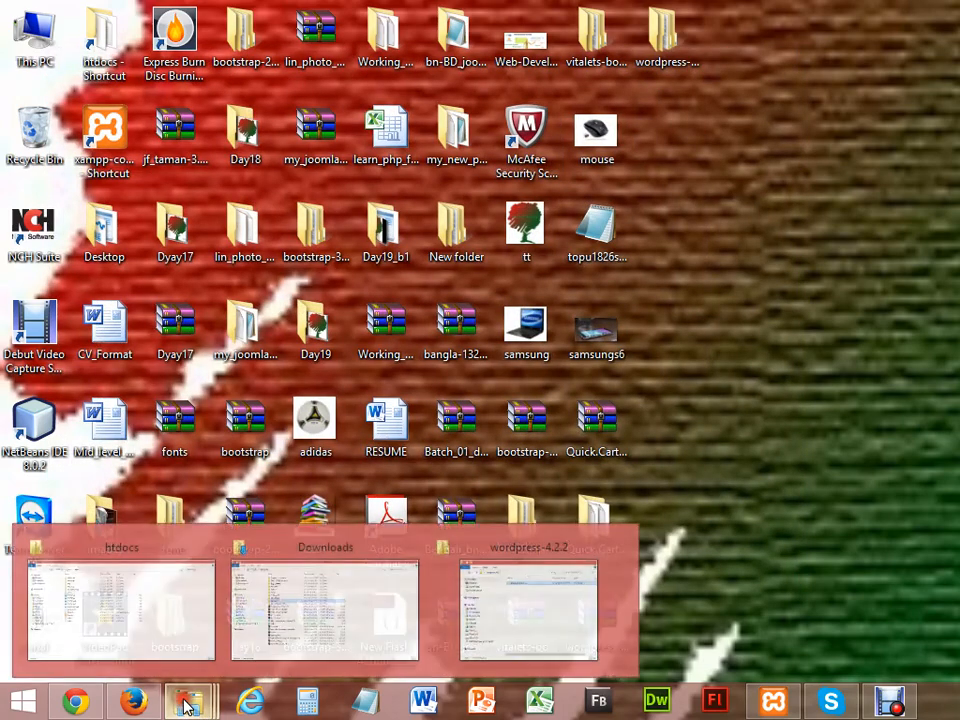
{"action": "left_click", "coordinate": [158, 612]}
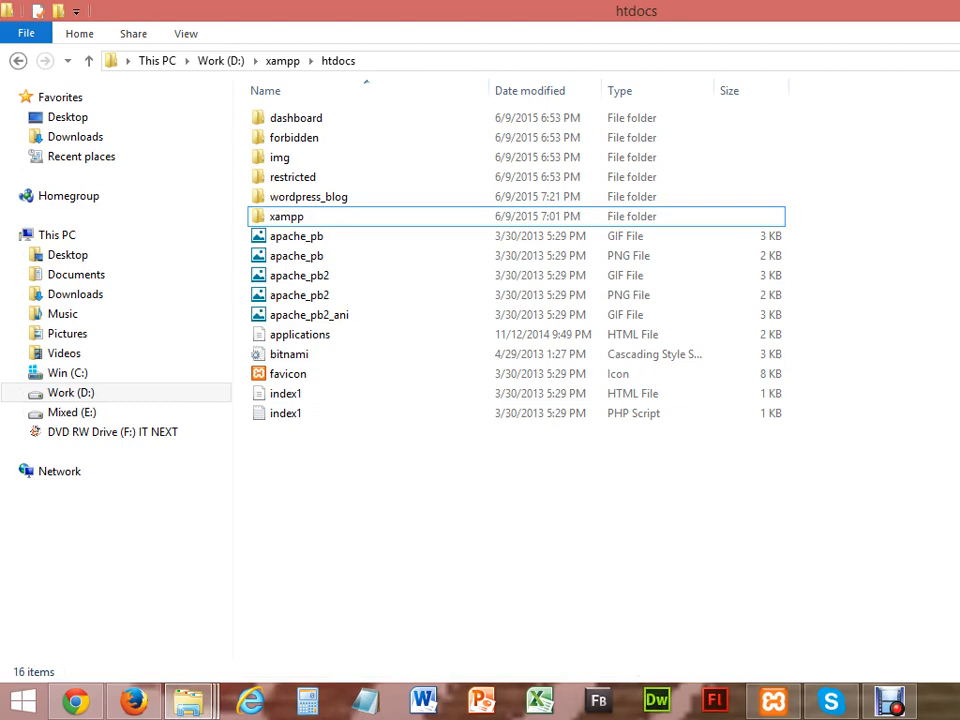
{"action": "key", "text": "ctrl+v"}
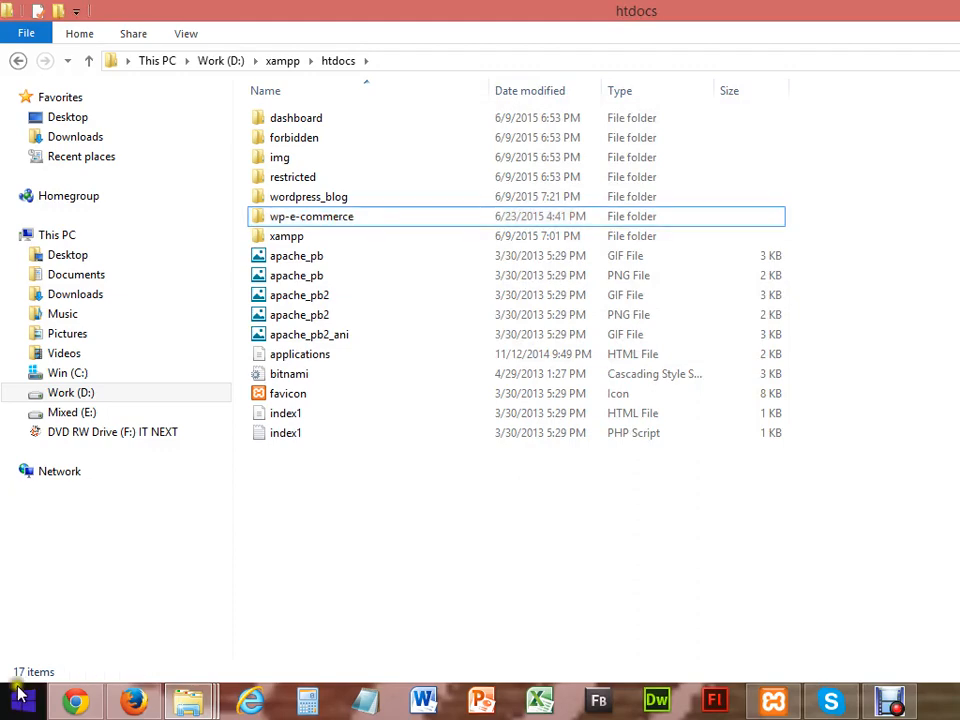
{"action": "left_click", "coordinate": [135, 697]}
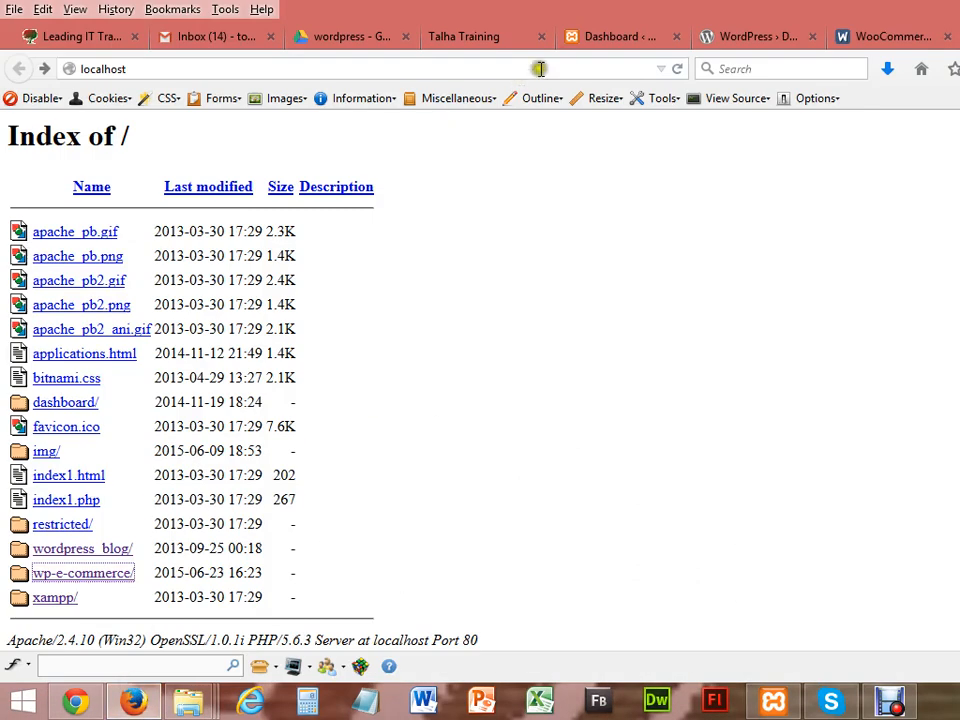
Step: Reload localhost, open wp-e-commerce/ and proceed in English (United States) to the database form
{"action": "left_click", "coordinate": [527, 68]}
{"action": "key", "text": "Return"}
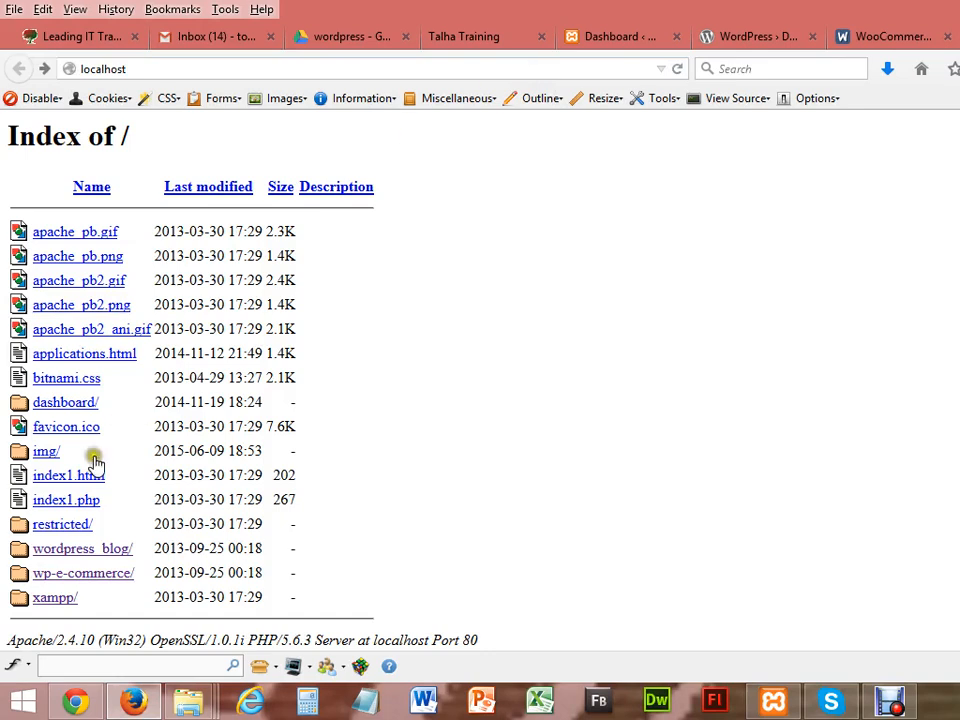
{"action": "left_click", "coordinate": [77, 574]}
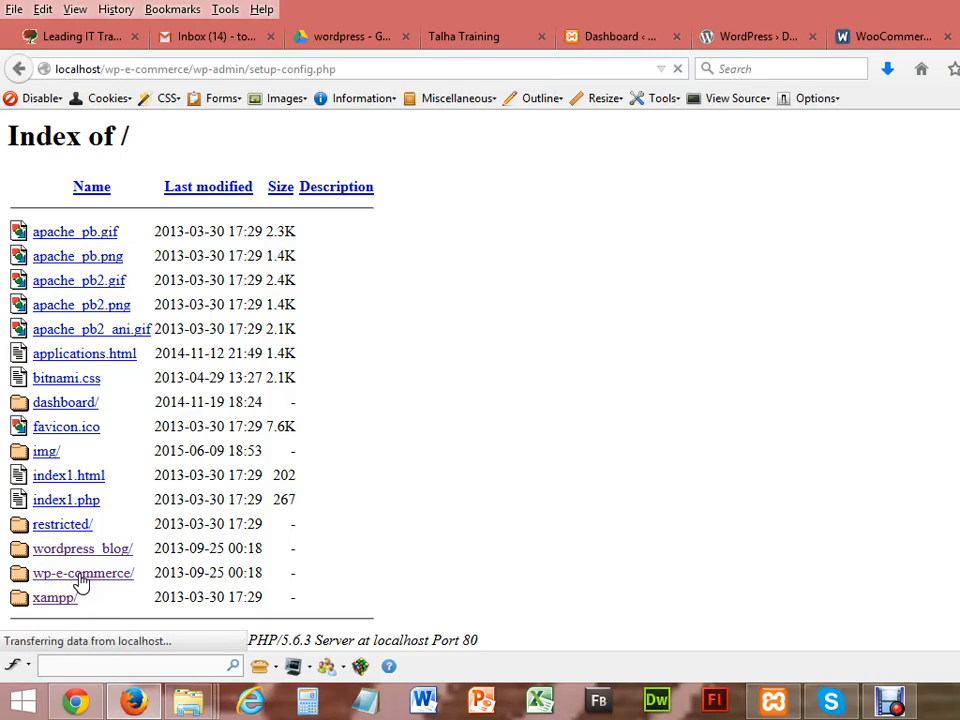
{"action": "scroll", "coordinate": [480, 380], "scroll_direction": "down", "scroll_amount": 3}
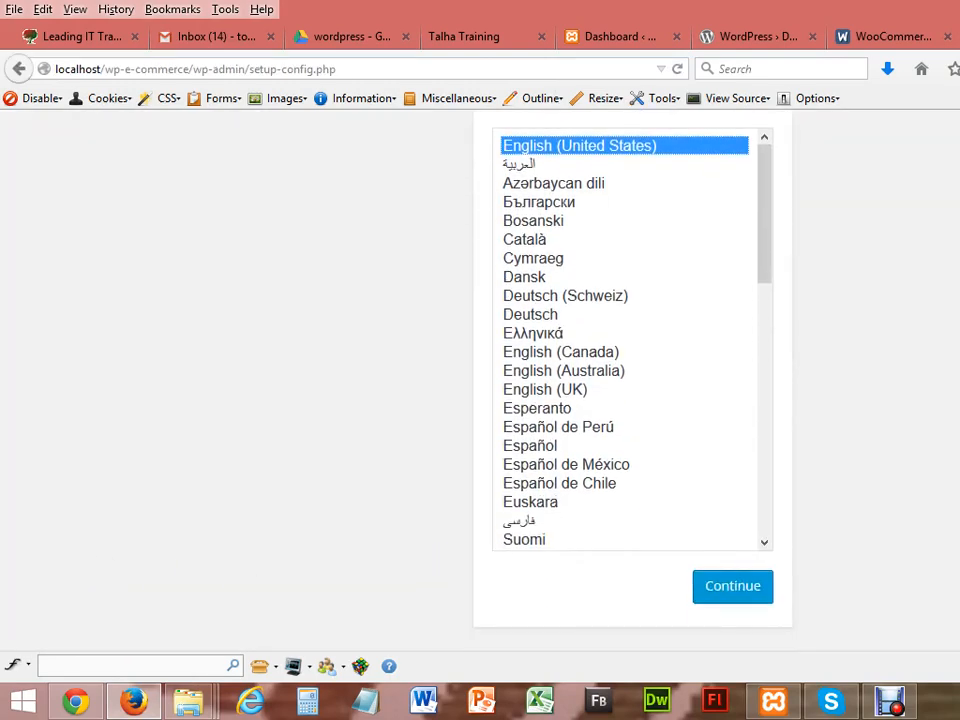
{"action": "left_click", "coordinate": [730, 585]}
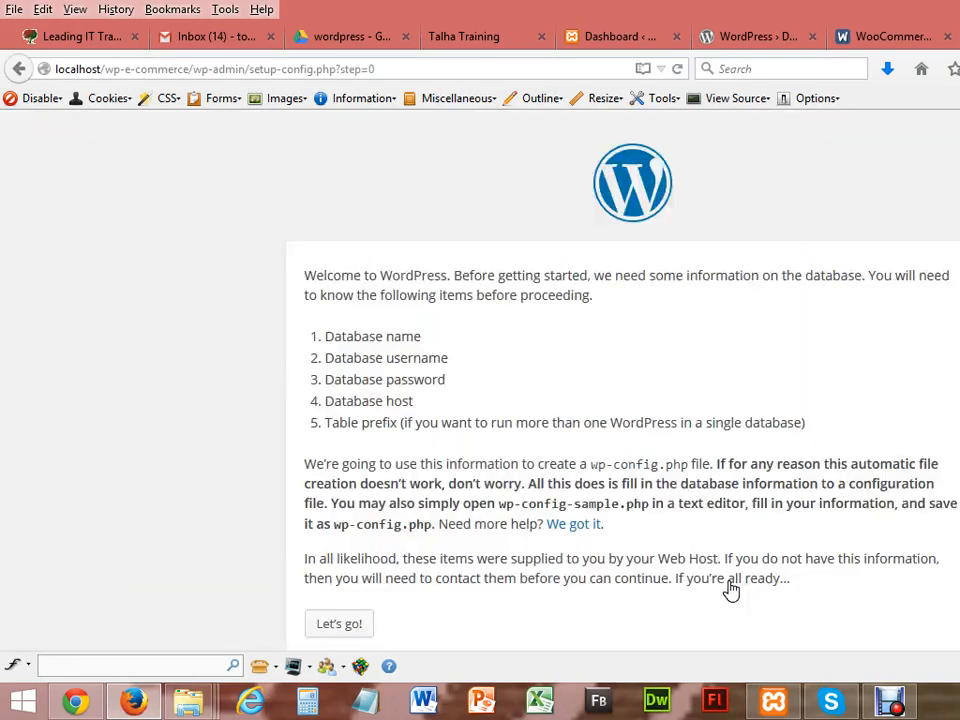
{"action": "scroll", "coordinate": [731, 590], "scroll_direction": "down", "scroll_amount": 1}
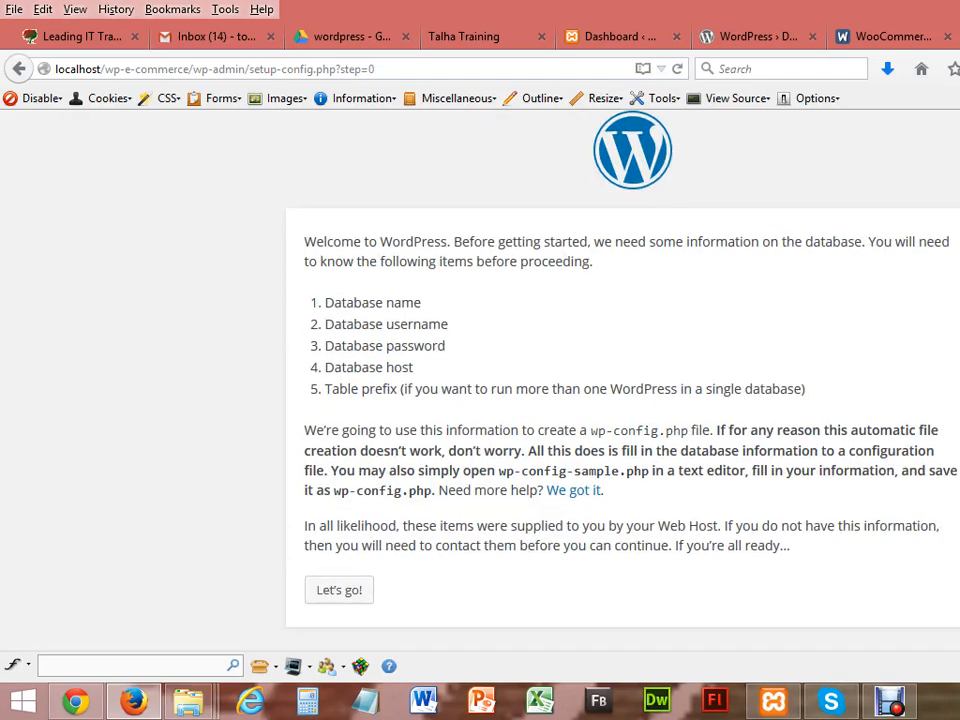
{"action": "left_click", "coordinate": [349, 594]}
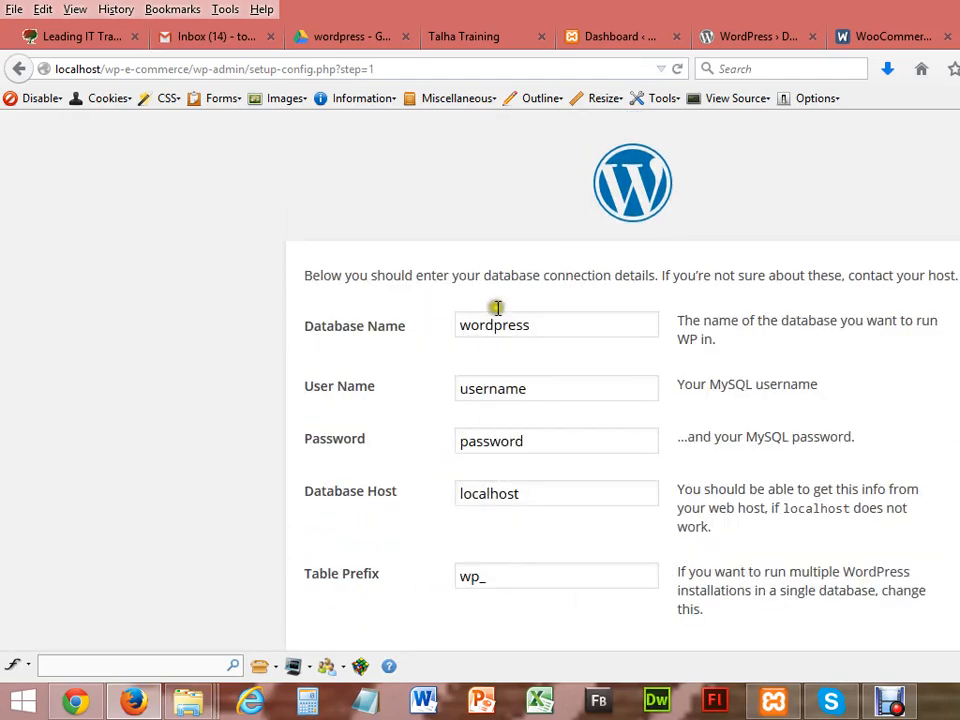
Step: Enter database name wp-e-commerce, user name root, and a blank password
{"action": "left_click", "coordinate": [533, 323]}
{"action": "key", "text": "BackSpace"}
{"action": "key", "text": "BackSpace"}
{"action": "key", "text": "BackSpace"}
{"action": "key", "text": "BackSpace"}
{"action": "key", "text": "BackSpace"}
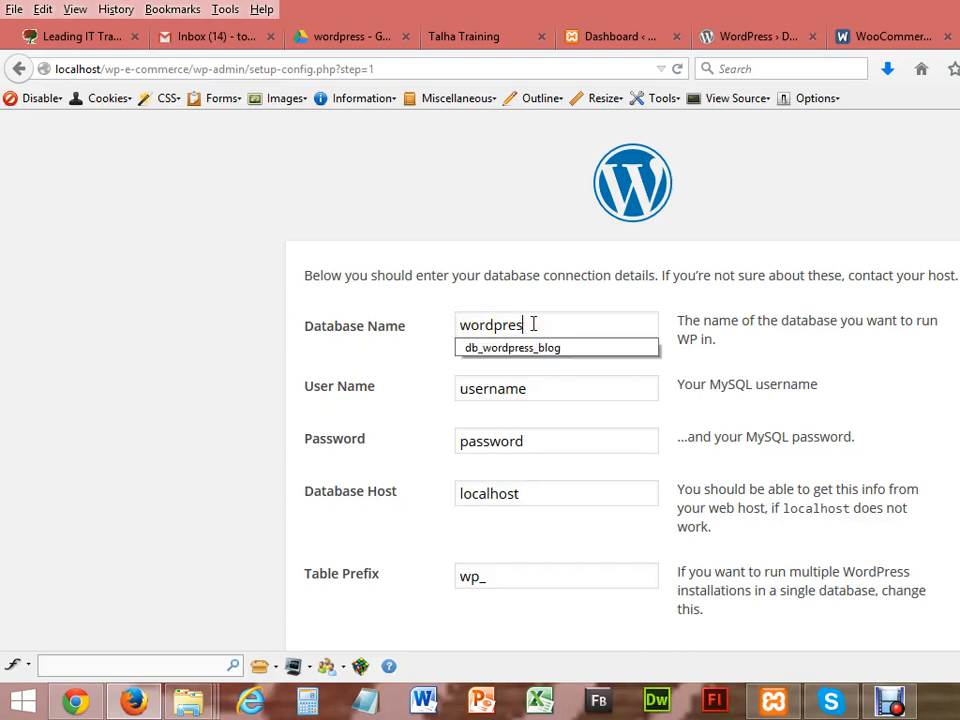
{"action": "key", "text": "BackSpace"}
{"action": "key", "text": "BackSpace"}
{"action": "key", "text": "BackSpace"}
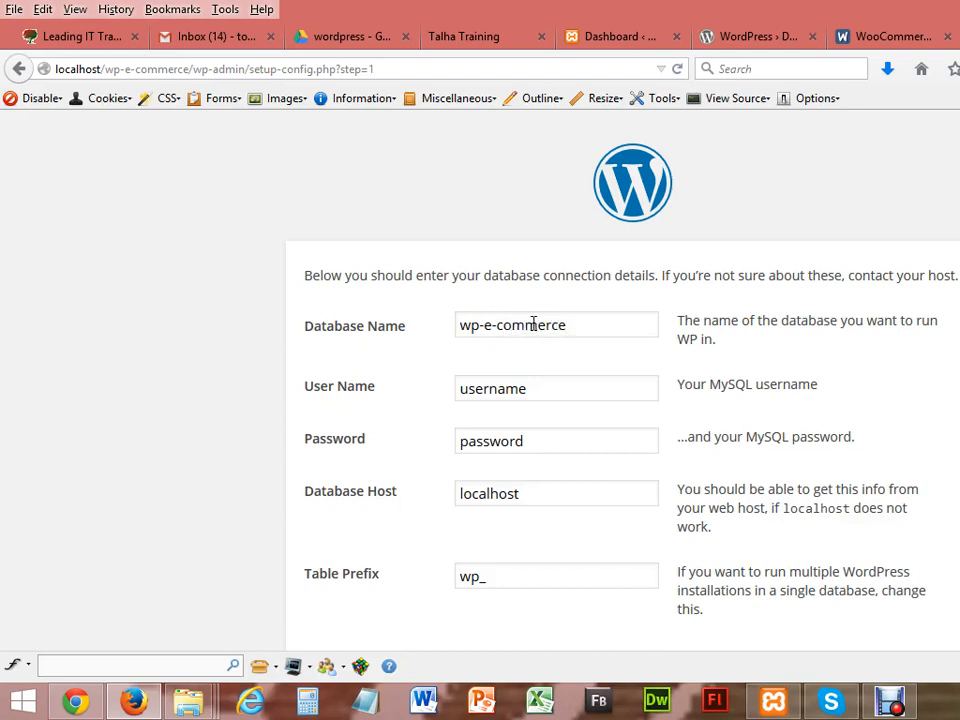
{"action": "left_click", "coordinate": [557, 392]}
{"action": "key", "text": "BackSpace"}
{"action": "type", "text": "root"}
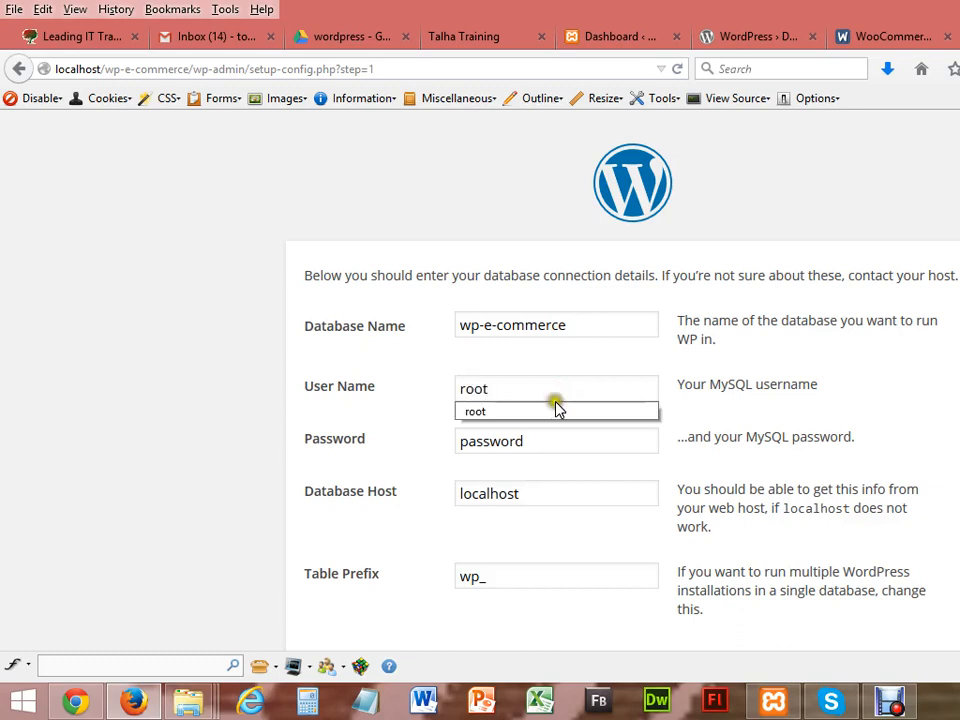
{"action": "left_click", "coordinate": [544, 444]}
{"action": "key", "text": "BackSpace"}
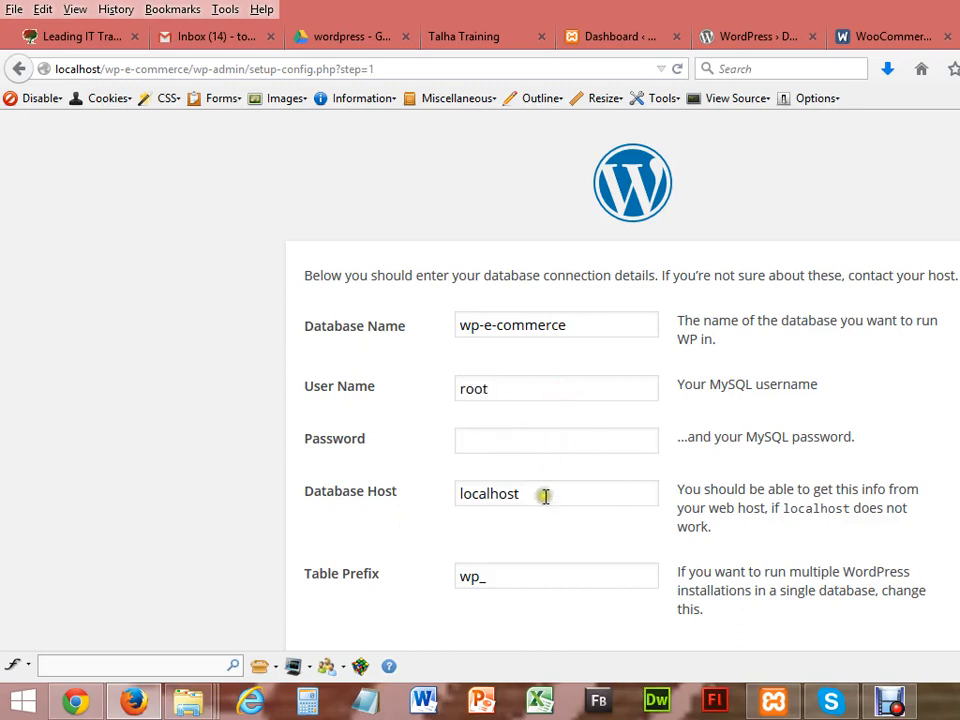
{"action": "left_click_drag", "start_coordinate": [557, 327], "coordinate": [460, 327]}
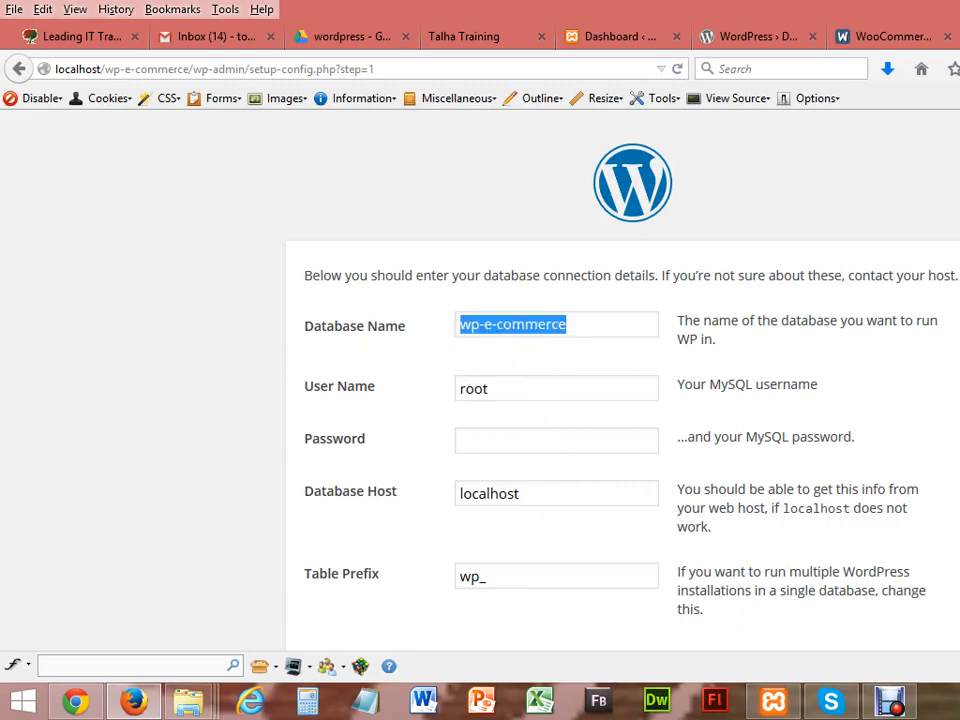
Step: Open localhost/phpmyadmin in a new browser tab
{"action": "key", "text": "ctrl+t"}
{"action": "type", "text": "lo"}
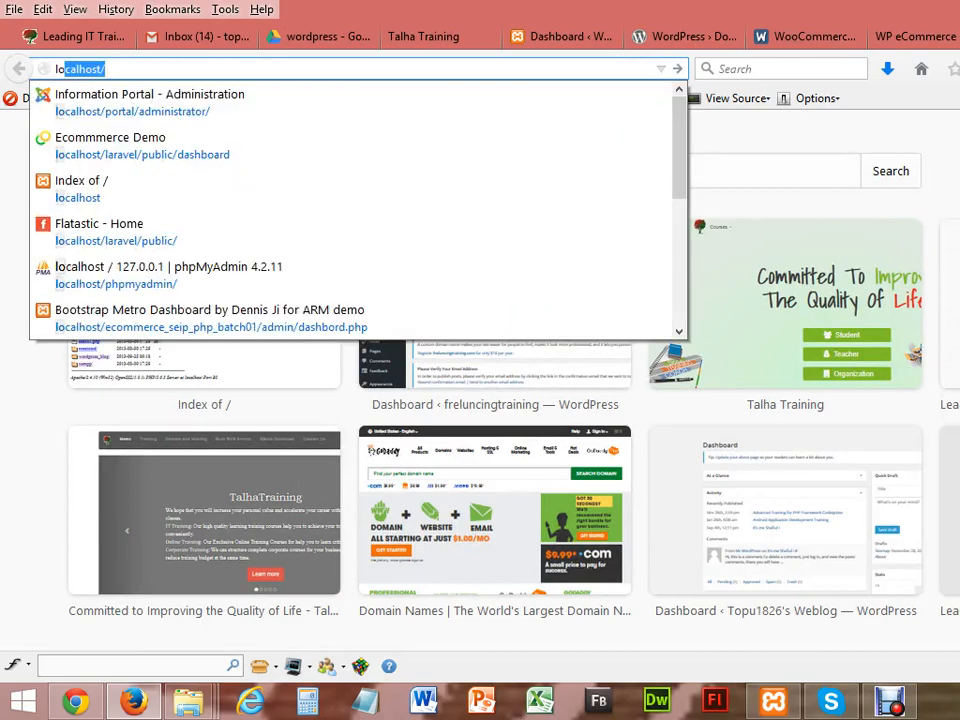
{"action": "key", "text": "Right"}
{"action": "type", "text": "php"}
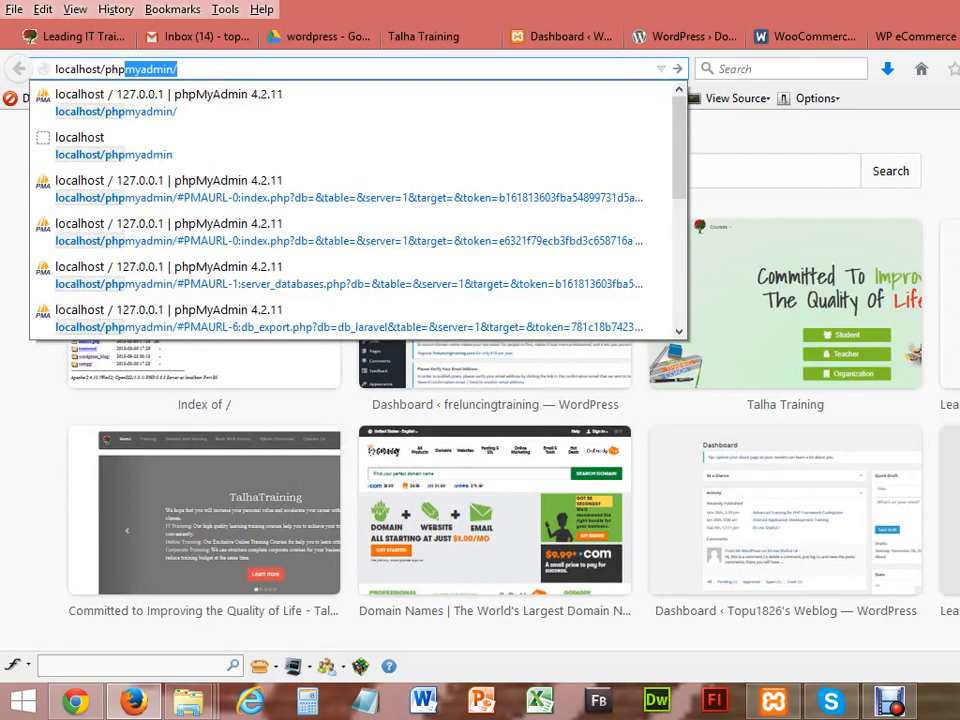
{"action": "key", "text": "Return"}
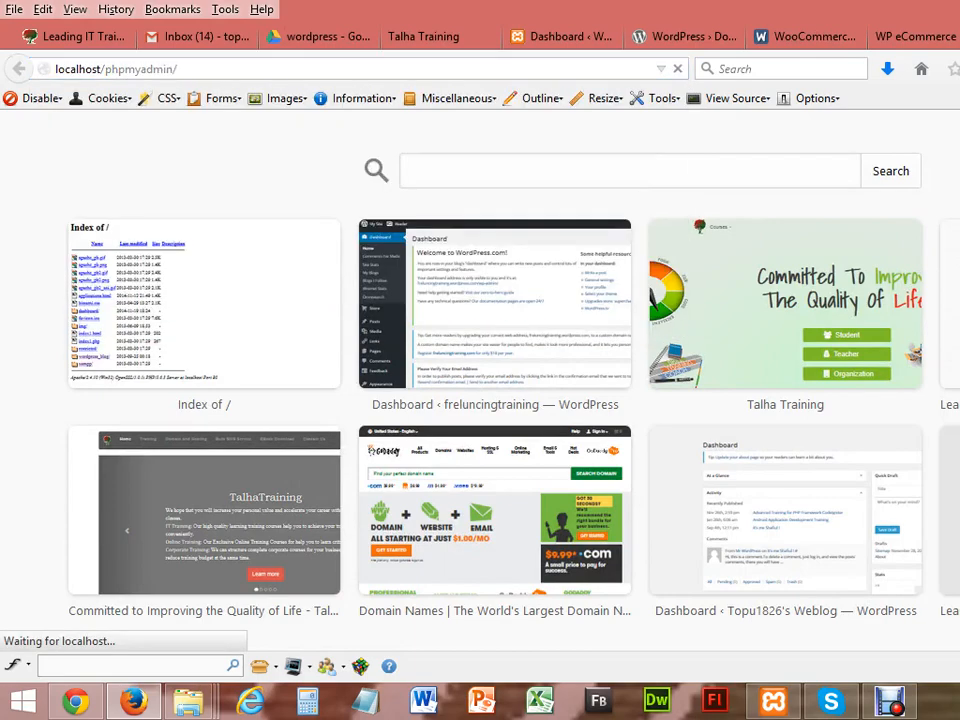
{"action": "key", "text": "ctrl+shift+Tab"}
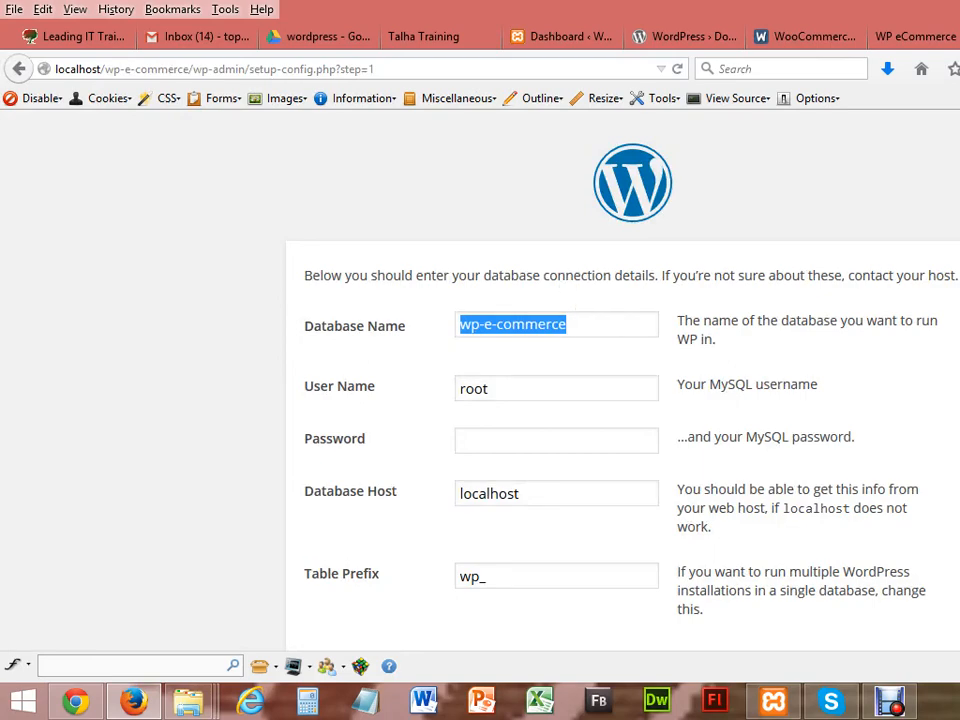
{"action": "key", "text": "ctrl+Tab"}
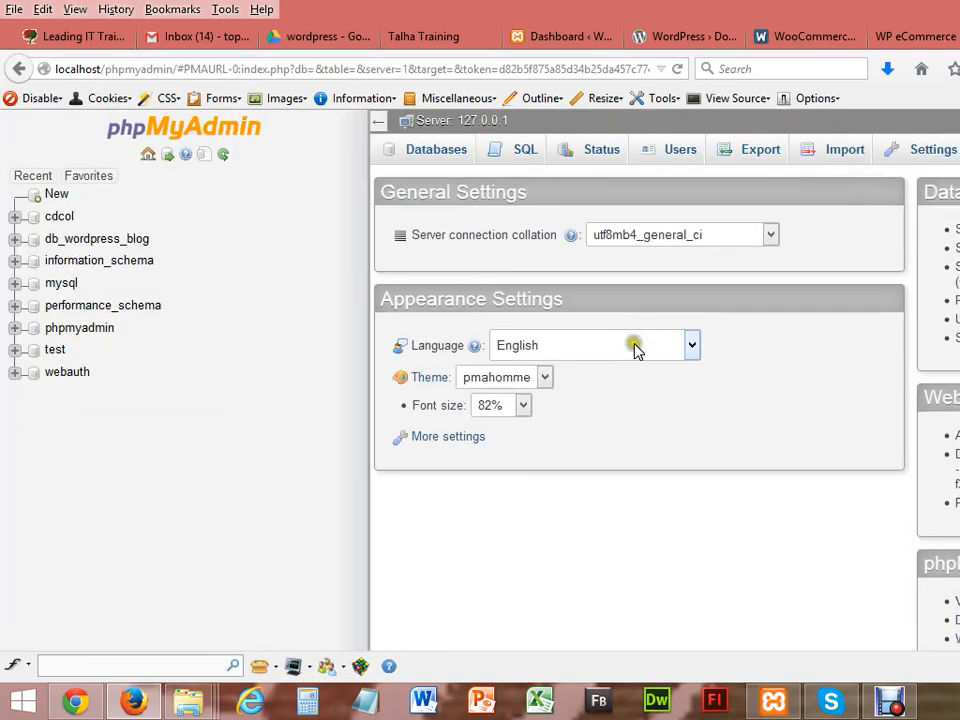
Step: Create the wp-e-commerce database with utf8_general_ci collation and refresh phpMyAdmin
{"action": "left_click", "coordinate": [435, 158]}
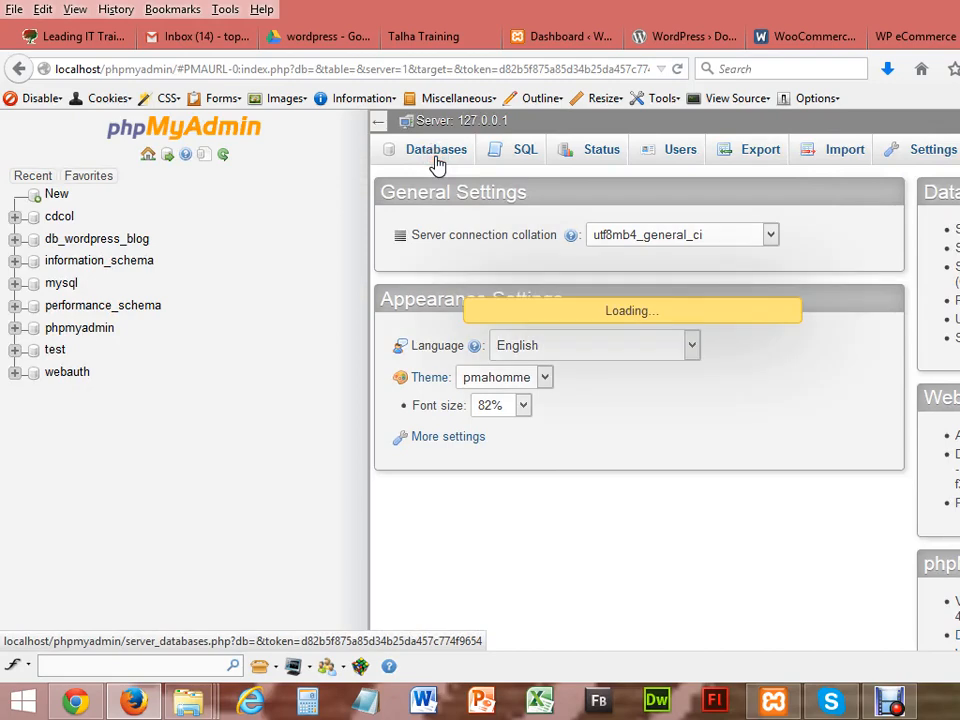
{"action": "left_click", "coordinate": [439, 290]}
{"action": "type", "text": "wp-e-commerce"}
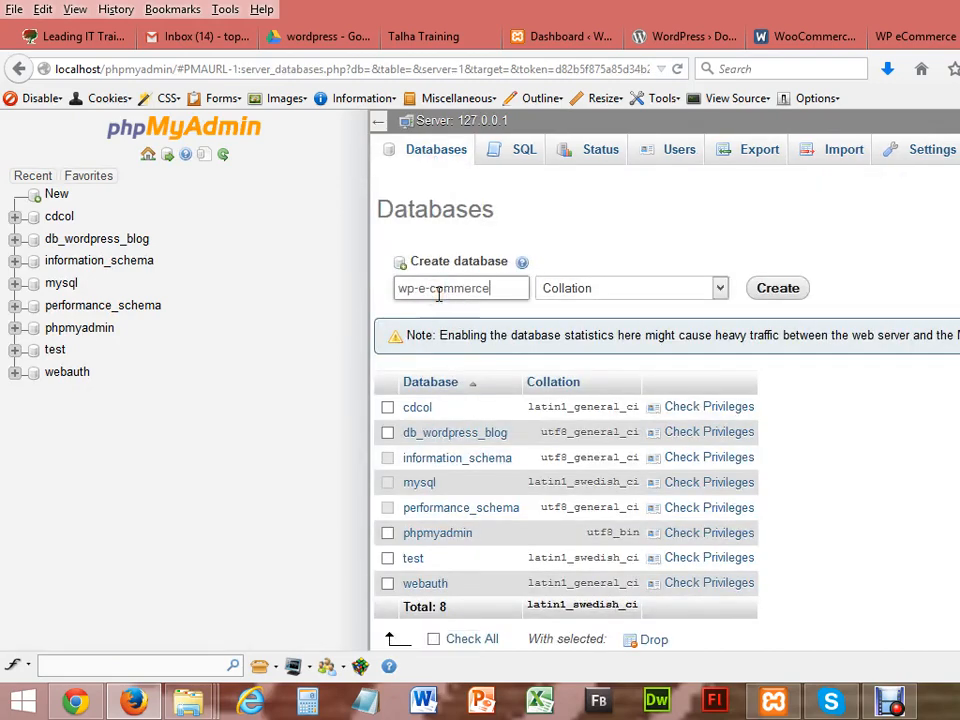
{"action": "left_click", "coordinate": [721, 288]}
{"action": "left_click_drag", "start_coordinate": [720, 320], "coordinate": [705, 542]}
{"action": "left_click", "coordinate": [620, 377]}
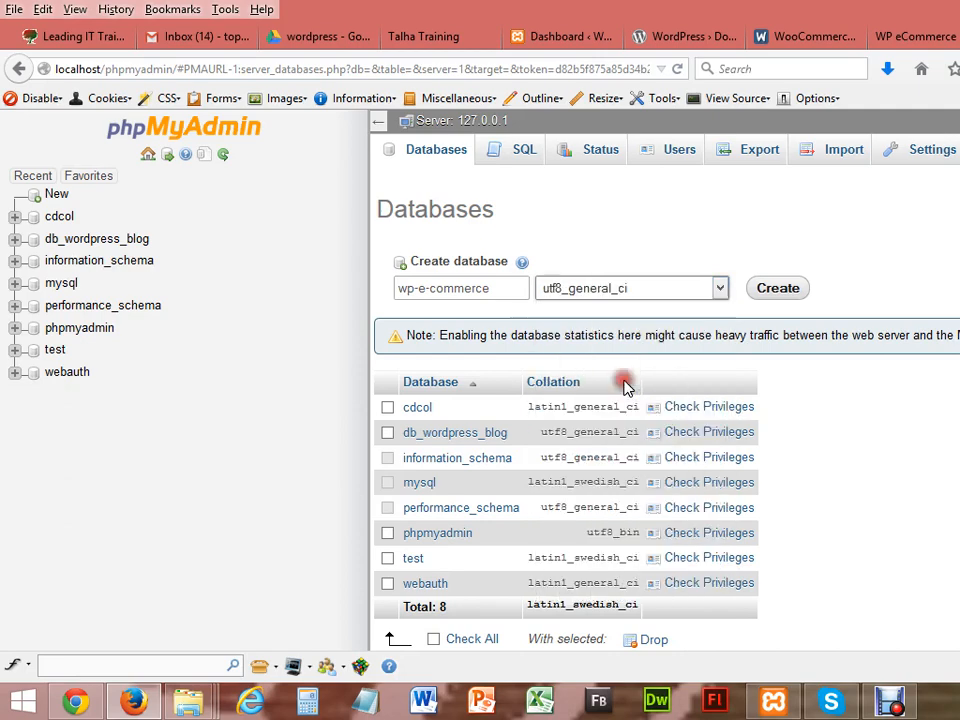
{"action": "left_click", "coordinate": [784, 297]}
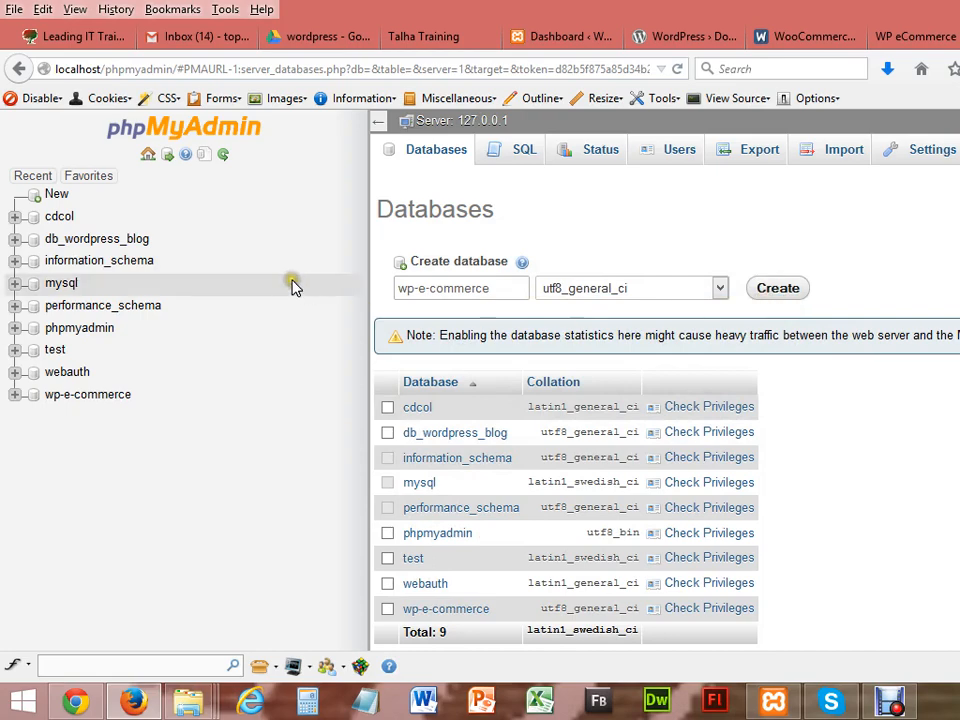
{"action": "left_click", "coordinate": [149, 156]}
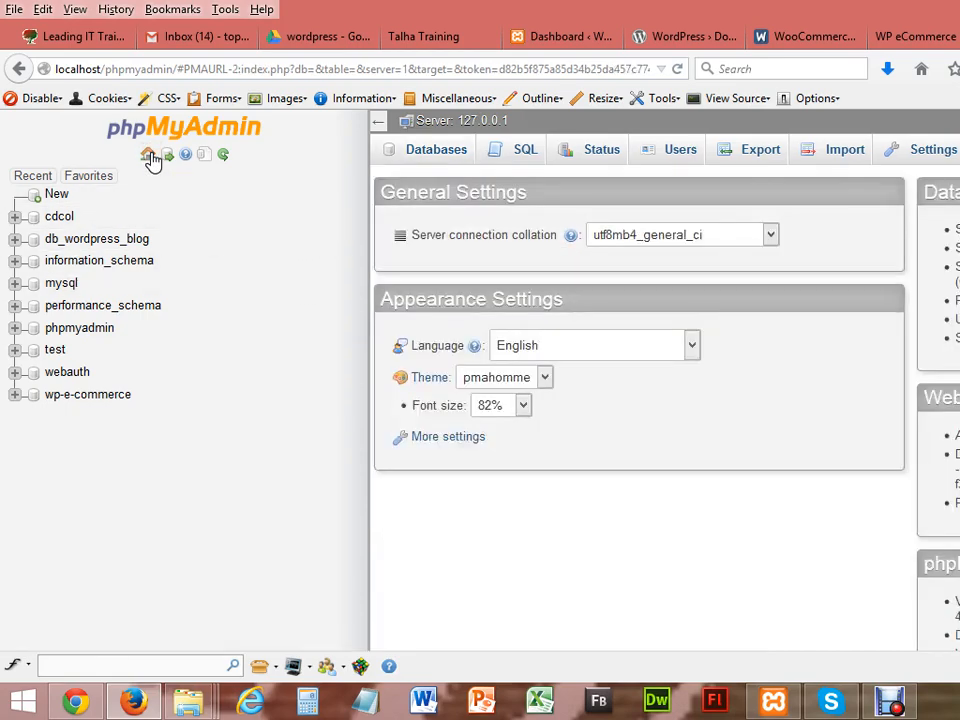
{"action": "left_click", "coordinate": [149, 157]}
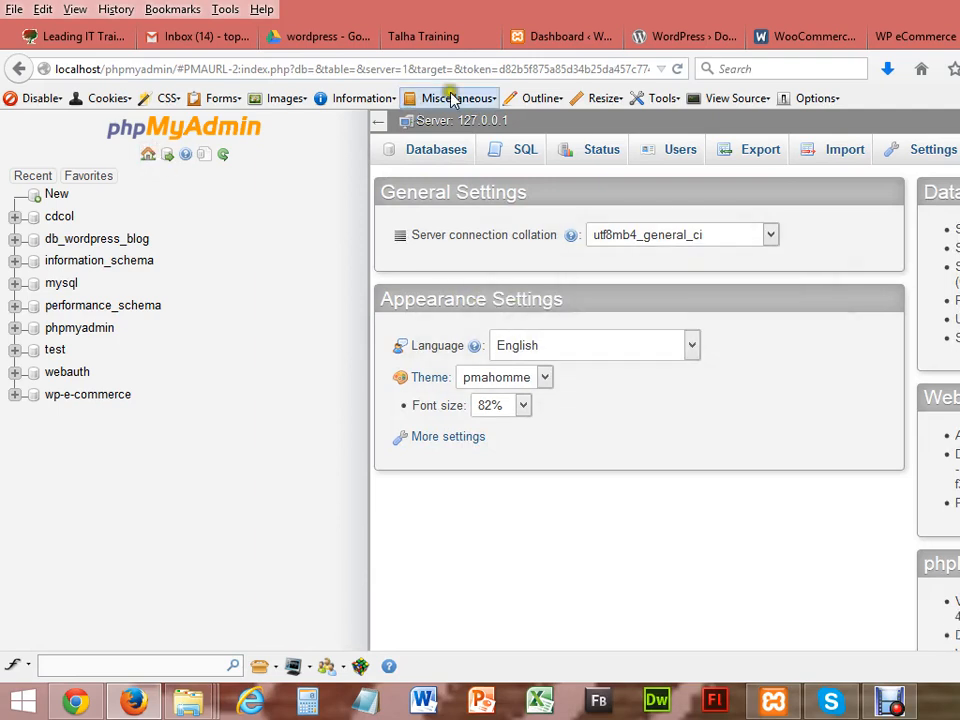
{"action": "left_click", "coordinate": [674, 71]}
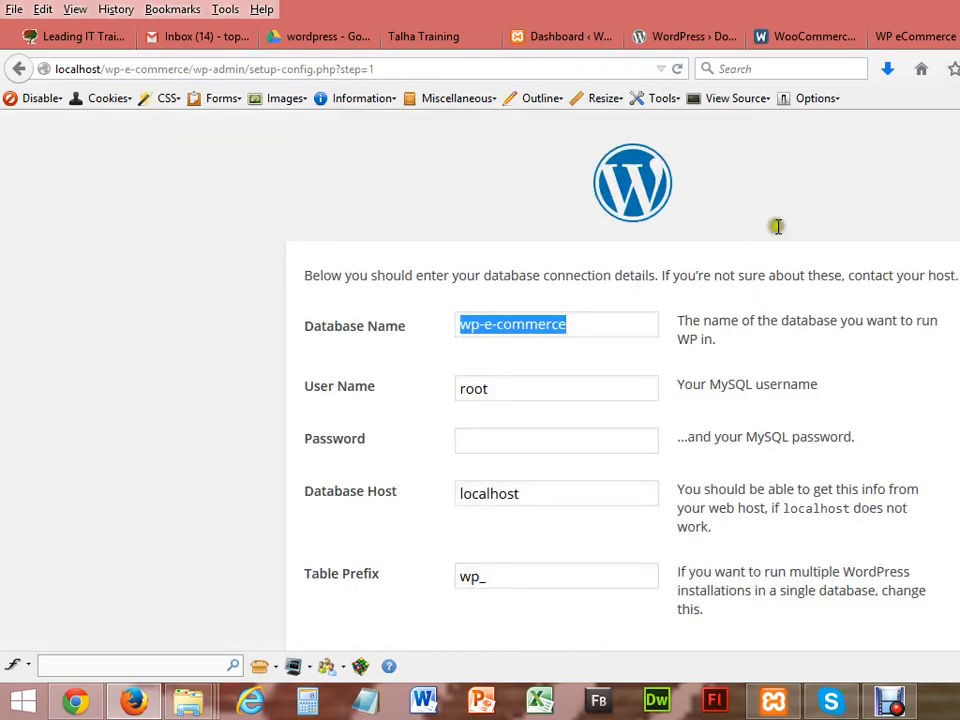
Step: Submit the wp-e-commerce database connection details and run the WordPress installation
{"action": "scroll", "coordinate": [623, 400], "scroll_direction": "down", "scroll_amount": 2}
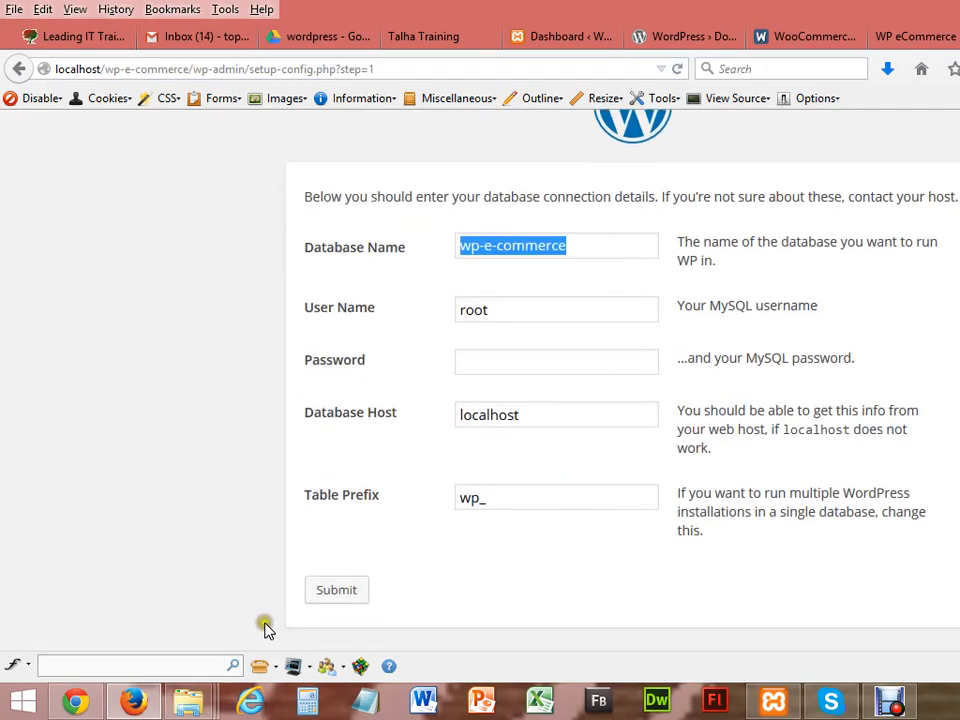
{"action": "left_click", "coordinate": [334, 592]}
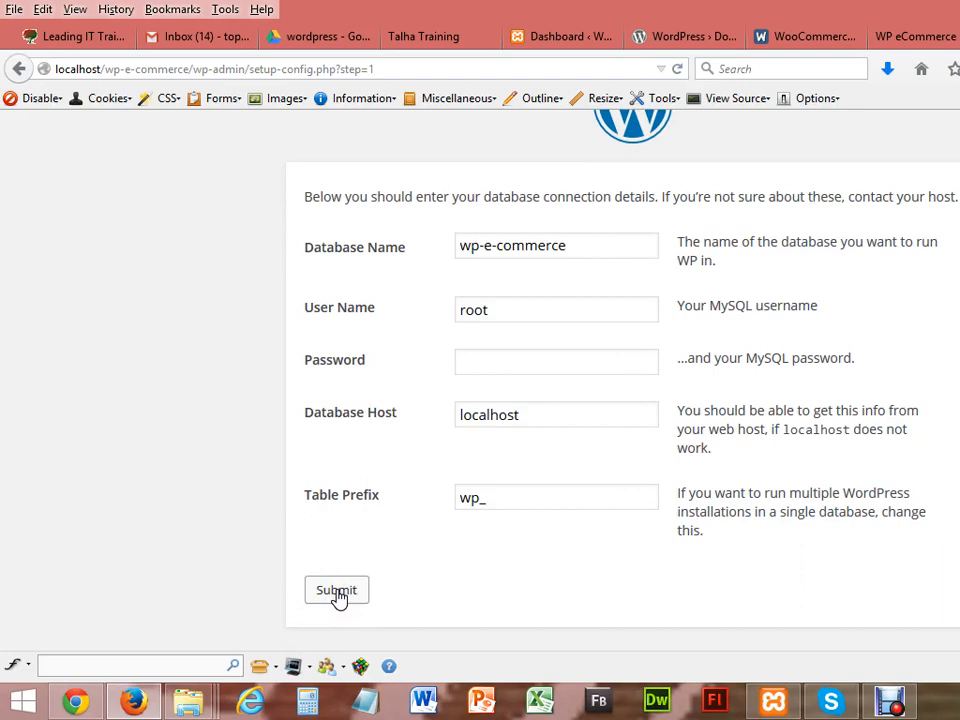
{"action": "left_click", "coordinate": [337, 592]}
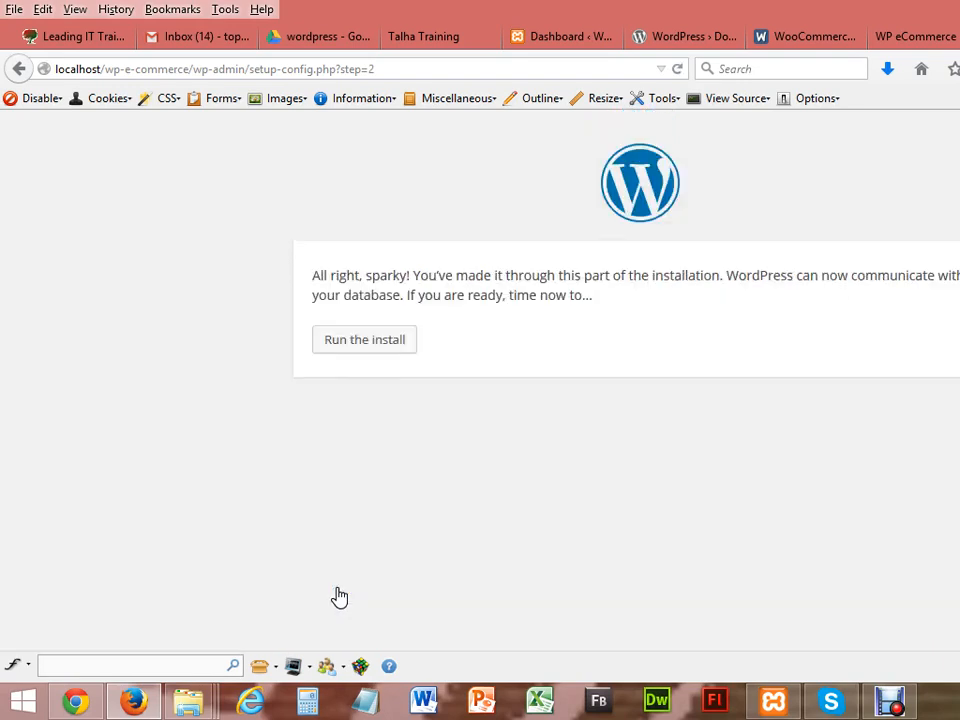
{"action": "left_click", "coordinate": [379, 352]}
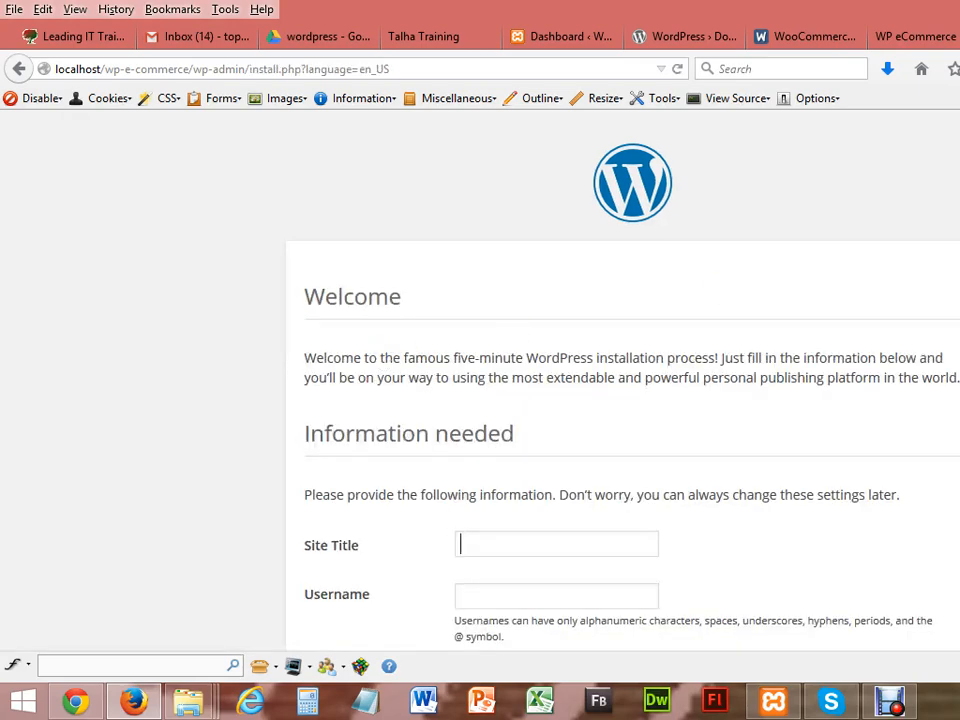
Step: Enter the site title WP Ecommerce and the username admin
{"action": "scroll", "coordinate": [623, 380], "scroll_direction": "down", "scroll_amount": 3}
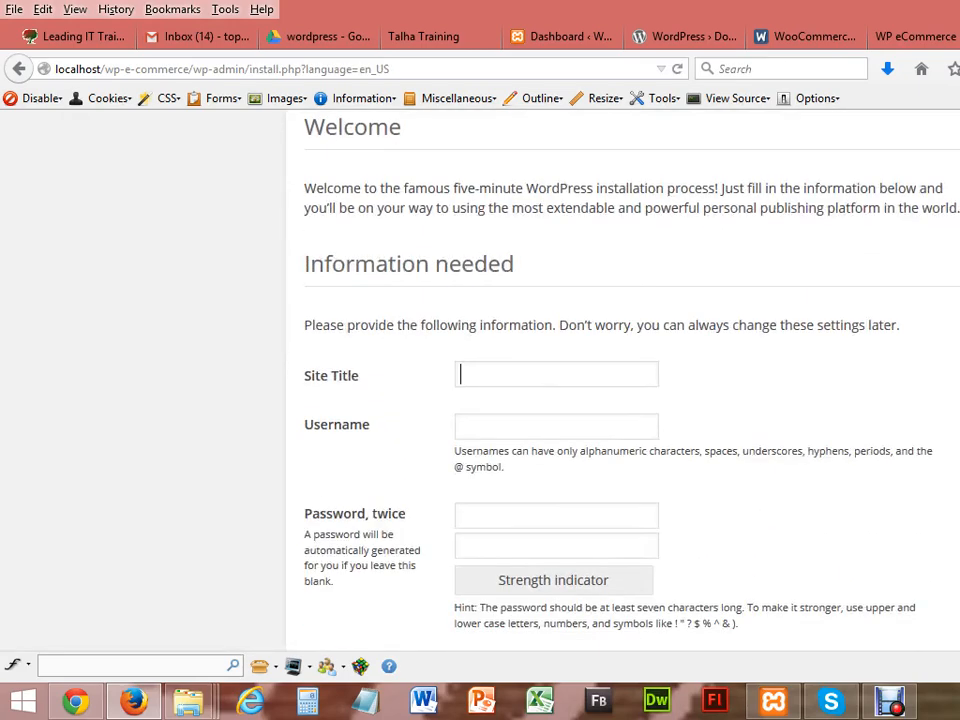
{"action": "type", "text": "E"}
{"action": "key", "text": "BackSpace"}
{"action": "type", "text": "WP Ecommerce"}
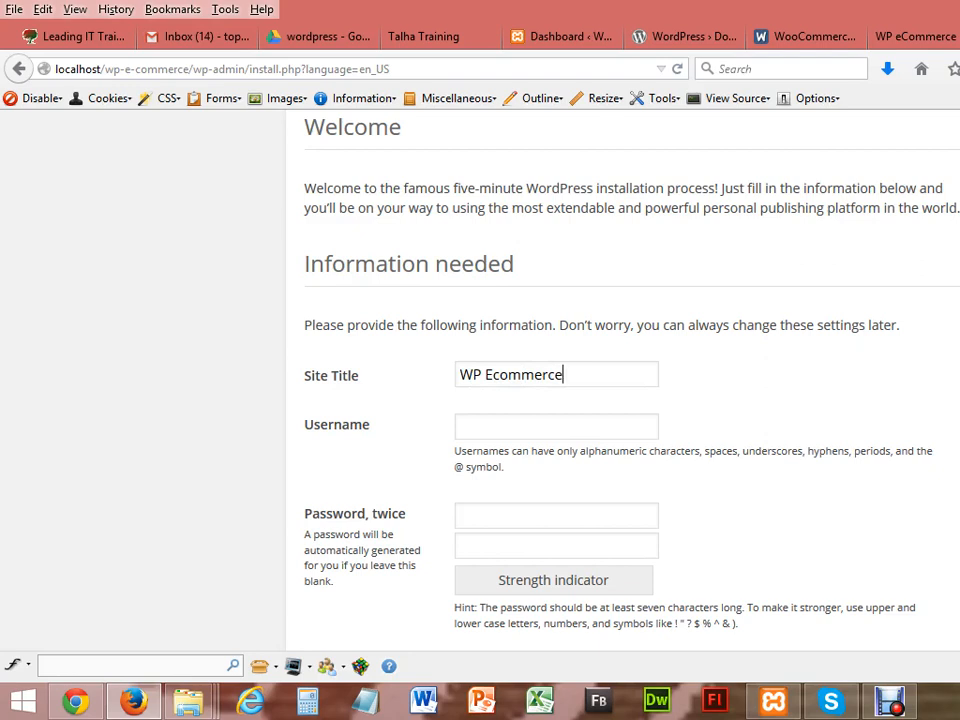
{"action": "left_click", "coordinate": [623, 436]}
{"action": "type", "text": "admin"}
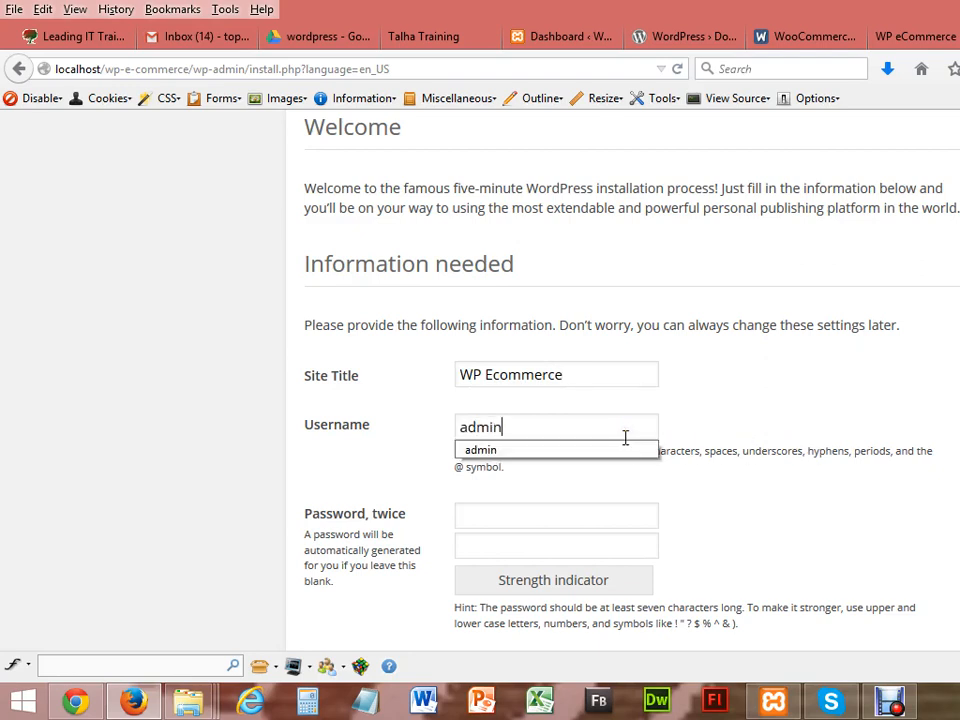
{"action": "key", "text": "Tab"}
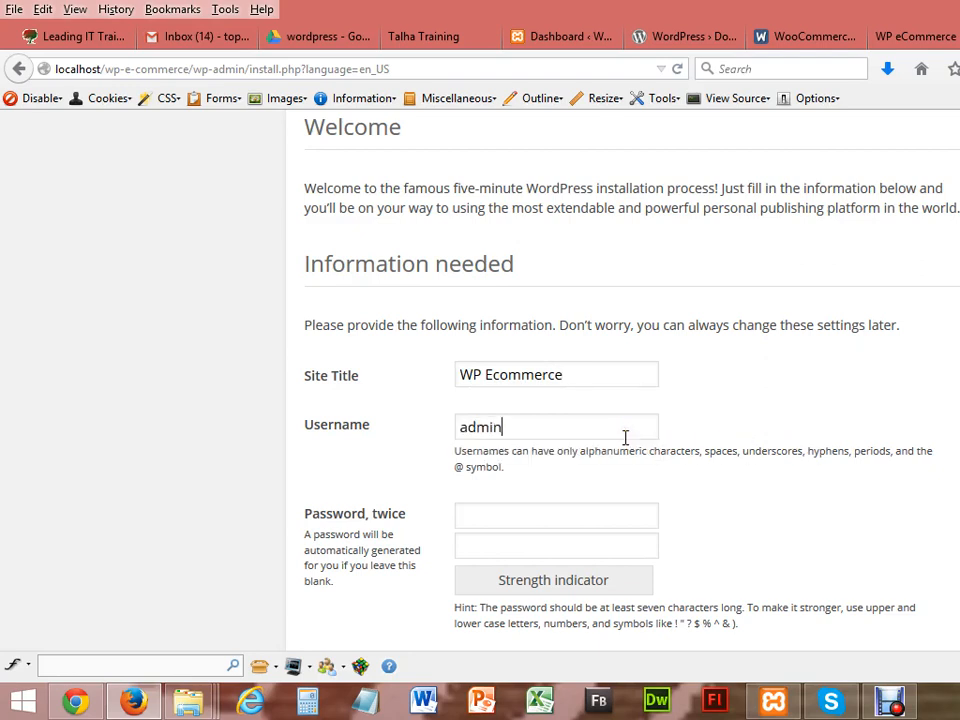
Step: Set the admin password, re-entering it correctly in both password fields
{"action": "type", "text": "12345"}
{"action": "key", "text": "Tab"}
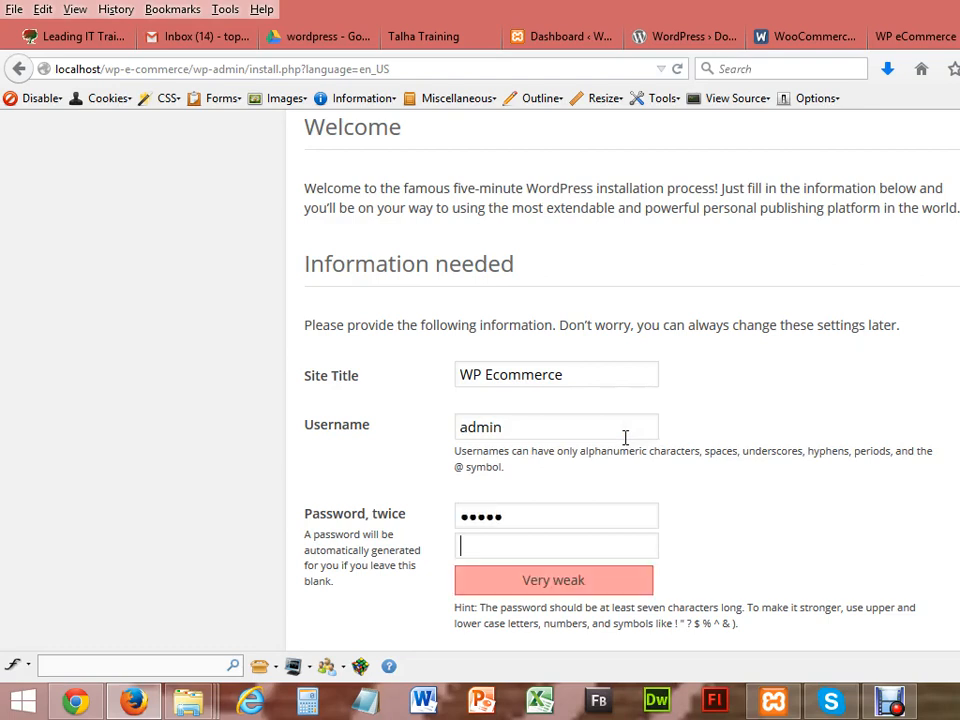
{"action": "type", "text": "1234"}
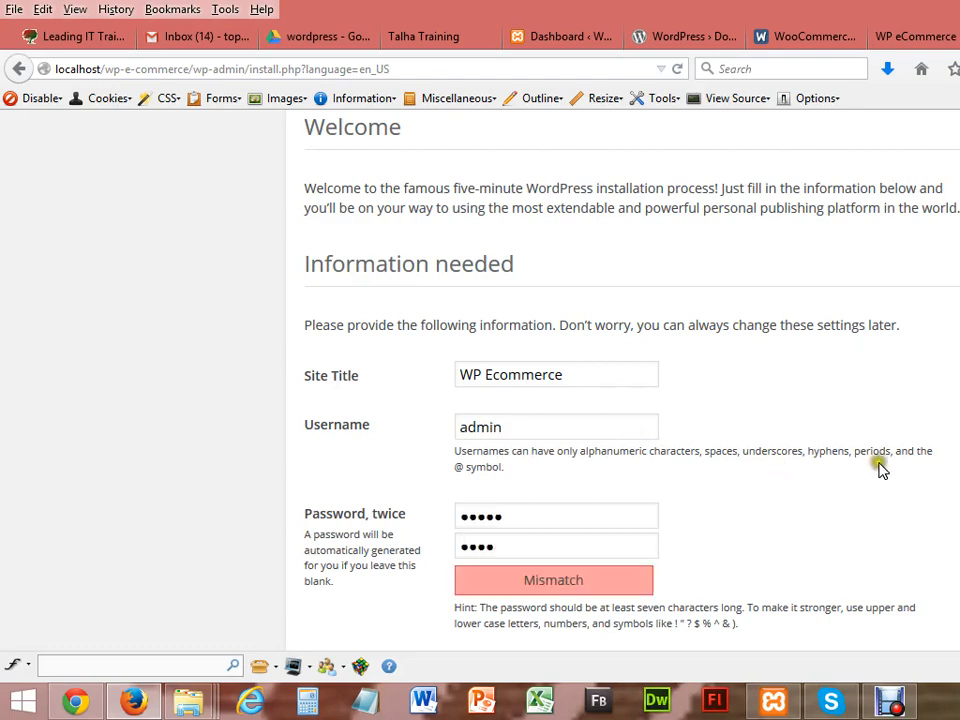
{"action": "key", "text": "BackSpace"}
{"action": "key", "text": "BackSpace"}
{"action": "key", "text": "BackSpace"}
{"action": "key", "text": "BackSpace"}
{"action": "type", "text": "12345"}
{"action": "left_click", "coordinate": [574, 516]}
{"action": "key", "text": "BackSpace"}
{"action": "key", "text": "BackSpace"}
{"action": "key", "text": "BackSpace"}
{"action": "key", "text": "BackSpace"}
{"action": "key", "text": "BackSpace"}
{"action": "type", "text": "12345"}
Step: Fill in the admin e-mail from the saved suggestions and install WordPress
{"action": "scroll", "coordinate": [779, 447], "scroll_direction": "down", "scroll_amount": 4}
{"action": "left_click_drag", "start_coordinate": [606, 423], "coordinate": [565, 485]}
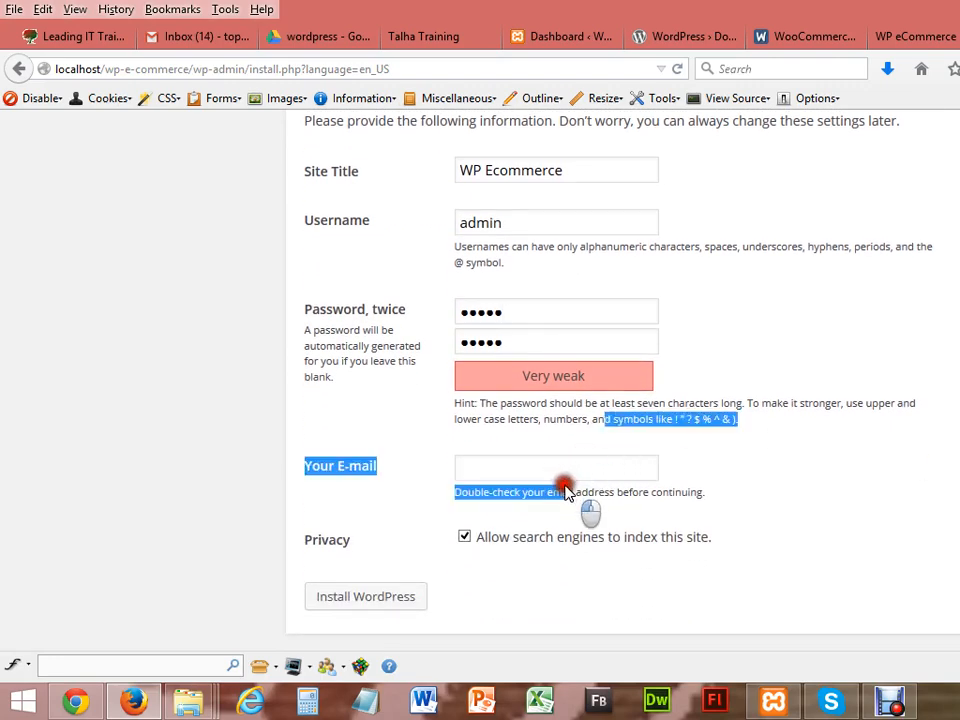
{"action": "double_click", "coordinate": [567, 469]}
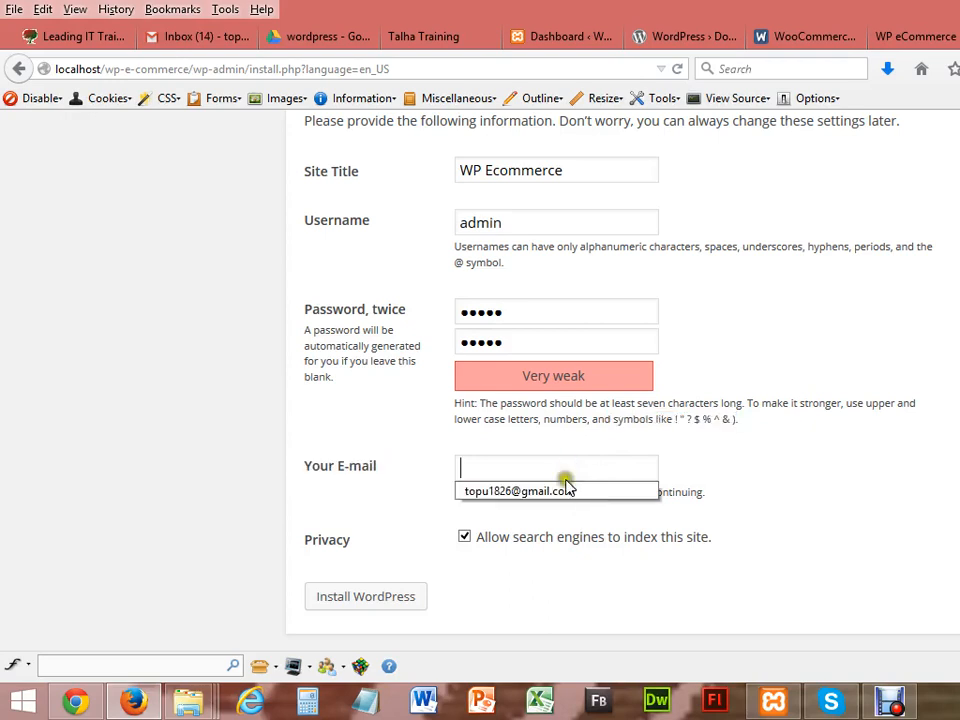
{"action": "left_click", "coordinate": [566, 491]}
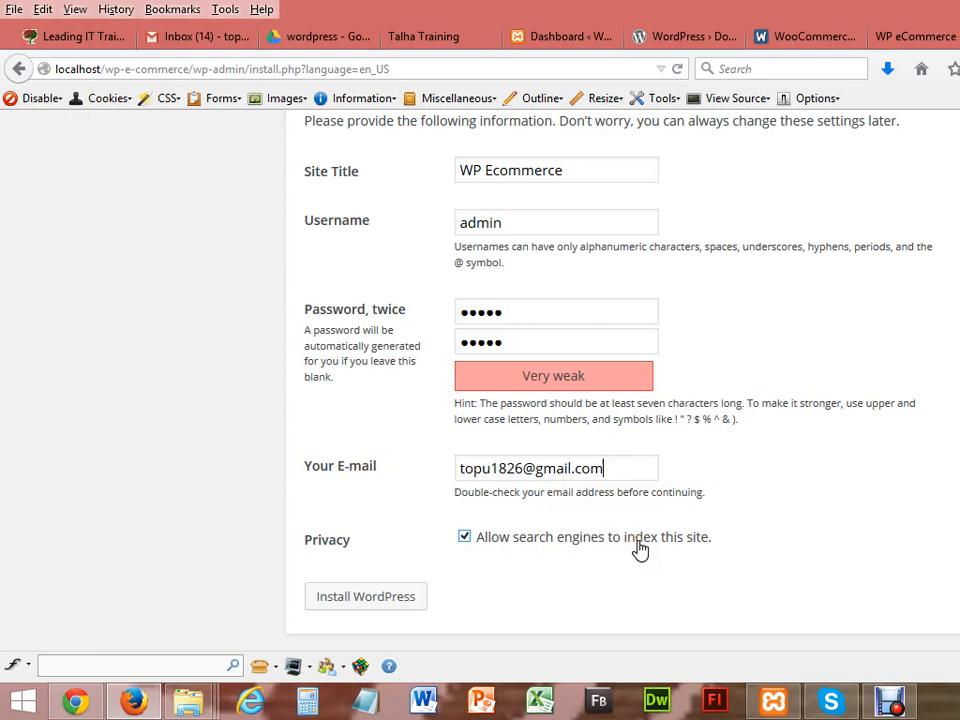
{"action": "left_click", "coordinate": [349, 594]}
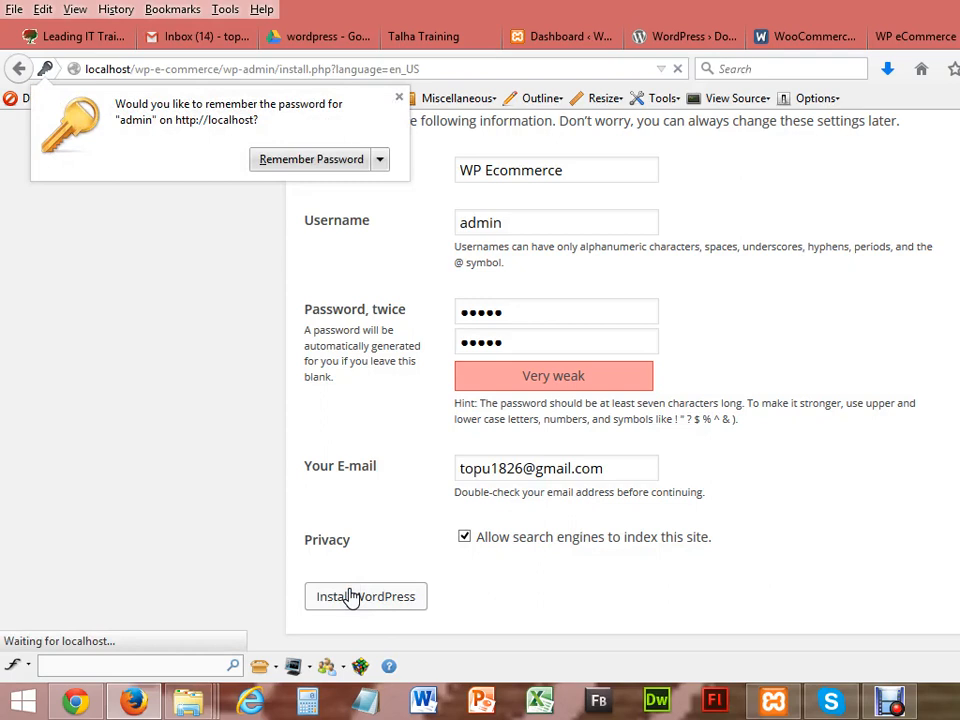
Step: Dismiss the save-password prompt, log in as admin with the account password, and close the old Dashboard tab
{"action": "left_click", "coordinate": [400, 97]}
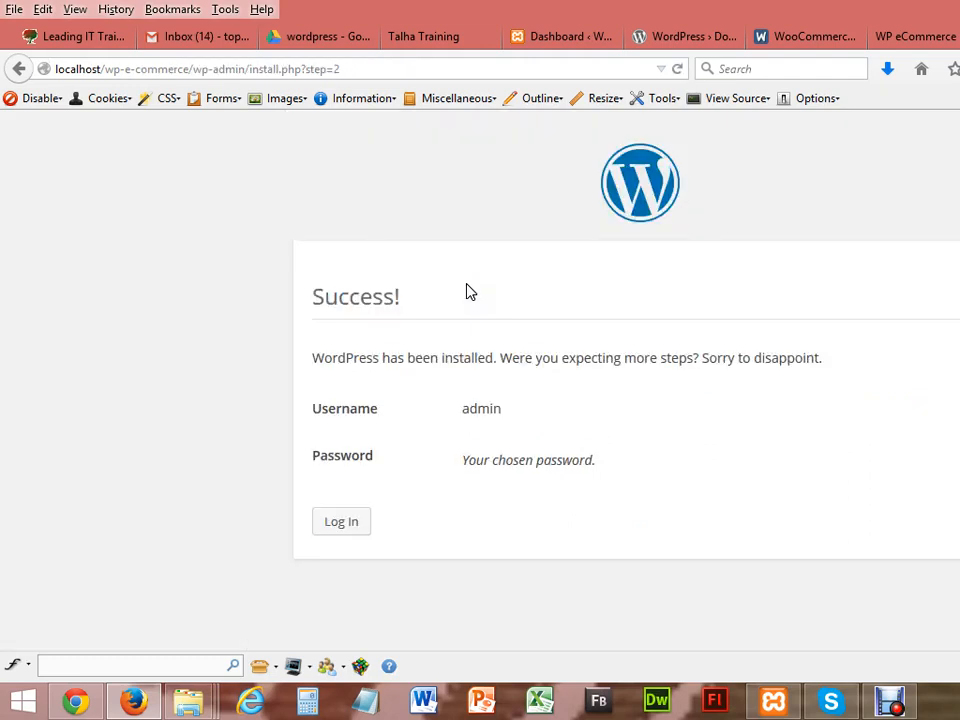
{"action": "left_click", "coordinate": [339, 531]}
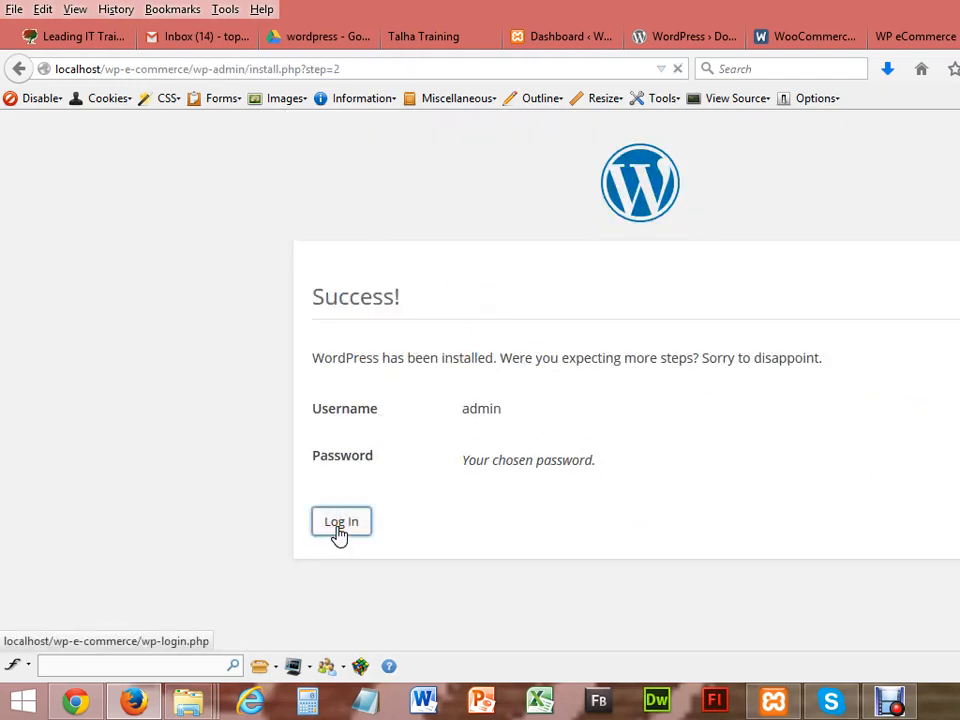
{"action": "type", "text": "ADMIN"}
{"action": "key", "text": "BackSpace"}
{"action": "key", "text": "BackSpace"}
{"action": "key", "text": "BackSpace"}
{"action": "key", "text": "BackSpace"}
{"action": "key", "text": "BackSpace"}
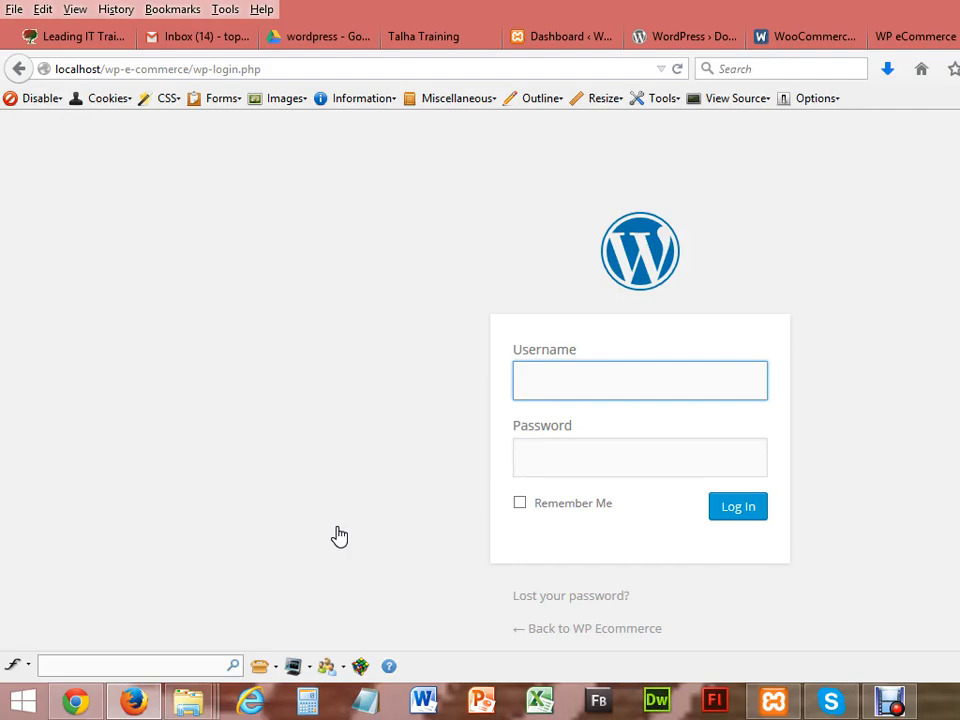
{"action": "type", "text": "ADMI"}
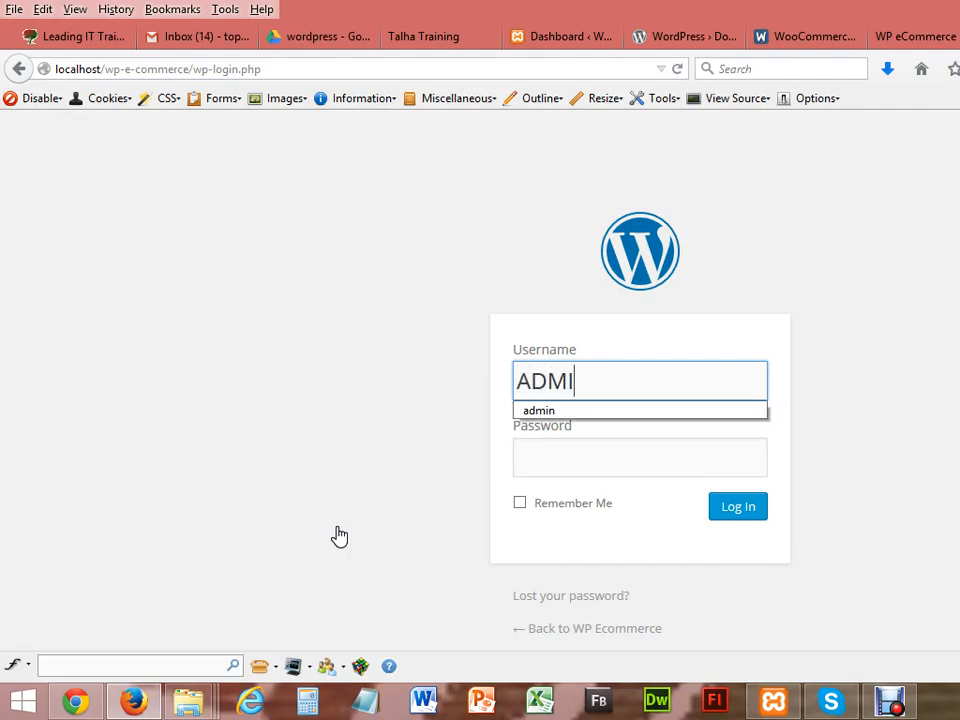
{"action": "type", "text": "N"}
{"action": "key", "text": "Tab"}
{"action": "type", "text": "1234"}
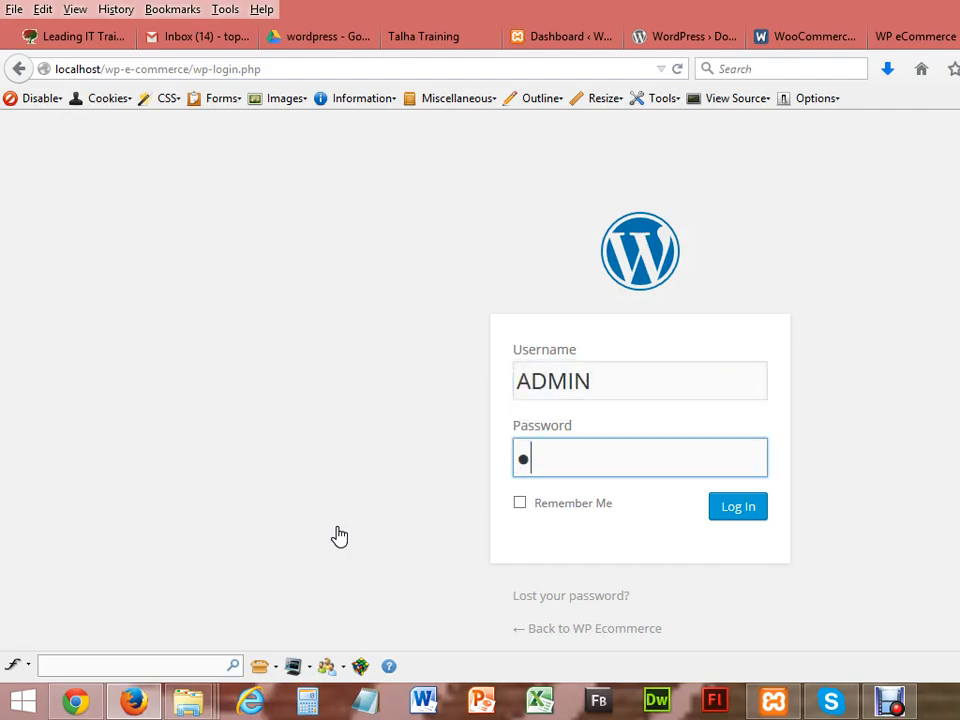
{"action": "type", "text": "5"}
{"action": "left_click", "coordinate": [744, 512]}
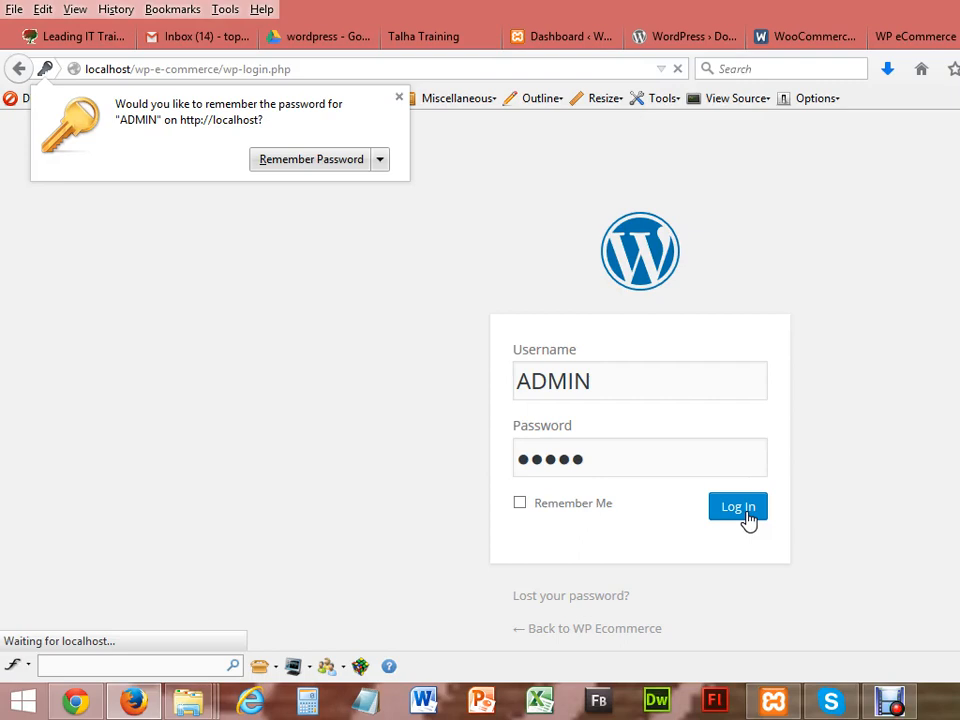
{"action": "left_click", "coordinate": [603, 36]}
{"action": "left_click", "coordinate": [606, 38]}
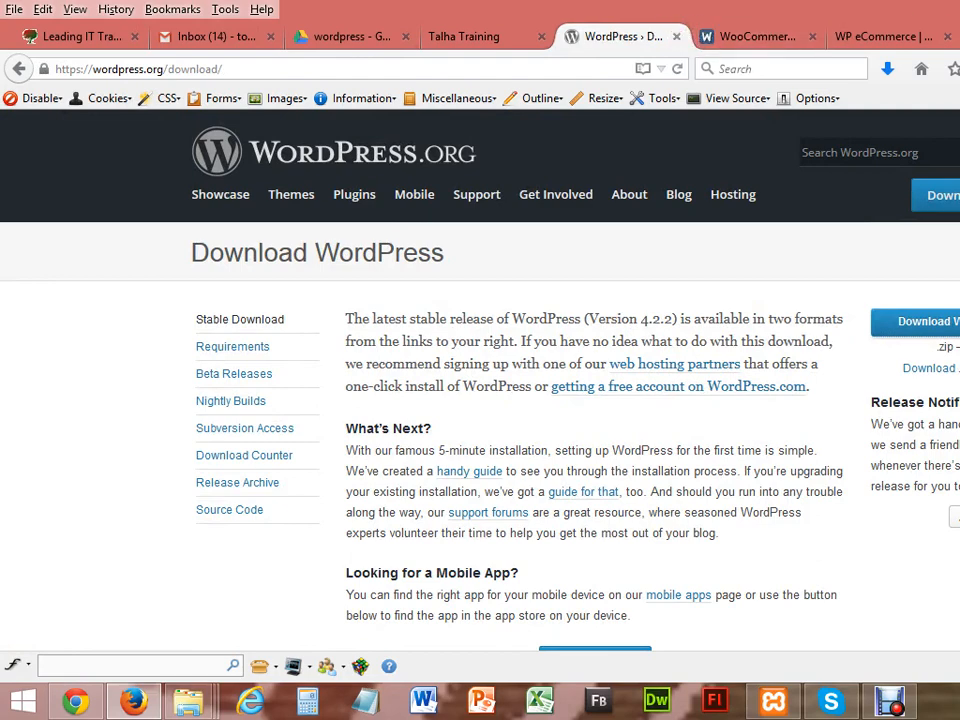
Step: Load the localhost/wp-e-commerce front page in Chrome using the dashboard address, then return to Firefox
{"action": "left_click", "coordinate": [958, 37]}
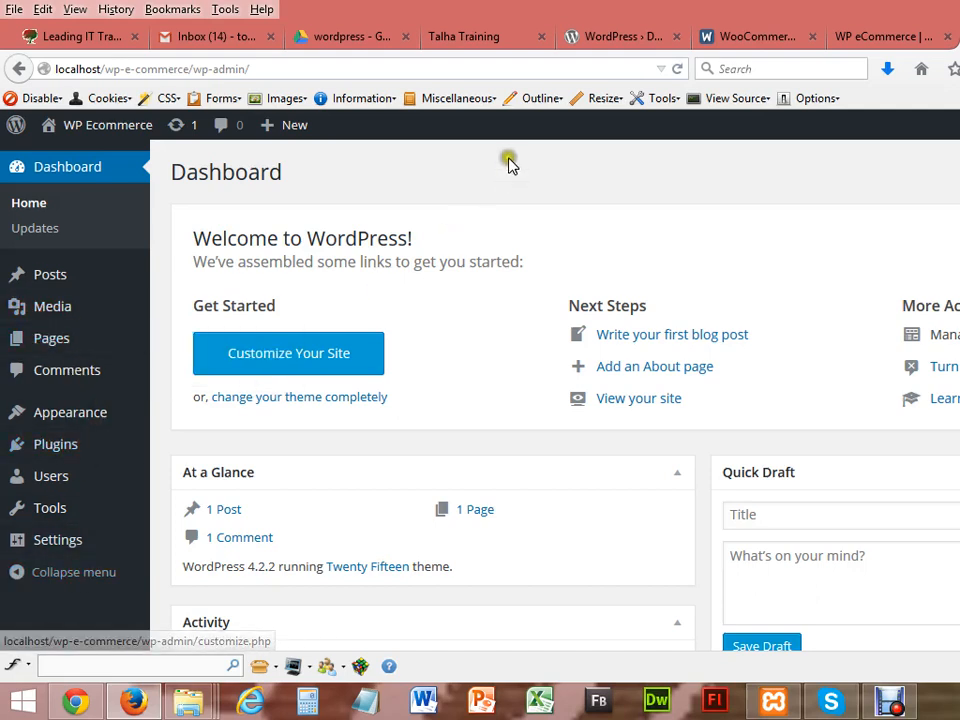
{"action": "left_click", "coordinate": [270, 72]}
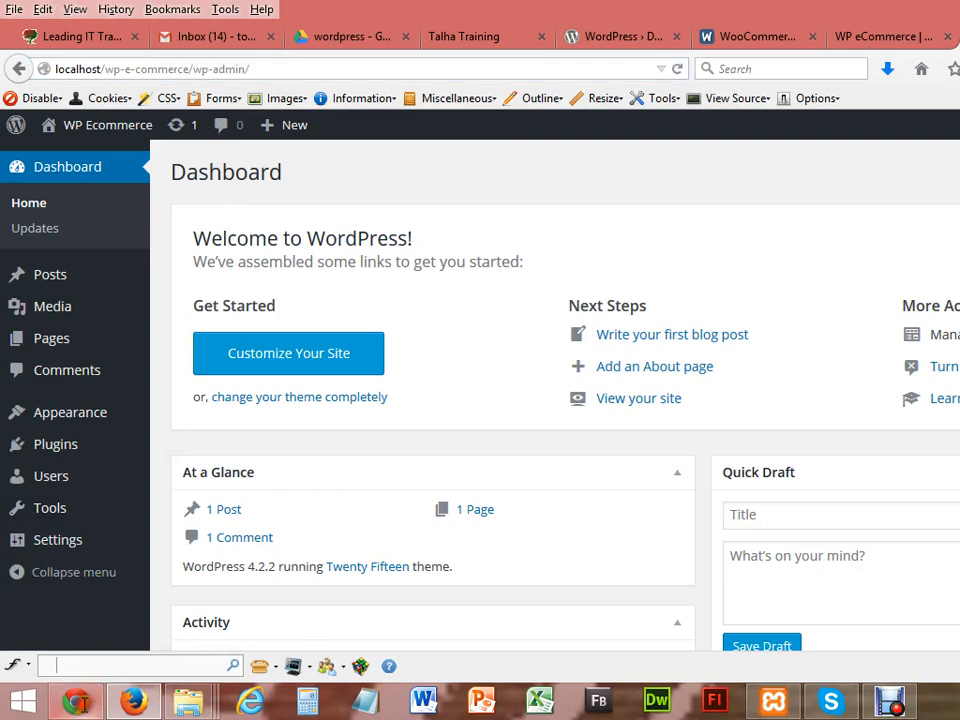
{"action": "left_click", "coordinate": [75, 701]}
{"action": "left_click", "coordinate": [300, 40]}
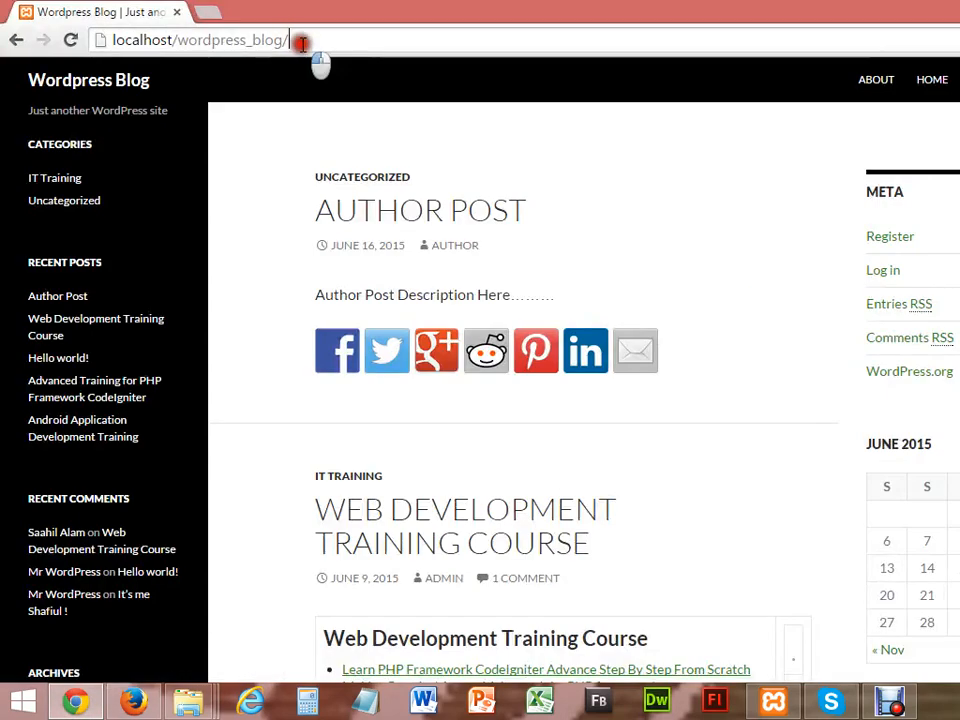
{"action": "type", "text": "http://localhost/wp-e-commerce/wp-admin/"}
{"action": "key", "text": "BackSpace"}
{"action": "key", "text": "BackSpace"}
{"action": "key", "text": "BackSpace"}
{"action": "key", "text": "BackSpace"}
{"action": "key", "text": "BackSpace"}
{"action": "key", "text": "BackSpace"}
{"action": "key", "text": "BackSpace"}
{"action": "key", "text": "BackSpace"}
{"action": "key", "text": "BackSpace"}
{"action": "key", "text": "BackSpace"}
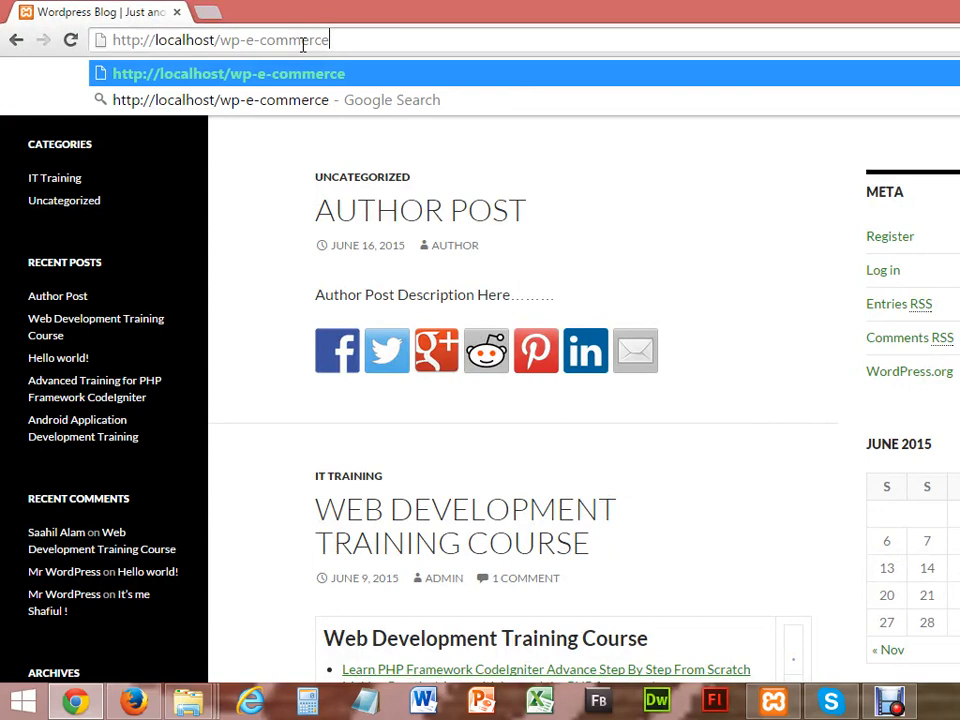
{"action": "key", "text": "Return"}
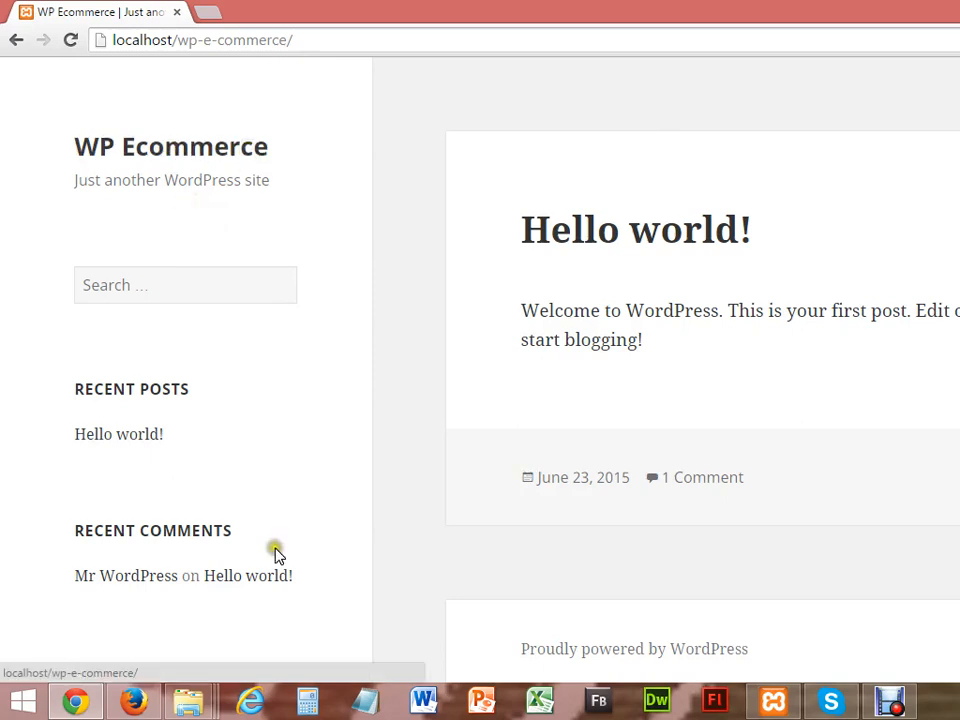
{"action": "left_click", "coordinate": [135, 700]}
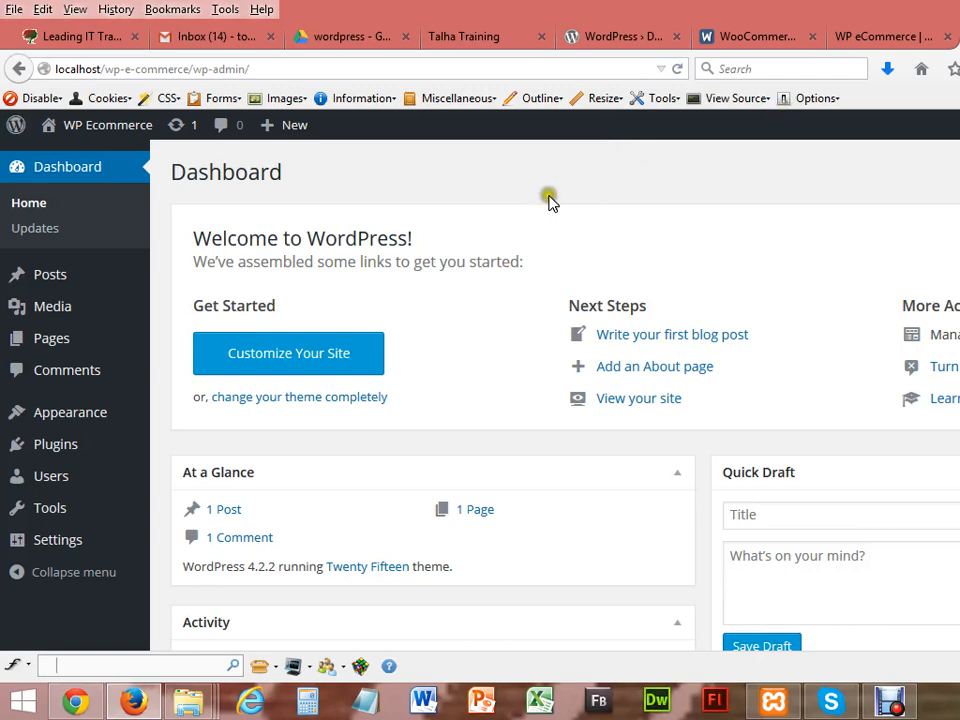
Step: Go from Plugins > Installed Plugins to Add New and choose Upload Plugin
{"action": "left_click", "coordinate": [44, 455]}
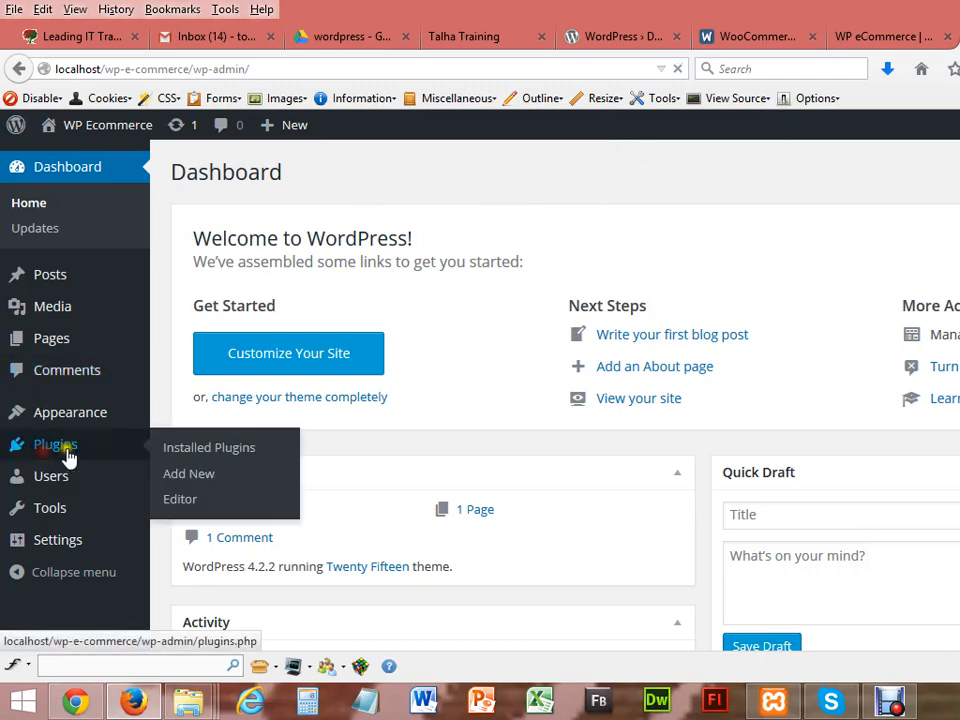
{"action": "left_click", "coordinate": [183, 455]}
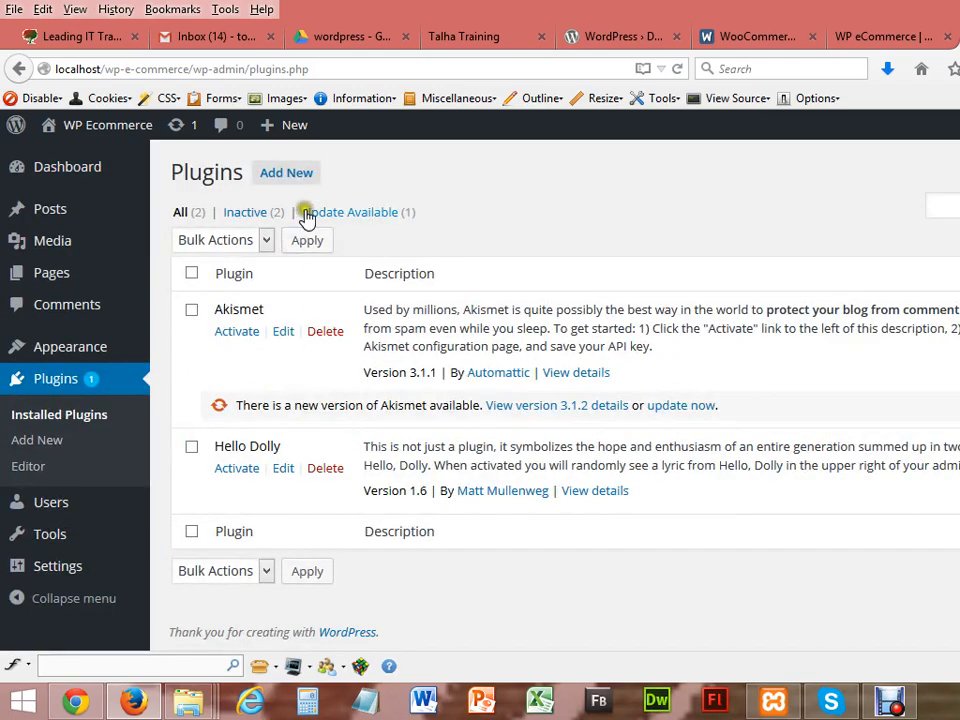
{"action": "left_click", "coordinate": [296, 176]}
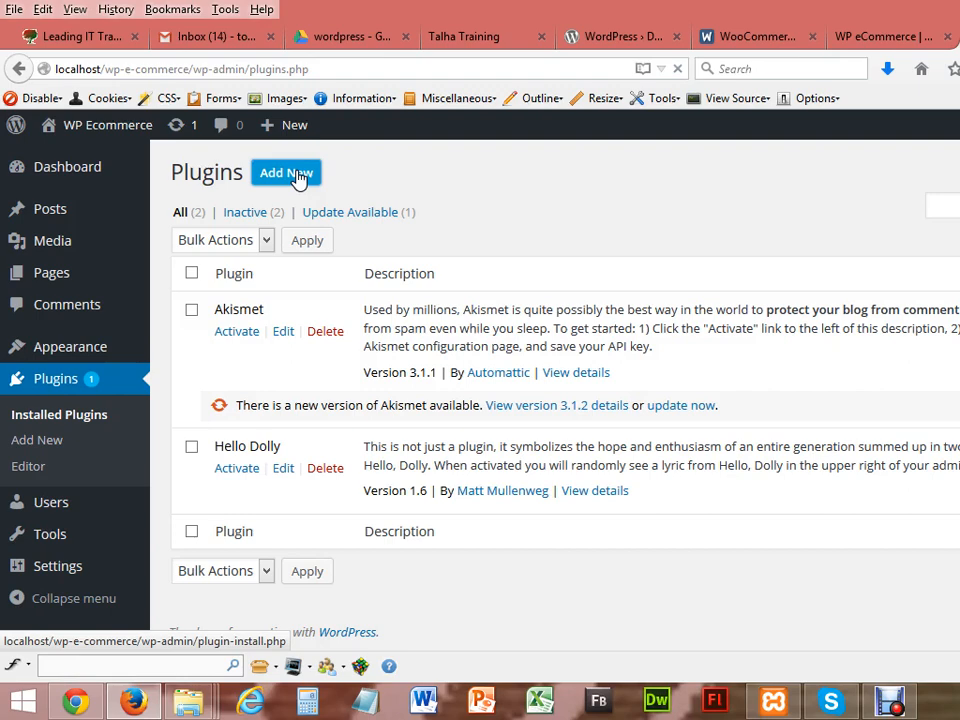
{"action": "left_click", "coordinate": [296, 176]}
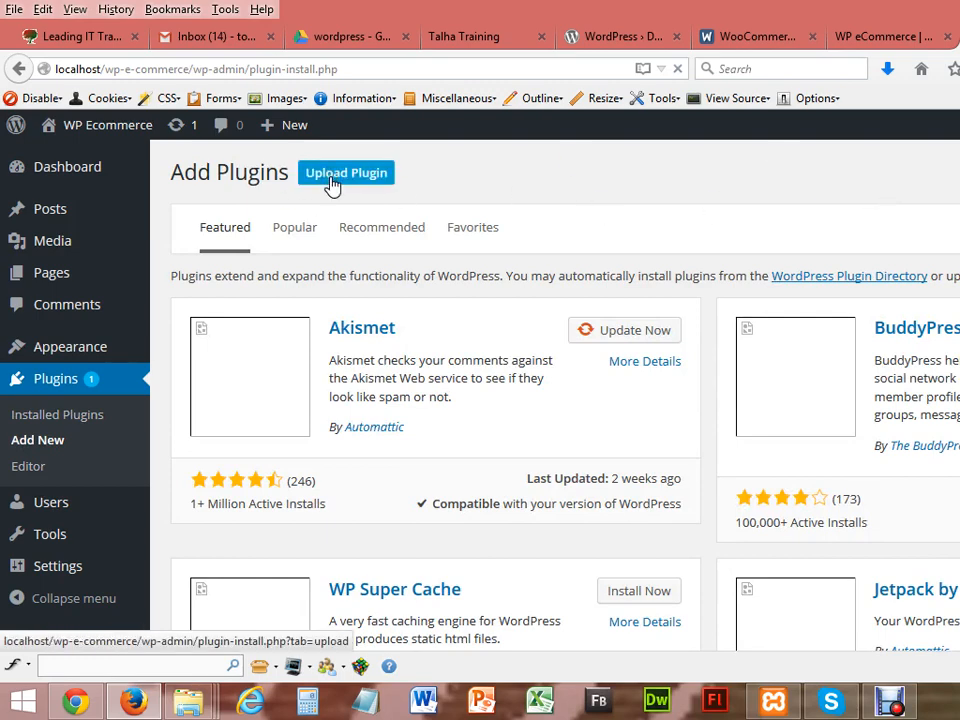
{"action": "left_click", "coordinate": [332, 184]}
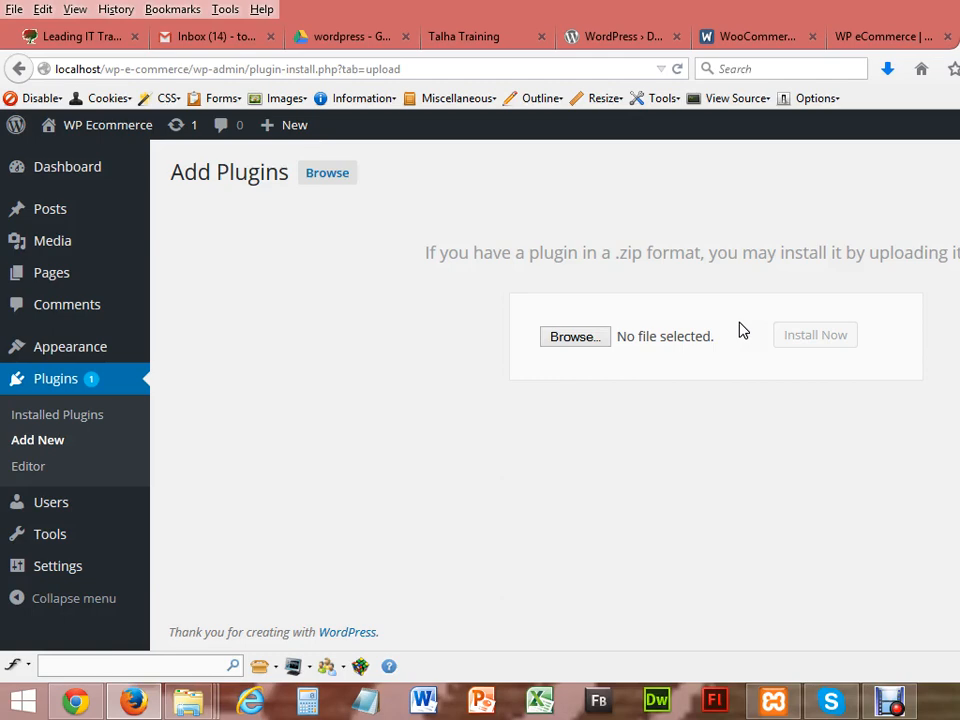
Step: Choose woocommerce.zip from the Downloads folder and install it
{"action": "left_click", "coordinate": [585, 337]}
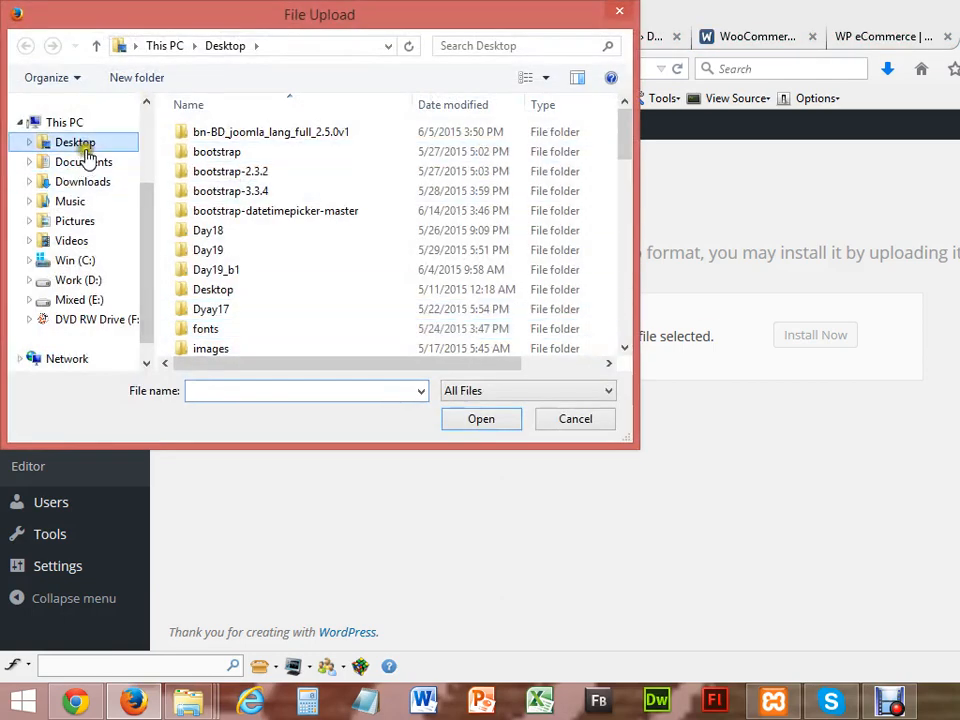
{"action": "left_click", "coordinate": [62, 182]}
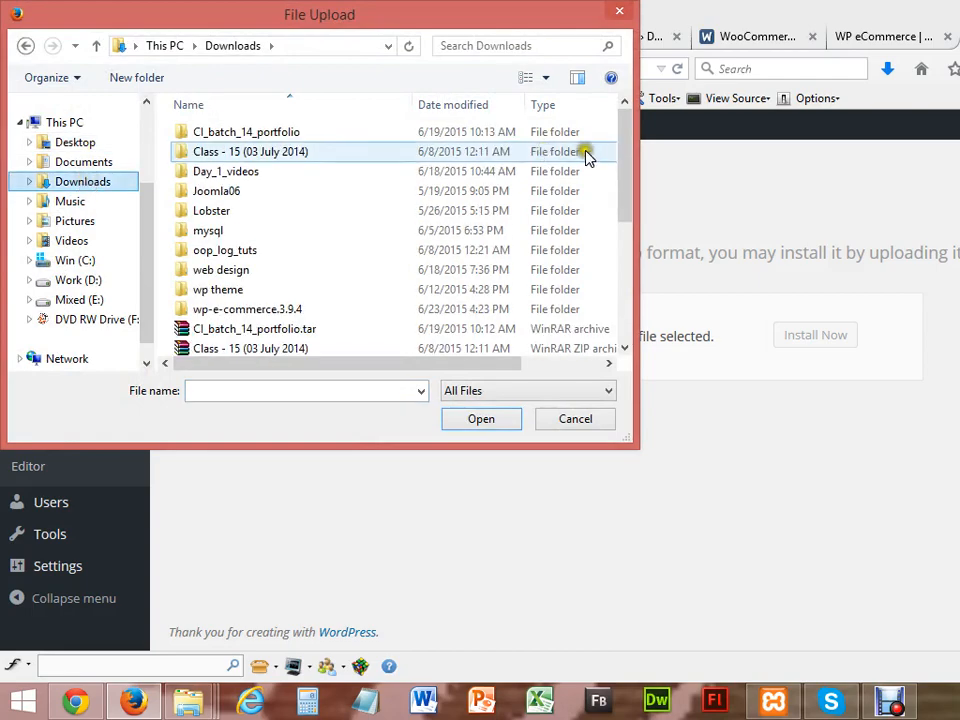
{"action": "left_click_drag", "start_coordinate": [619, 184], "coordinate": [624, 335]}
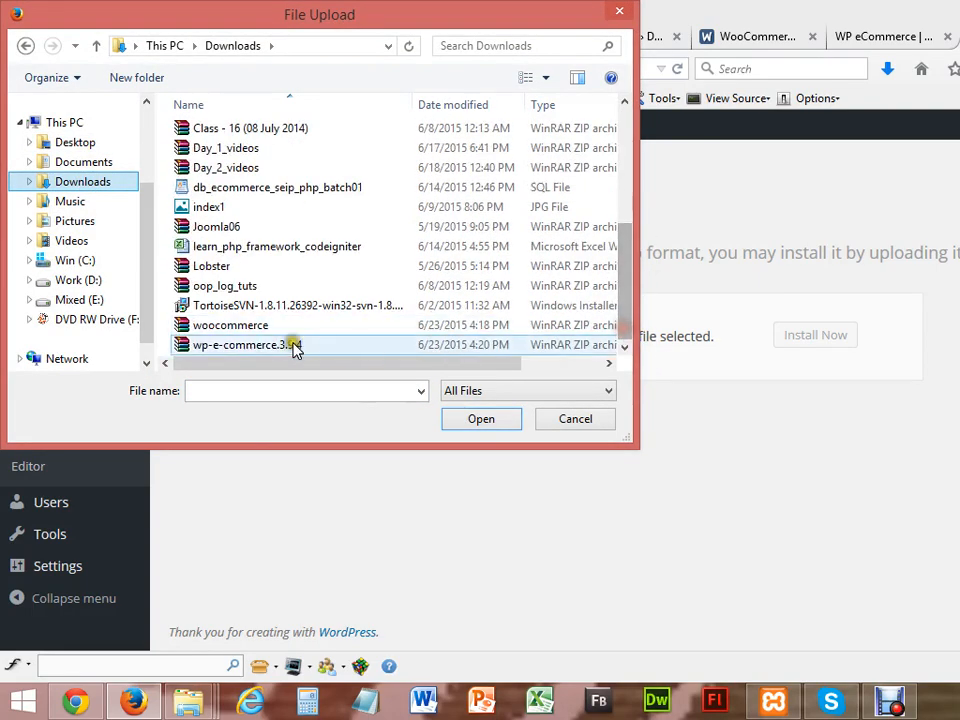
{"action": "double_click", "coordinate": [253, 327]}
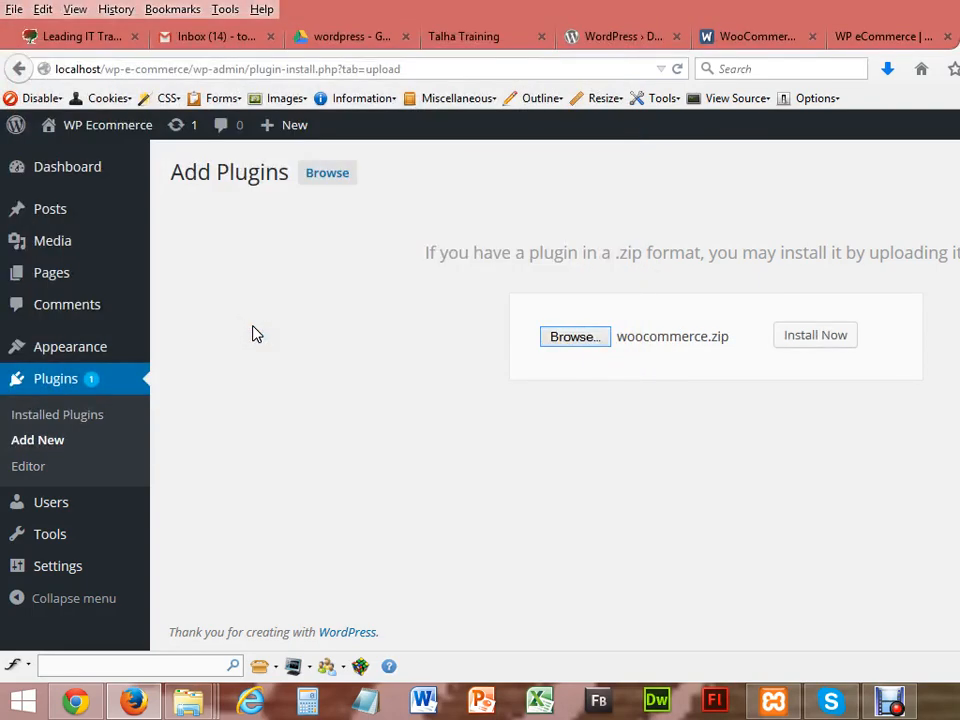
{"action": "left_click", "coordinate": [800, 342]}
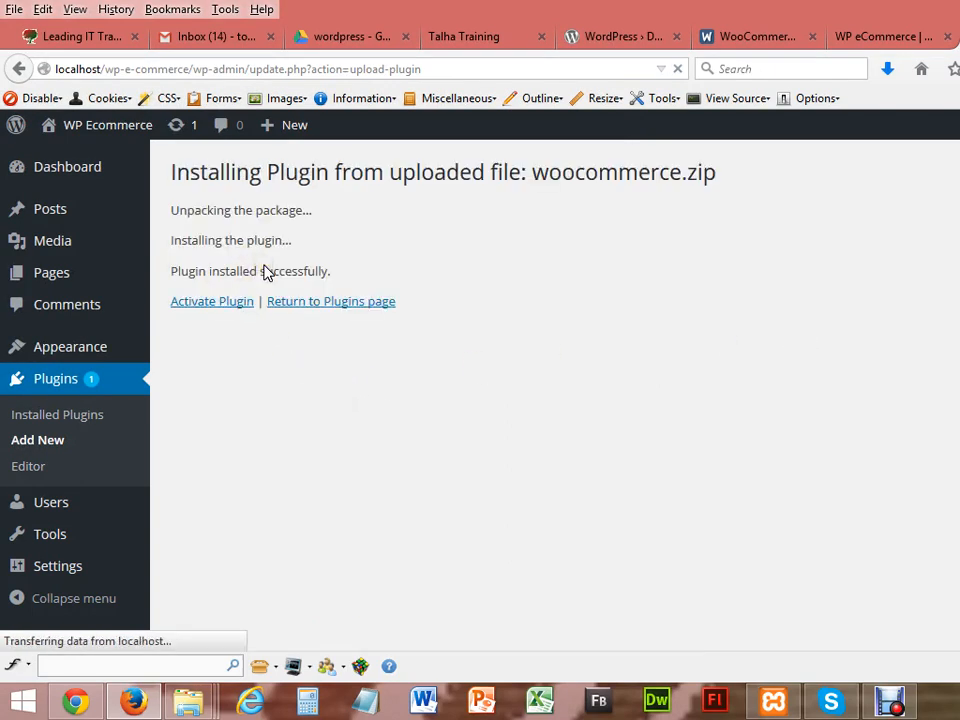
Step: Activate WooCommerce and look over the new WooCommerce and Products sidebar menus
{"action": "left_click", "coordinate": [214, 304]}
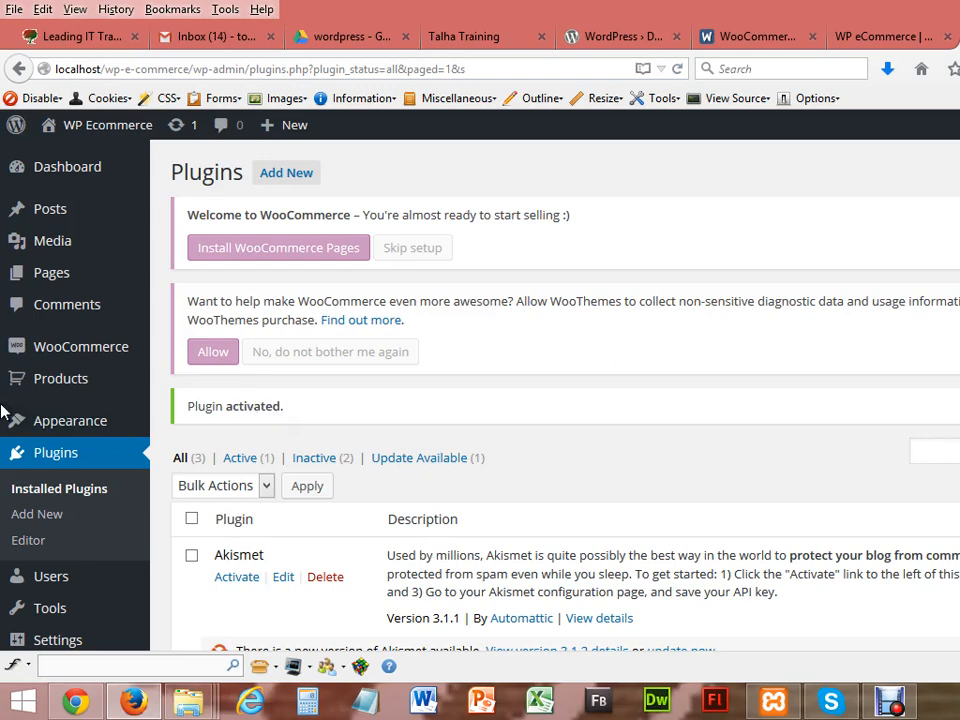
{"action": "mouse_move", "coordinate": [66, 340]}
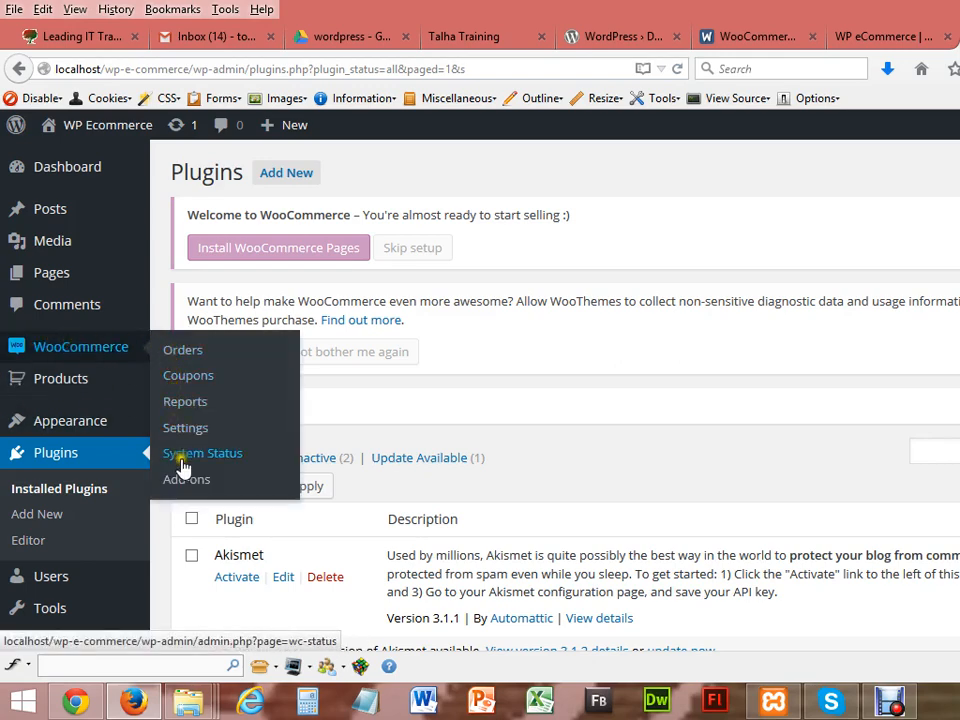
{"action": "mouse_move", "coordinate": [57, 379]}
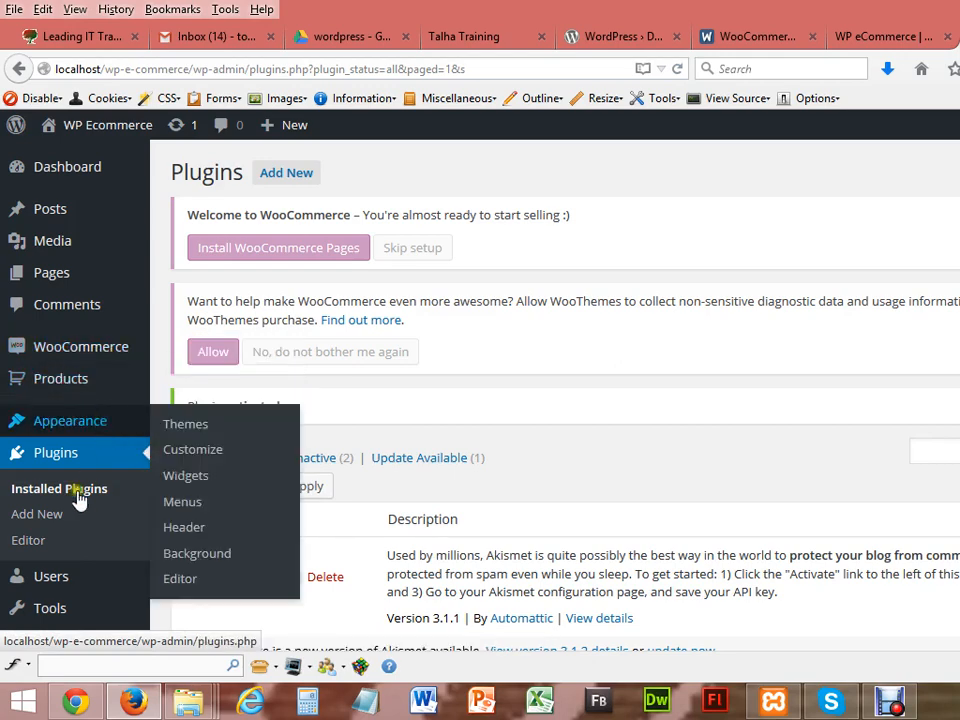
{"action": "scroll", "coordinate": [560, 400], "scroll_direction": "down", "scroll_amount": 5}
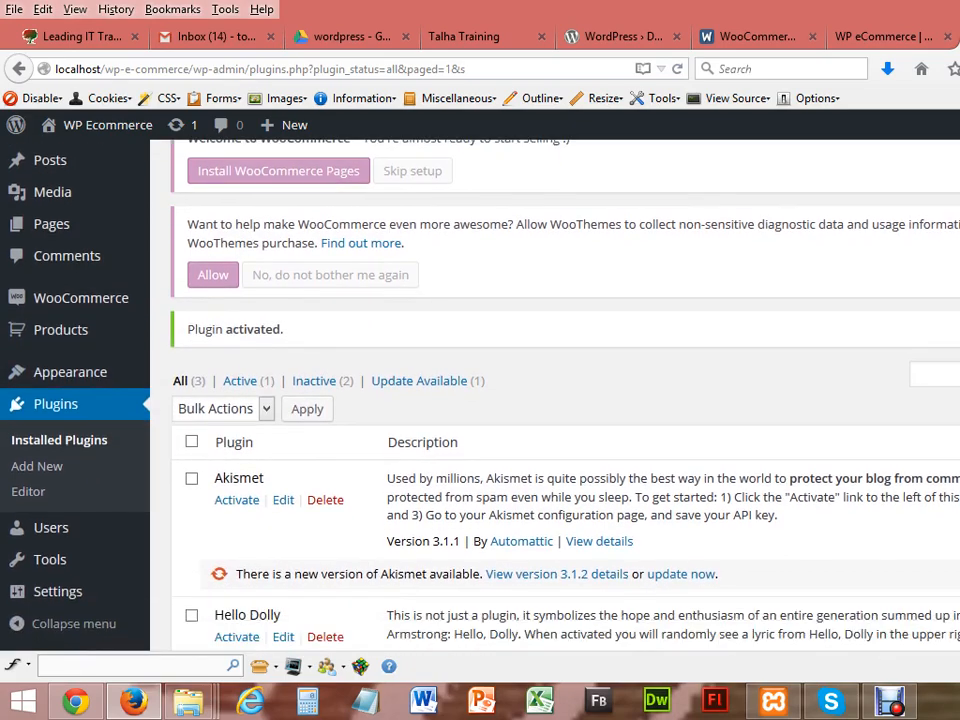
{"action": "scroll", "coordinate": [560, 400], "scroll_direction": "down", "scroll_amount": 2}
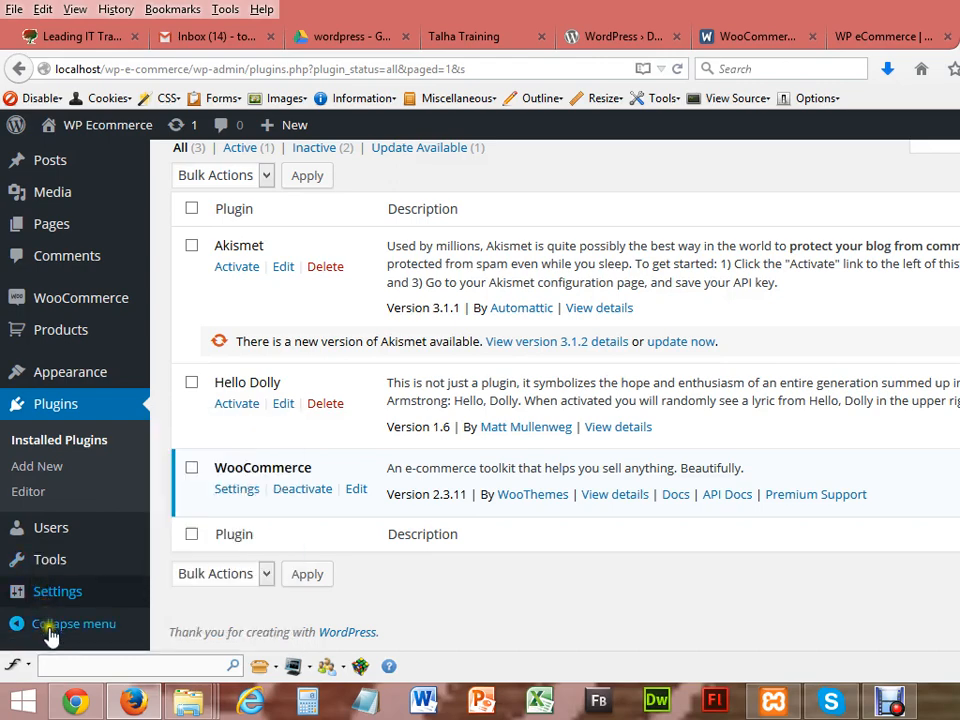
{"action": "mouse_move", "coordinate": [50, 598]}
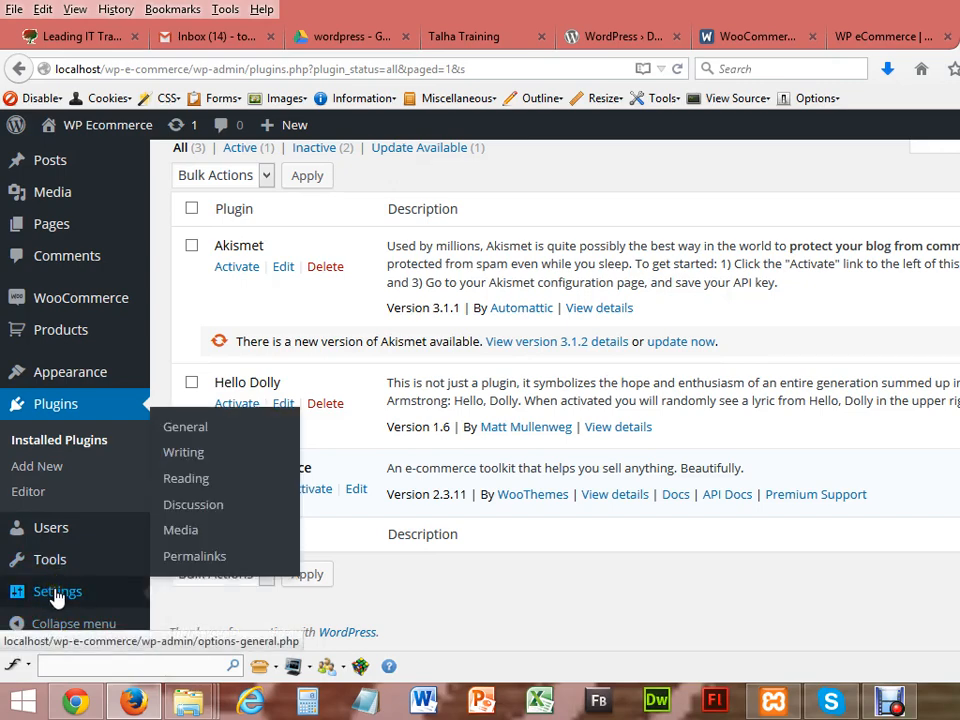
{"action": "mouse_move", "coordinate": [47, 560]}
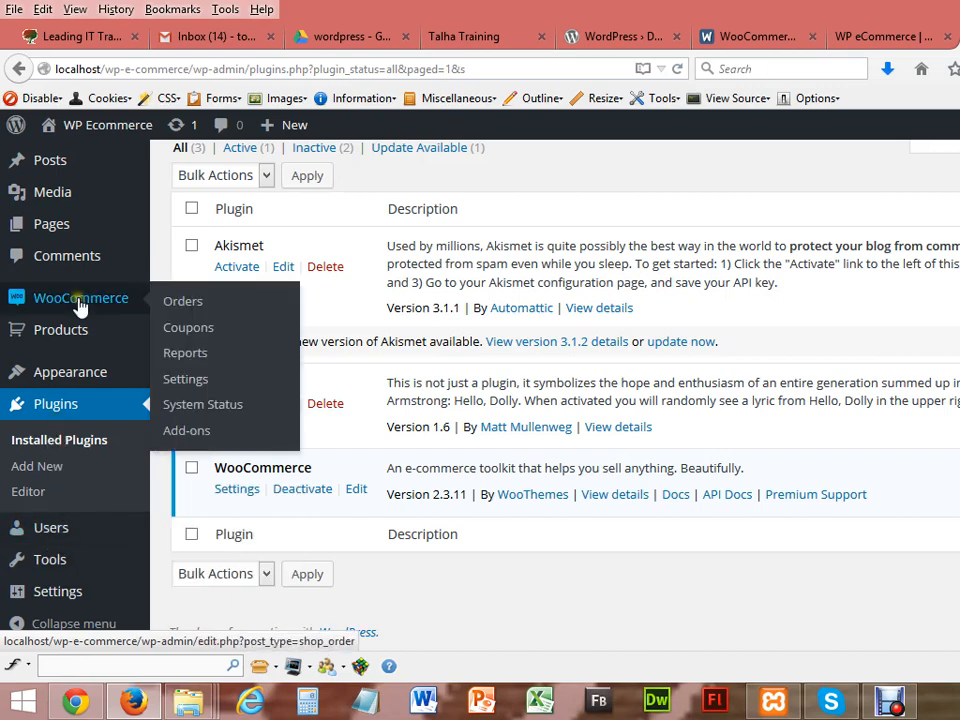
{"action": "mouse_move", "coordinate": [68, 299]}
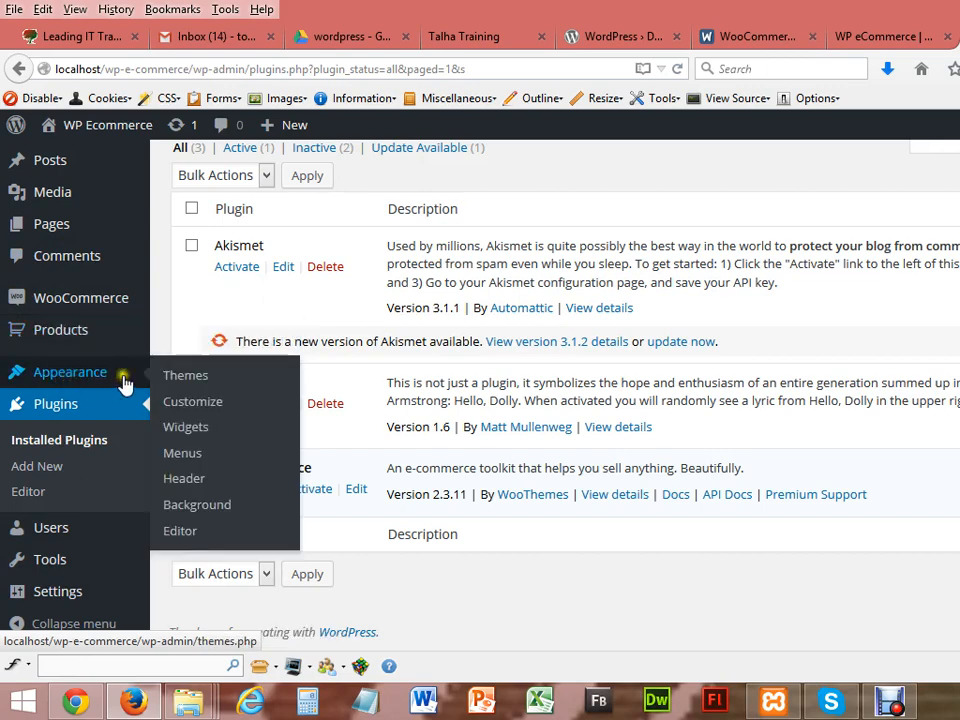
{"action": "left_click", "coordinate": [214, 436]}
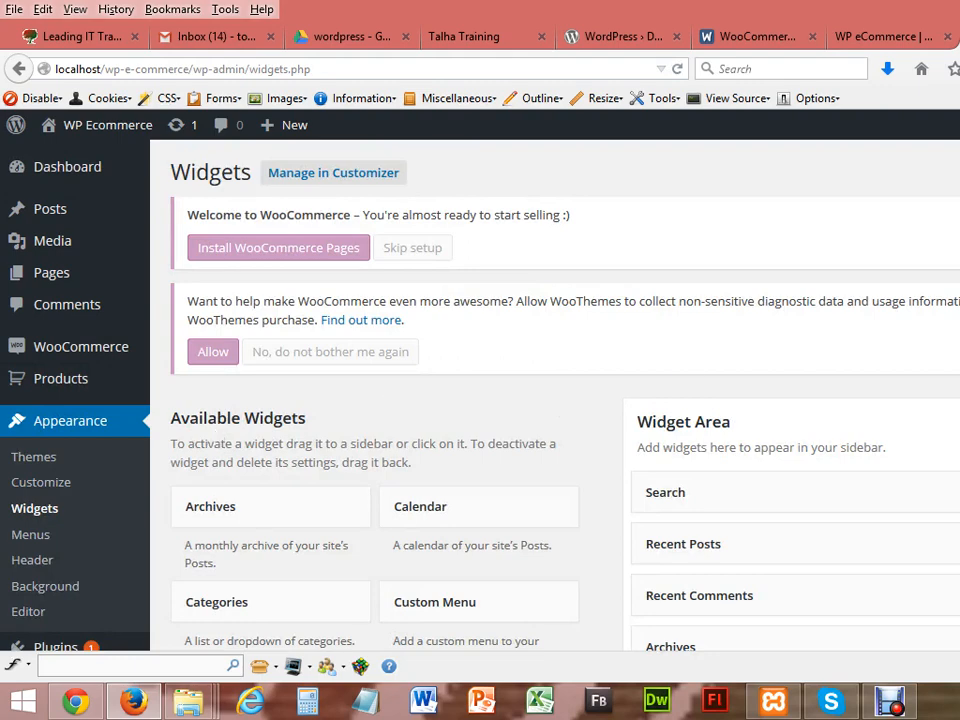
{"action": "scroll", "coordinate": [480, 400], "scroll_direction": "down", "scroll_amount": 8}
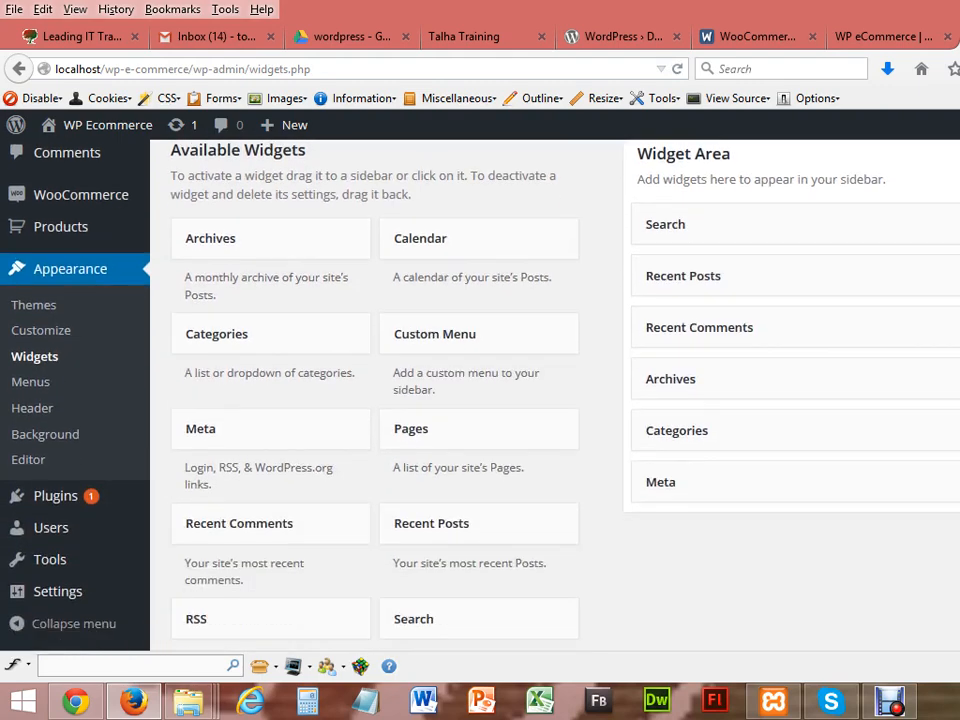
{"action": "scroll", "coordinate": [480, 400], "scroll_direction": "down", "scroll_amount": 4}
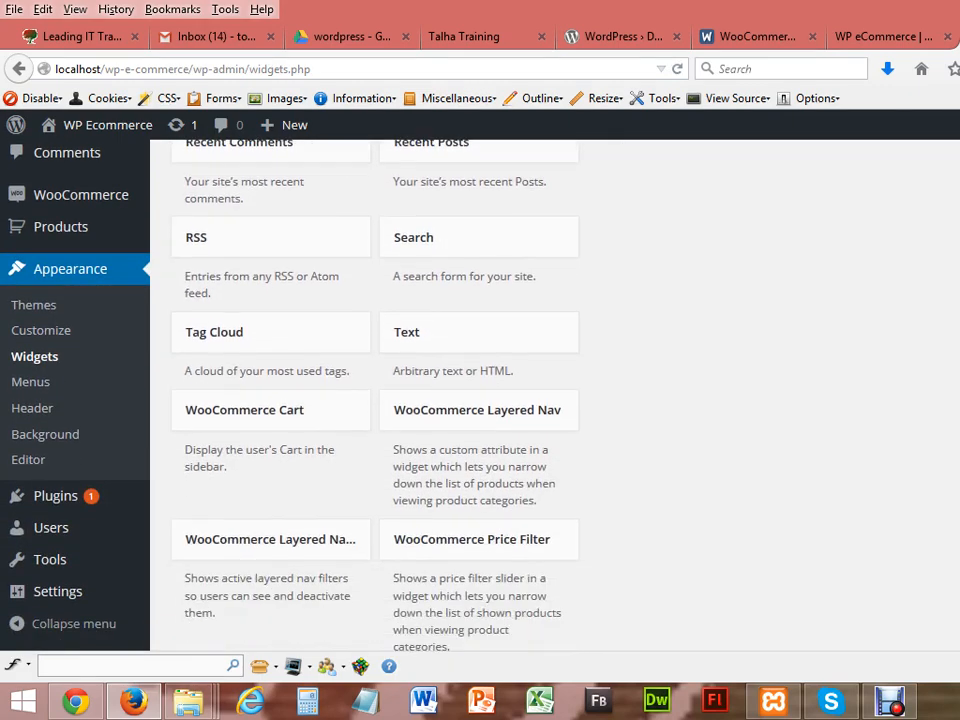
{"action": "scroll", "coordinate": [666, 328], "scroll_direction": "down", "scroll_amount": 2}
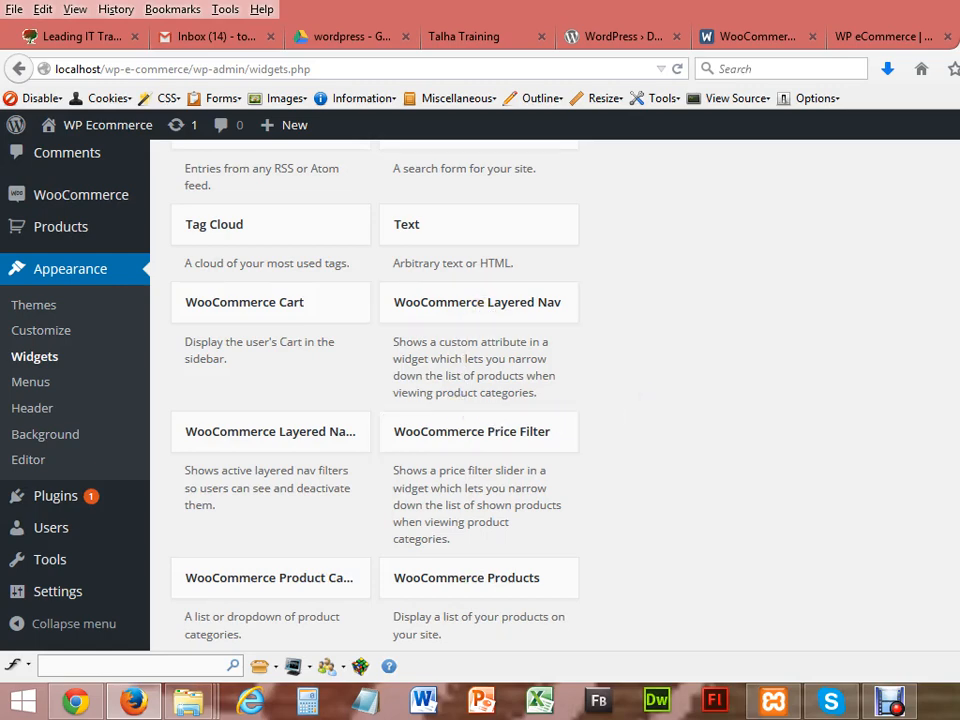
{"action": "scroll", "coordinate": [640, 395], "scroll_direction": "down", "scroll_amount": 5}
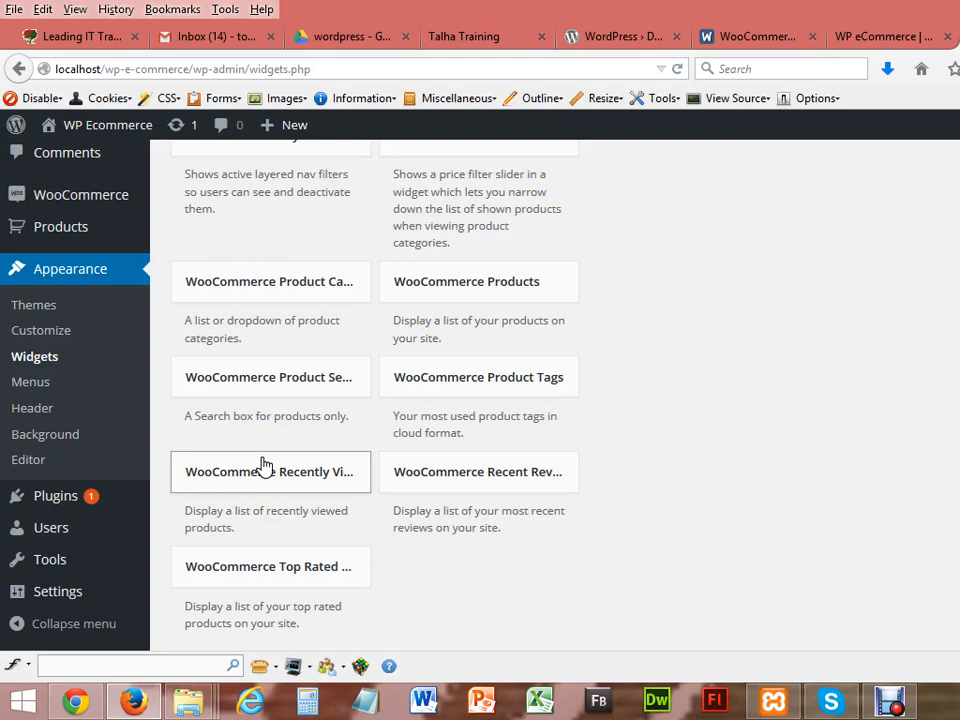
{"action": "scroll", "coordinate": [265, 465], "scroll_direction": "down", "scroll_amount": 3}
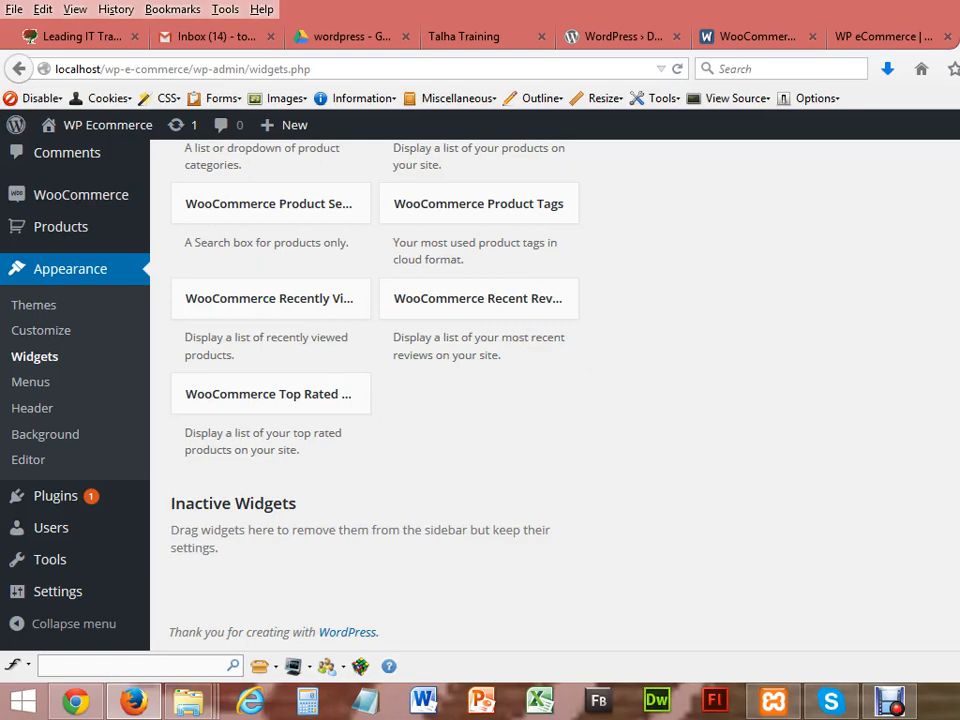
{"action": "scroll", "coordinate": [555, 400], "scroll_direction": "up", "scroll_amount": 20}
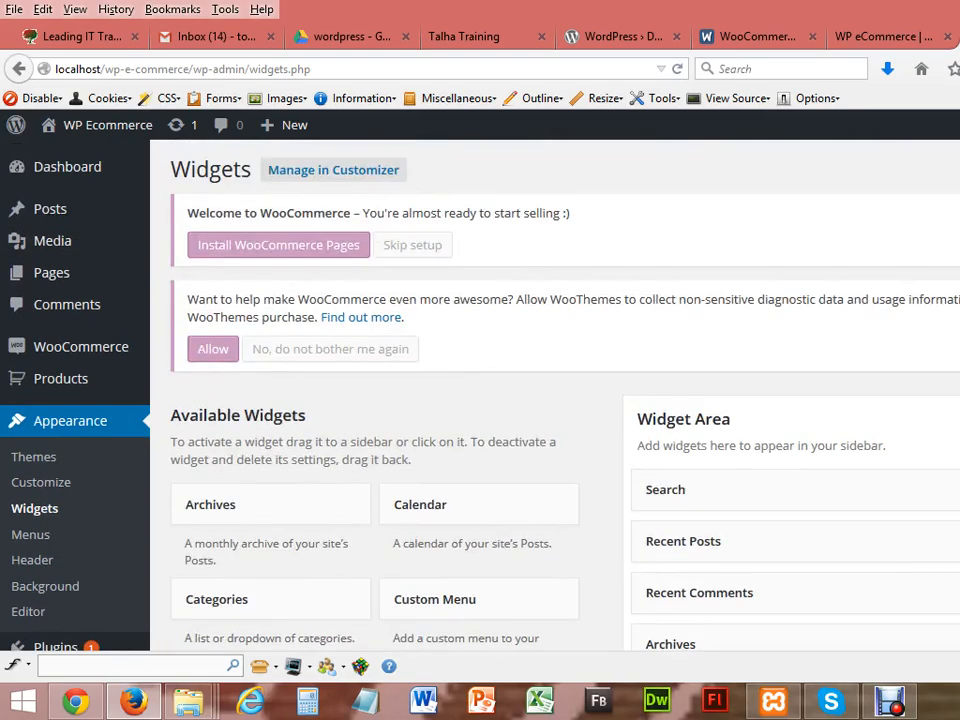
{"action": "scroll", "coordinate": [555, 400], "scroll_direction": "down", "scroll_amount": 4}
{"action": "scroll", "coordinate": [555, 400], "scroll_direction": "down", "scroll_amount": 1}
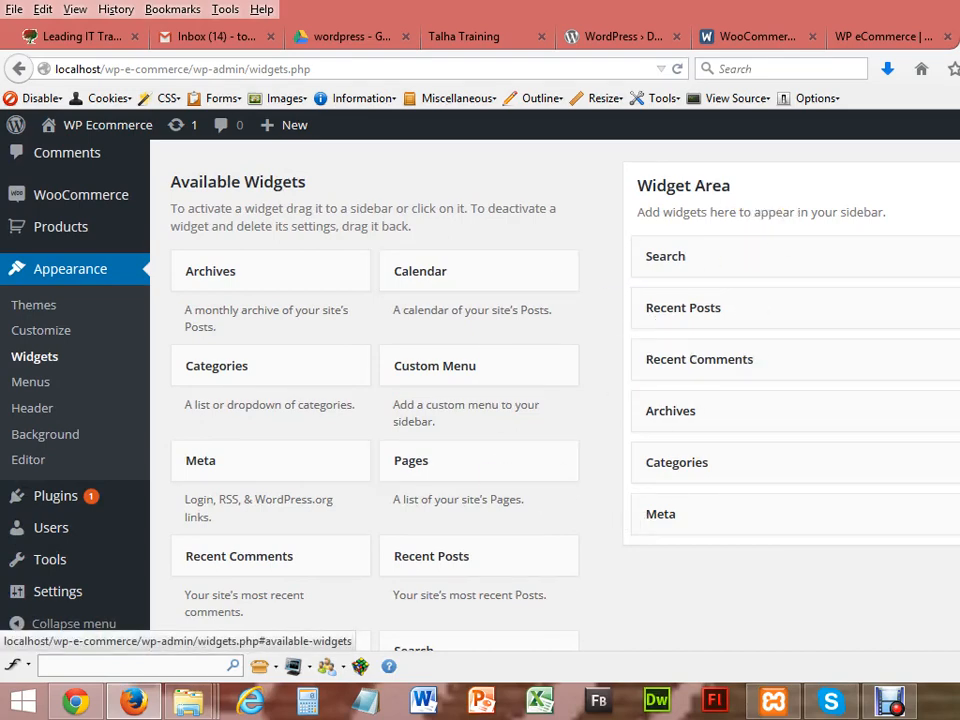
{"action": "scroll", "coordinate": [673, 532], "scroll_direction": "down", "scroll_amount": 5}
{"action": "scroll", "coordinate": [673, 532], "scroll_direction": "down", "scroll_amount": 4}
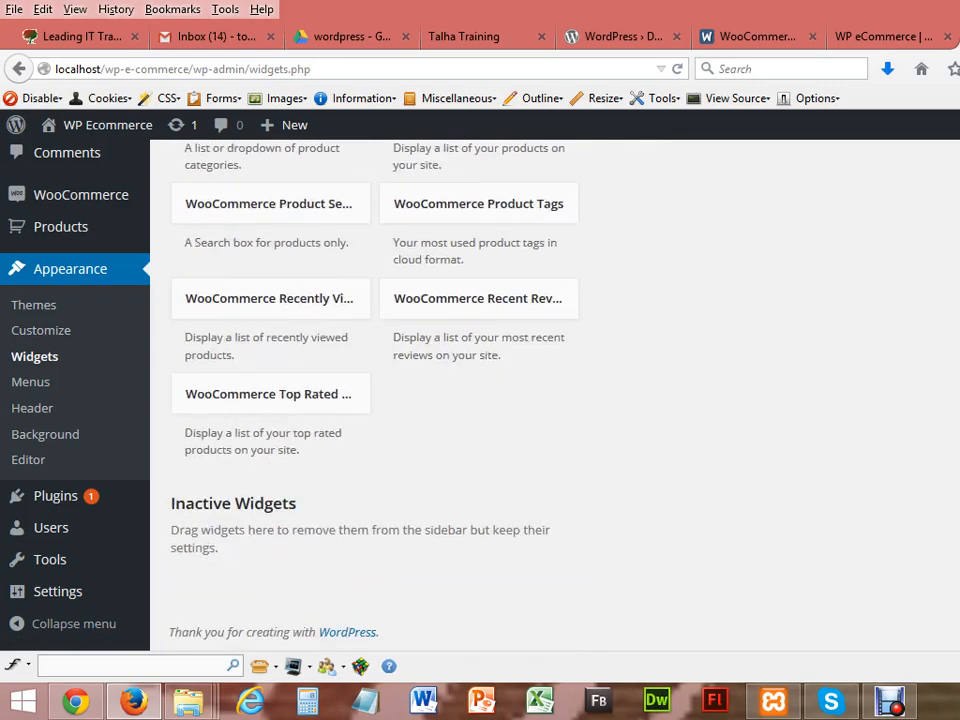
{"action": "scroll", "coordinate": [673, 532], "scroll_direction": "up", "scroll_amount": 4}
{"action": "mouse_move", "coordinate": [51, 386]}
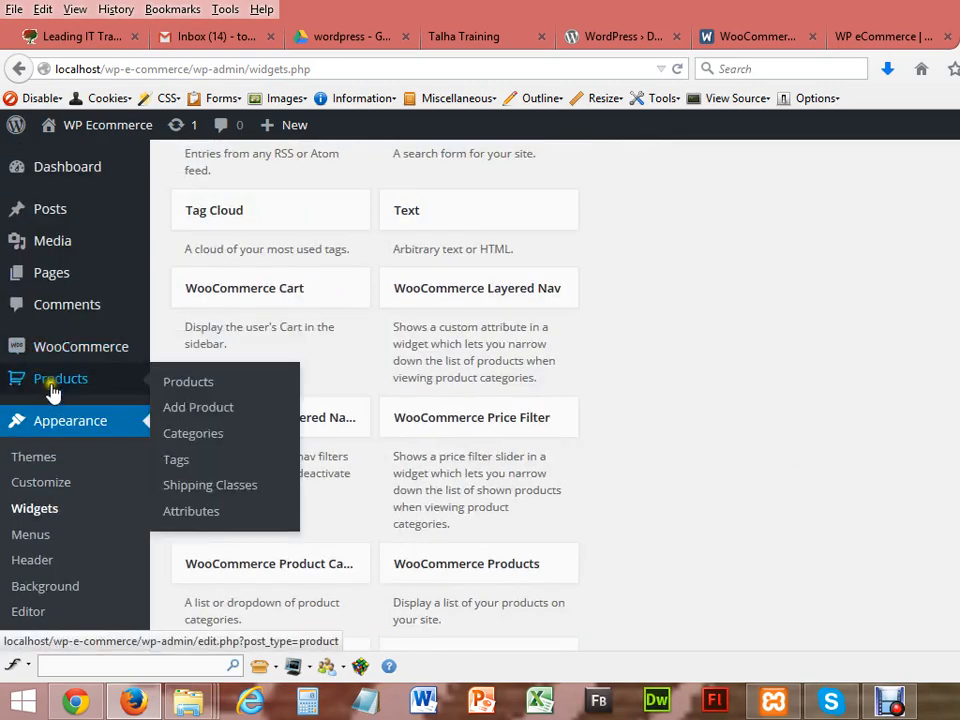
Step: Open Products > Products, showing the empty list with "No Products found"
{"action": "left_click", "coordinate": [195, 384]}
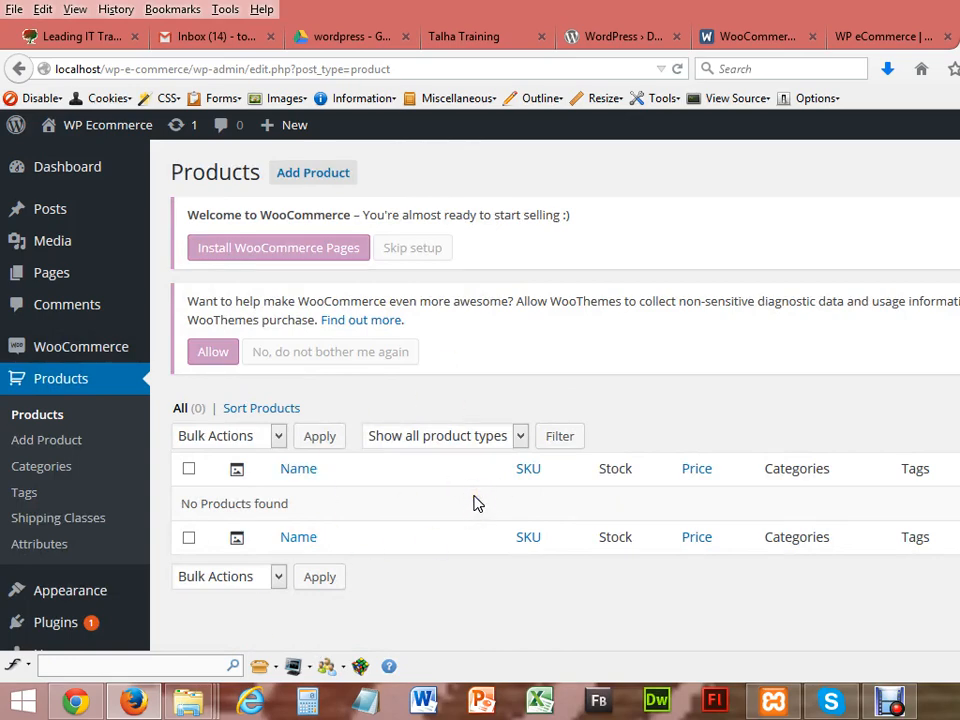
{"action": "mouse_move", "coordinate": [80, 358]}
{"action": "left_click", "coordinate": [891, 705]}
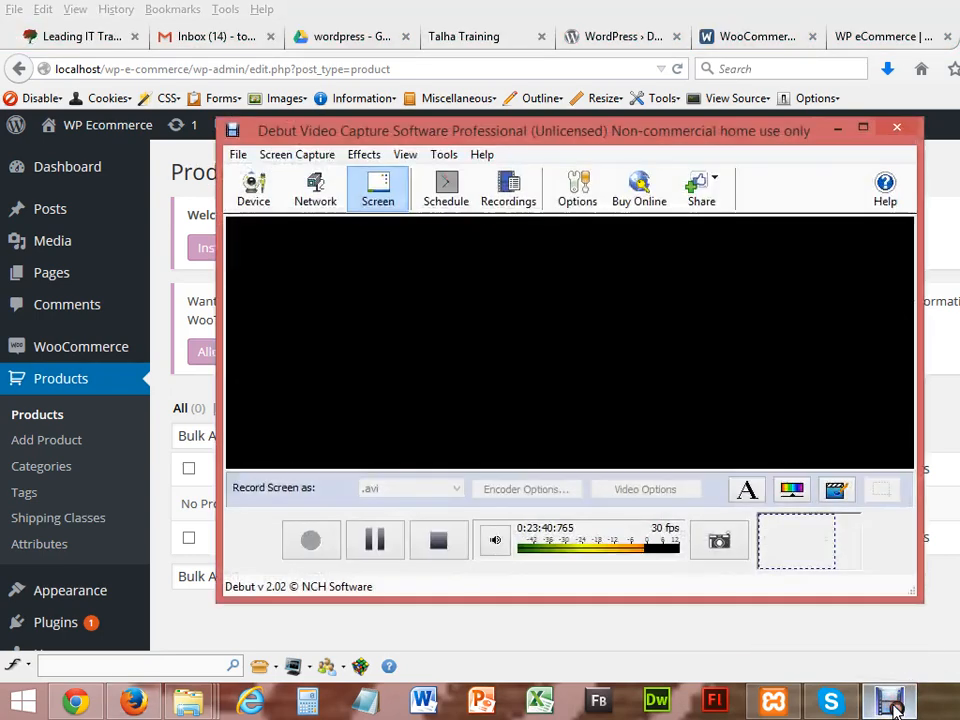
{"action": "left_click", "coordinate": [377, 537]}
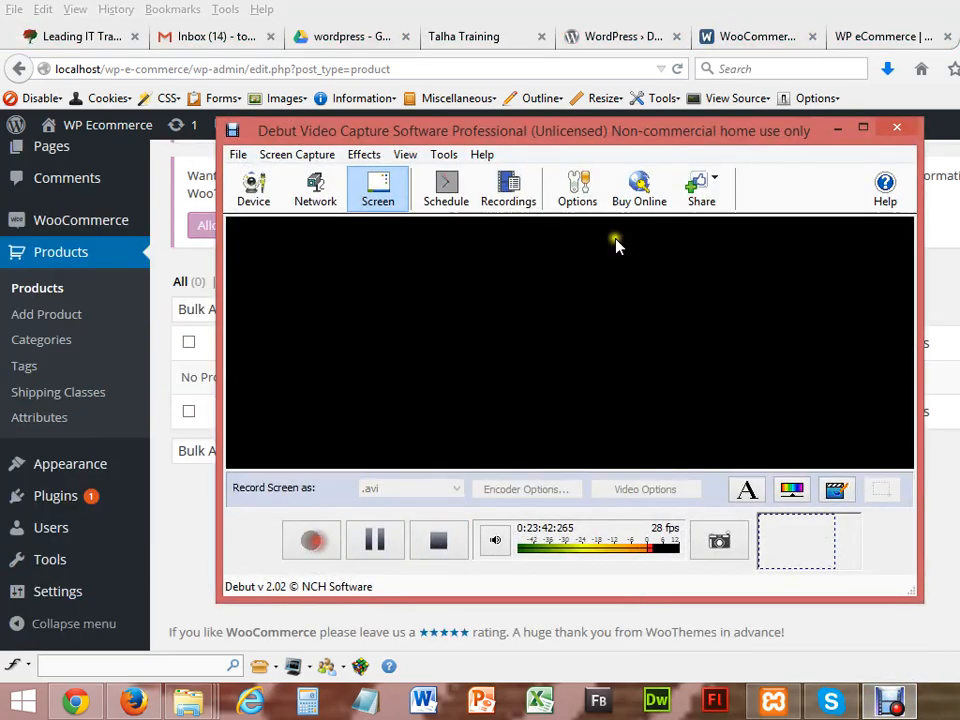
{"action": "left_click", "coordinate": [838, 129]}
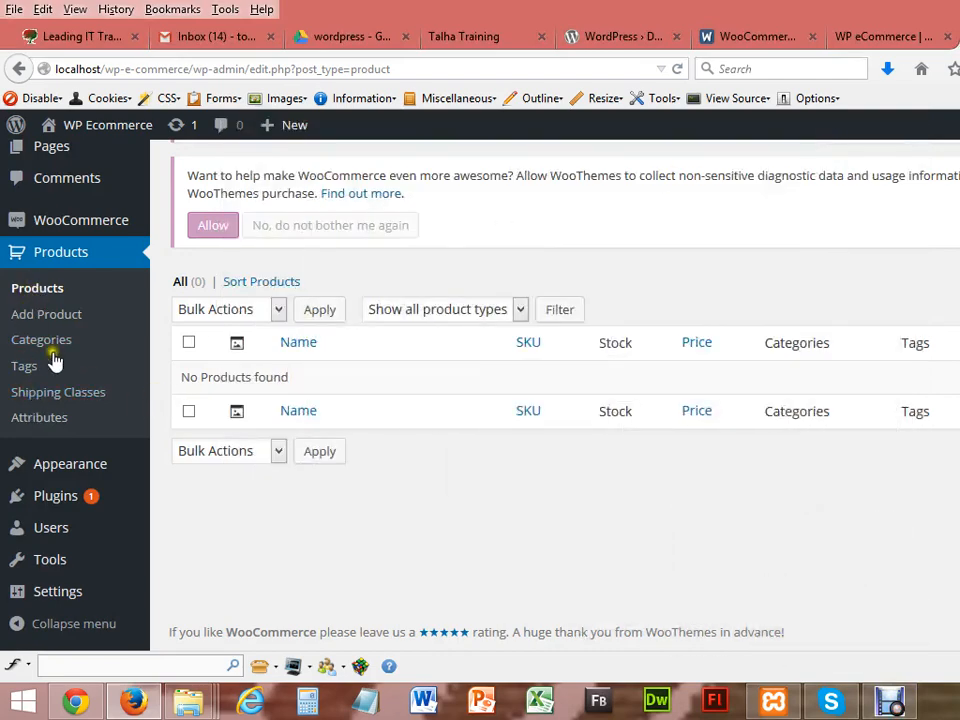
{"action": "mouse_move", "coordinate": [64, 472]}
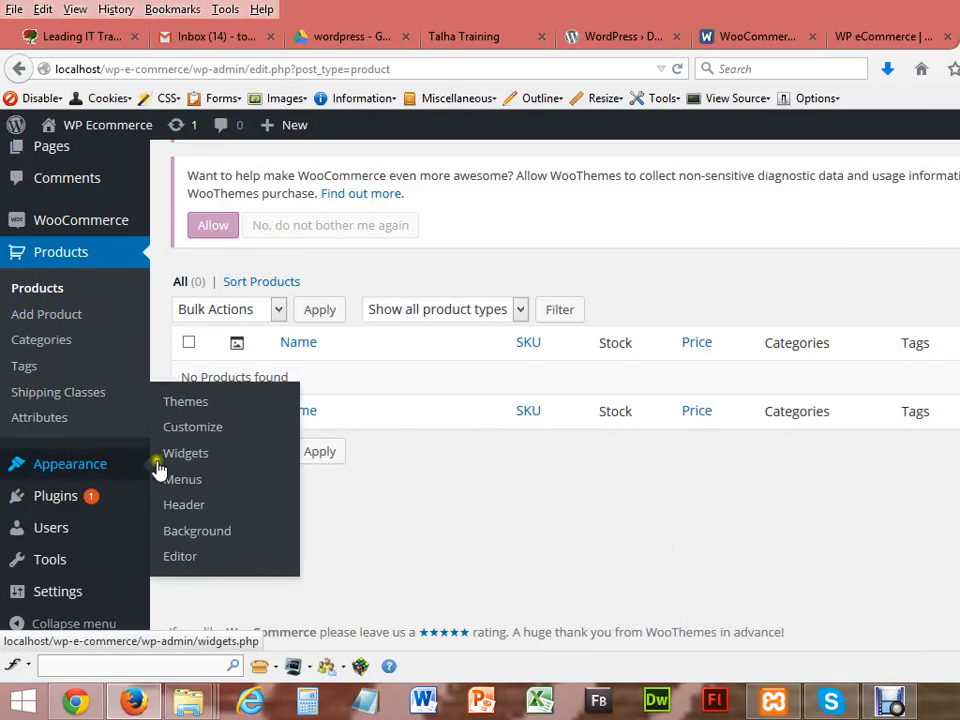
Step: Open Appearance > Themes to see the three installed themes, Twenty Fifteen active
{"action": "left_click", "coordinate": [185, 406]}
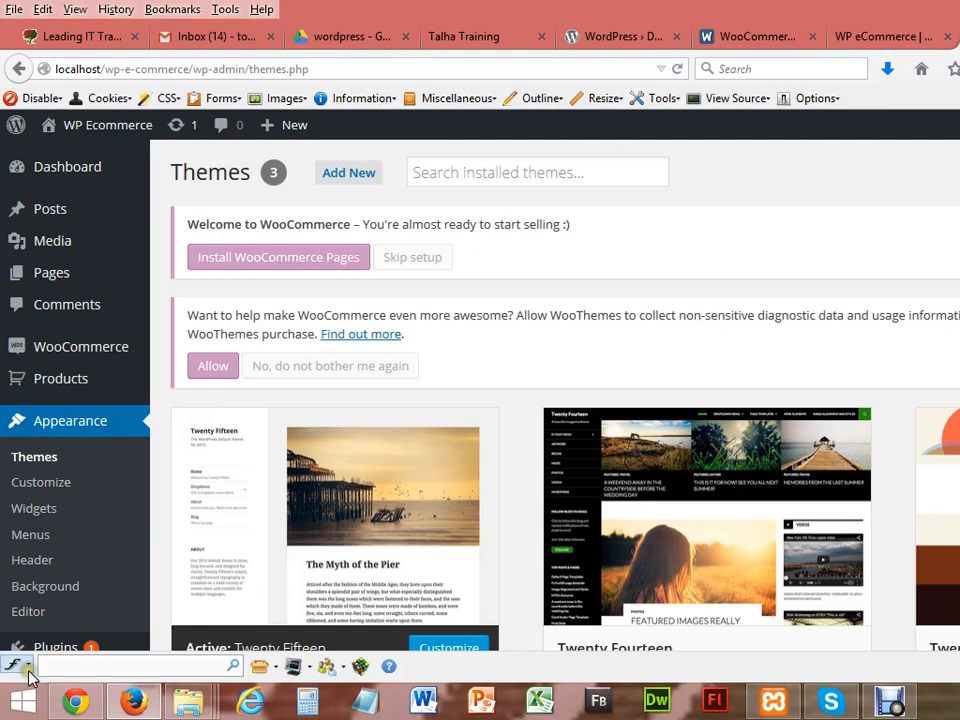
{"action": "mouse_move", "coordinate": [152, 706]}
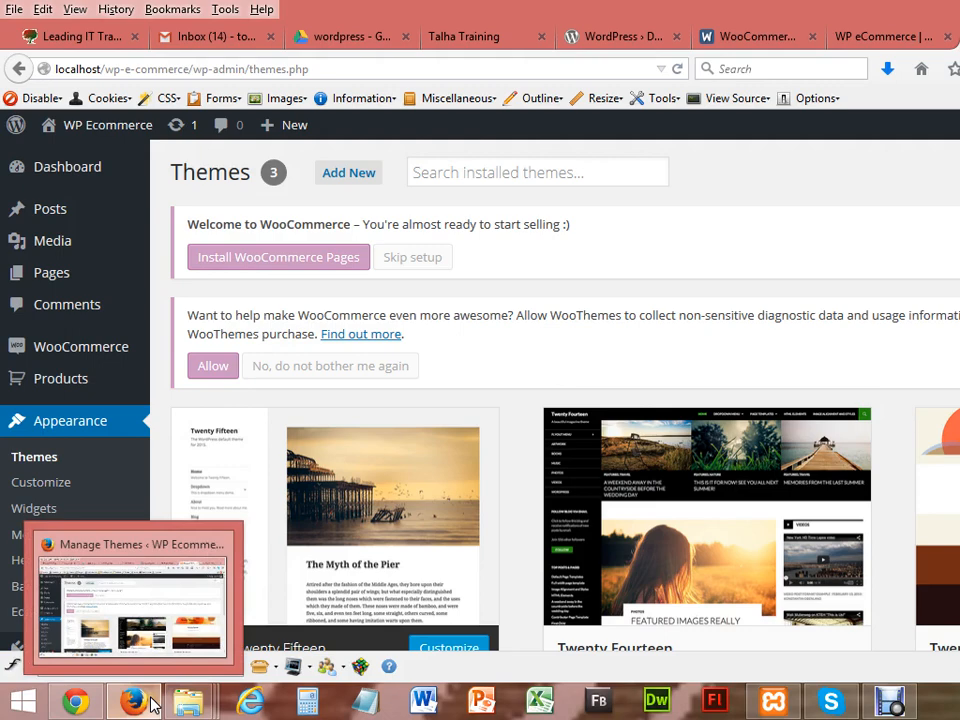
Step: Select the Xenastore and Zenshop archives in Downloads > wp theme, then return to Firefox
{"action": "mouse_move", "coordinate": [189, 700]}
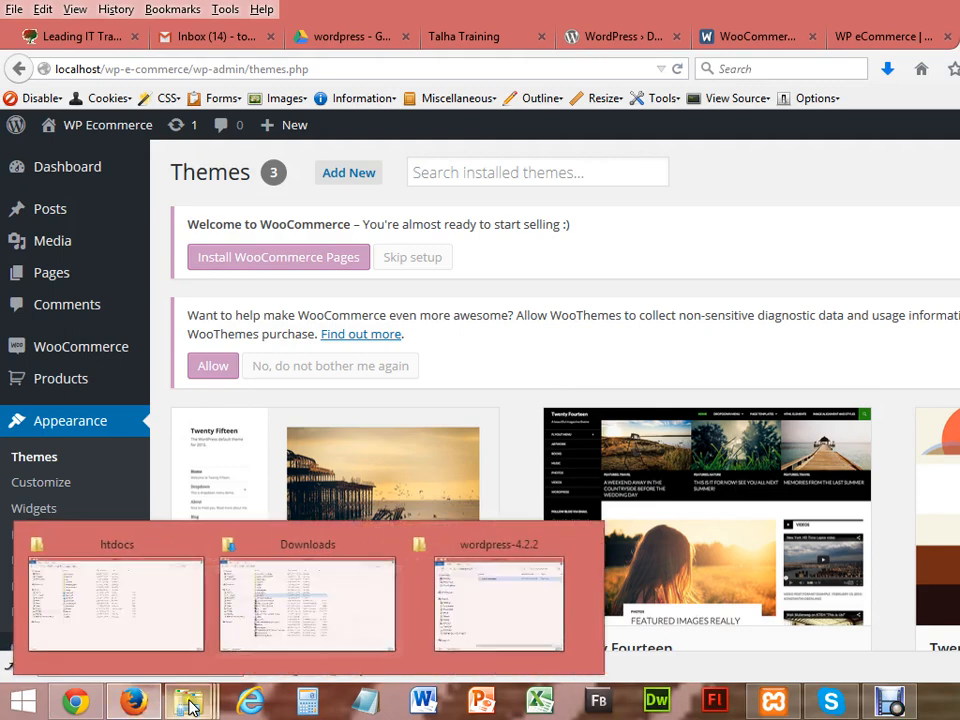
{"action": "left_click", "coordinate": [315, 638]}
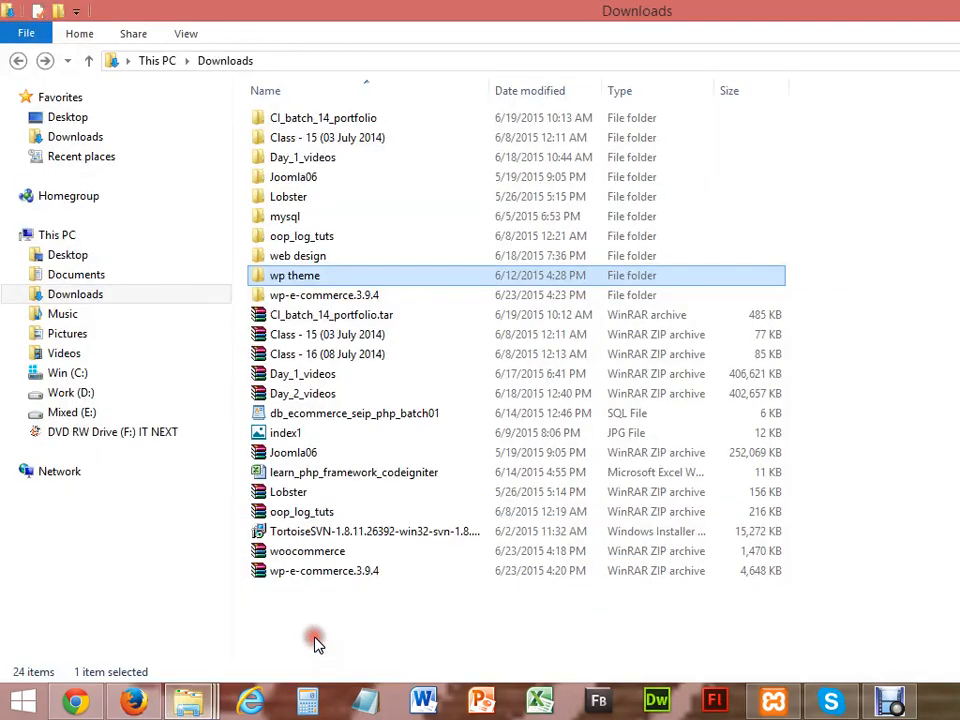
{"action": "double_click", "coordinate": [303, 275]}
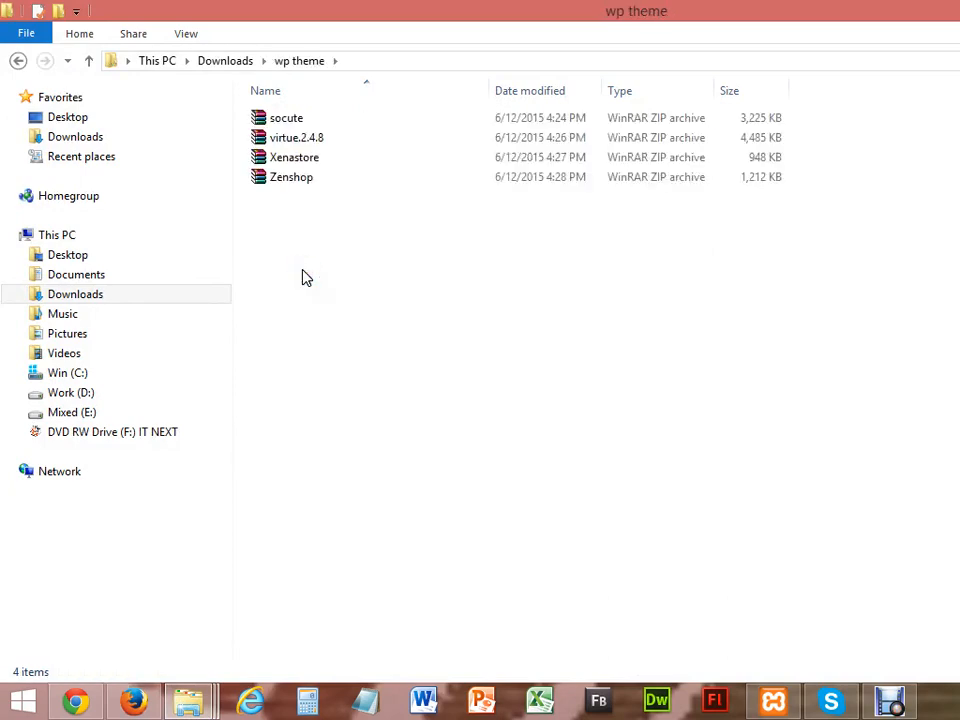
{"action": "left_click", "coordinate": [300, 186]}
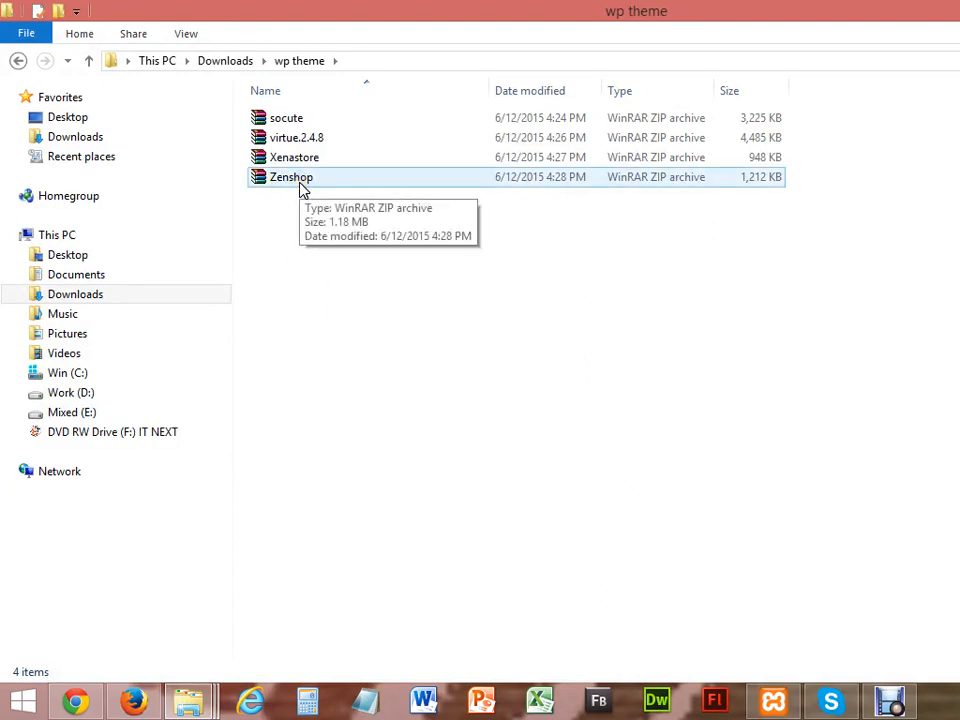
{"action": "left_click", "coordinate": [291, 163]}
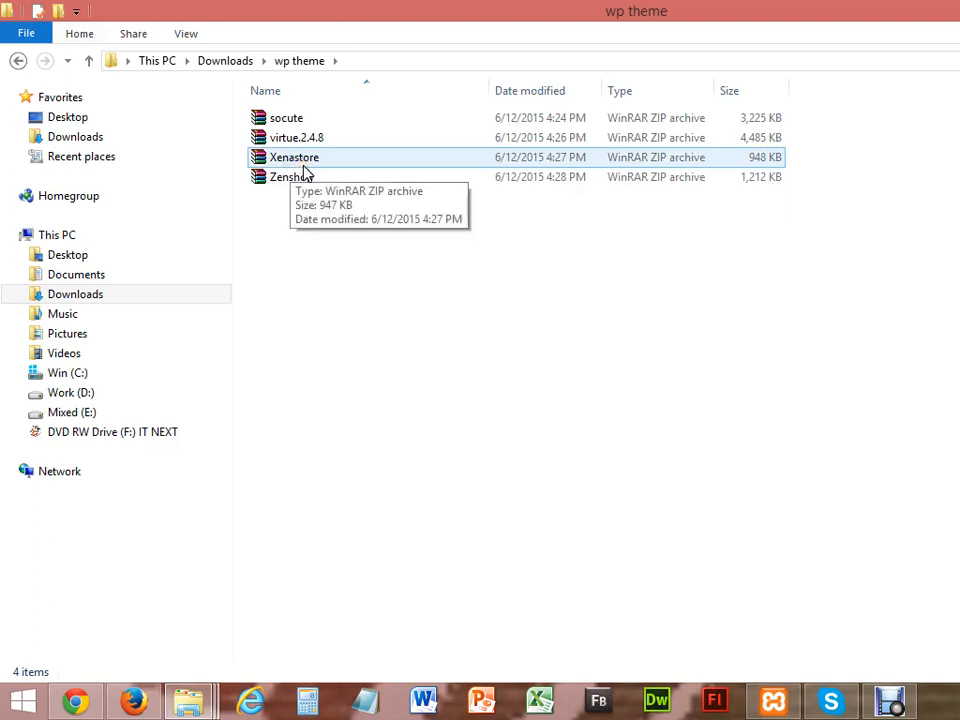
{"action": "left_click", "coordinate": [303, 165]}
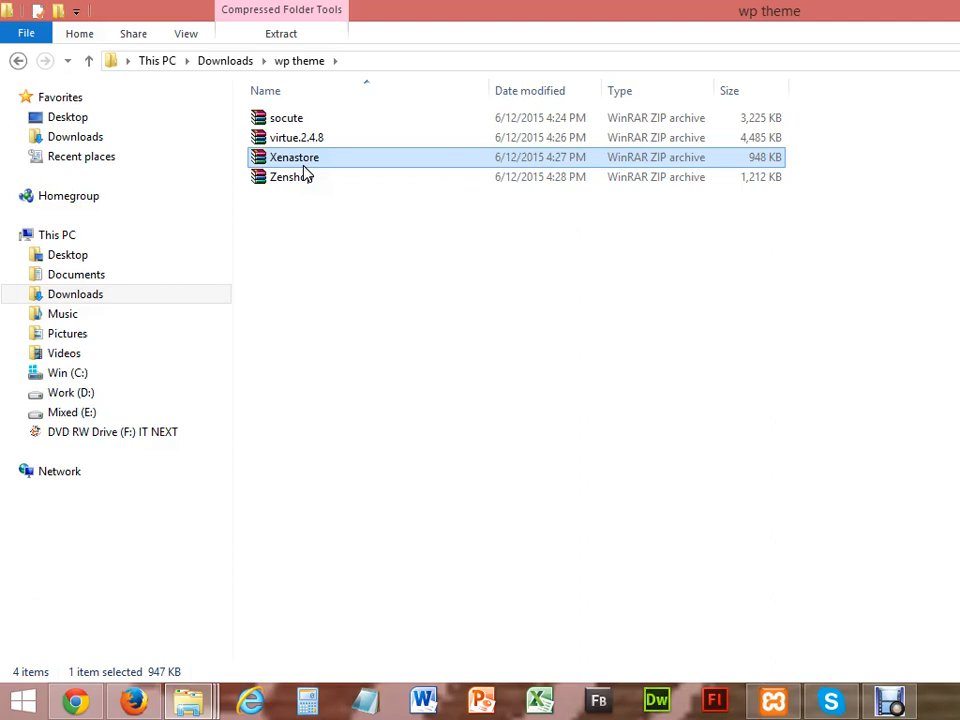
{"action": "left_click", "coordinate": [305, 187], "text": "ctrl"}
{"action": "left_click", "coordinate": [133, 701]}
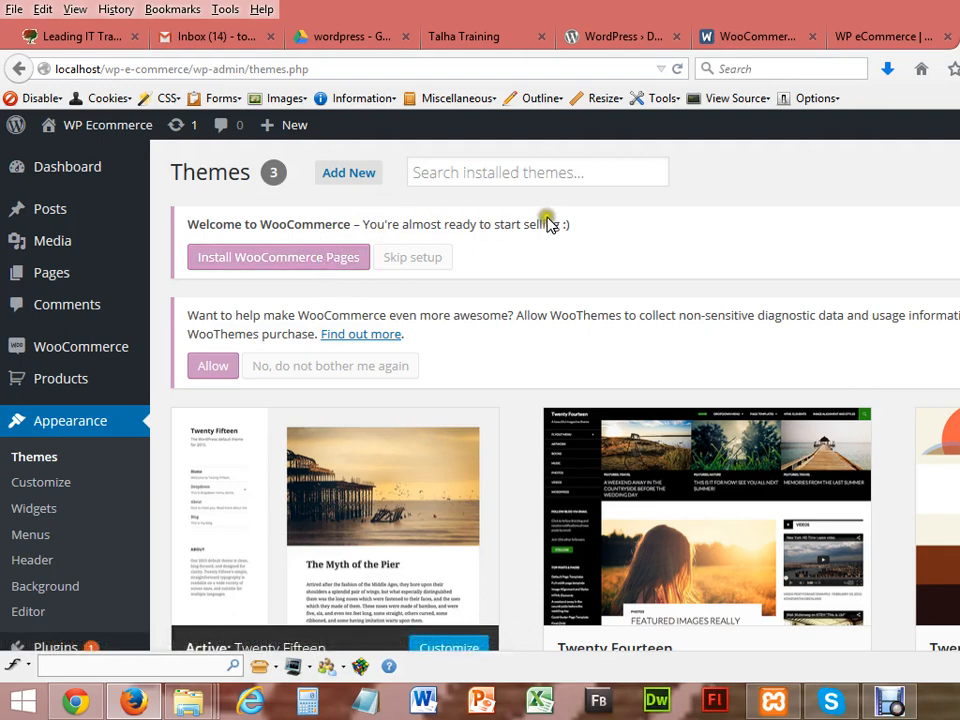
Step: Install the WooCommerce pages, browse the welcome and Credits pages, then go to WooCommerce Settings
{"action": "left_click", "coordinate": [295, 264]}
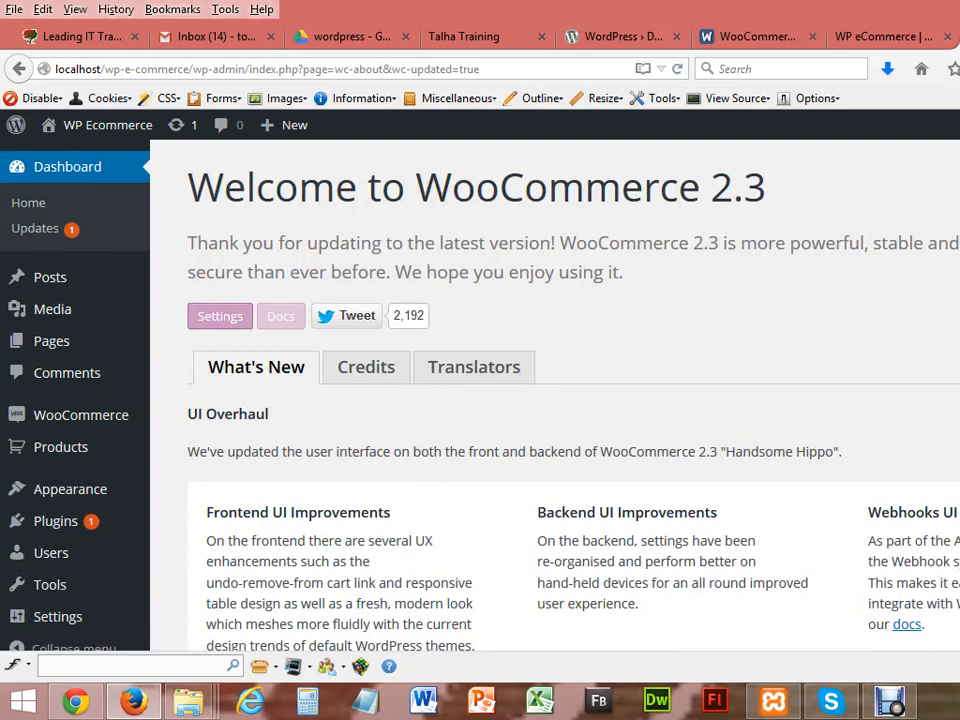
{"action": "scroll", "coordinate": [555, 400], "scroll_direction": "down", "scroll_amount": 7}
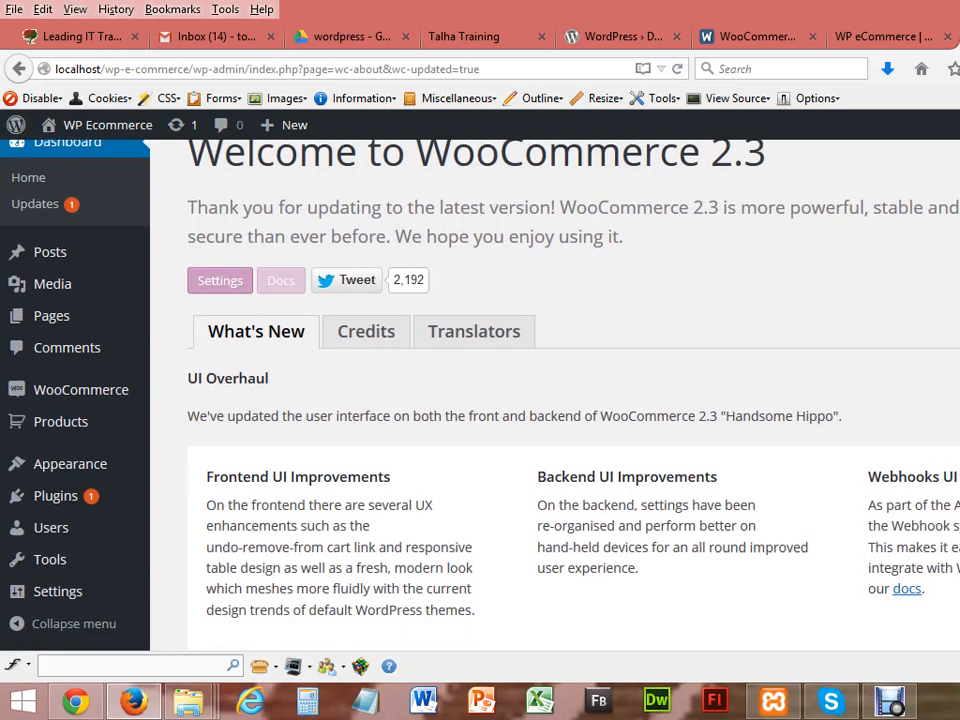
{"action": "scroll", "coordinate": [555, 400], "scroll_direction": "down", "scroll_amount": 5}
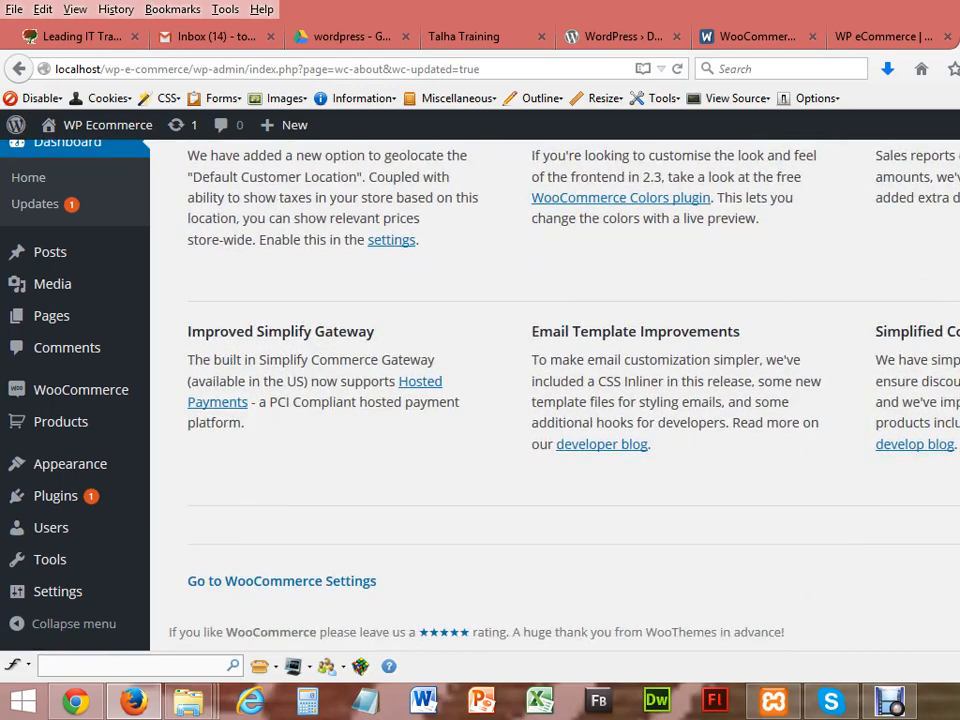
{"action": "scroll", "coordinate": [555, 400], "scroll_direction": "up", "scroll_amount": 12}
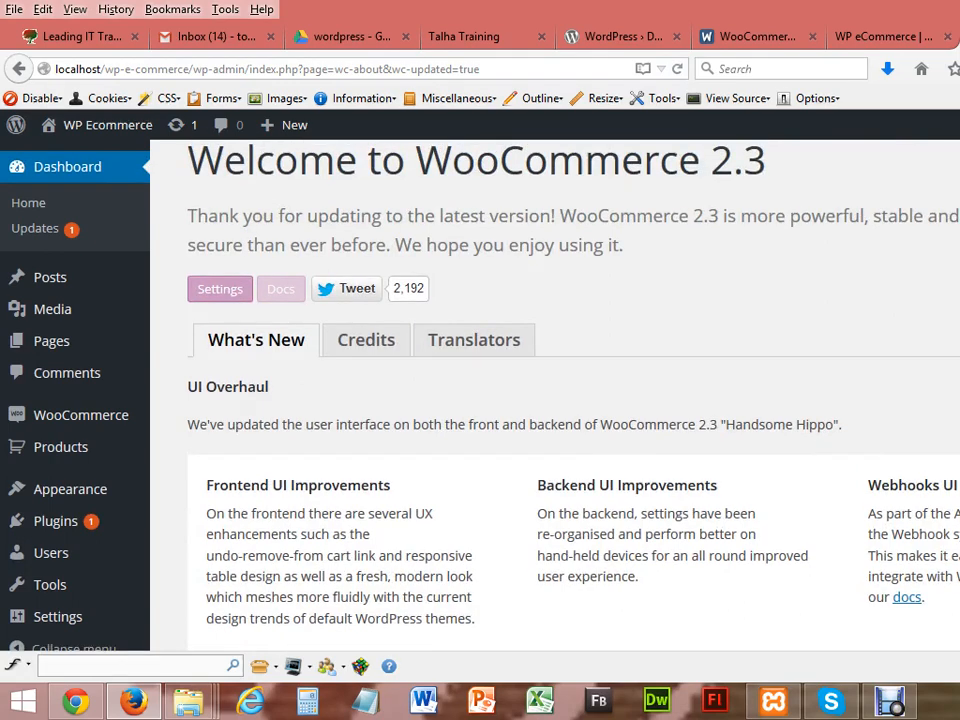
{"action": "left_click_drag", "start_coordinate": [570, 302], "coordinate": [283, 373]}
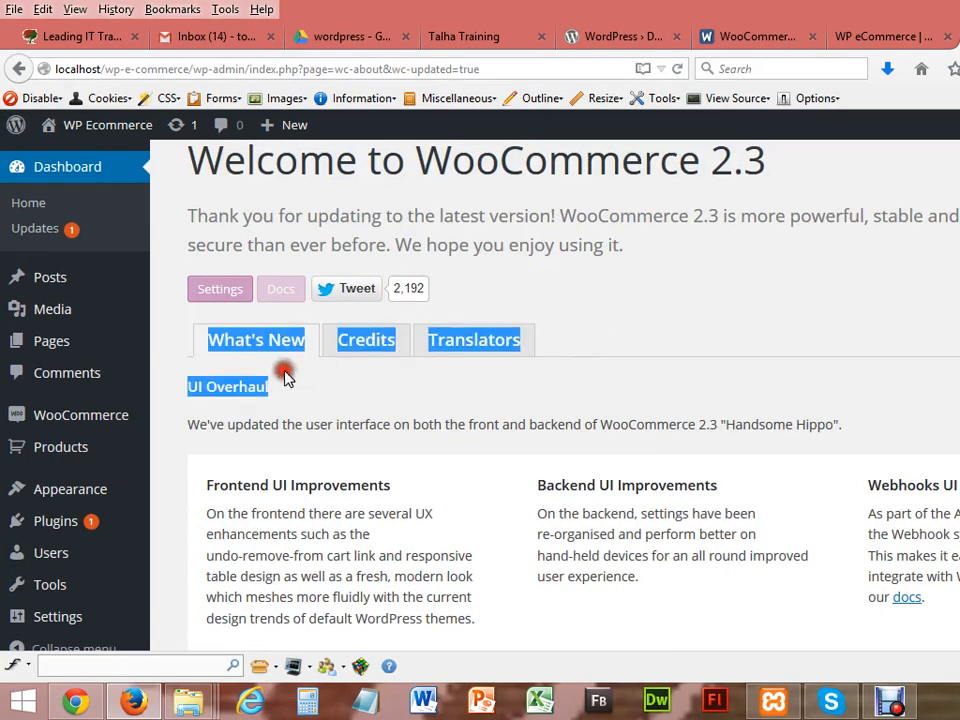
{"action": "left_click", "coordinate": [590, 274]}
{"action": "left_click", "coordinate": [362, 345]}
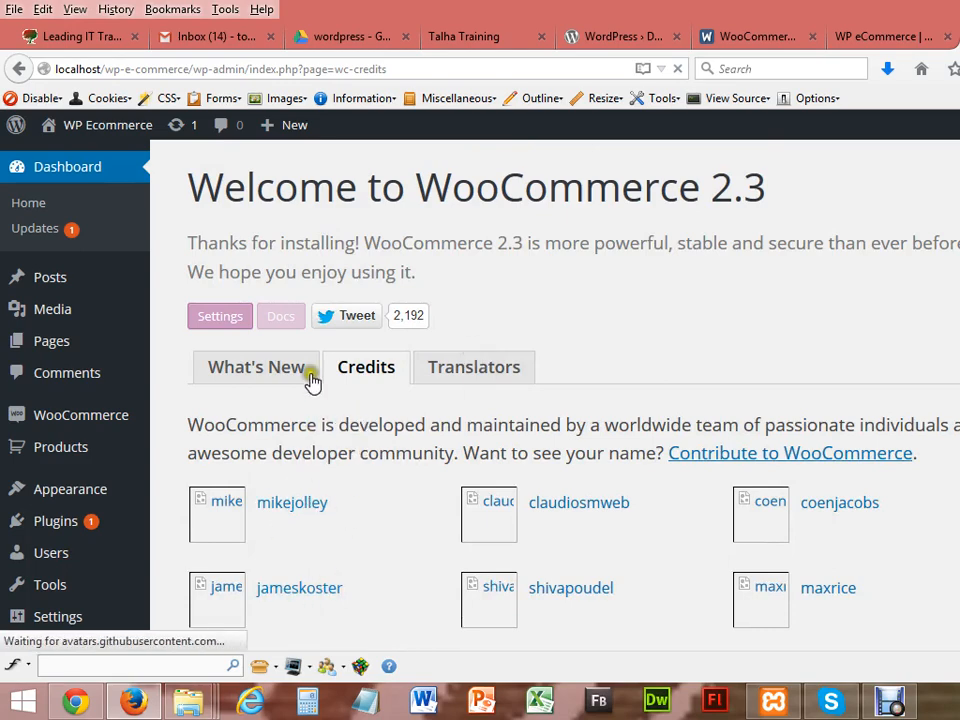
{"action": "left_click", "coordinate": [220, 326]}
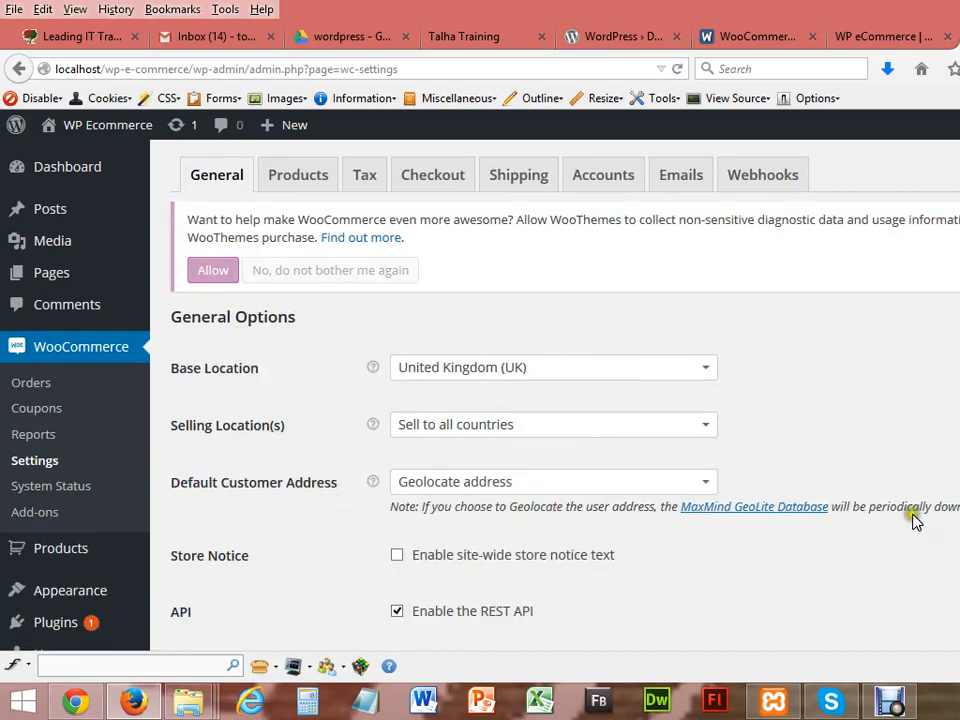
Step: Review WooCommerce general settings: United Kingdom base location, Pounds Sterling currency, 2 decimal places
{"action": "scroll", "coordinate": [555, 400], "scroll_direction": "down", "scroll_amount": 5}
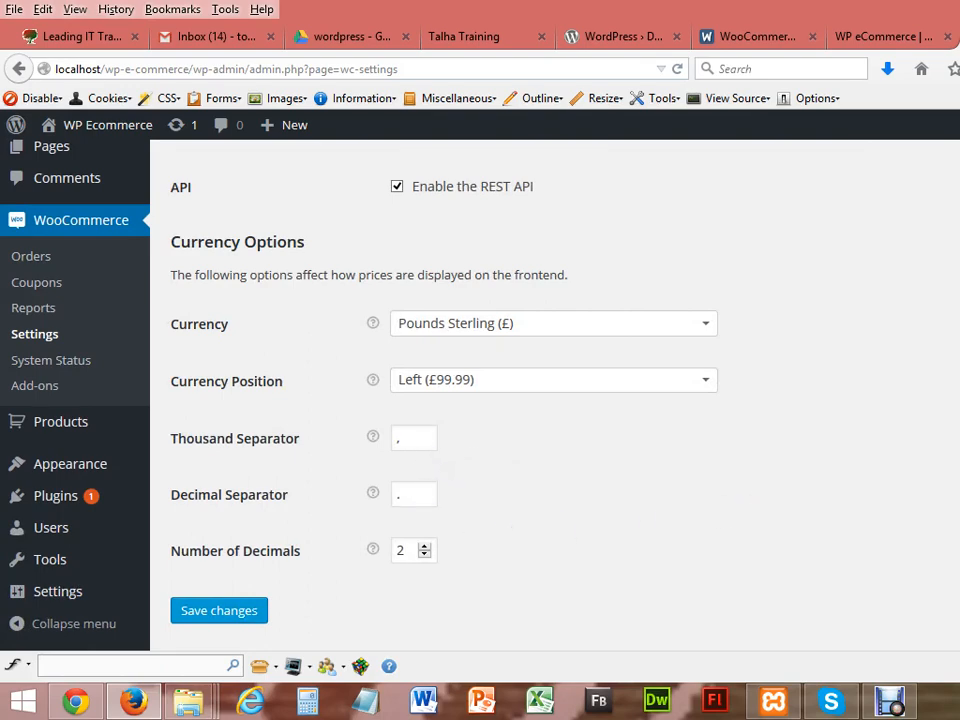
{"action": "scroll", "coordinate": [555, 400], "scroll_direction": "down", "scroll_amount": 1}
{"action": "scroll", "coordinate": [555, 400], "scroll_direction": "up", "scroll_amount": 10}
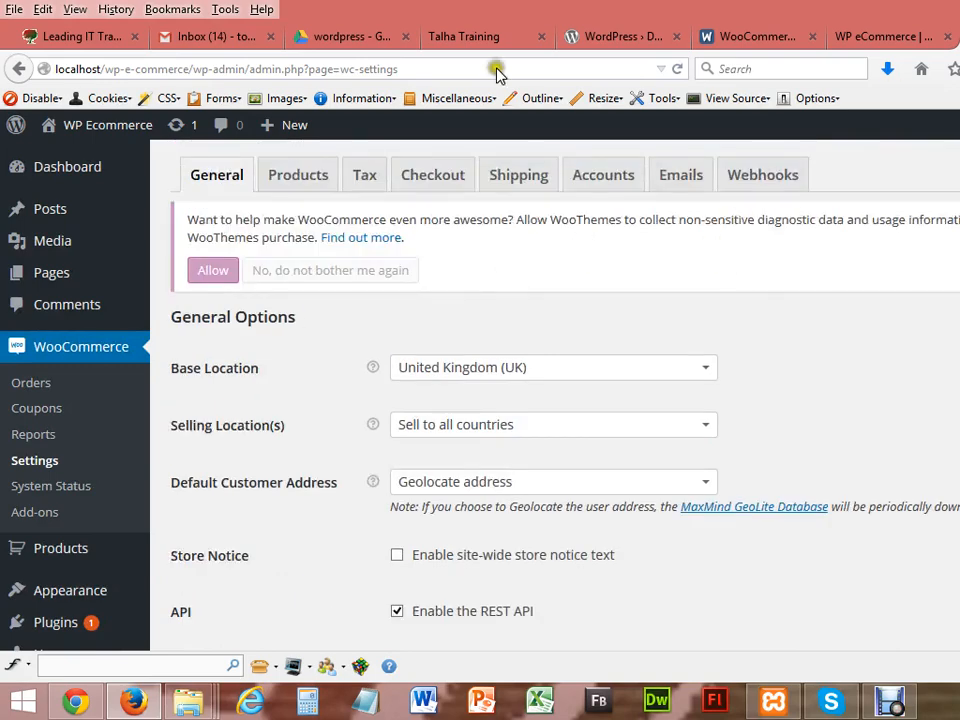
Step: Reload localhost/wp-e-commerce in Chrome and confirm it still shows only the Hello world! post
{"action": "left_click", "coordinate": [75, 700]}
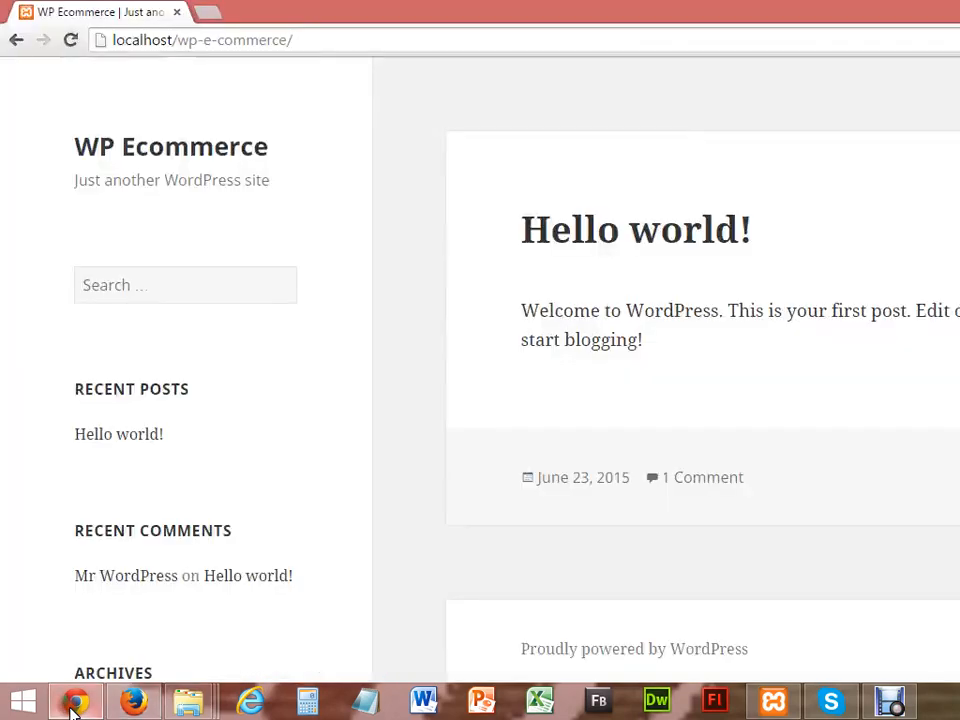
{"action": "left_click", "coordinate": [70, 40]}
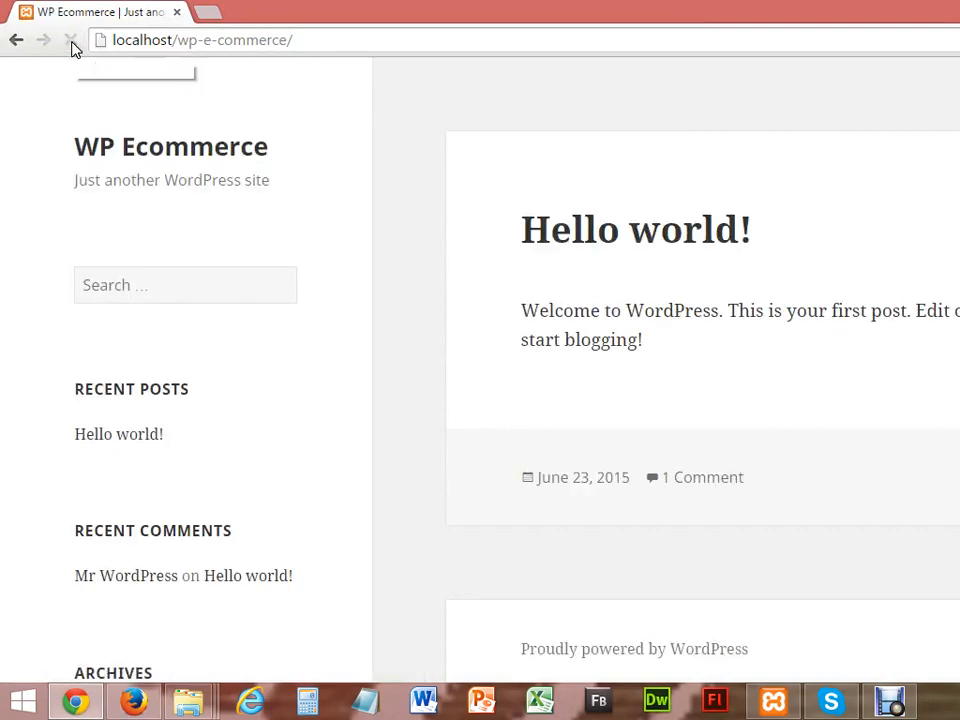
{"action": "left_click", "coordinate": [71, 44]}
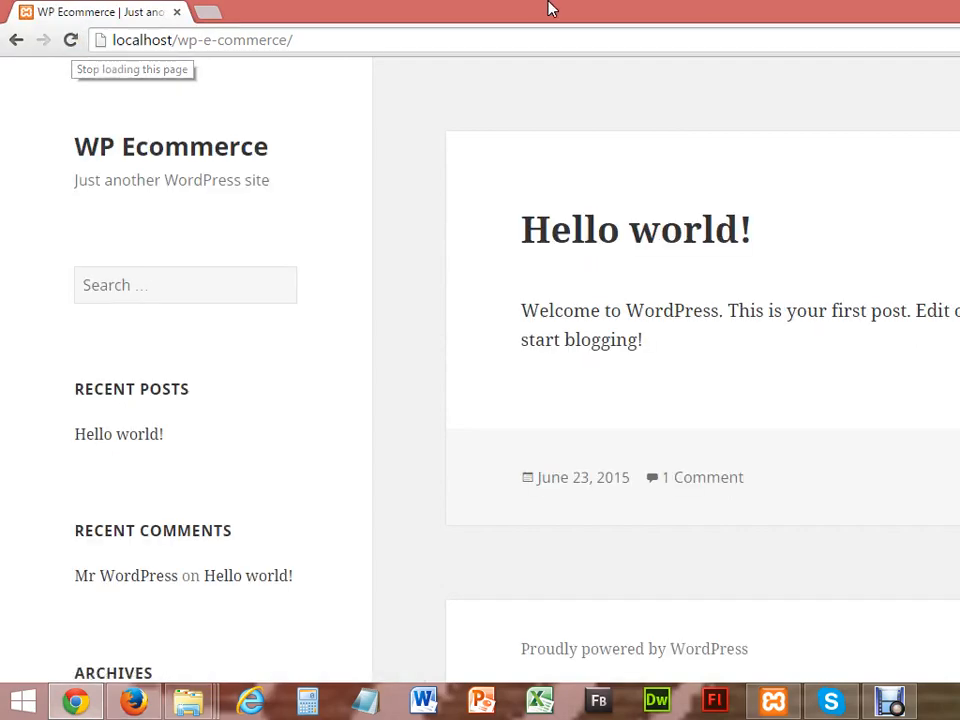
{"action": "scroll", "coordinate": [480, 370], "scroll_direction": "down", "scroll_amount": 5}
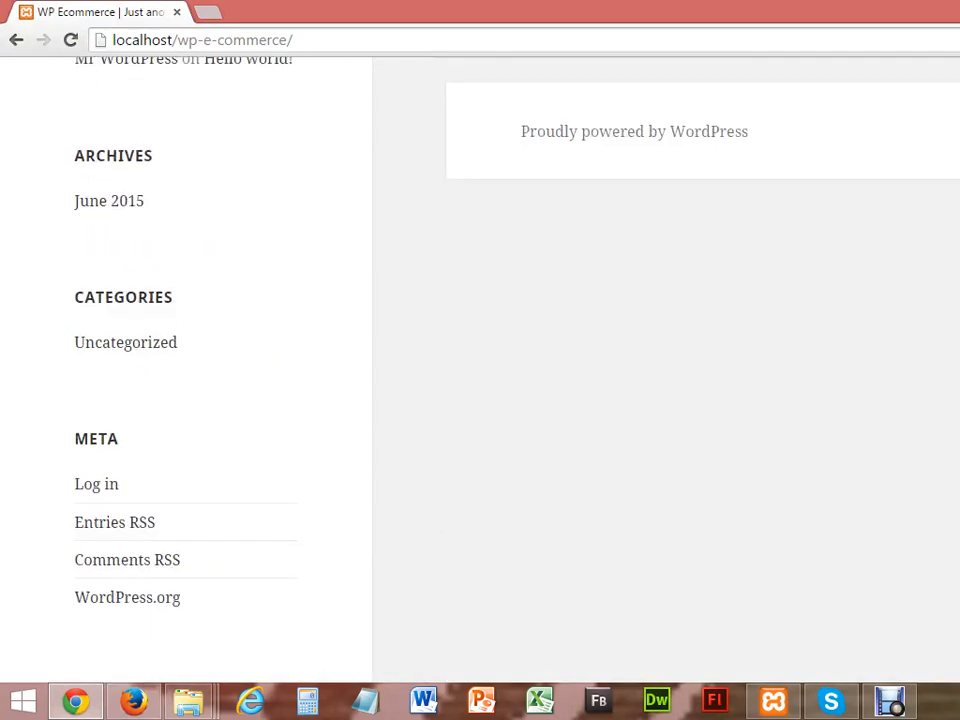
{"action": "scroll", "coordinate": [480, 370], "scroll_direction": "up", "scroll_amount": 1}
{"action": "scroll", "coordinate": [480, 370], "scroll_direction": "up", "scroll_amount": 2}
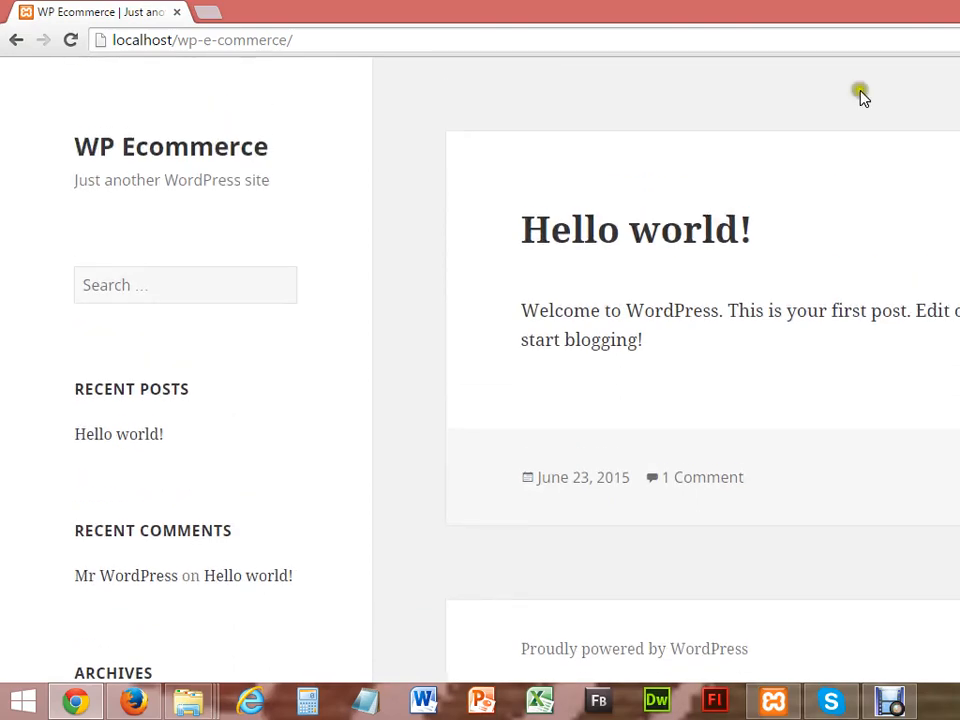
Step: Look through the WooCommerce Products, General and Checkout settings tabs, then view the site's Pages list
{"action": "left_click", "coordinate": [130, 704]}
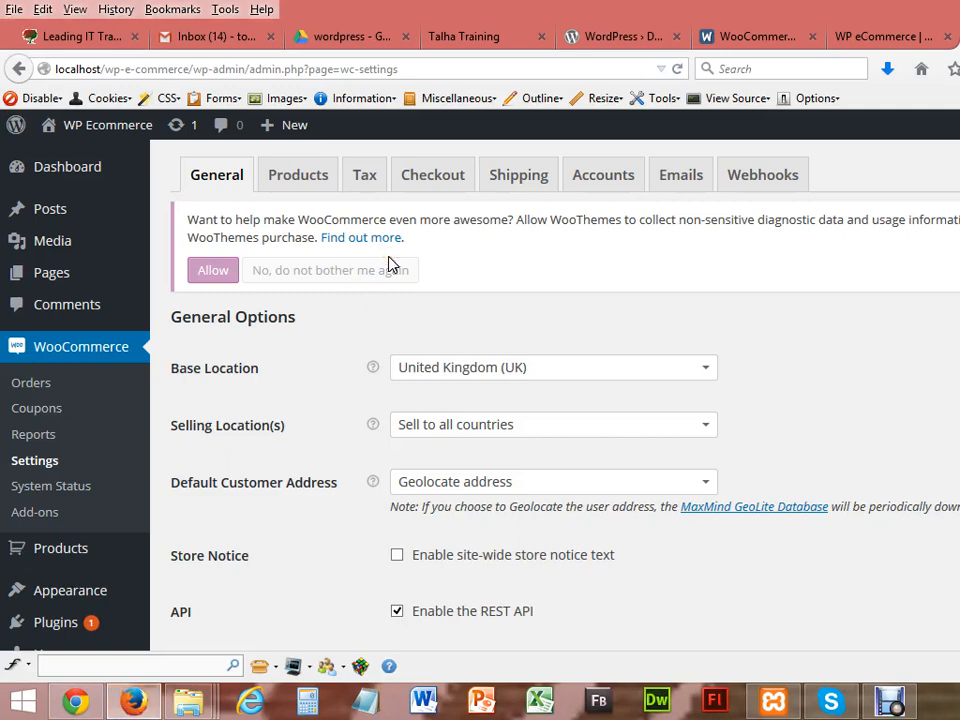
{"action": "left_click", "coordinate": [253, 273]}
{"action": "left_click", "coordinate": [298, 176]}
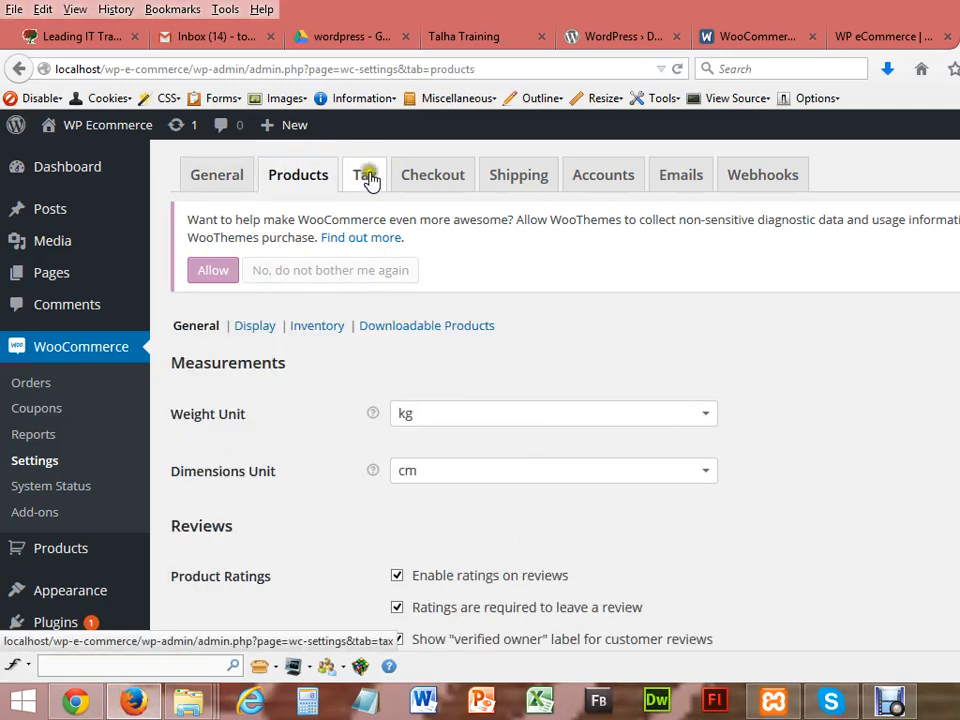
{"action": "left_click", "coordinate": [430, 177]}
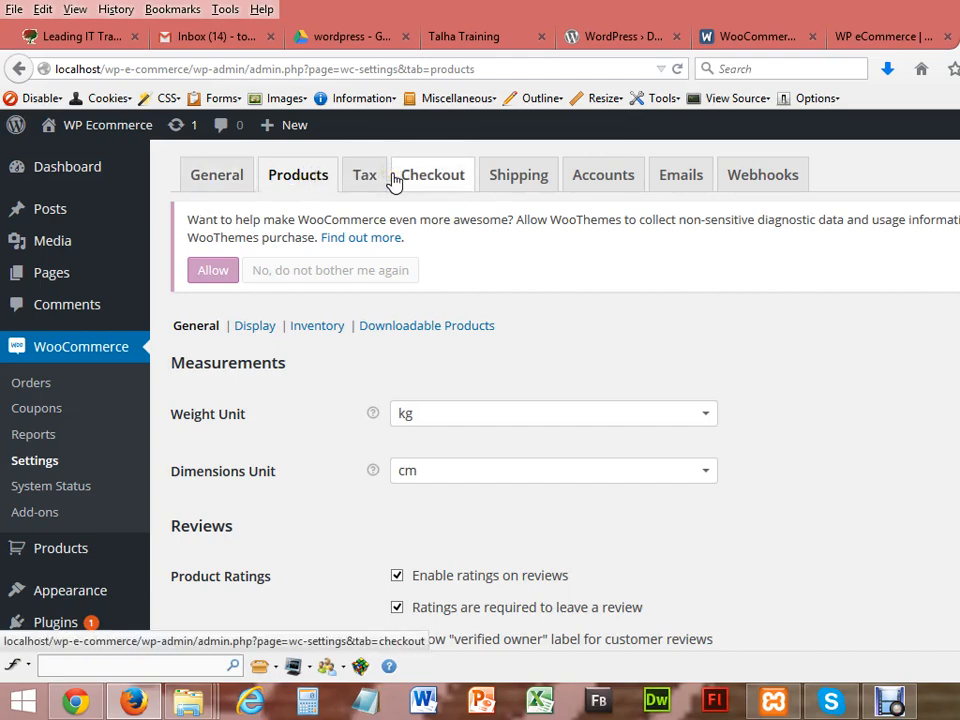
{"action": "left_click", "coordinate": [229, 176]}
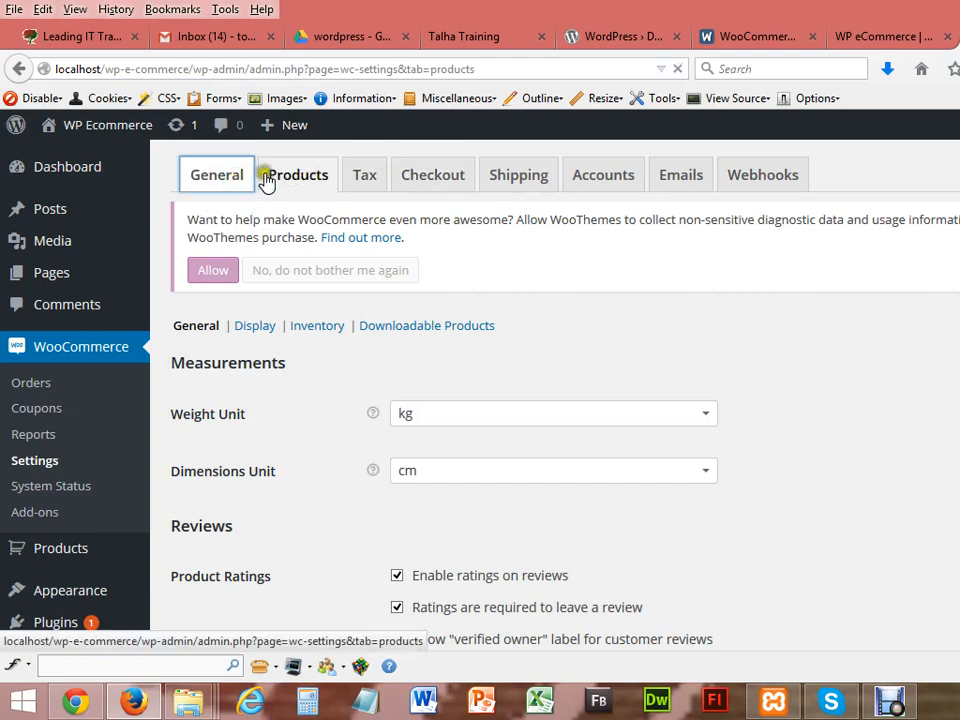
{"action": "left_click", "coordinate": [232, 182]}
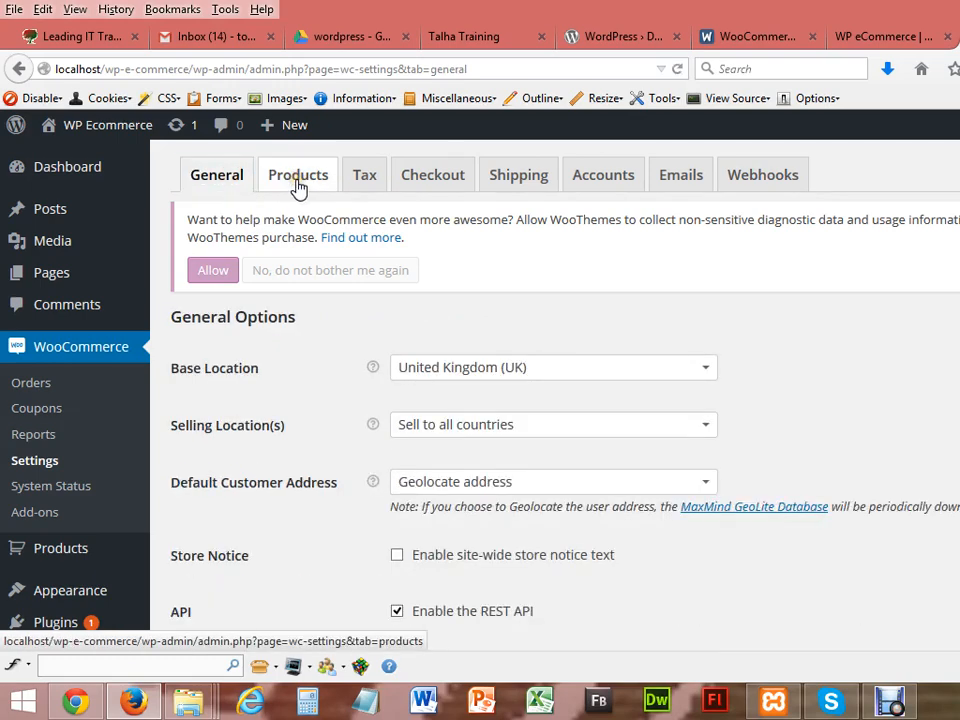
{"action": "left_click", "coordinate": [394, 184]}
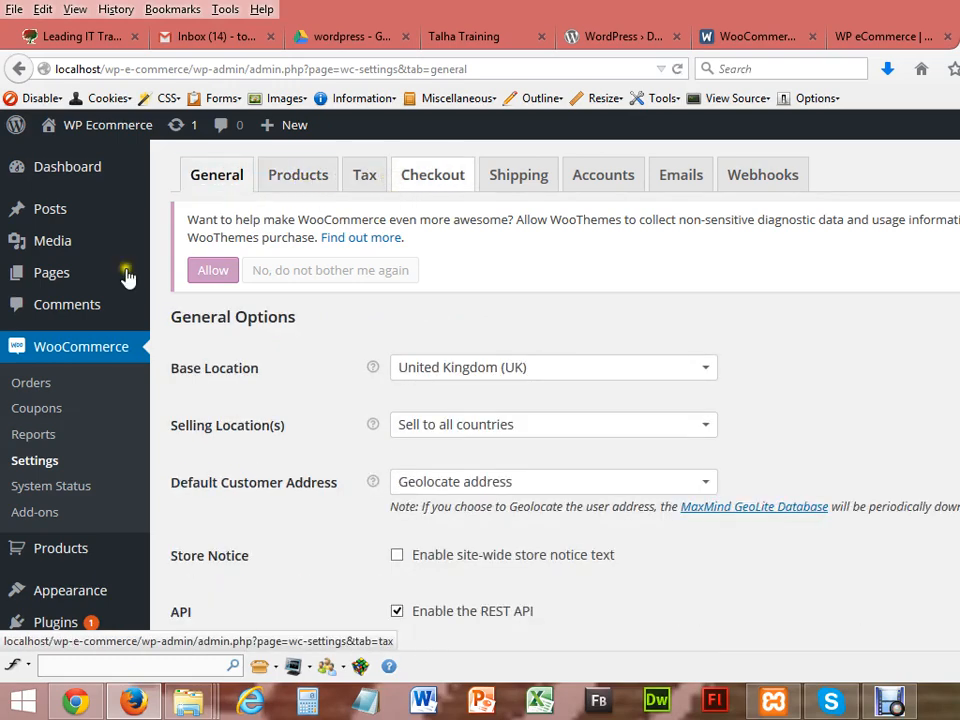
{"action": "left_click", "coordinate": [49, 281]}
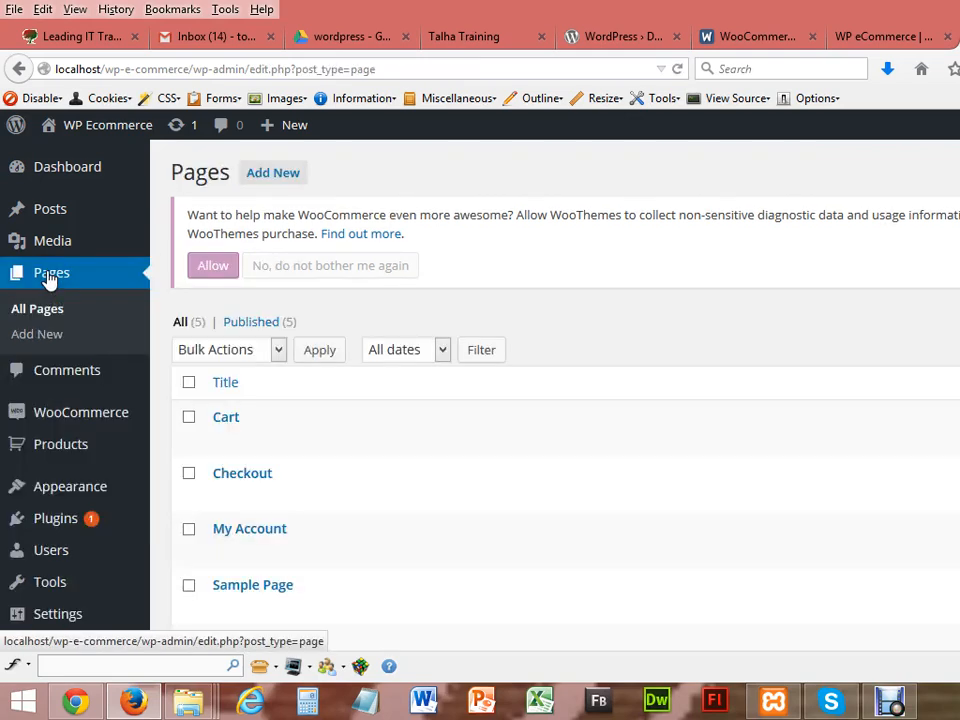
{"action": "scroll", "coordinate": [555, 400], "scroll_direction": "down", "scroll_amount": 2}
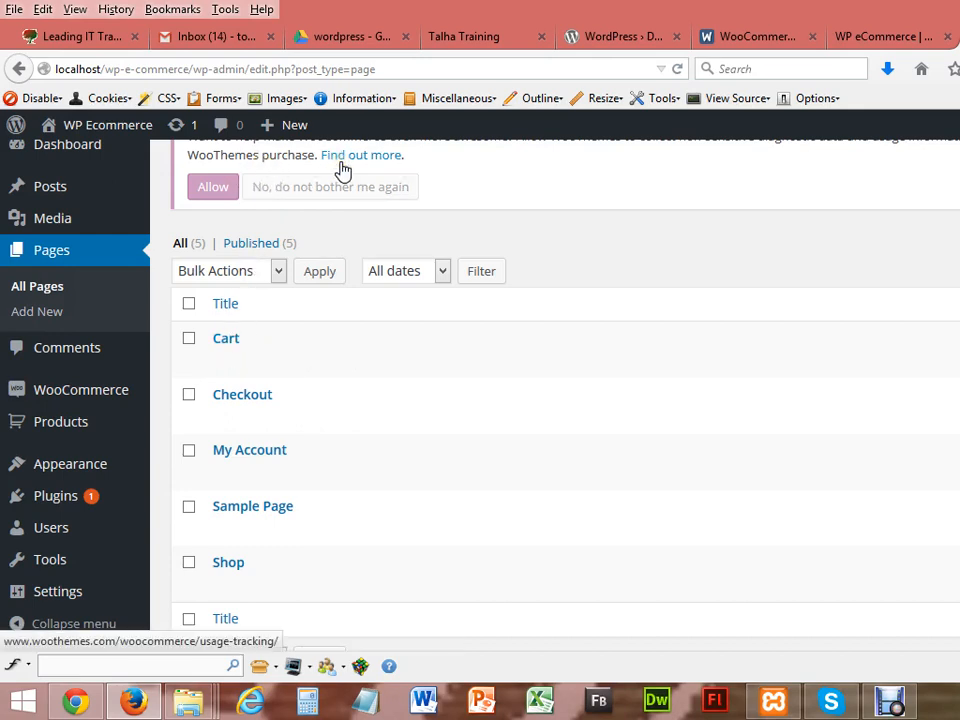
{"action": "mouse_move", "coordinate": [226, 378]}
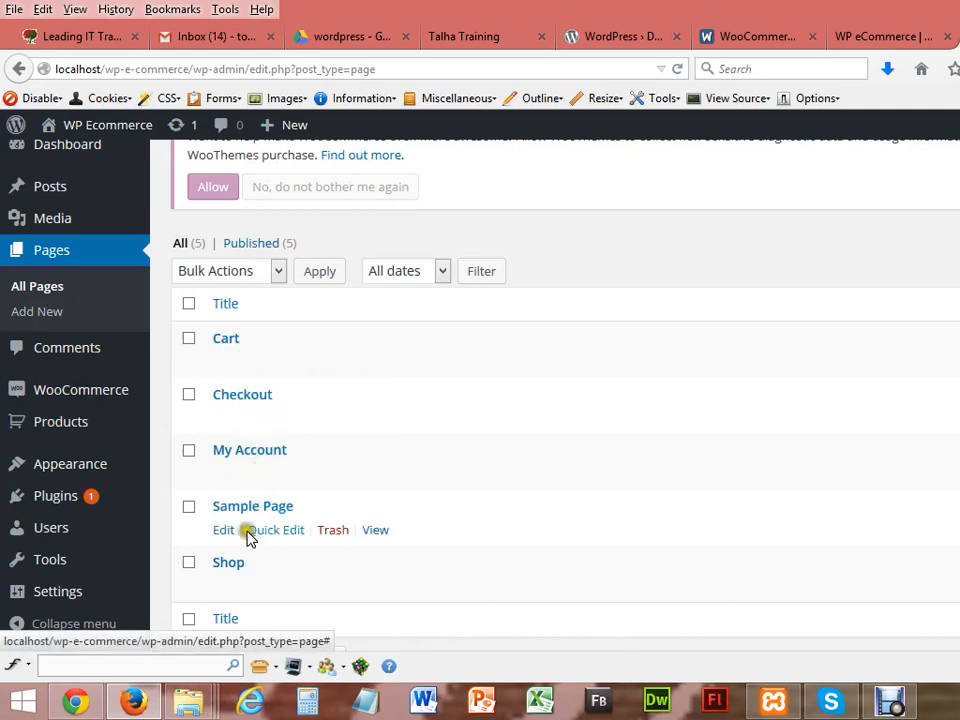
{"action": "scroll", "coordinate": [555, 400], "scroll_direction": "down", "scroll_amount": 2}
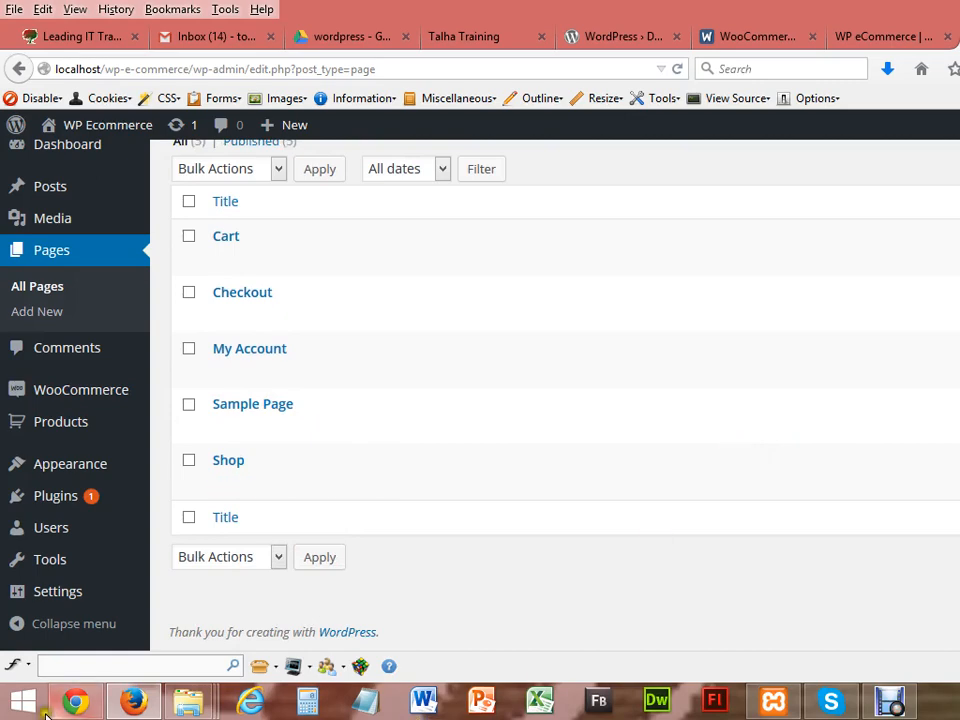
{"action": "left_click", "coordinate": [60, 705]}
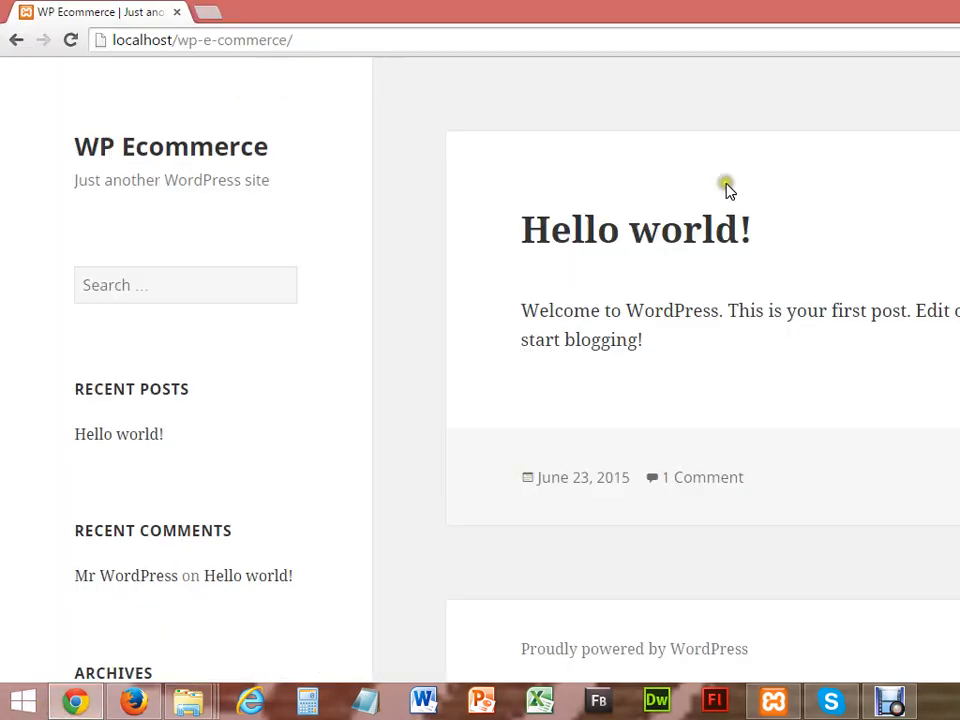
{"action": "scroll", "coordinate": [480, 360], "scroll_direction": "down", "scroll_amount": 5}
{"action": "scroll", "coordinate": [480, 360], "scroll_direction": "up", "scroll_amount": 5}
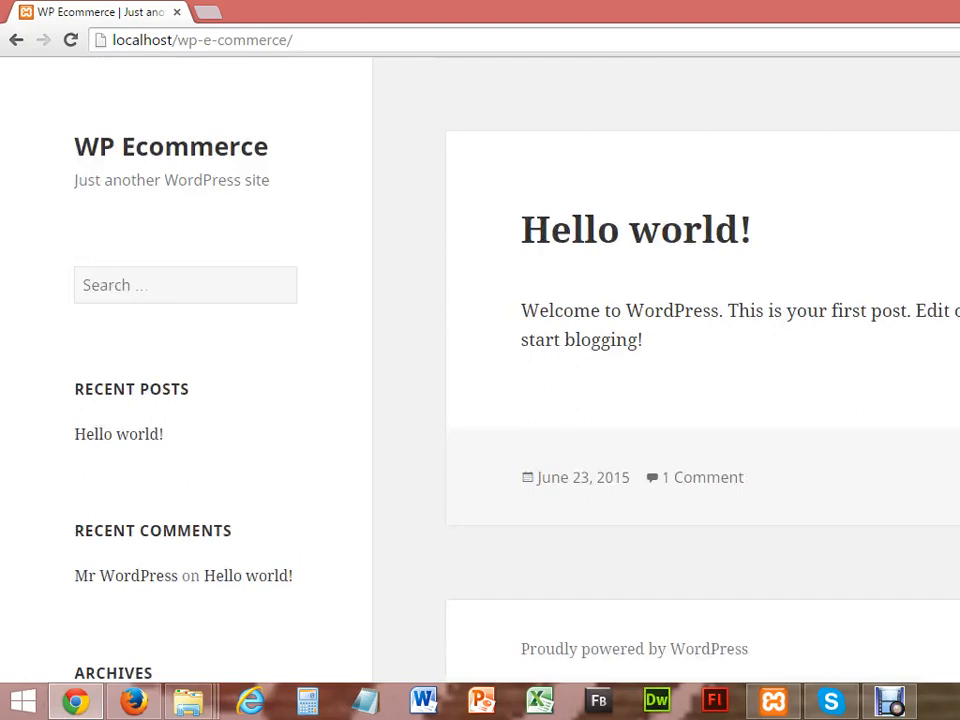
{"action": "left_click", "coordinate": [135, 703]}
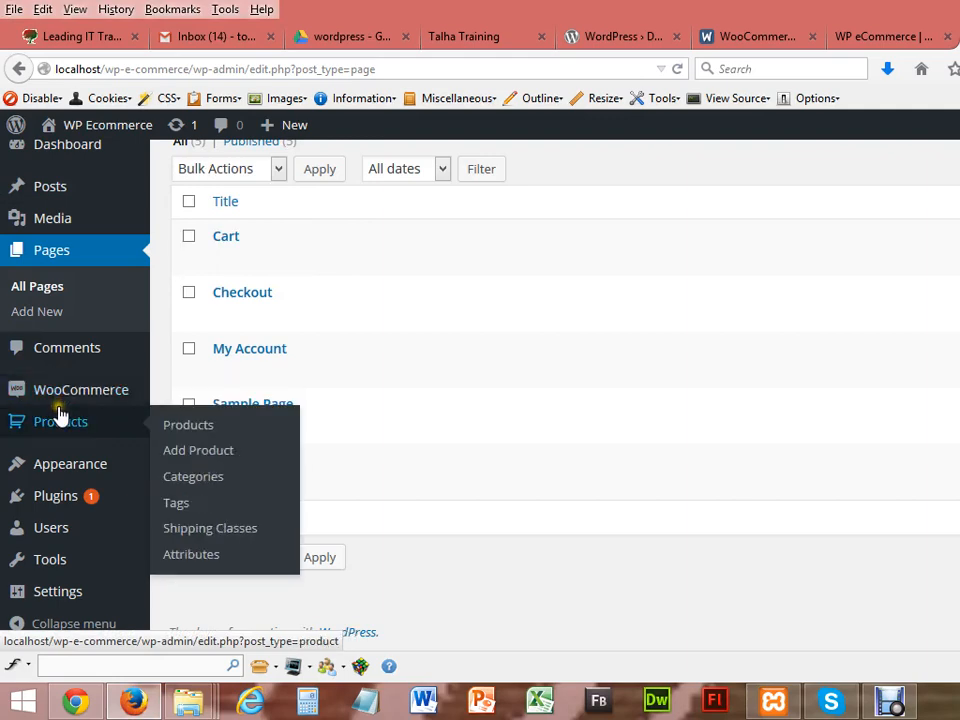
Step: Go to Appearance > Themes > Add New and choose to upload a theme
{"action": "mouse_move", "coordinate": [64, 476]}
{"action": "left_click", "coordinate": [182, 404]}
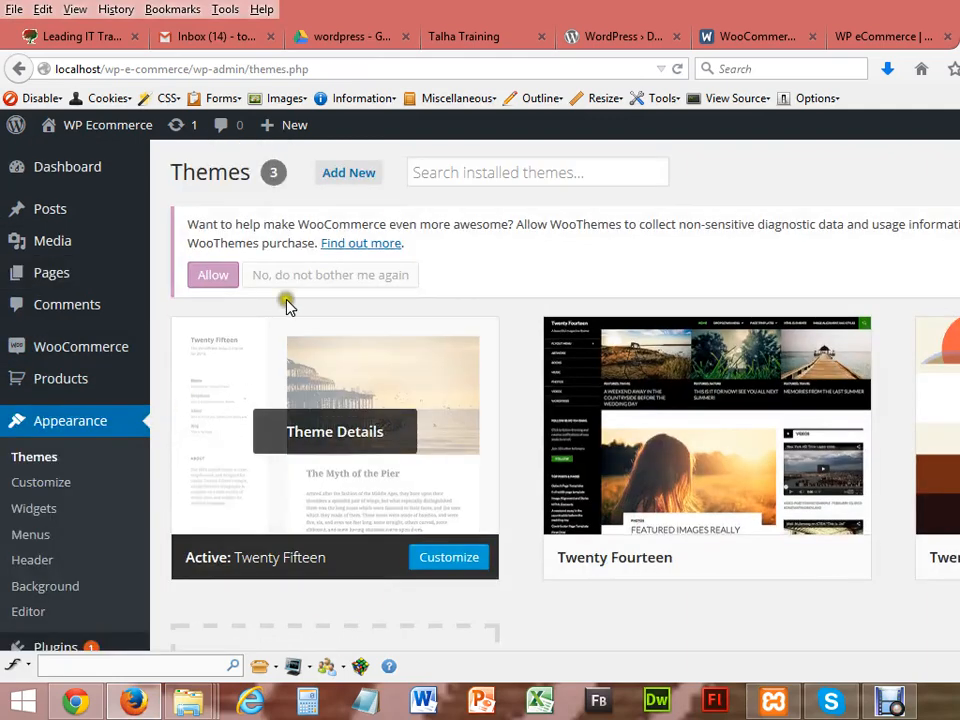
{"action": "left_click", "coordinate": [334, 176]}
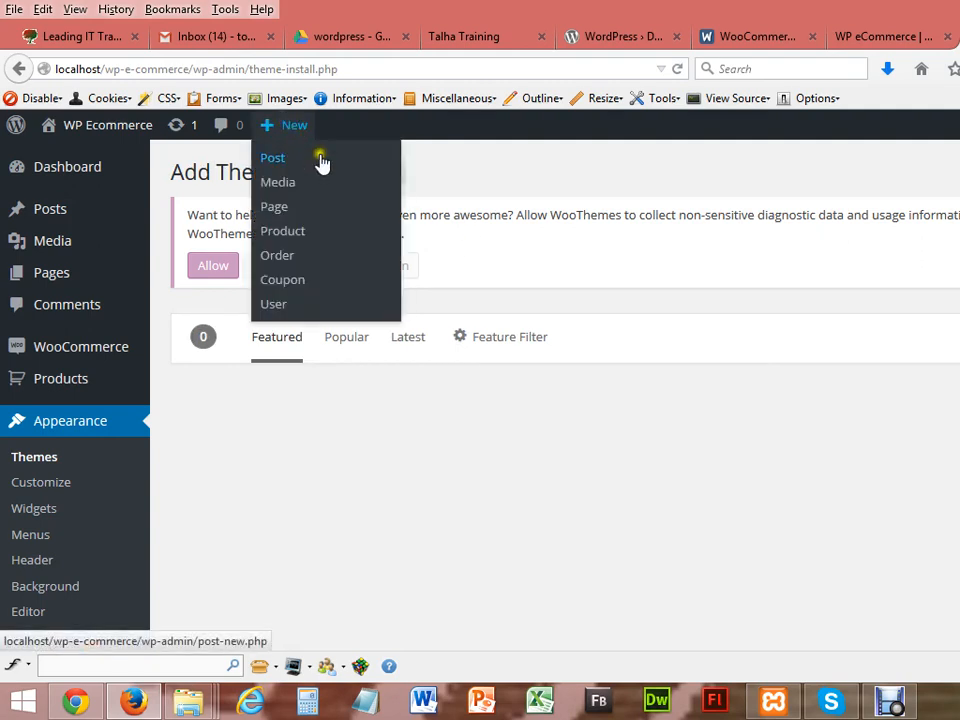
{"action": "left_click", "coordinate": [366, 178]}
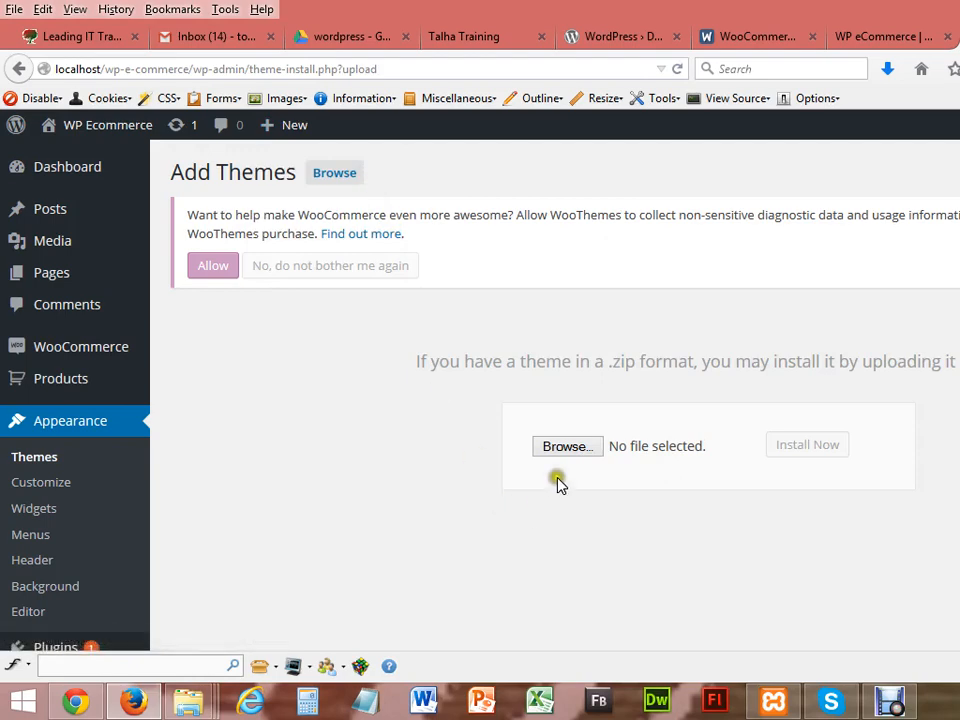
Step: Select Zenshop.zip from Downloads/wp theme and install it
{"action": "left_click", "coordinate": [566, 449]}
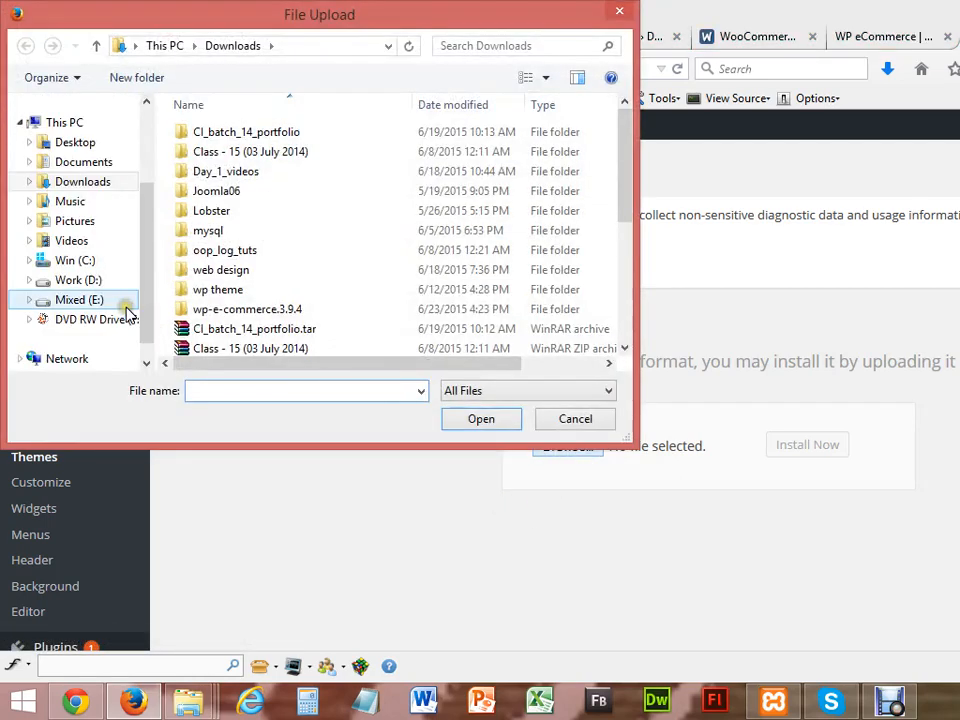
{"action": "left_click", "coordinate": [86, 163]}
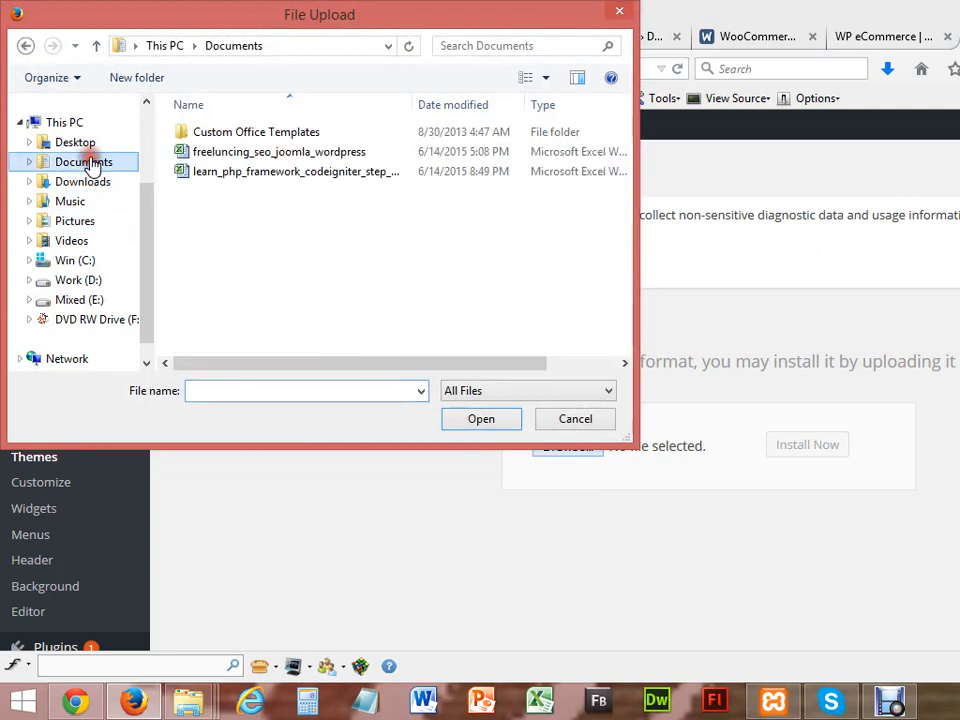
{"action": "left_click", "coordinate": [86, 182]}
{"action": "double_click", "coordinate": [220, 291]}
{"action": "double_click", "coordinate": [220, 193]}
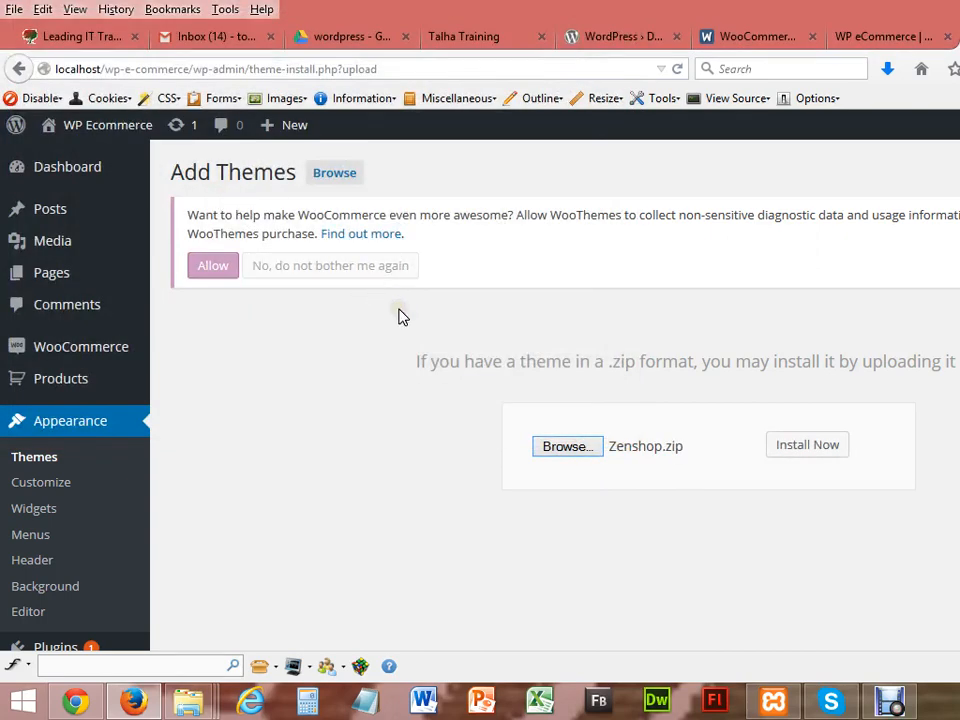
{"action": "left_click", "coordinate": [810, 446]}
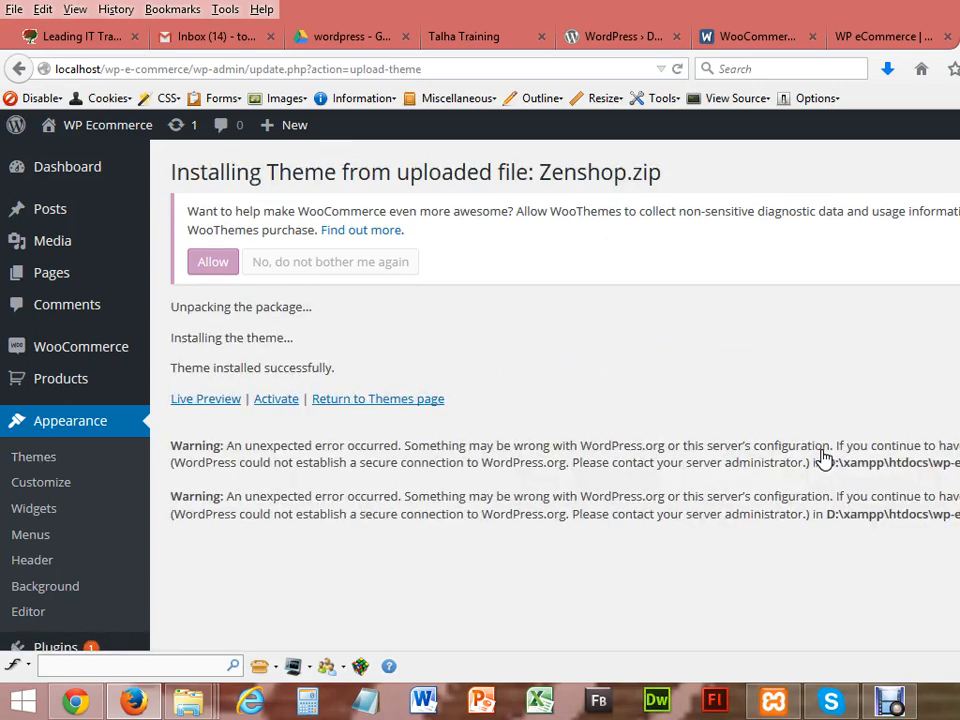
Step: Activate the Zenshop theme from the installation confirmation page
{"action": "left_click", "coordinate": [275, 400]}
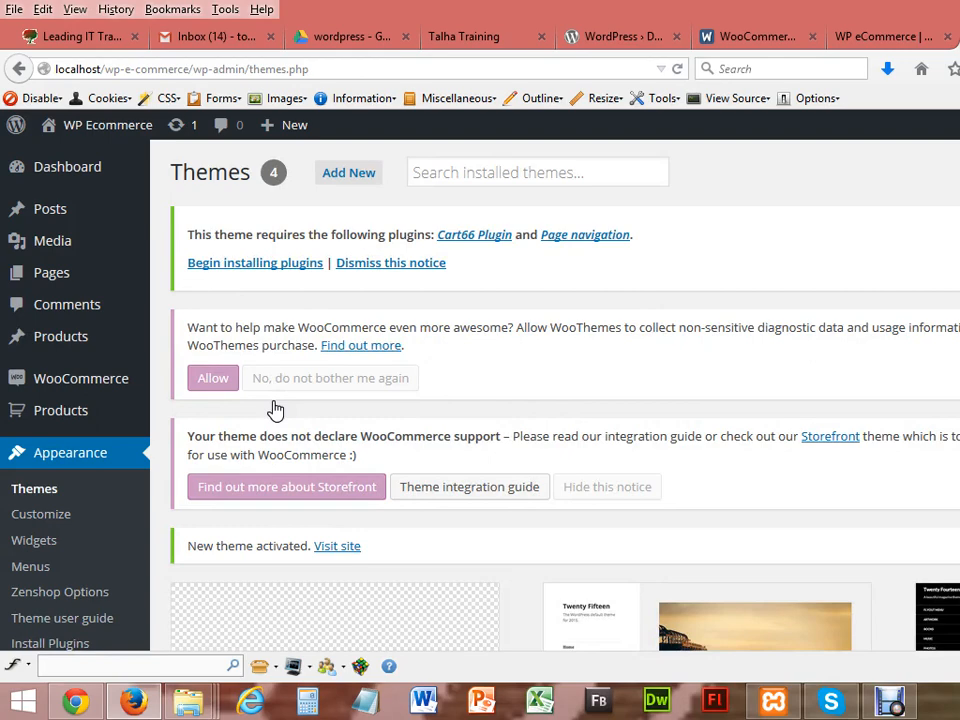
Step: Open the Begin installing plugins link in a new tab and switch to it
{"action": "right_click", "coordinate": [284, 268]}
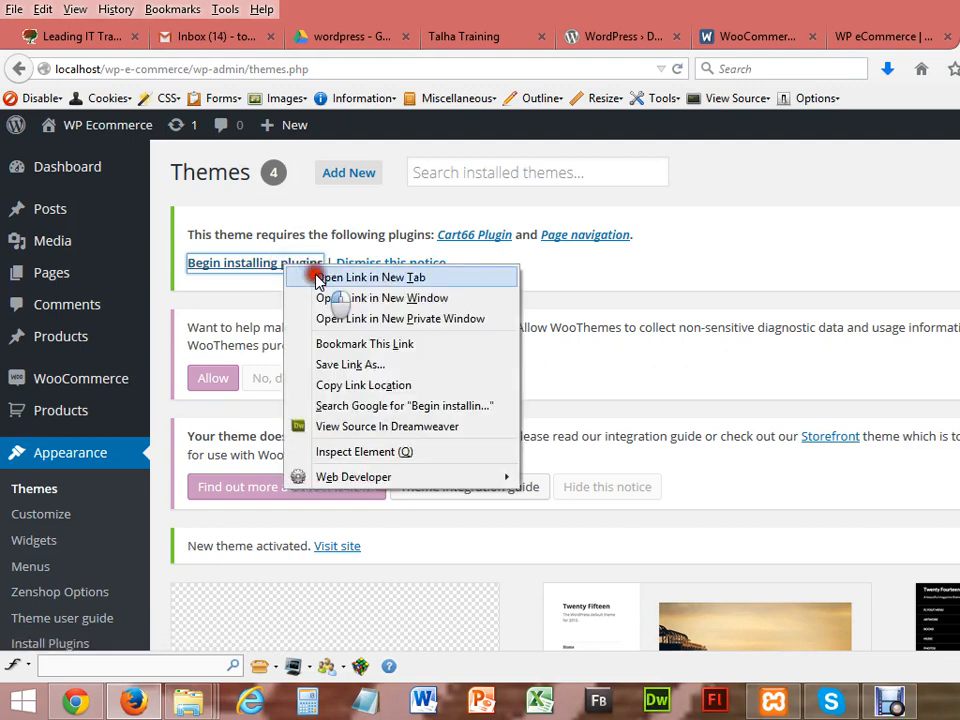
{"action": "left_click", "coordinate": [316, 277]}
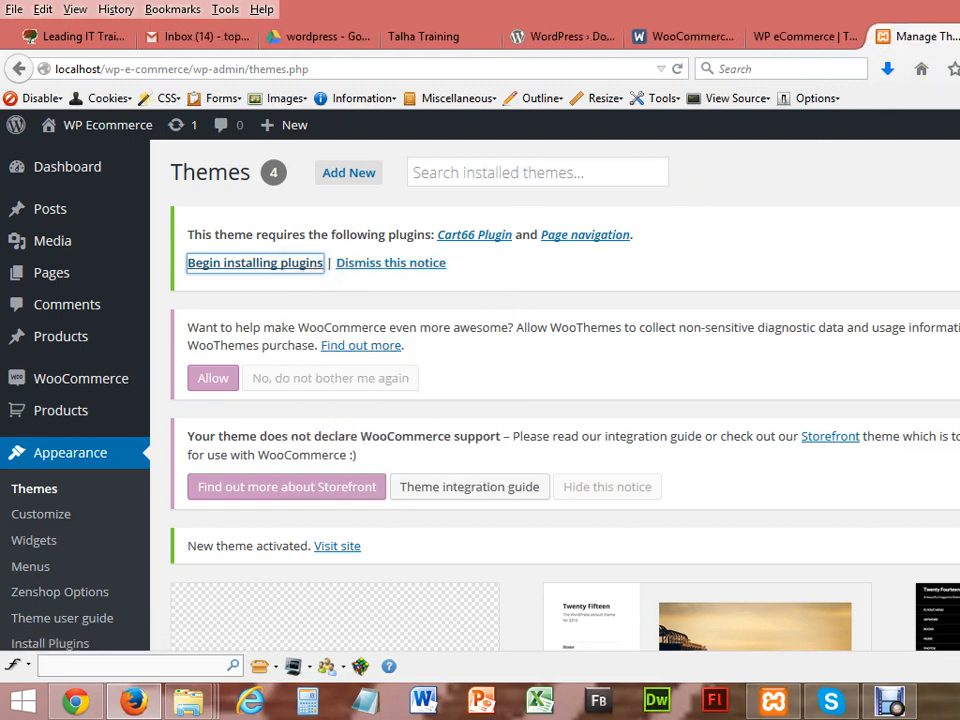
{"action": "left_click", "coordinate": [958, 37]}
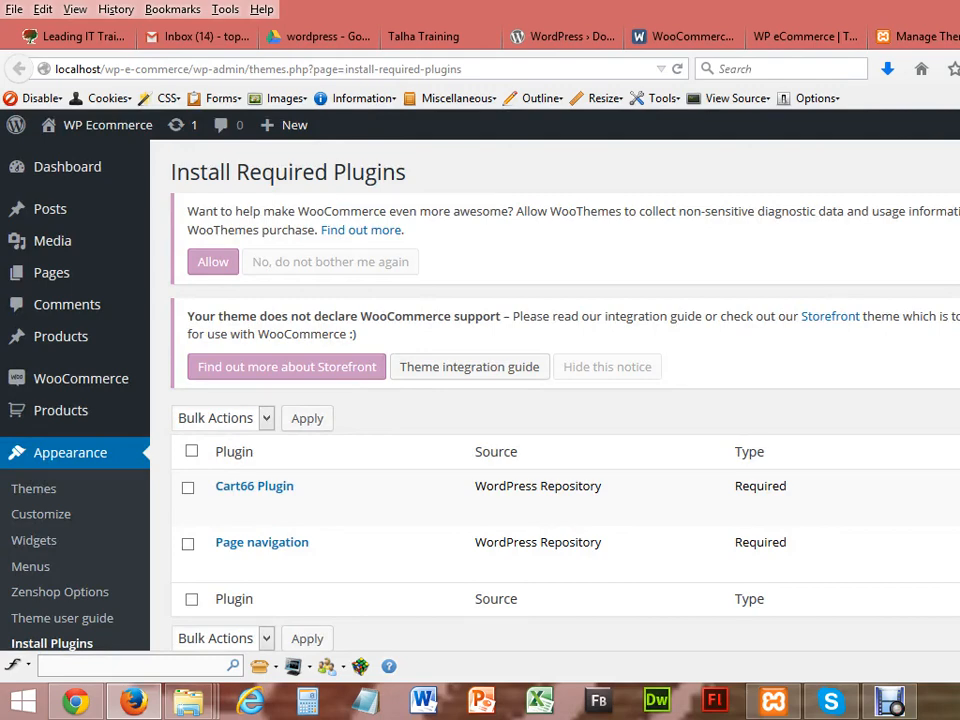
{"action": "scroll", "coordinate": [555, 400], "scroll_direction": "down", "scroll_amount": 3}
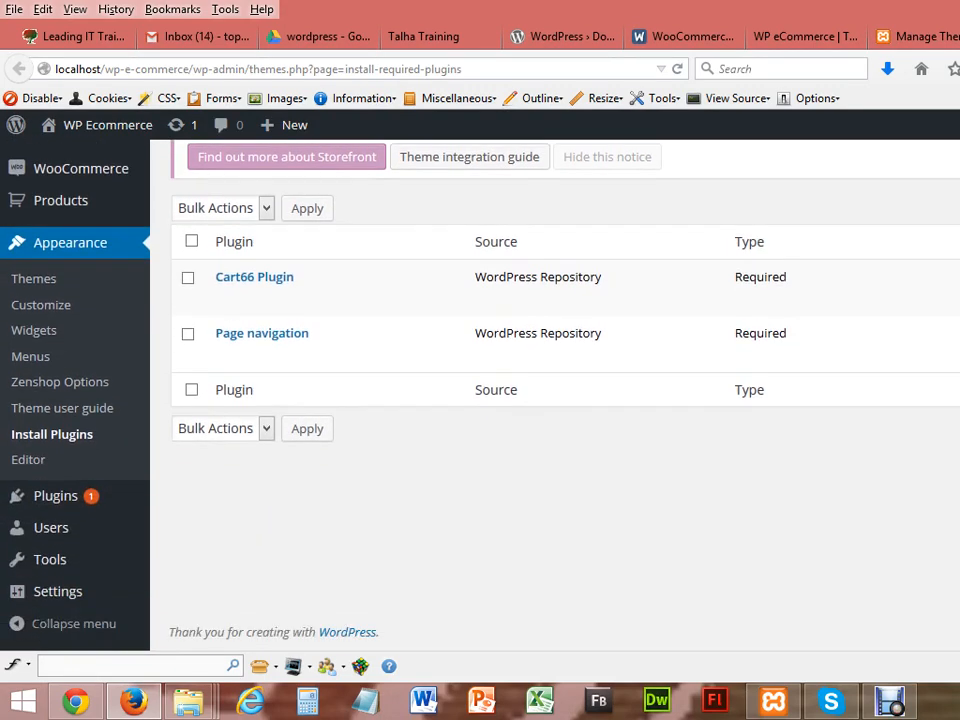
{"action": "scroll", "coordinate": [555, 400], "scroll_direction": "up", "scroll_amount": 2}
{"action": "scroll", "coordinate": [555, 400], "scroll_direction": "up", "scroll_amount": 1}
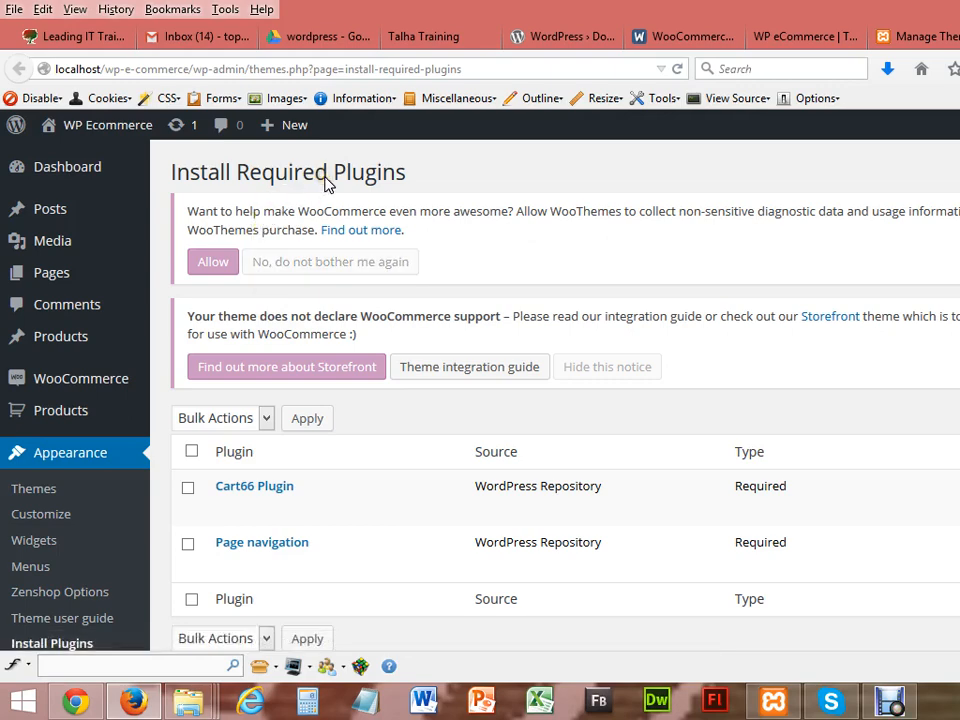
Step: Allow WooCommerce usage tracking and bulk-install Cart66 Plugin and Page navigation
{"action": "left_click", "coordinate": [213, 263]}
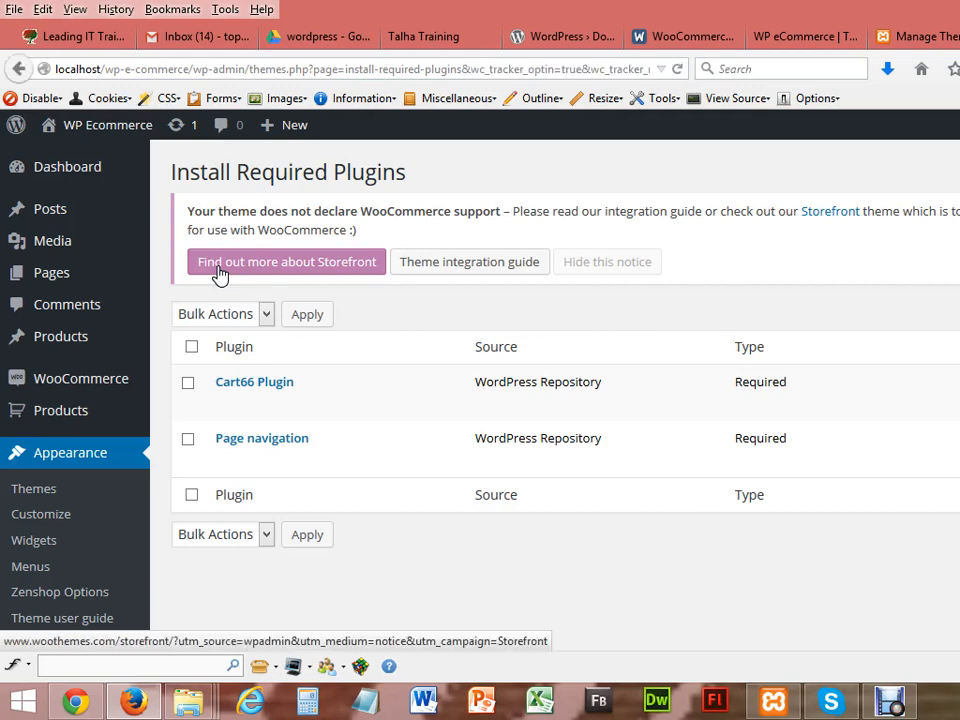
{"action": "left_click", "coordinate": [188, 383]}
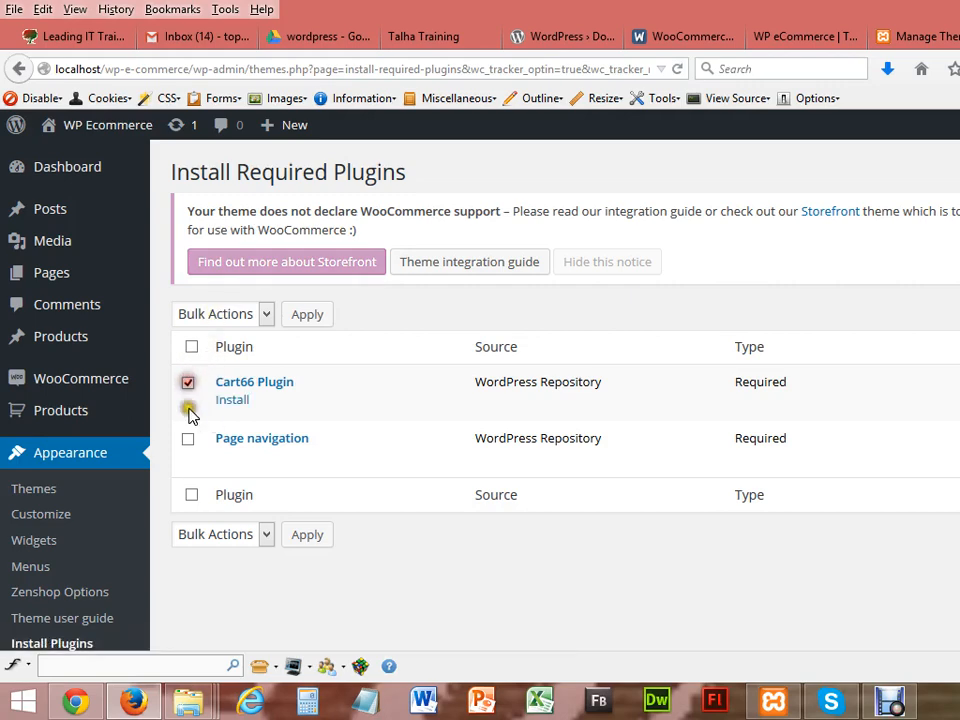
{"action": "left_click", "coordinate": [188, 439]}
{"action": "left_click", "coordinate": [266, 314]}
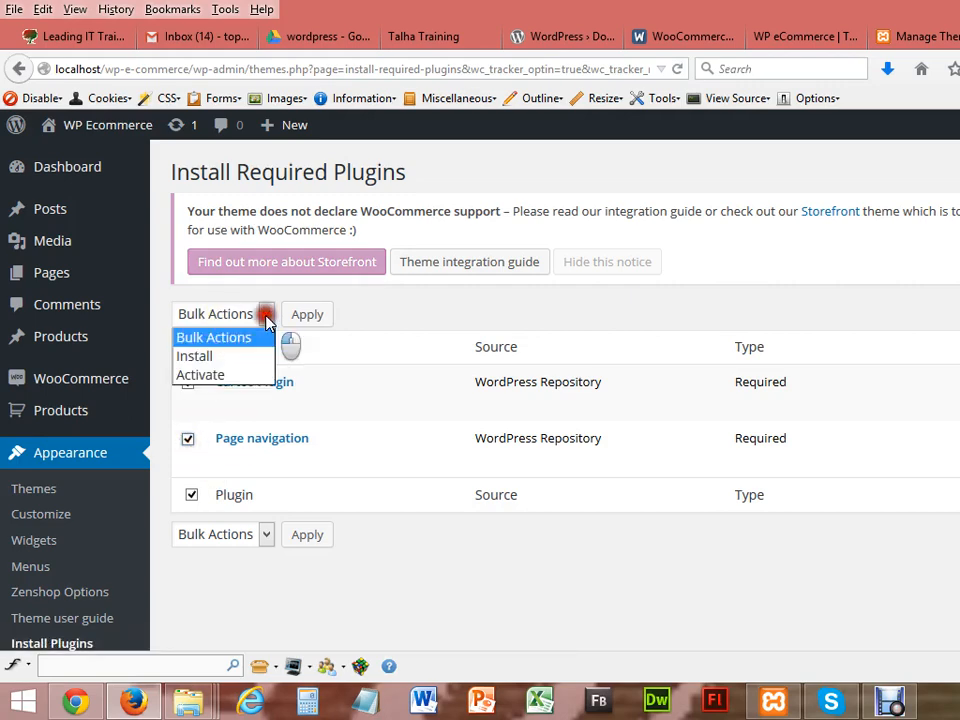
{"action": "left_click", "coordinate": [243, 357]}
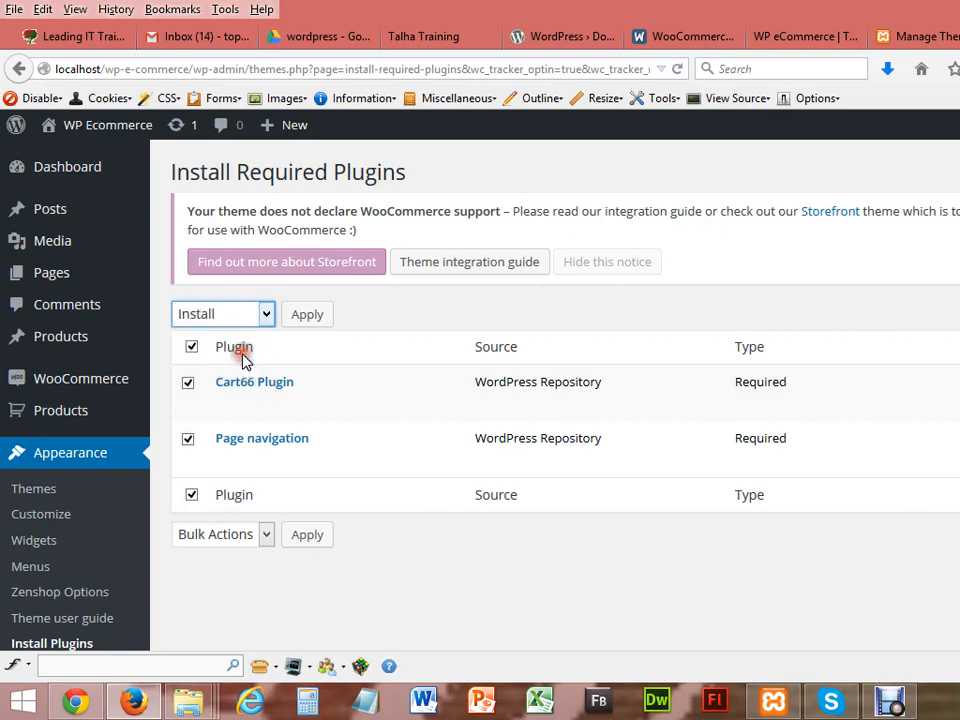
{"action": "left_click", "coordinate": [303, 316]}
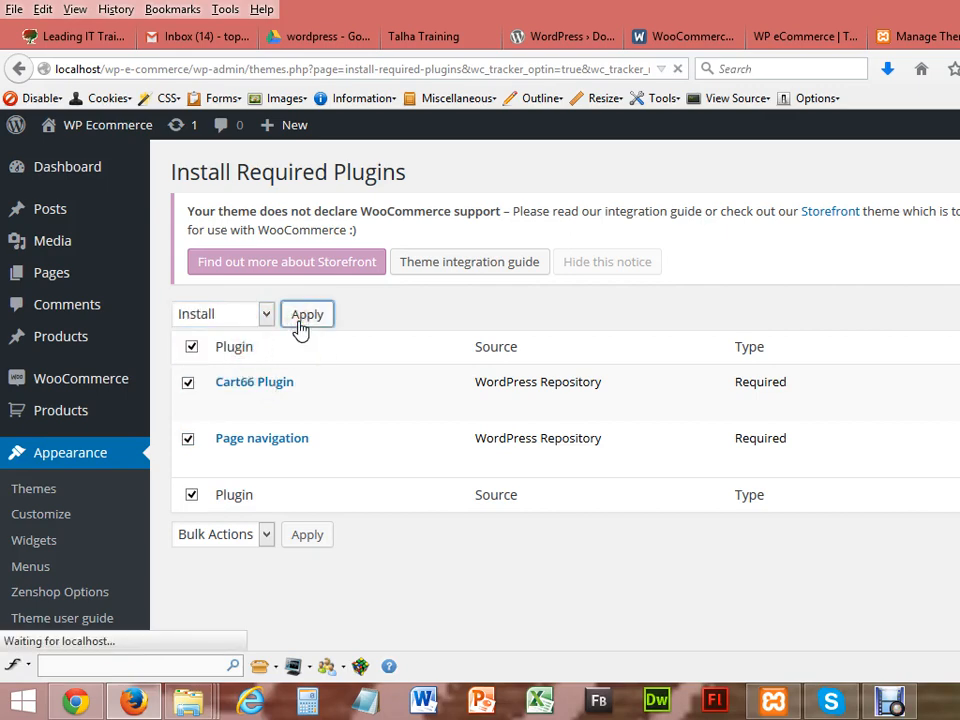
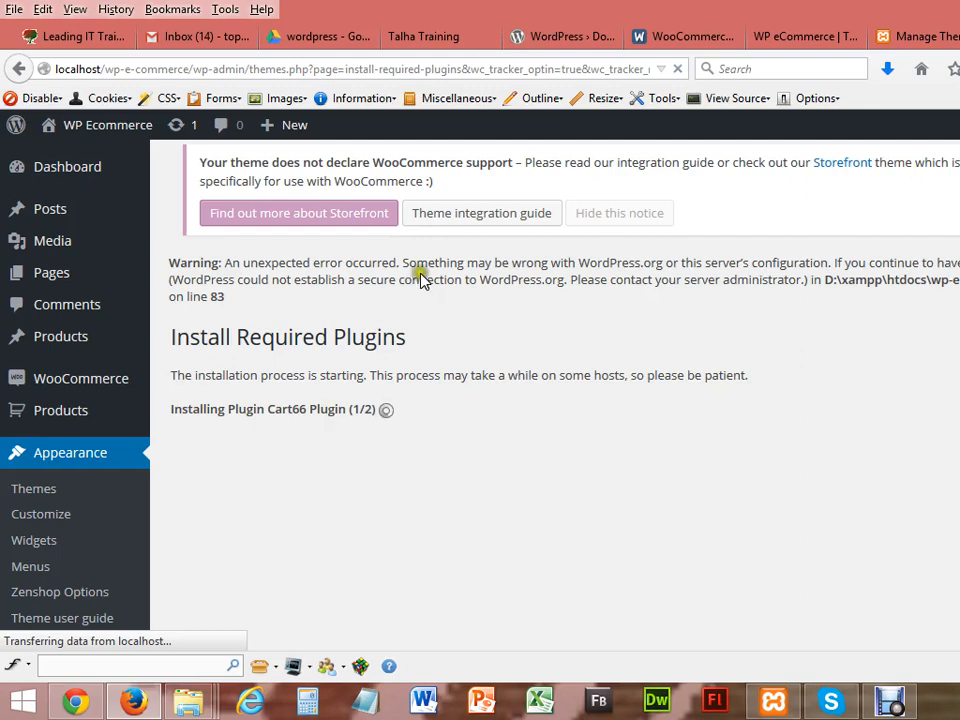
Step: Open the Theme integration guide link in a new tab and switch to it
{"action": "right_click", "coordinate": [476, 216]}
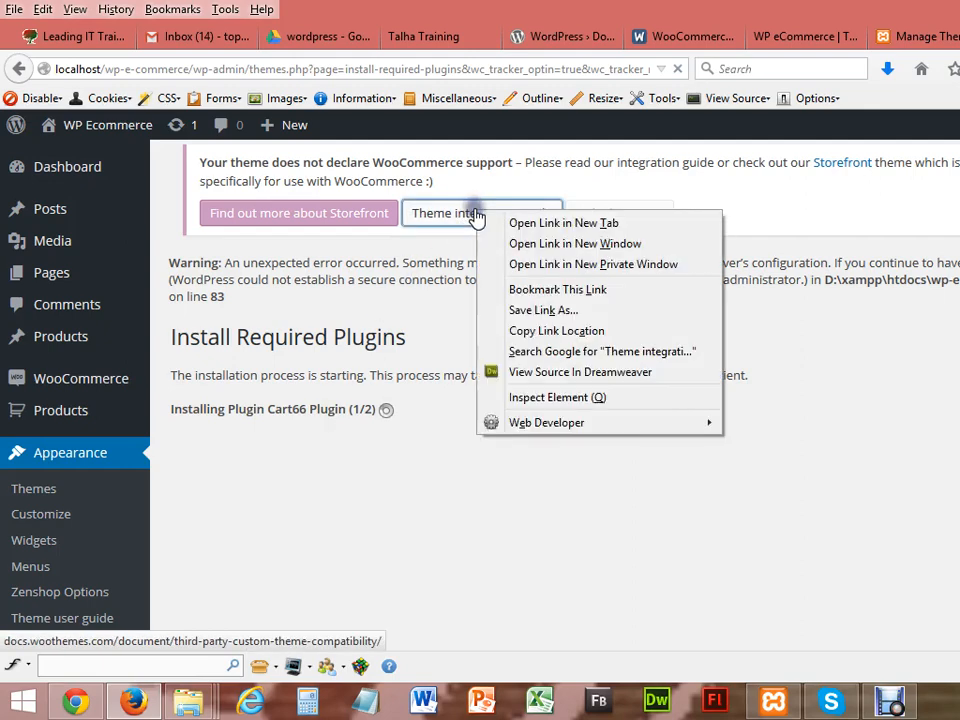
{"action": "left_click", "coordinate": [508, 223]}
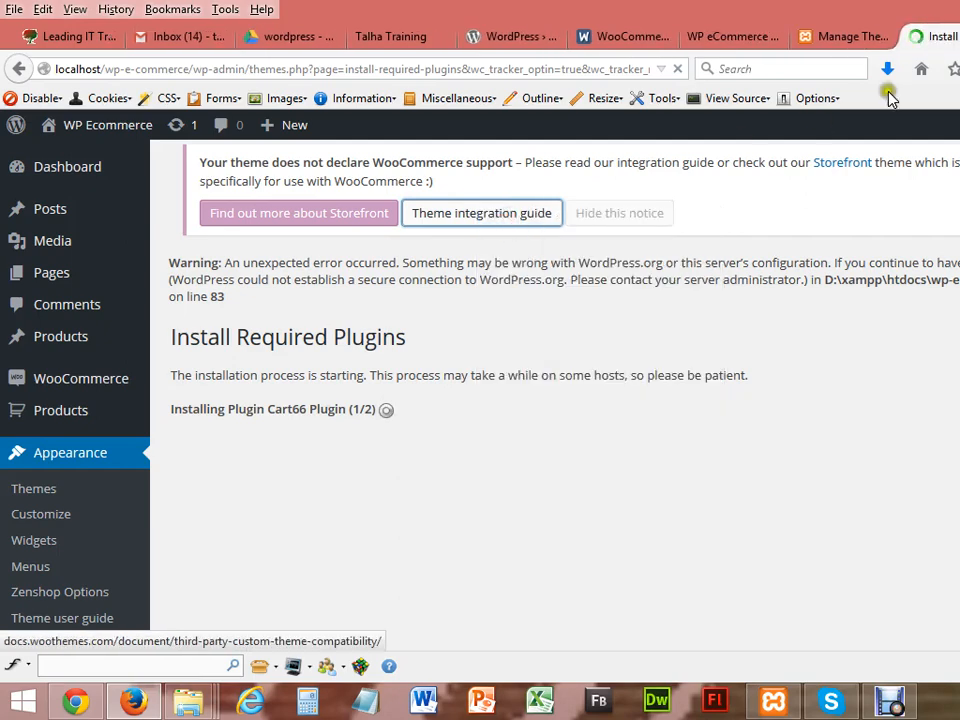
{"action": "key", "text": "ctrl+Tab"}
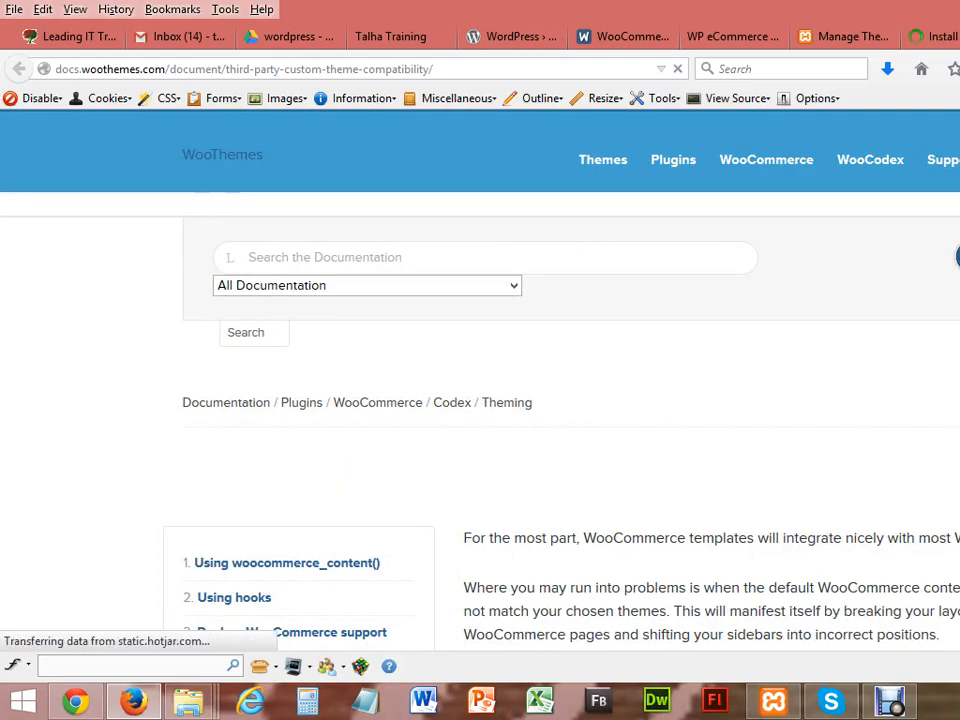
Step: Read through the compatibility guide, then return to the plugin installation tab
{"action": "scroll", "coordinate": [480, 380], "scroll_direction": "down", "scroll_amount": 5}
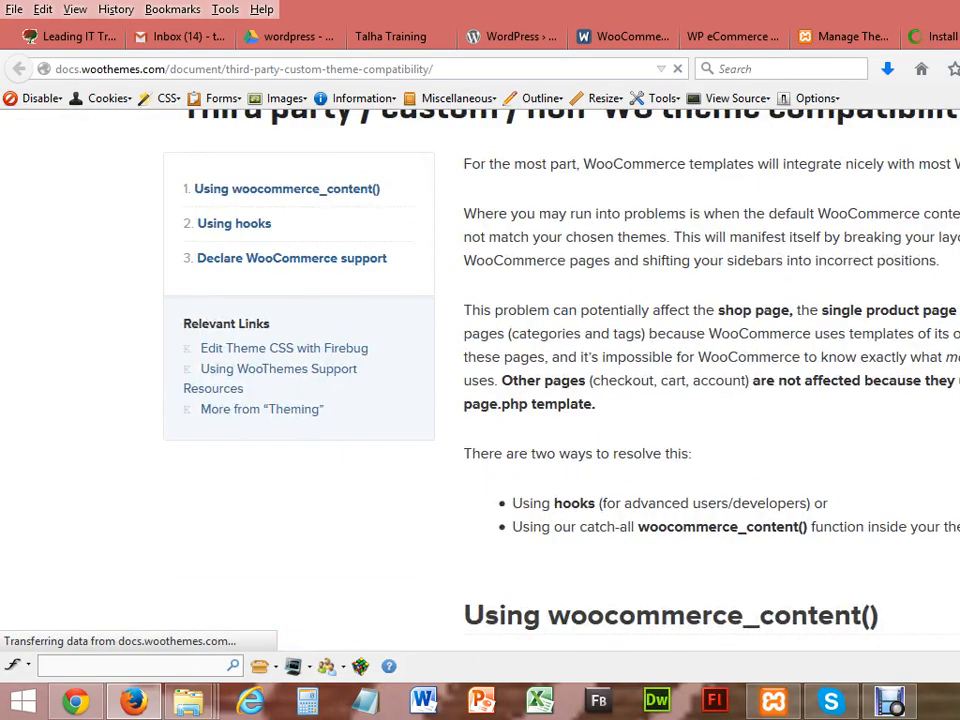
{"action": "scroll", "coordinate": [480, 380], "scroll_direction": "down", "scroll_amount": 4}
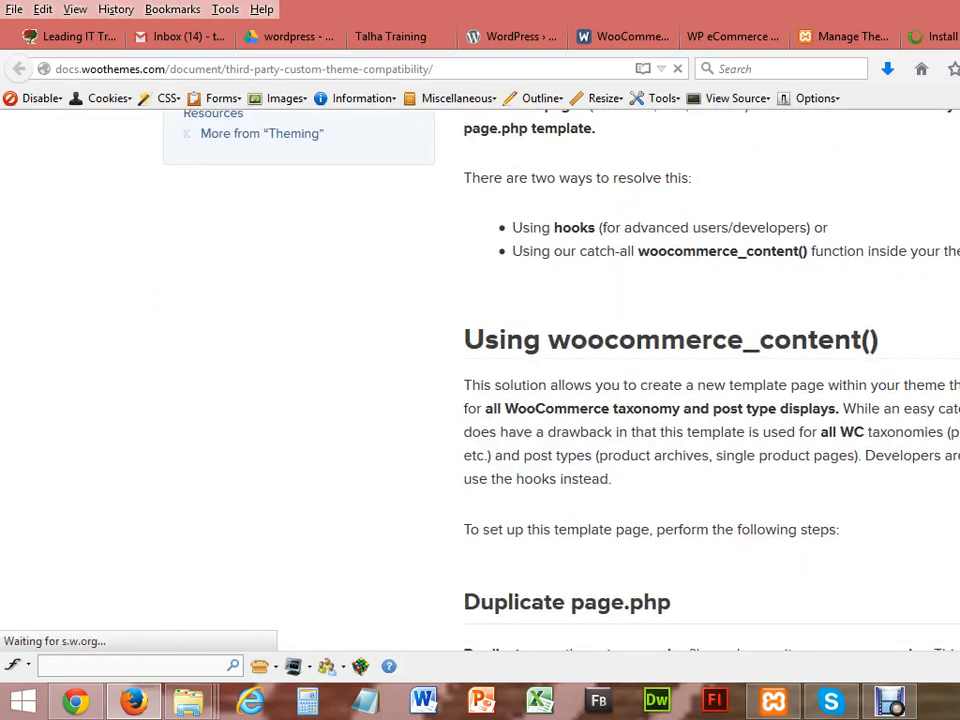
{"action": "scroll", "coordinate": [480, 380], "scroll_direction": "down", "scroll_amount": 7}
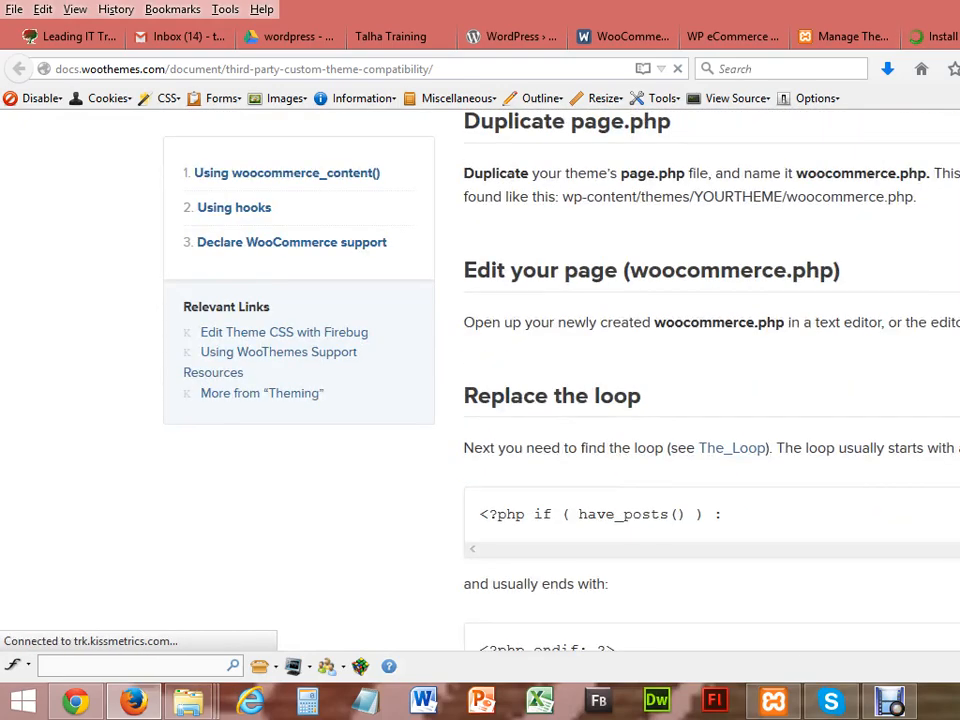
{"action": "scroll", "coordinate": [480, 380], "scroll_direction": "down", "scroll_amount": 15}
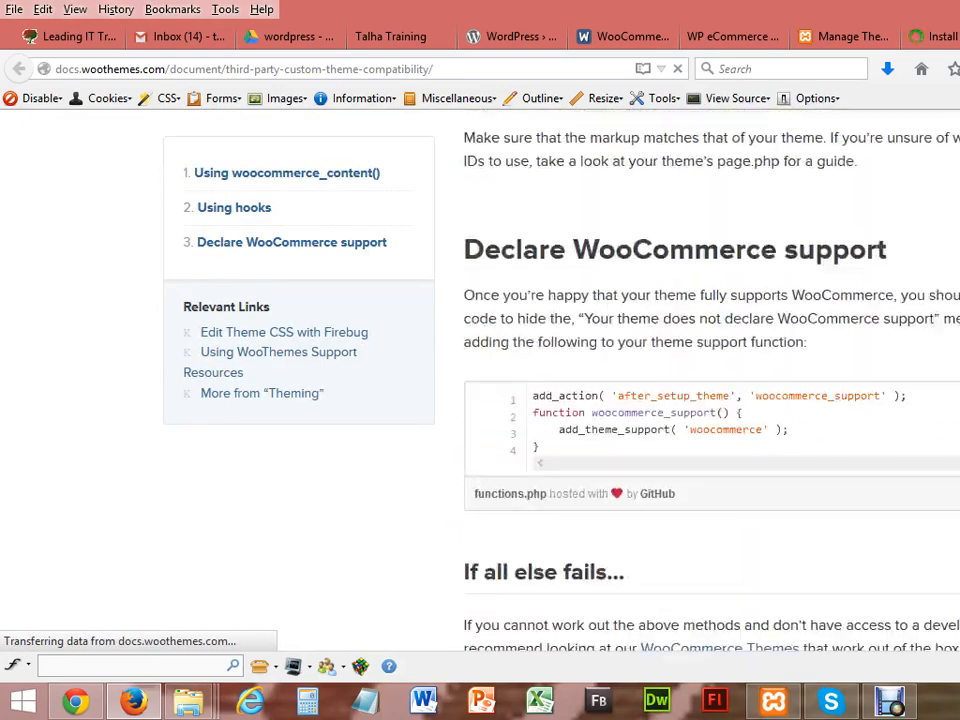
{"action": "scroll", "coordinate": [480, 380], "scroll_direction": "up", "scroll_amount": 10}
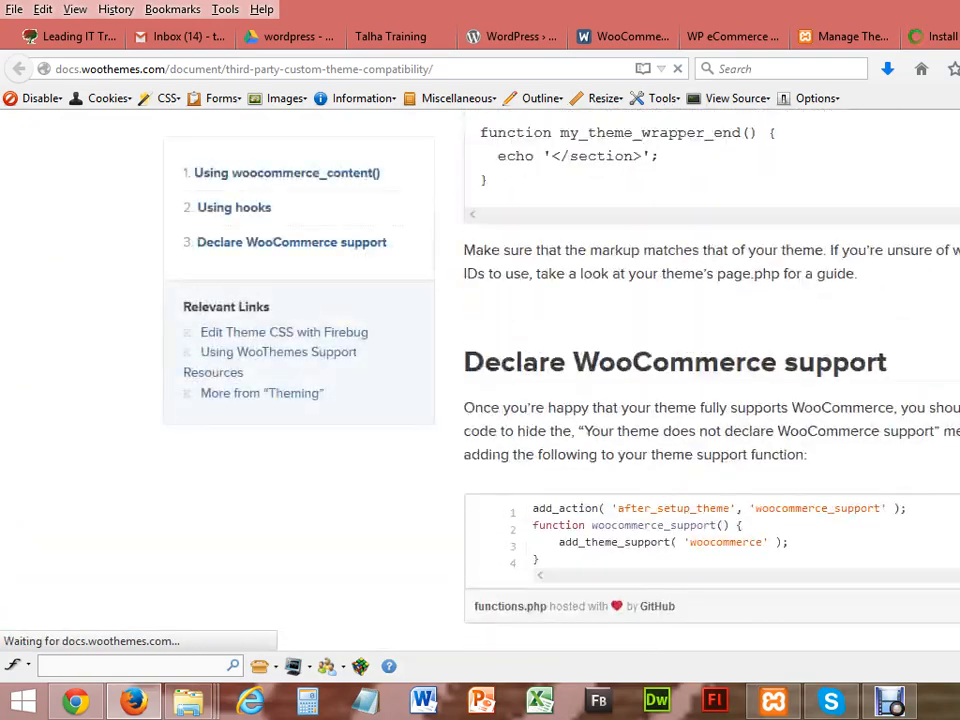
{"action": "scroll", "coordinate": [480, 380], "scroll_direction": "up", "scroll_amount": 12}
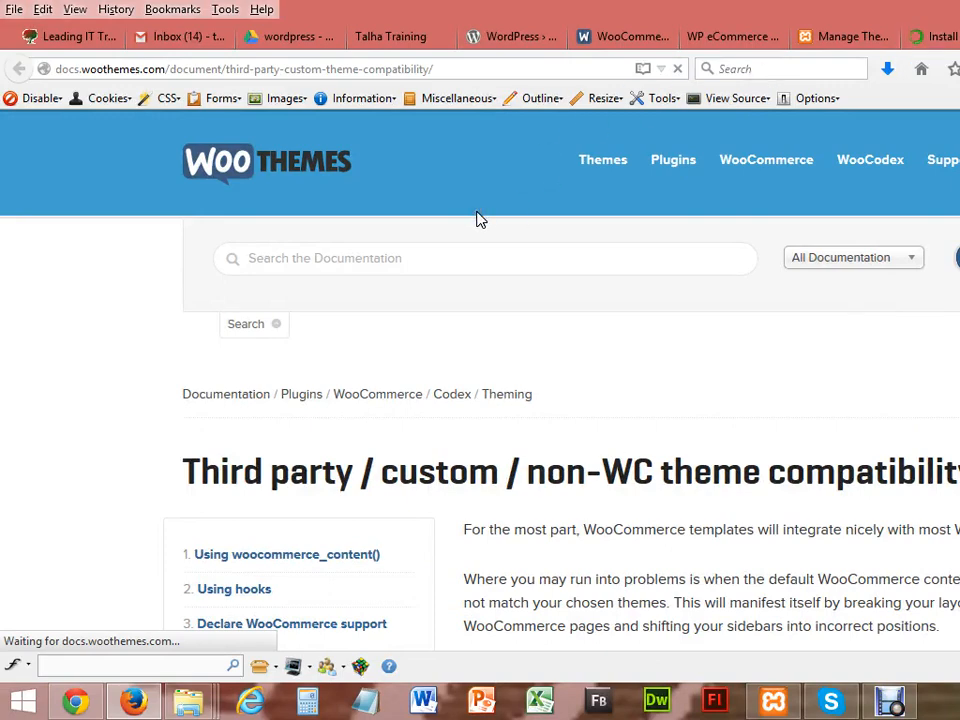
{"action": "left_click", "coordinate": [938, 36]}
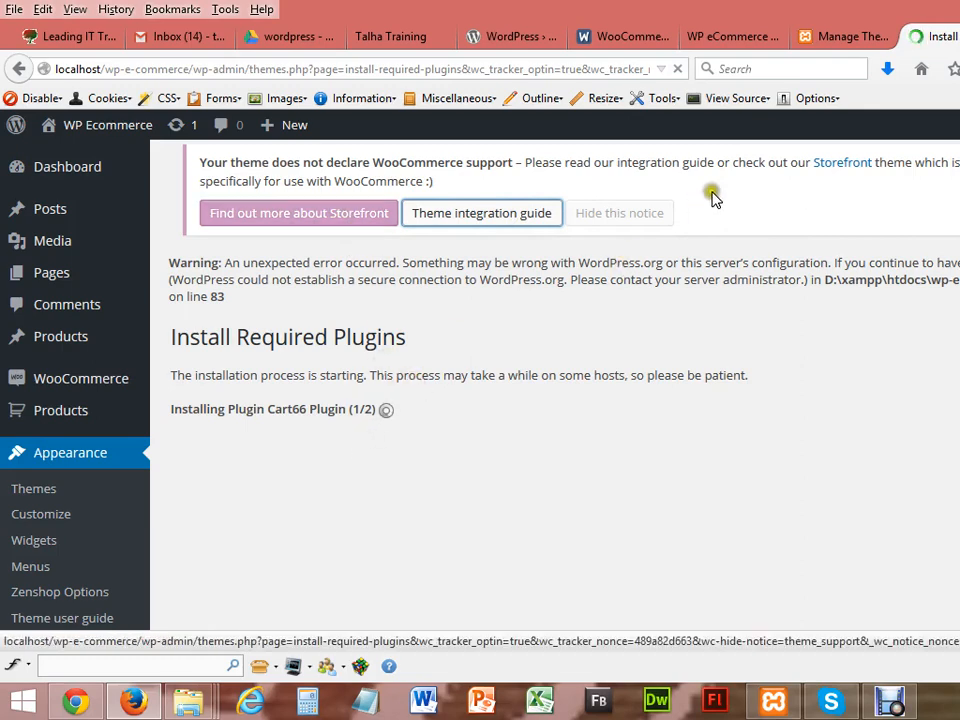
{"action": "left_click", "coordinate": [851, 38]}
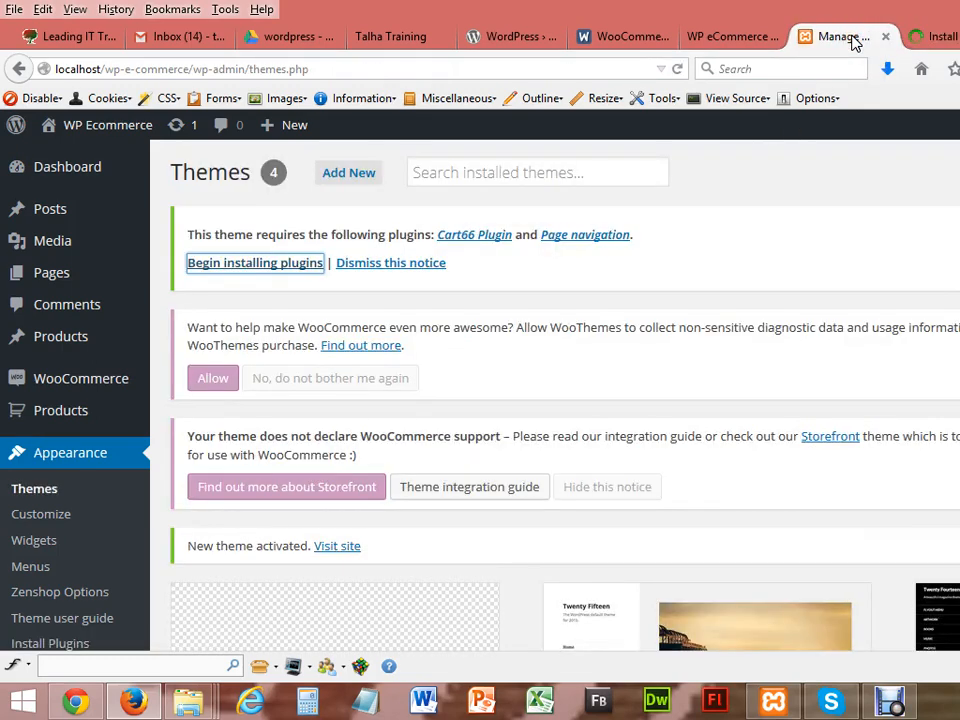
{"action": "left_click", "coordinate": [930, 36]}
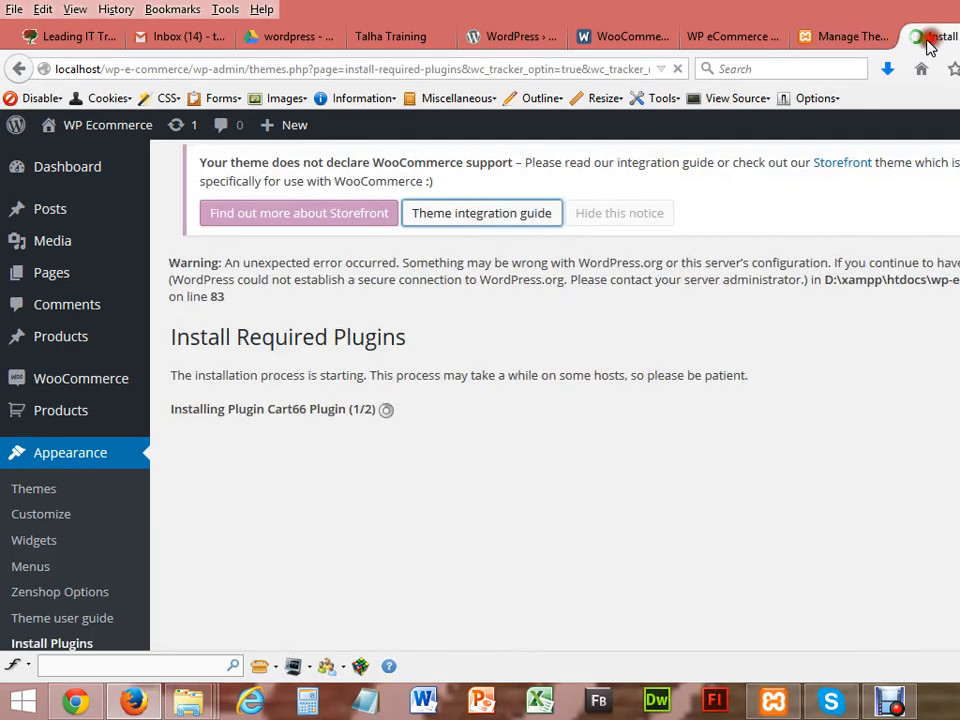
{"action": "left_click", "coordinate": [72, 703]}
{"action": "left_click", "coordinate": [70, 40]}
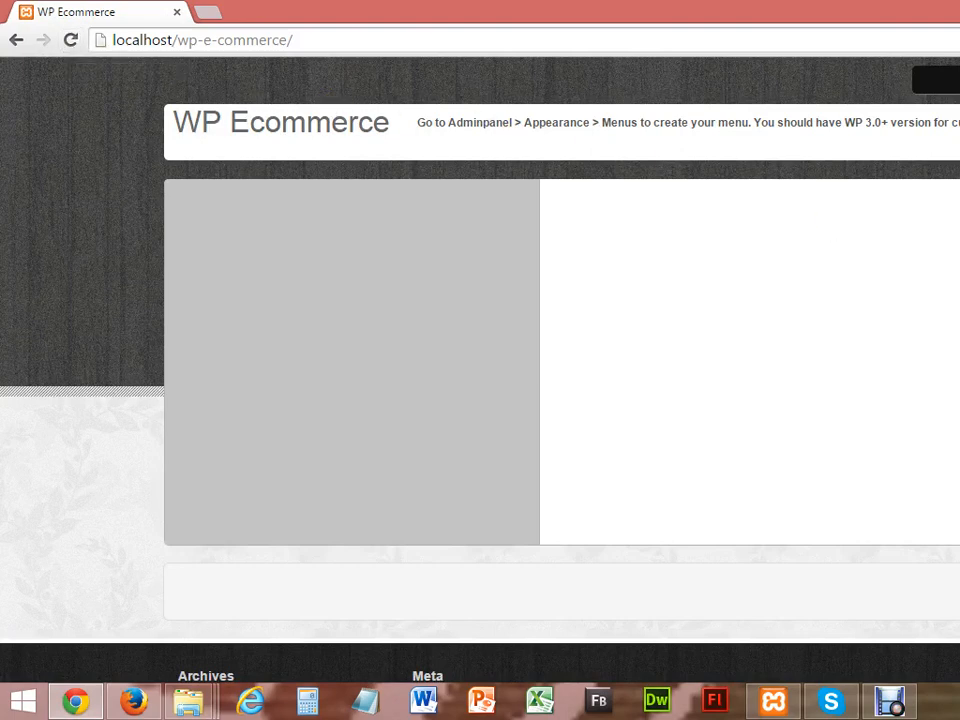
{"action": "scroll", "coordinate": [480, 380], "scroll_direction": "down", "scroll_amount": 3}
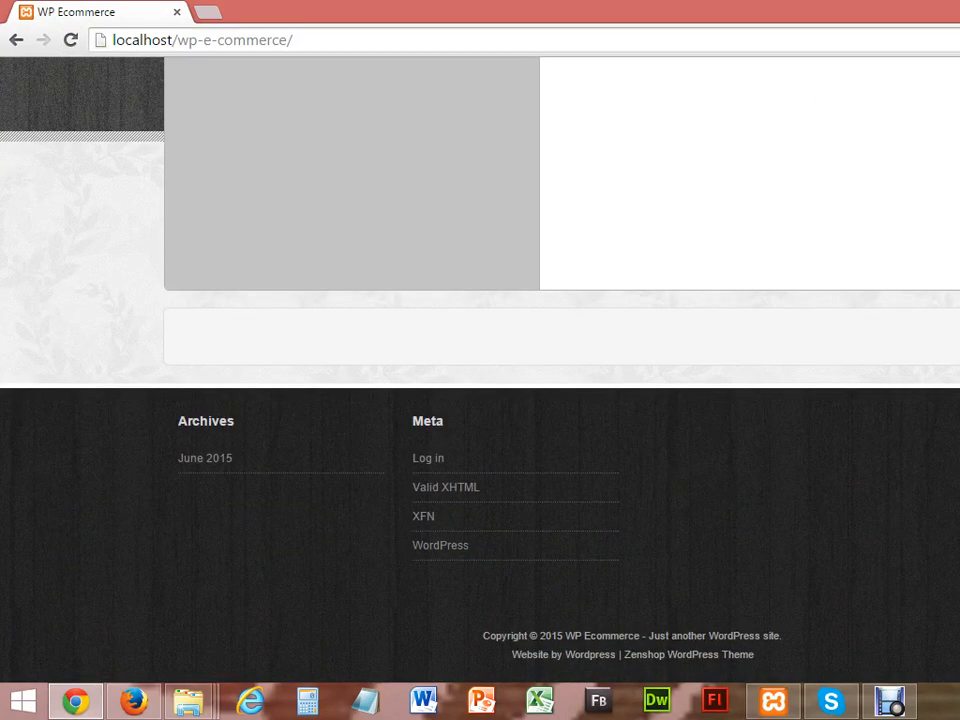
{"action": "scroll", "coordinate": [480, 380], "scroll_direction": "up", "scroll_amount": 3}
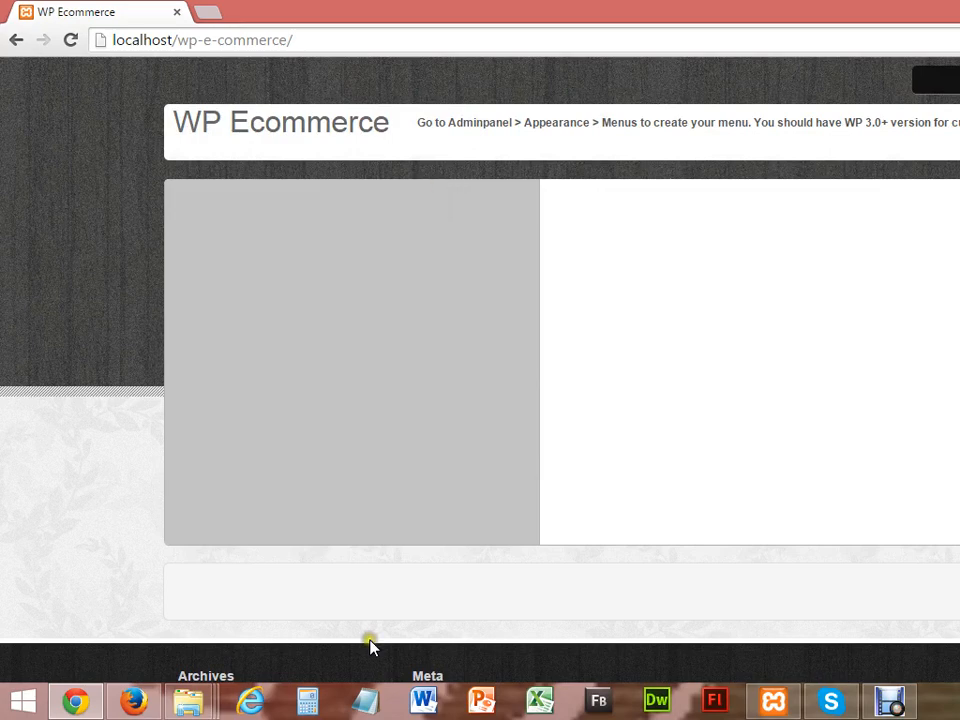
{"action": "left_click", "coordinate": [122, 706]}
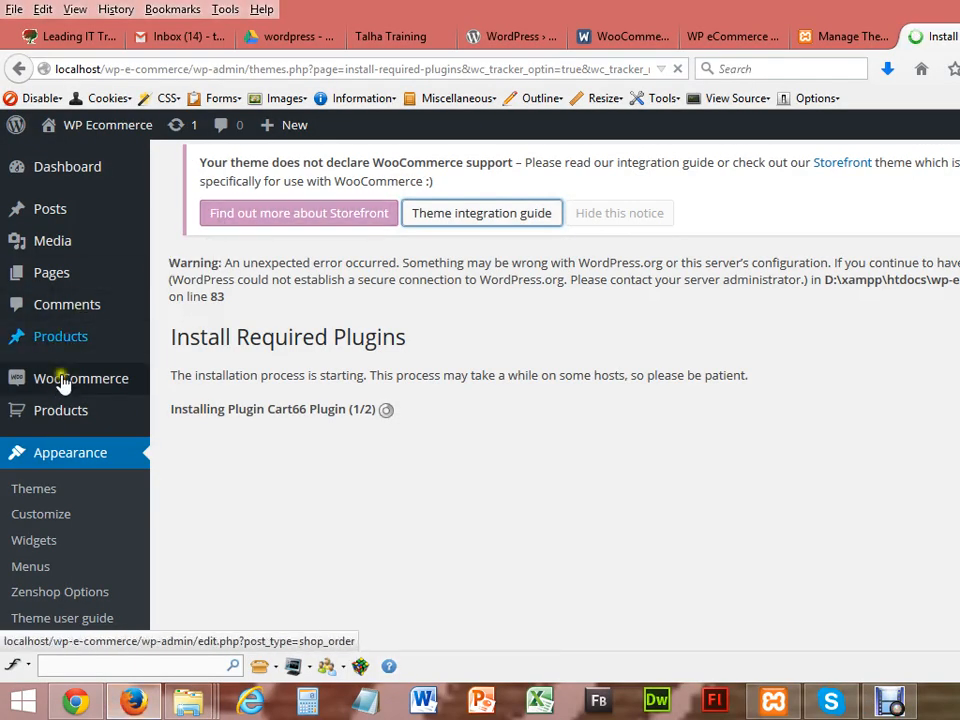
Step: Choose the Xenastore package from the wp theme folder in the Upload Theme form
{"action": "left_click", "coordinate": [43, 500]}
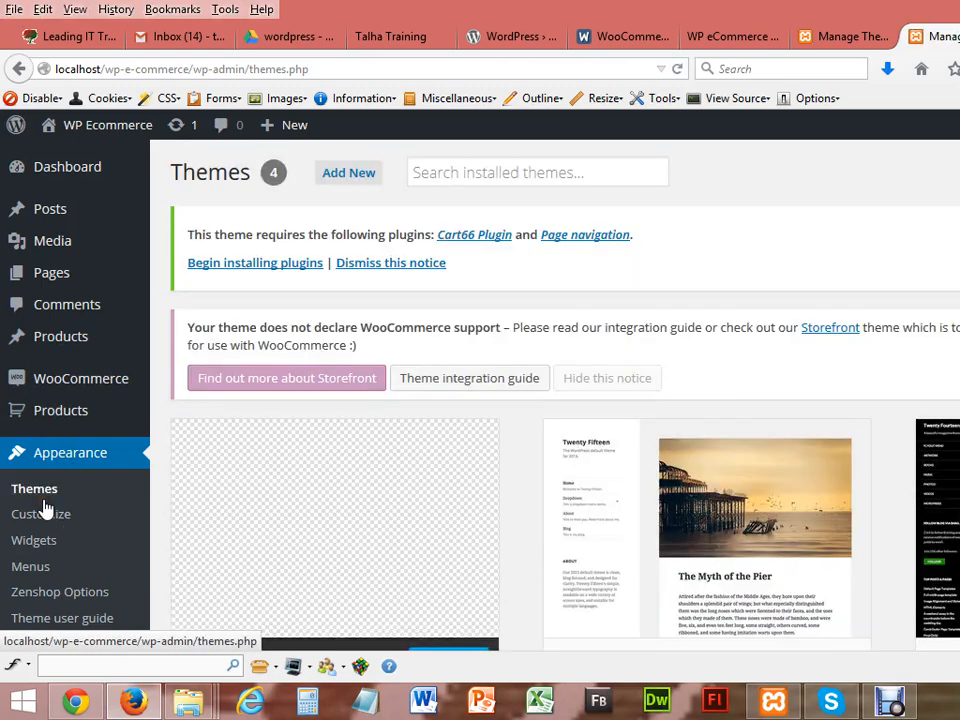
{"action": "left_click", "coordinate": [343, 176]}
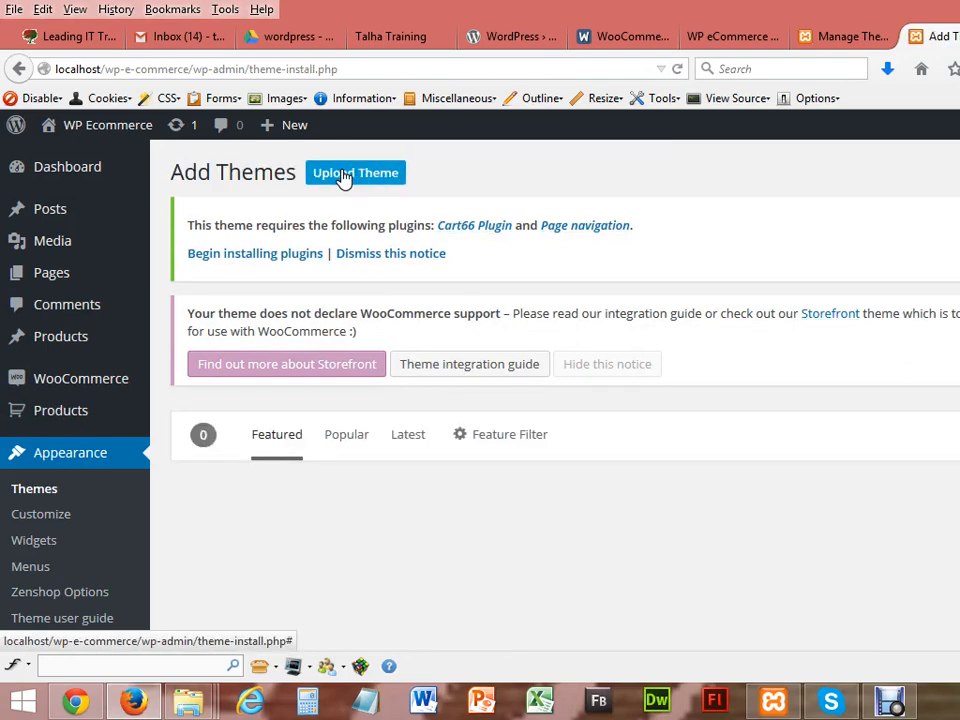
{"action": "left_click", "coordinate": [365, 178]}
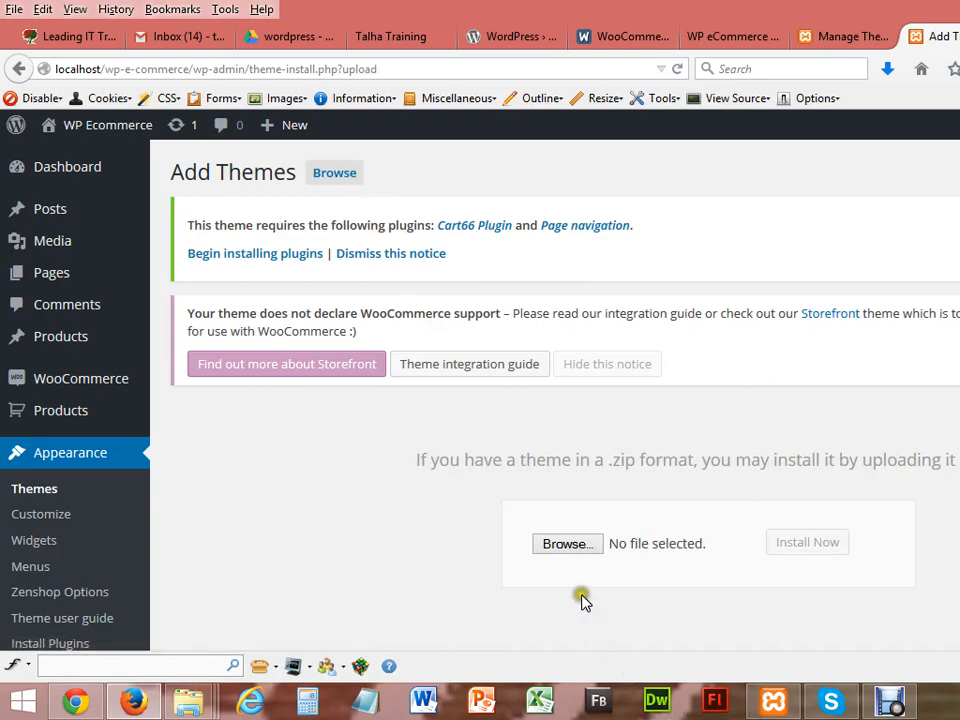
{"action": "left_click", "coordinate": [578, 545]}
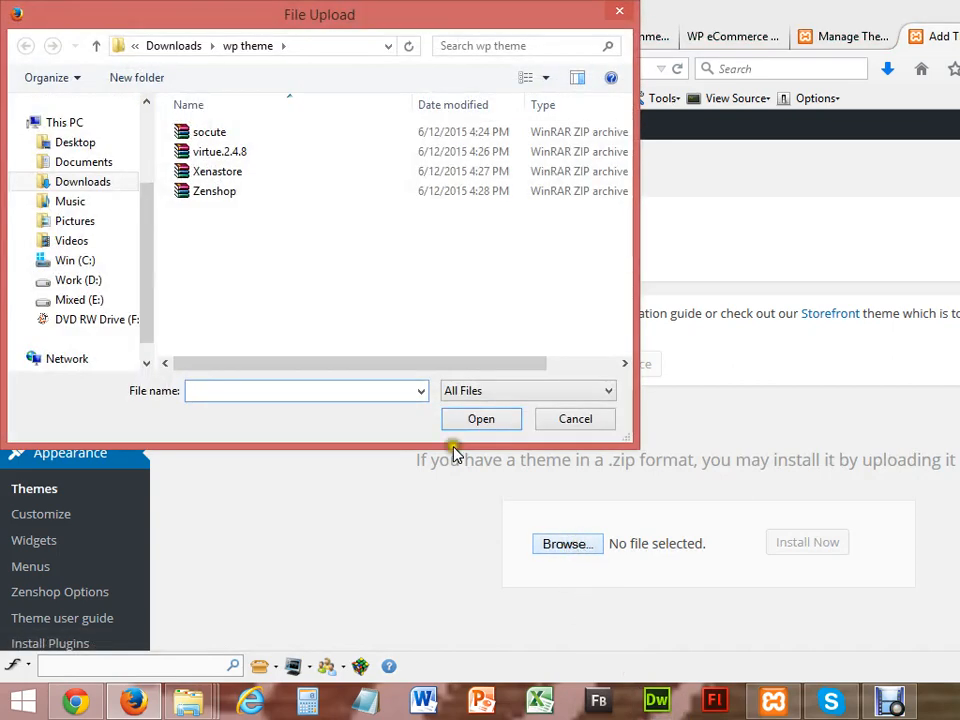
{"action": "left_click", "coordinate": [220, 174]}
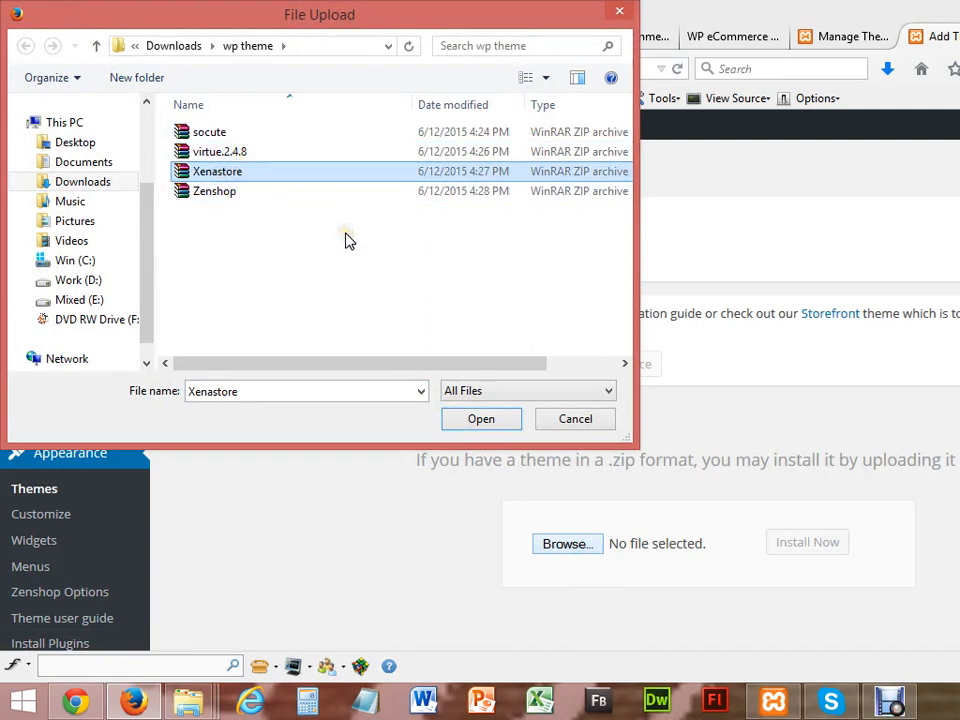
{"action": "left_click", "coordinate": [482, 419]}
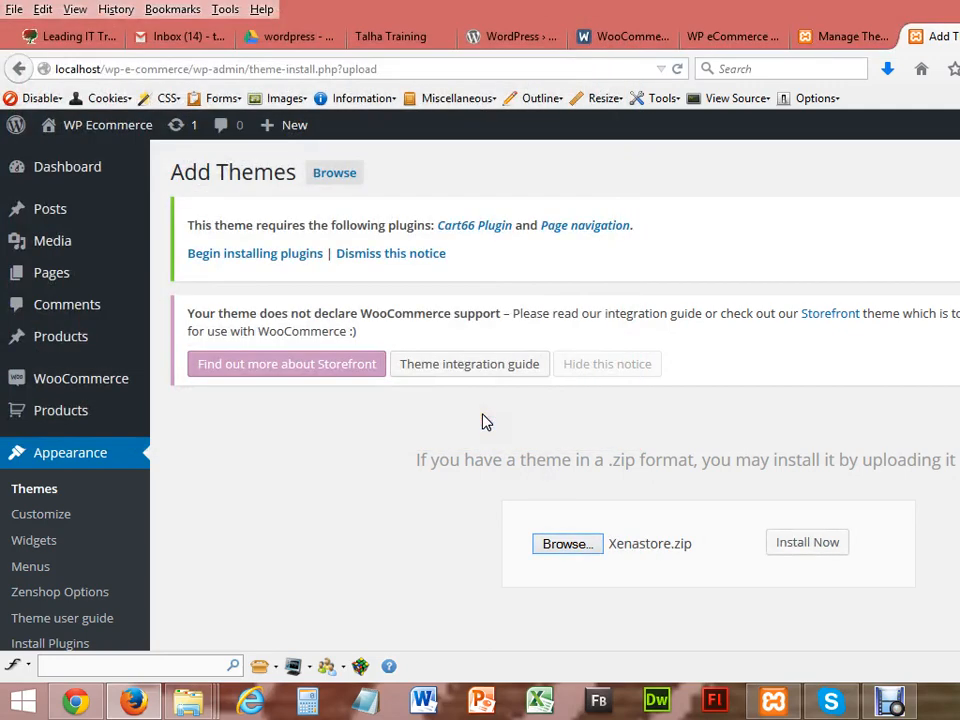
Step: Install the uploaded Xenastore theme, then activate it
{"action": "left_click", "coordinate": [808, 542]}
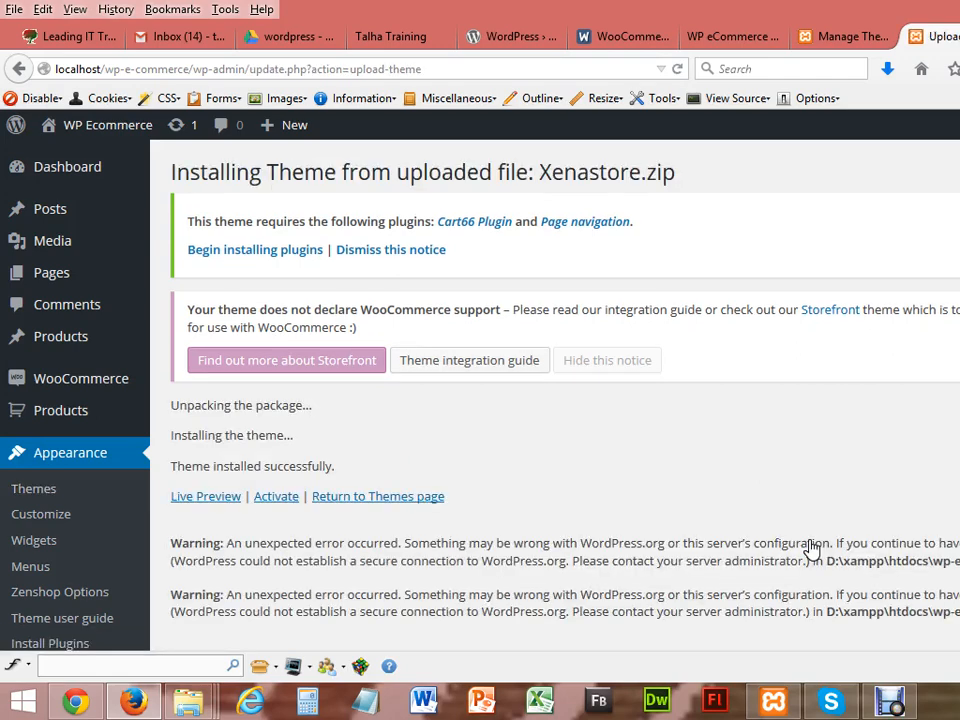
{"action": "scroll", "coordinate": [811, 550], "scroll_direction": "down", "scroll_amount": 3}
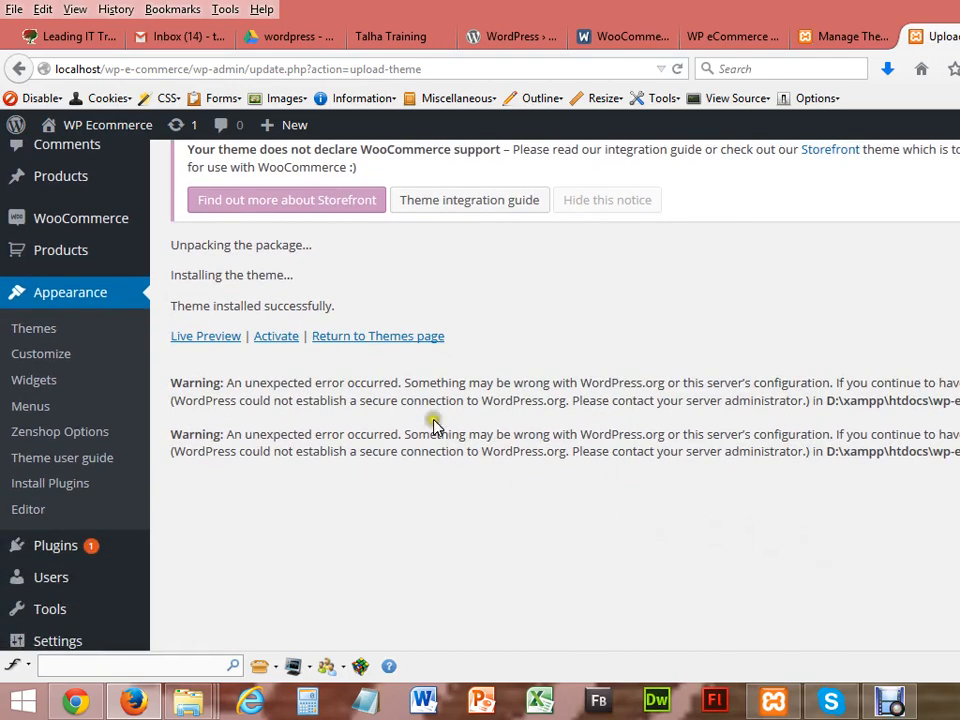
{"action": "left_click", "coordinate": [276, 336]}
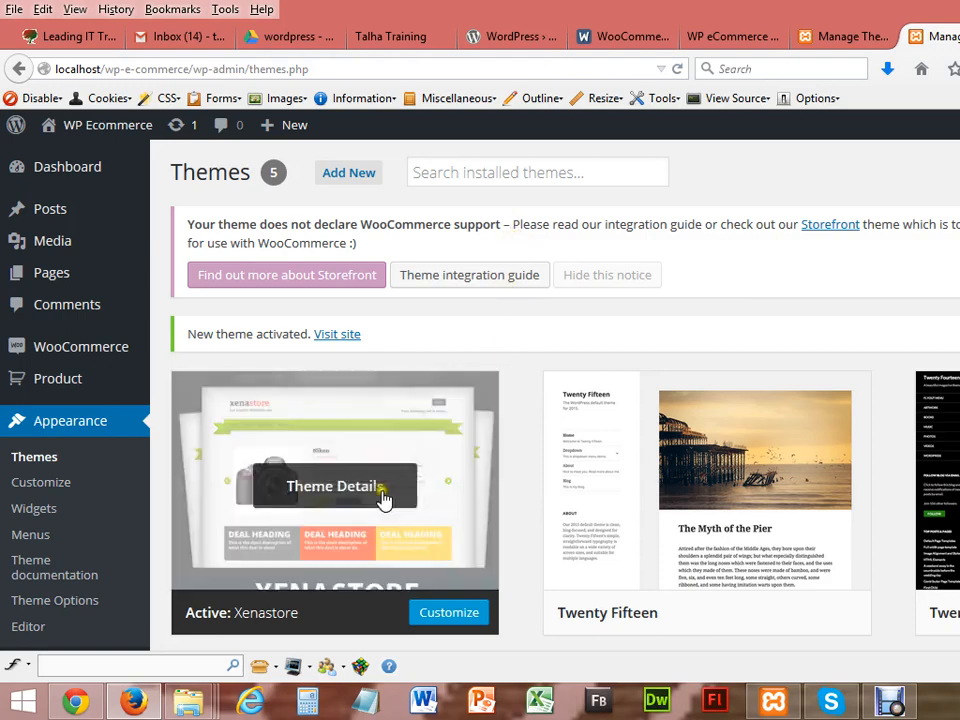
Step: Reload the storefront in Chrome to view Xenastore, then go back to Themes in Firefox
{"action": "left_click", "coordinate": [76, 699]}
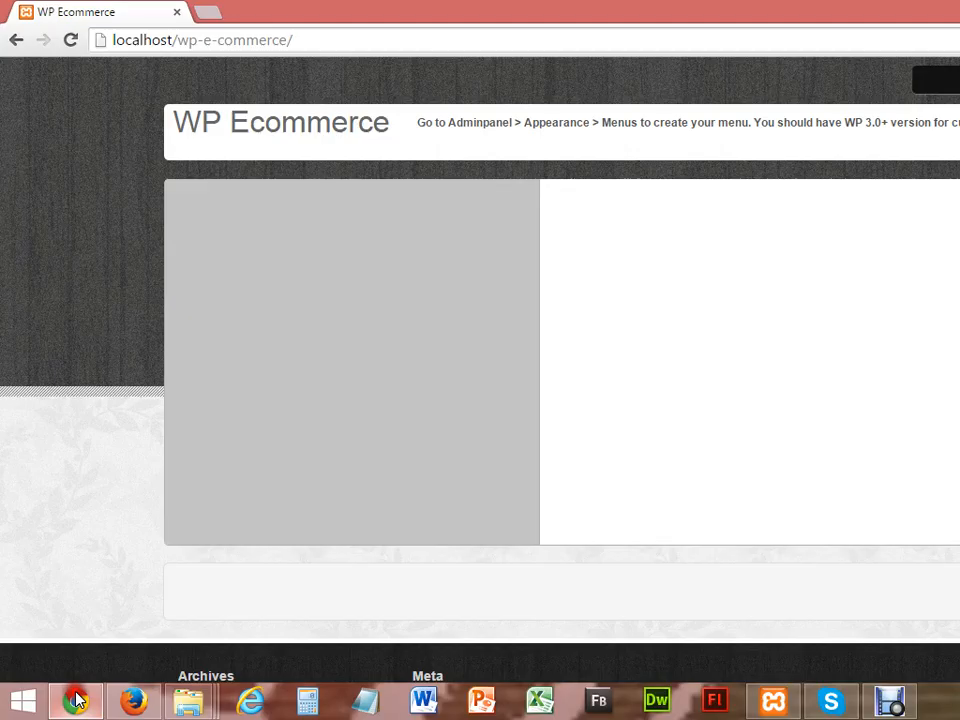
{"action": "left_click", "coordinate": [69, 44]}
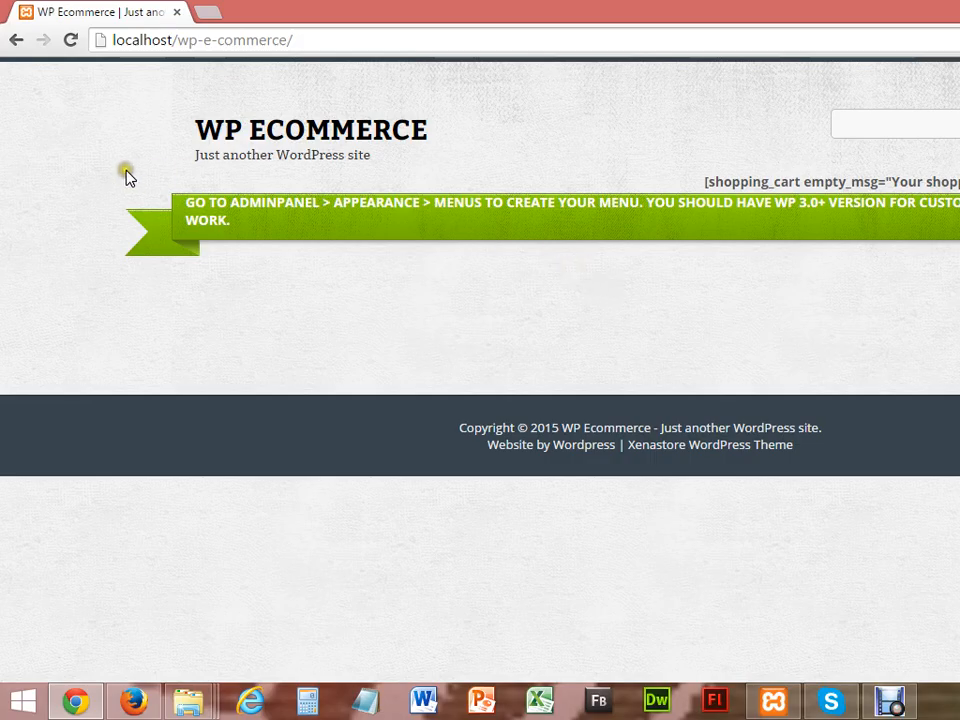
{"action": "left_click", "coordinate": [78, 39]}
{"action": "left_click", "coordinate": [137, 702]}
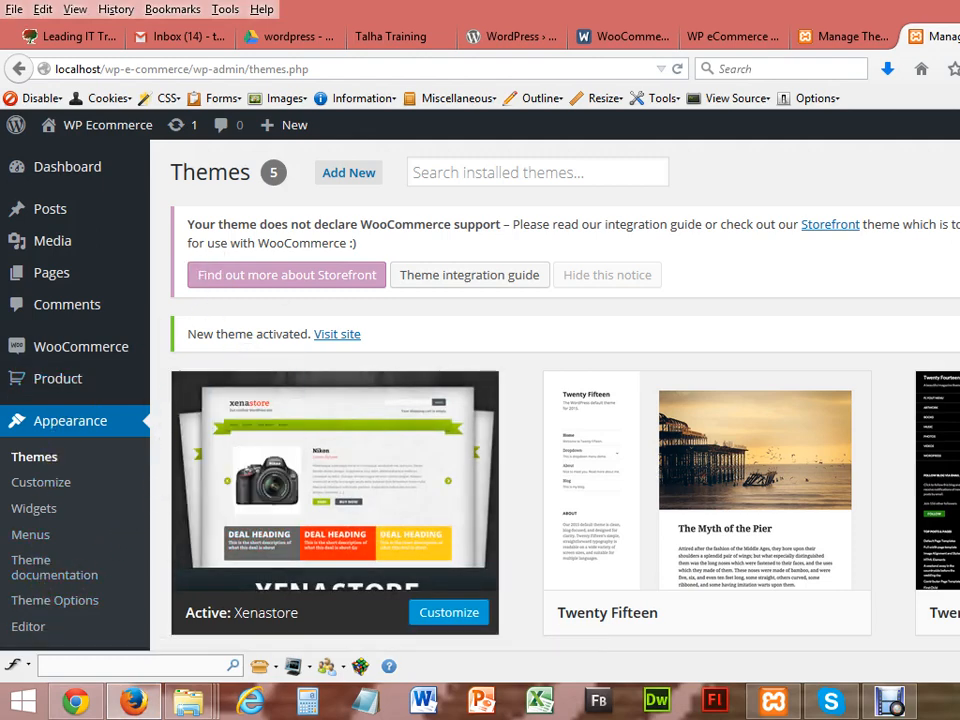
{"action": "scroll", "coordinate": [555, 400], "scroll_direction": "down", "scroll_amount": 3}
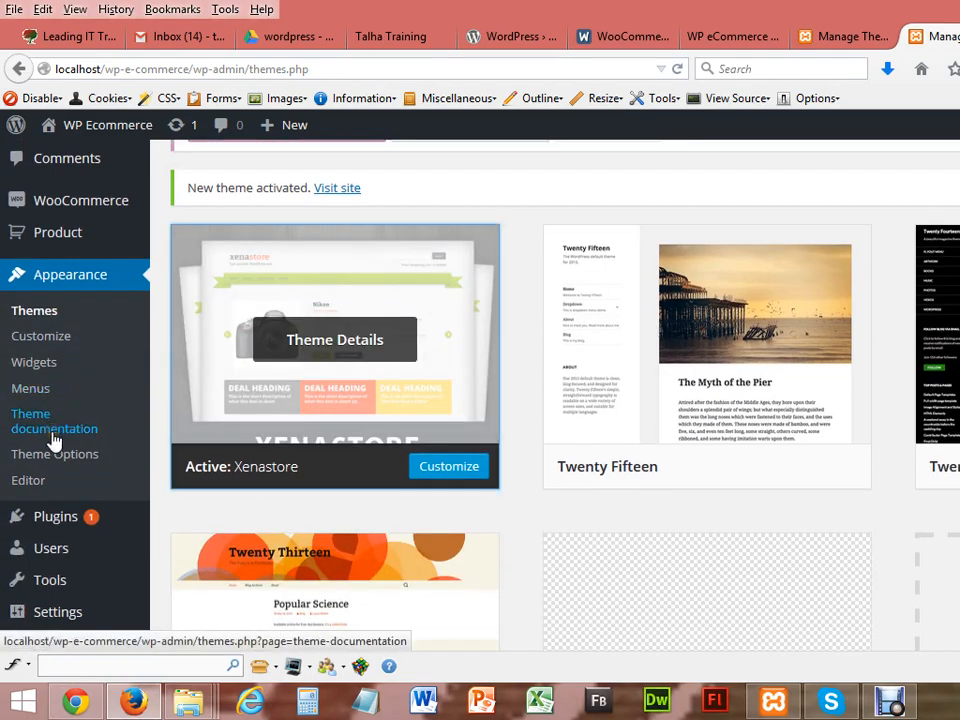
{"action": "left_click", "coordinate": [33, 366]}
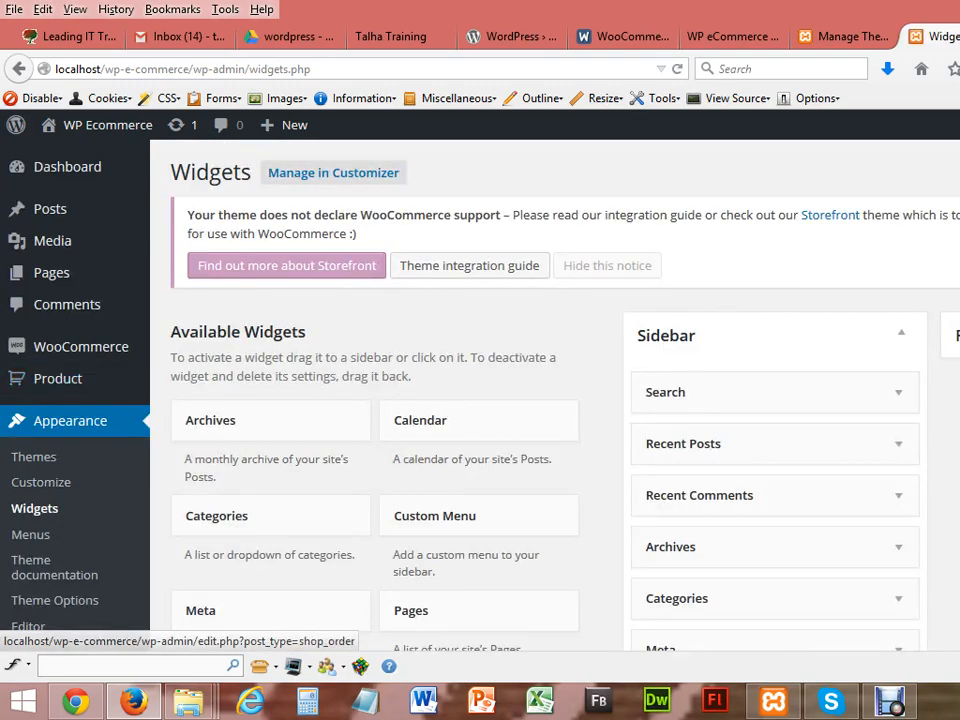
{"action": "scroll", "coordinate": [480, 400], "scroll_direction": "down", "scroll_amount": 10}
{"action": "scroll", "coordinate": [480, 400], "scroll_direction": "down", "scroll_amount": 5}
{"action": "scroll", "coordinate": [480, 400], "scroll_direction": "up", "scroll_amount": 8}
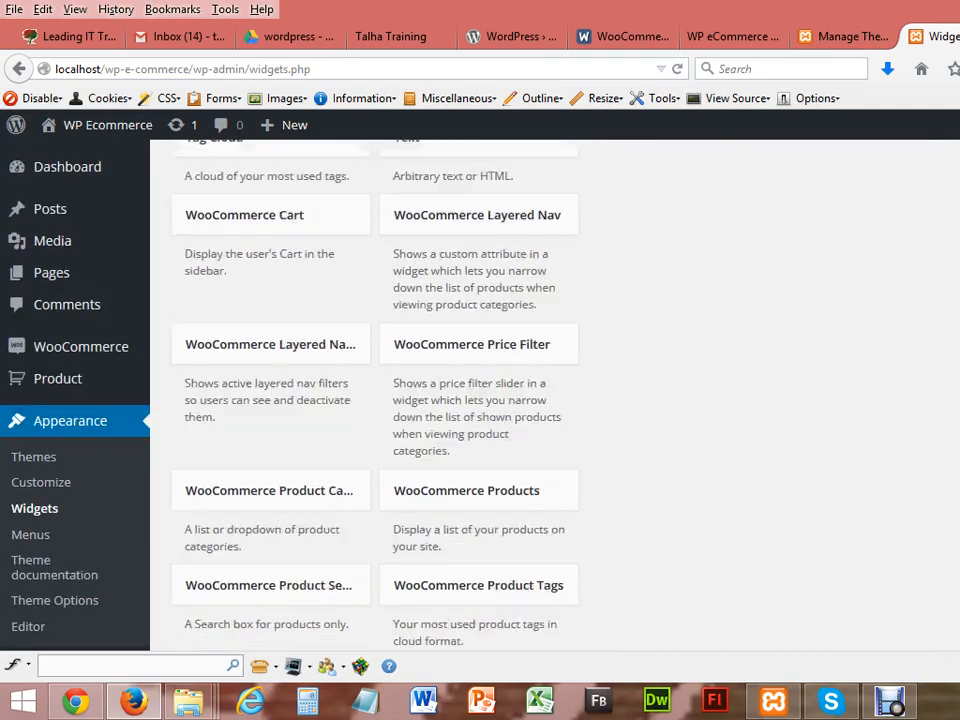
{"action": "scroll", "coordinate": [480, 400], "scroll_direction": "down", "scroll_amount": 4}
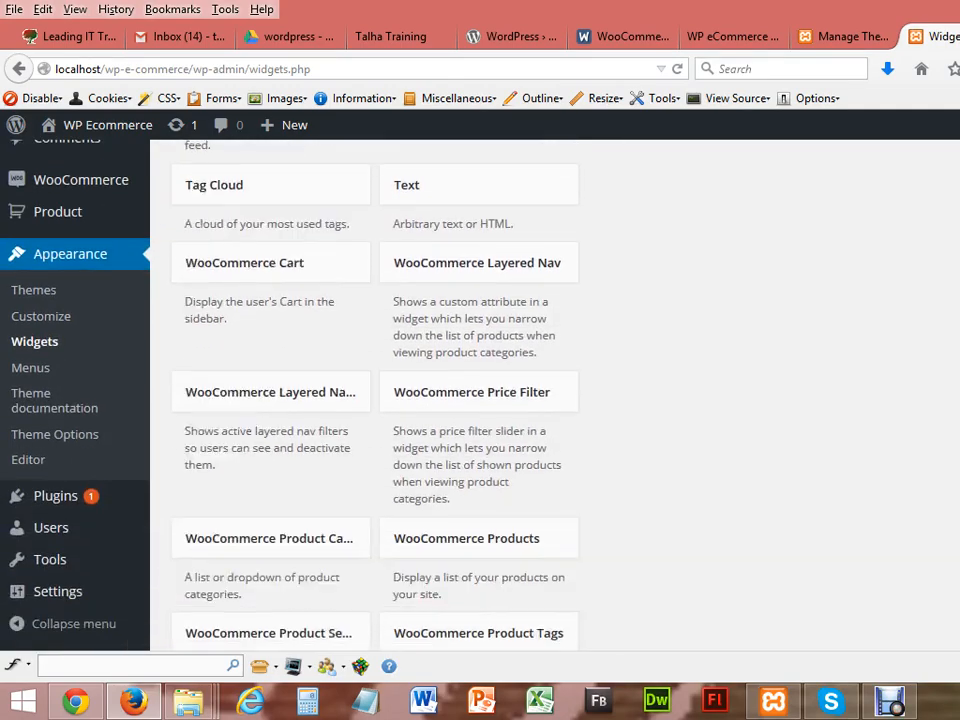
{"action": "scroll", "coordinate": [482, 575], "scroll_direction": "up", "scroll_amount": 3}
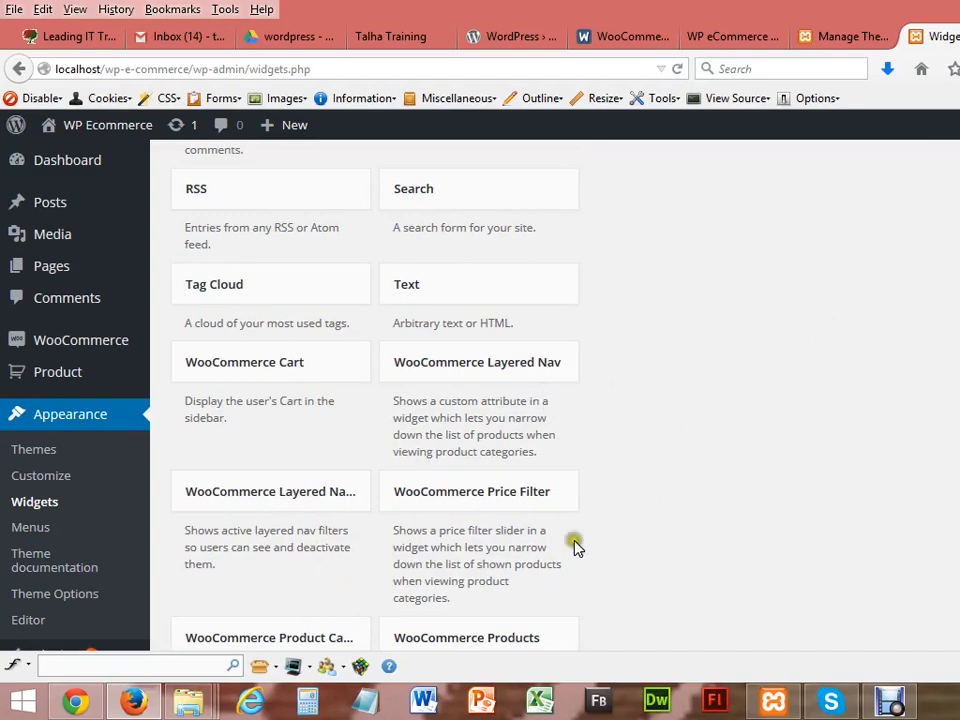
{"action": "scroll", "coordinate": [424, 602], "scroll_direction": "down", "scroll_amount": 1}
{"action": "scroll", "coordinate": [480, 400], "scroll_direction": "down", "scroll_amount": 5}
{"action": "scroll", "coordinate": [480, 400], "scroll_direction": "up", "scroll_amount": 10}
{"action": "scroll", "coordinate": [480, 400], "scroll_direction": "up", "scroll_amount": 2}
{"action": "scroll", "coordinate": [480, 400], "scroll_direction": "down", "scroll_amount": 5}
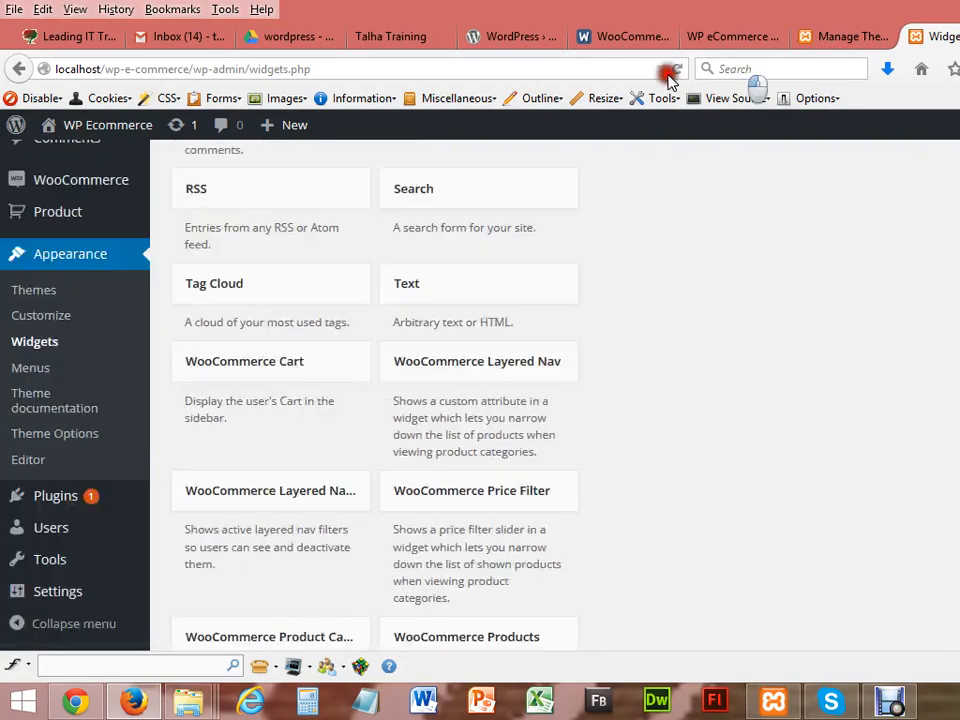
{"action": "left_click", "coordinate": [652, 69]}
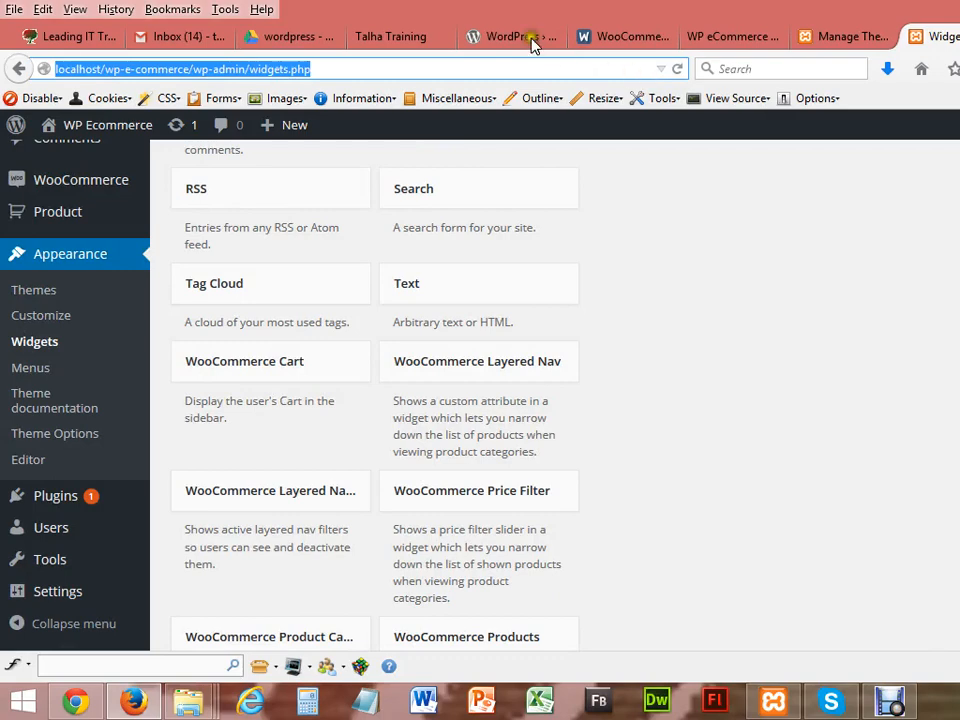
Step: Go to the WordPress.org theme directory from the download page tab
{"action": "left_click", "coordinate": [500, 38]}
{"action": "left_click", "coordinate": [418, 40]}
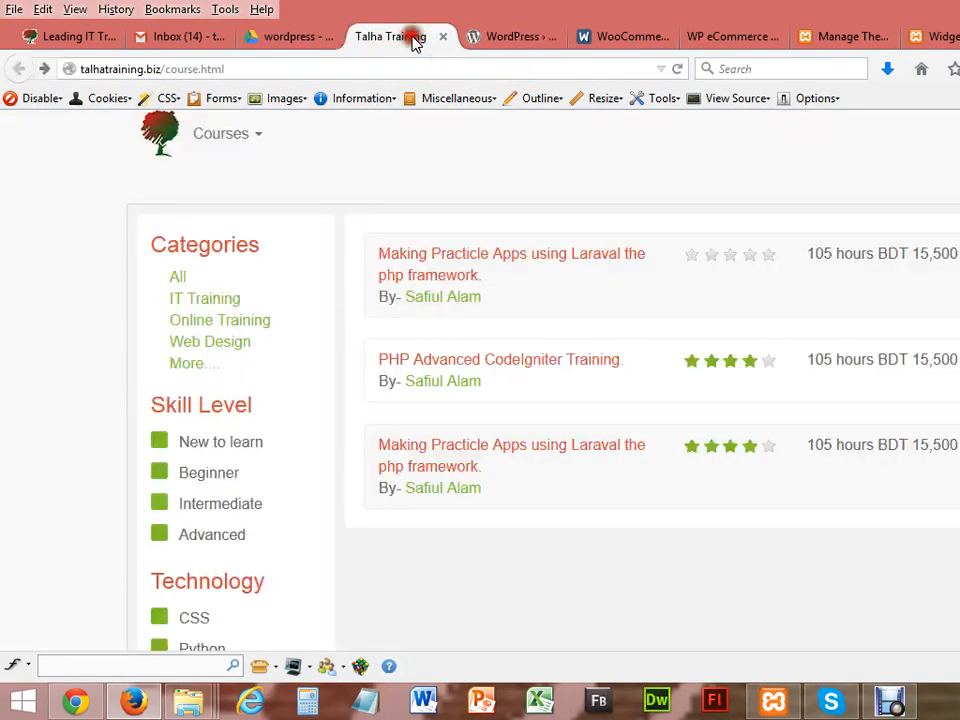
{"action": "left_click", "coordinate": [492, 38]}
{"action": "left_click", "coordinate": [449, 72]}
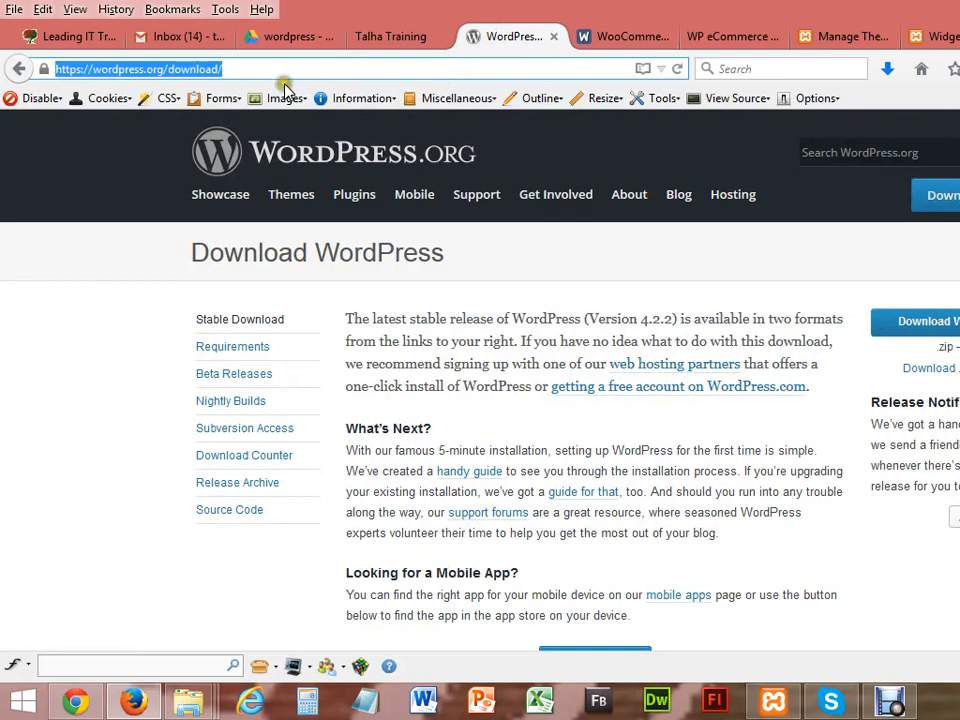
{"action": "left_click", "coordinate": [300, 198]}
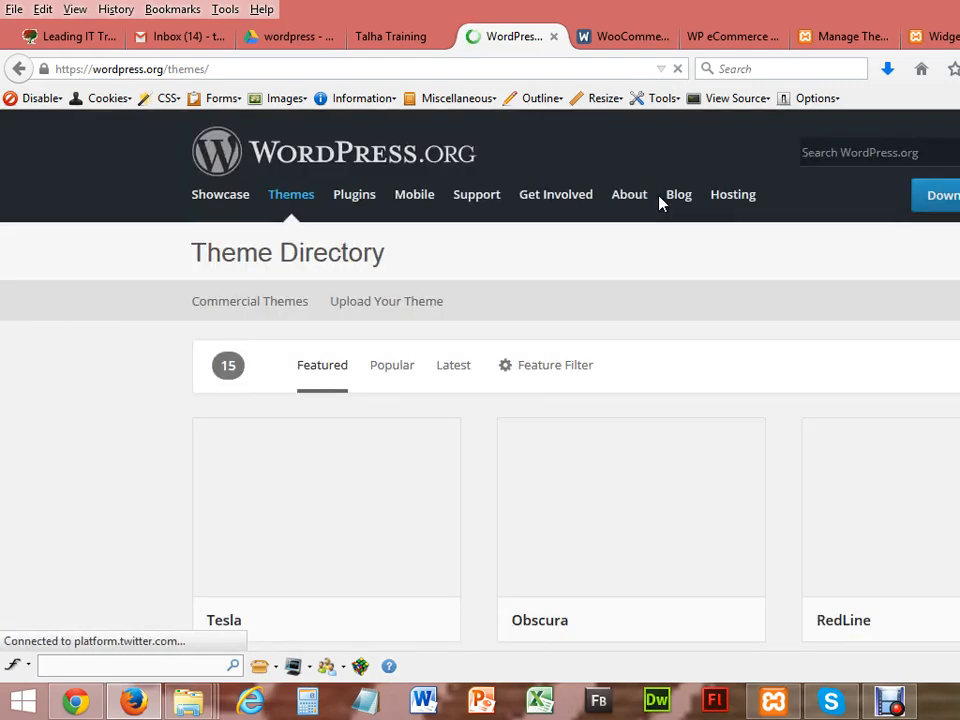
{"action": "left_click", "coordinate": [650, 331]}
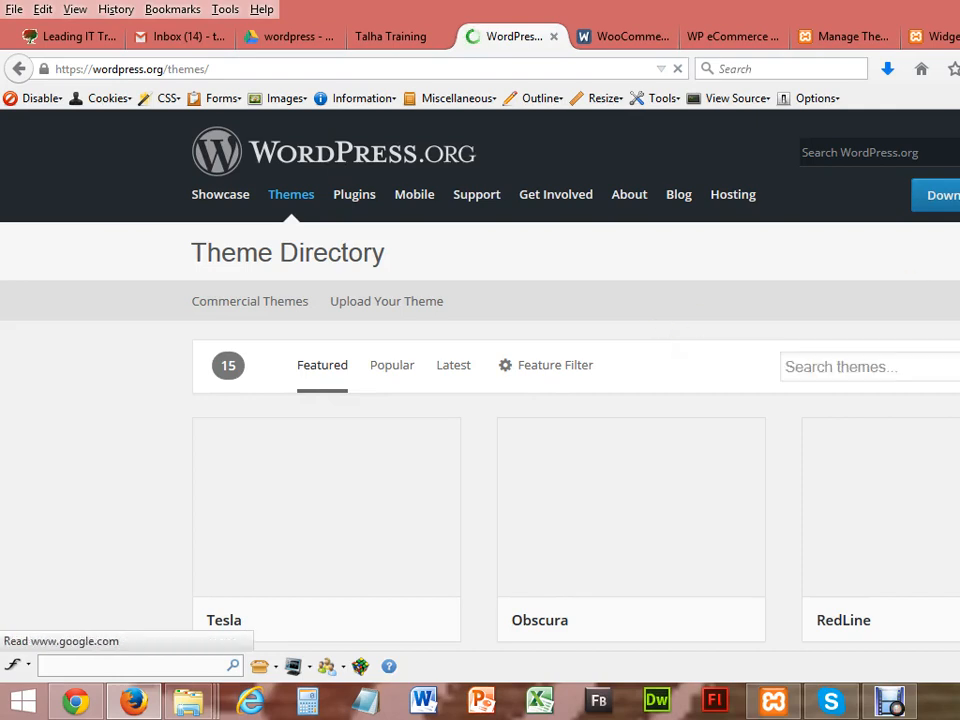
{"action": "scroll", "coordinate": [650, 339], "scroll_direction": "down", "scroll_amount": 4}
{"action": "scroll", "coordinate": [650, 339], "scroll_direction": "down", "scroll_amount": 1}
{"action": "scroll", "coordinate": [650, 339], "scroll_direction": "up", "scroll_amount": 3}
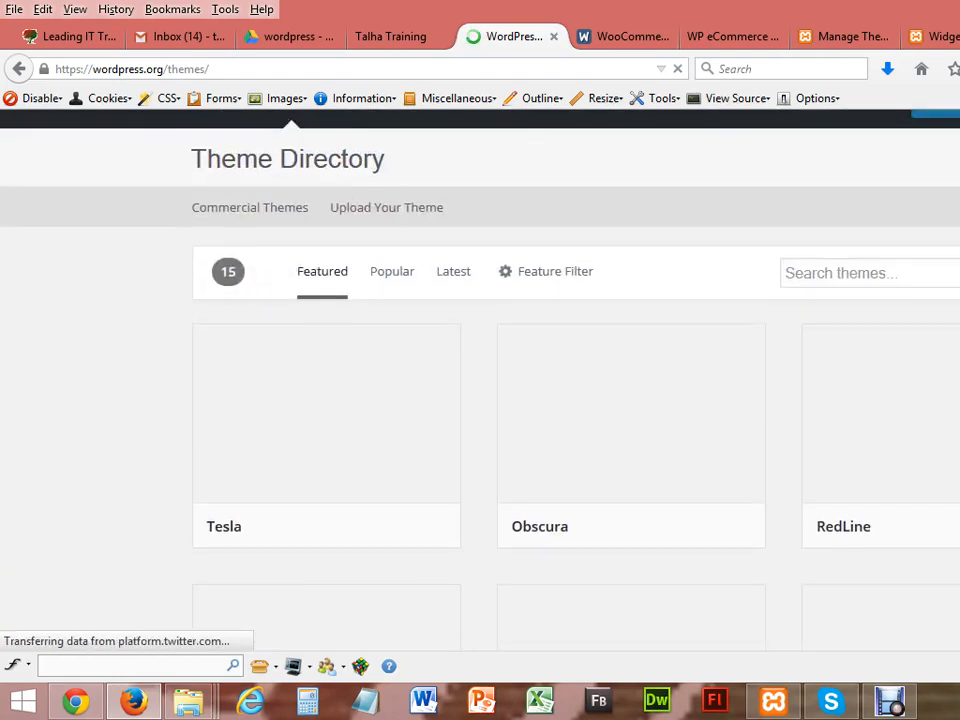
Step: Search the directory for WOOCOMMERCE and browse the 153 results
{"action": "left_click", "coordinate": [869, 273]}
{"action": "type", "text": "O"}
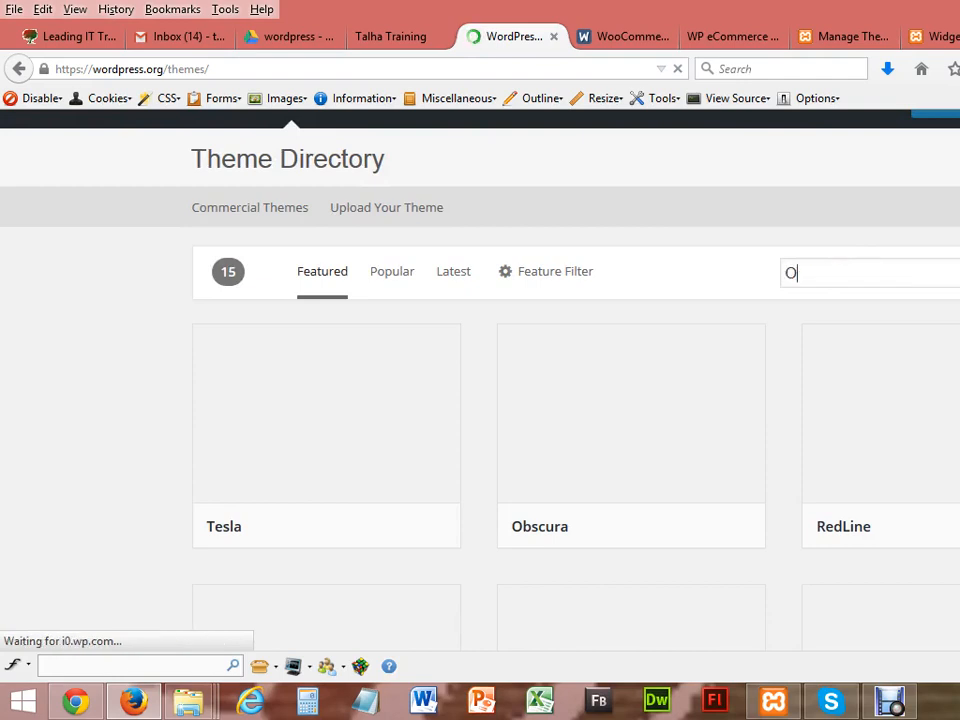
{"action": "key", "text": "BackSpace"}
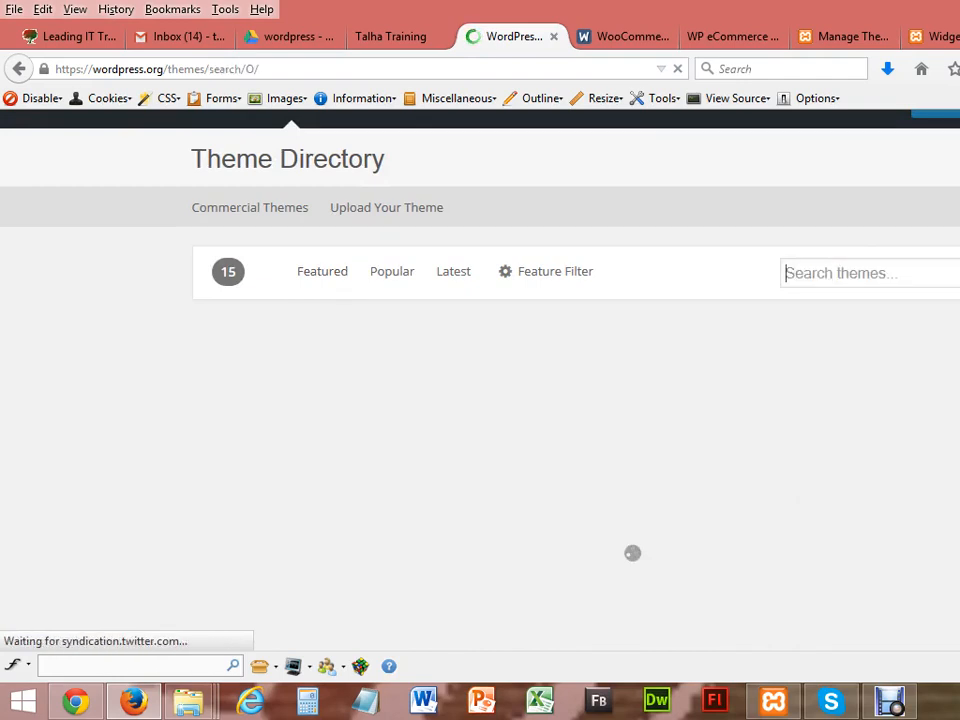
{"action": "type", "text": "WOOCOMME"}
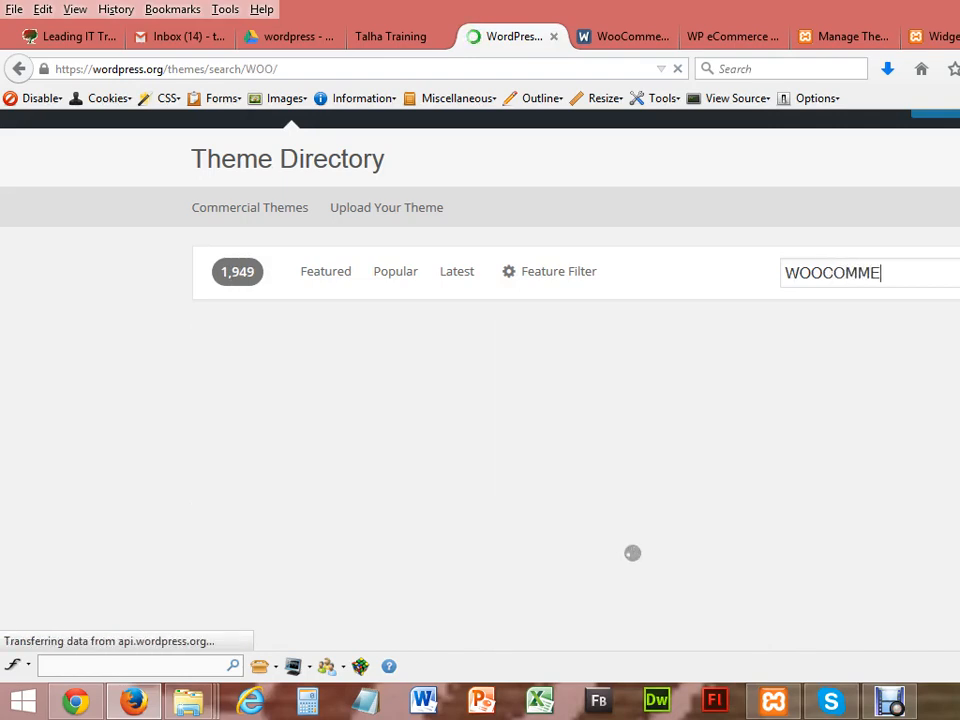
{"action": "type", "text": "RCE"}
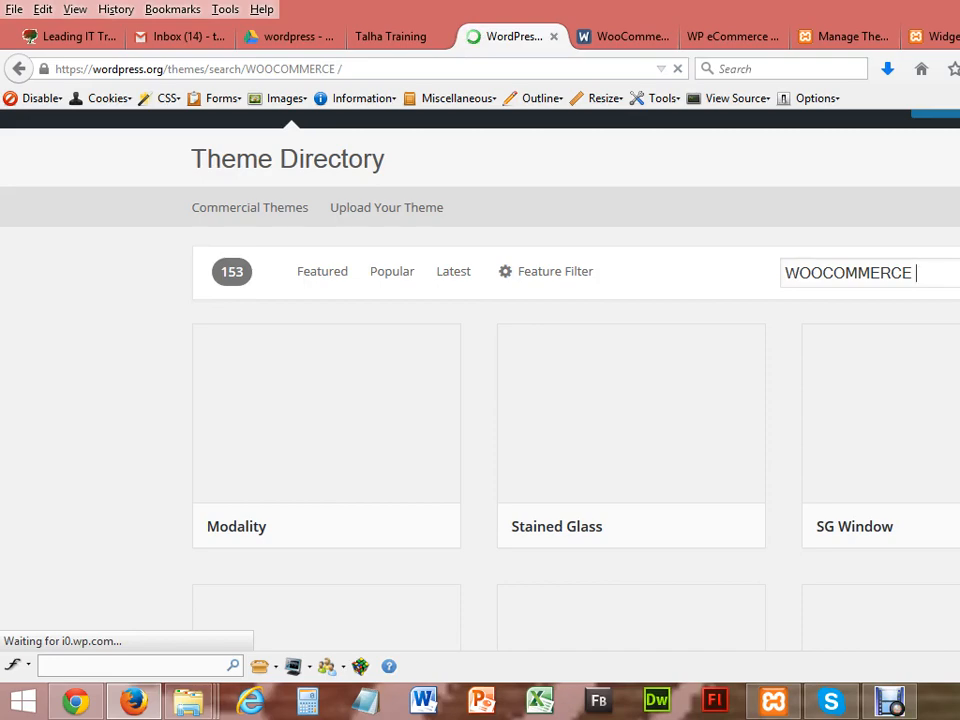
{"action": "scroll", "coordinate": [576, 400], "scroll_direction": "down", "scroll_amount": 15}
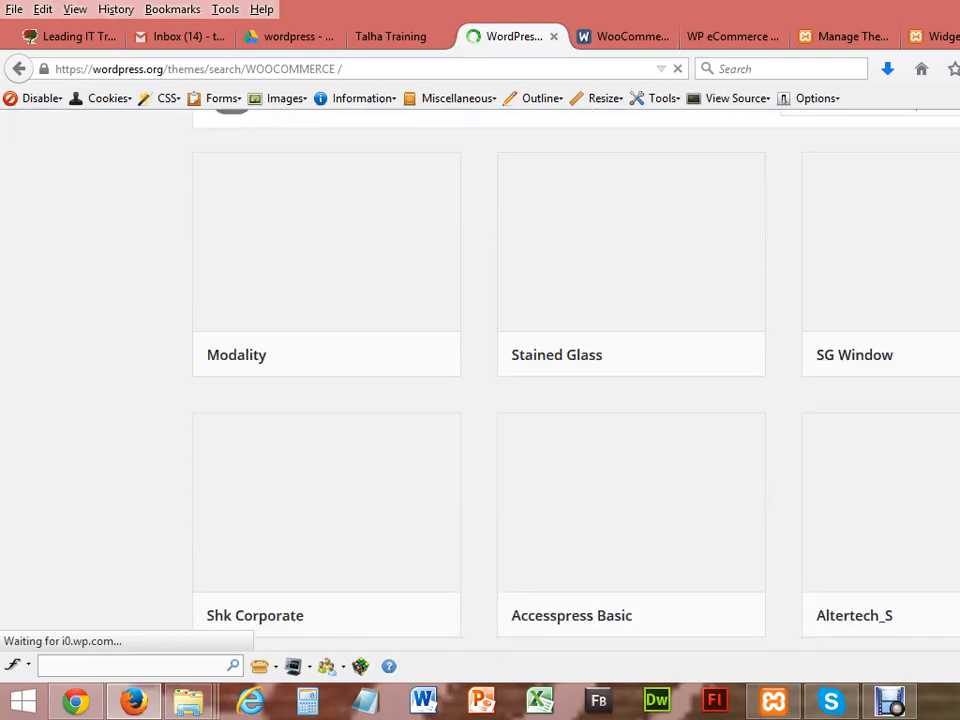
{"action": "scroll", "coordinate": [576, 400], "scroll_direction": "down", "scroll_amount": 4}
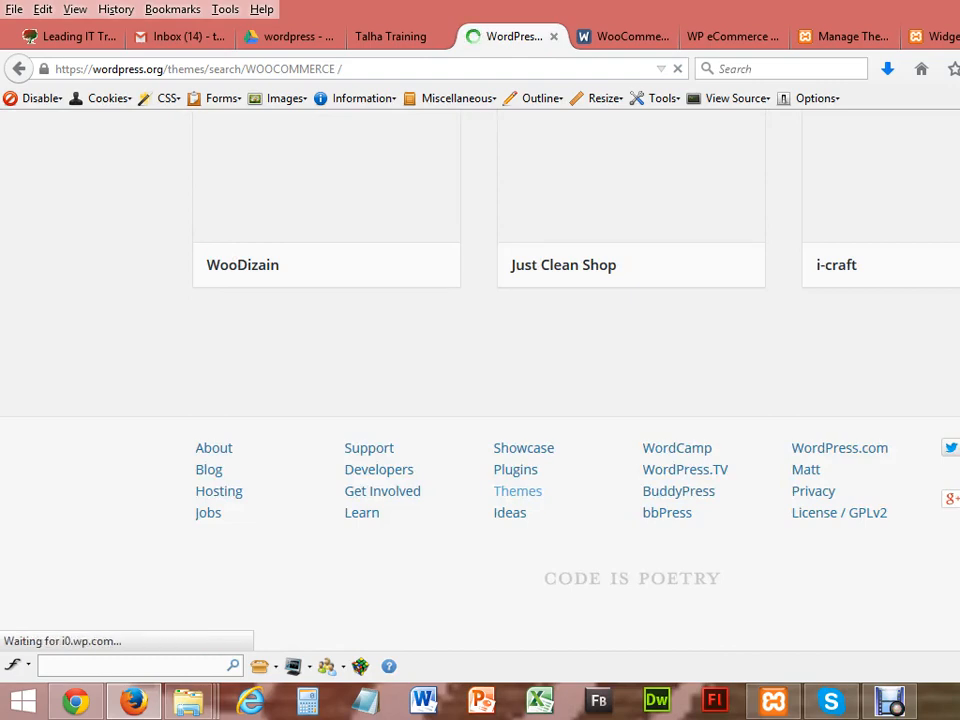
{"action": "scroll", "coordinate": [576, 400], "scroll_direction": "down", "scroll_amount": 3}
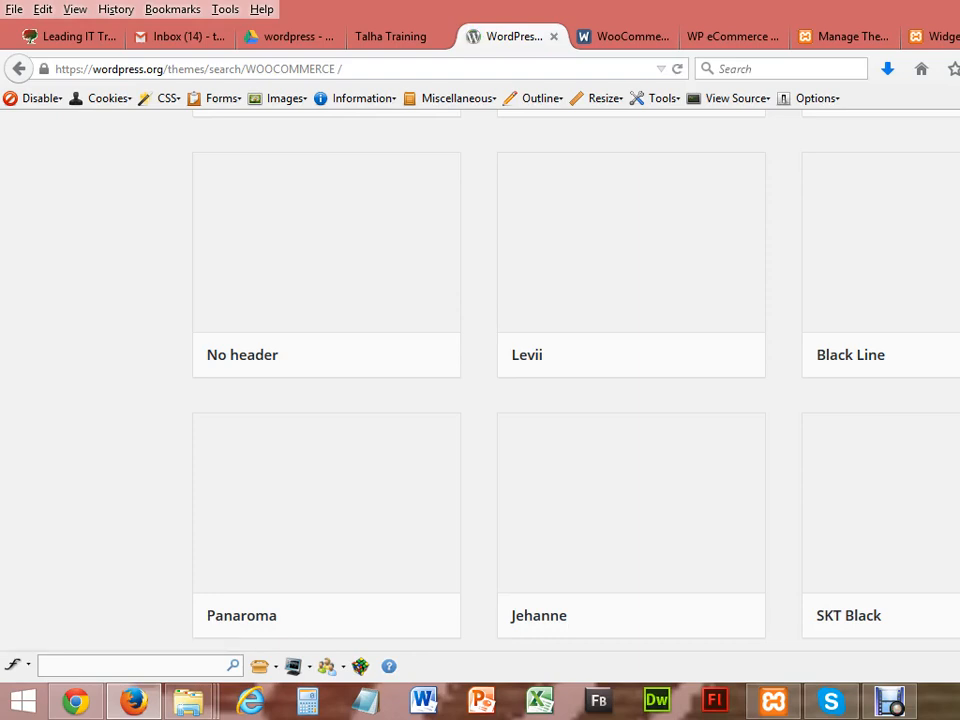
{"action": "scroll", "coordinate": [480, 380], "scroll_direction": "up", "scroll_amount": 15}
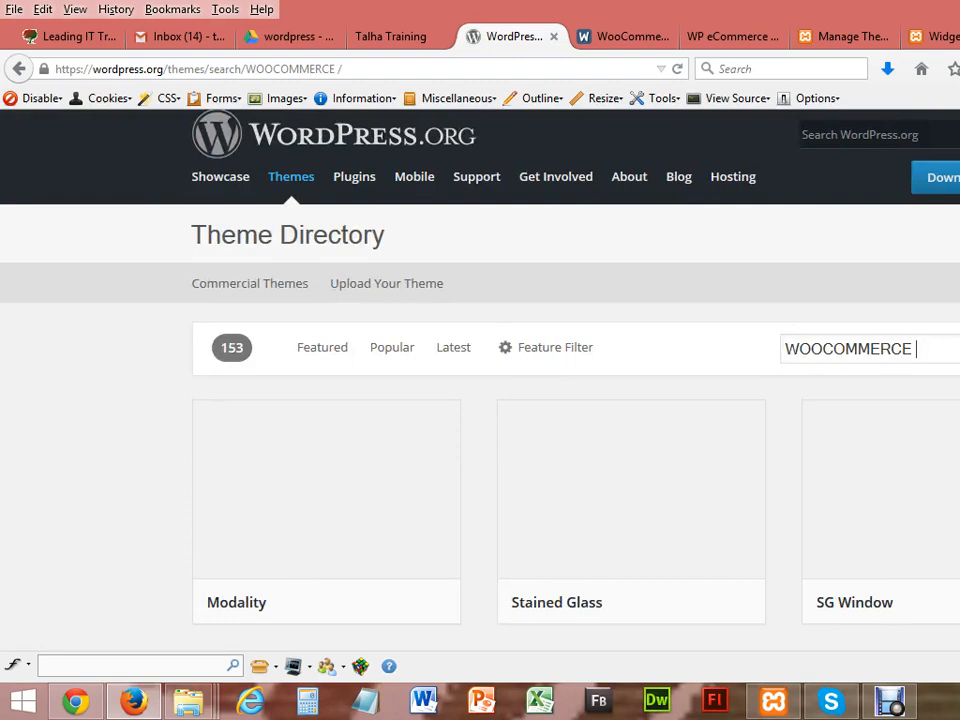
{"action": "scroll", "coordinate": [480, 400], "scroll_direction": "down", "scroll_amount": 3}
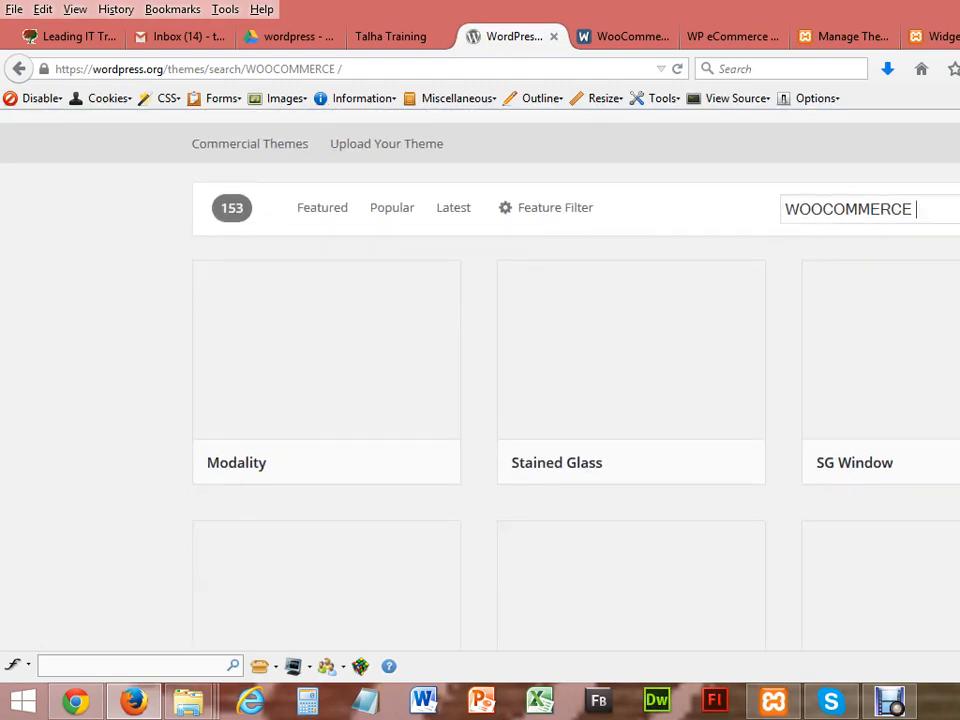
{"action": "mouse_move", "coordinate": [257, 414]}
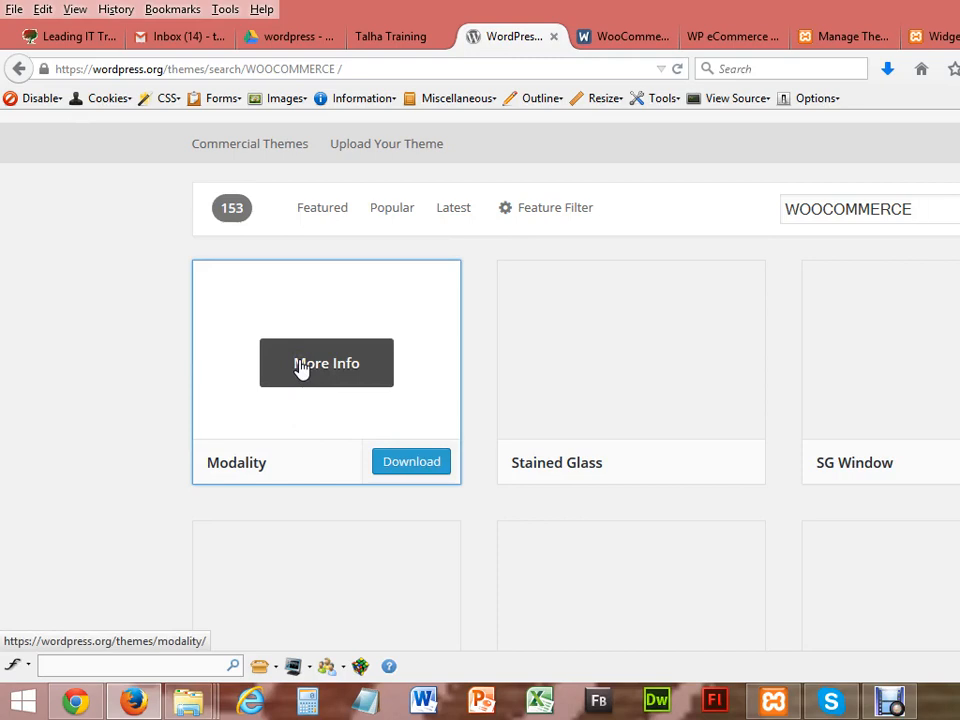
Step: Save modality.1.0.2.zip to the Downloads folder and check its download progress
{"action": "left_click", "coordinate": [413, 466]}
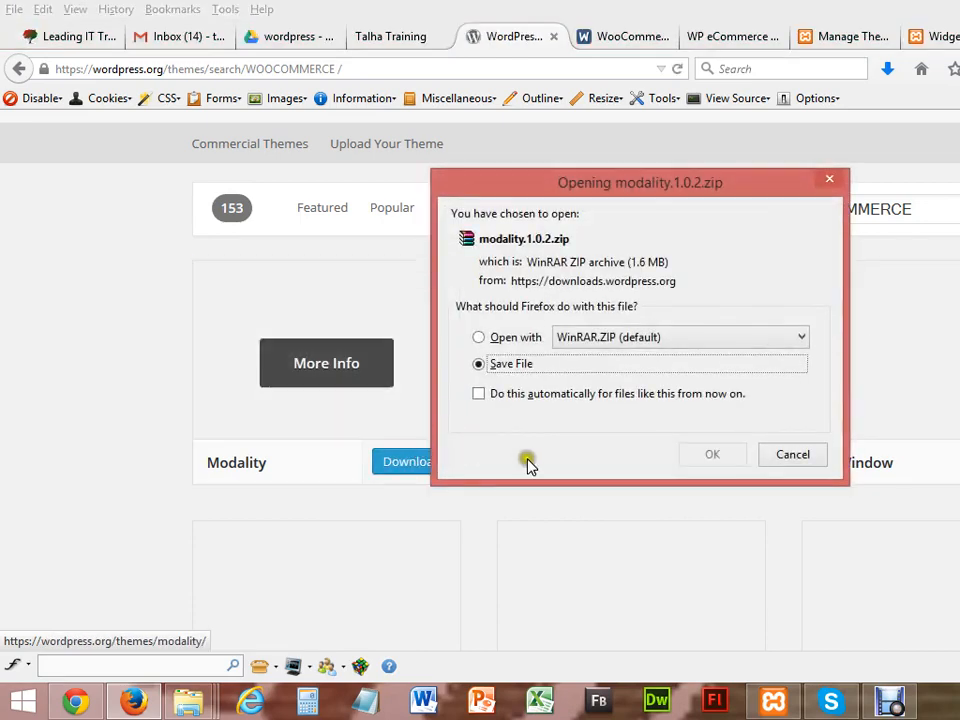
{"action": "left_click", "coordinate": [711, 456]}
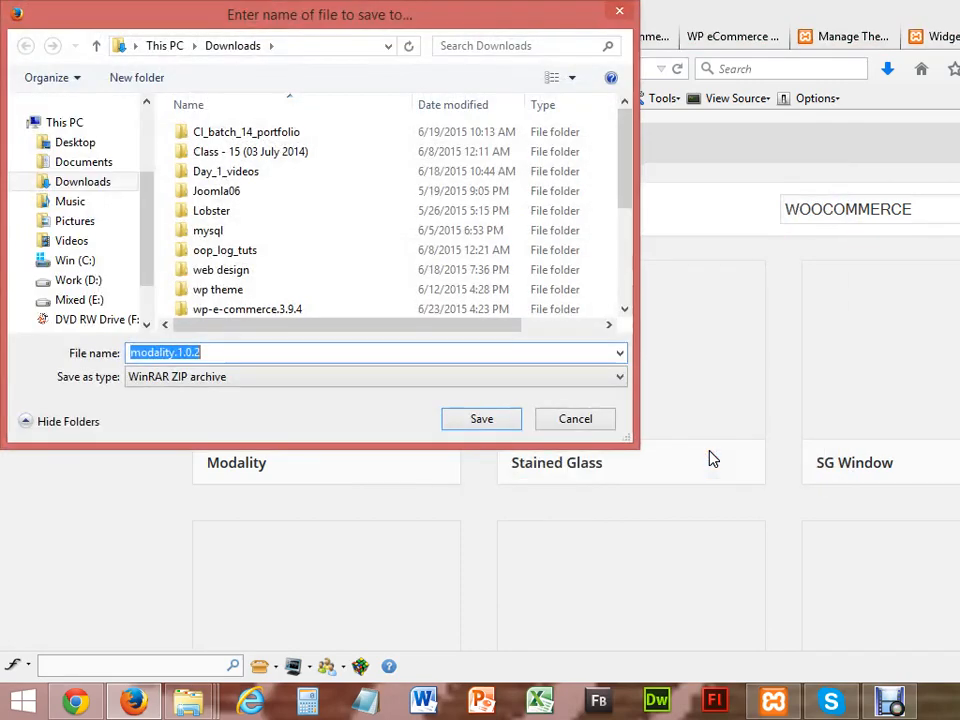
{"action": "left_click", "coordinate": [480, 420]}
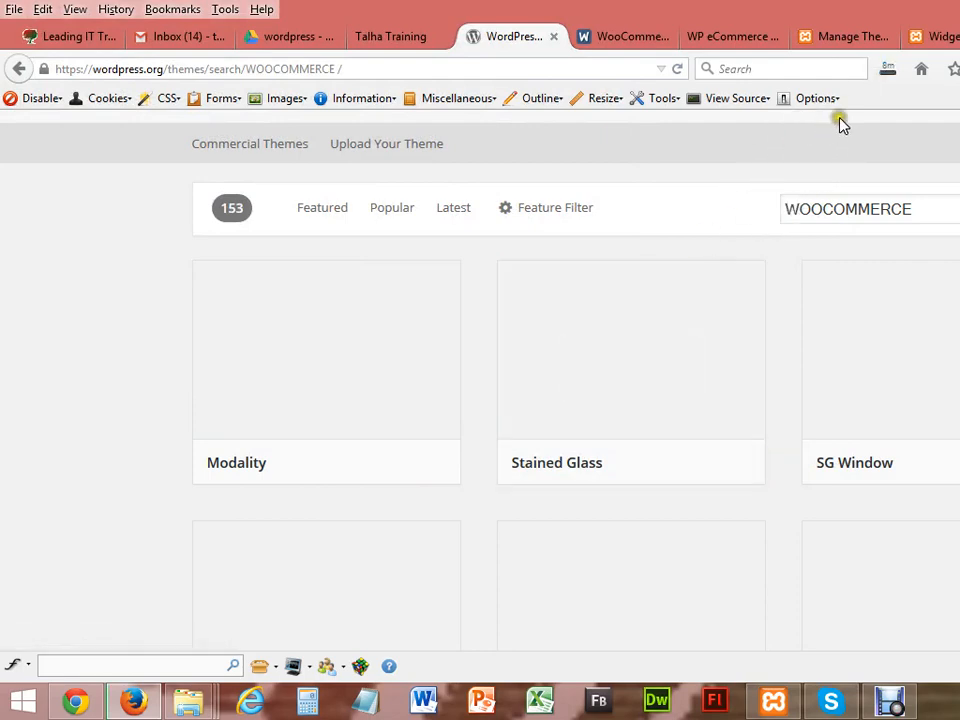
{"action": "left_click", "coordinate": [889, 70]}
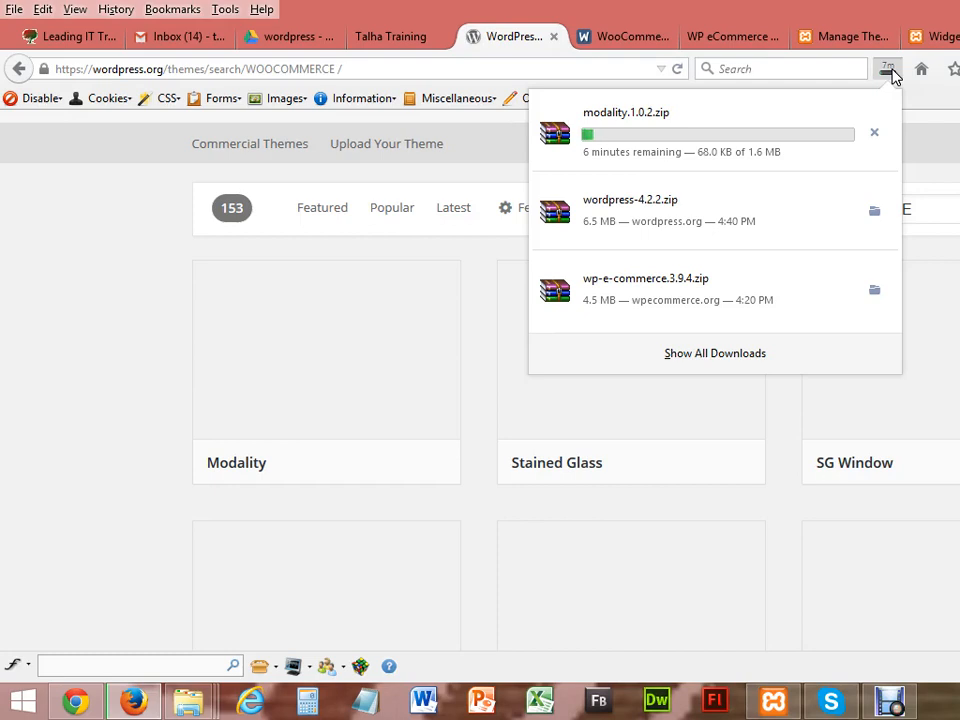
Step: Open the Product Categories admin page from the Widgets tab
{"action": "left_click", "coordinate": [722, 36]}
{"action": "left_click", "coordinate": [848, 32]}
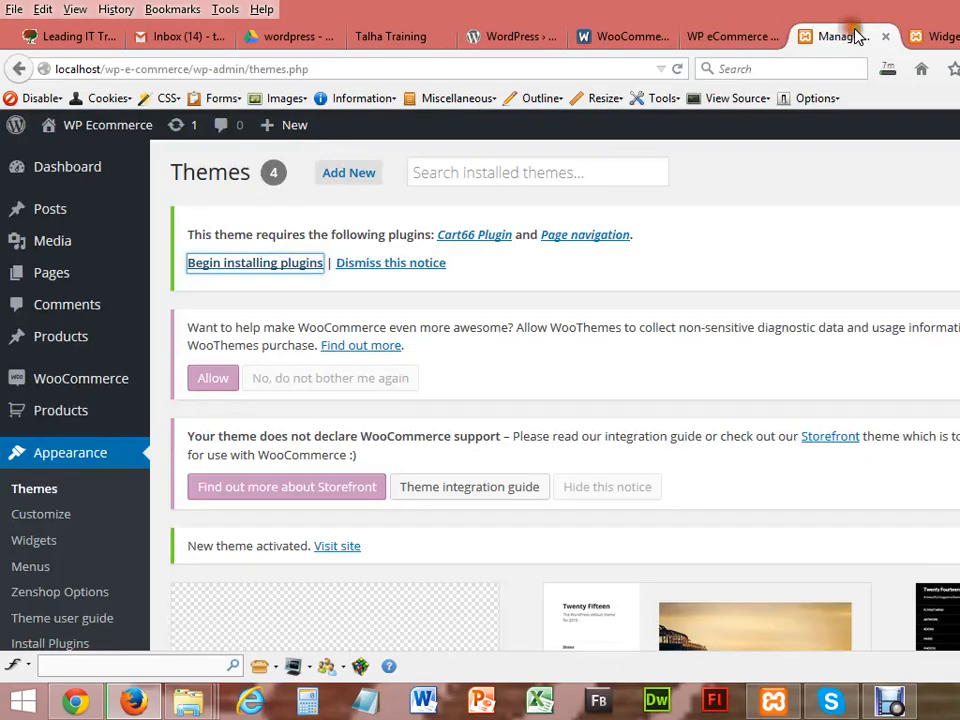
{"action": "left_click", "coordinate": [946, 37]}
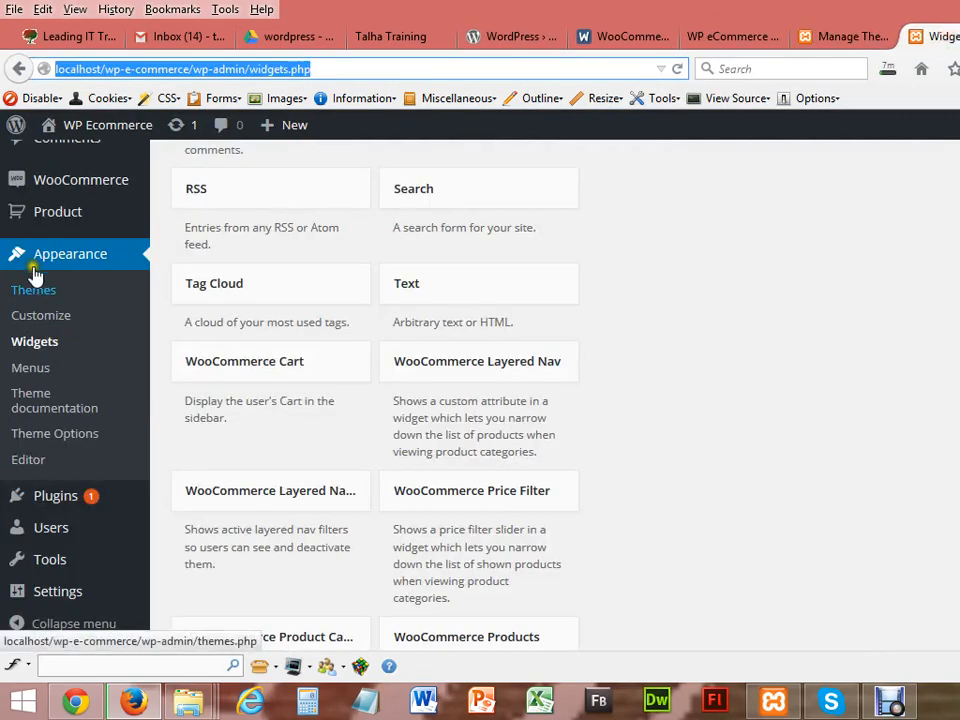
{"action": "mouse_move", "coordinate": [58, 180]}
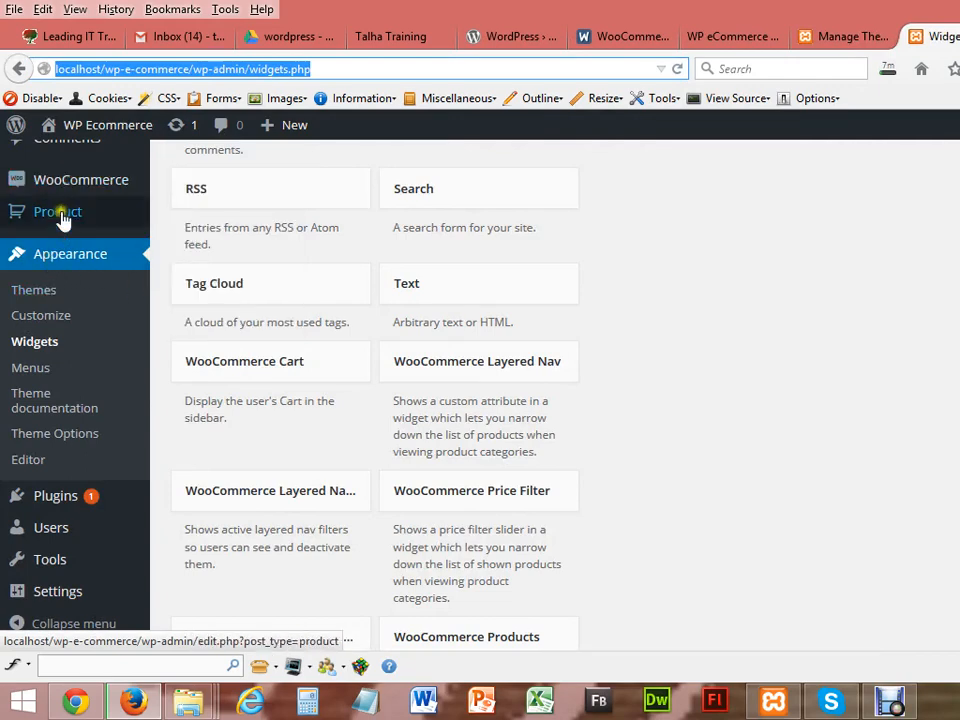
{"action": "mouse_move", "coordinate": [62, 214]}
{"action": "left_click", "coordinate": [203, 292]}
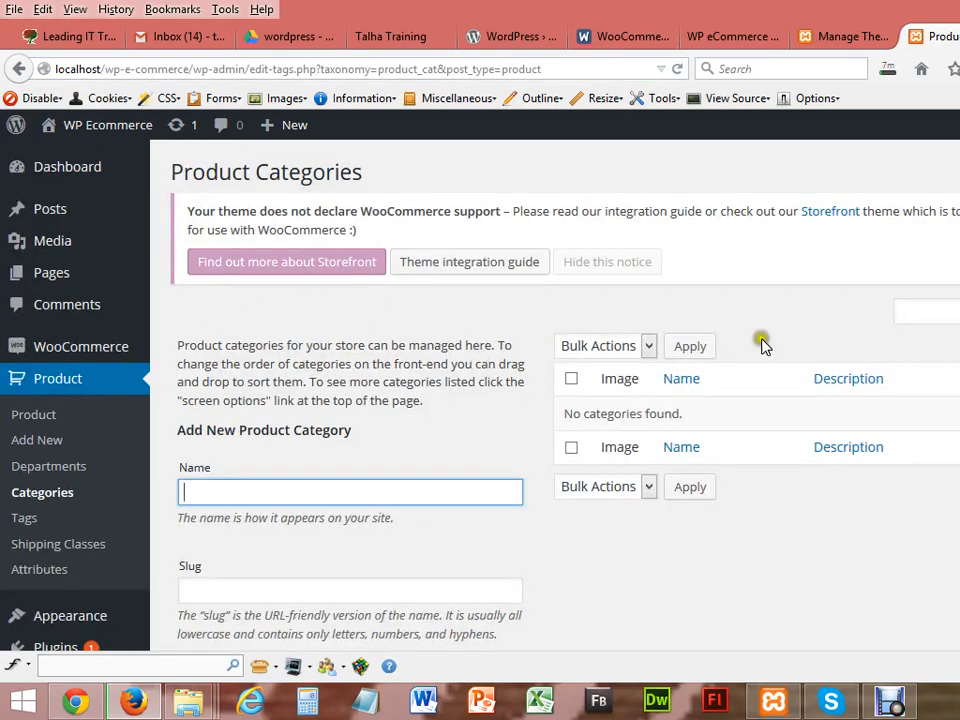
{"action": "scroll", "coordinate": [575, 465], "scroll_direction": "down", "scroll_amount": 4}
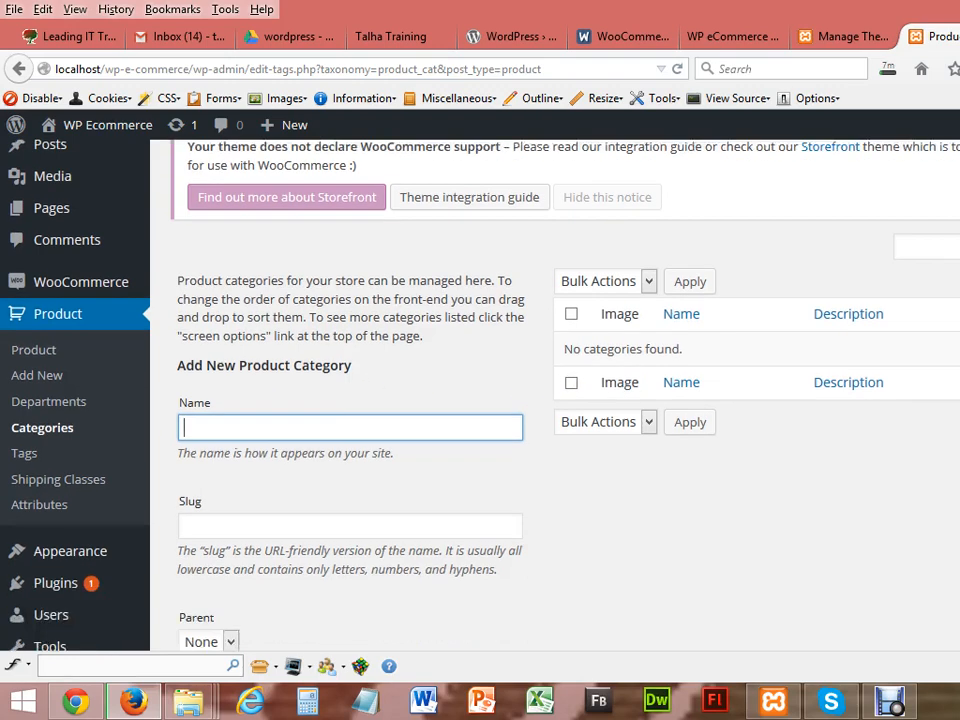
{"action": "scroll", "coordinate": [443, 362], "scroll_direction": "up", "scroll_amount": 1}
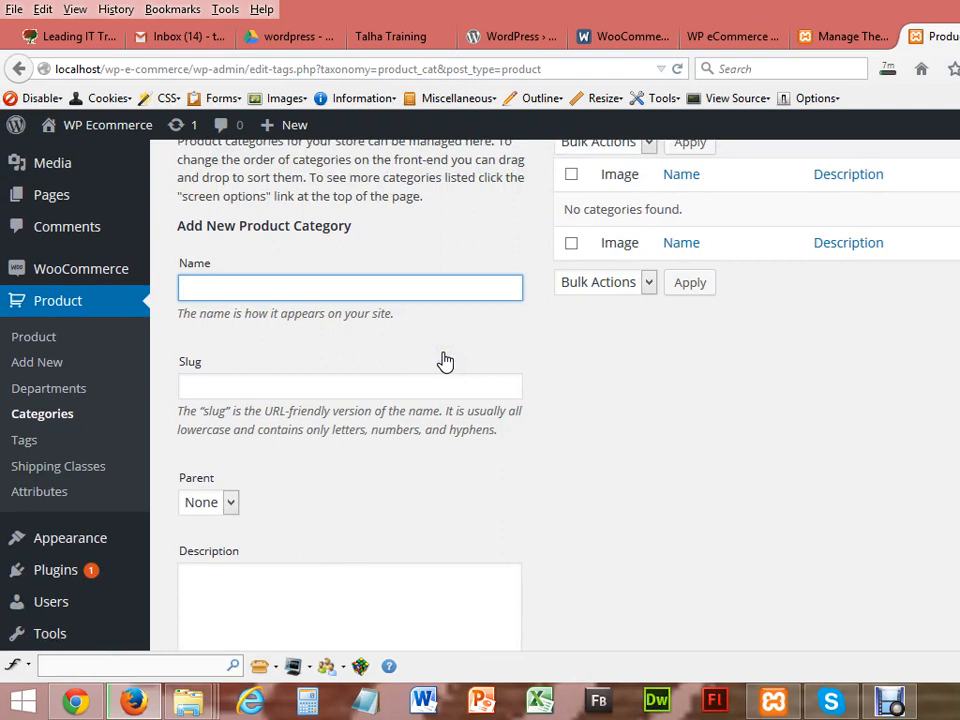
Step: Enter Laptop as the category name and laptop as its slug
{"action": "type", "text": "APTOP"}
{"action": "key", "text": "BackSpace"}
{"action": "key", "text": "BackSpace"}
{"action": "key", "text": "BackSpace"}
{"action": "key", "text": "BackSpace"}
{"action": "key", "text": "BackSpace"}
{"action": "key", "text": "BackSpace"}
{"action": "type", "text": "Laptop"}
{"action": "left_click", "coordinate": [390, 380]}
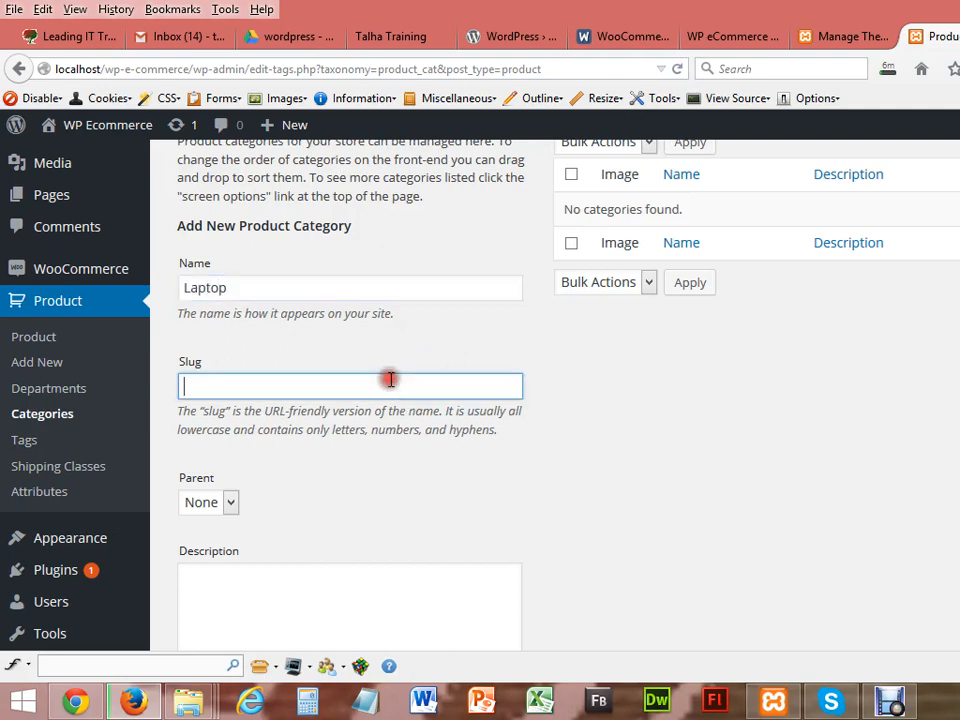
{"action": "type", "text": "laptop"}
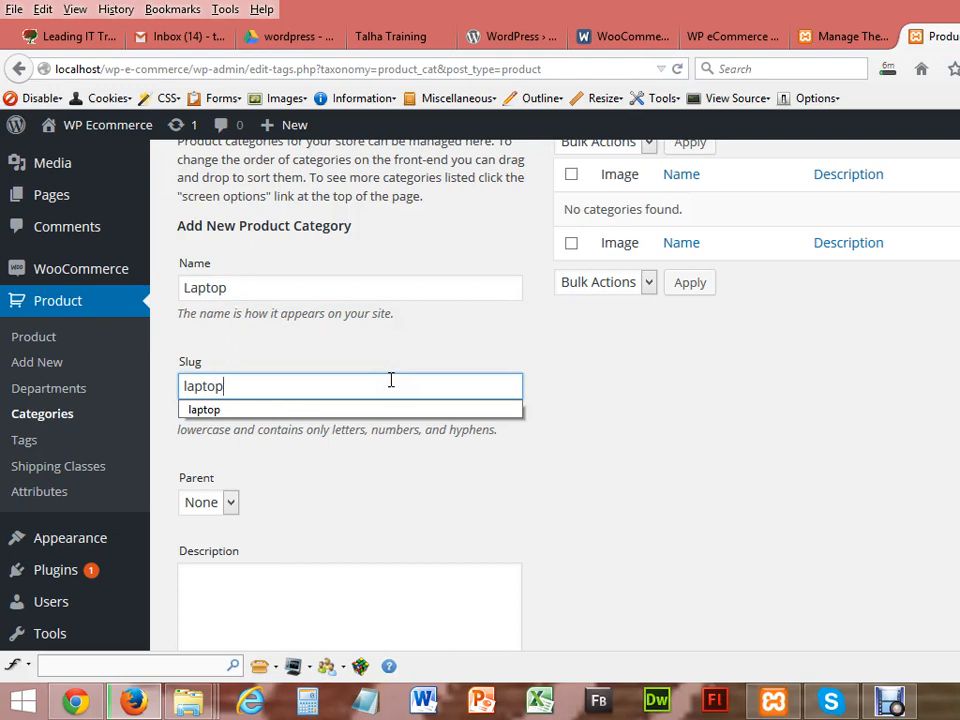
Step: Try an Hp prefix on the name and hp- on the slug, then remove both
{"action": "left_click", "coordinate": [259, 287]}
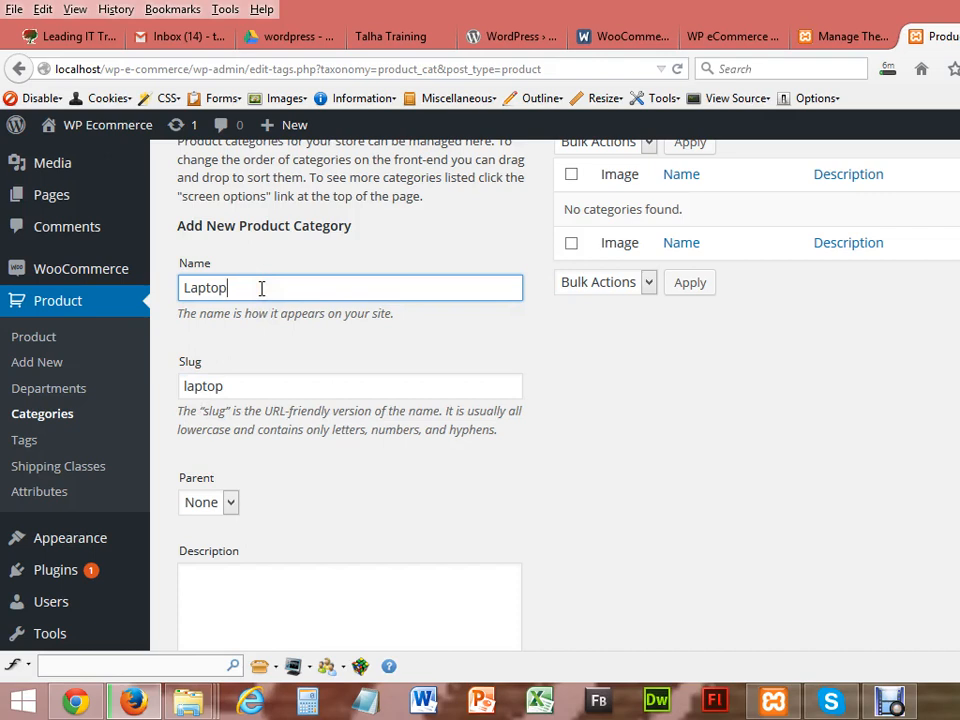
{"action": "key", "text": "Home"}
{"action": "type", "text": "Hp"}
{"action": "left_click", "coordinate": [184, 386]}
{"action": "type", "text": "hp-"}
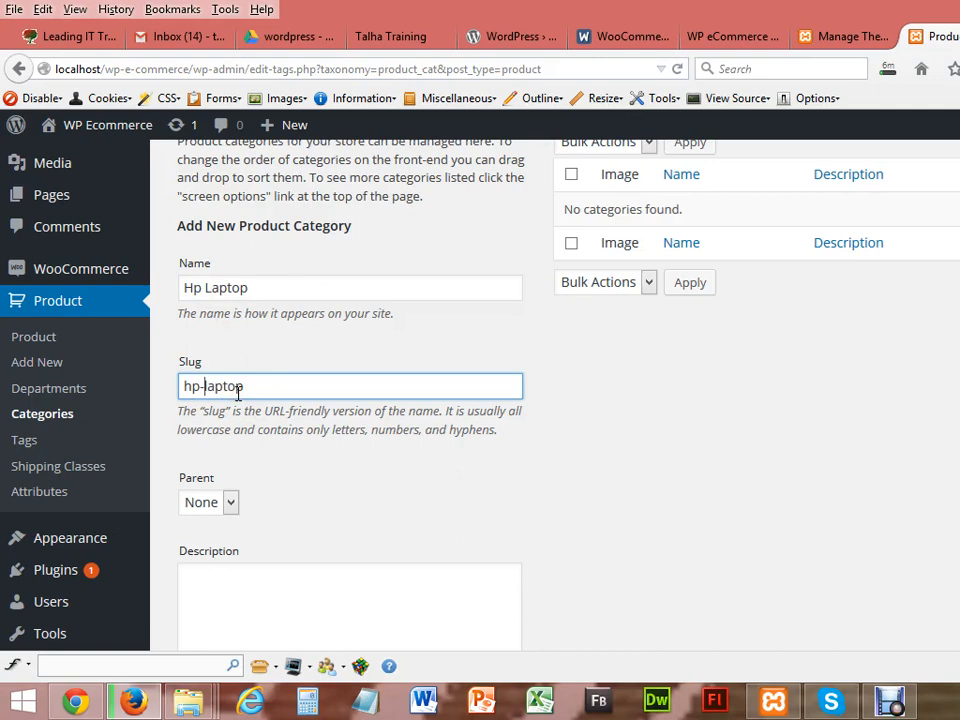
{"action": "key", "text": "BackSpace"}
{"action": "key", "text": "BackSpace"}
{"action": "key", "text": "BackSpace"}
{"action": "left_click", "coordinate": [203, 287]}
{"action": "key", "text": "BackSpace"}
{"action": "key", "text": "BackSpace"}
{"action": "key", "text": "BackSpace"}
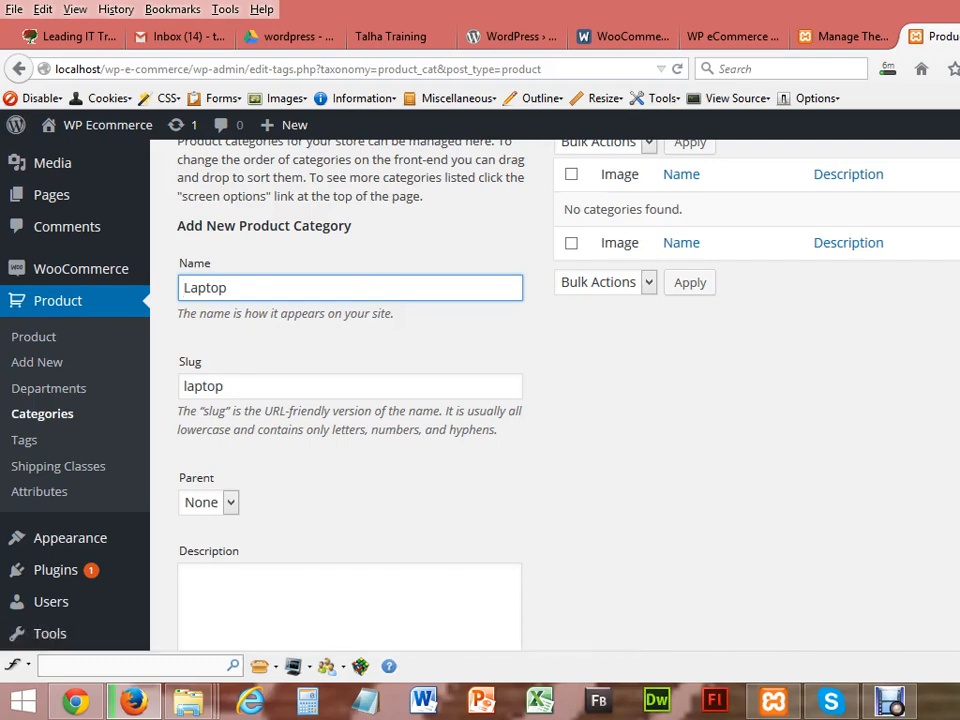
Step: Keep Parent at None, fill the description with dashes, and keep display type Default
{"action": "scroll", "coordinate": [555, 400], "scroll_direction": "down", "scroll_amount": 3}
{"action": "left_click", "coordinate": [228, 273]}
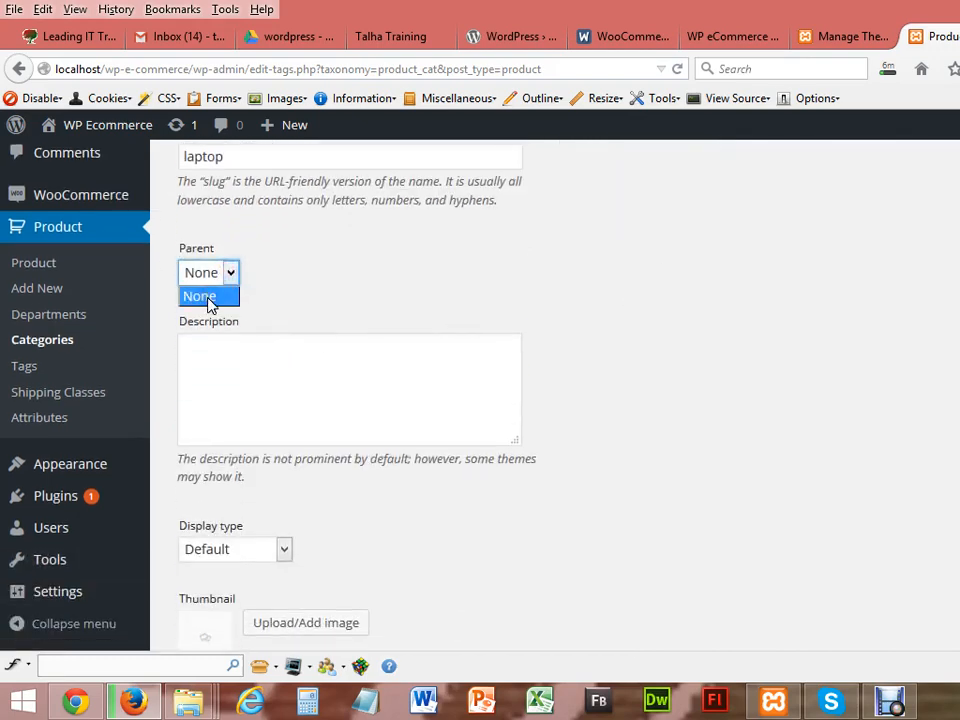
{"action": "left_click", "coordinate": [185, 300]}
{"action": "left_click", "coordinate": [251, 364]}
{"action": "type", "text": "--------------------"}
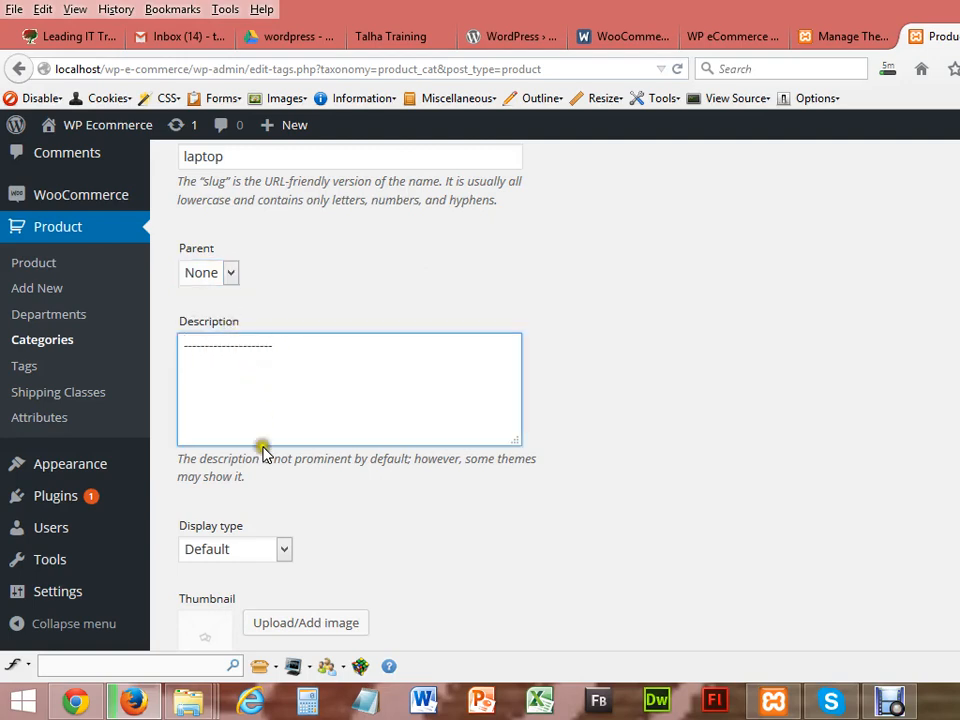
{"action": "left_click", "coordinate": [272, 549]}
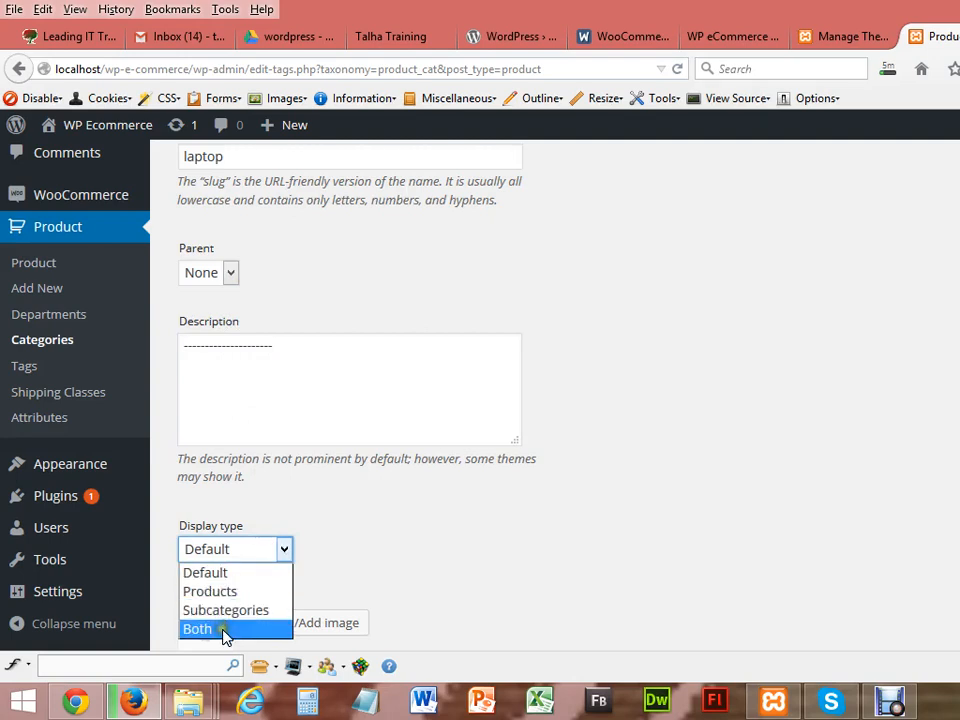
{"action": "left_click", "coordinate": [216, 573]}
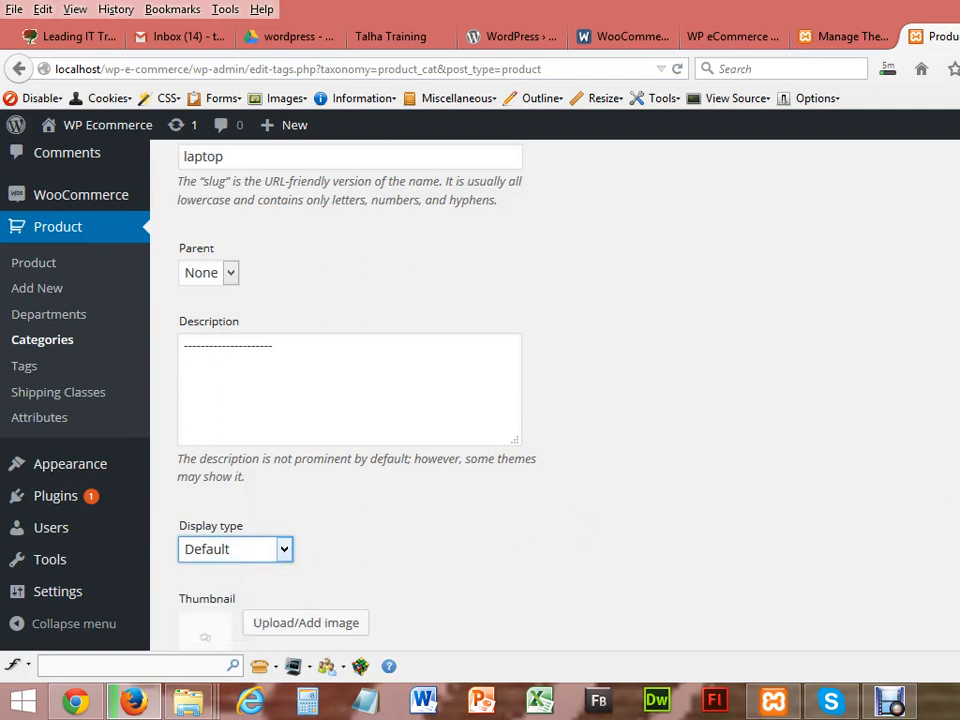
{"action": "scroll", "coordinate": [350, 400], "scroll_direction": "down", "scroll_amount": 3}
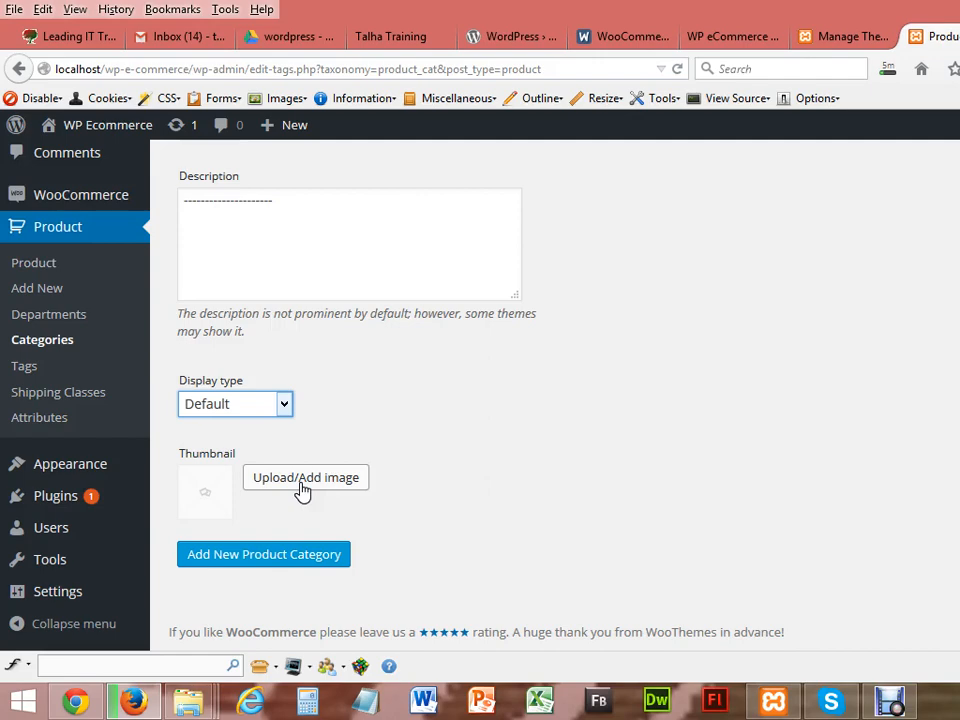
Step: Search Google for laptop in a new tab and show the image results
{"action": "left_click", "coordinate": [957, 36]}
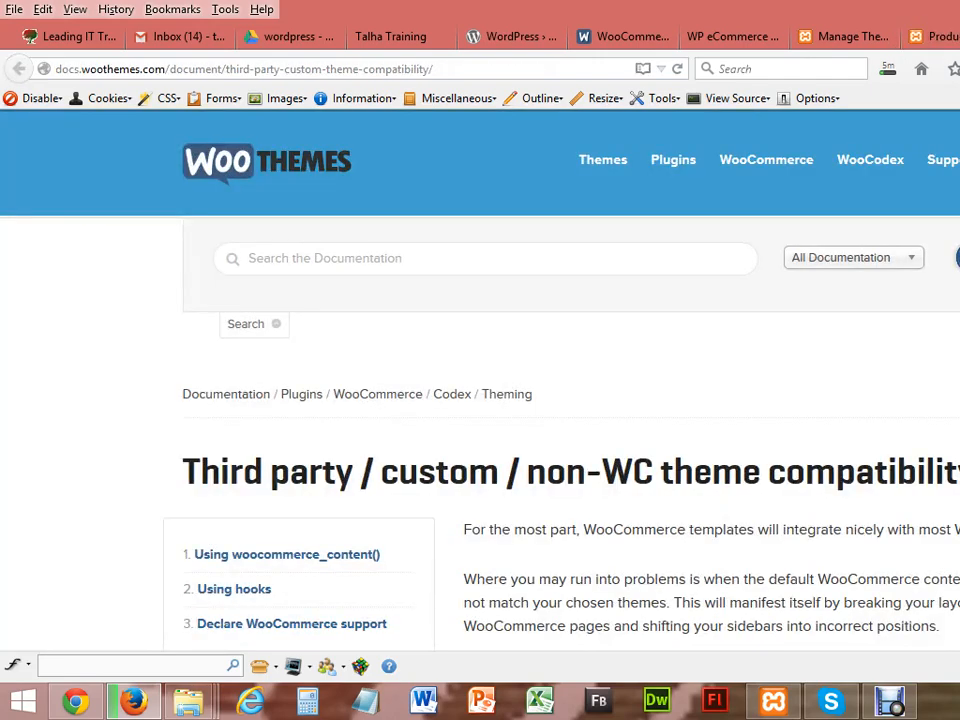
{"action": "key", "text": "ctrl+t"}
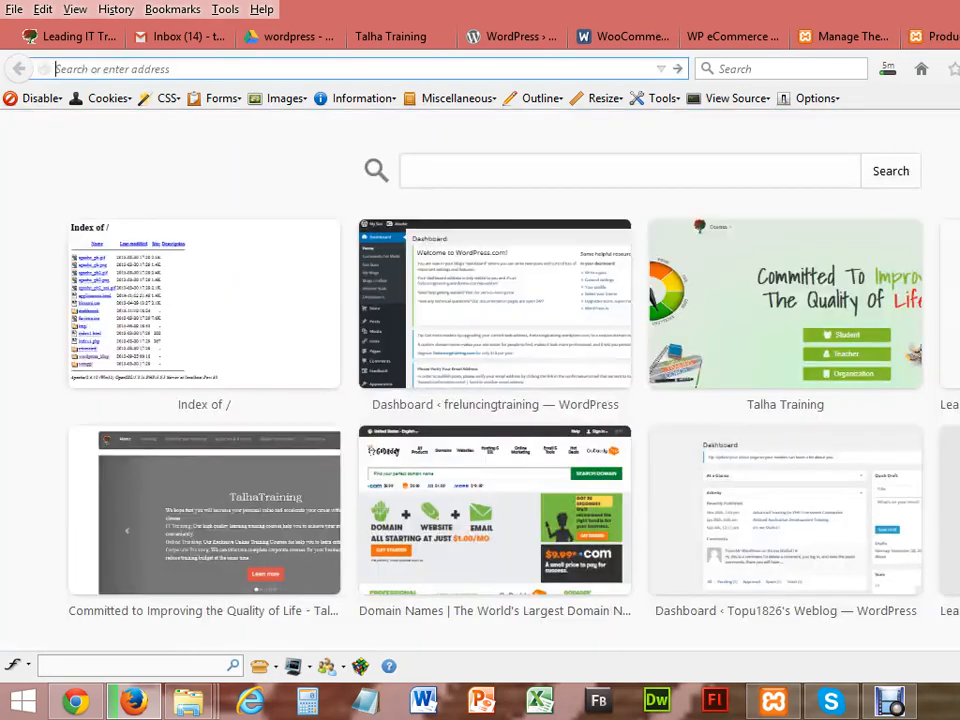
{"action": "type", "text": "google.com/"}
{"action": "key", "text": "Return"}
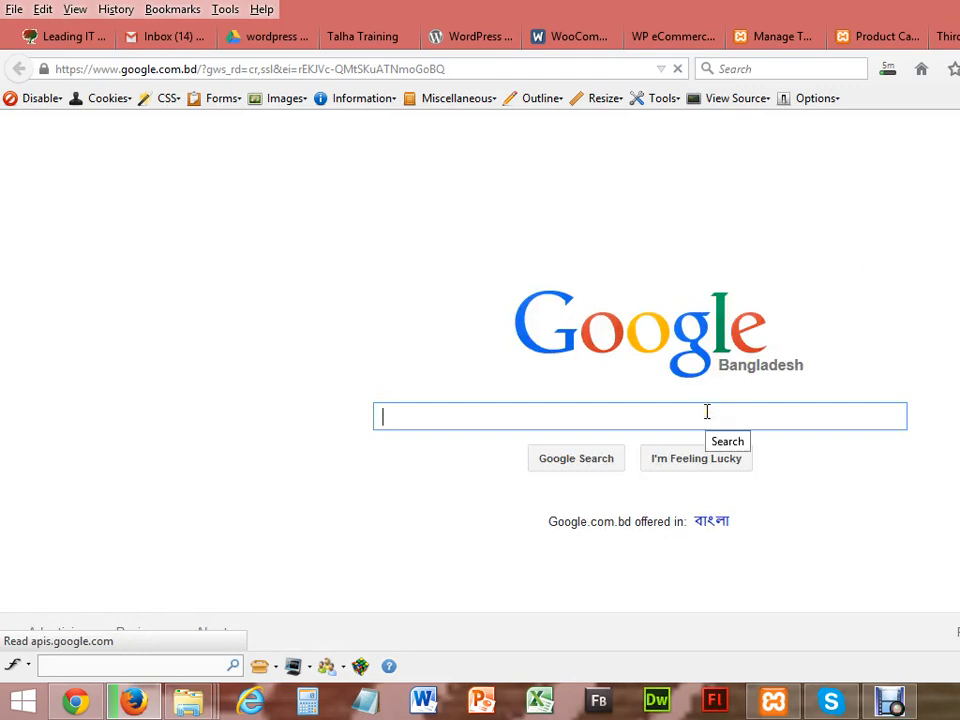
{"action": "type", "text": "laptop"}
{"action": "key", "text": "Return"}
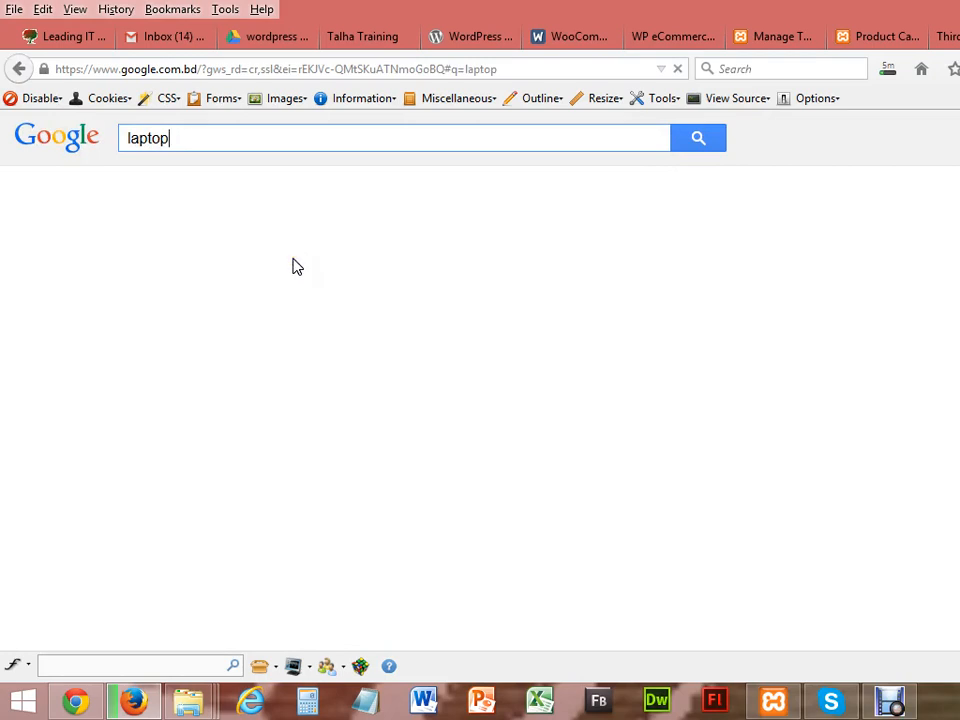
{"action": "left_click", "coordinate": [201, 195]}
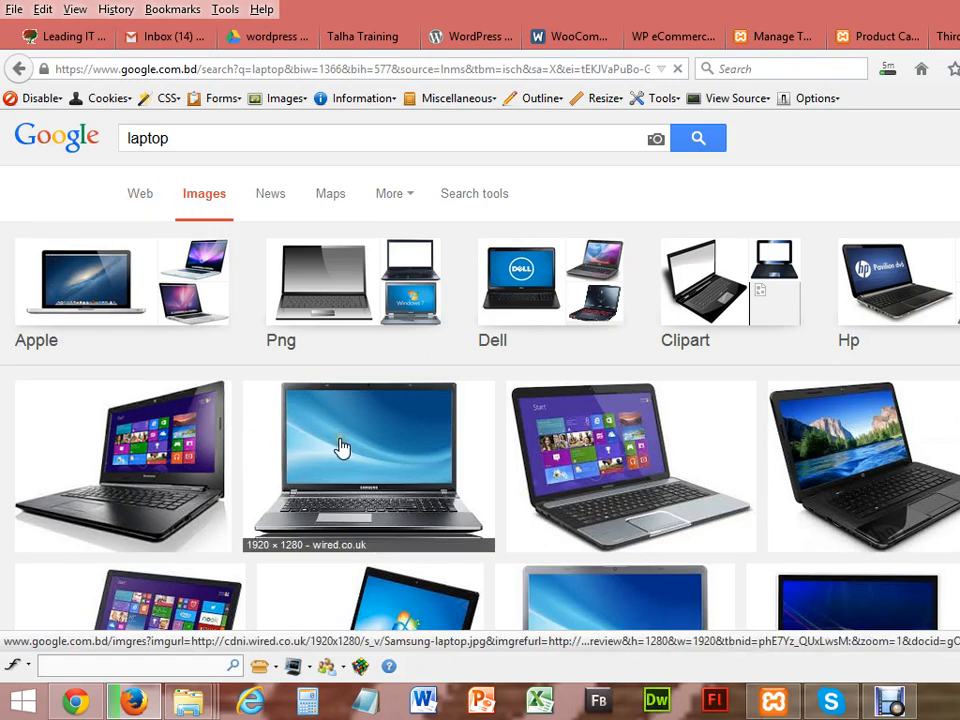
Step: Save the first laptop photo as 'laptop' and return to Product Categories
{"action": "right_click", "coordinate": [150, 443]}
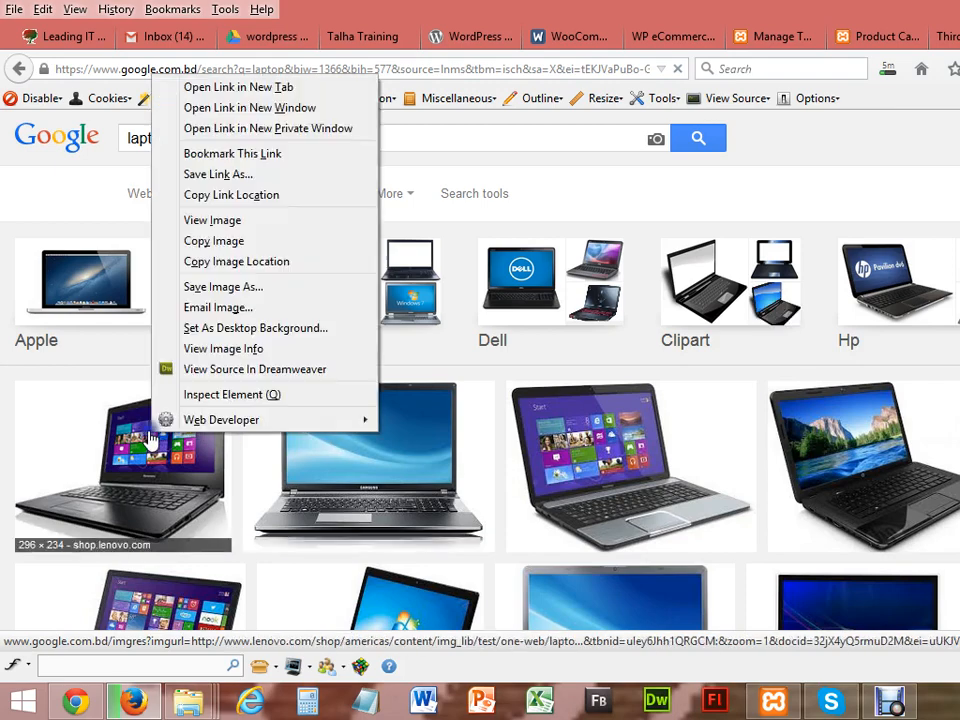
{"action": "left_click", "coordinate": [197, 290]}
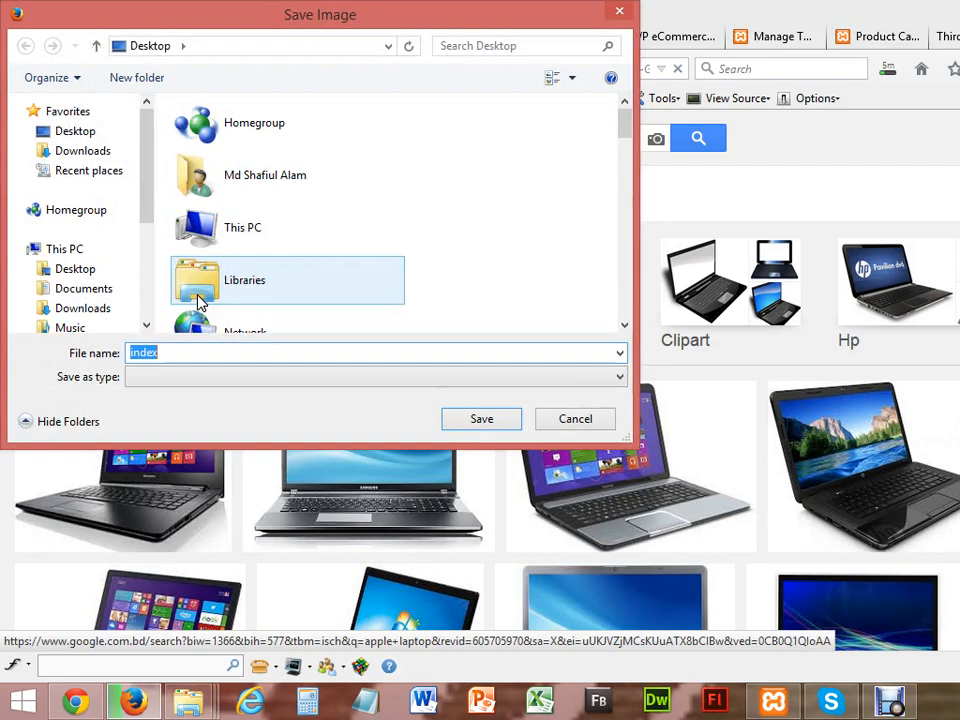
{"action": "type", "text": "laptop"}
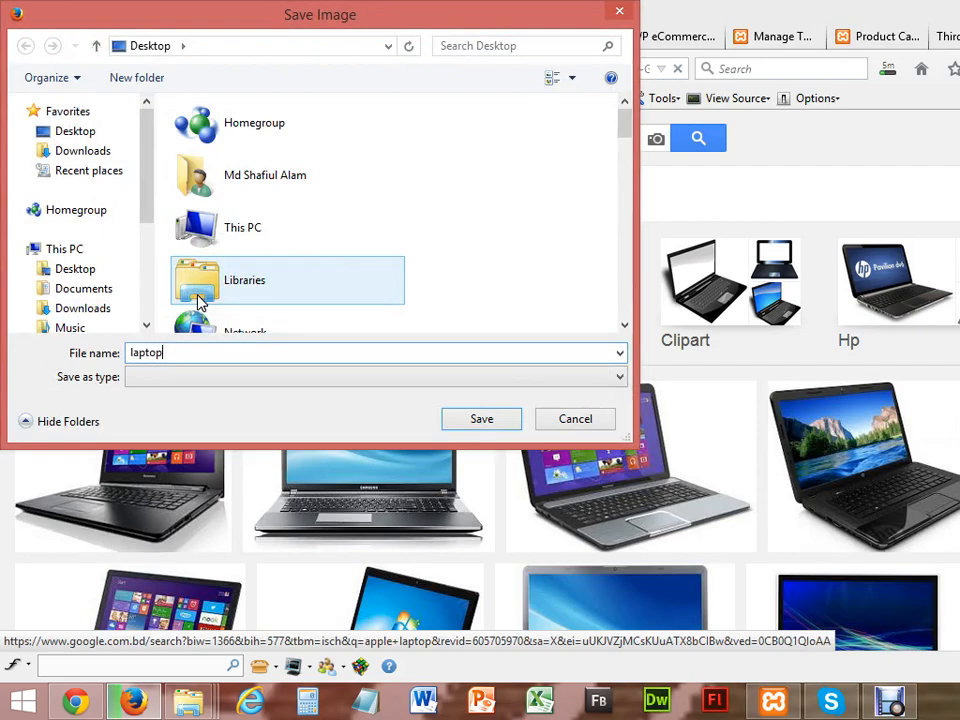
{"action": "left_click", "coordinate": [478, 421]}
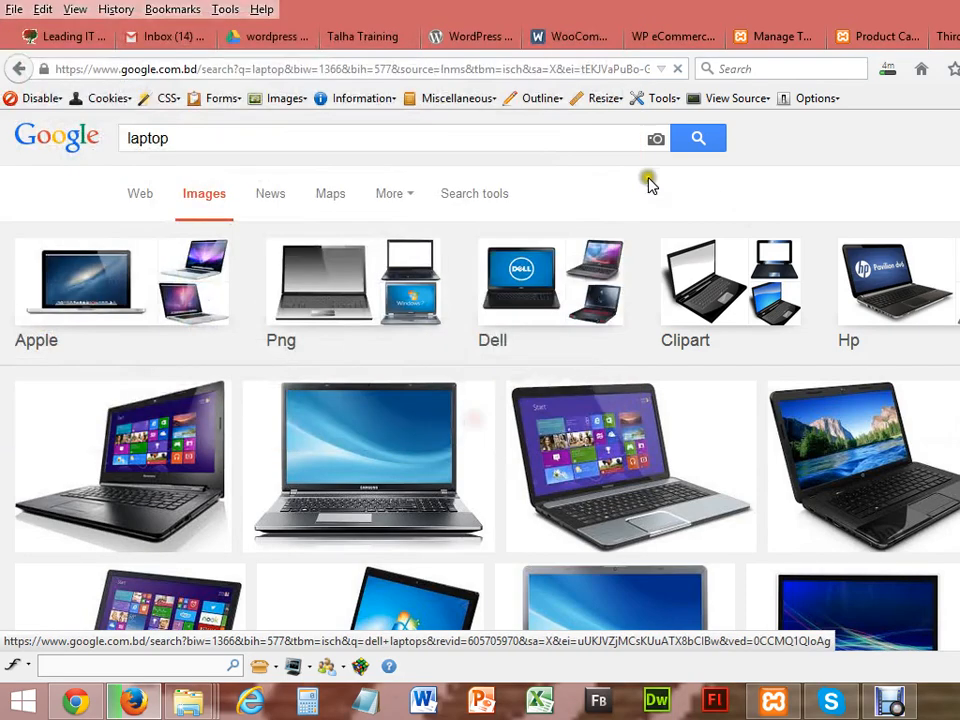
{"action": "left_click", "coordinate": [869, 36]}
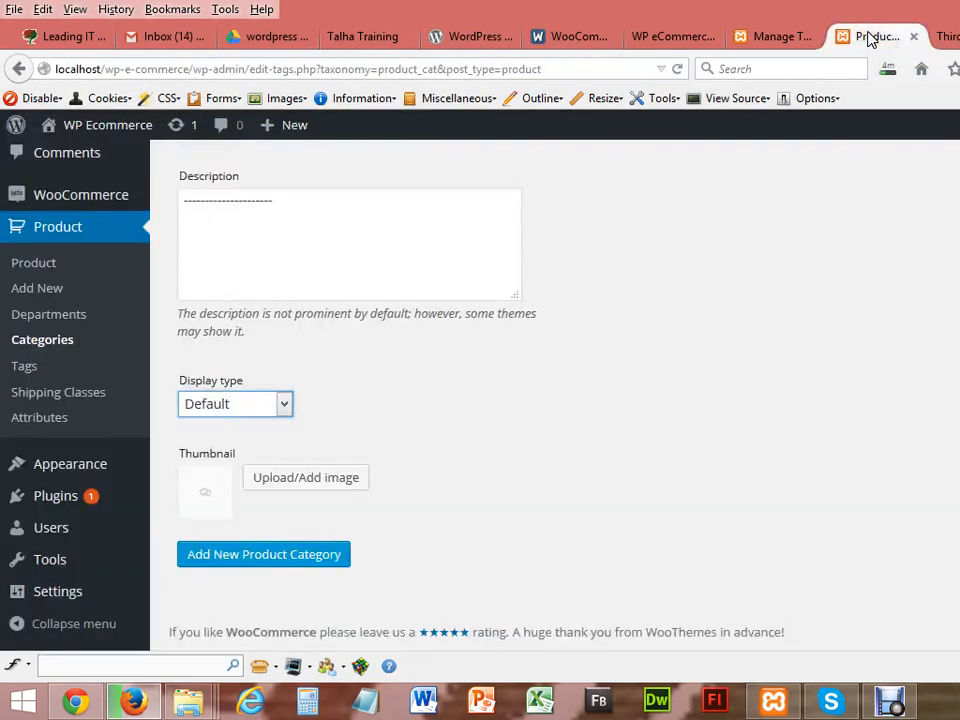
Step: Upload the laptop image from the Desktop and use it as the category thumbnail
{"action": "left_click", "coordinate": [268, 480]}
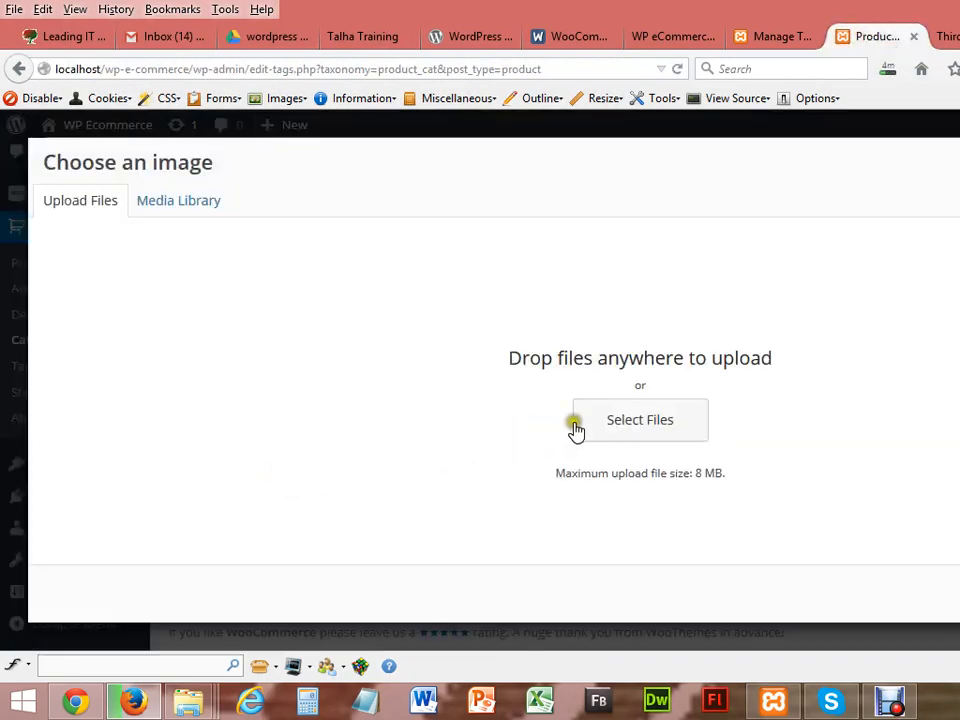
{"action": "left_click", "coordinate": [647, 428]}
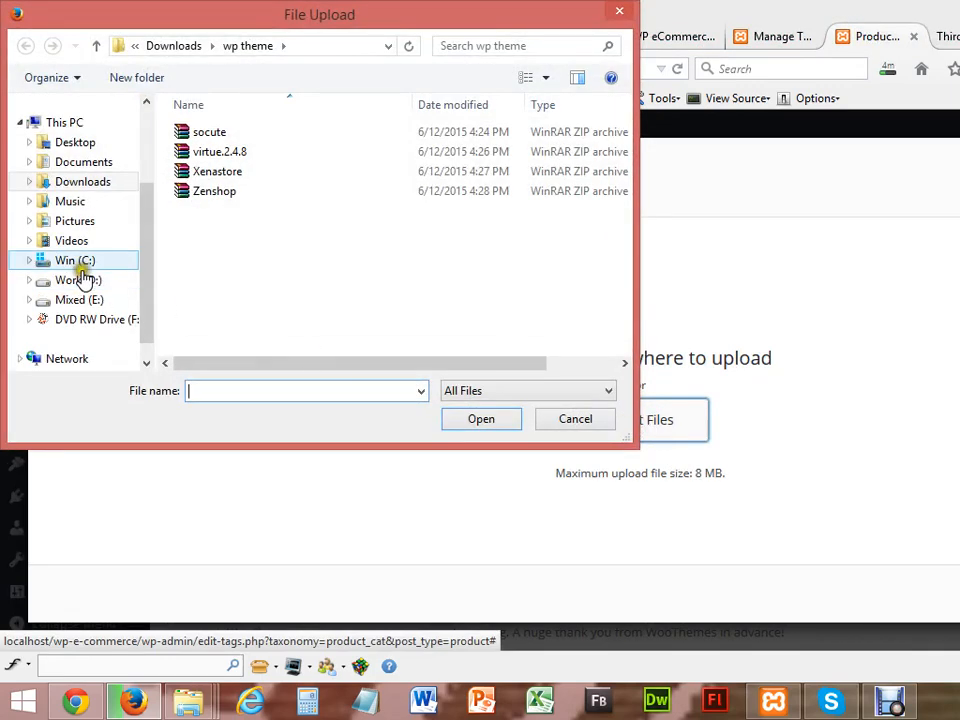
{"action": "left_click", "coordinate": [83, 141]}
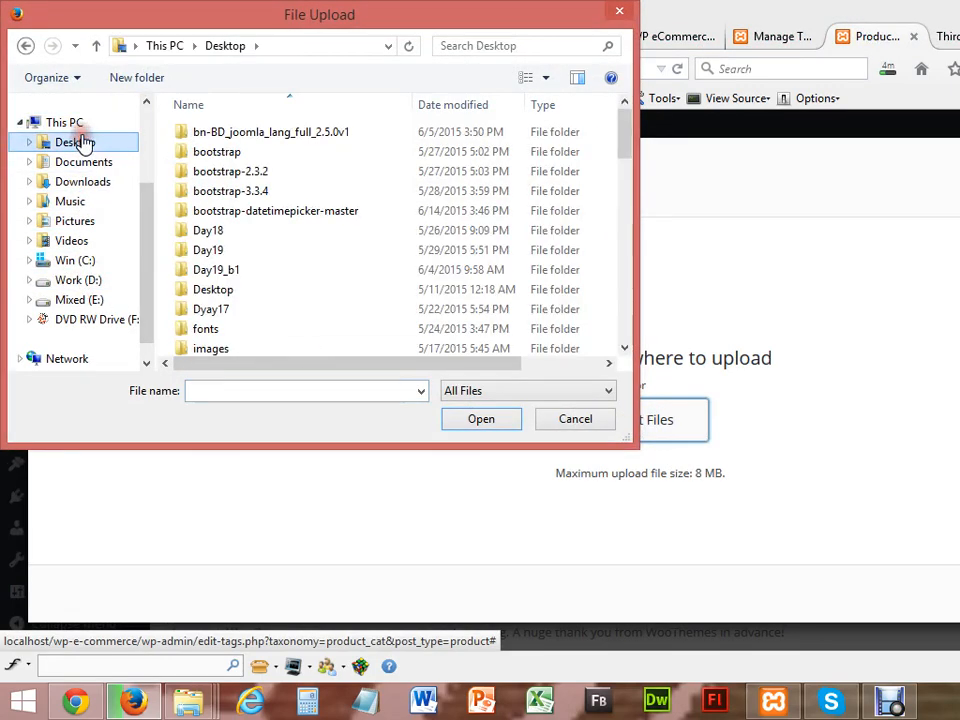
{"action": "left_click_drag", "start_coordinate": [624, 143], "coordinate": [620, 288]}
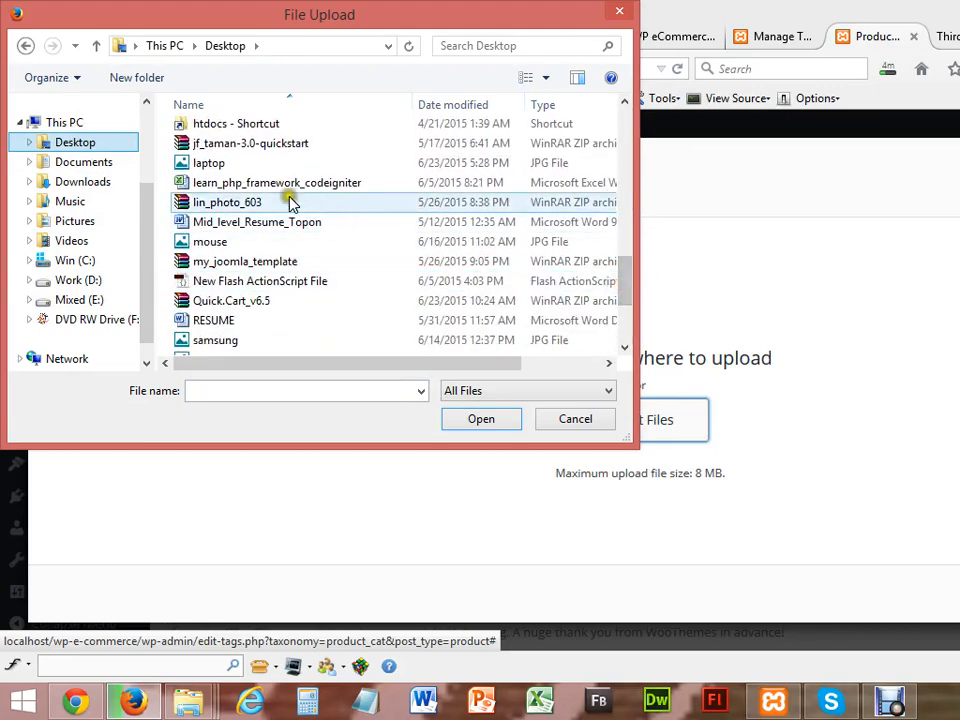
{"action": "double_click", "coordinate": [257, 162]}
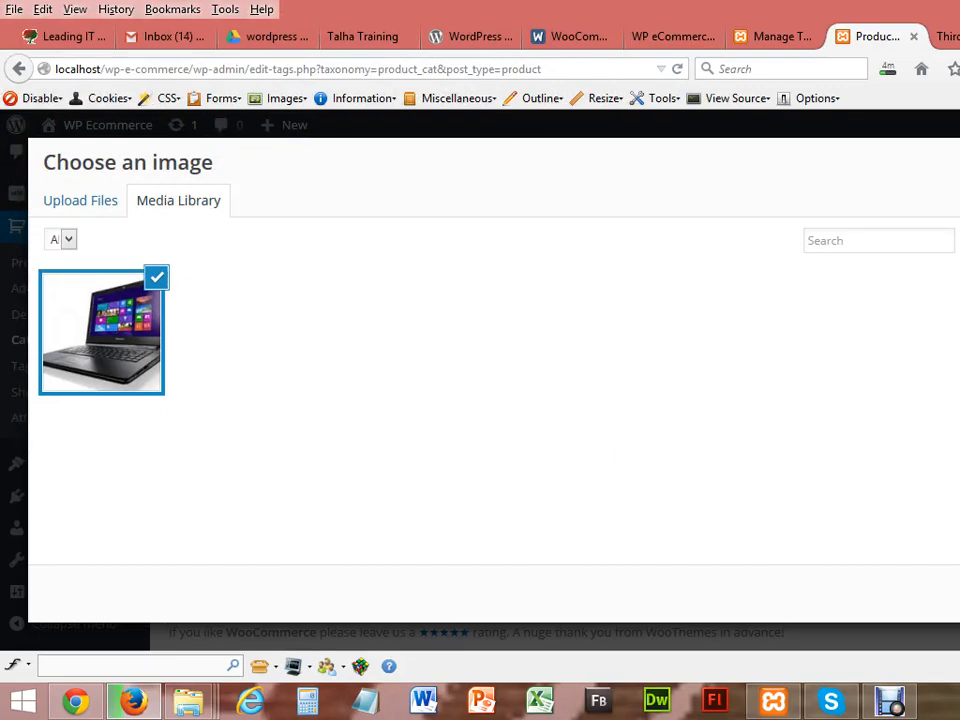
{"action": "left_click", "coordinate": [958, 594]}
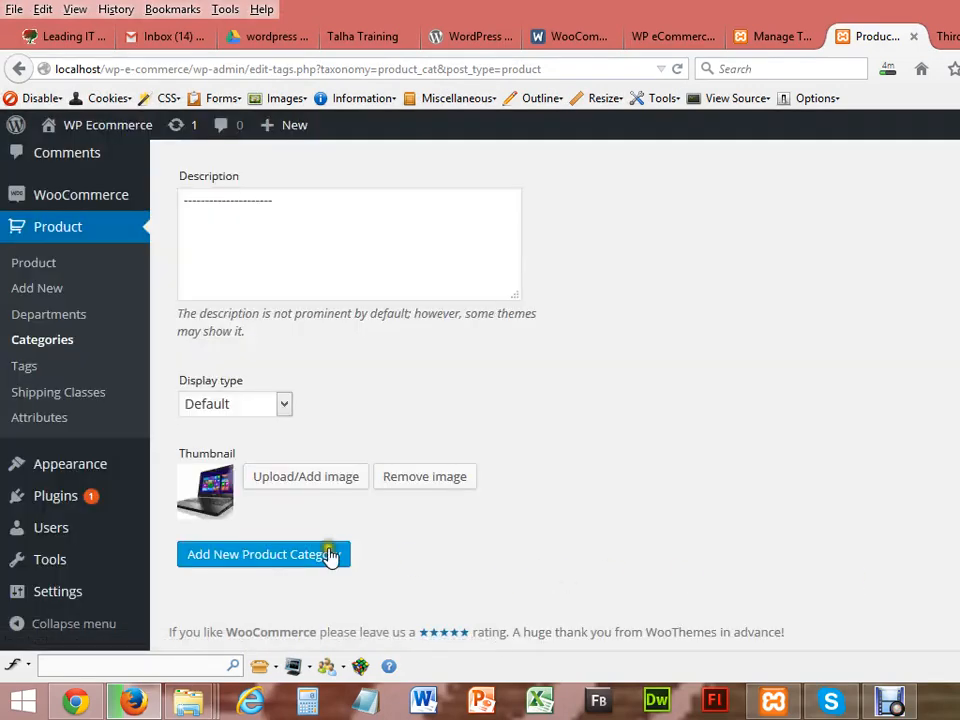
Step: Add the Laptop category, then start a new category named Mobi with slug mobile
{"action": "left_click", "coordinate": [256, 556]}
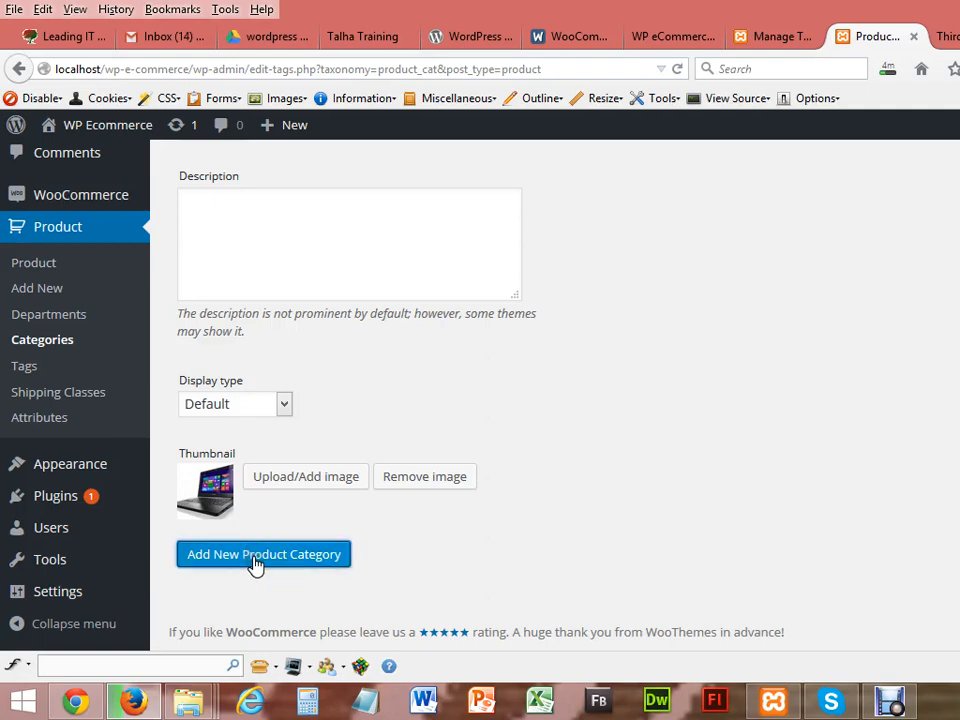
{"action": "scroll", "coordinate": [555, 390], "scroll_direction": "up", "scroll_amount": 8}
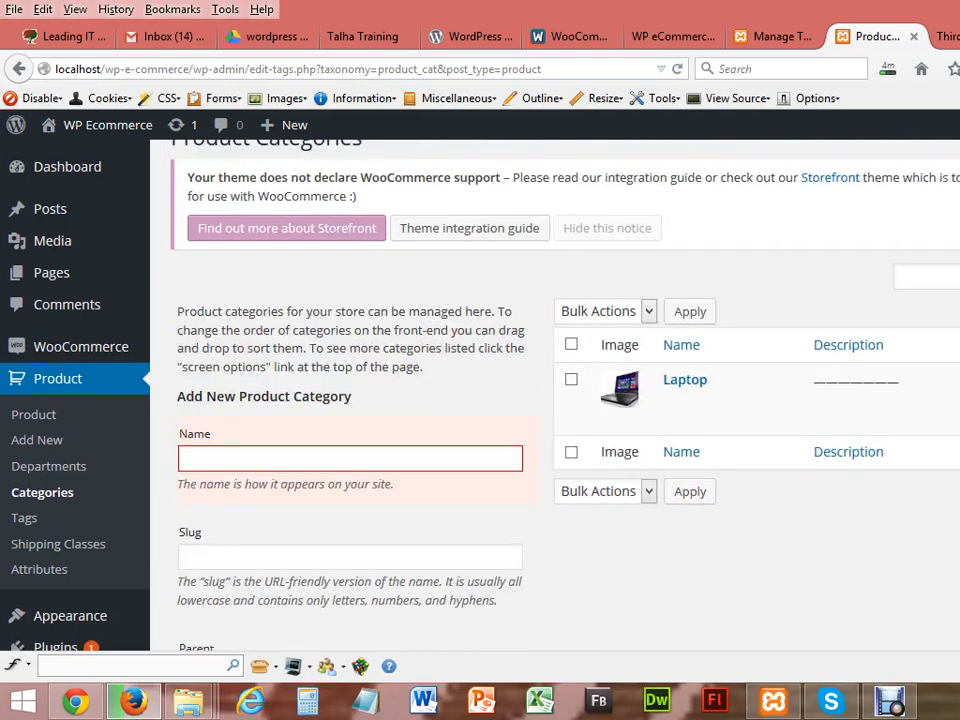
{"action": "mouse_move", "coordinate": [694, 384]}
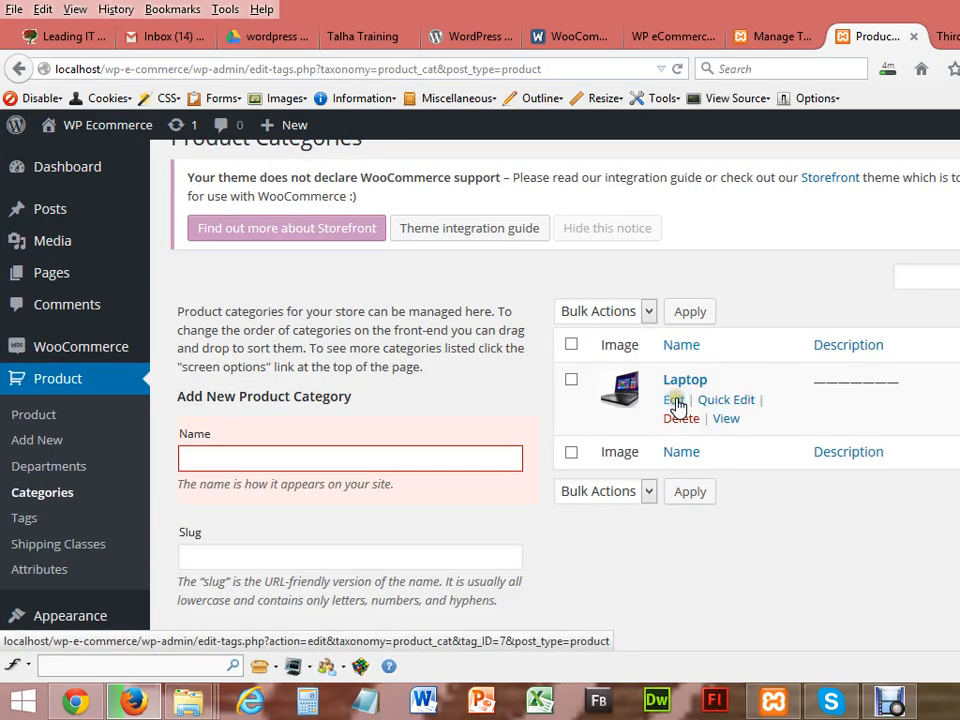
{"action": "left_click", "coordinate": [248, 455]}
{"action": "type", "text": "Mobile"}
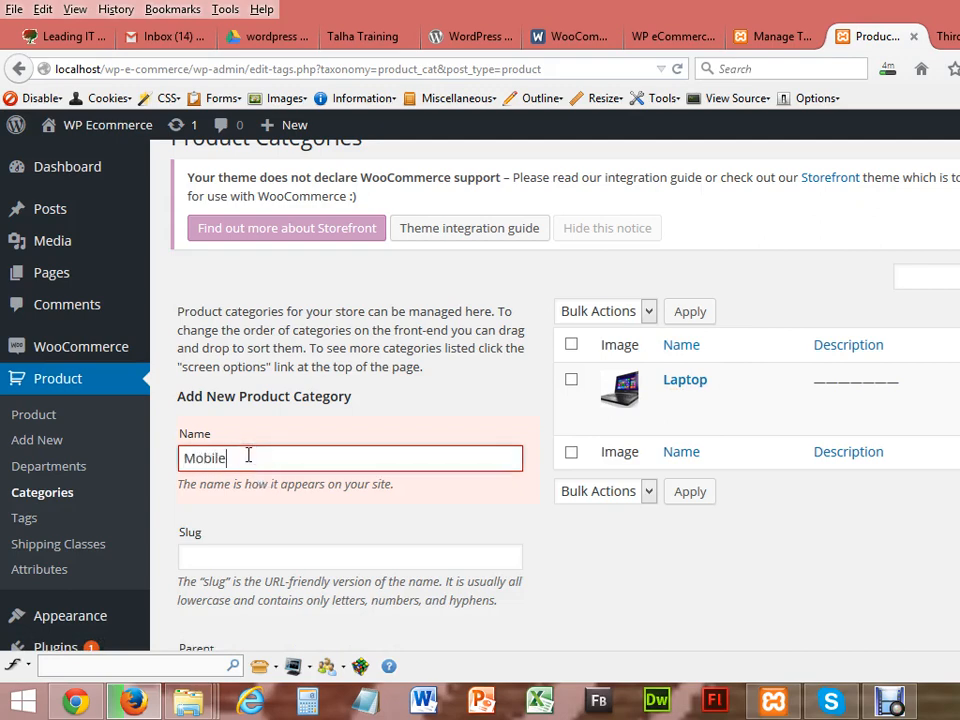
{"action": "left_click", "coordinate": [235, 553]}
{"action": "type", "text": "moibil"}
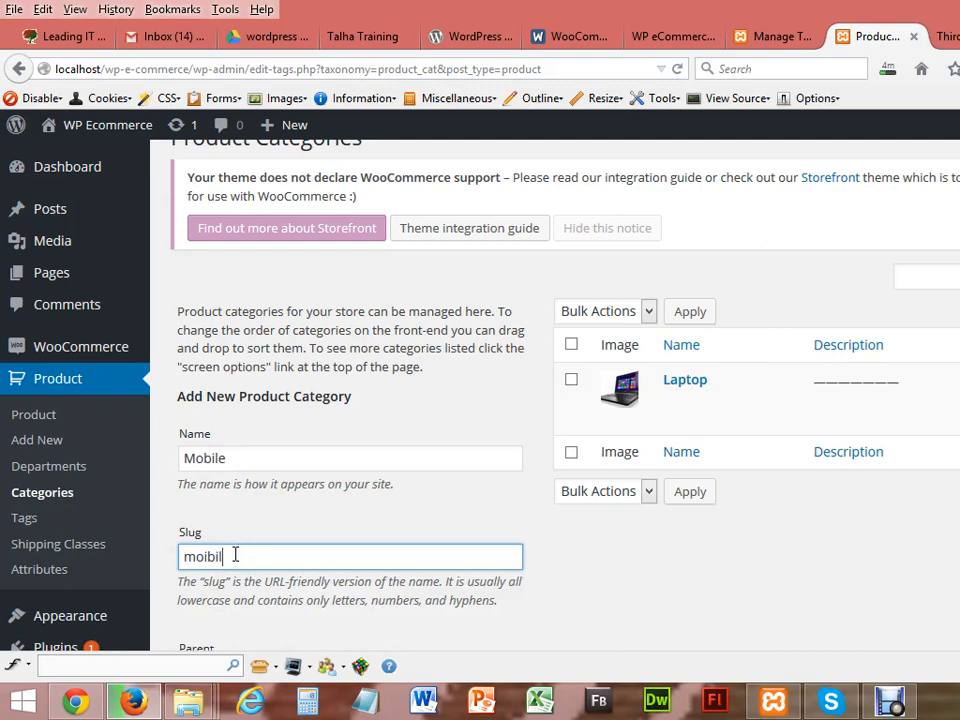
{"action": "key", "text": "BackSpace"}
{"action": "key", "text": "BackSpace"}
{"action": "key", "text": "BackSpace"}
{"action": "type", "text": "bile"}
Step: Give the Mobile category a dashed description and remove the laptop thumbnail picture
{"action": "scroll", "coordinate": [398, 452], "scroll_direction": "down", "scroll_amount": 5}
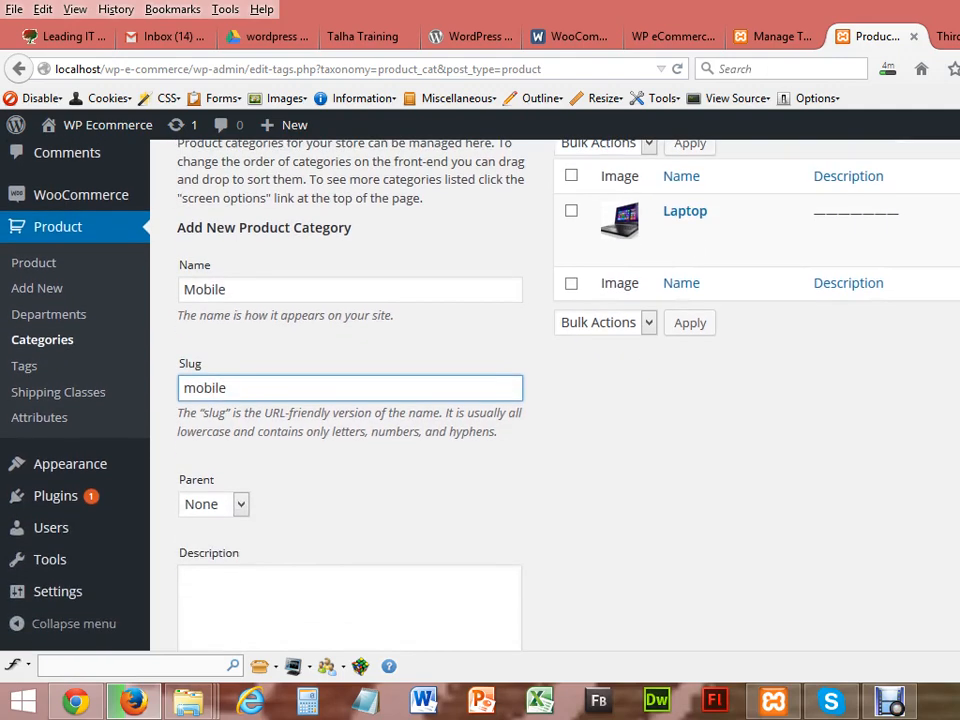
{"action": "left_click", "coordinate": [371, 456]}
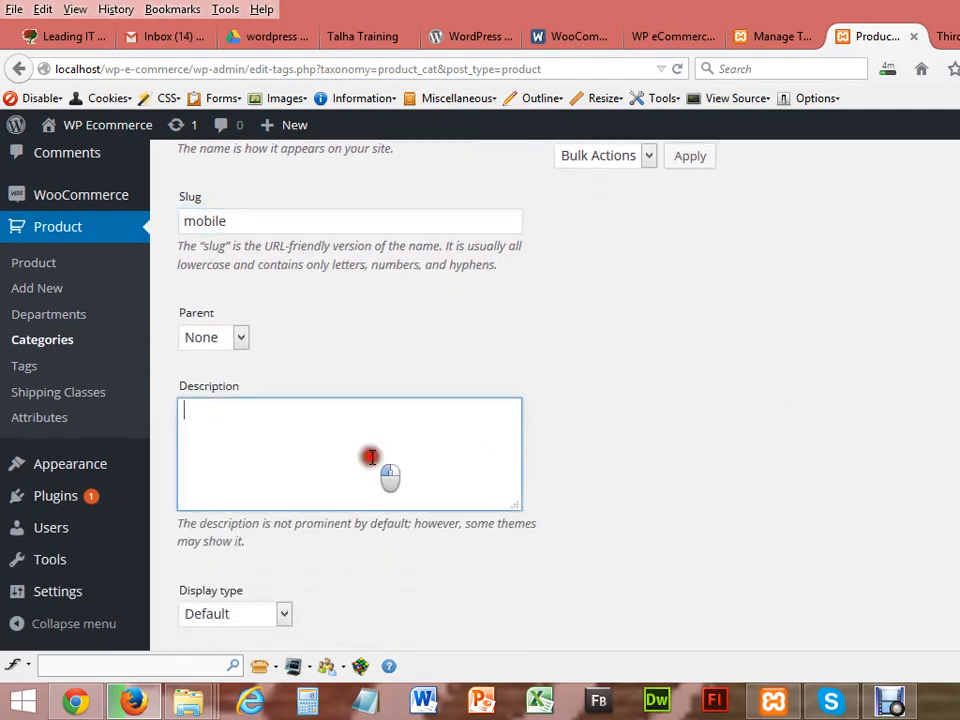
{"action": "type", "text": "--------------"}
{"action": "scroll", "coordinate": [371, 457], "scroll_direction": "down", "scroll_amount": 3}
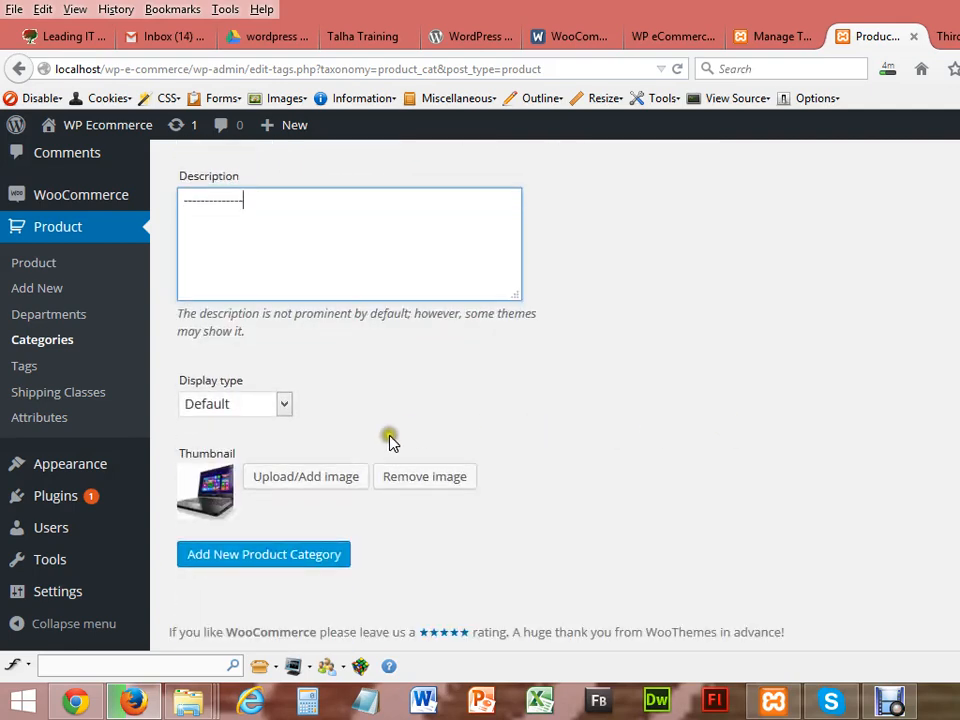
{"action": "left_click", "coordinate": [421, 480]}
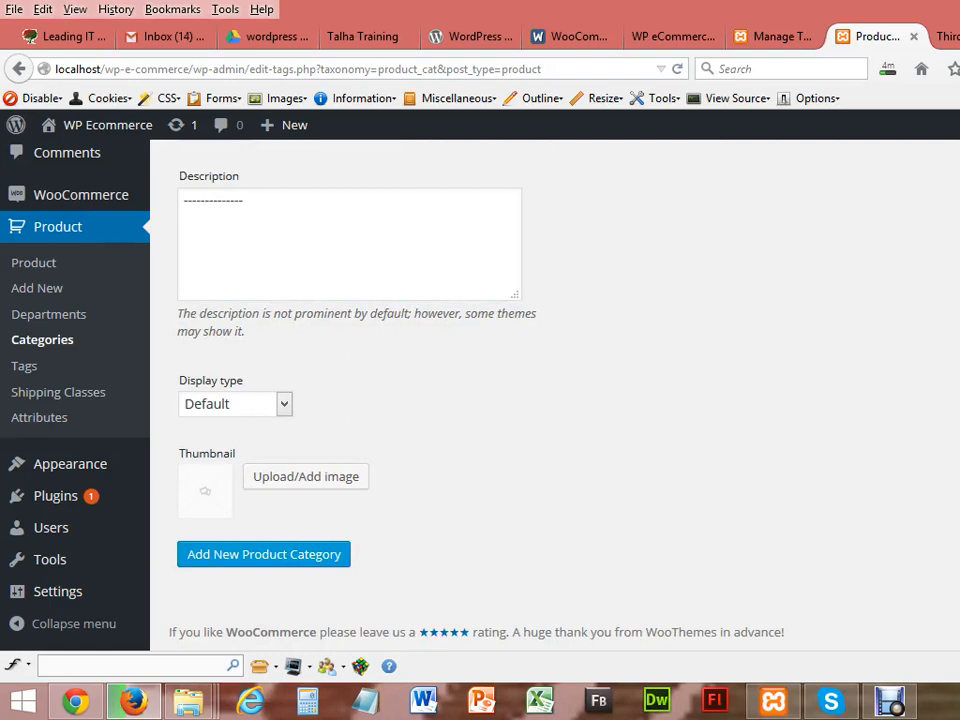
{"action": "key", "text": "ctrl+Tab"}
Step: Replace the Google Images query with mobile and run the search
{"action": "left_click", "coordinate": [429, 138]}
{"action": "key", "text": "BackSpace"}
{"action": "key", "text": "BackSpace"}
{"action": "key", "text": "BackSpace"}
{"action": "key", "text": "BackSpace"}
{"action": "key", "text": "BackSpace"}
{"action": "key", "text": "BackSpace"}
{"action": "type", "text": "mobi"}
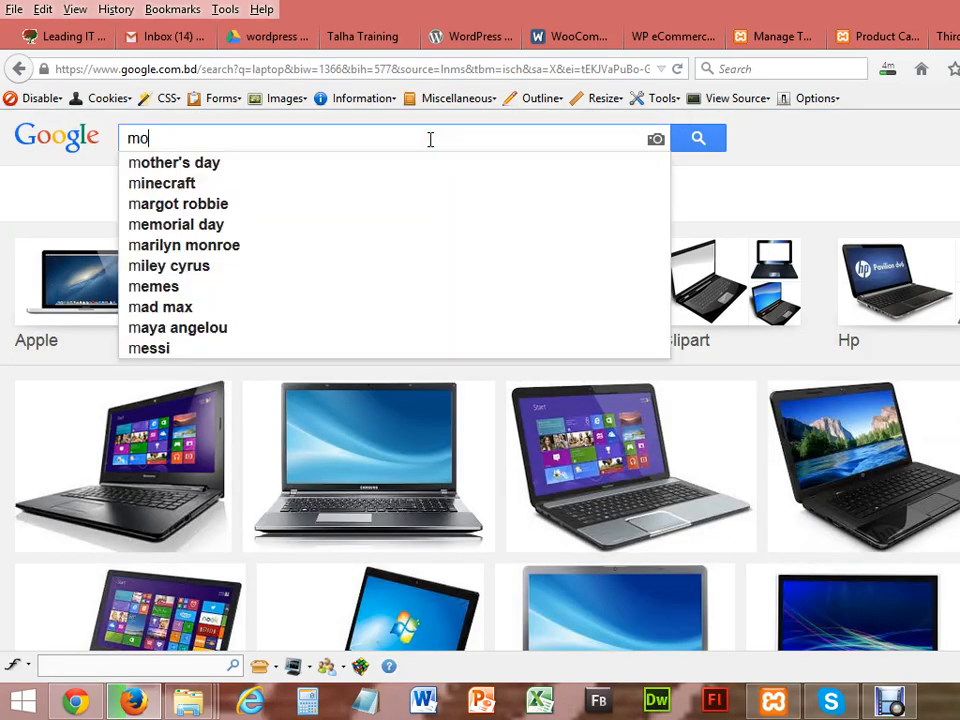
{"action": "type", "text": "le"}
{"action": "key", "text": "Return"}
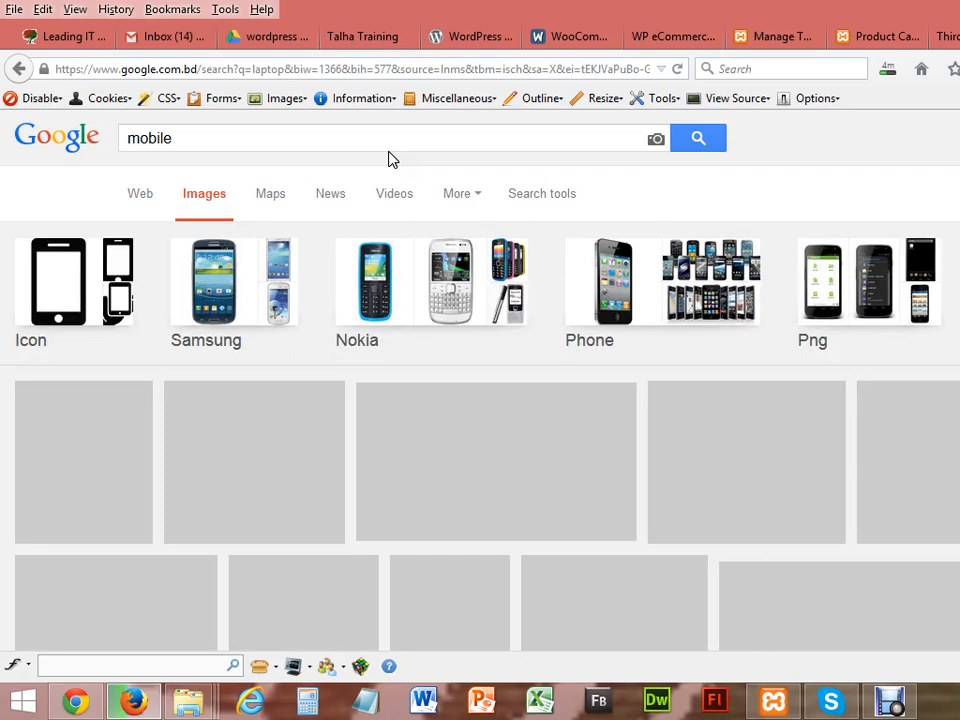
{"action": "left_click", "coordinate": [390, 149]}
{"action": "left_click", "coordinate": [391, 150]}
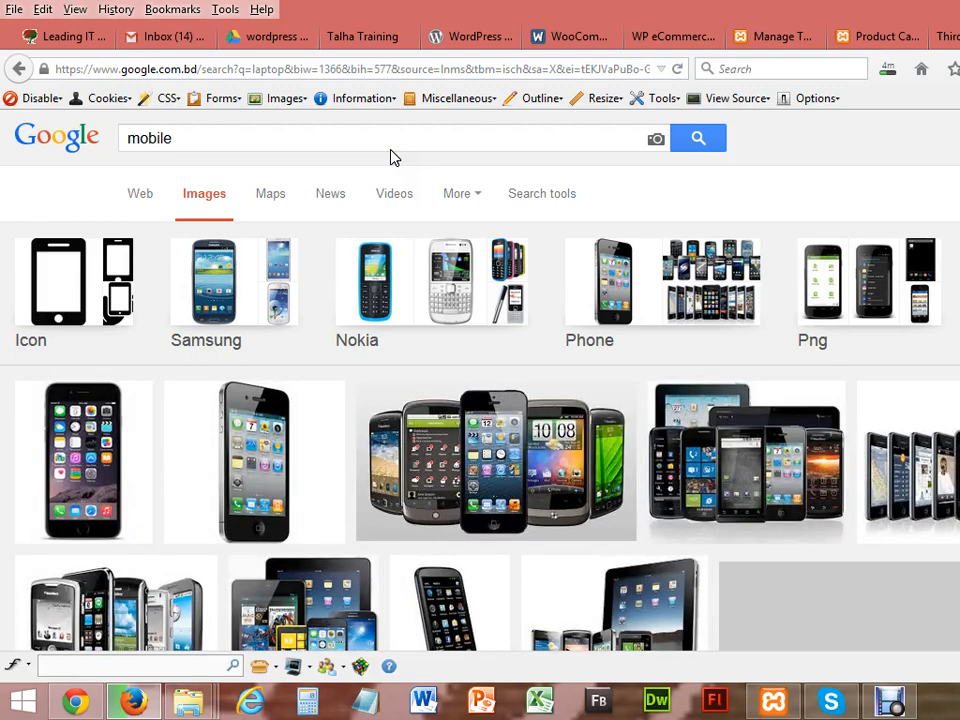
{"action": "left_click", "coordinate": [457, 371]}
Step: Save the group-of-phones picture to the Desktop as mobile
{"action": "right_click", "coordinate": [506, 388]}
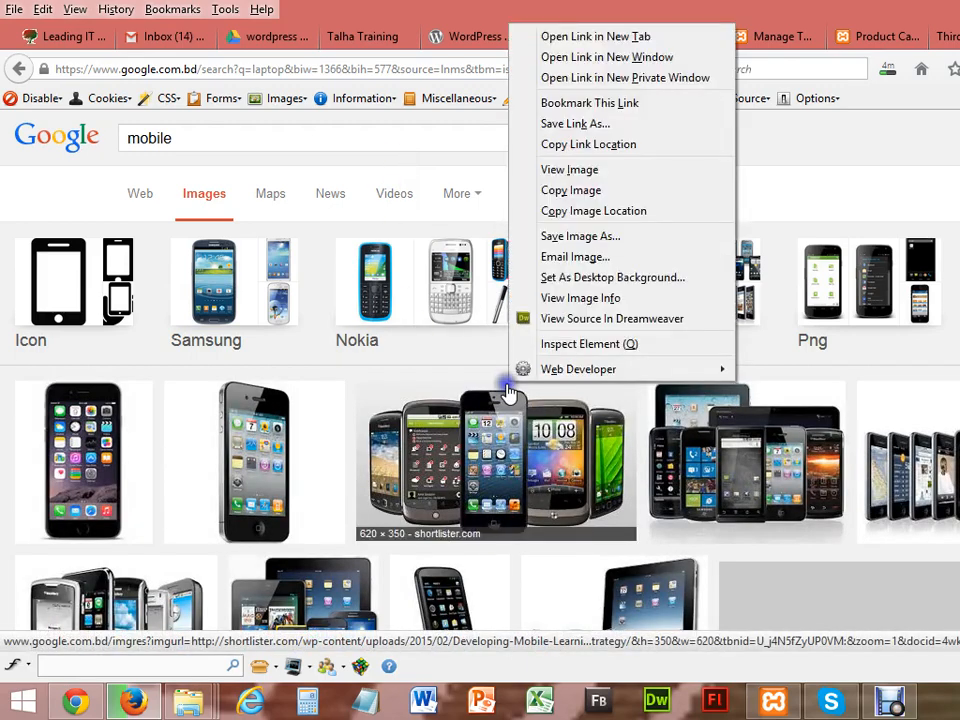
{"action": "left_click", "coordinate": [524, 238]}
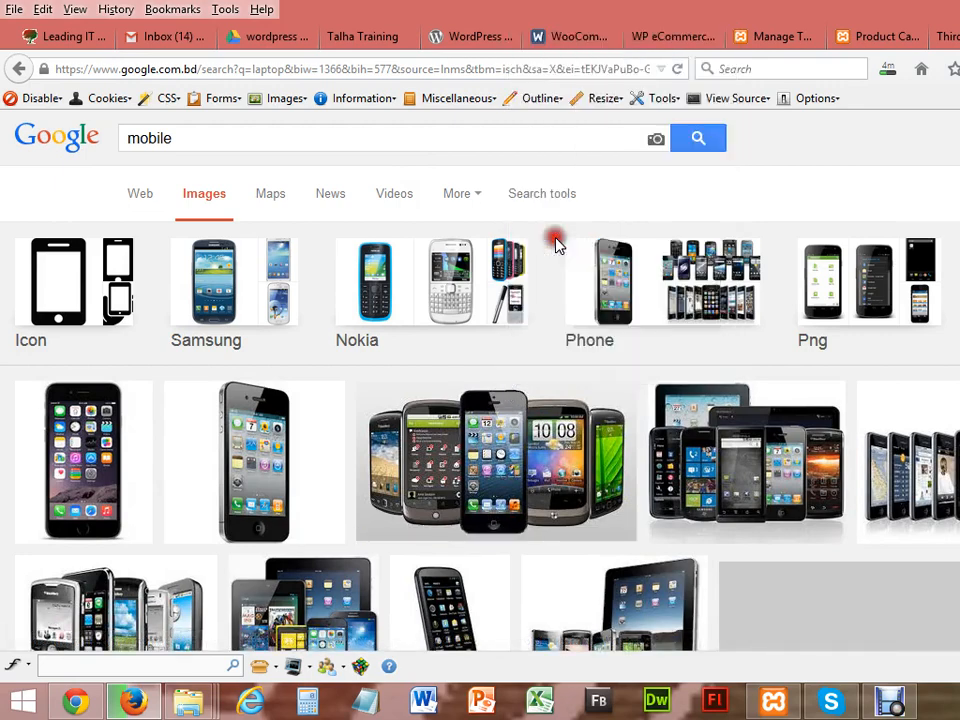
{"action": "type", "text": "mobi"}
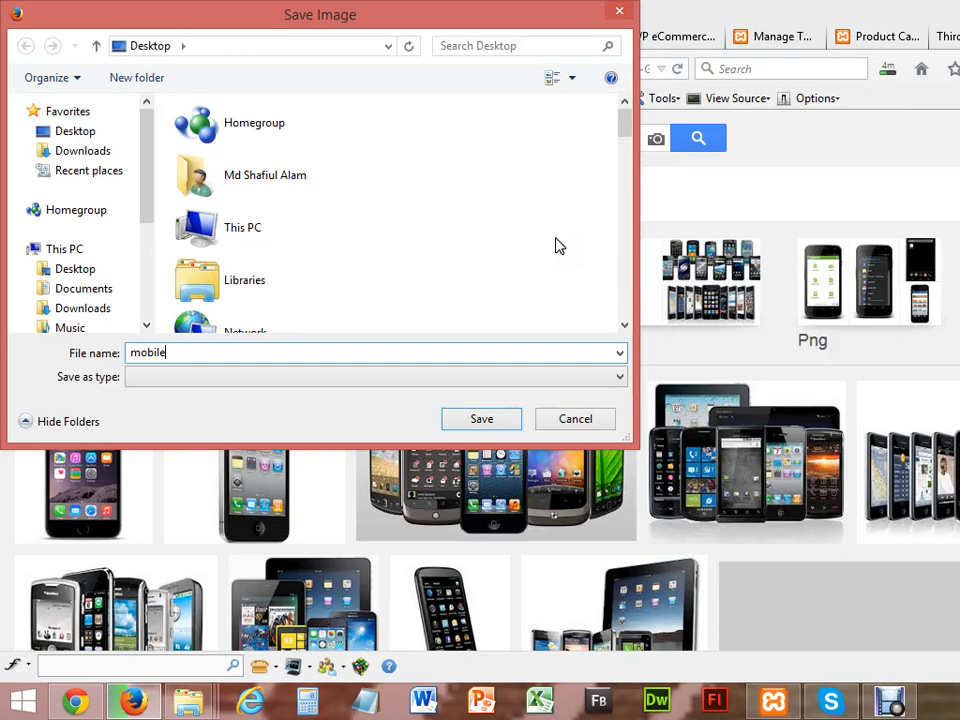
{"action": "type", "text": "le"}
{"action": "left_click", "coordinate": [484, 420]}
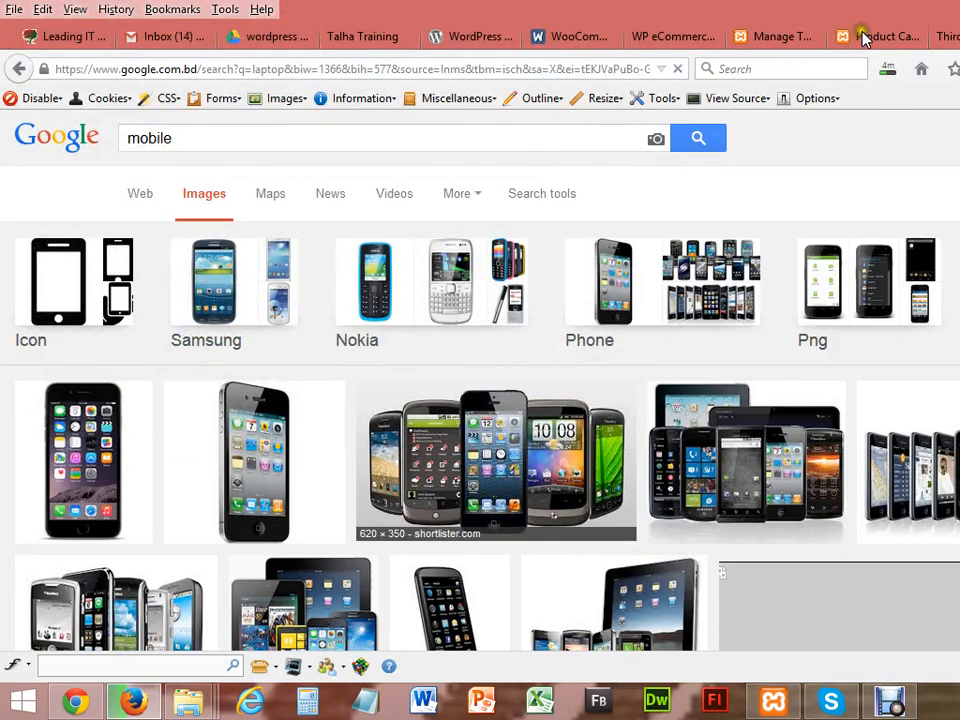
{"action": "left_click", "coordinate": [862, 36]}
Step: Upload the mobile picture from the Desktop as thumbnail, then add the Mobile category
{"action": "left_click", "coordinate": [305, 477]}
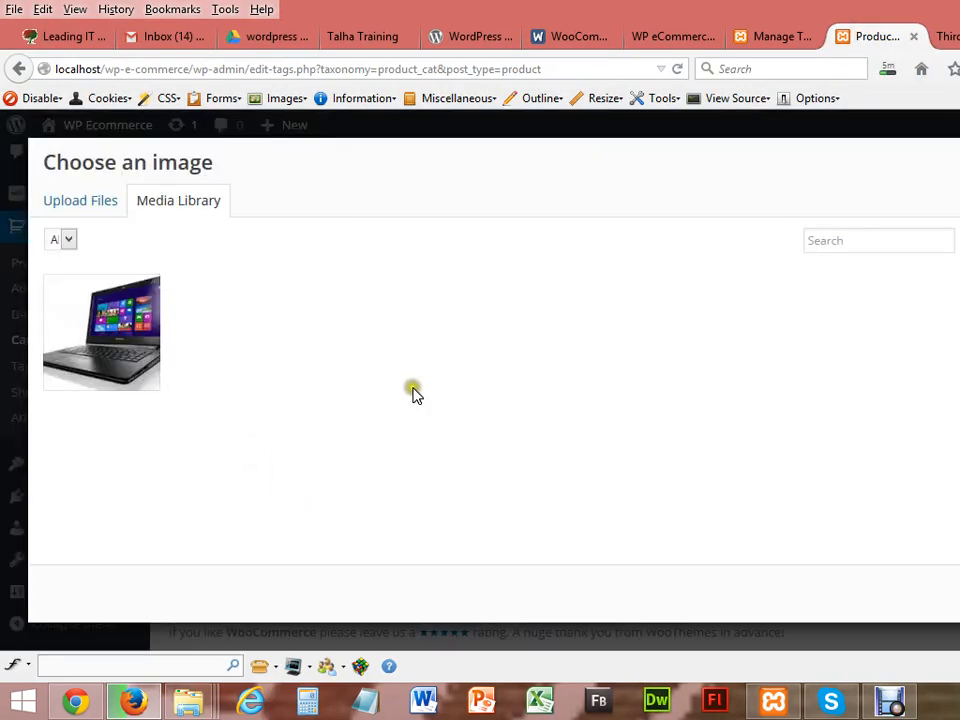
{"action": "left_click", "coordinate": [92, 200]}
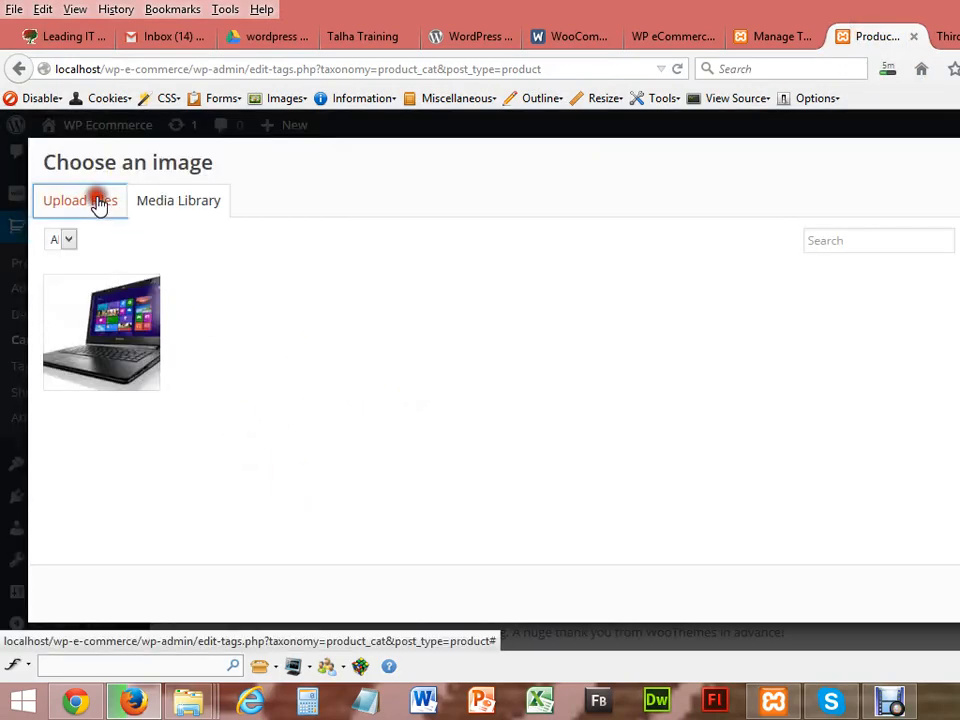
{"action": "left_click", "coordinate": [634, 419]}
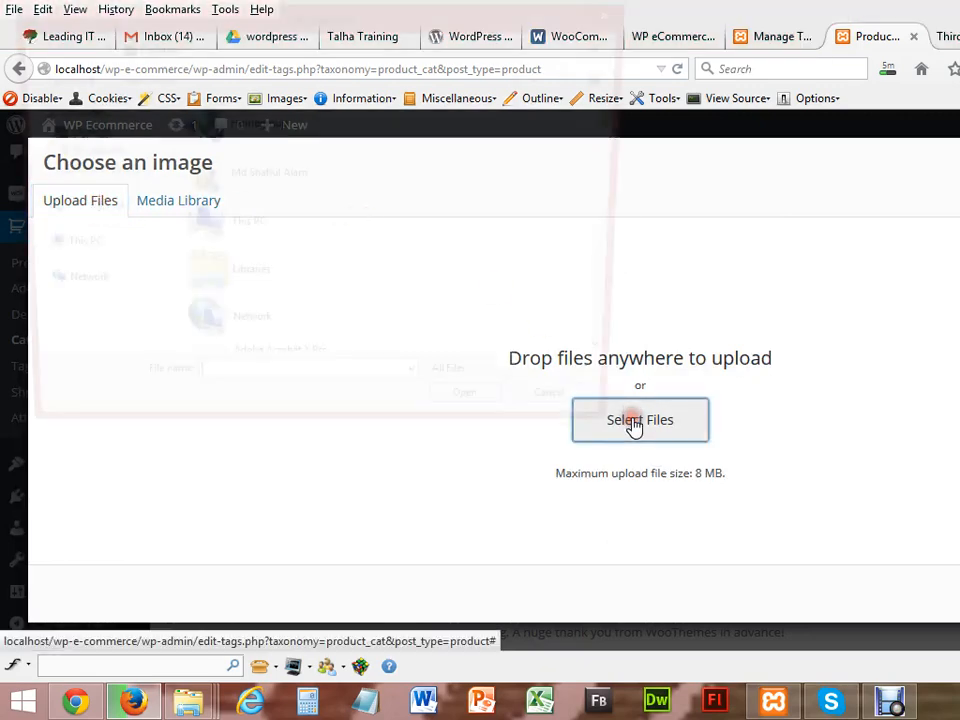
{"action": "left_click_drag", "start_coordinate": [638, 180], "coordinate": [596, 306]}
{"action": "double_click", "coordinate": [279, 266]}
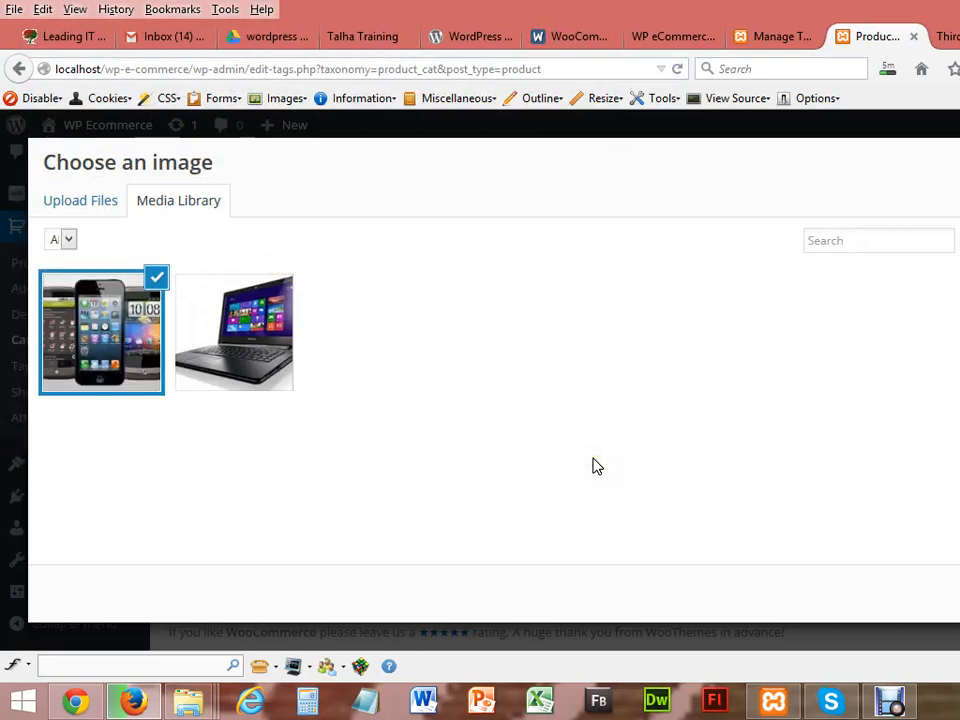
{"action": "left_click", "coordinate": [958, 594]}
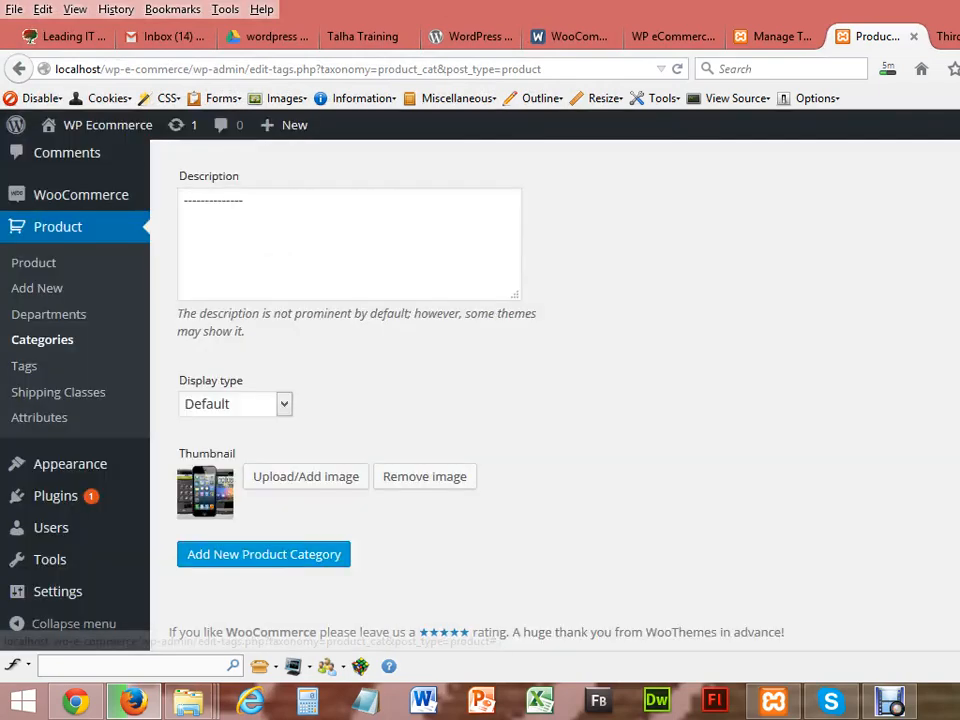
{"action": "left_click", "coordinate": [330, 557]}
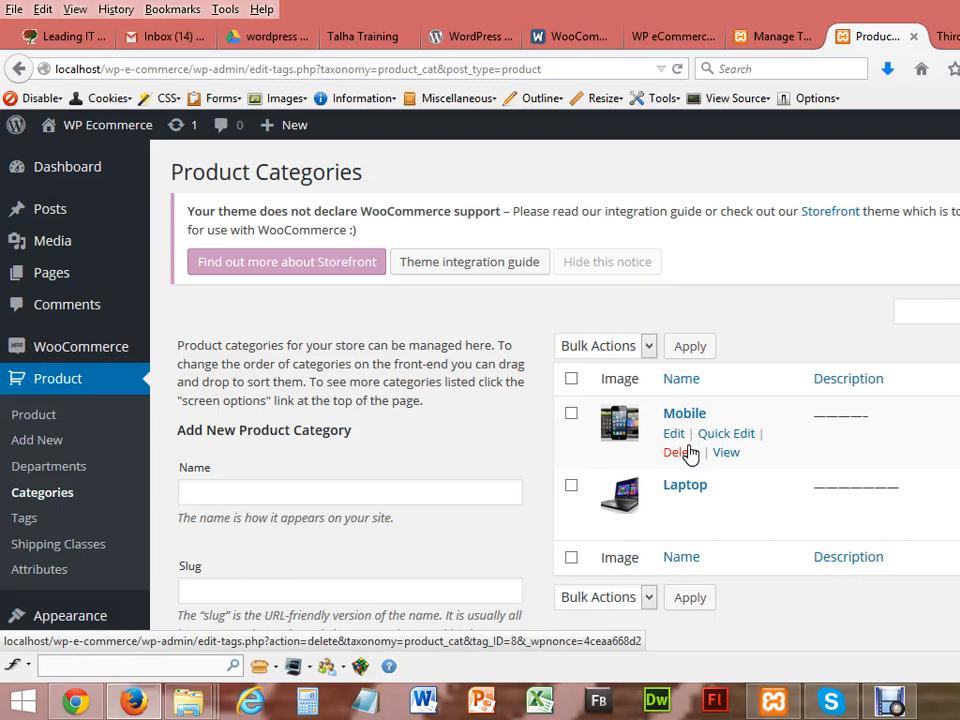
Step: Fill in a Samsung category with slug samsung, parent Mobile and a dashed description
{"action": "left_click", "coordinate": [379, 486]}
{"action": "type", "text": "Samsung"}
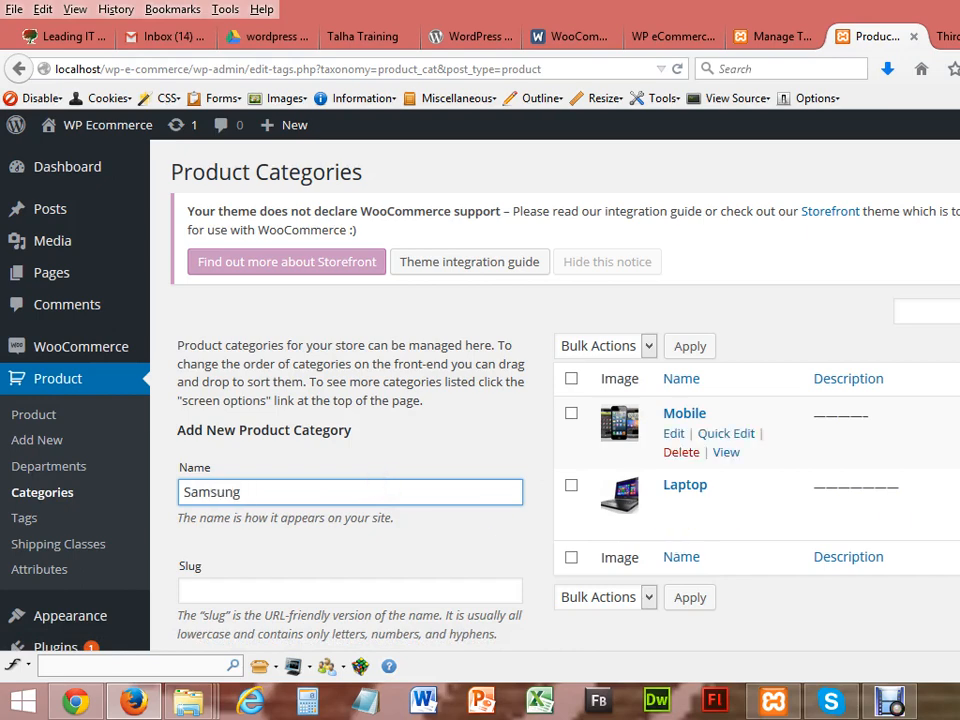
{"action": "scroll", "coordinate": [378, 482], "scroll_direction": "down", "scroll_amount": 3}
{"action": "left_click", "coordinate": [340, 320]}
{"action": "type", "text": "samsung"}
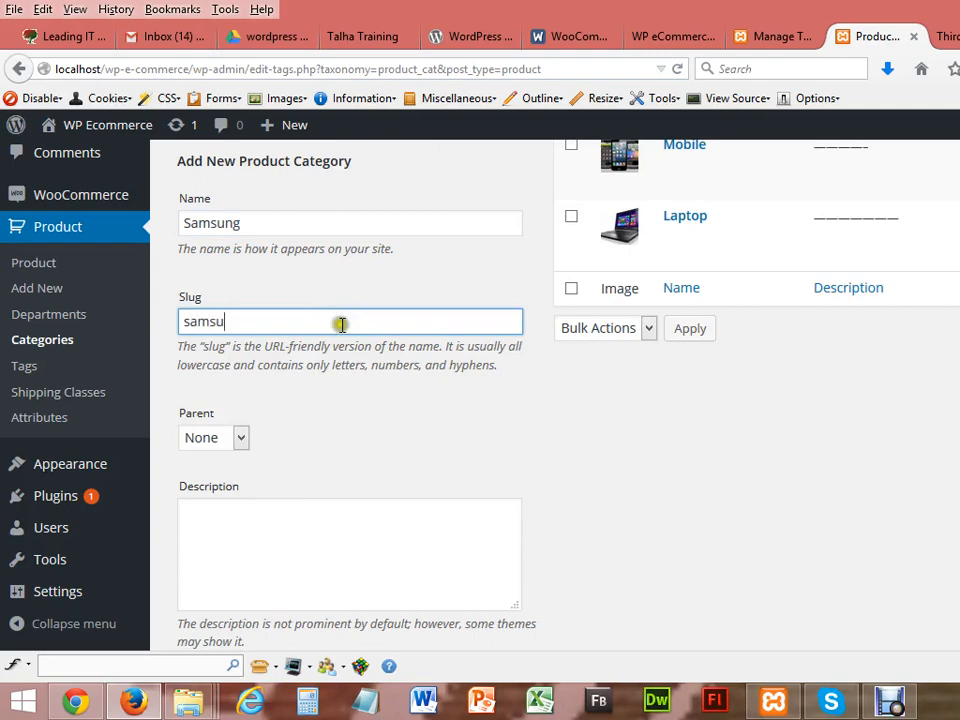
{"action": "left_click", "coordinate": [241, 440]}
{"action": "left_click", "coordinate": [222, 481]}
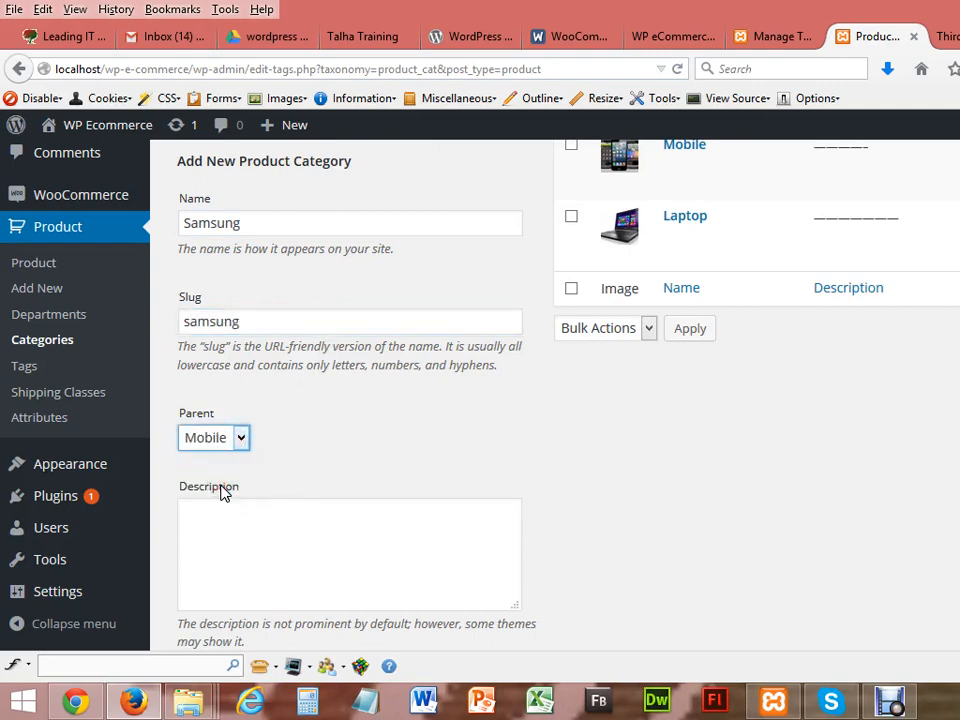
{"action": "left_click", "coordinate": [268, 596]}
{"action": "type", "text": "-----------"}
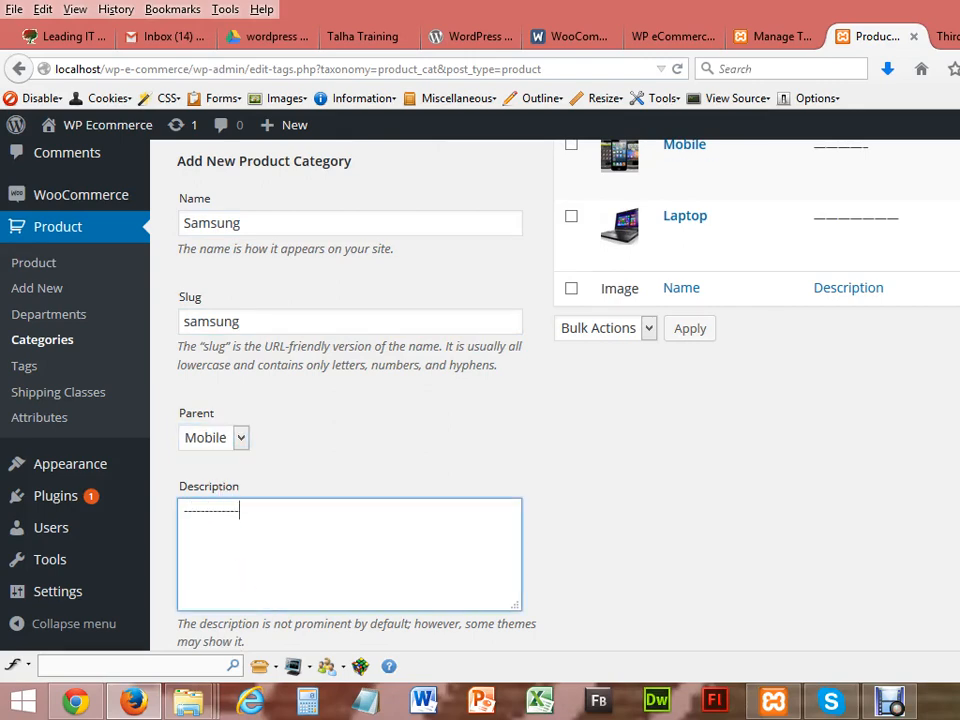
{"action": "left_click", "coordinate": [957, 37]}
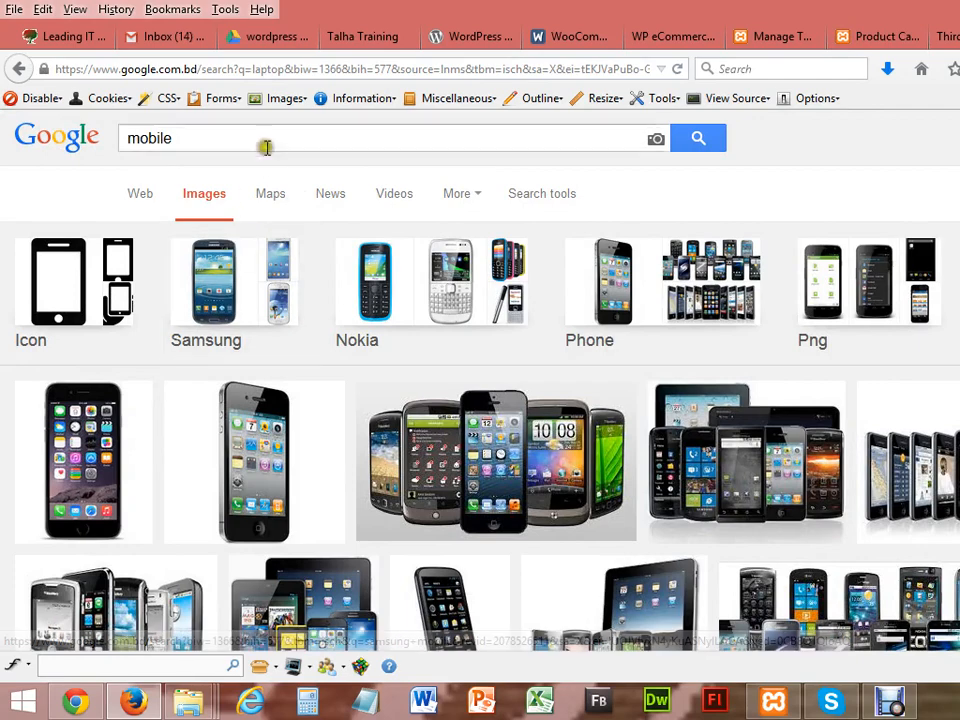
Step: Search Google Images for samsung mobile
{"action": "left_click", "coordinate": [128, 137]}
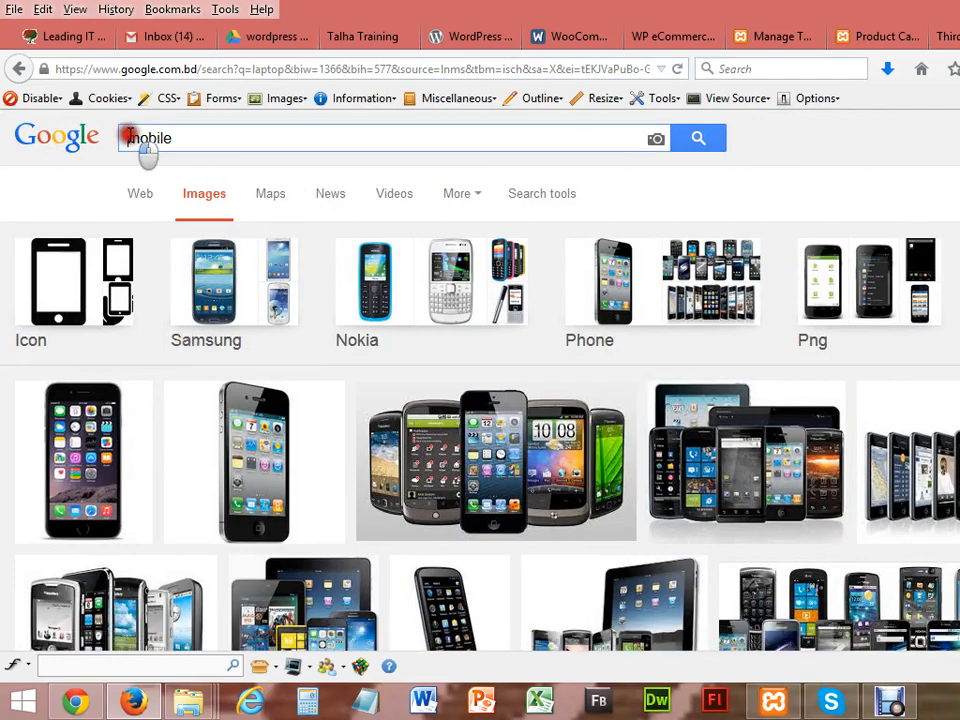
{"action": "type", "text": "samsung"}
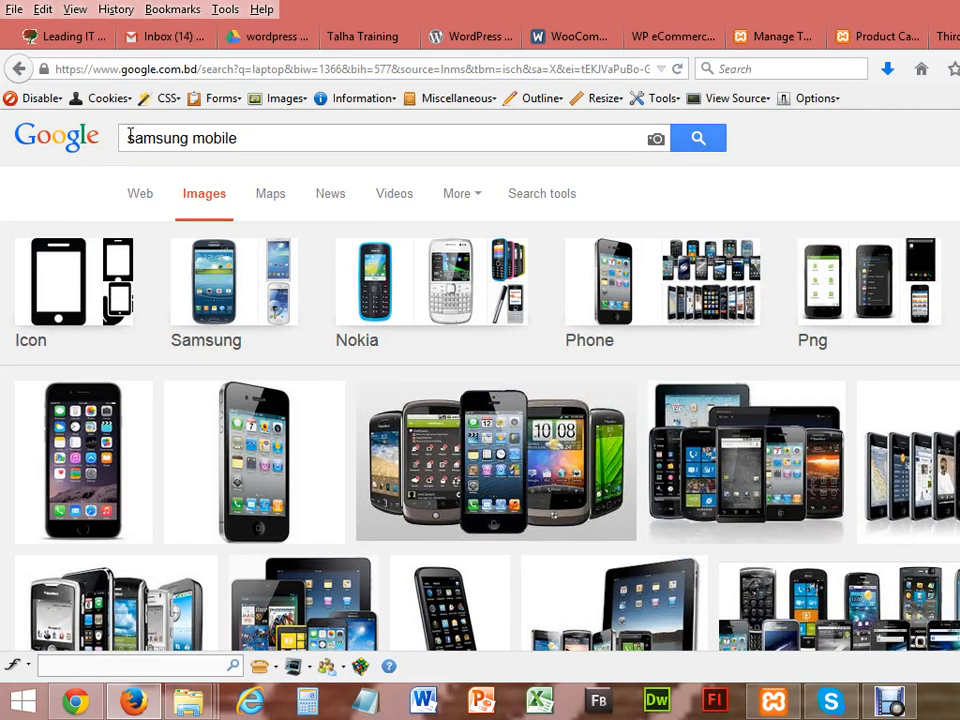
{"action": "left_click", "coordinate": [233, 183]}
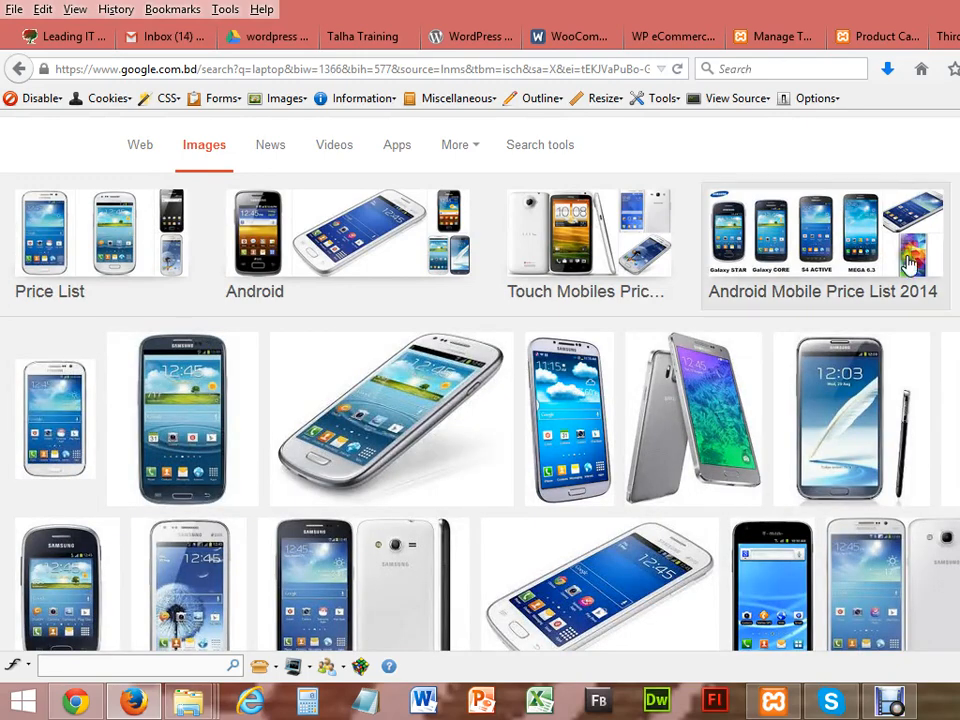
Step: Save the white Galaxy phone picture as samsung_mobile
{"action": "right_click", "coordinate": [397, 390]}
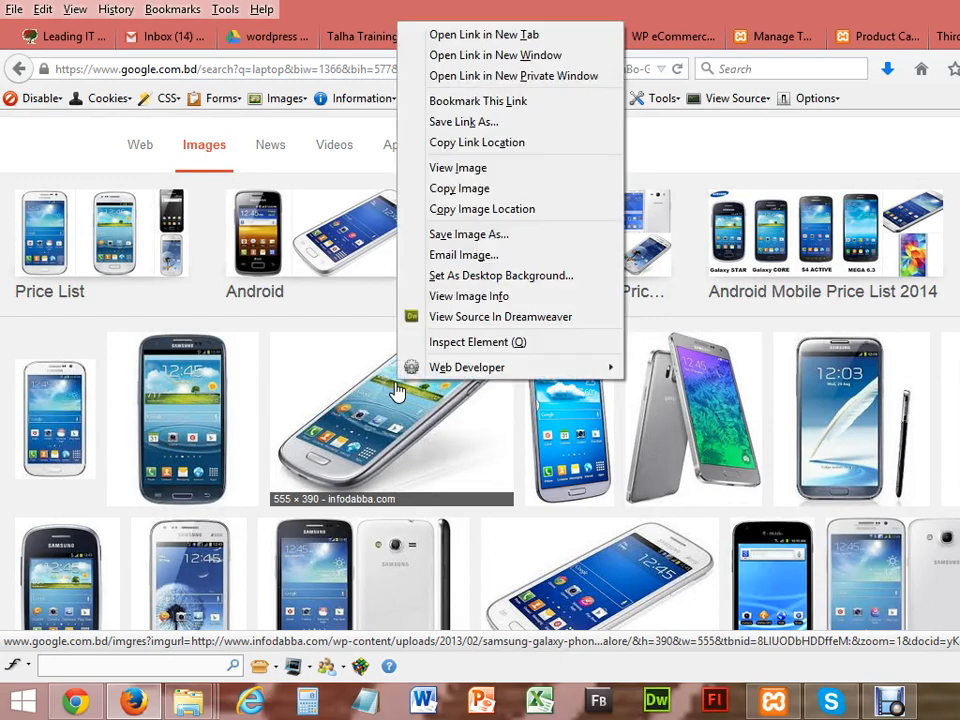
{"action": "left_click", "coordinate": [440, 234]}
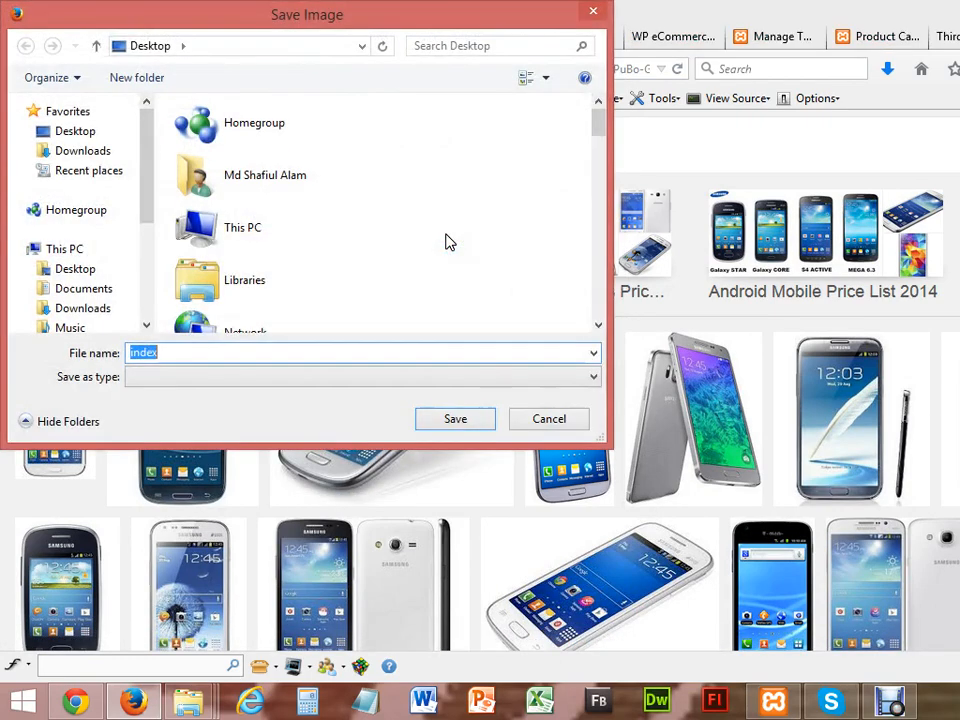
{"action": "type", "text": "samsu"}
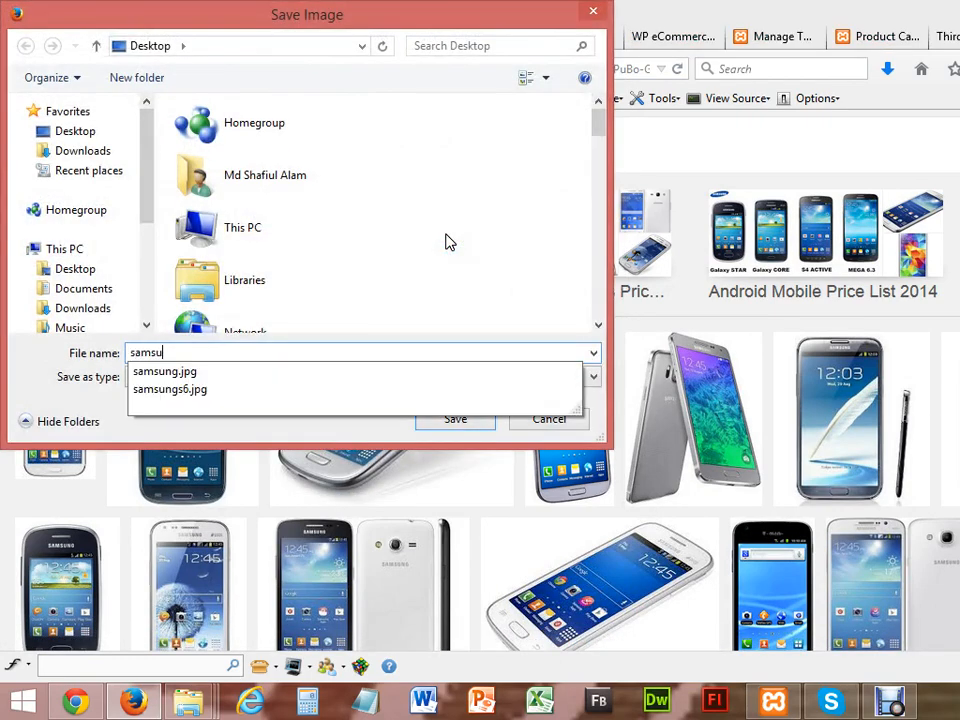
{"action": "type", "text": "ng_mobile"}
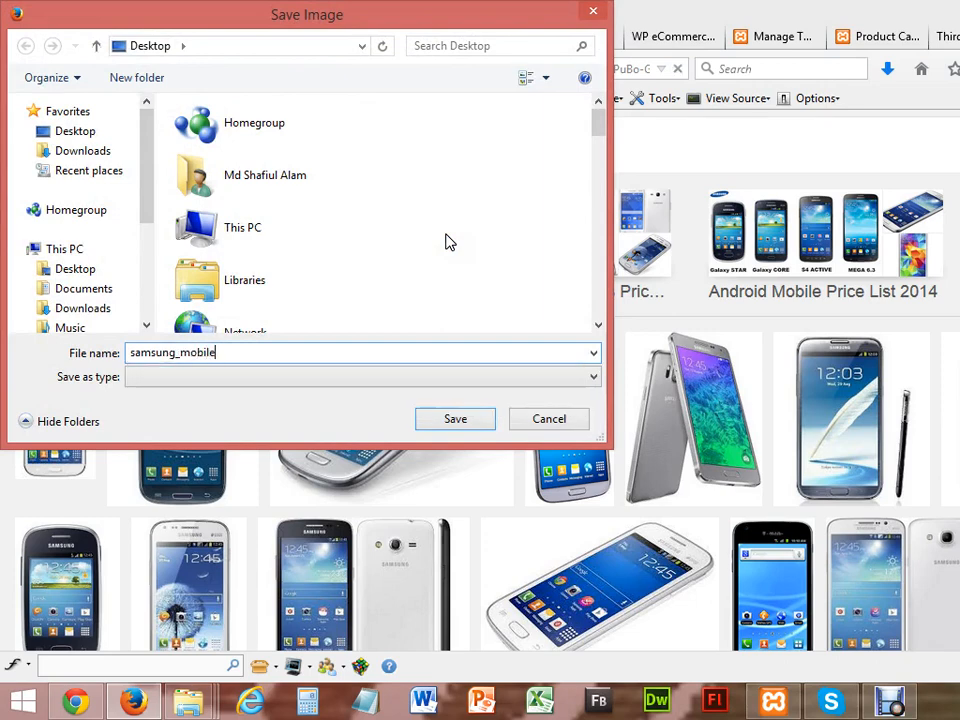
{"action": "key", "text": "ctrl+a"}
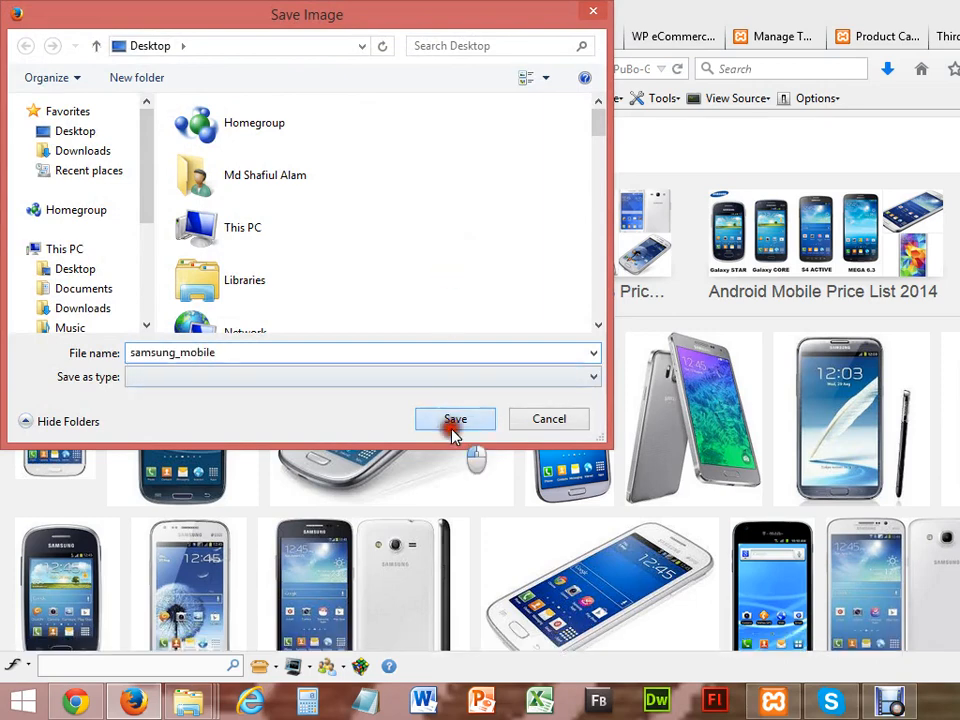
{"action": "left_click", "coordinate": [452, 428]}
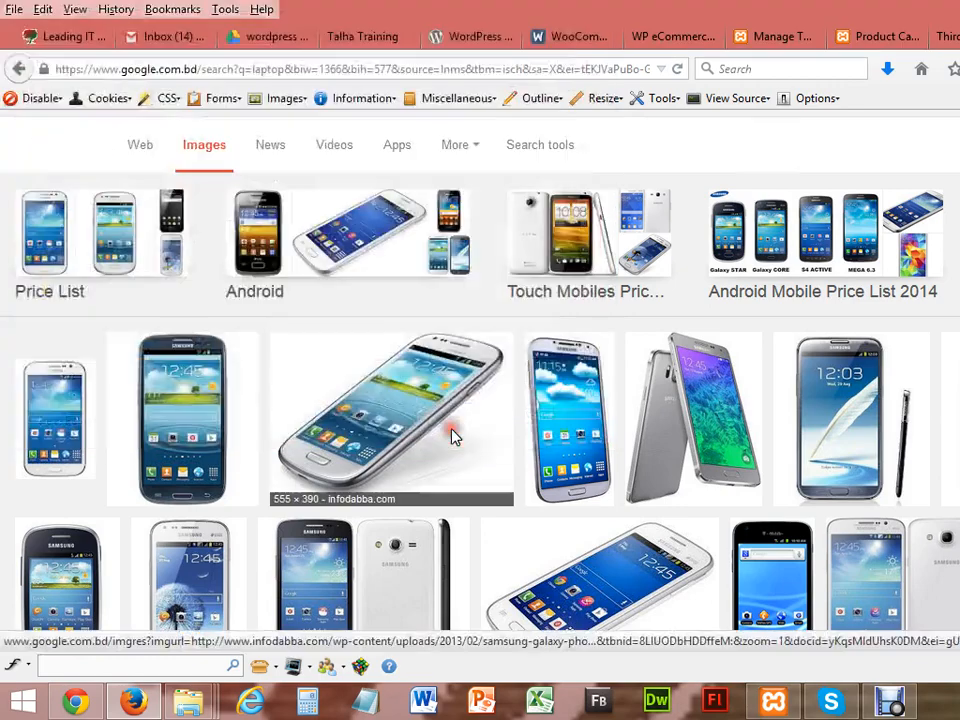
{"action": "left_click", "coordinate": [870, 37]}
{"action": "scroll", "coordinate": [350, 400], "scroll_direction": "down", "scroll_amount": 2}
{"action": "scroll", "coordinate": [350, 400], "scroll_direction": "down", "scroll_amount": 2}
Step: Clear the leftover phones thumbnail and keep the Default display type
{"action": "left_click", "coordinate": [438, 538]}
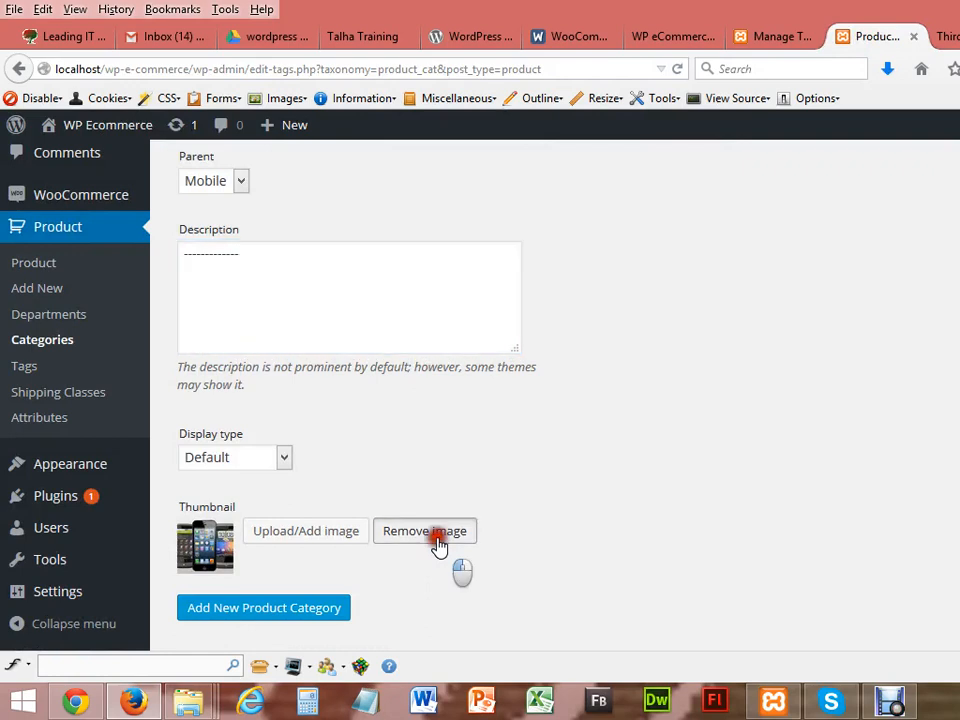
{"action": "left_click", "coordinate": [283, 459]}
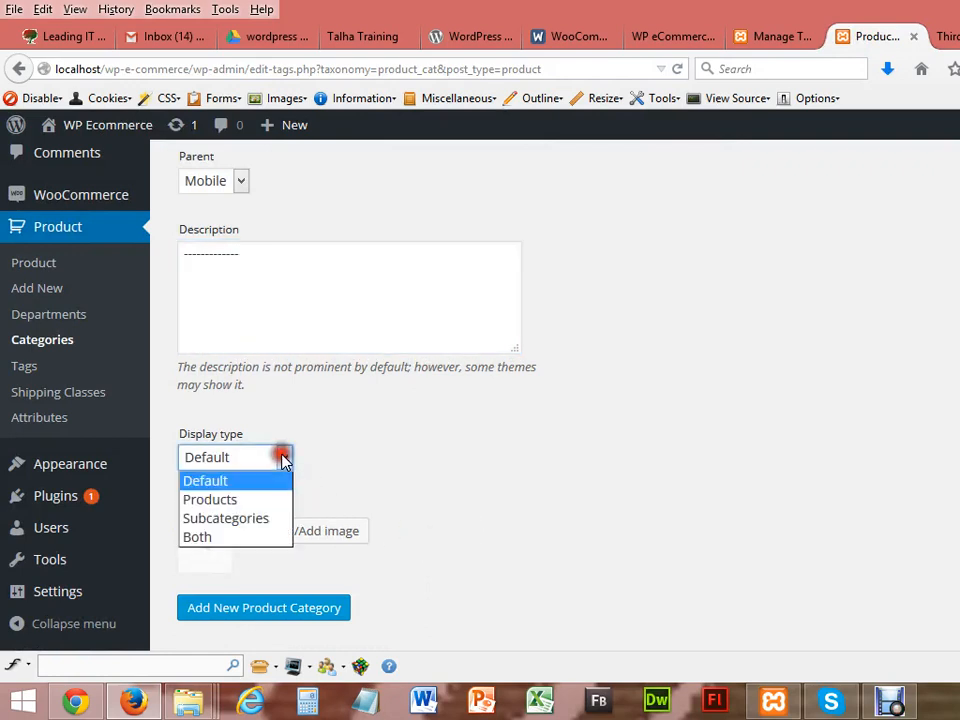
{"action": "left_click", "coordinate": [326, 542]}
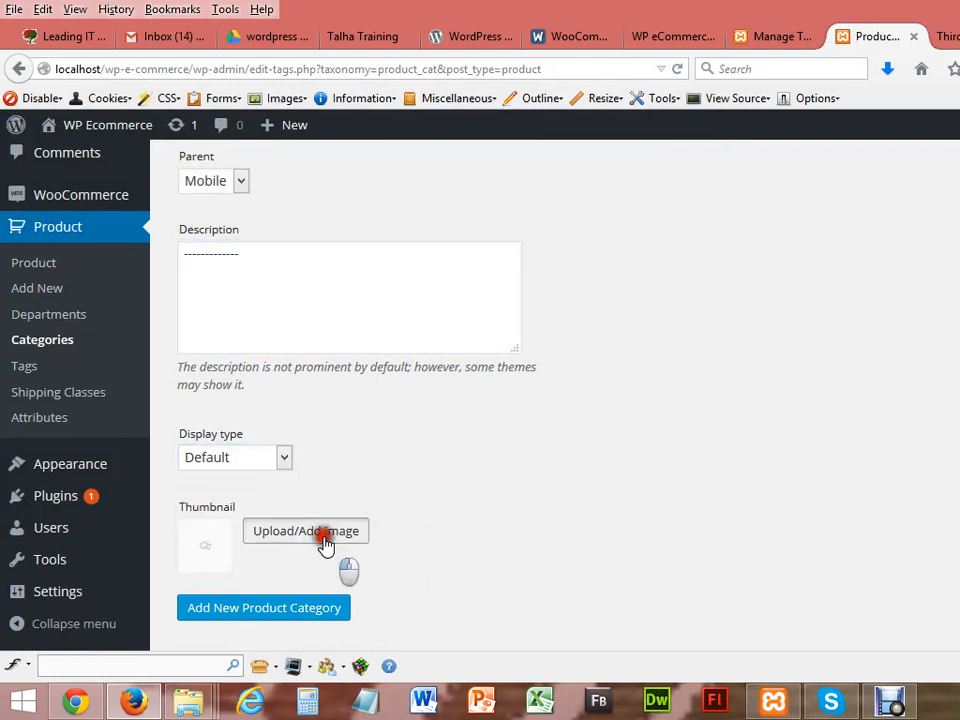
Step: Upload samsung_mobile as the Samsung thumbnail and add the Samsung category
{"action": "left_click", "coordinate": [326, 542]}
{"action": "left_click", "coordinate": [79, 199]}
{"action": "left_click", "coordinate": [641, 421]}
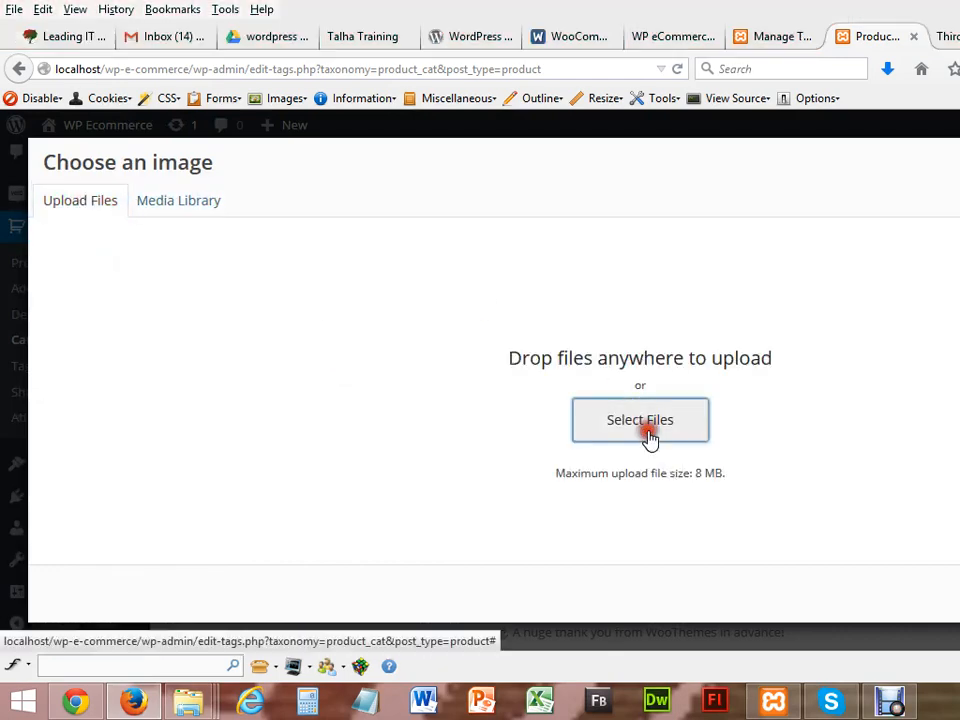
{"action": "left_click", "coordinate": [272, 266]}
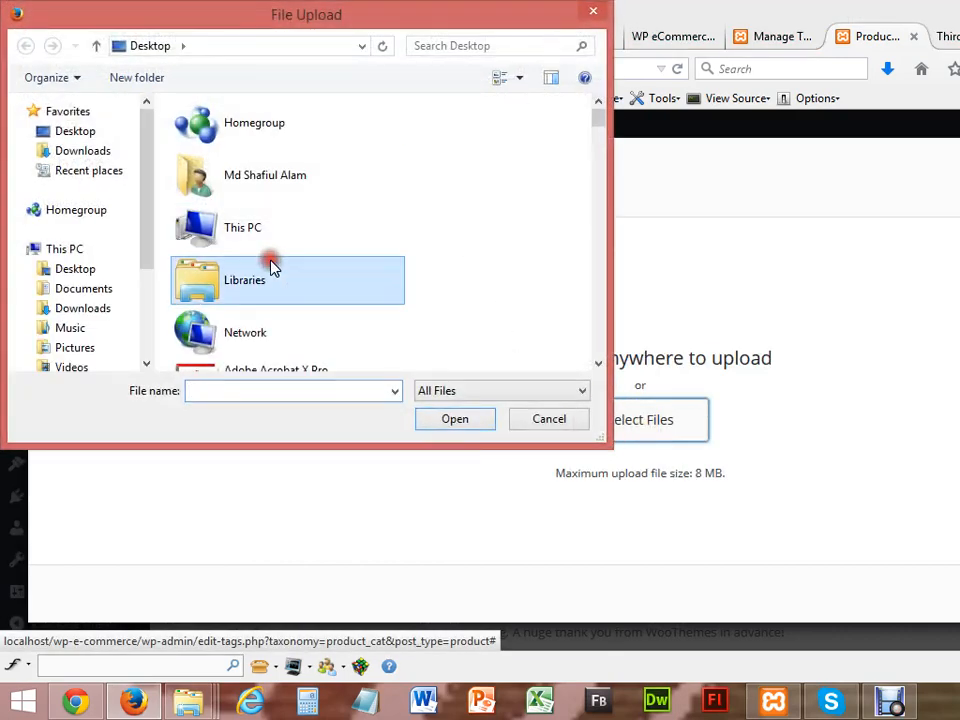
{"action": "type", "text": "samsung"}
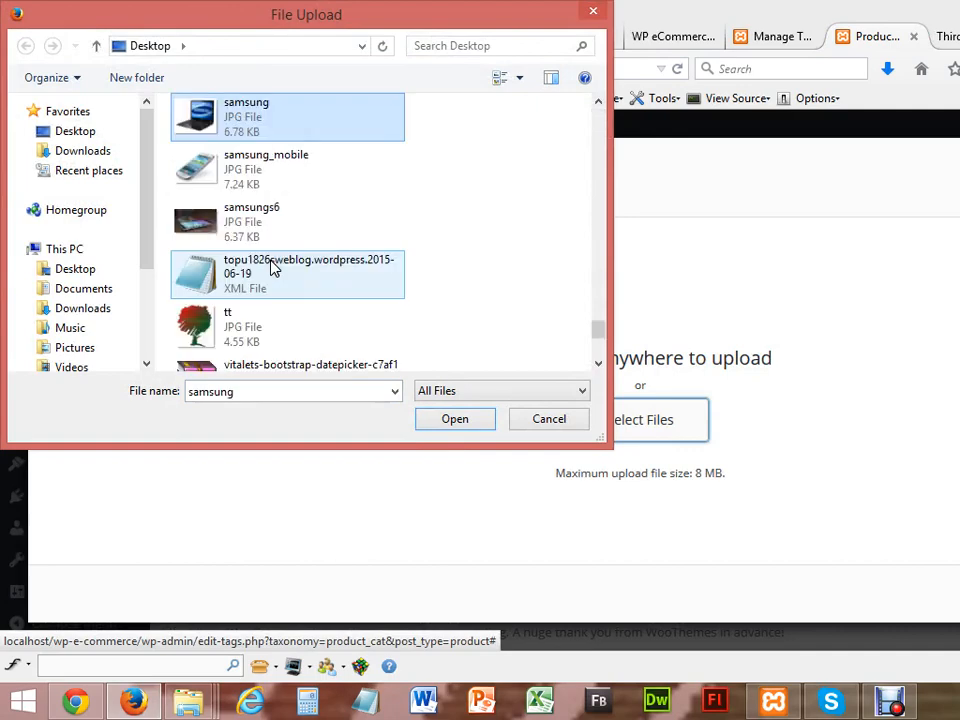
{"action": "double_click", "coordinate": [263, 168]}
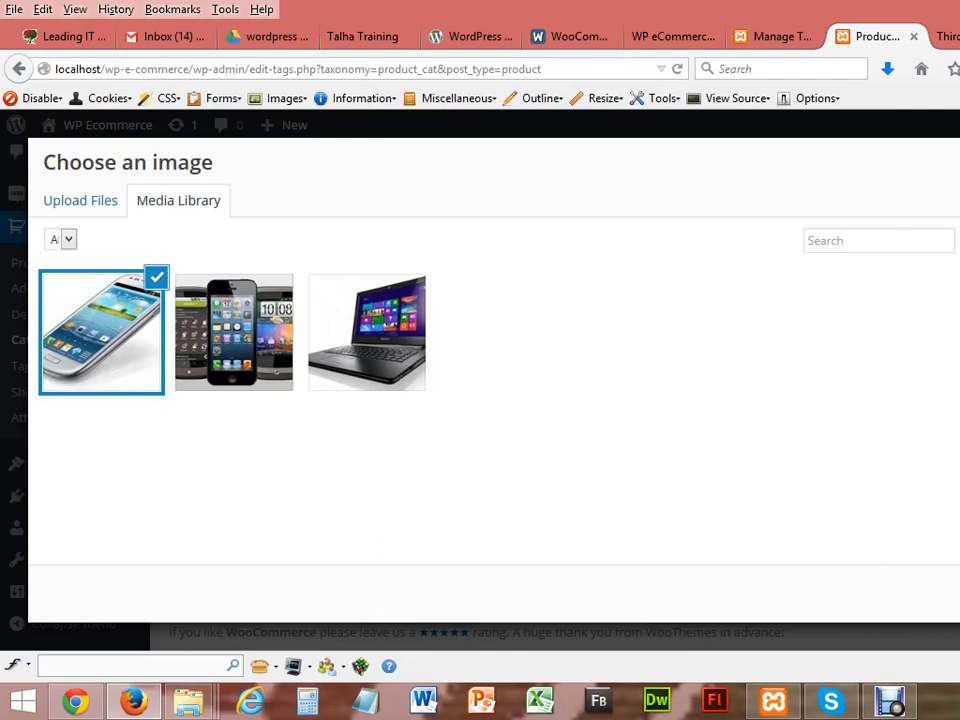
{"action": "left_click", "coordinate": [957, 594]}
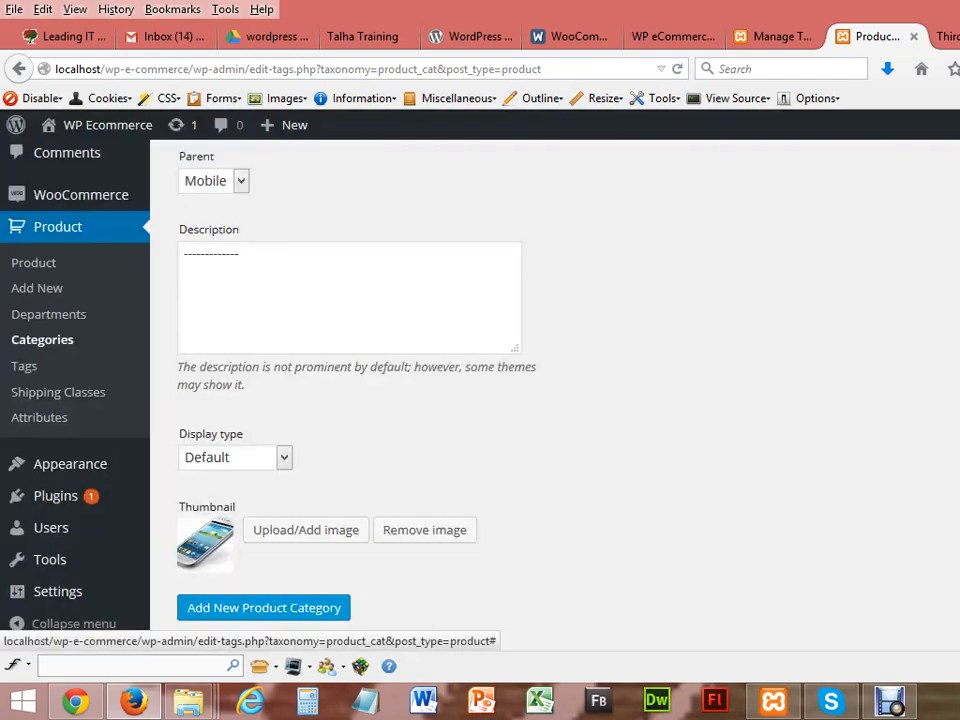
{"action": "scroll", "coordinate": [672, 532], "scroll_direction": "up", "scroll_amount": 8}
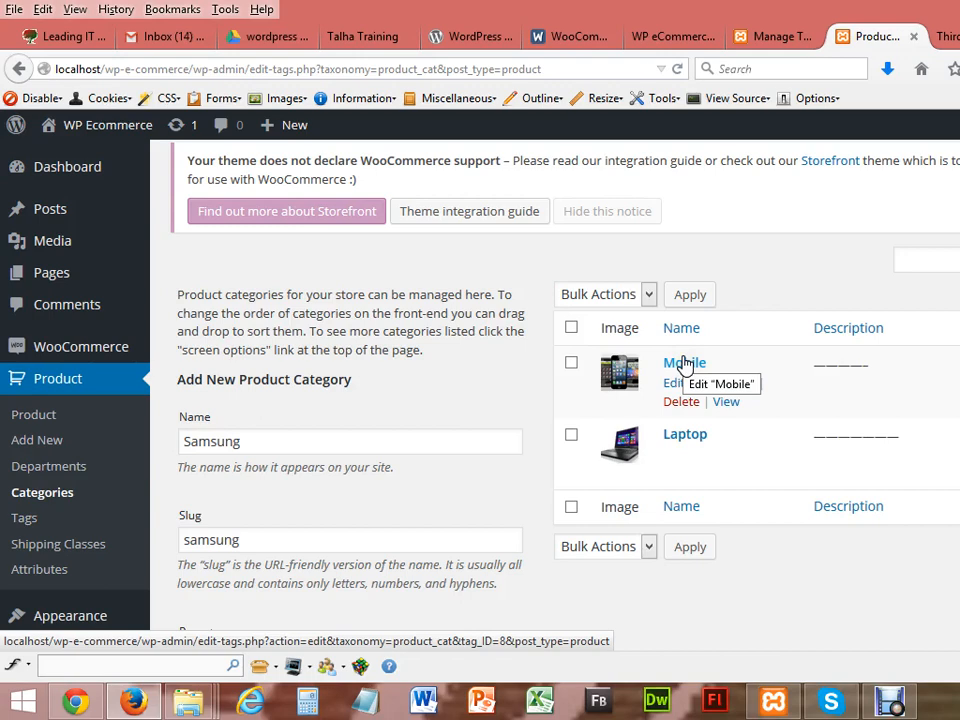
{"action": "scroll", "coordinate": [560, 400], "scroll_direction": "down", "scroll_amount": 6}
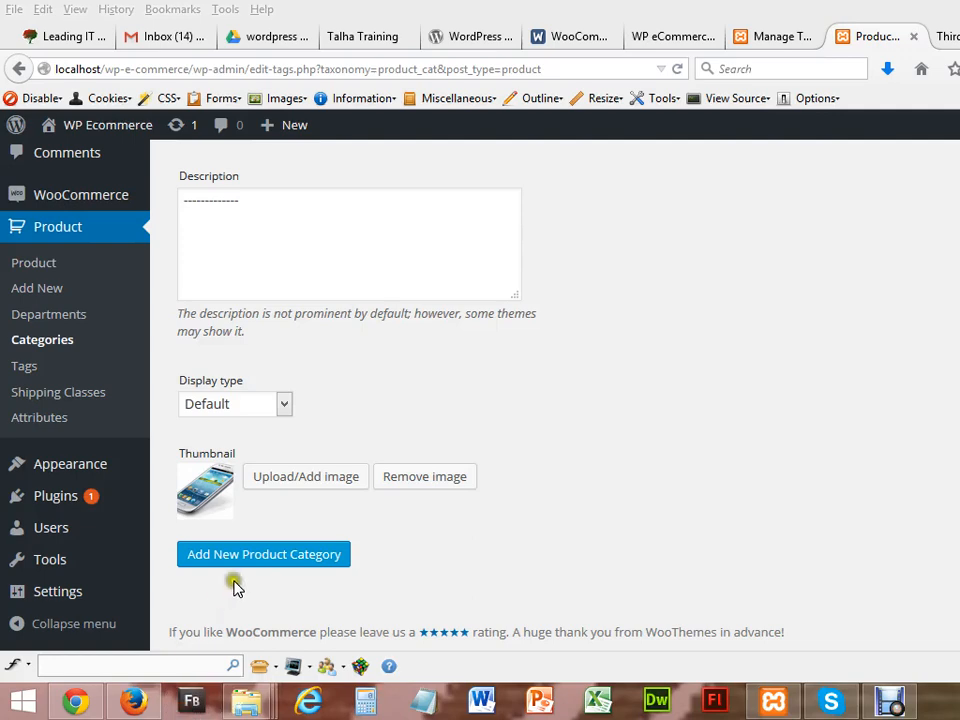
{"action": "left_click", "coordinate": [256, 562]}
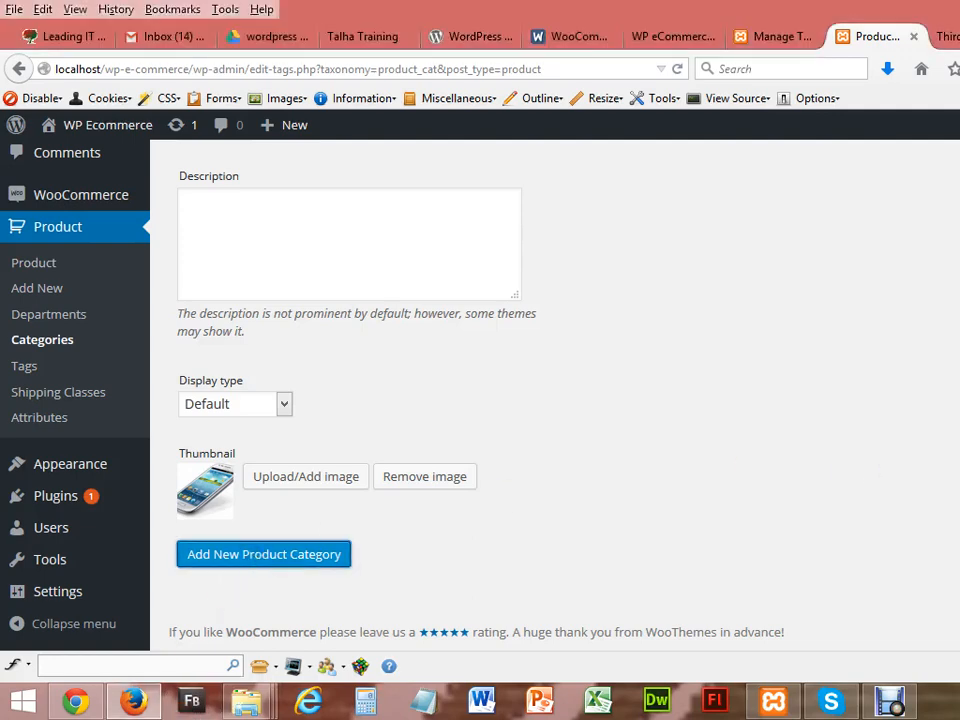
Step: Scroll up to confirm Samsung is listed under Mobile with its Galaxy thumbnail
{"action": "scroll", "coordinate": [350, 400], "scroll_direction": "up", "scroll_amount": 7}
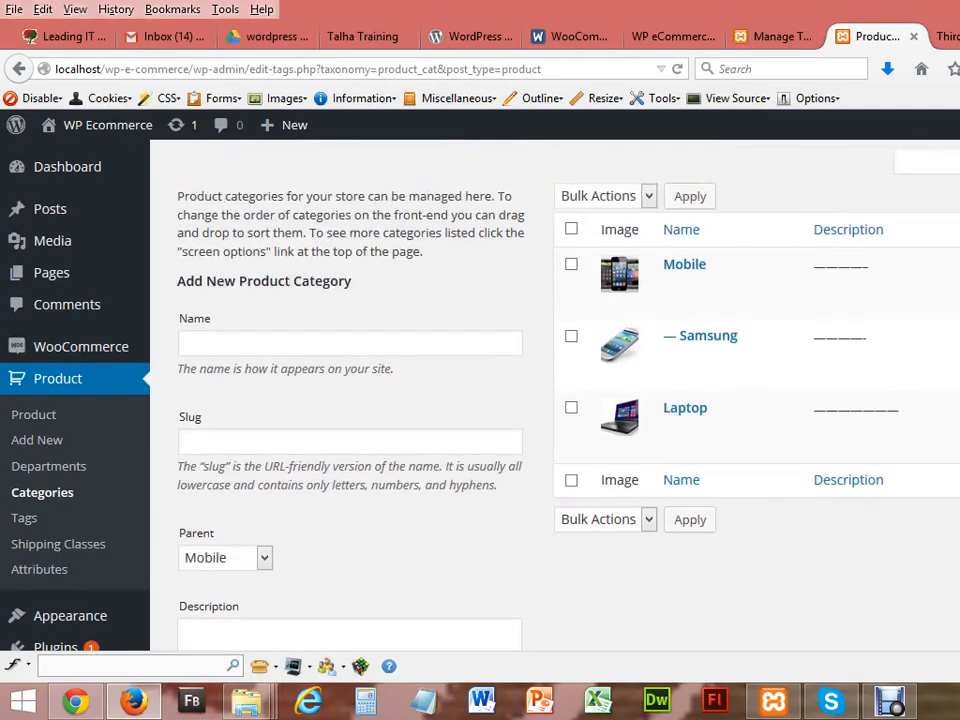
{"action": "mouse_move", "coordinate": [675, 343]}
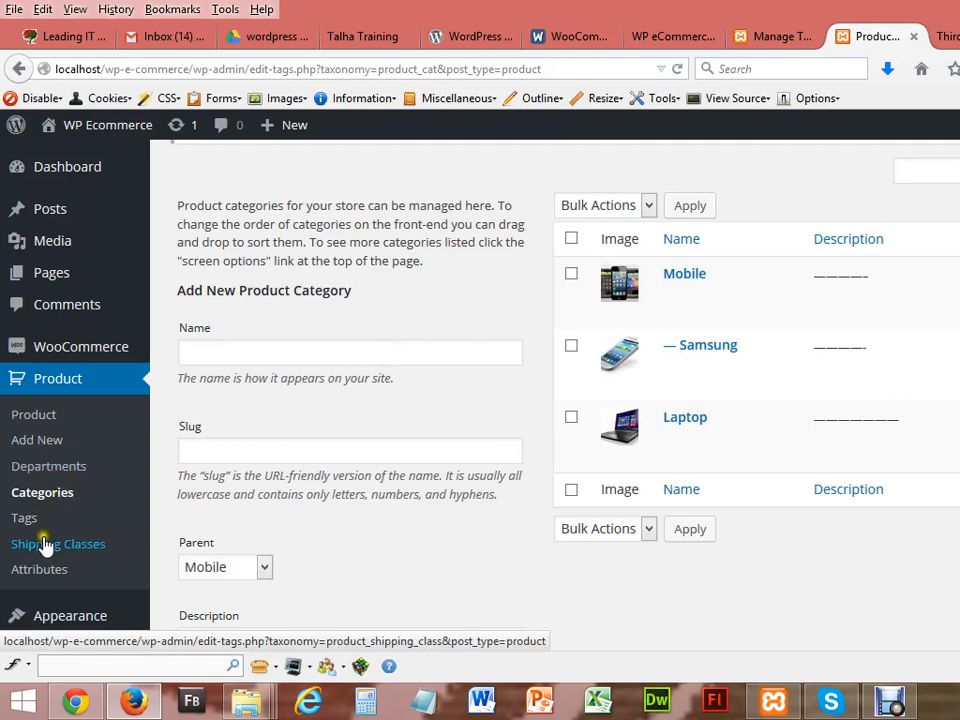
Step: Open a new product form and dismiss the distraction-free writing tip
{"action": "left_click", "coordinate": [36, 445]}
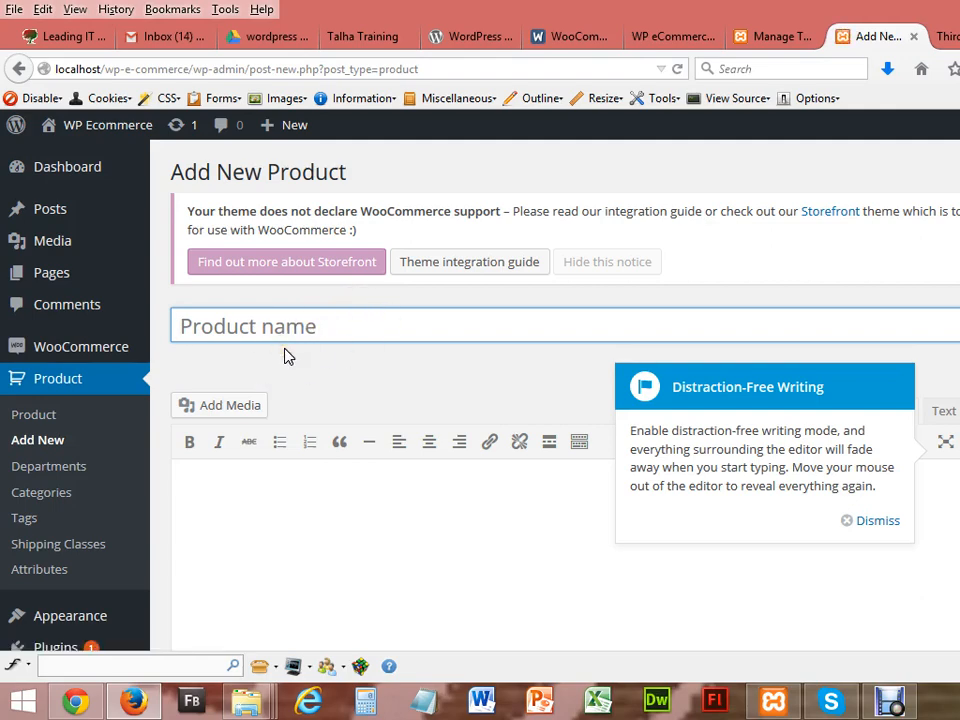
{"action": "left_click", "coordinate": [289, 497]}
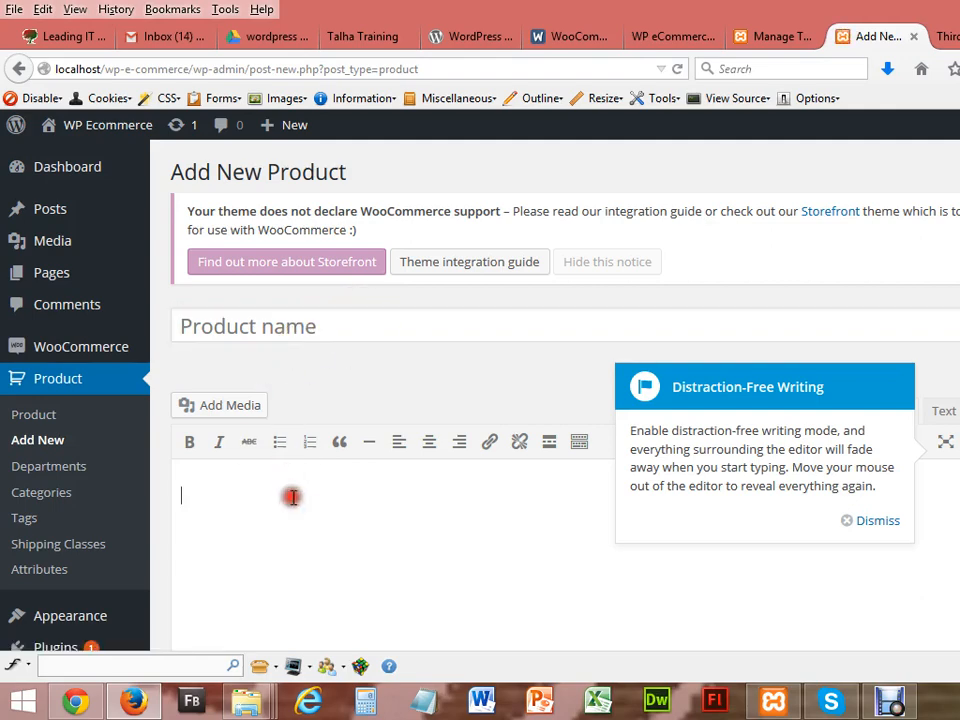
{"action": "left_click", "coordinate": [880, 521]}
{"action": "scroll", "coordinate": [555, 400], "scroll_direction": "down", "scroll_amount": 5}
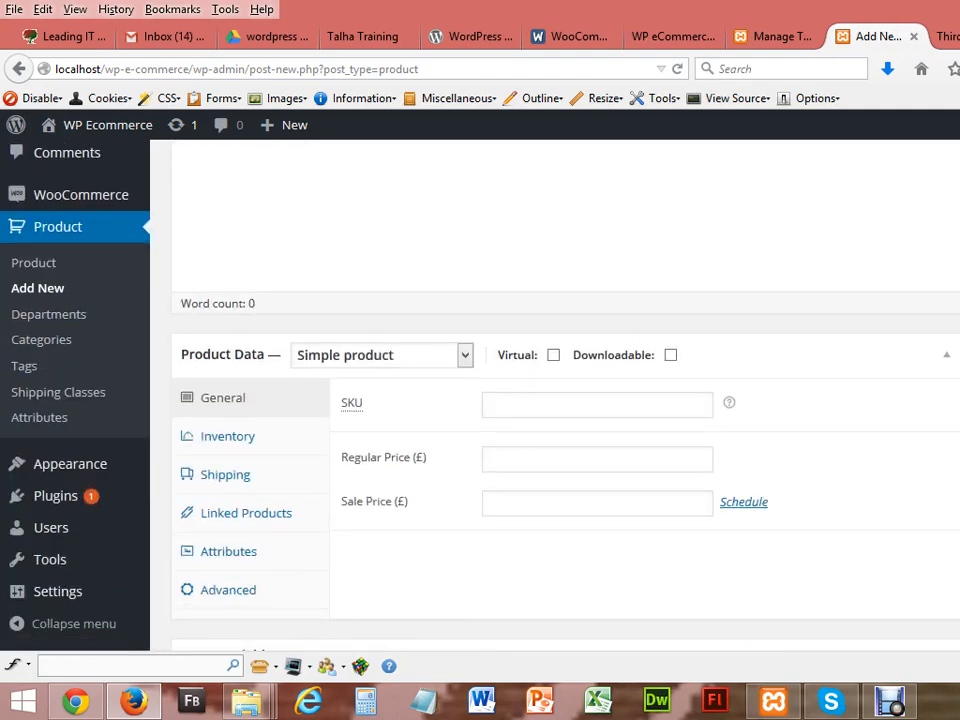
Step: Look through the price fields in Product Data and the Custom Fields name and value boxes
{"action": "left_click", "coordinate": [539, 456]}
{"action": "left_click", "coordinate": [536, 501]}
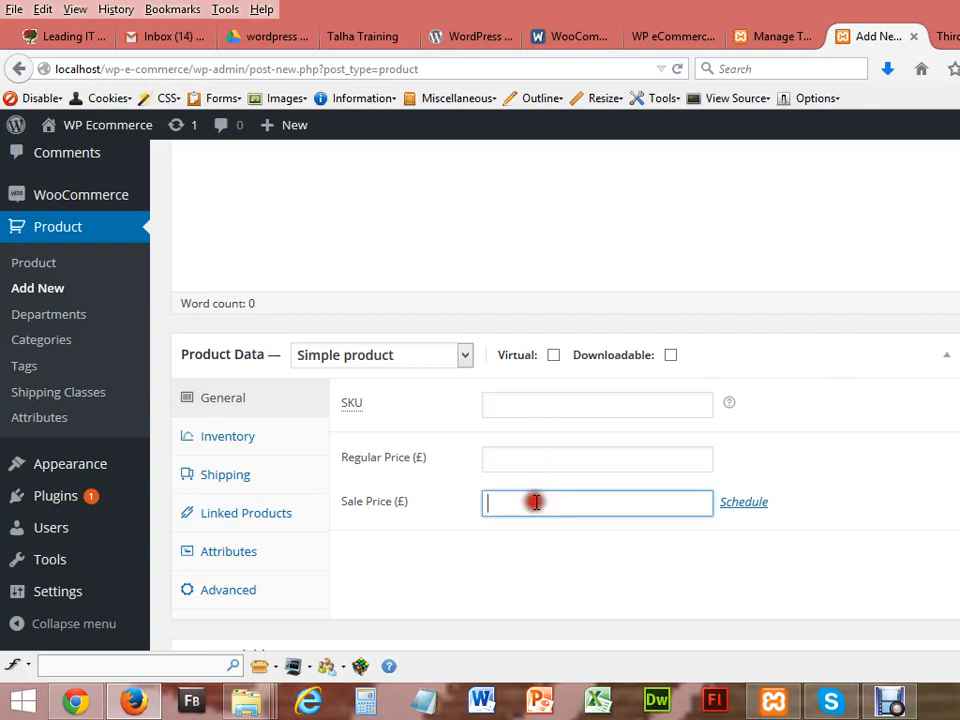
{"action": "scroll", "coordinate": [555, 400], "scroll_direction": "down", "scroll_amount": 5}
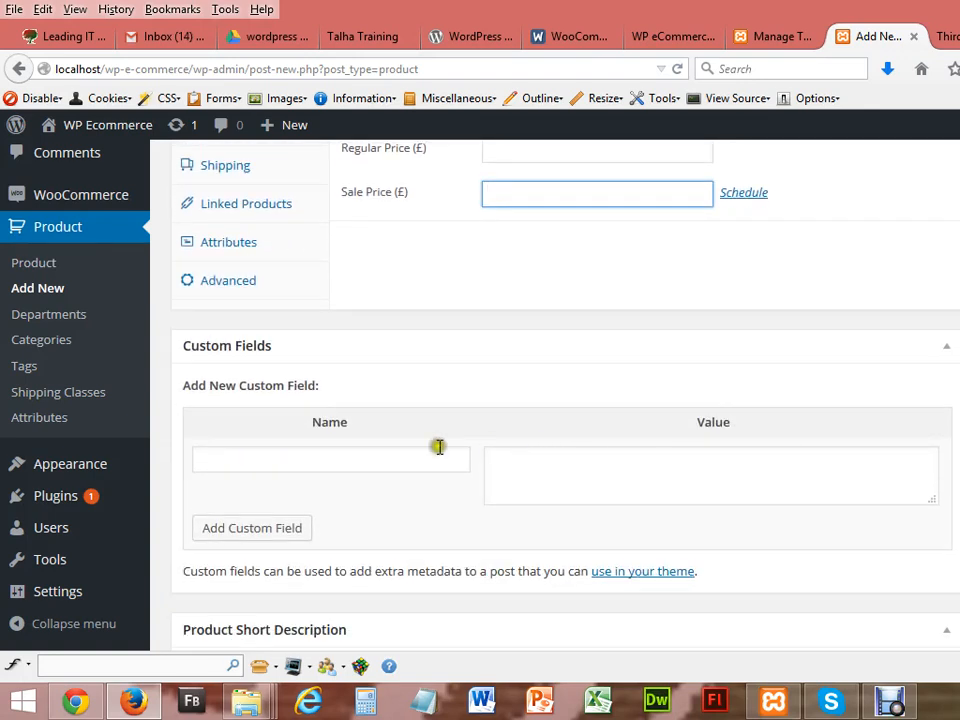
{"action": "left_click", "coordinate": [387, 468]}
{"action": "left_click", "coordinate": [603, 486]}
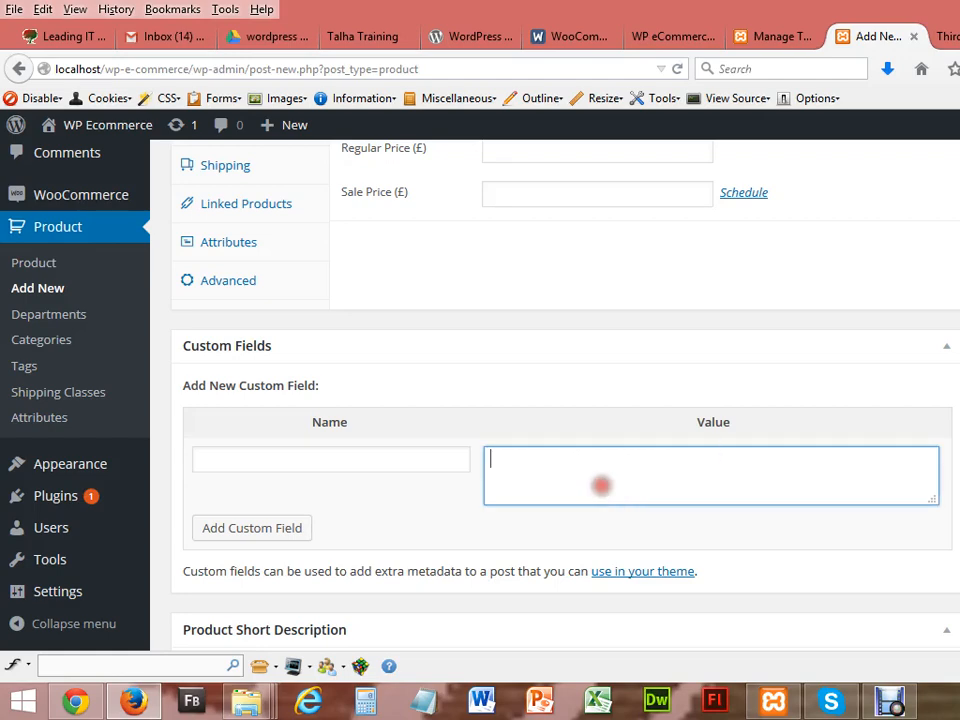
{"action": "scroll", "coordinate": [603, 486], "scroll_direction": "down", "scroll_amount": 3}
{"action": "scroll", "coordinate": [555, 400], "scroll_direction": "down", "scroll_amount": 1}
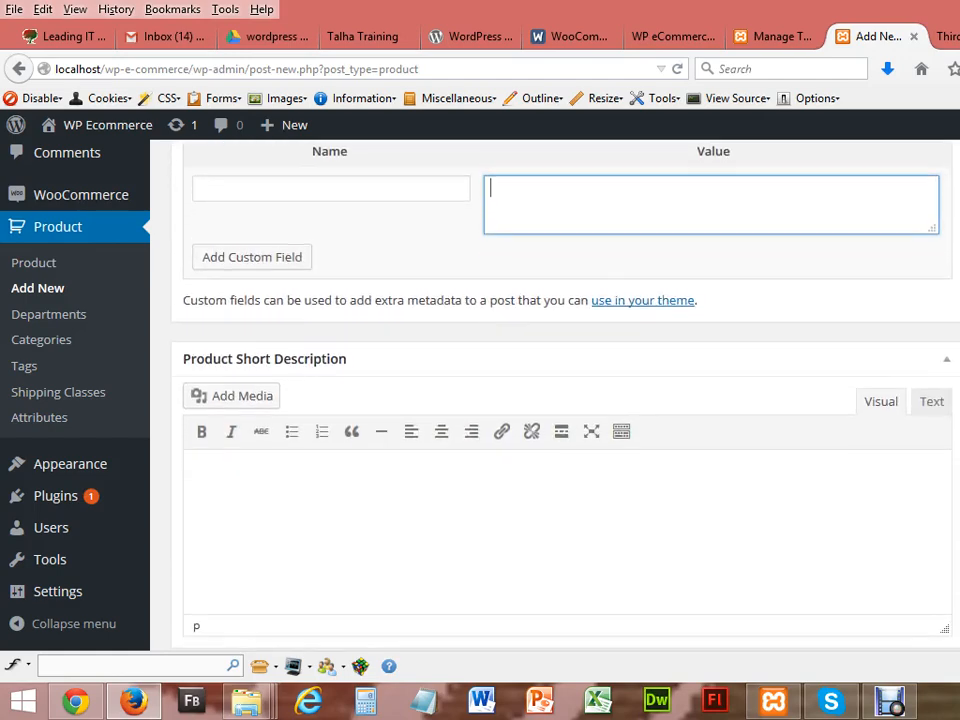
{"action": "scroll", "coordinate": [555, 400], "scroll_direction": "up", "scroll_amount": 9}
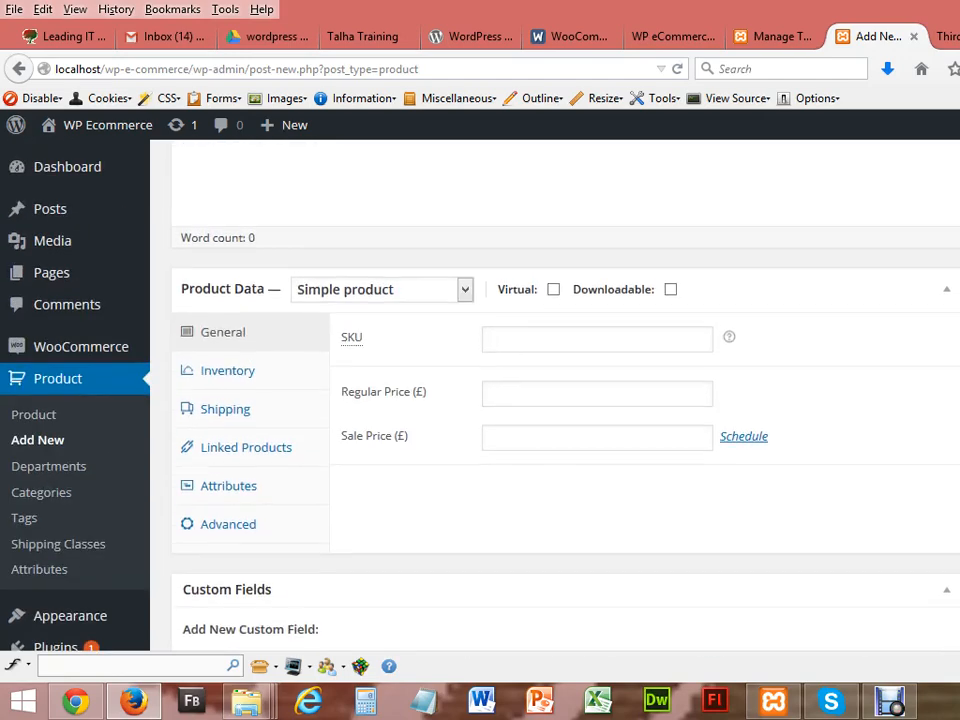
{"action": "scroll", "coordinate": [555, 400], "scroll_direction": "up", "scroll_amount": 3}
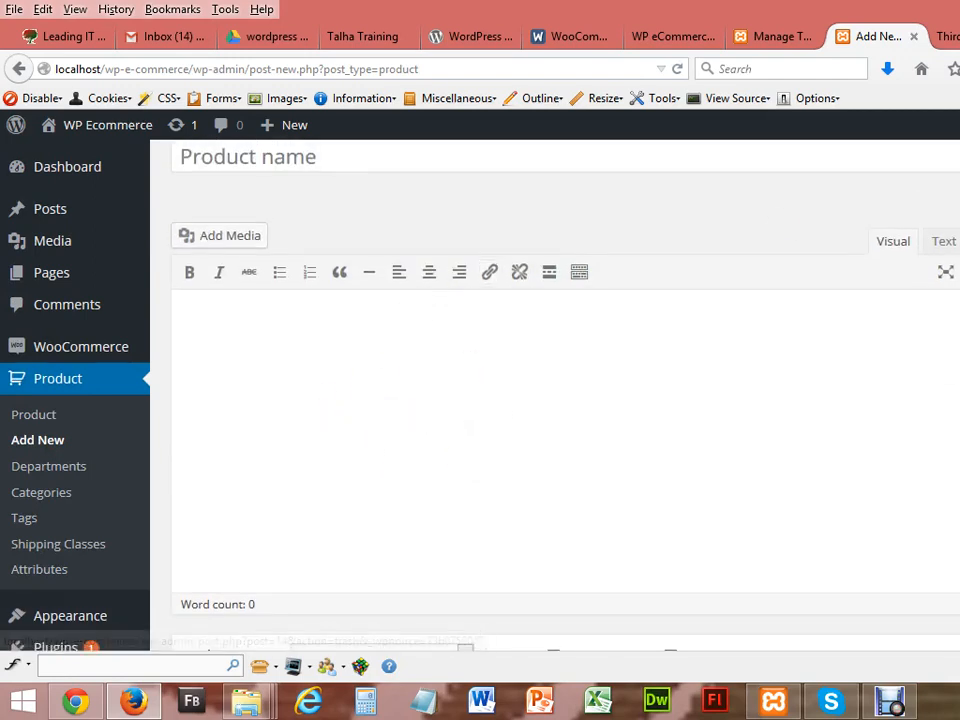
{"action": "scroll", "coordinate": [400, 410], "scroll_direction": "down", "scroll_amount": 5}
{"action": "scroll", "coordinate": [400, 410], "scroll_direction": "up", "scroll_amount": 1}
{"action": "scroll", "coordinate": [560, 400], "scroll_direction": "up", "scroll_amount": 5}
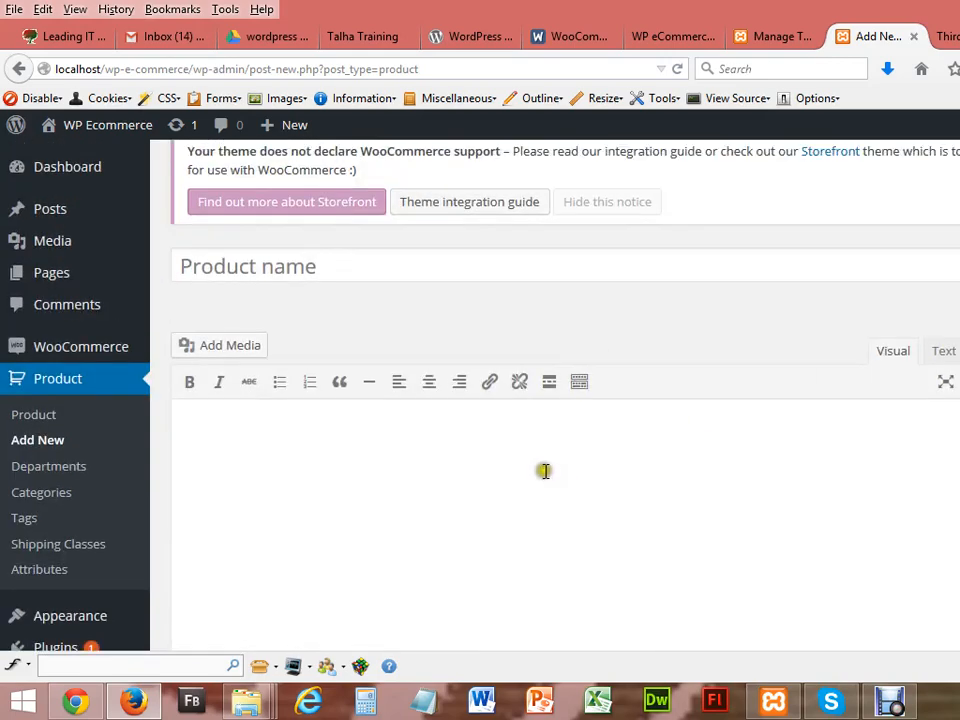
{"action": "scroll", "coordinate": [560, 400], "scroll_direction": "down", "scroll_amount": 5}
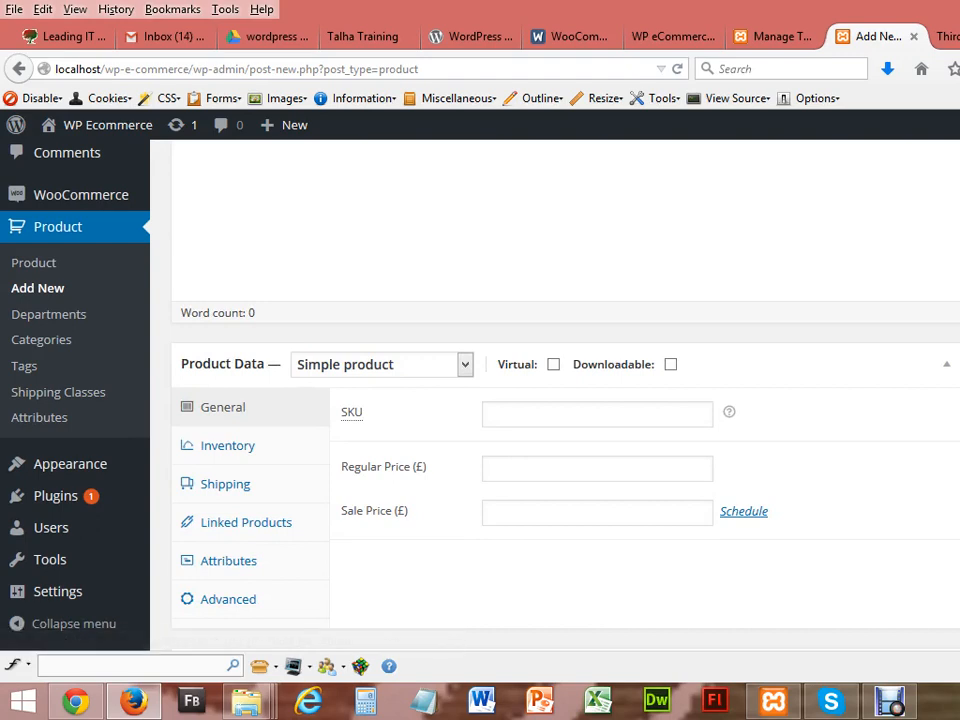
{"action": "scroll", "coordinate": [560, 400], "scroll_direction": "up", "scroll_amount": 5}
{"action": "scroll", "coordinate": [560, 400], "scroll_direction": "up", "scroll_amount": 1}
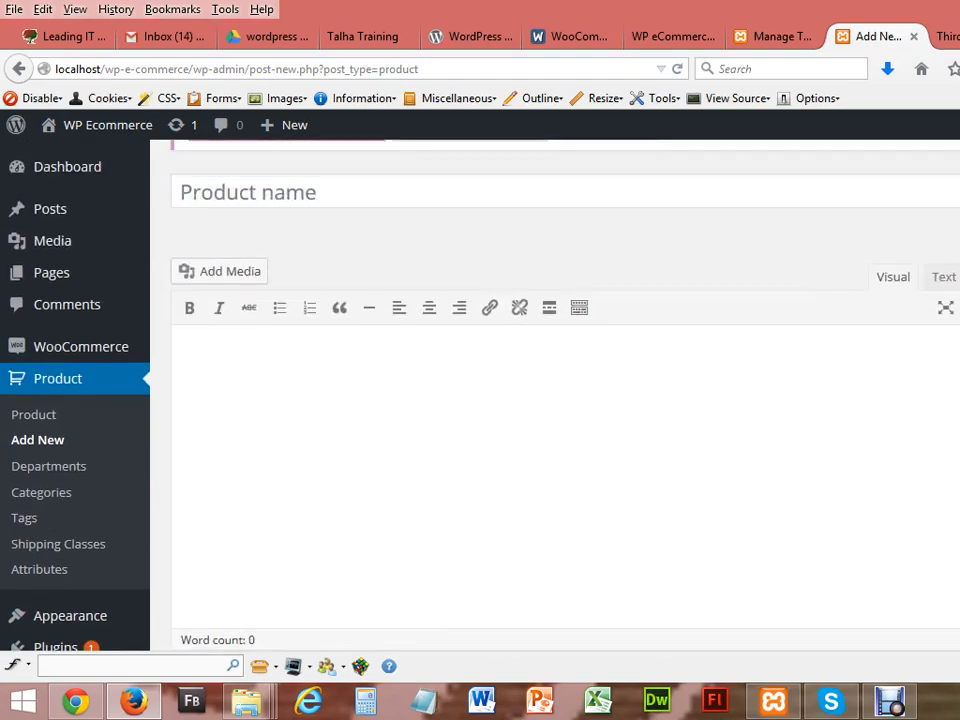
{"action": "left_click", "coordinate": [394, 191]}
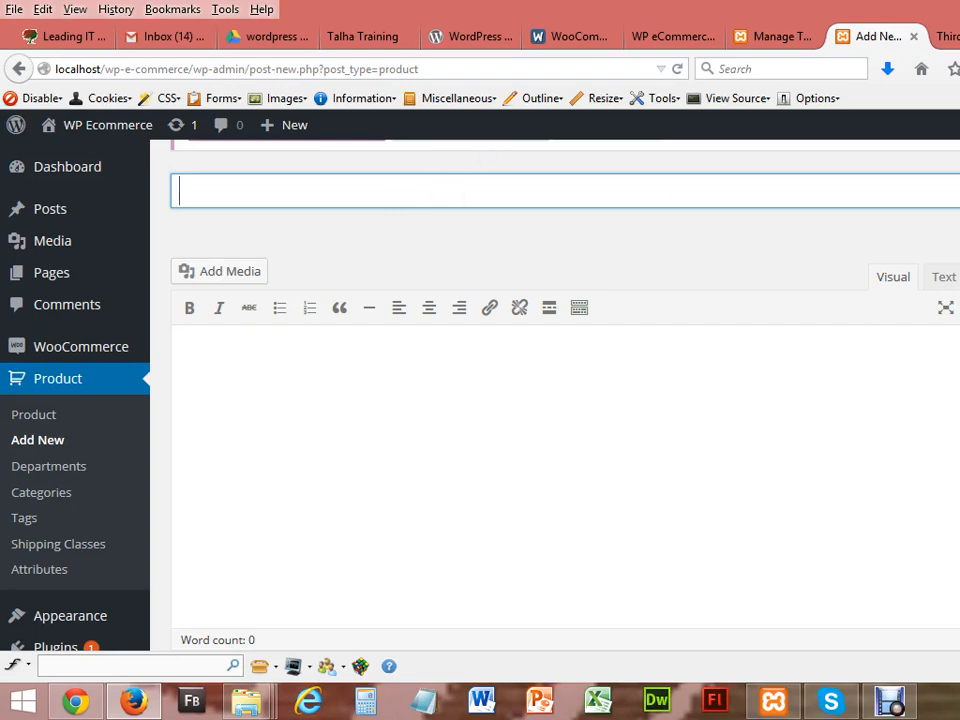
{"action": "scroll", "coordinate": [510, 243], "scroll_direction": "down", "scroll_amount": 3}
{"action": "left_click", "coordinate": [510, 243]}
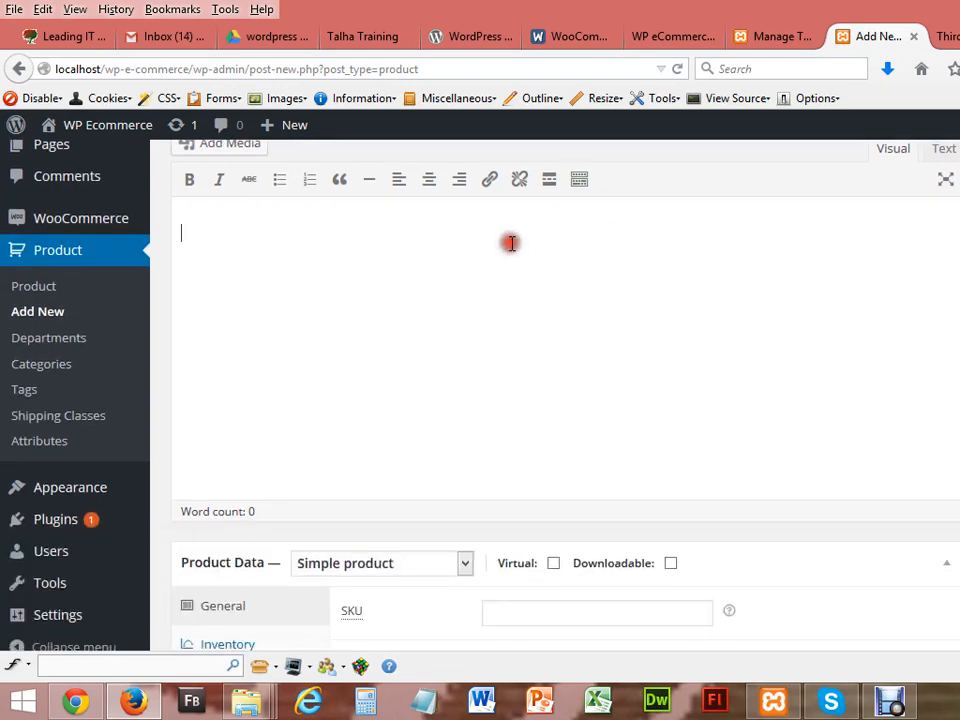
{"action": "left_click", "coordinate": [463, 565]}
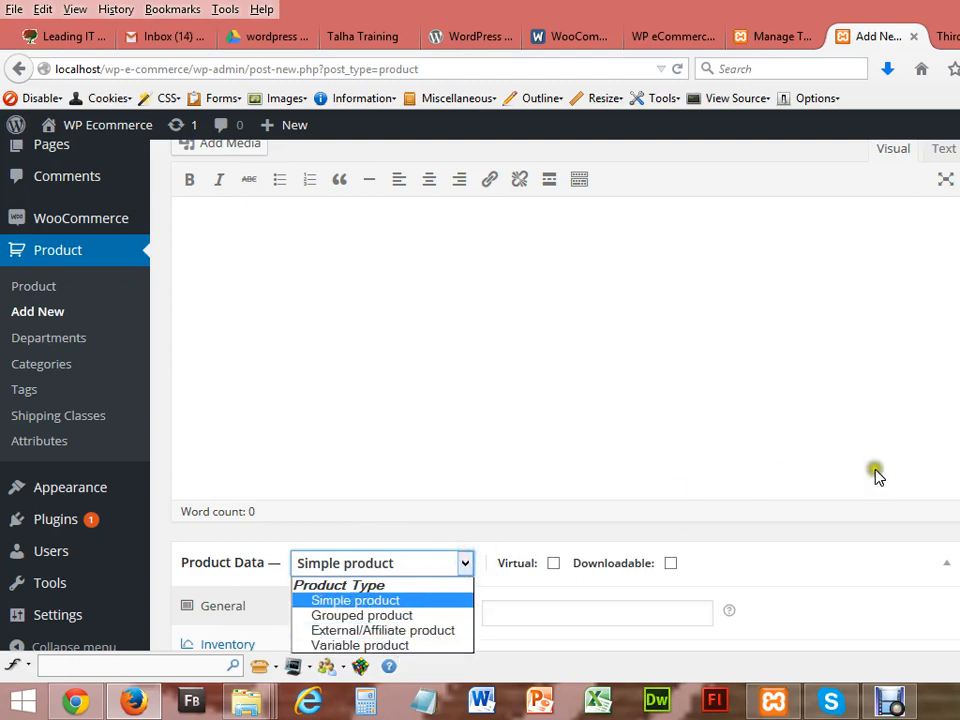
{"action": "scroll", "coordinate": [741, 398], "scroll_direction": "down", "scroll_amount": 4}
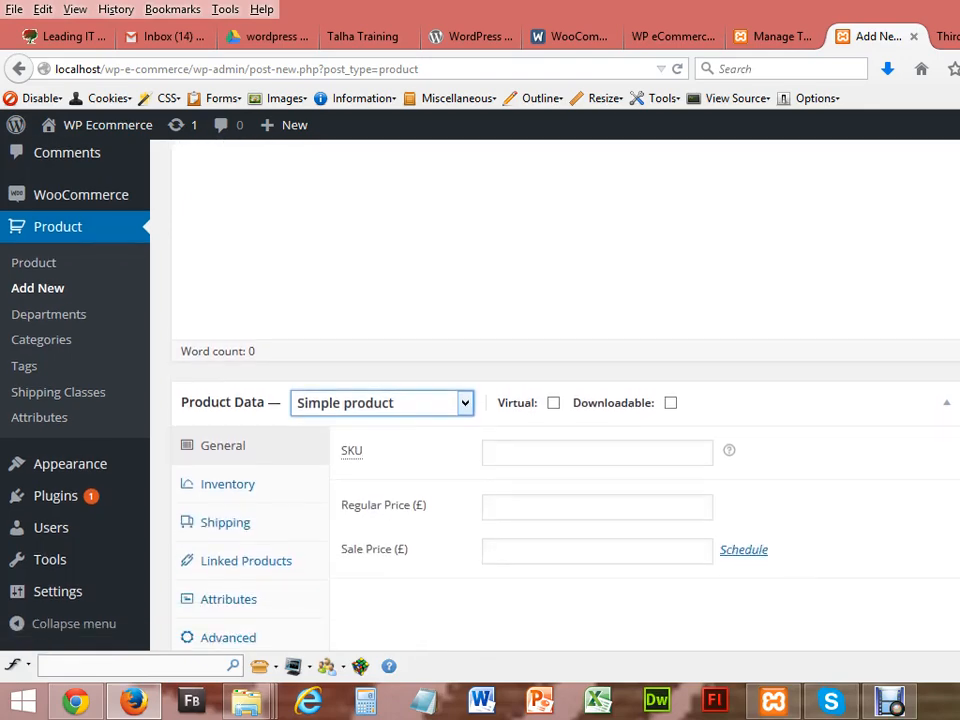
{"action": "left_click", "coordinate": [641, 461]}
{"action": "scroll", "coordinate": [565, 395], "scroll_direction": "down", "scroll_amount": 8}
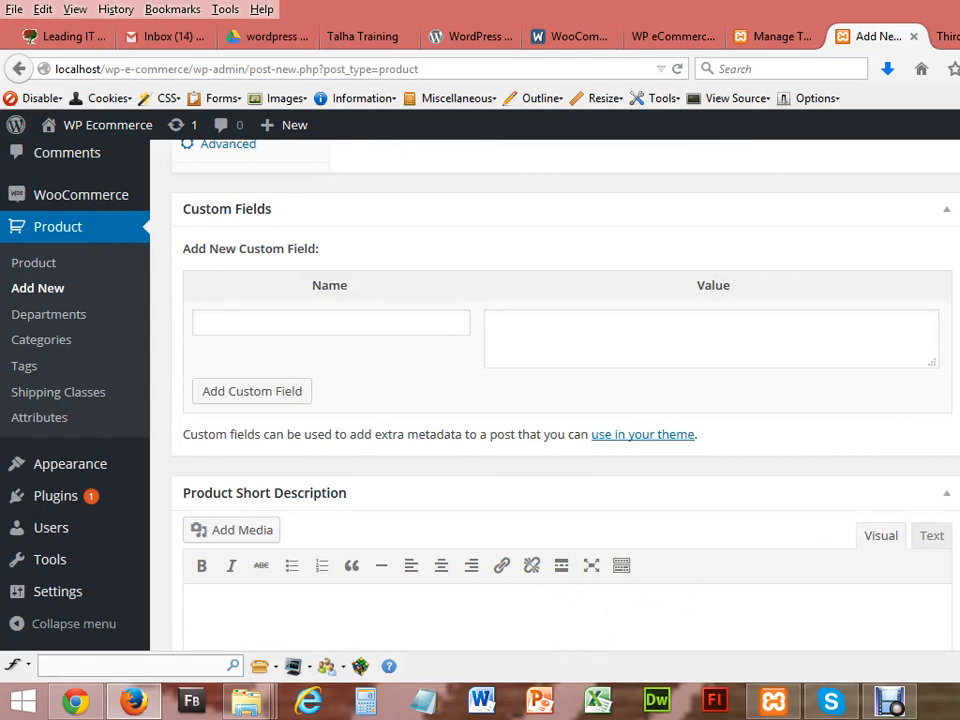
{"action": "scroll", "coordinate": [565, 395], "scroll_direction": "up", "scroll_amount": 7}
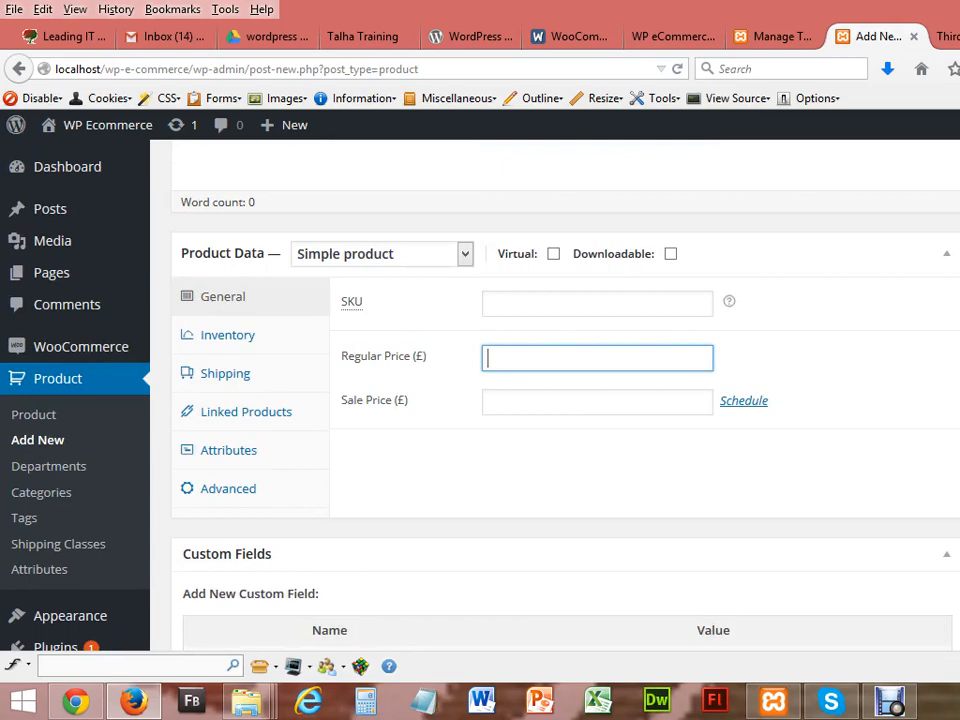
Step: Reload the store's front page, then return to the Themes admin page
{"action": "left_click", "coordinate": [778, 38]}
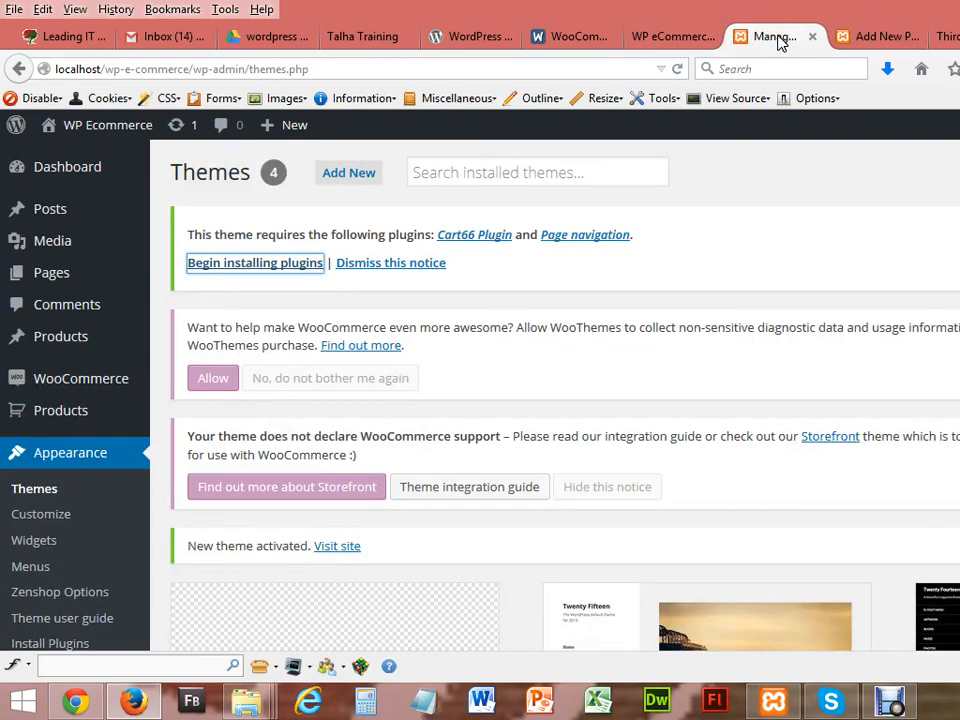
{"action": "left_click", "coordinate": [75, 701]}
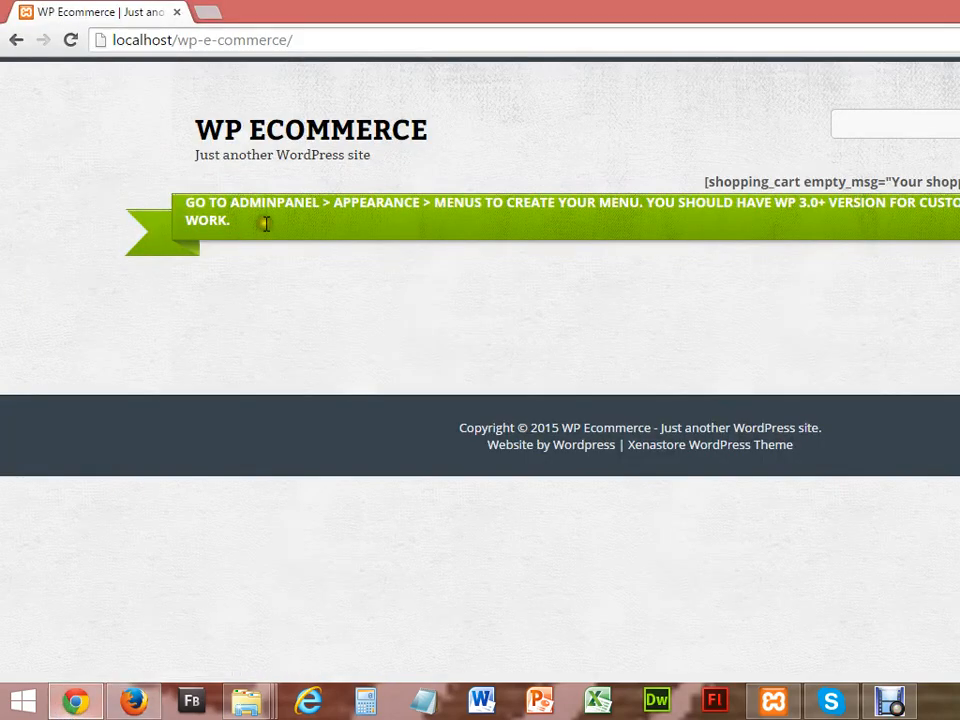
{"action": "left_click", "coordinate": [72, 40]}
{"action": "left_click", "coordinate": [133, 701]}
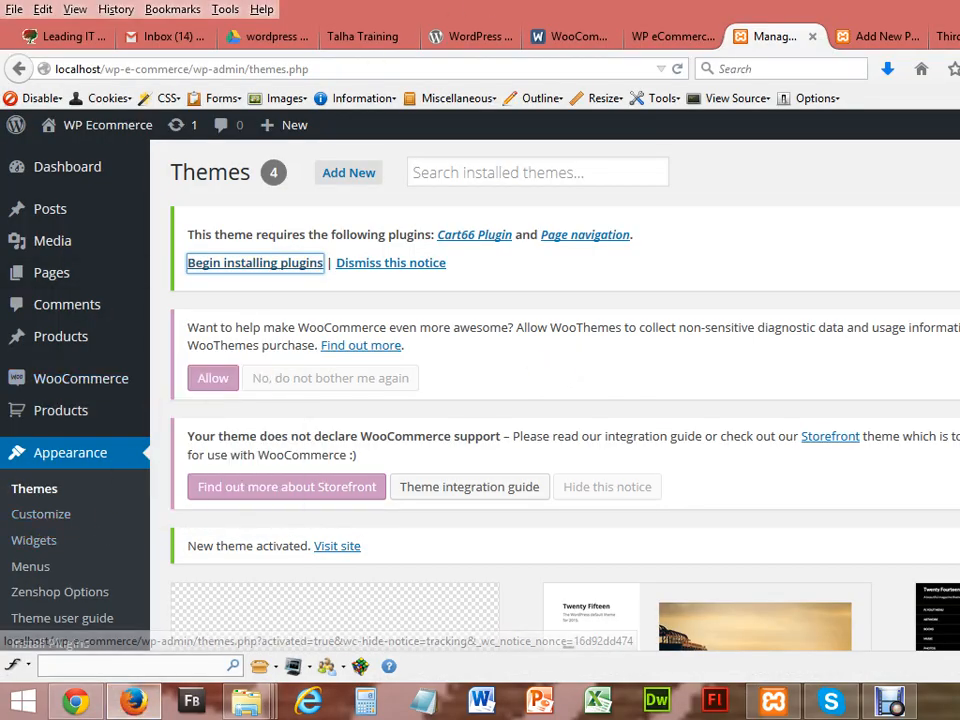
Step: Open Appearance > Widgets in a new browser tab
{"action": "scroll", "coordinate": [350, 515], "scroll_direction": "down", "scroll_amount": 5}
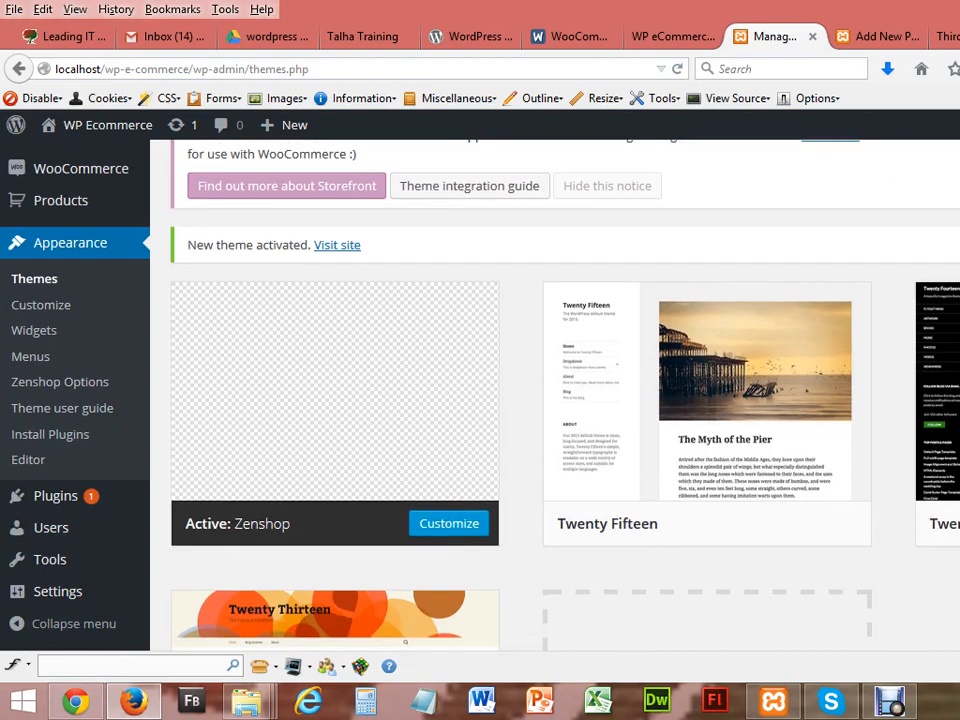
{"action": "left_click", "coordinate": [44, 338]}
{"action": "right_click", "coordinate": [44, 338]}
{"action": "left_click", "coordinate": [80, 346]}
Step: Drag the WooCommerce Product Categories widget into the second widget area on the right
{"action": "left_click", "coordinate": [812, 38]}
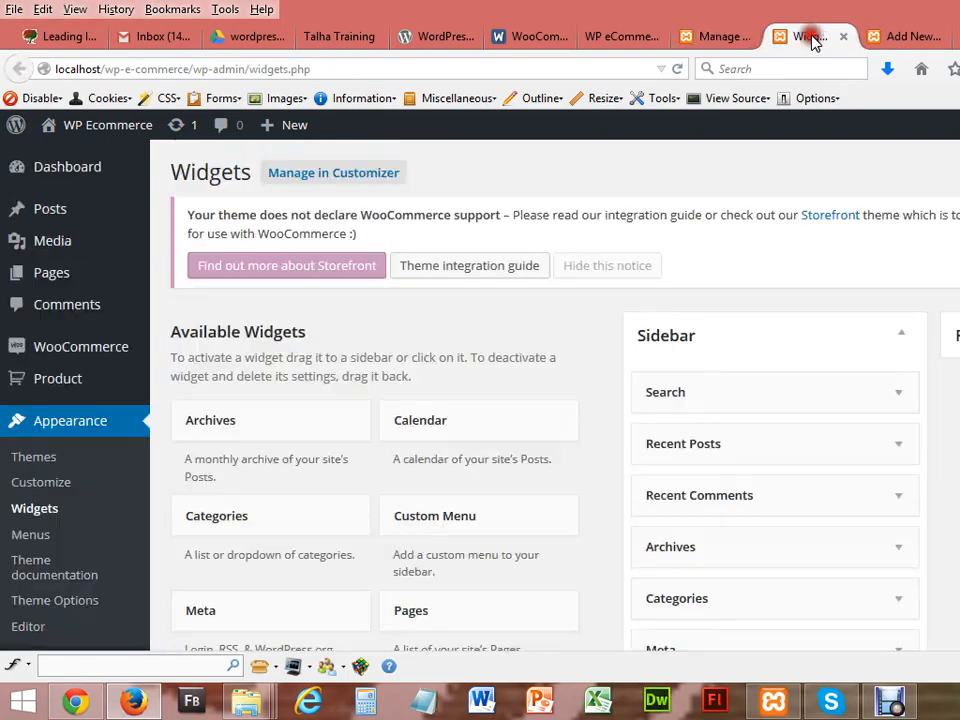
{"action": "scroll", "coordinate": [480, 400], "scroll_direction": "down", "scroll_amount": 4}
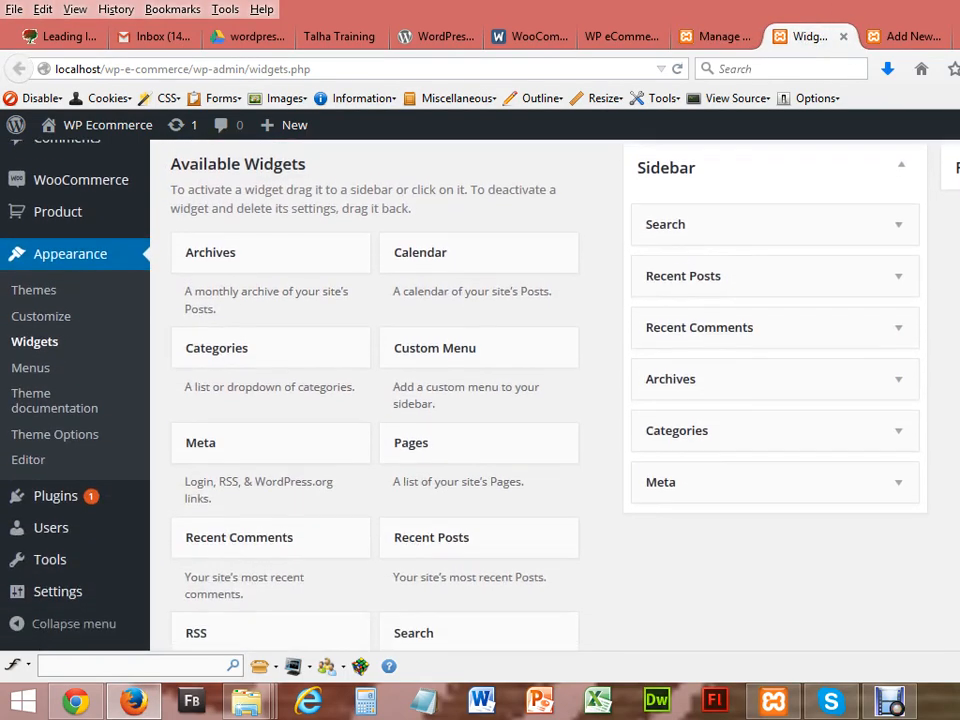
{"action": "scroll", "coordinate": [480, 400], "scroll_direction": "down", "scroll_amount": 1}
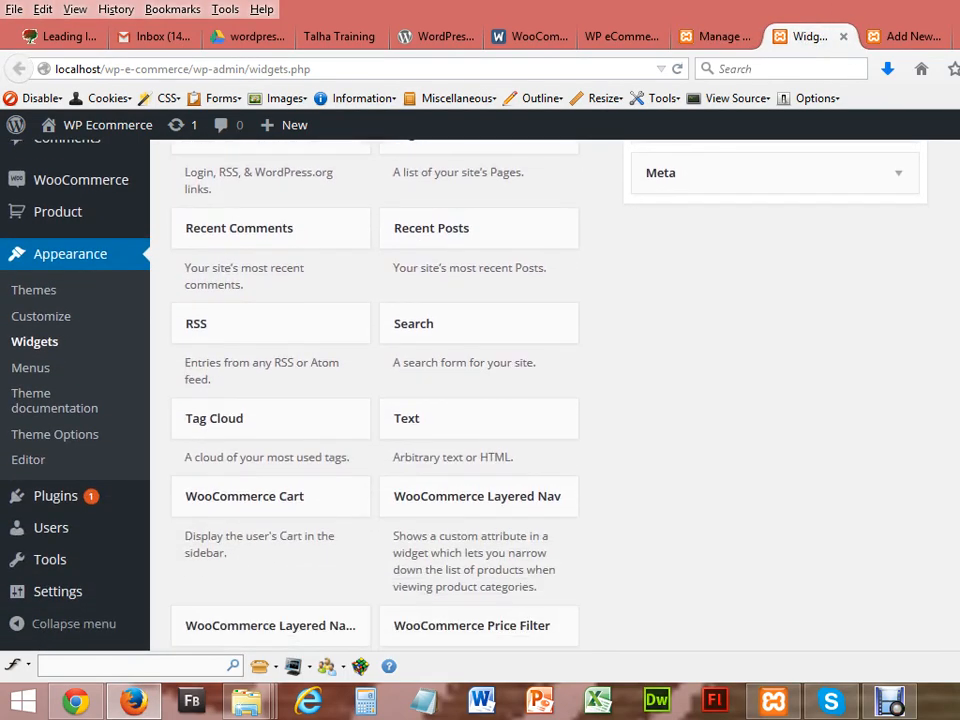
{"action": "scroll", "coordinate": [480, 400], "scroll_direction": "up", "scroll_amount": 3}
{"action": "scroll", "coordinate": [480, 400], "scroll_direction": "down", "scroll_amount": 1}
{"action": "scroll", "coordinate": [480, 400], "scroll_direction": "down", "scroll_amount": 5}
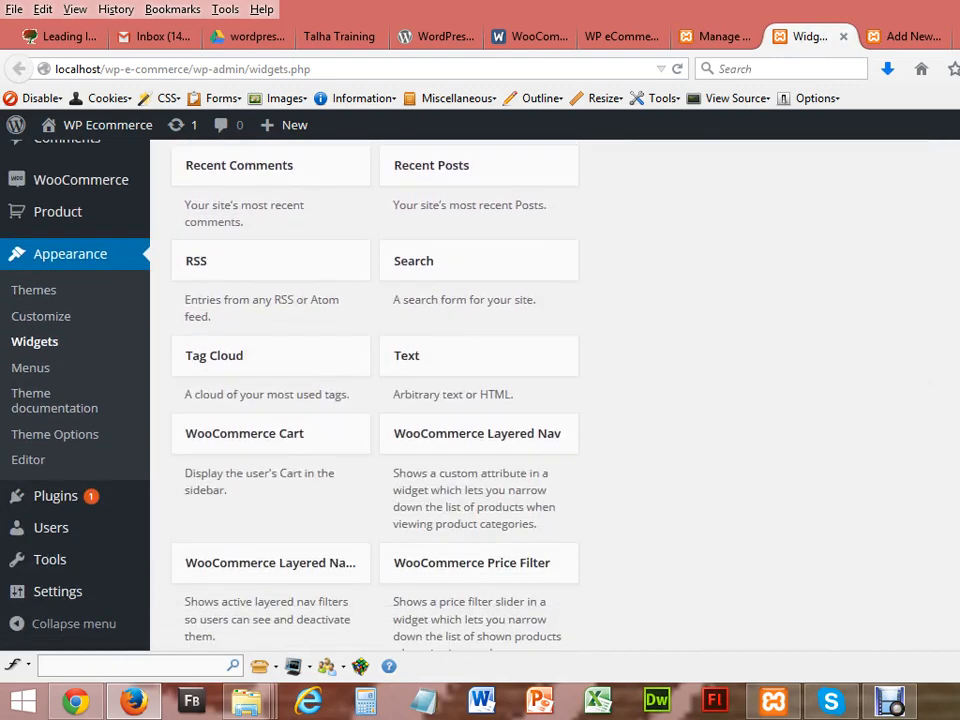
{"action": "scroll", "coordinate": [480, 400], "scroll_direction": "down", "scroll_amount": 1}
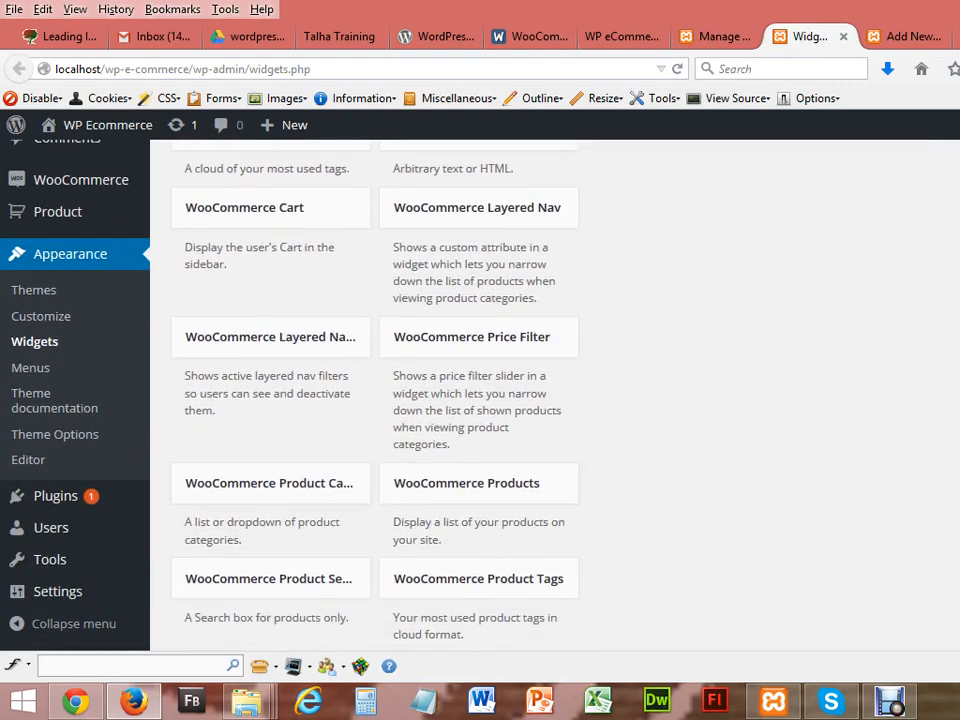
{"action": "scroll", "coordinate": [480, 400], "scroll_direction": "up", "scroll_amount": 1}
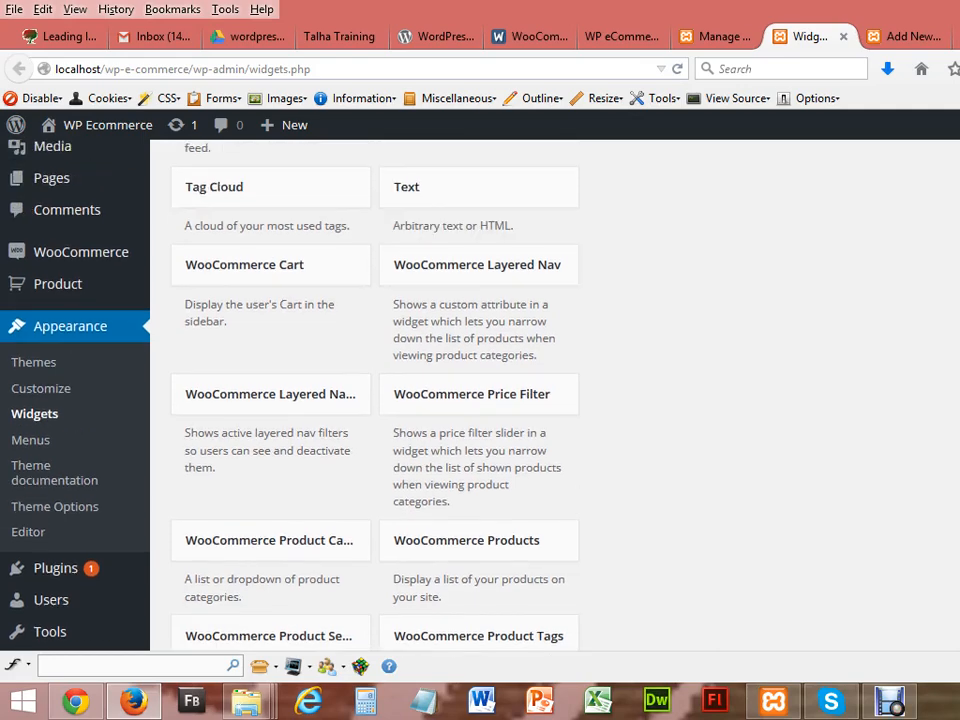
{"action": "scroll", "coordinate": [480, 400], "scroll_direction": "down", "scroll_amount": 1}
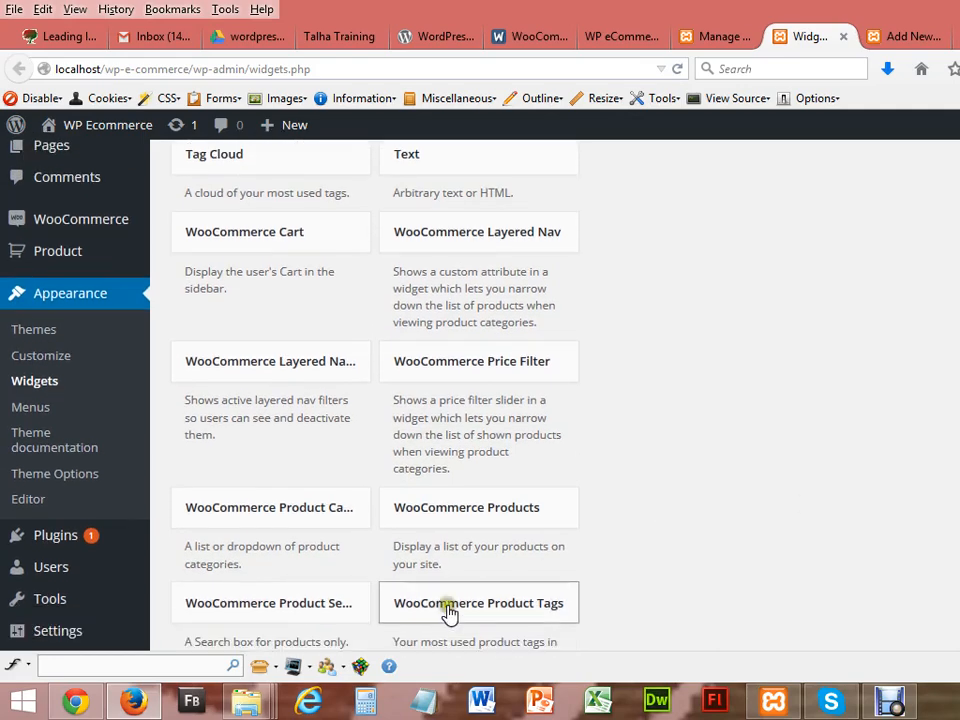
{"action": "left_click_drag", "start_coordinate": [278, 520], "coordinate": [958, 382]}
{"action": "scroll", "coordinate": [555, 395], "scroll_direction": "up", "scroll_amount": 3}
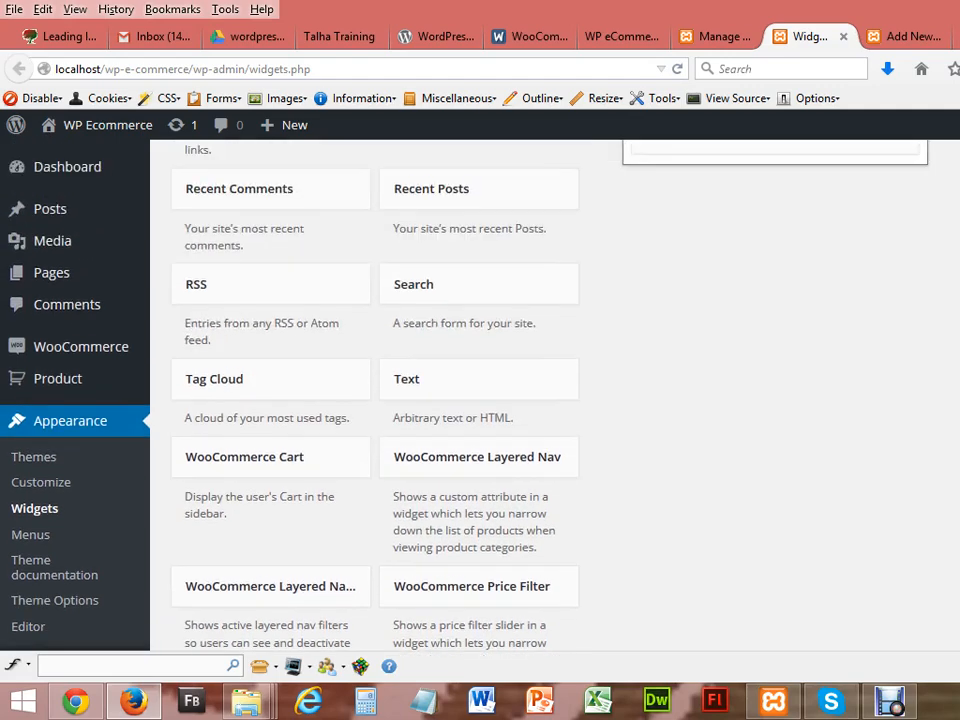
{"action": "scroll", "coordinate": [555, 395], "scroll_direction": "up", "scroll_amount": 6}
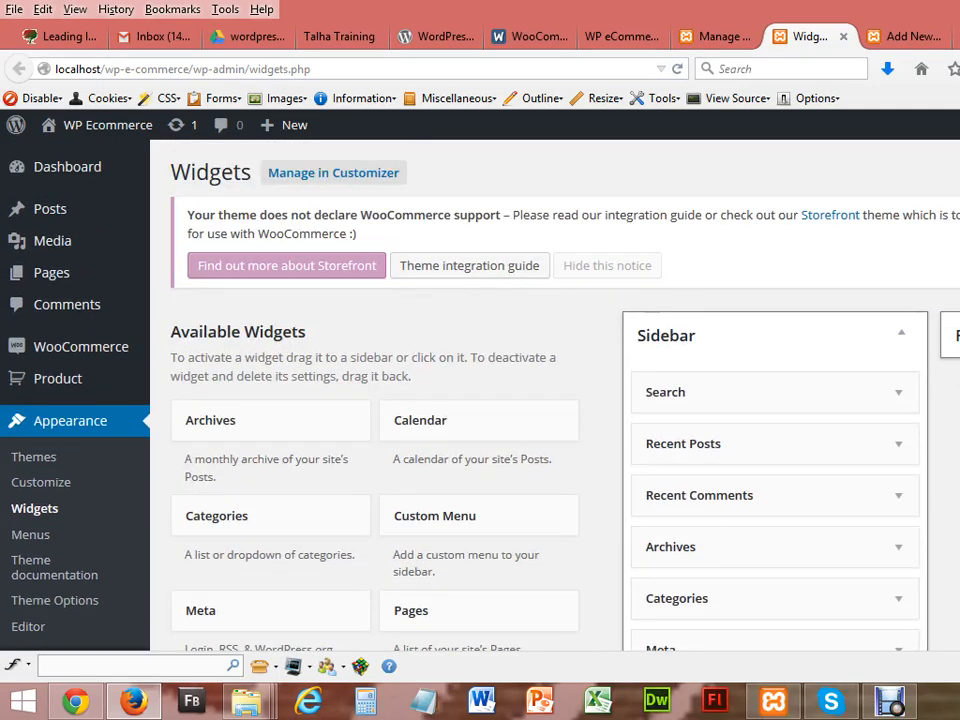
{"action": "left_click_drag", "start_coordinate": [958, 345], "coordinate": [958, 340]}
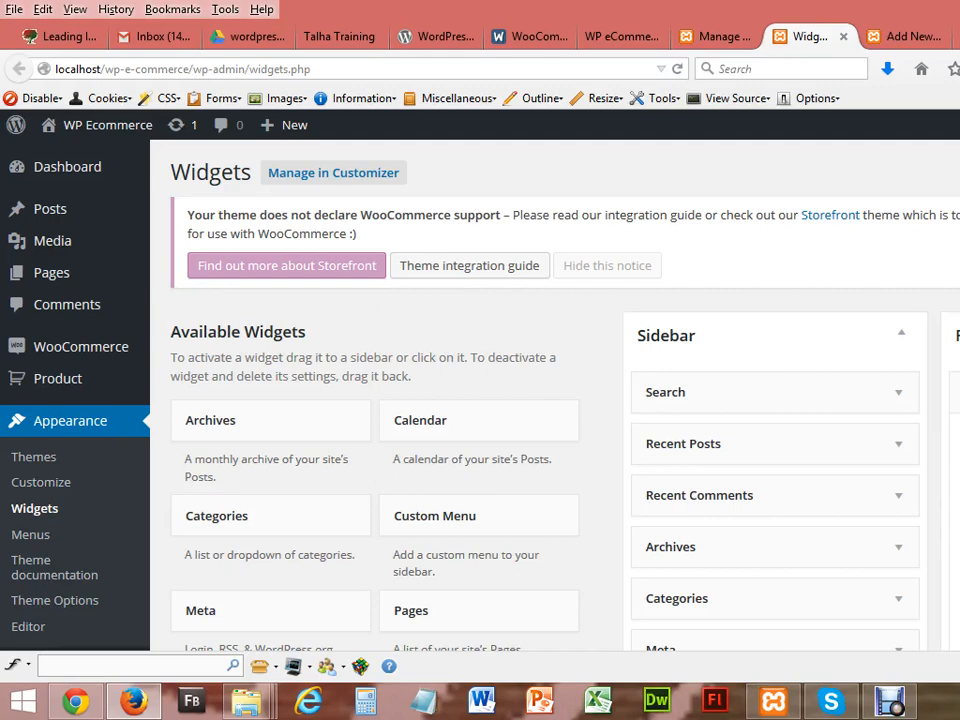
{"action": "scroll", "coordinate": [555, 395], "scroll_direction": "down", "scroll_amount": 3}
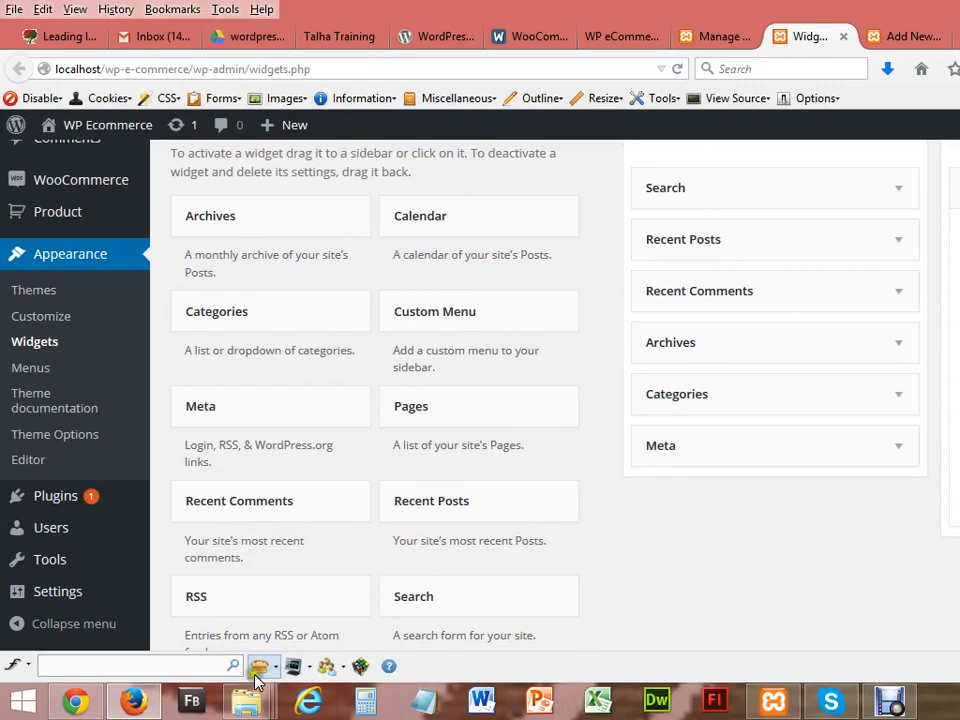
Step: Reload the storefront to see Laptop, Mobile and Samsung under Product Categories, then return to Widgets admin
{"action": "left_click", "coordinate": [75, 701]}
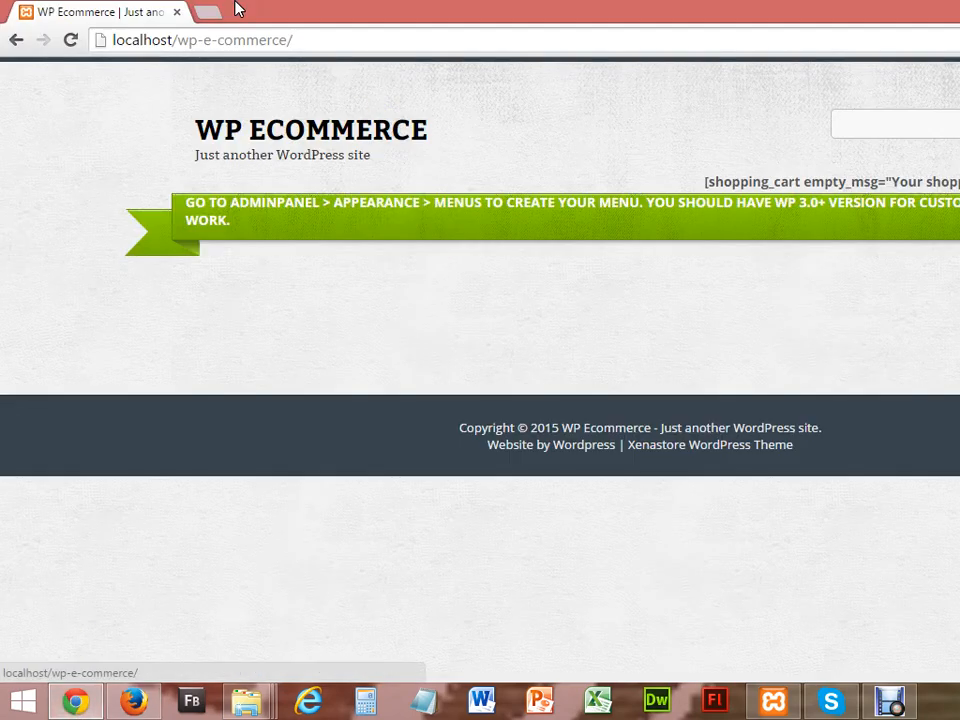
{"action": "left_click", "coordinate": [68, 42]}
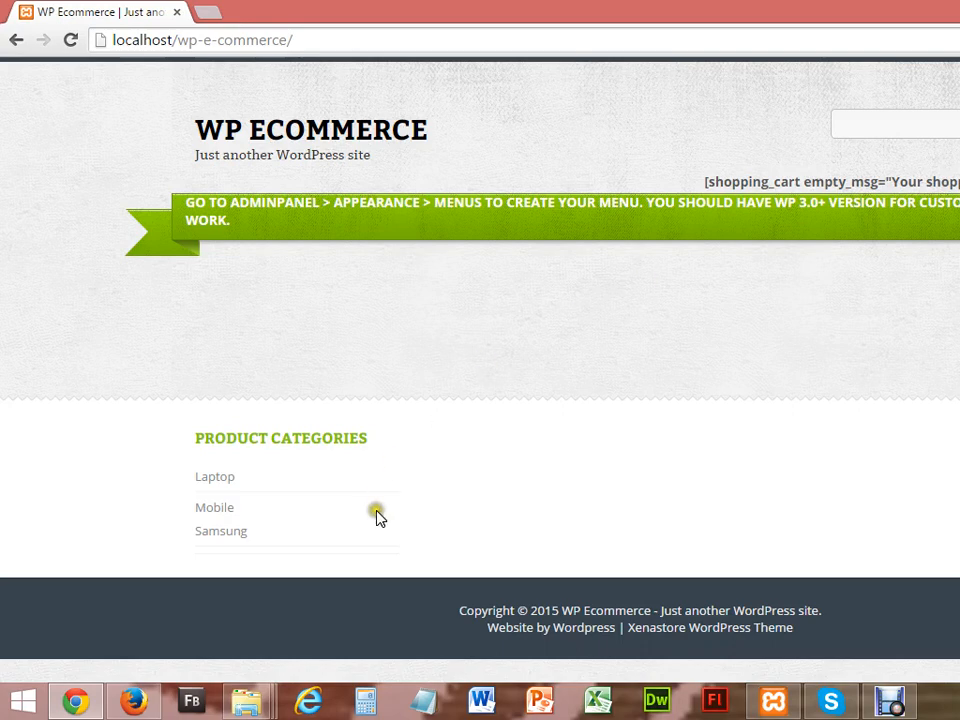
{"action": "left_click", "coordinate": [130, 703]}
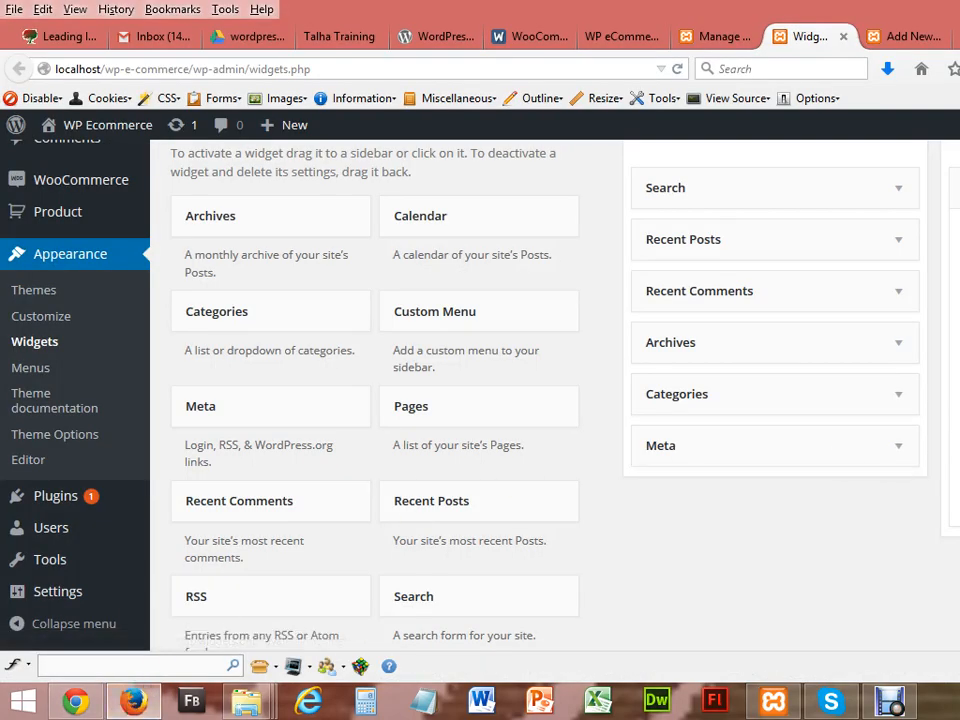
Step: Go to the Appearance > Menus editor for Menu 1
{"action": "scroll", "coordinate": [555, 395], "scroll_direction": "up", "scroll_amount": 2}
{"action": "scroll", "coordinate": [555, 395], "scroll_direction": "up", "scroll_amount": 1}
{"action": "scroll", "coordinate": [555, 395], "scroll_direction": "down", "scroll_amount": 2}
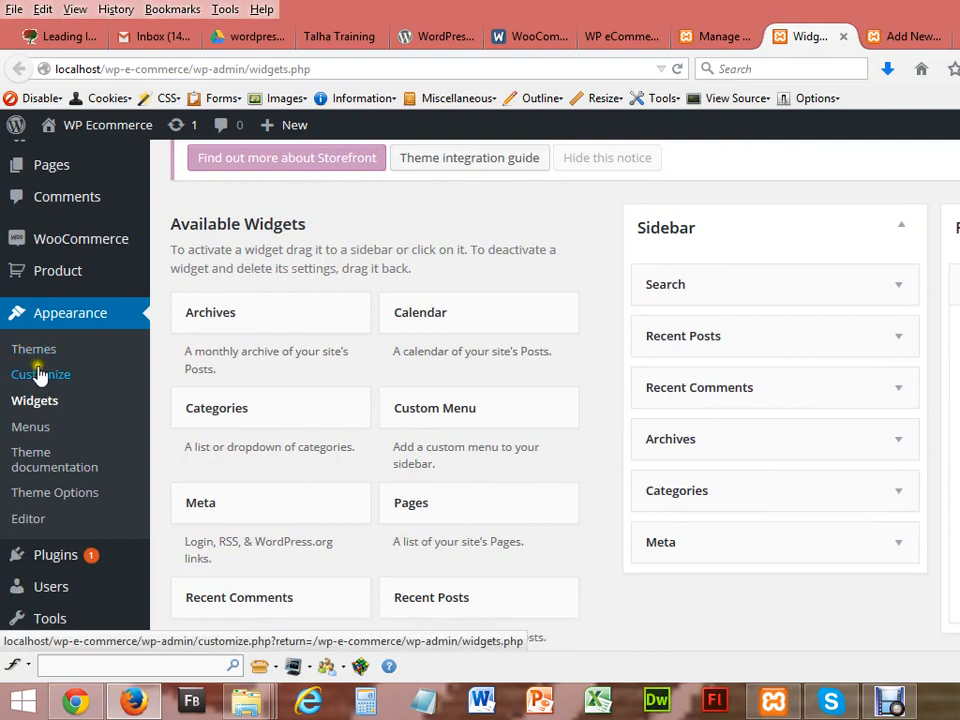
{"action": "left_click", "coordinate": [33, 428]}
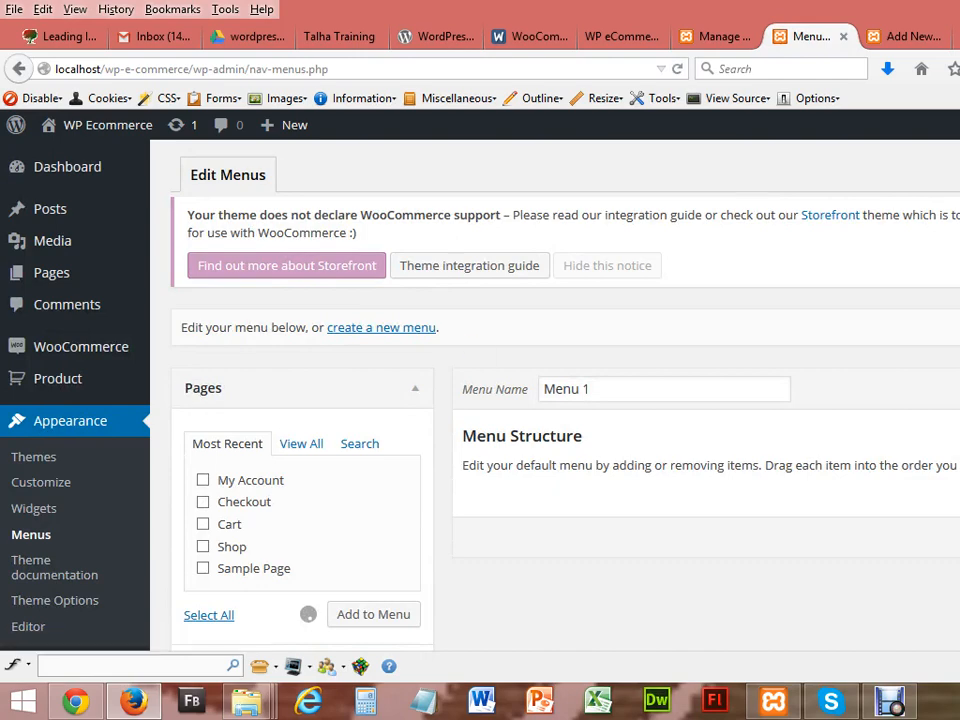
{"action": "scroll", "coordinate": [480, 400], "scroll_direction": "down", "scroll_amount": 2}
{"action": "scroll", "coordinate": [480, 400], "scroll_direction": "up", "scroll_amount": 1}
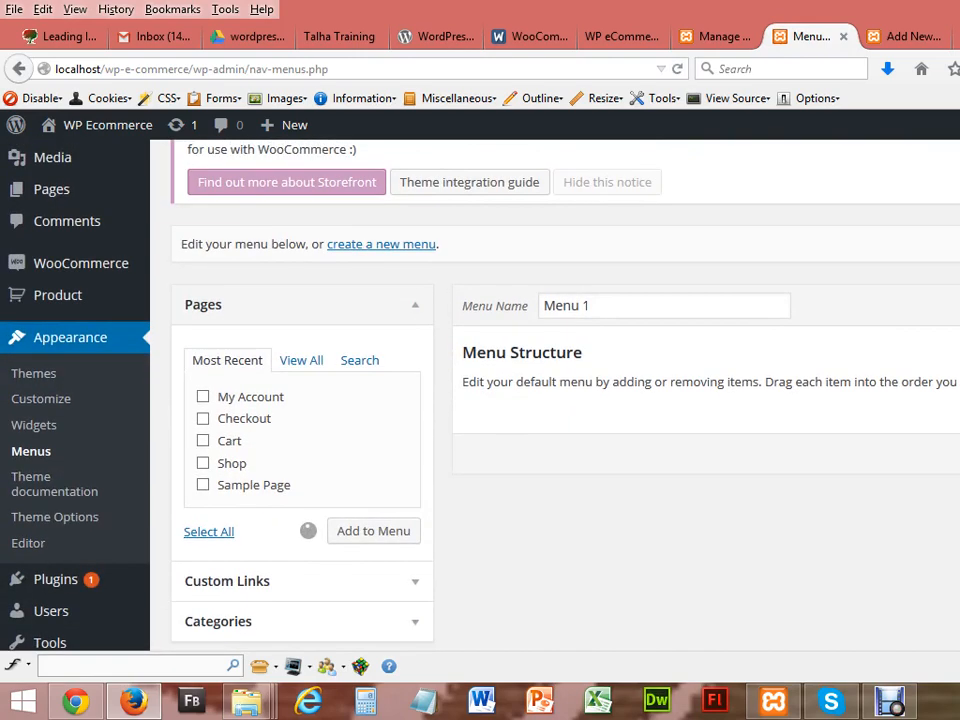
Step: Add the Shop, Cart, Checkout and My Account pages to Menu 1
{"action": "left_click", "coordinate": [206, 464]}
{"action": "left_click", "coordinate": [203, 440]}
{"action": "left_click", "coordinate": [204, 421]}
{"action": "left_click", "coordinate": [204, 397]}
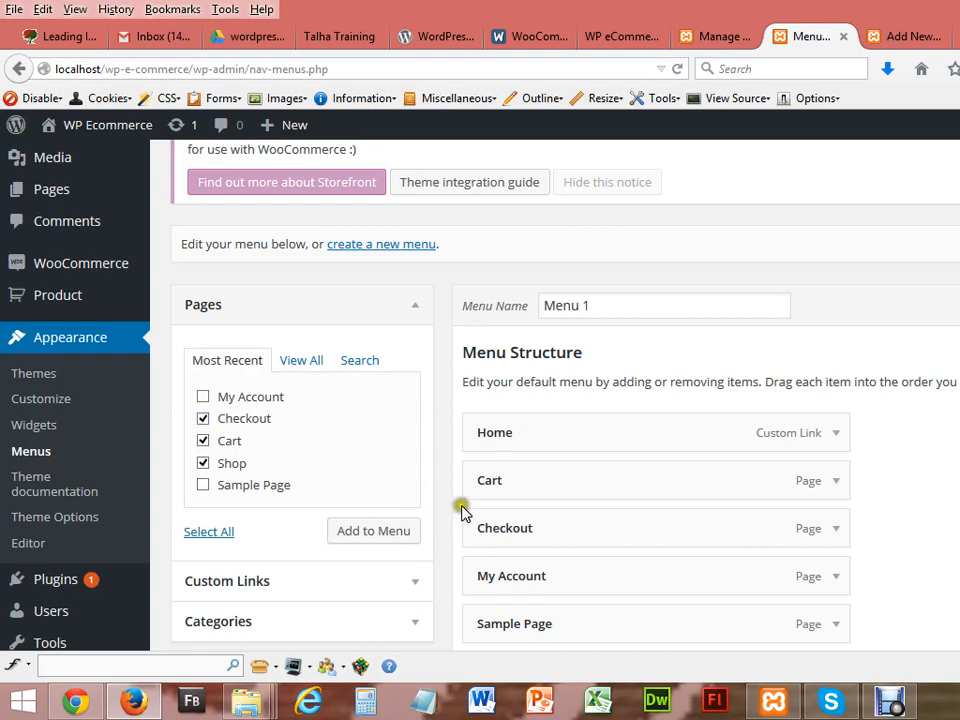
{"action": "scroll", "coordinate": [757, 386], "scroll_direction": "down", "scroll_amount": 2}
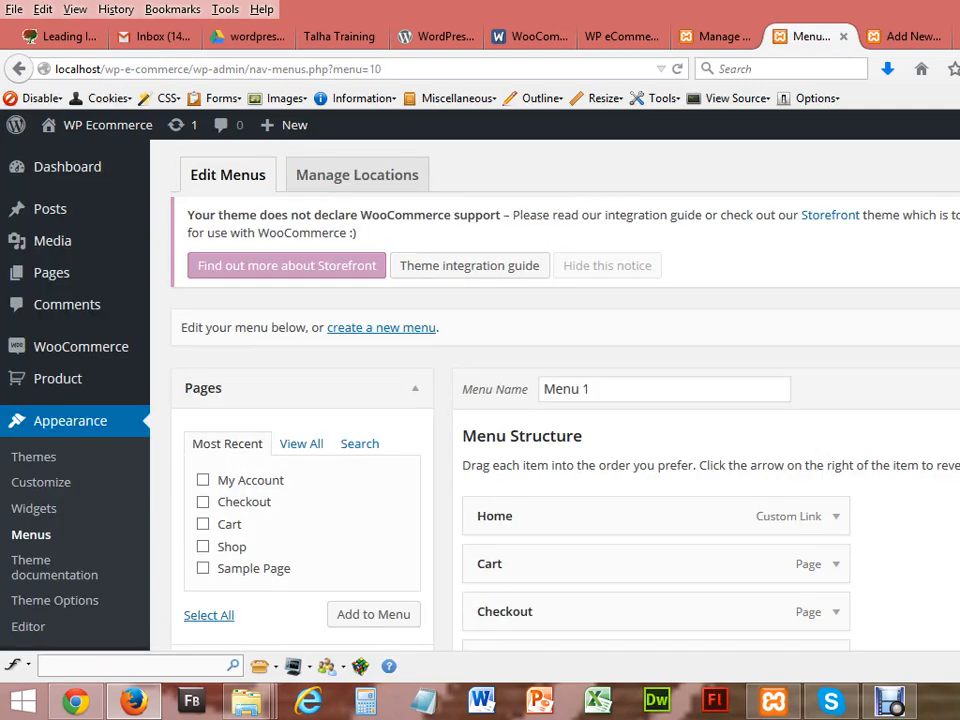
{"action": "scroll", "coordinate": [555, 400], "scroll_direction": "down", "scroll_amount": 5}
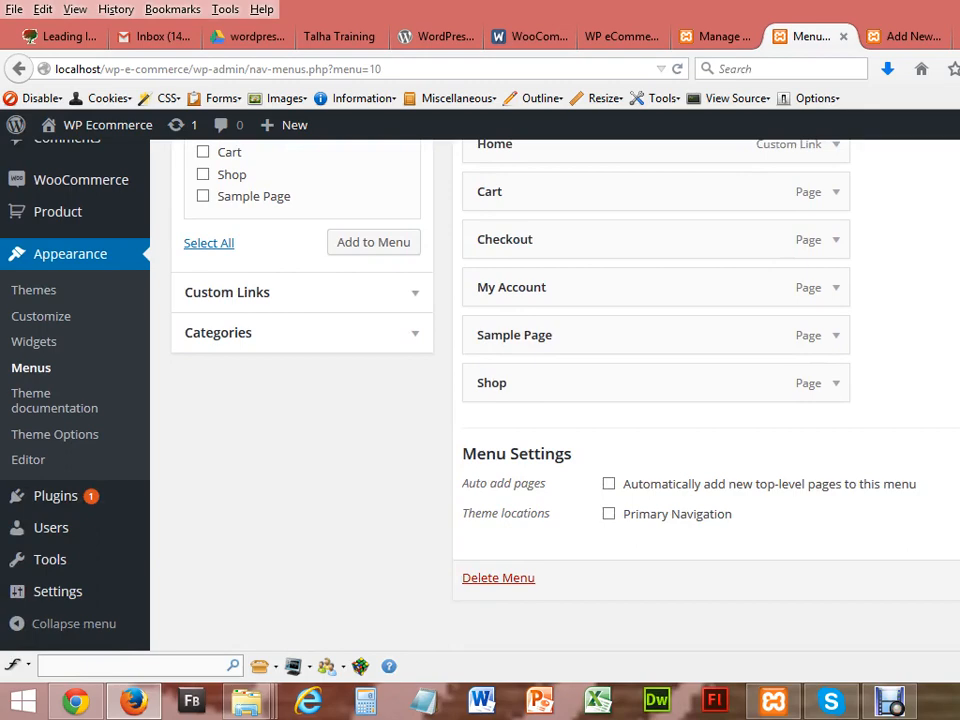
{"action": "scroll", "coordinate": [555, 400], "scroll_direction": "up", "scroll_amount": 1}
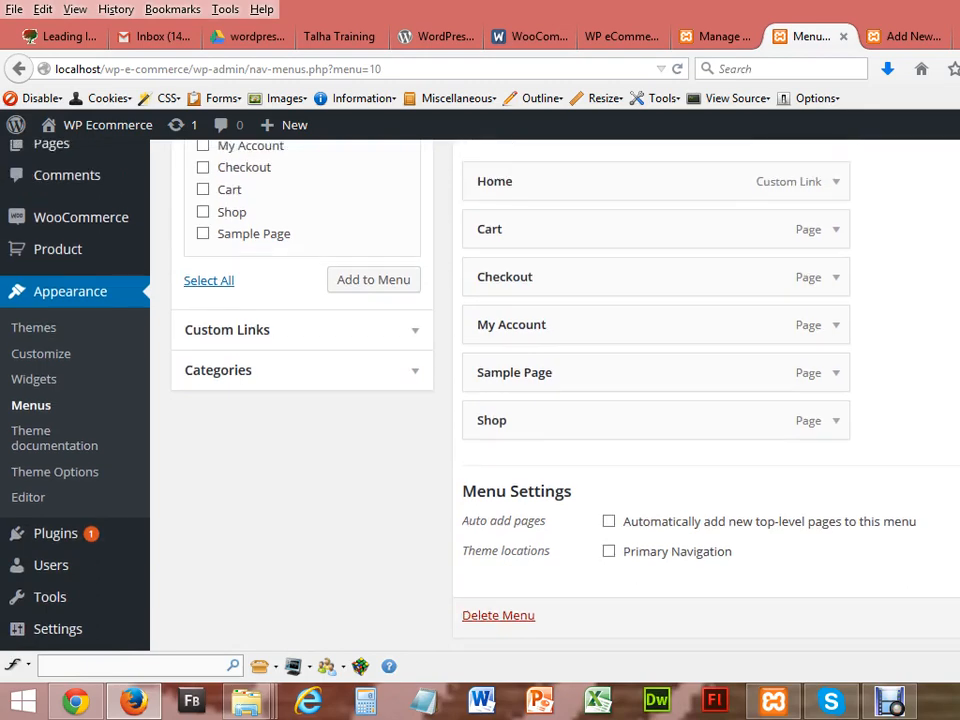
Step: Reload the storefront, which still shows no navigation menu, and go back to the Menus admin
{"action": "left_click", "coordinate": [80, 700]}
{"action": "left_click", "coordinate": [77, 44]}
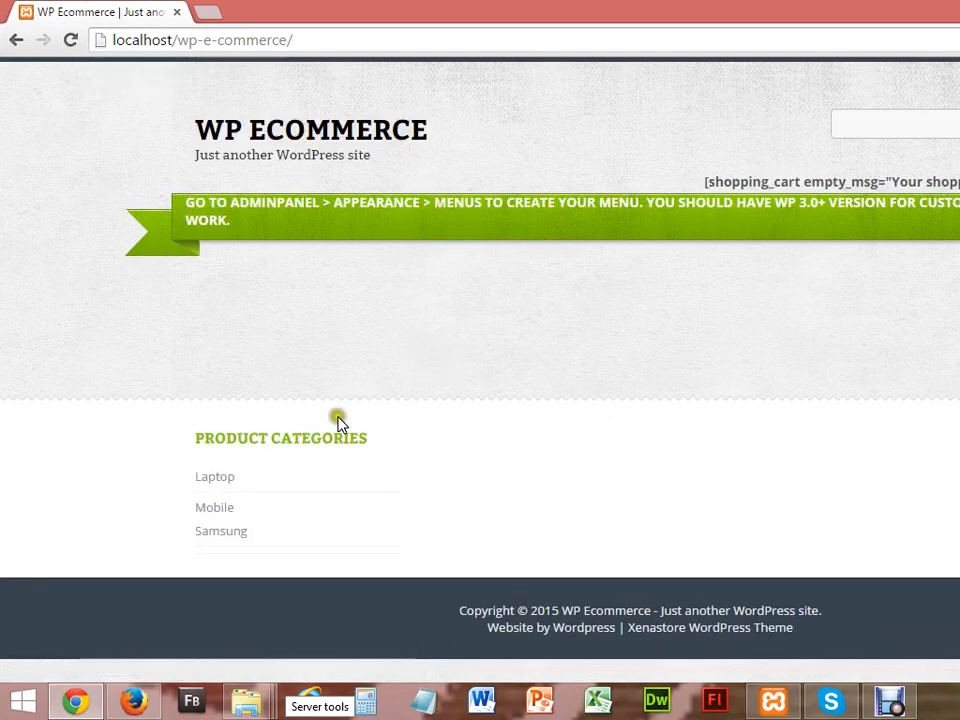
{"action": "left_click", "coordinate": [140, 708]}
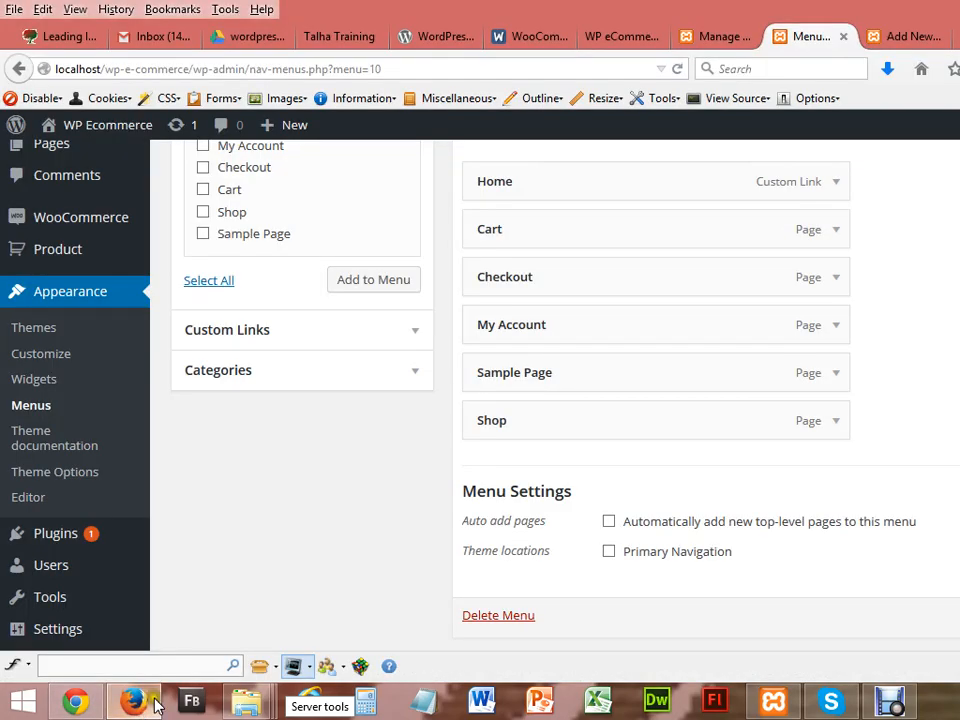
Step: Refresh the Menus admin page, then bring the storefront back up
{"action": "scroll", "coordinate": [677, 450], "scroll_direction": "up", "scroll_amount": 2}
{"action": "scroll", "coordinate": [677, 450], "scroll_direction": "up", "scroll_amount": 1}
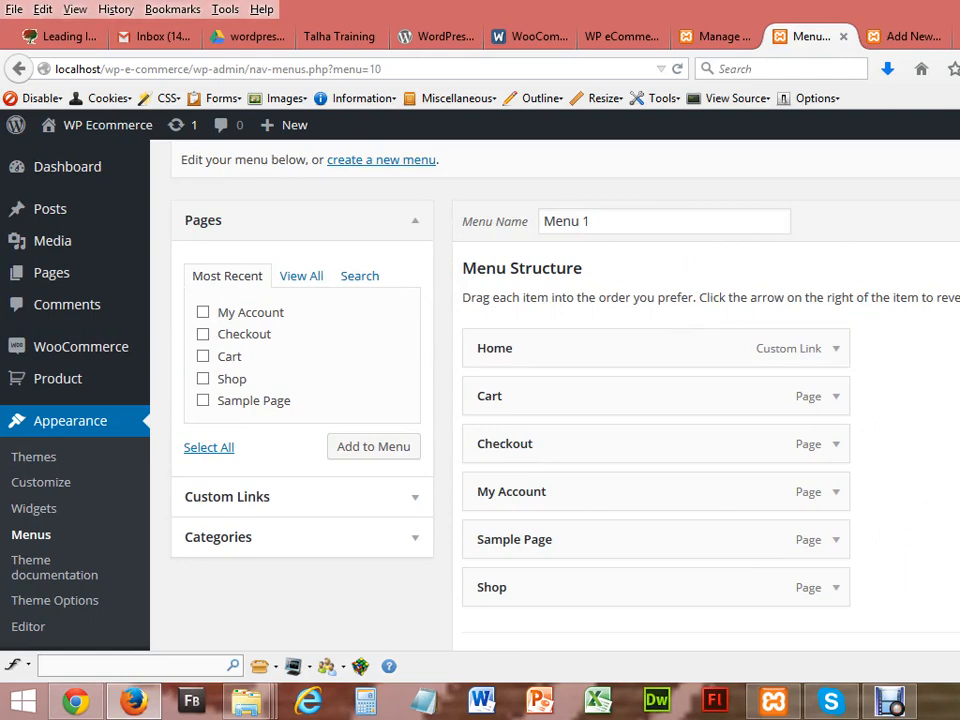
{"action": "scroll", "coordinate": [555, 395], "scroll_direction": "down", "scroll_amount": 2}
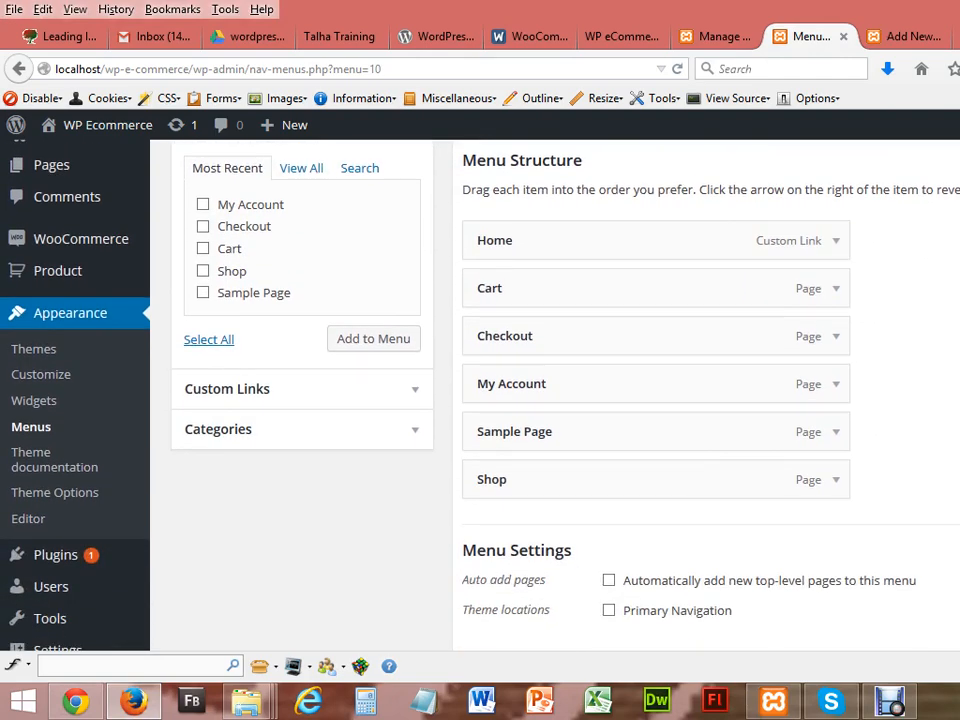
{"action": "scroll", "coordinate": [555, 395], "scroll_direction": "down", "scroll_amount": 1}
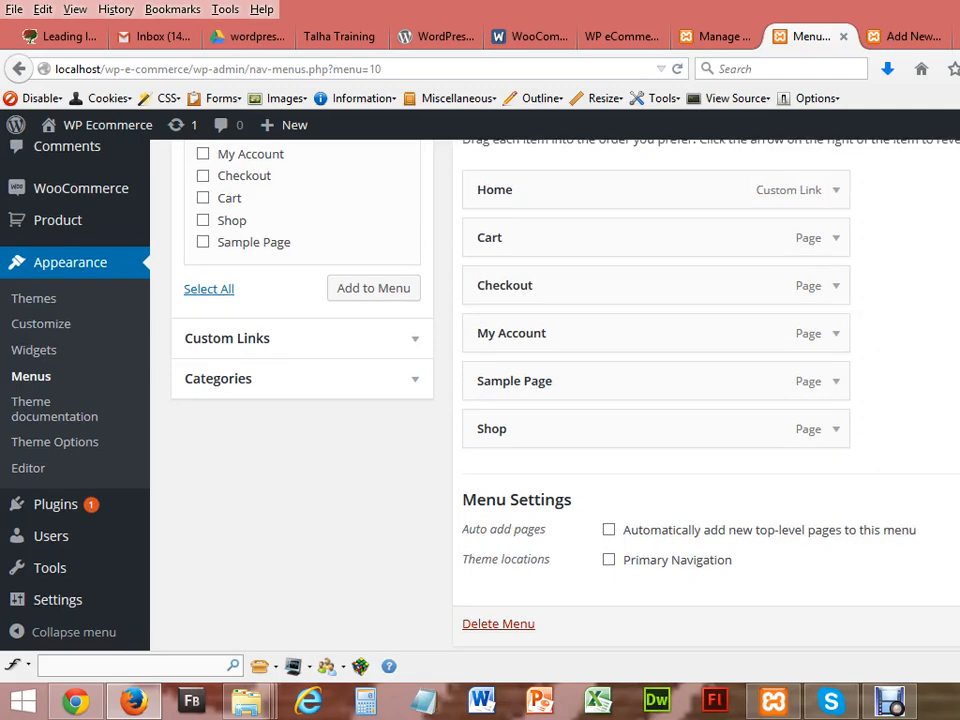
{"action": "scroll", "coordinate": [555, 395], "scroll_direction": "up", "scroll_amount": 3}
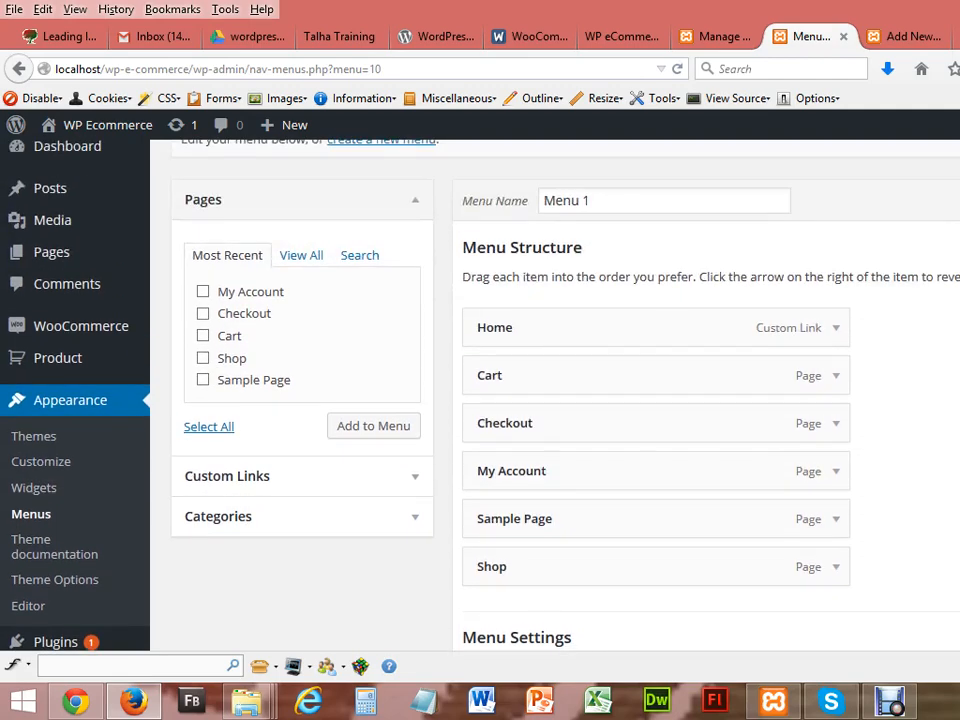
{"action": "key", "text": "F5"}
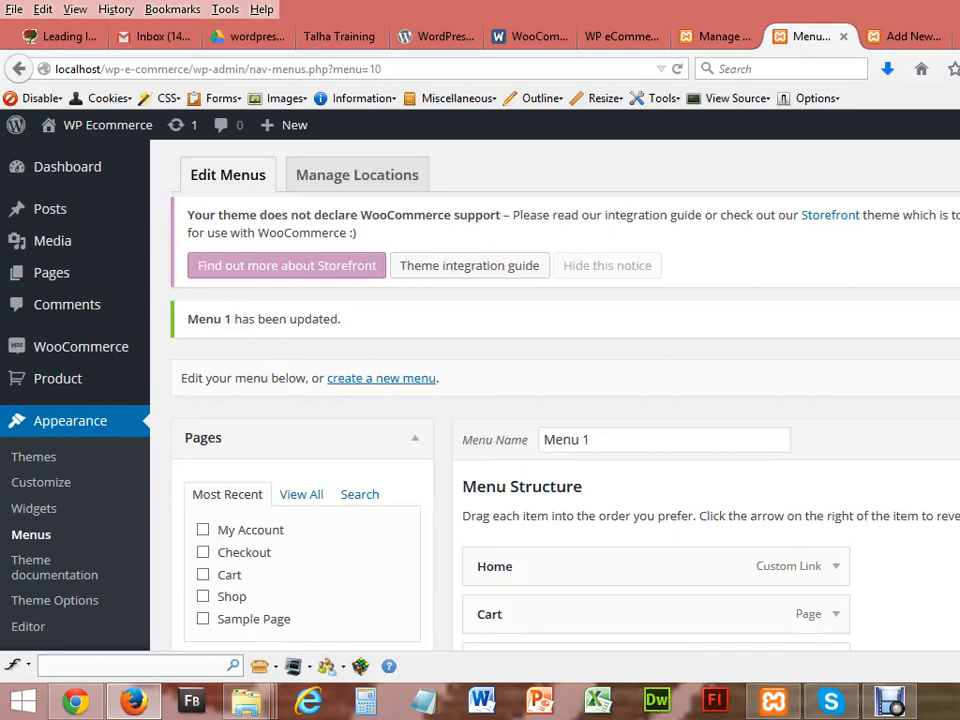
{"action": "scroll", "coordinate": [555, 395], "scroll_direction": "down", "scroll_amount": 4}
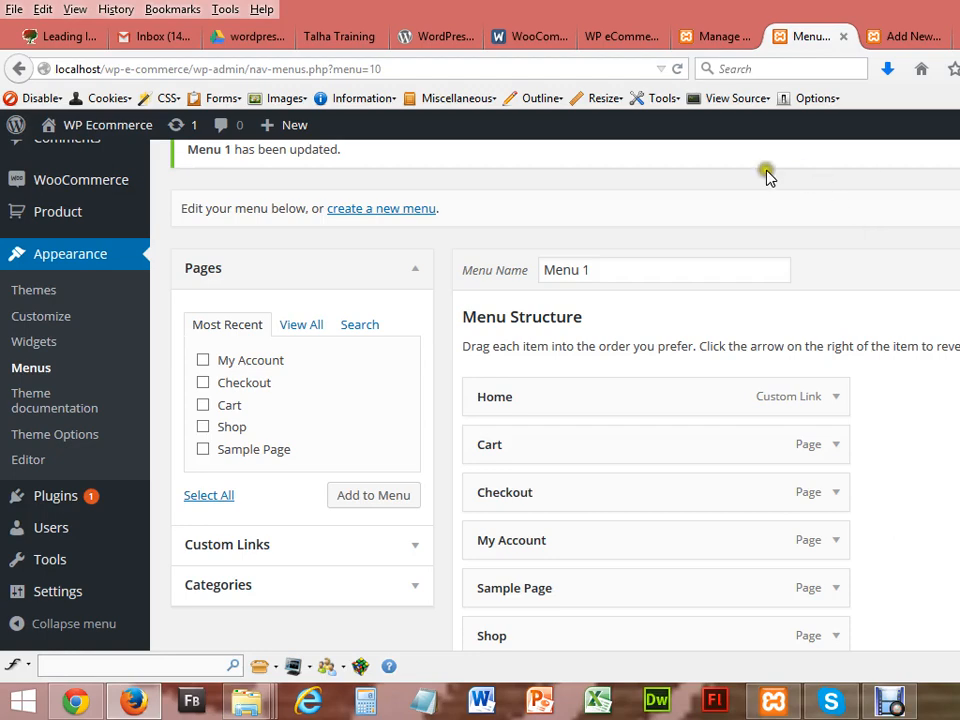
{"action": "left_click", "coordinate": [72, 705]}
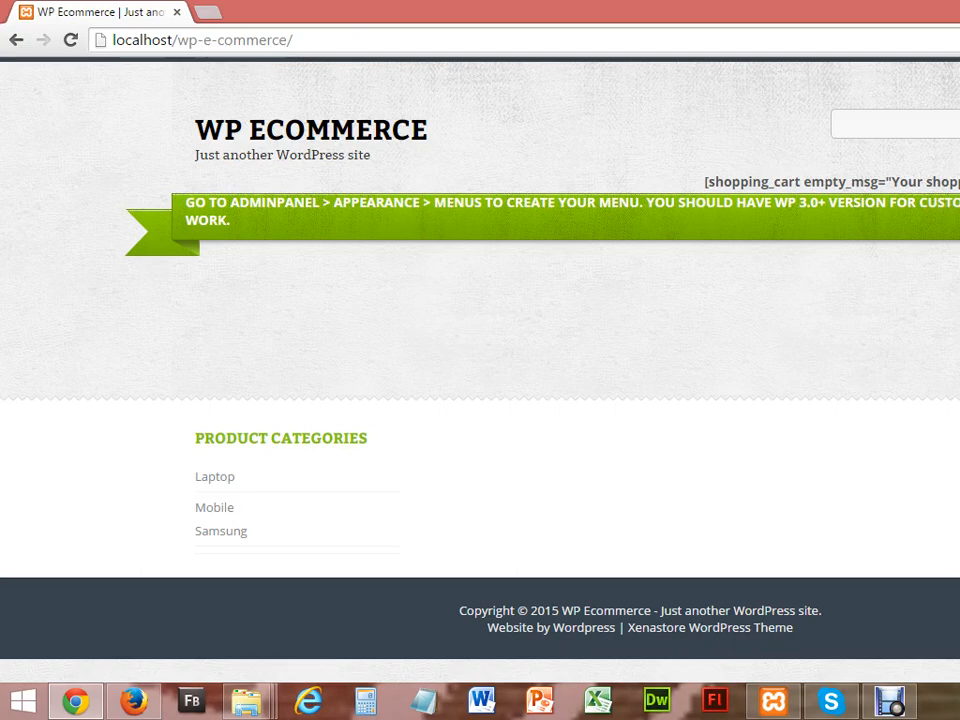
Step: Set Primary Navigation as Menu 1's theme location, then bring the storefront back up
{"action": "left_click", "coordinate": [69, 40]}
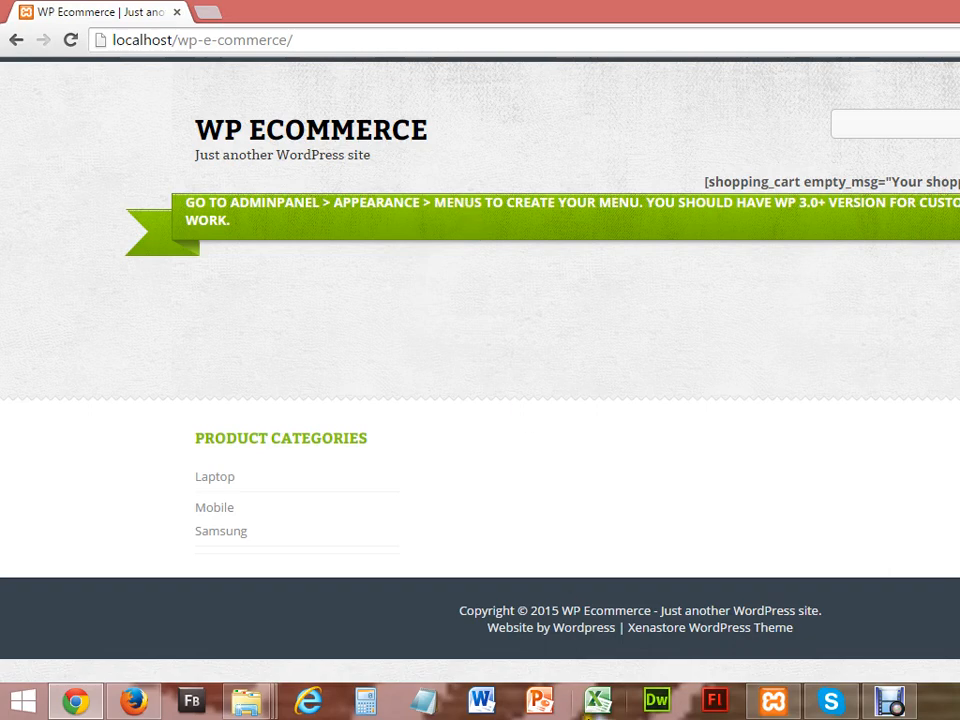
{"action": "left_click", "coordinate": [133, 701]}
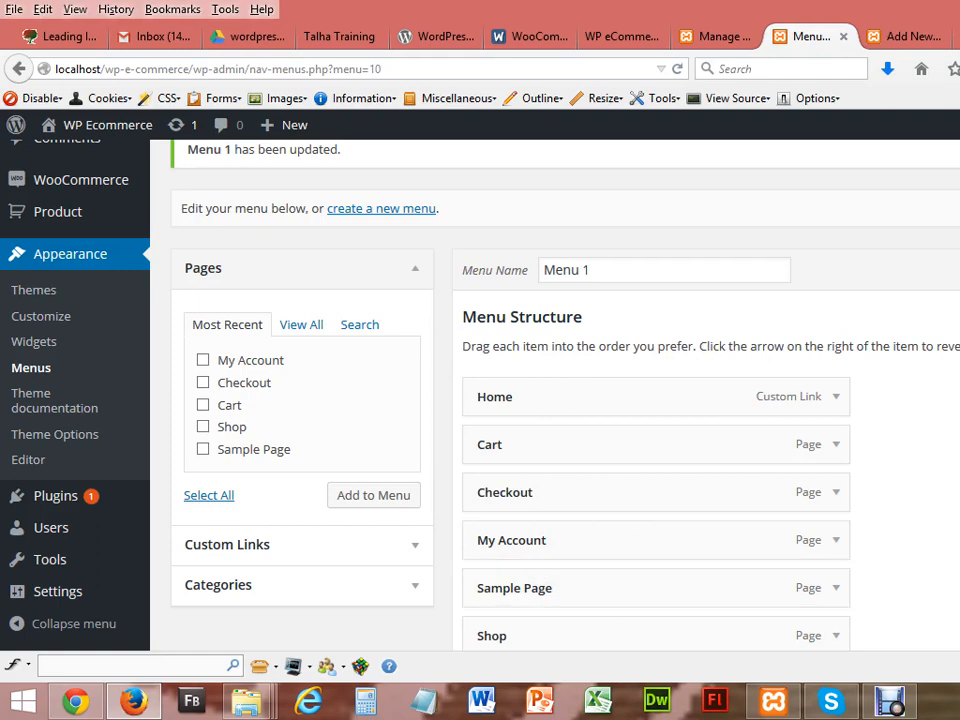
{"action": "scroll", "coordinate": [540, 571], "scroll_direction": "down", "scroll_amount": 3}
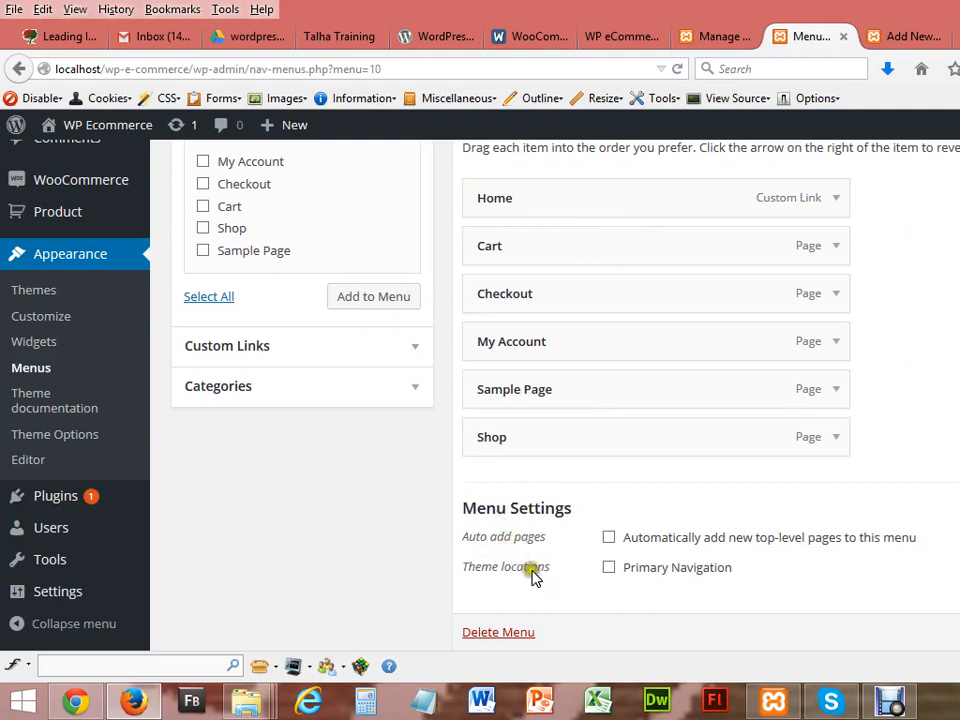
{"action": "left_click", "coordinate": [613, 570]}
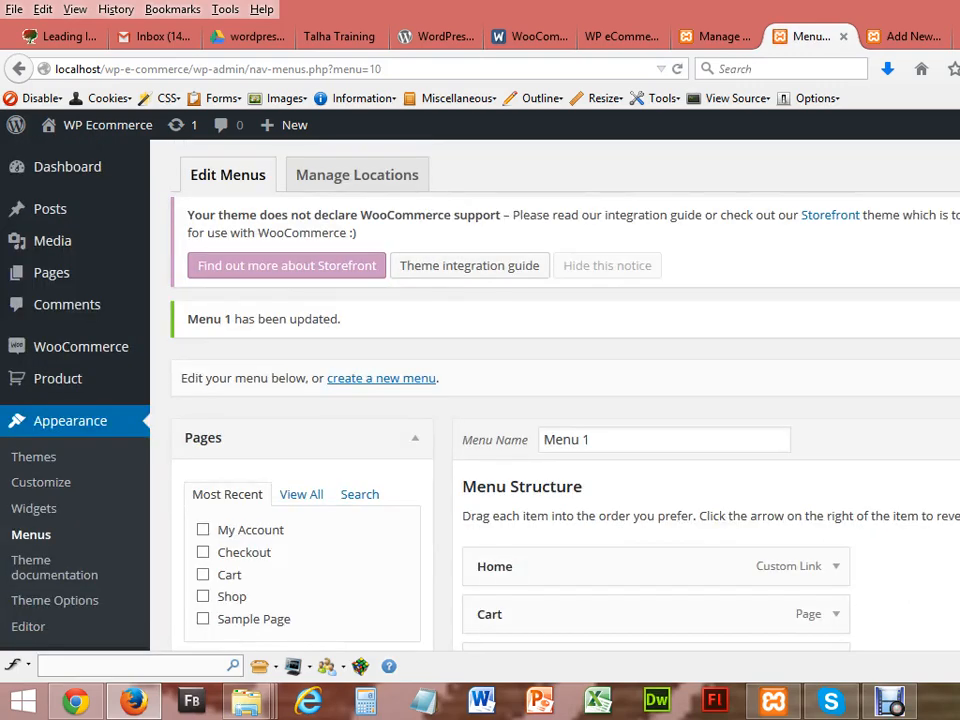
{"action": "left_click", "coordinate": [75, 700]}
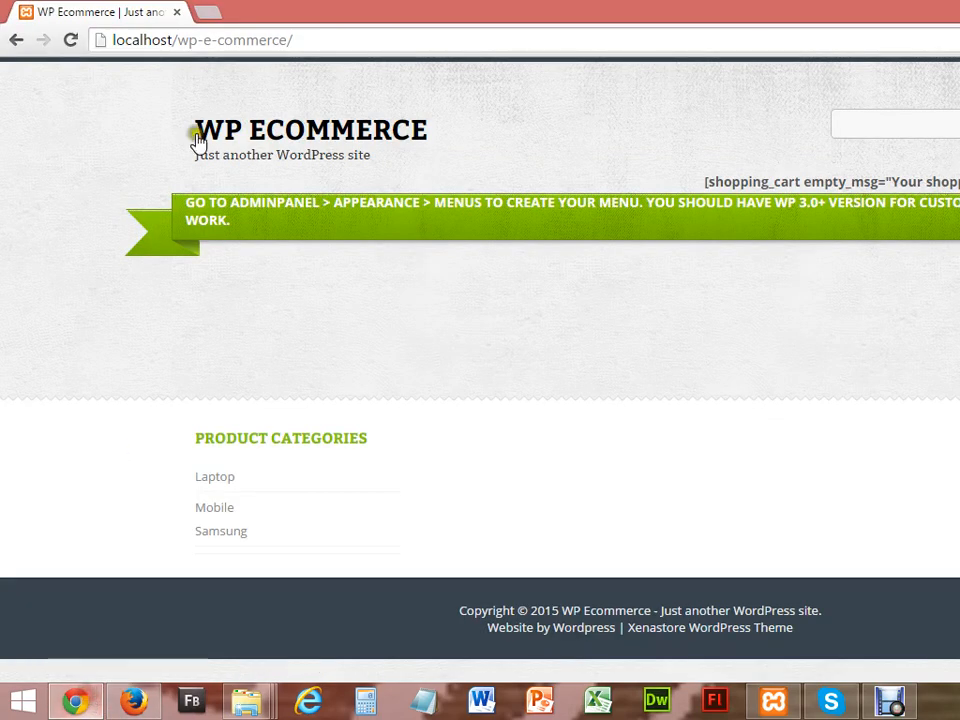
Step: Reload the storefront to show Menu 1's nav bar, open its Shop page, then return to Menus
{"action": "left_click", "coordinate": [71, 40]}
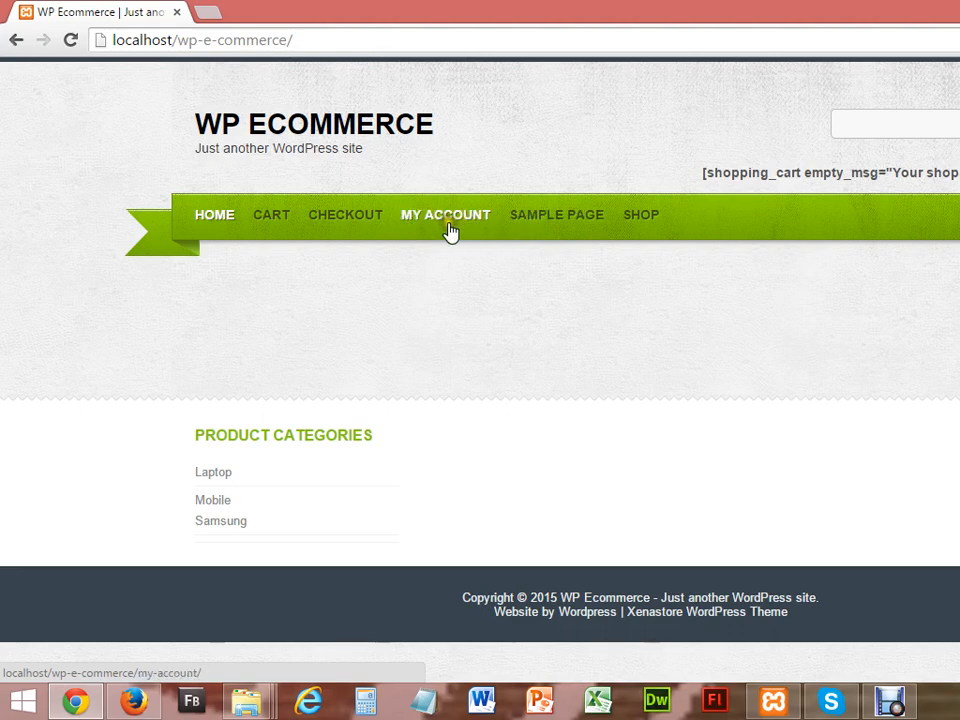
{"action": "left_click", "coordinate": [643, 218]}
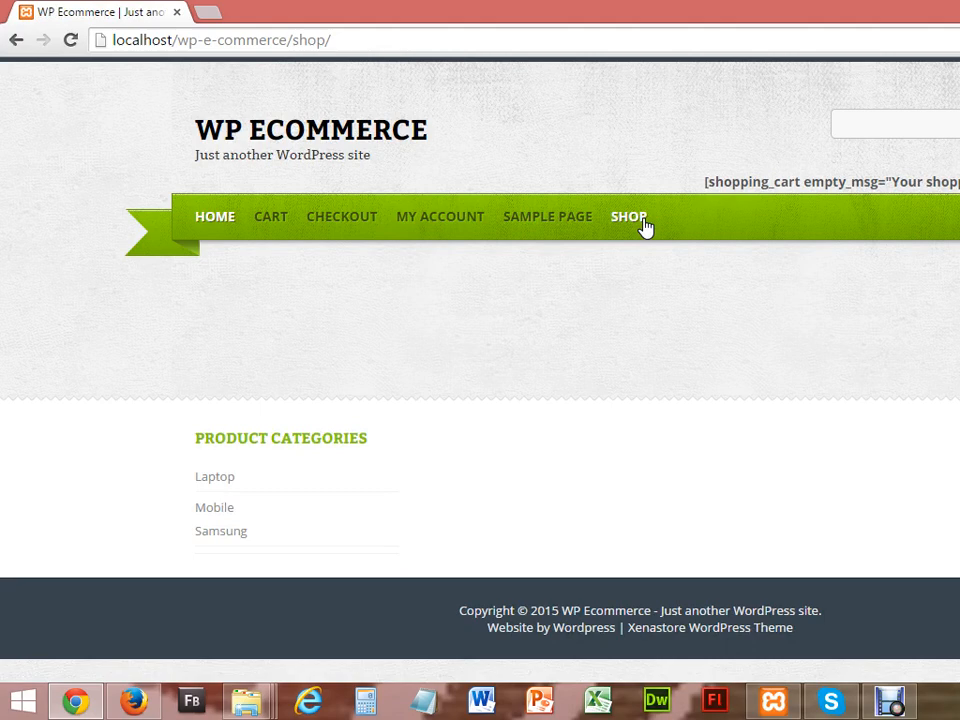
{"action": "left_click", "coordinate": [133, 701]}
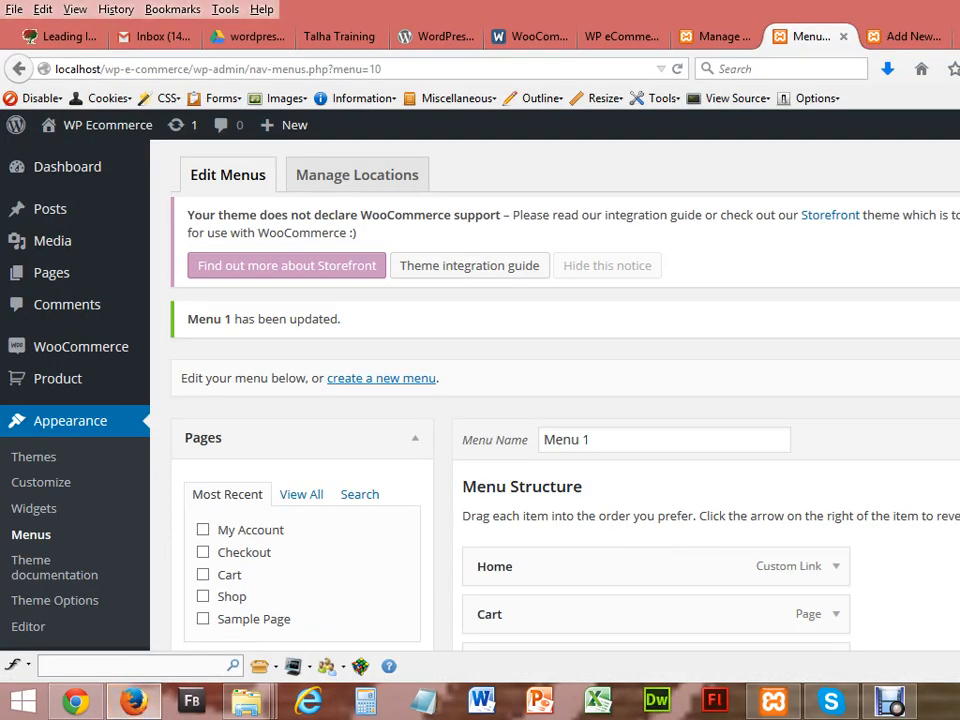
{"action": "scroll", "coordinate": [600, 400], "scroll_direction": "down", "scroll_amount": 5}
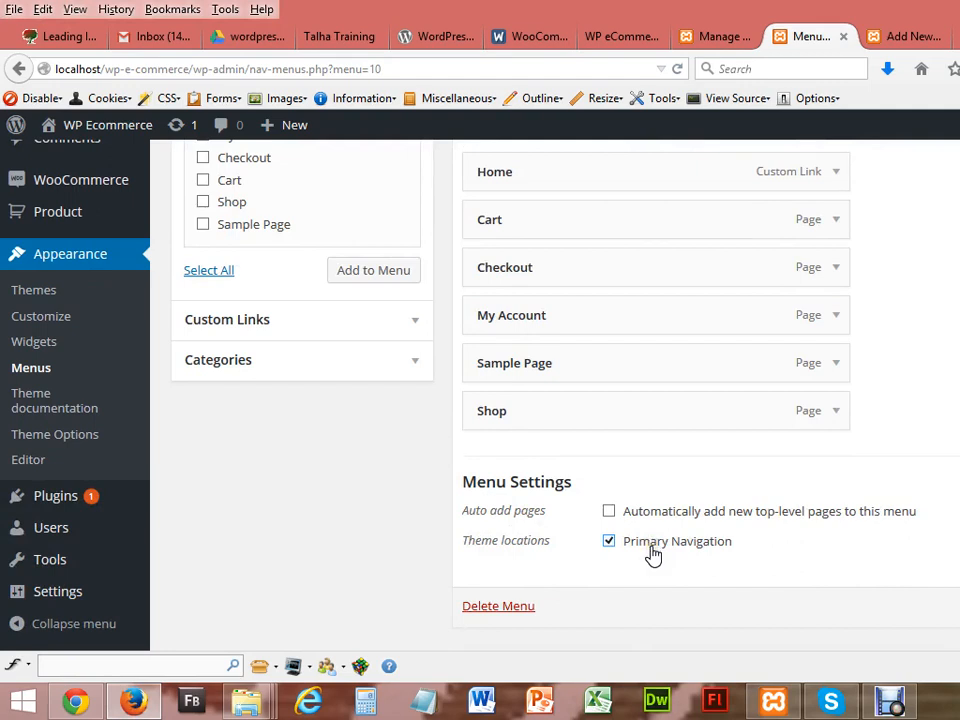
{"action": "left_click", "coordinate": [83, 708]}
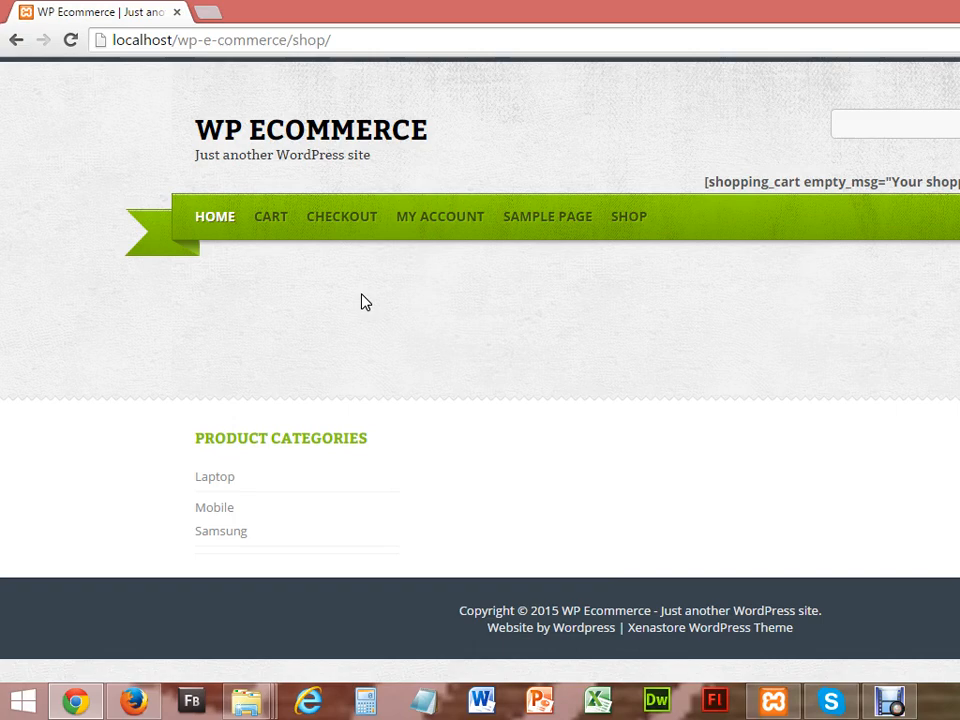
Step: Reload the menu editor to confirm Primary Navigation is checked, then view the WooThemes theme-compatibility docs
{"action": "left_click", "coordinate": [133, 701]}
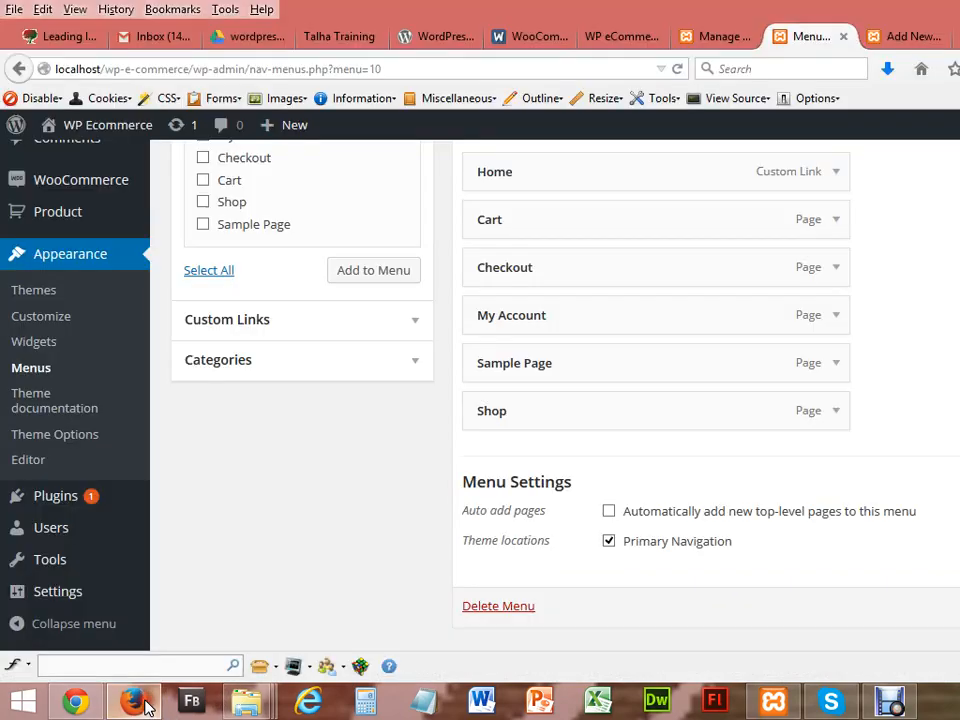
{"action": "left_click", "coordinate": [40, 372]}
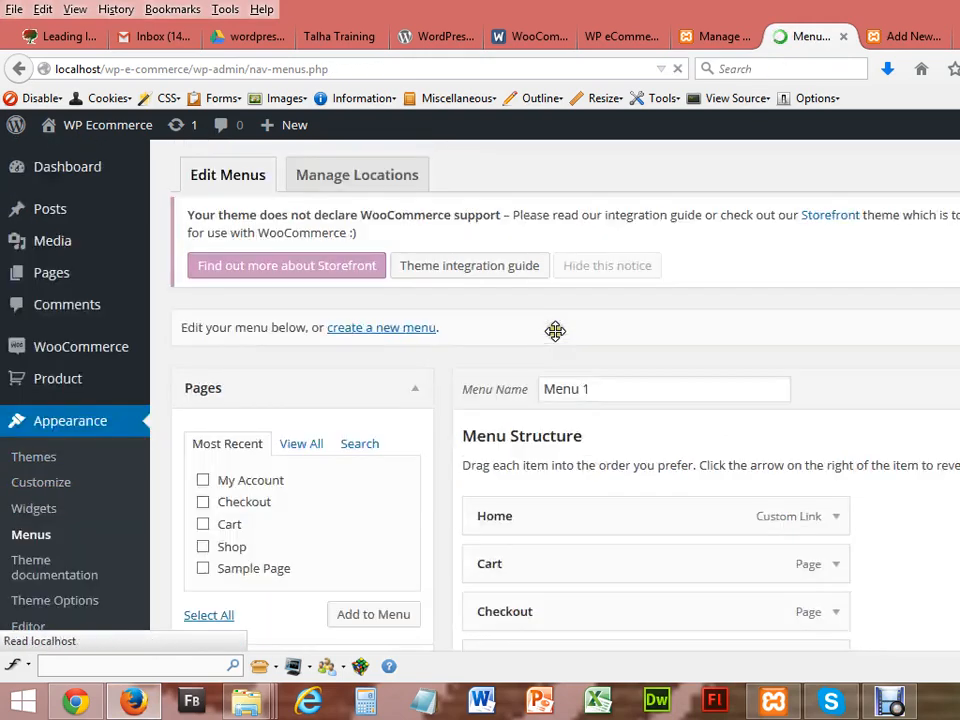
{"action": "scroll", "coordinate": [708, 365], "scroll_direction": "down", "scroll_amount": 5}
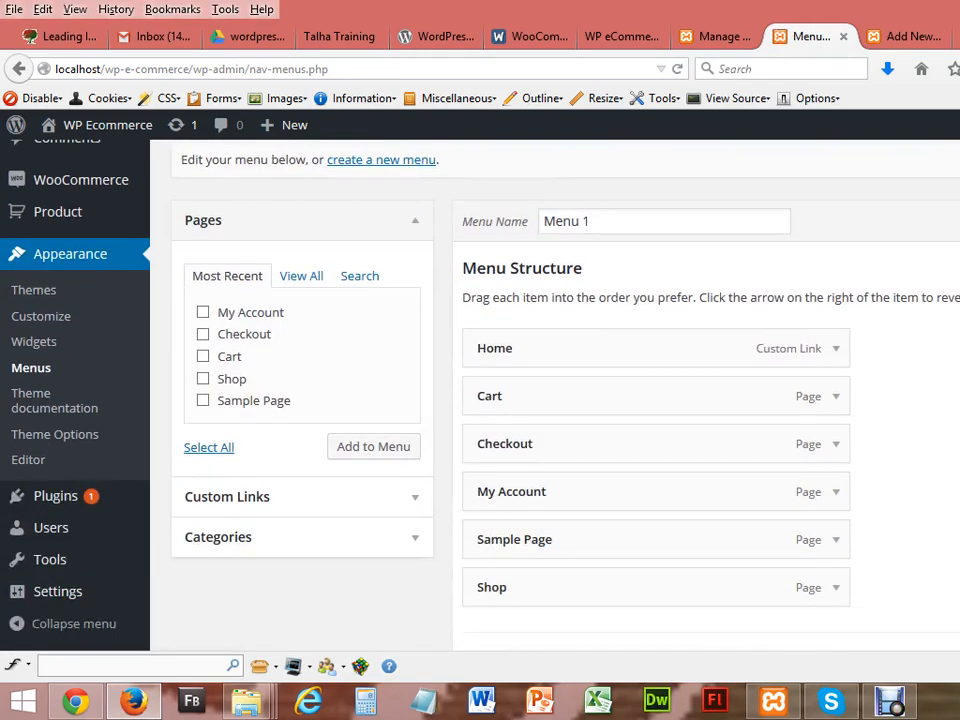
{"action": "scroll", "coordinate": [655, 400], "scroll_direction": "down", "scroll_amount": 1}
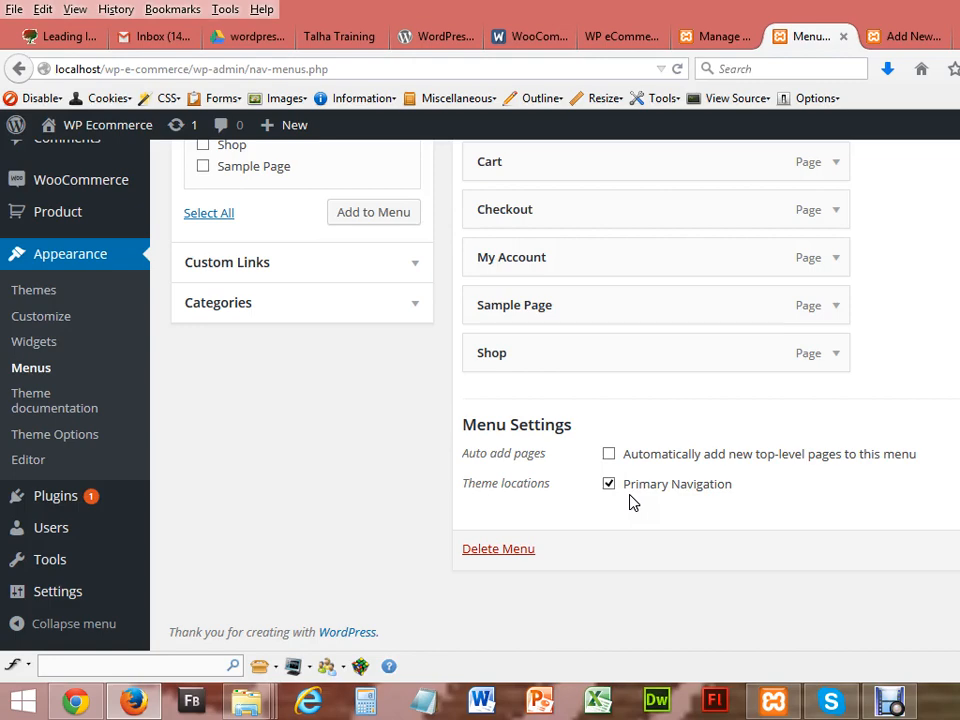
{"action": "scroll", "coordinate": [630, 502], "scroll_direction": "up", "scroll_amount": 4}
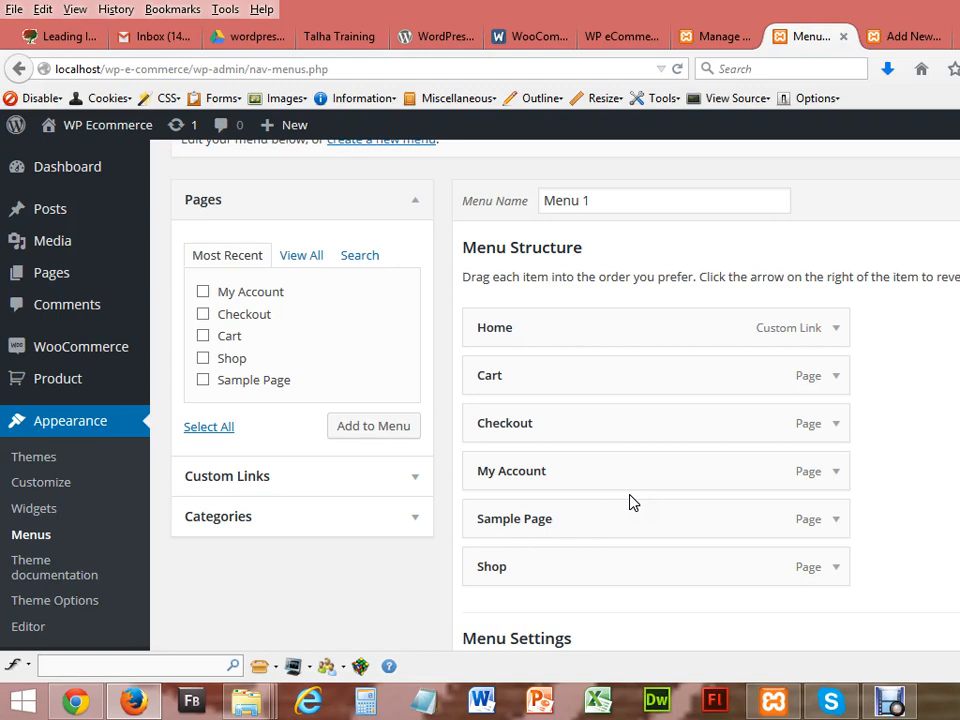
{"action": "scroll", "coordinate": [631, 501], "scroll_direction": "down", "scroll_amount": 4}
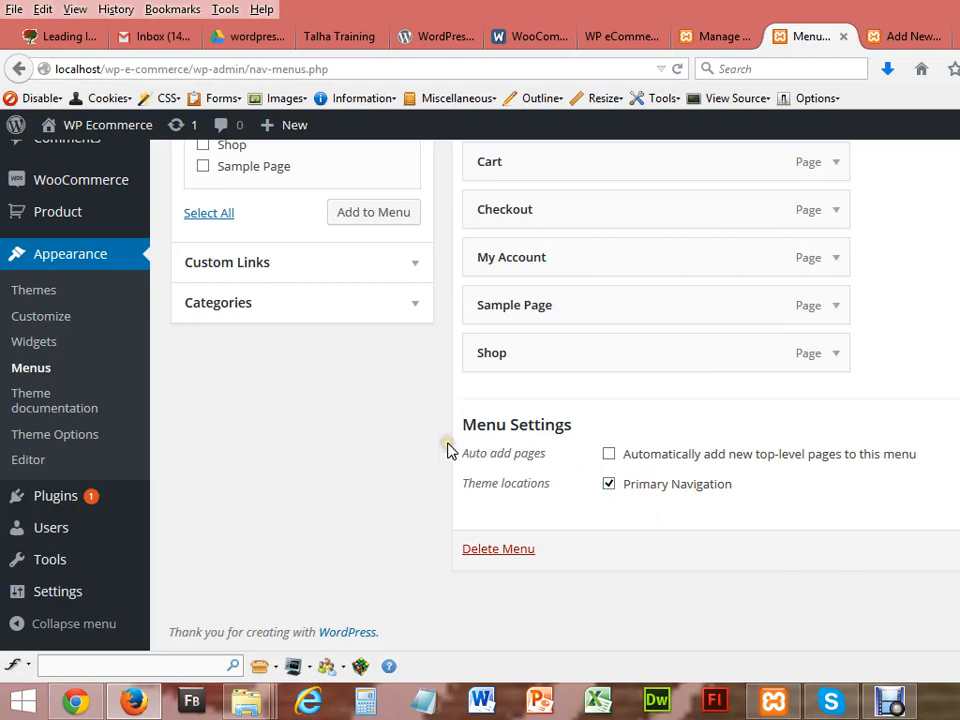
{"action": "left_click", "coordinate": [903, 37]}
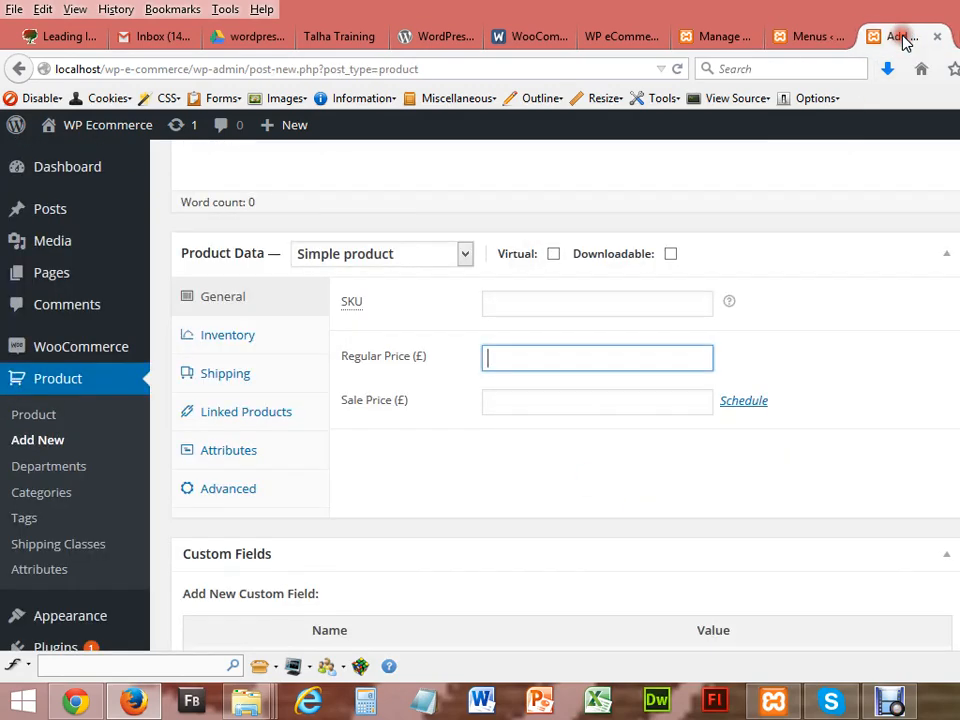
{"action": "left_click", "coordinate": [958, 38]}
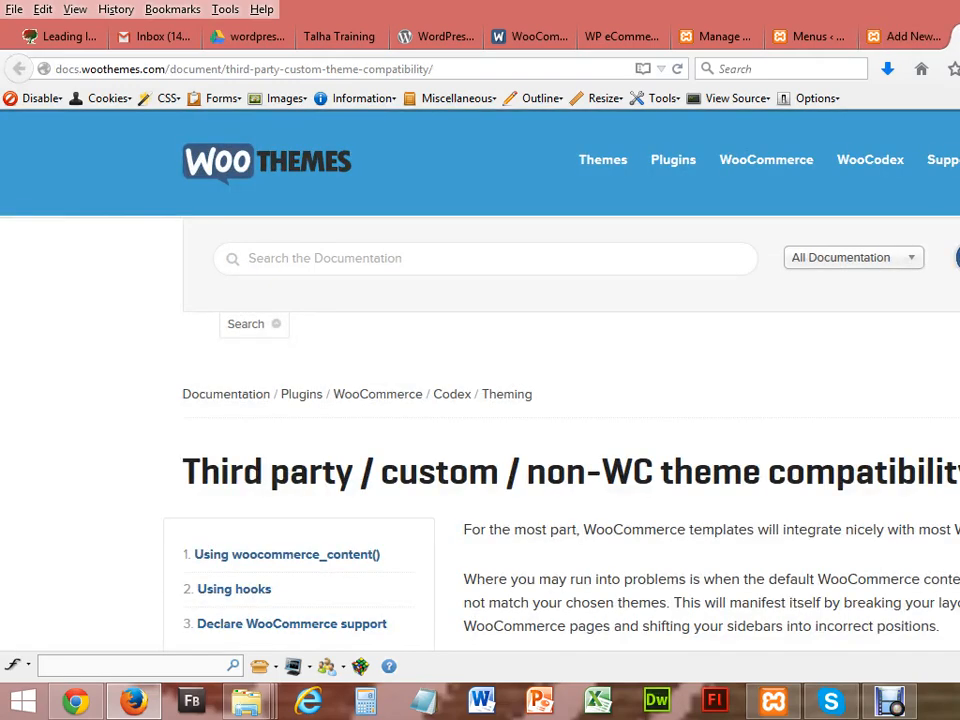
Step: Open the Widgets admin page in a new tab
{"action": "left_click", "coordinate": [683, 40]}
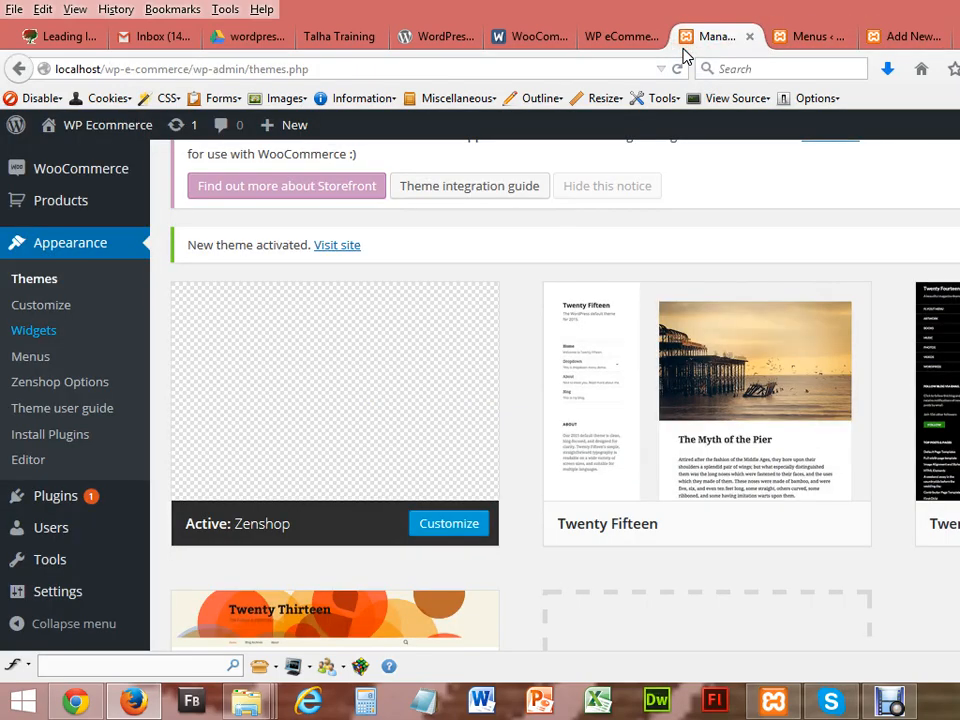
{"action": "left_click", "coordinate": [793, 37]}
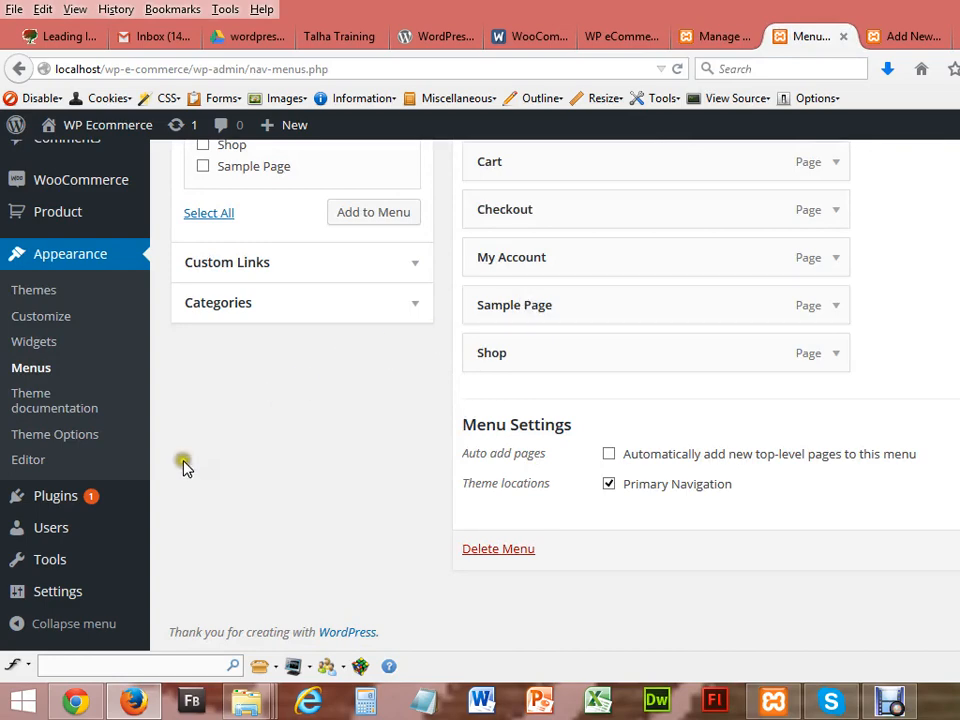
{"action": "right_click", "coordinate": [40, 344]}
{"action": "left_click", "coordinate": [88, 358]}
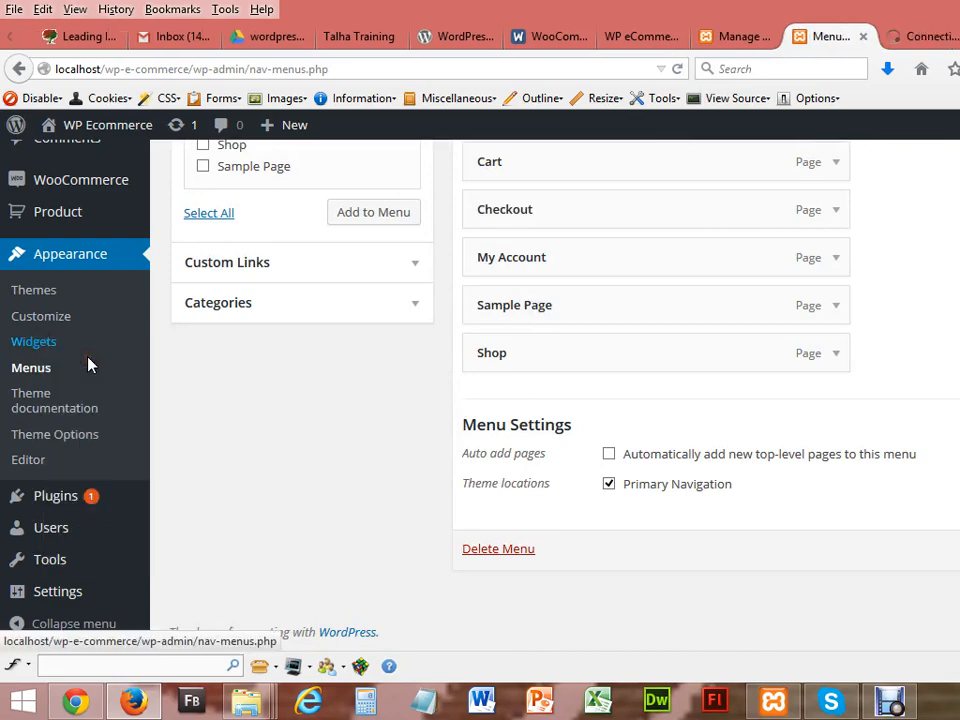
{"action": "left_click", "coordinate": [921, 40]}
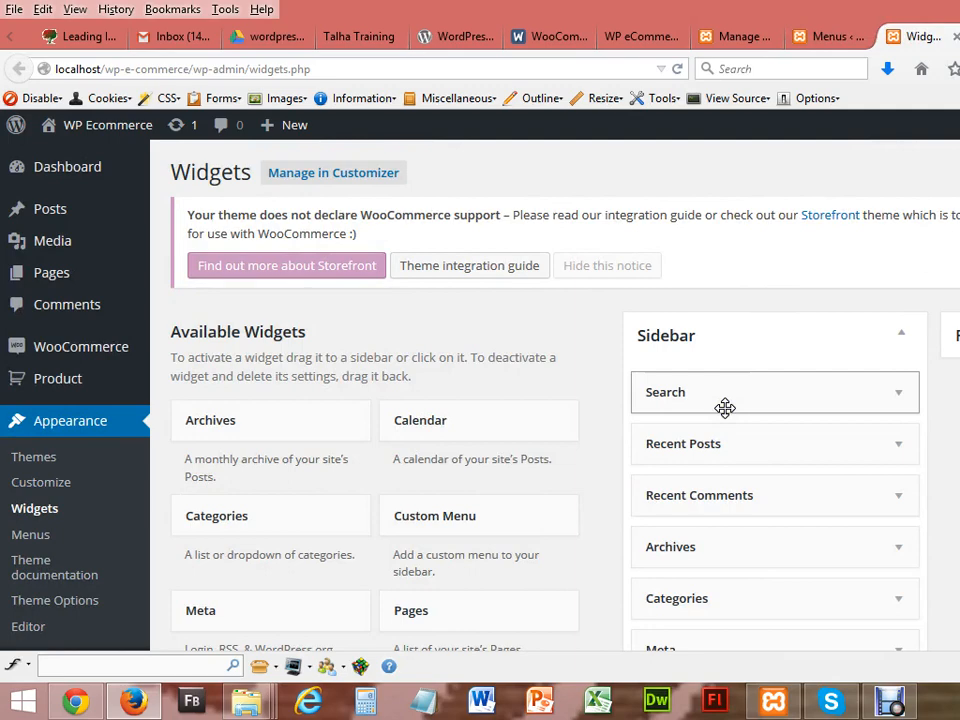
Step: Remove Recent Posts, Recent Comments, Categories, Archives and Meta from the Sidebar, leaving only Search
{"action": "left_click_drag", "start_coordinate": [731, 450], "coordinate": [860, 525]}
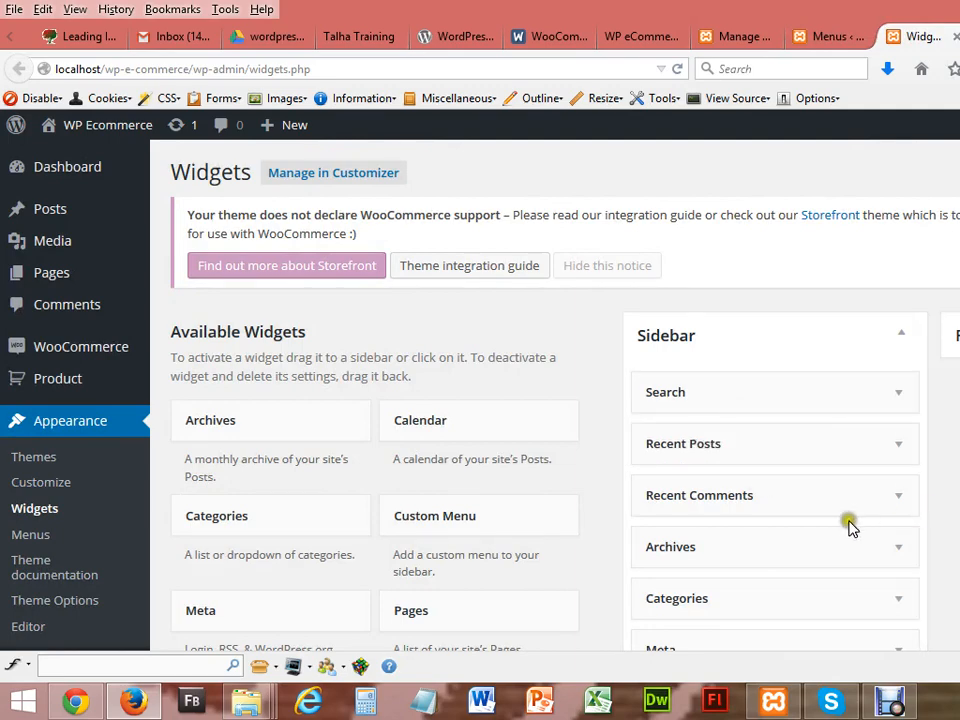
{"action": "left_click_drag", "start_coordinate": [831, 450], "coordinate": [623, 480]}
{"action": "left_click_drag", "start_coordinate": [671, 443], "coordinate": [330, 490]}
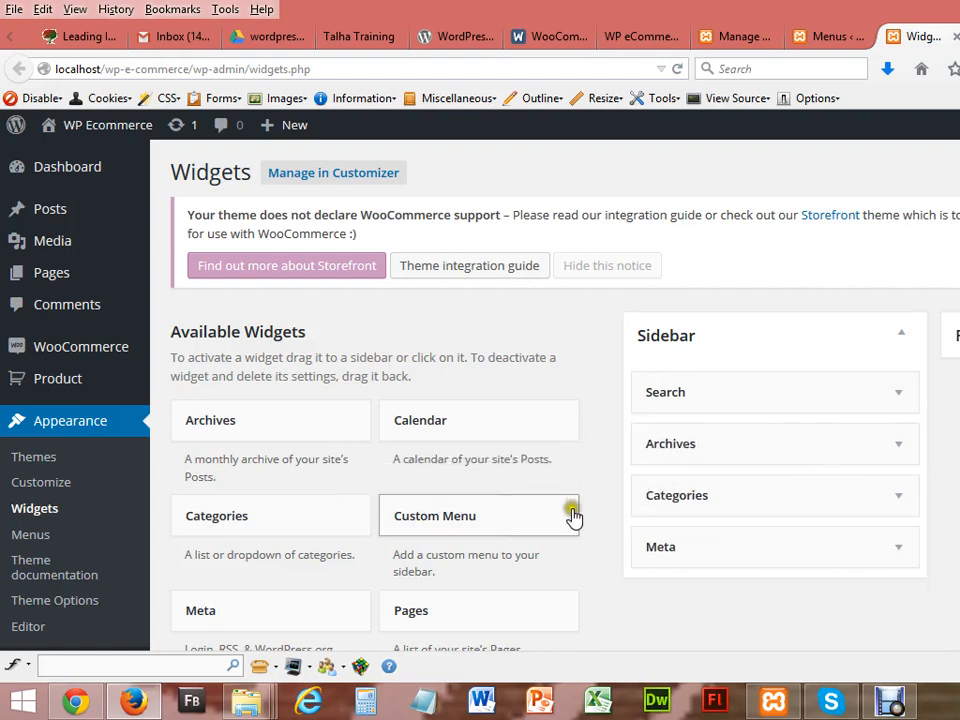
{"action": "left_click_drag", "start_coordinate": [654, 497], "coordinate": [360, 448]}
{"action": "left_click_drag", "start_coordinate": [648, 444], "coordinate": [302, 471]}
{"action": "left_click_drag", "start_coordinate": [660, 456], "coordinate": [326, 469]}
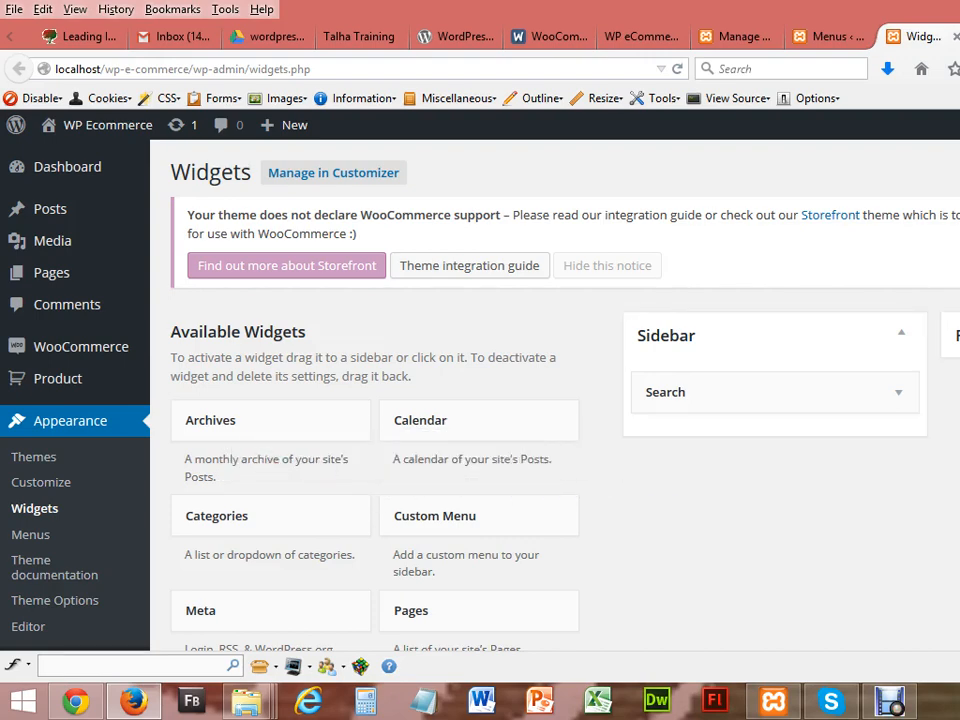
{"action": "scroll", "coordinate": [480, 400], "scroll_direction": "down", "scroll_amount": 5}
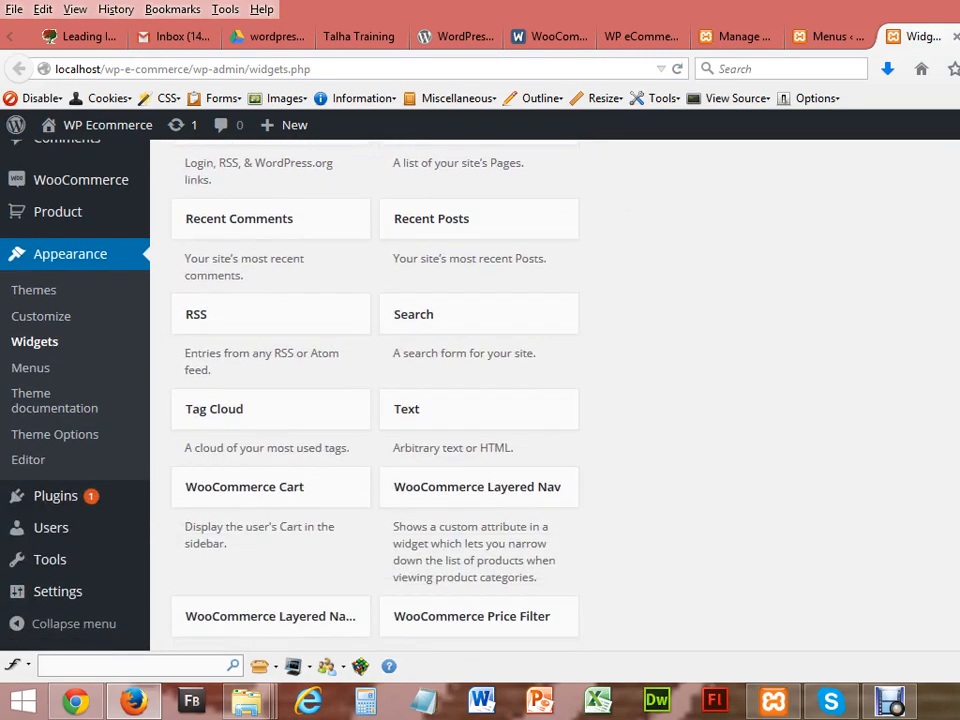
{"action": "scroll", "coordinate": [480, 400], "scroll_direction": "down", "scroll_amount": 3}
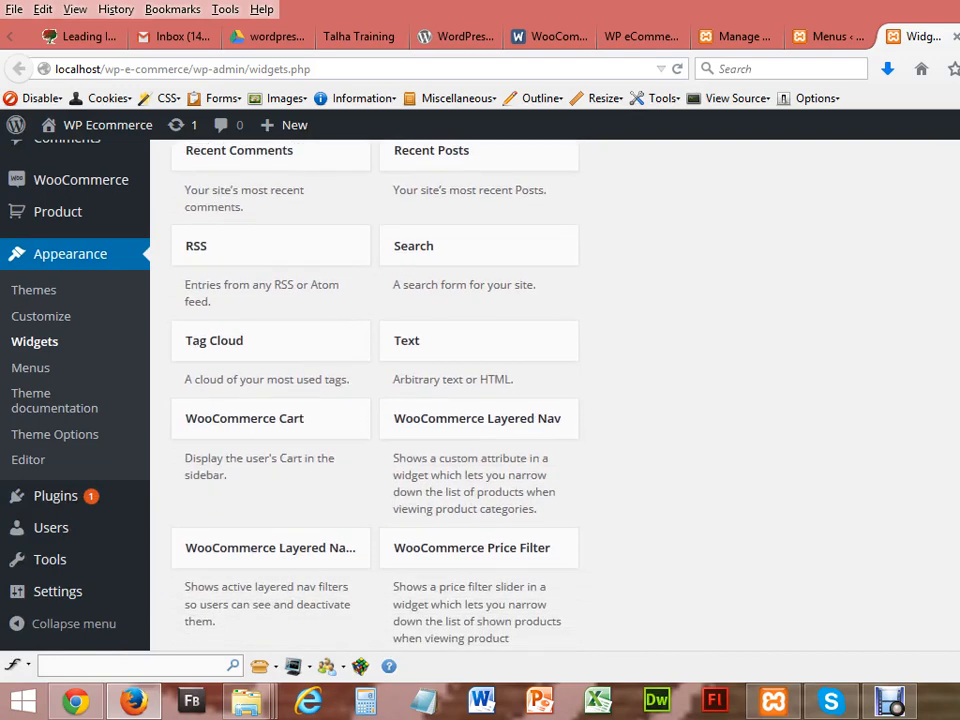
{"action": "scroll", "coordinate": [375, 400], "scroll_direction": "down", "scroll_amount": 4}
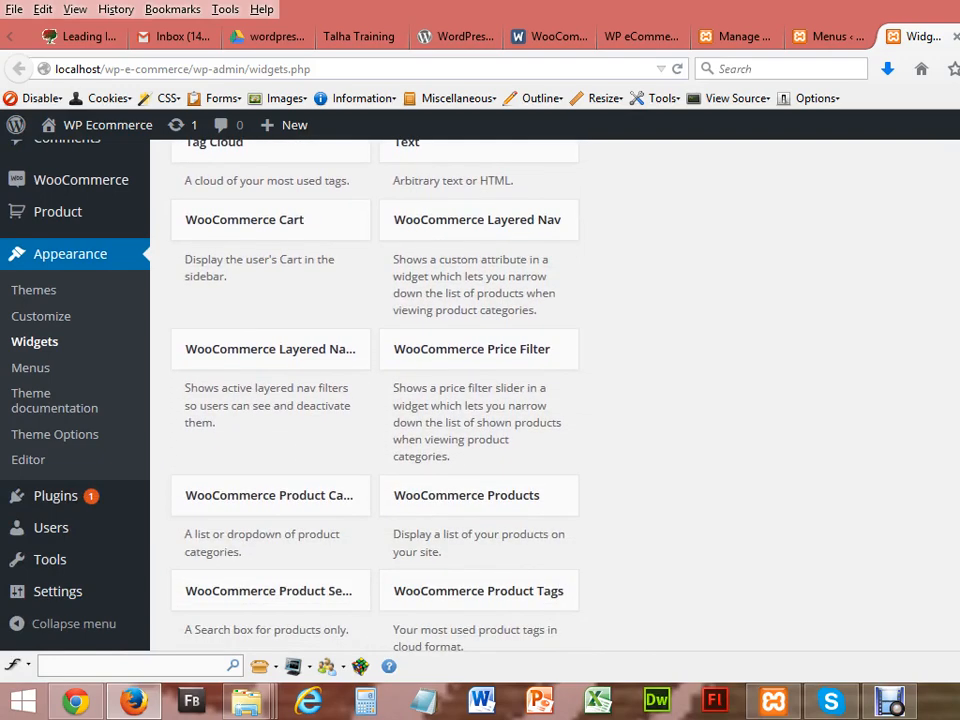
Step: Add a WooCommerce Products widget titled Products (5 products, Date DESC) to the Sidebar and save it
{"action": "left_click_drag", "start_coordinate": [505, 490], "coordinate": [777, 449]}
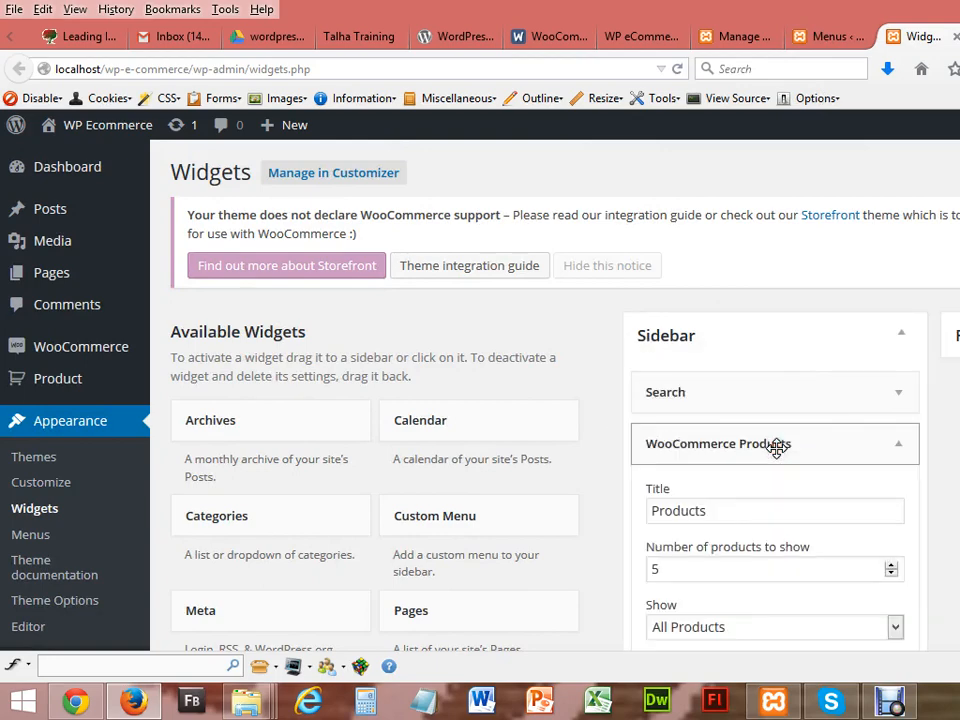
{"action": "scroll", "coordinate": [480, 400], "scroll_direction": "down", "scroll_amount": 3}
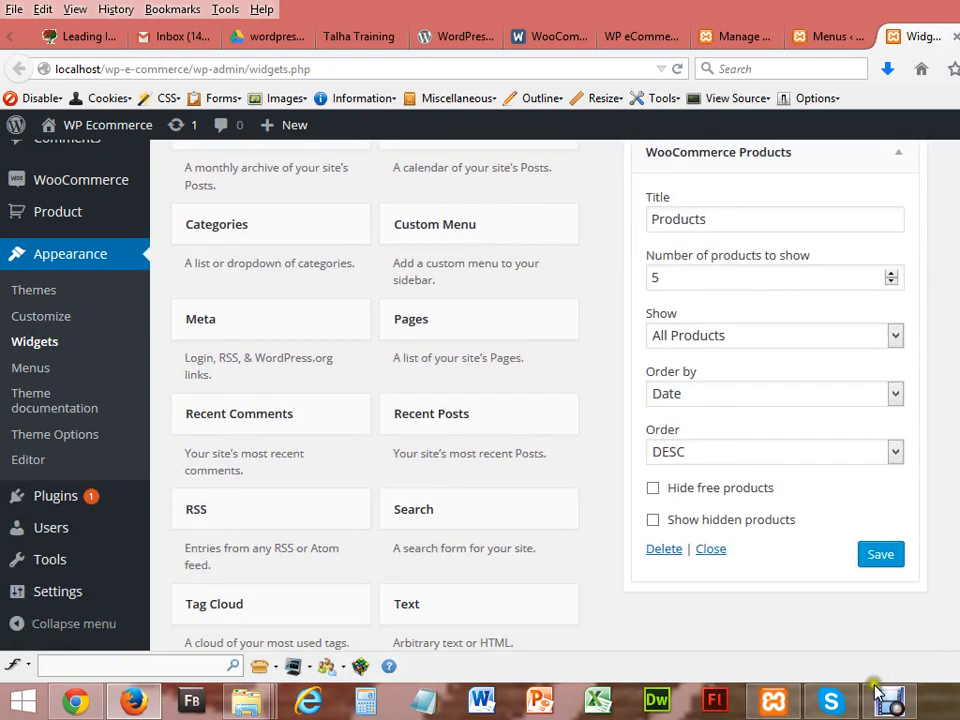
{"action": "left_click", "coordinate": [880, 558]}
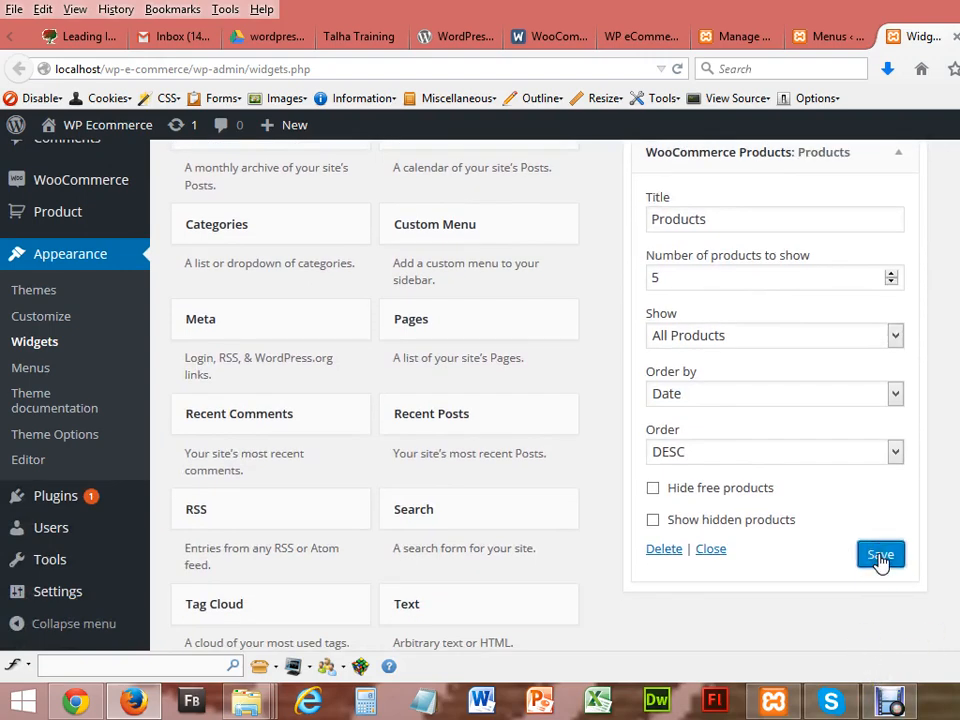
{"action": "left_click", "coordinate": [75, 702]}
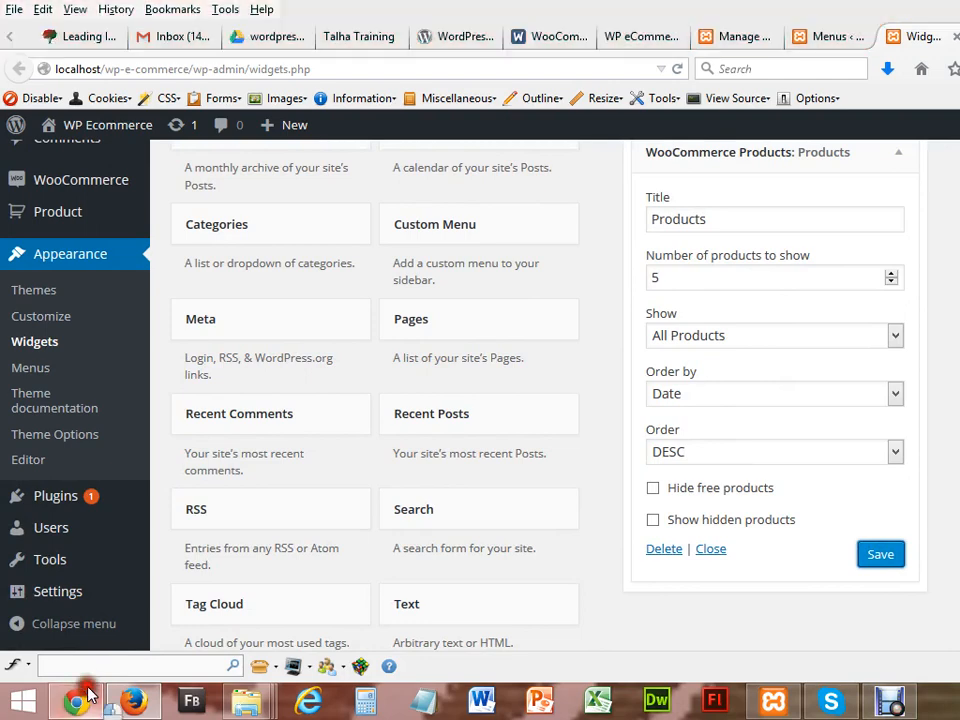
Step: Reload the shop page to check the new sidebar, then return to the Menus admin
{"action": "left_click", "coordinate": [70, 40]}
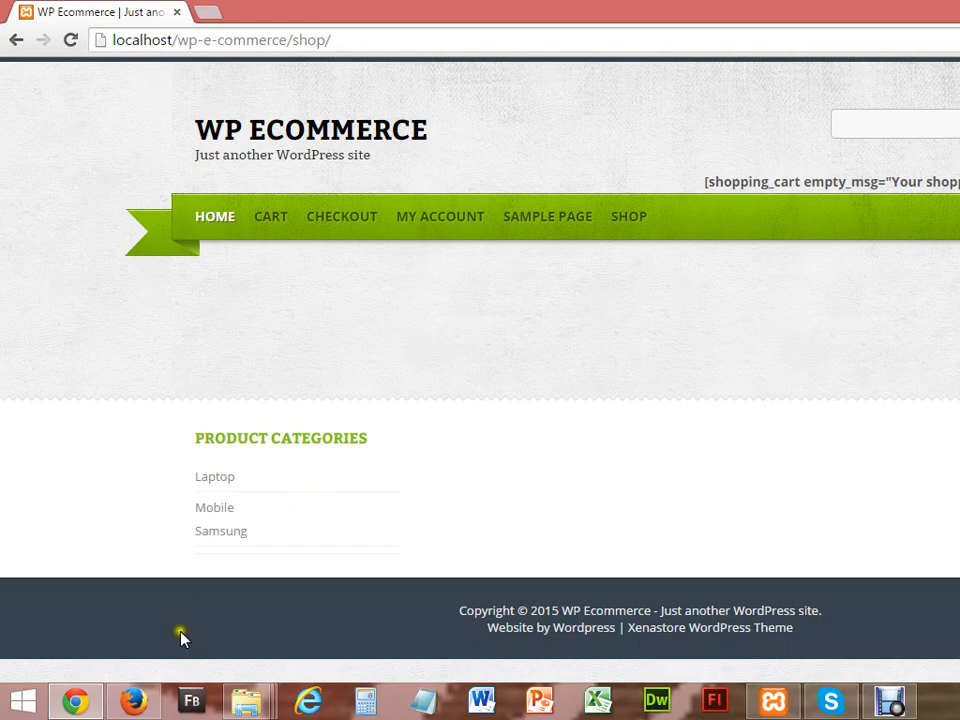
{"action": "left_click", "coordinate": [78, 702]}
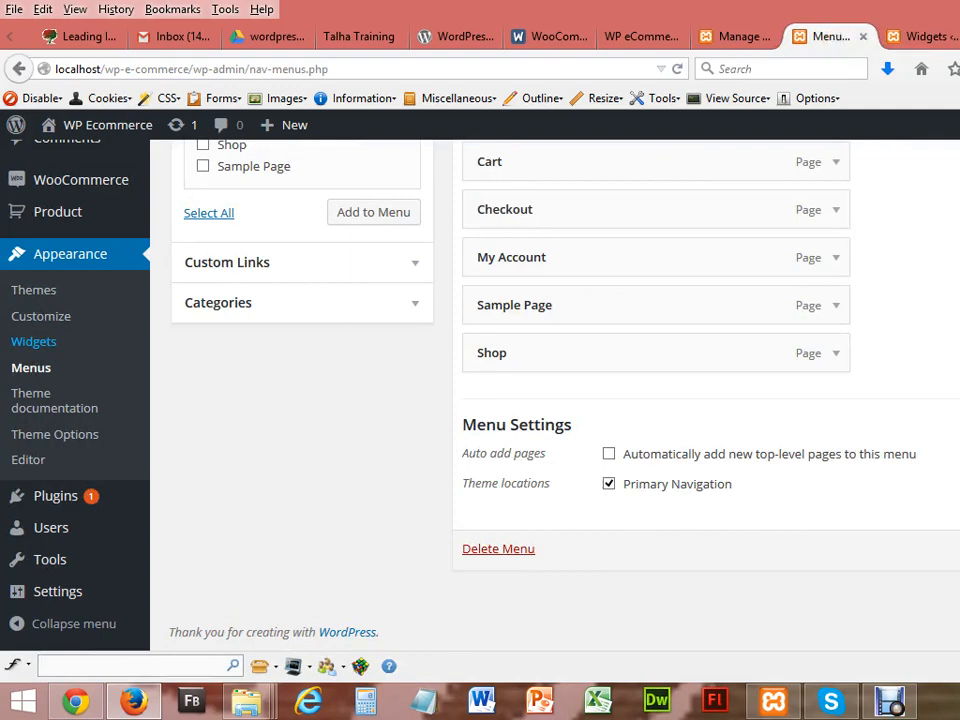
Step: Start a blank new product through Products > Add Product in the admin sidebar
{"action": "left_click", "coordinate": [748, 36]}
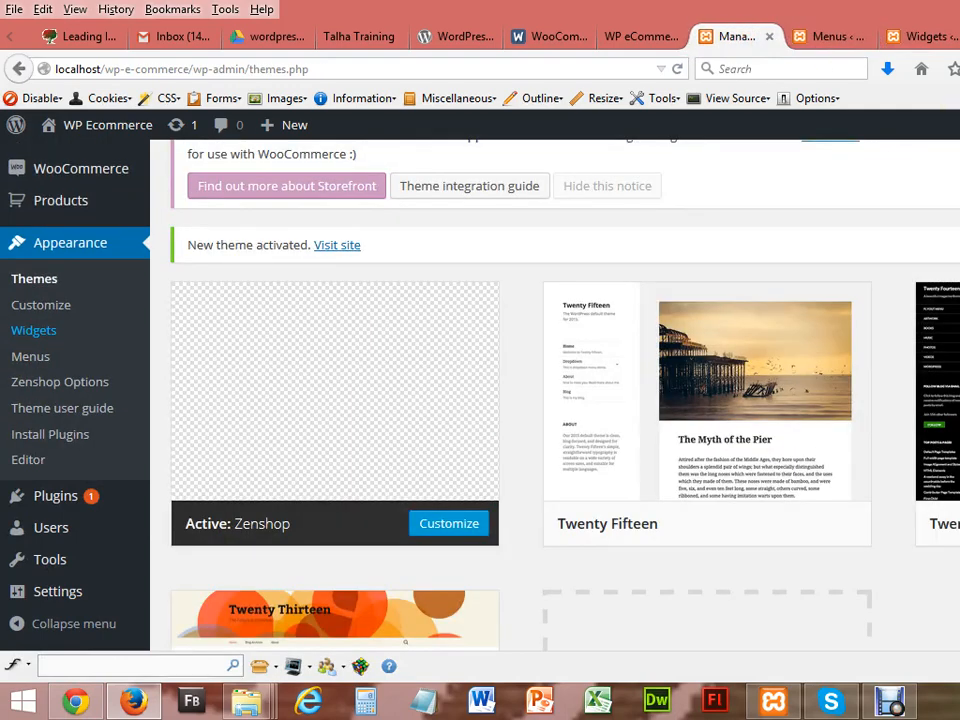
{"action": "mouse_move", "coordinate": [68, 210]}
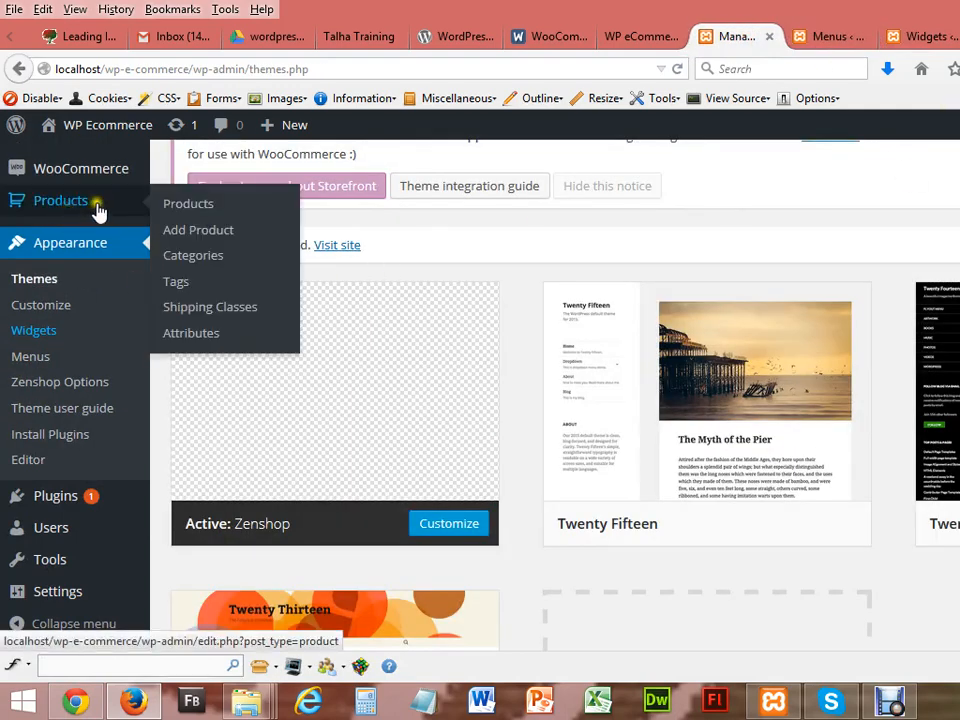
{"action": "left_click", "coordinate": [197, 232]}
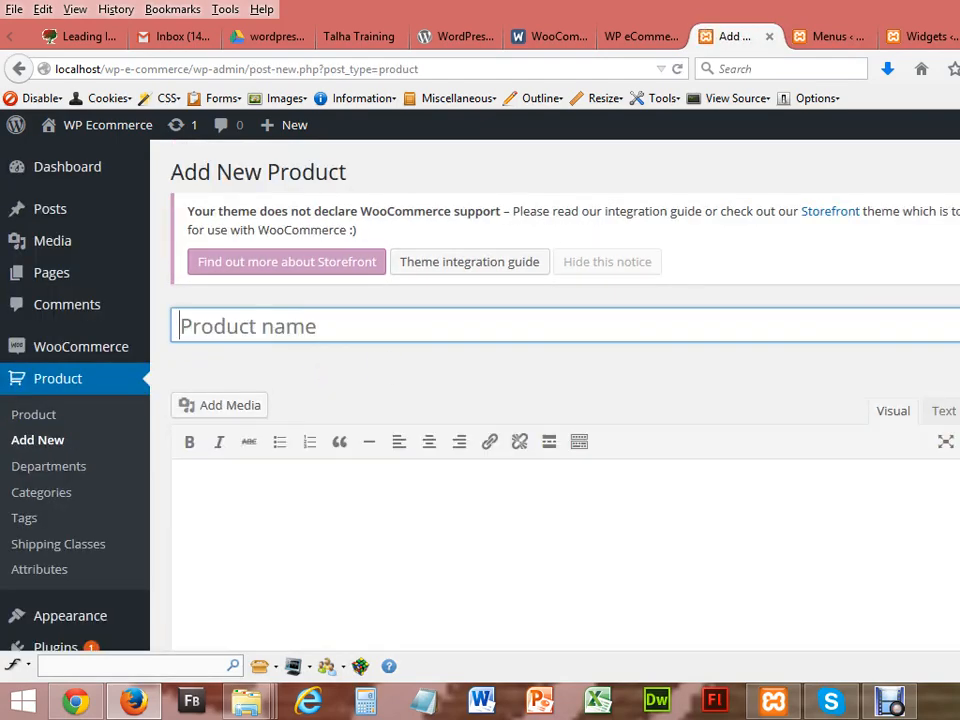
{"action": "scroll", "coordinate": [560, 450], "scroll_direction": "down", "scroll_amount": 7}
{"action": "scroll", "coordinate": [560, 450], "scroll_direction": "up", "scroll_amount": 2}
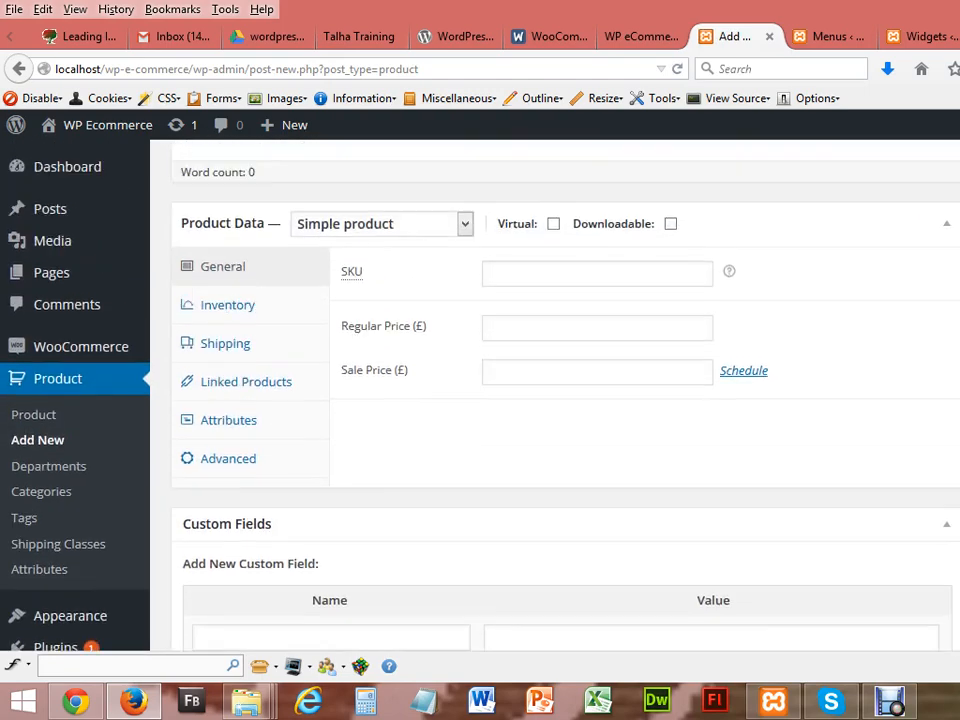
{"action": "scroll", "coordinate": [560, 400], "scroll_direction": "up", "scroll_amount": 6}
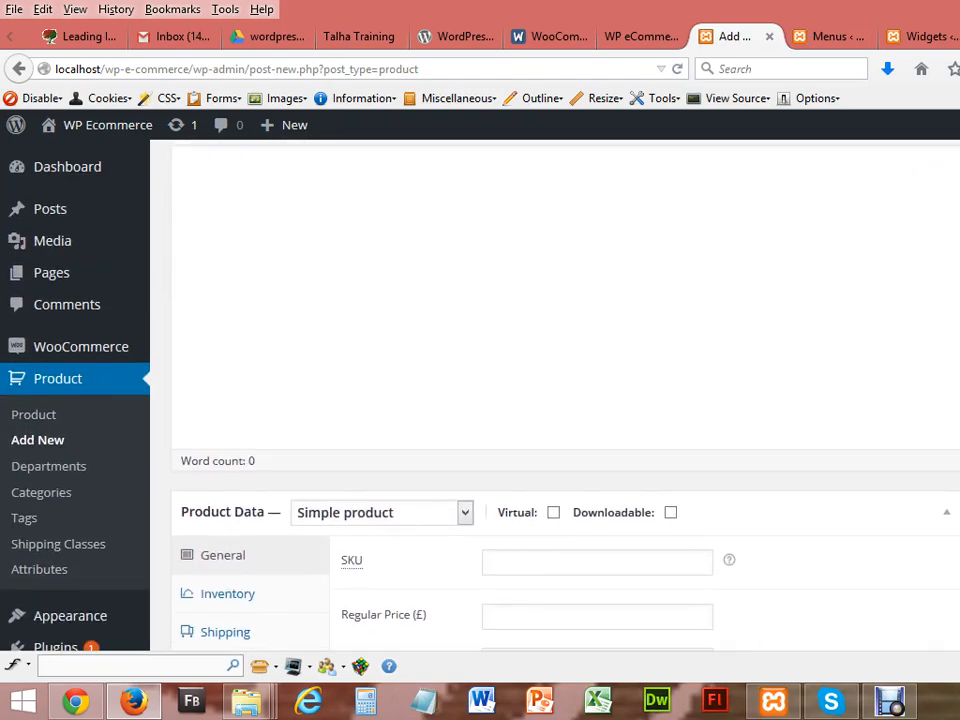
{"action": "scroll", "coordinate": [560, 400], "scroll_direction": "up", "scroll_amount": 2}
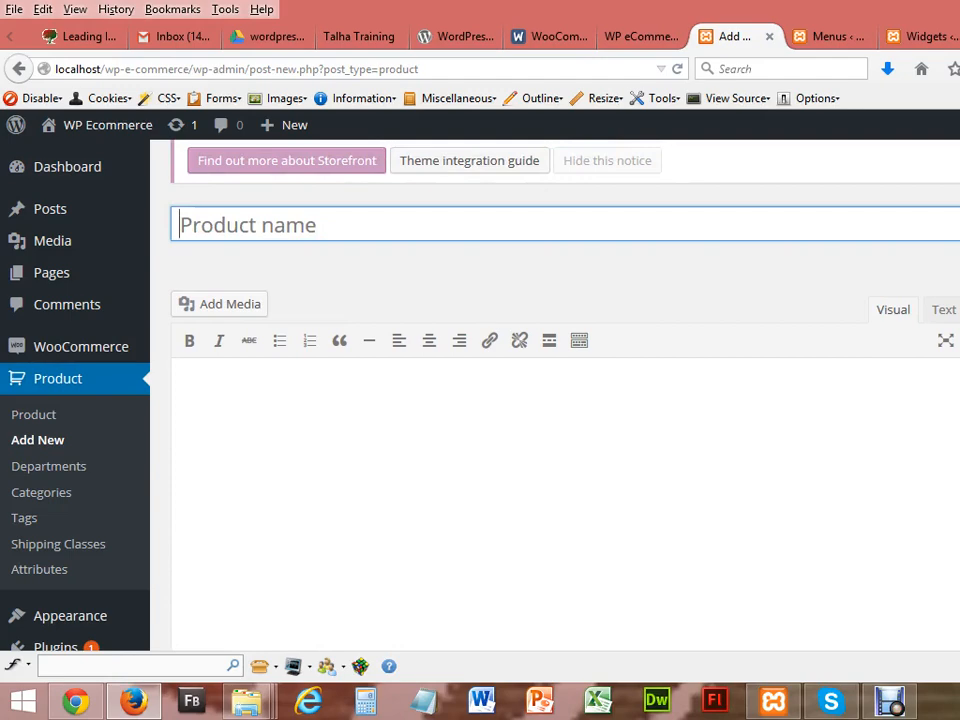
{"action": "left_click", "coordinate": [895, 703]}
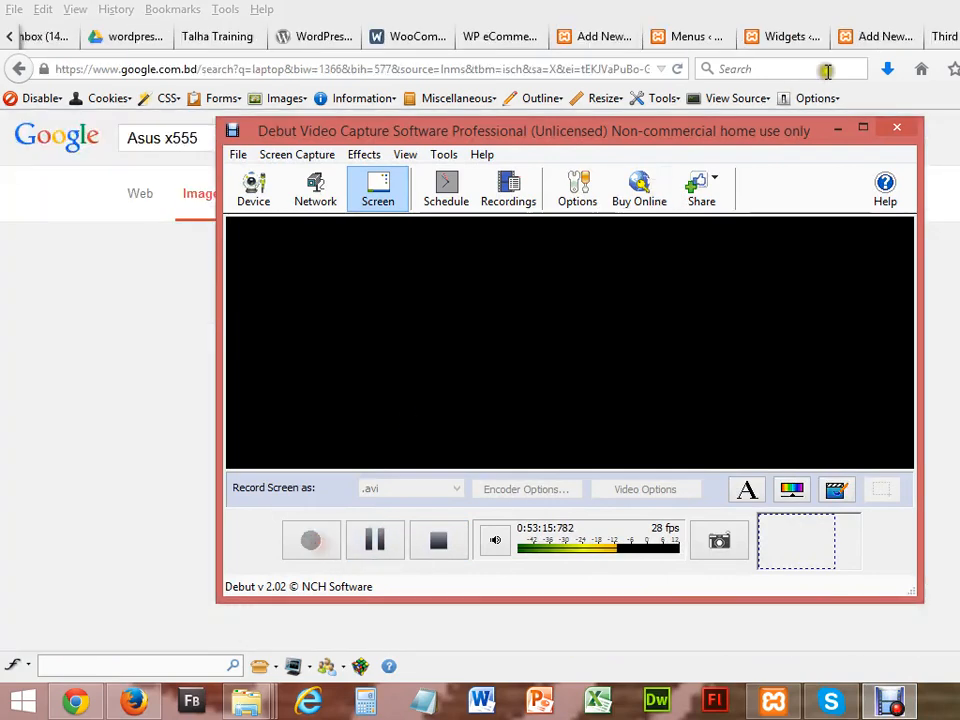
Step: Refine the Google Images search to 'Asus x555la' and narrow results to the X555LA model
{"action": "left_click", "coordinate": [840, 128]}
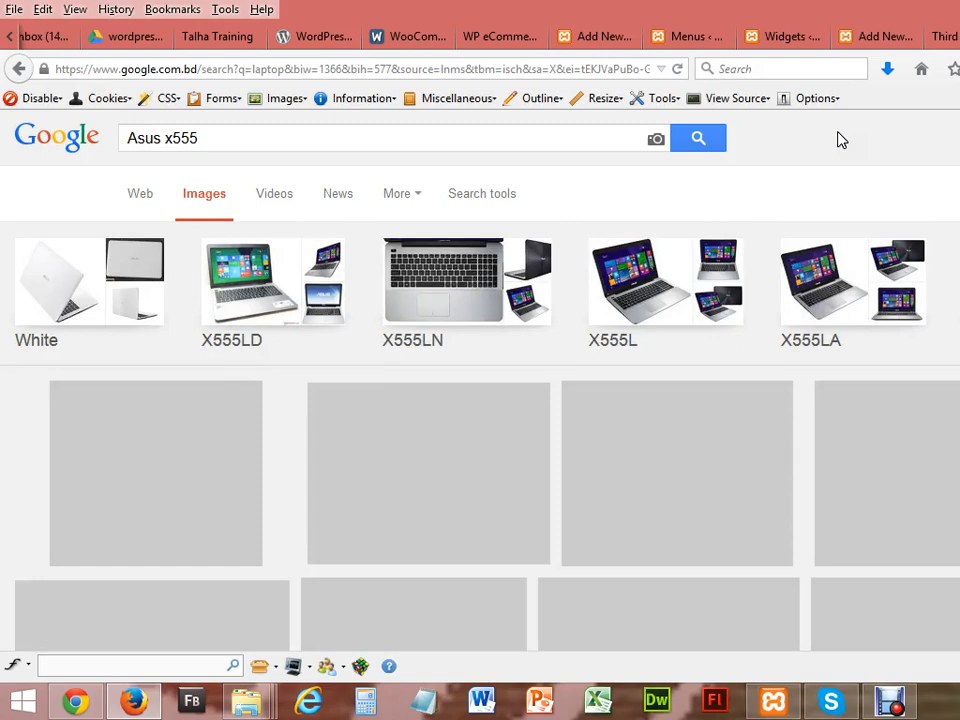
{"action": "left_click", "coordinate": [265, 147]}
{"action": "type", "text": "la"}
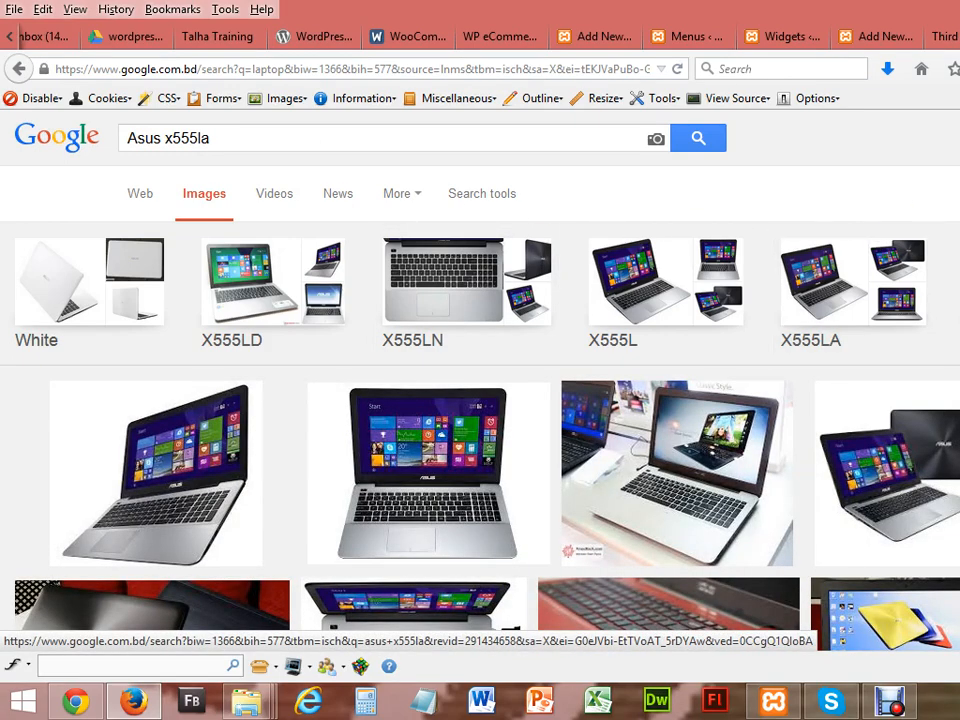
{"action": "left_click", "coordinate": [862, 240]}
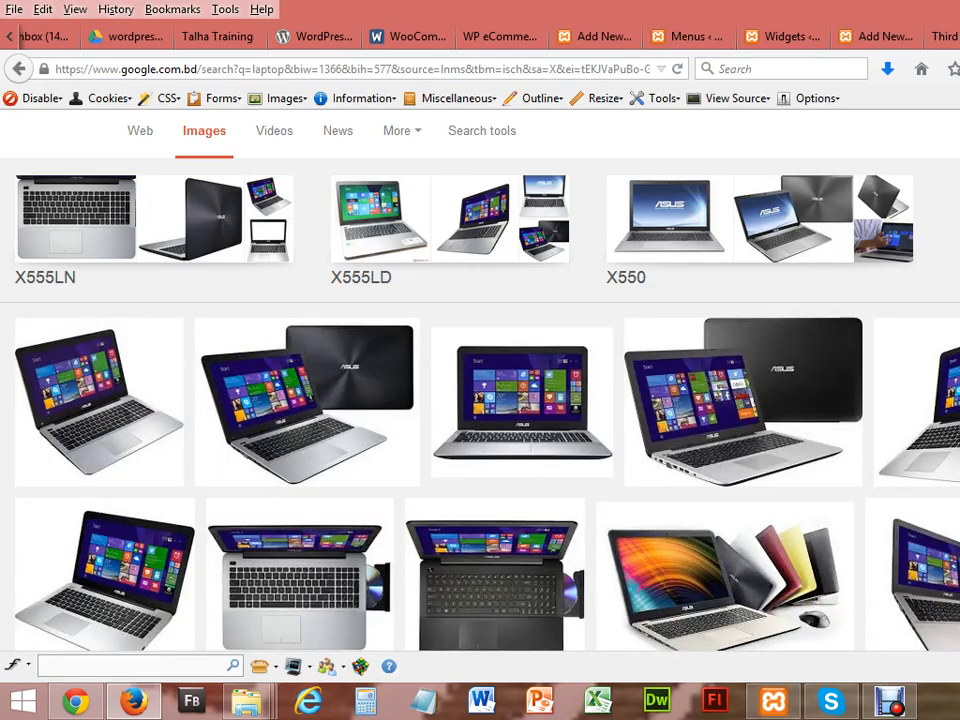
Step: Save a laptop photo to the Desktop as 'asus' and return to the WordPress product form
{"action": "right_click", "coordinate": [366, 385]}
{"action": "left_click", "coordinate": [412, 230]}
{"action": "type", "text": "a"}
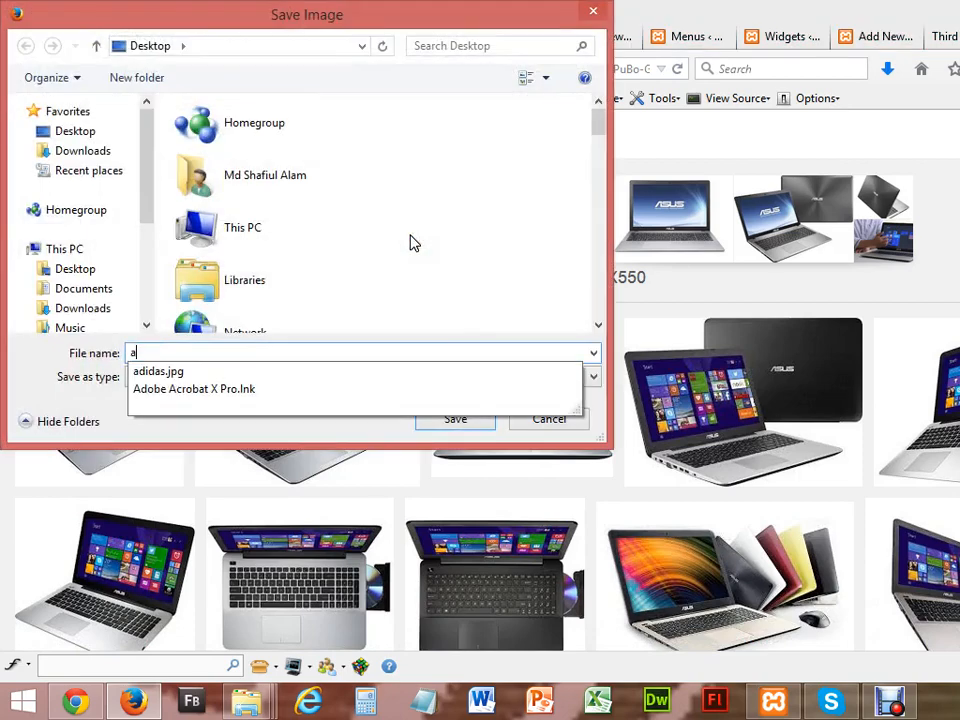
{"action": "type", "text": "sus"}
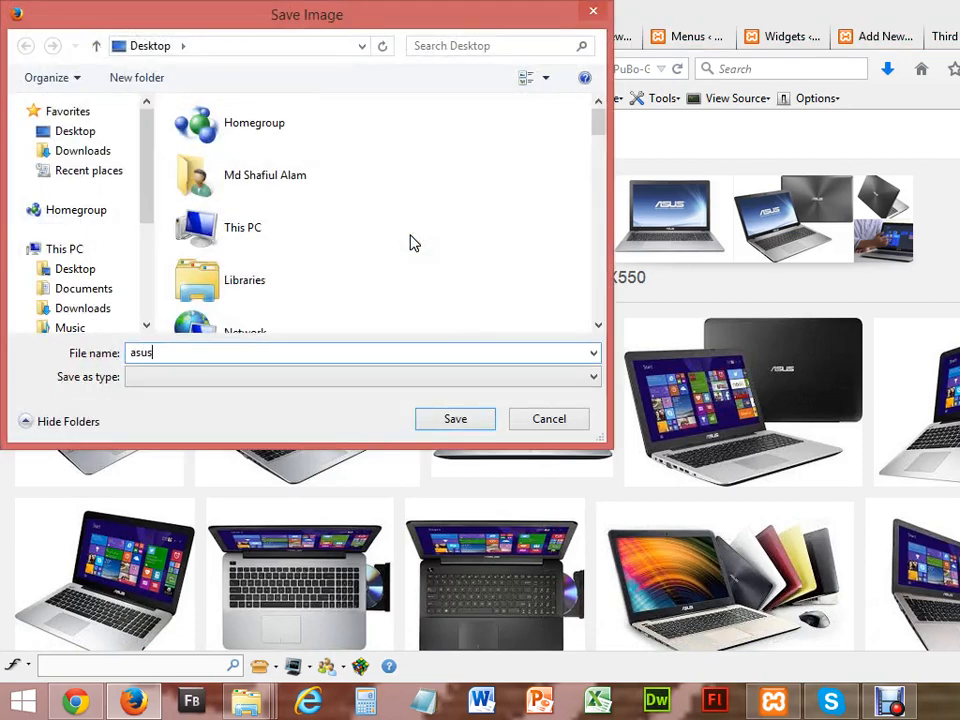
{"action": "left_click", "coordinate": [466, 420]}
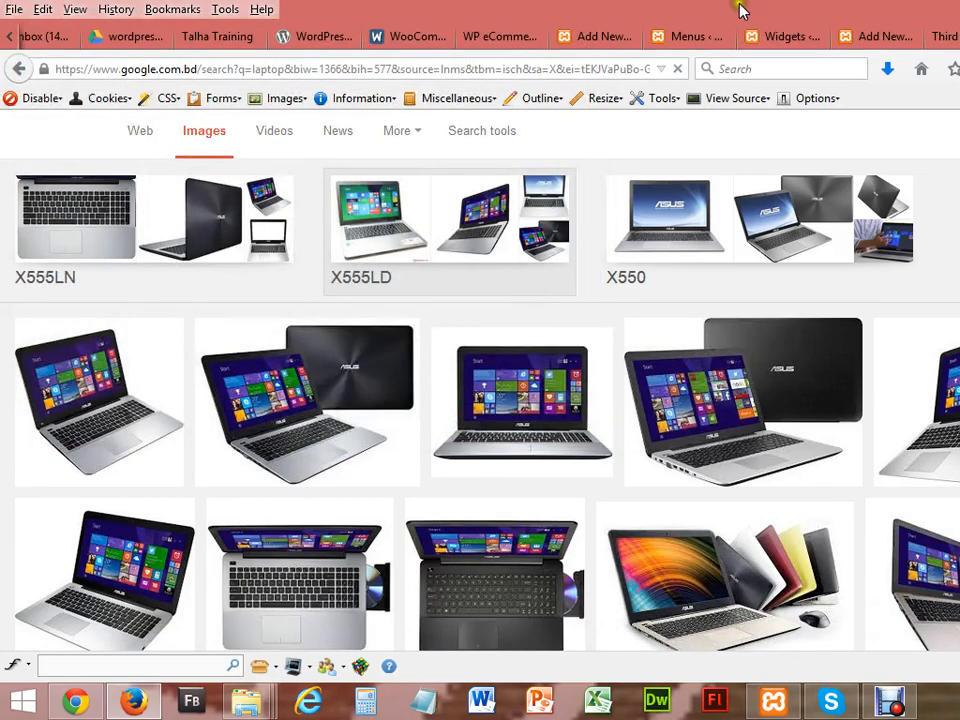
{"action": "left_click", "coordinate": [876, 38]}
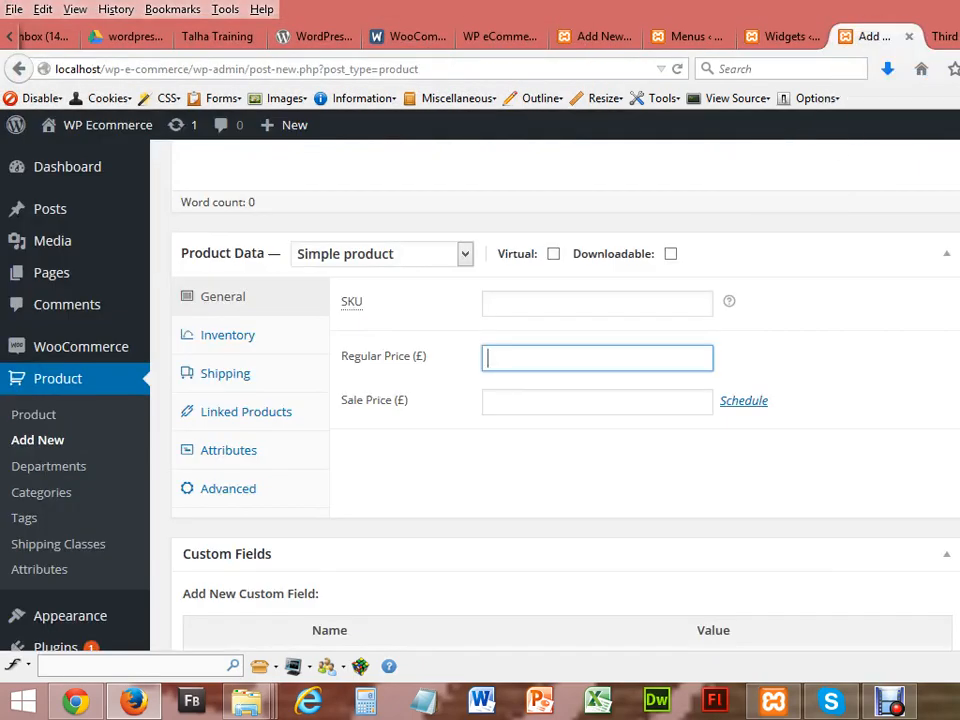
Step: Enter 'Asus X555LA' as the new product's name
{"action": "scroll", "coordinate": [560, 400], "scroll_direction": "up", "scroll_amount": 5}
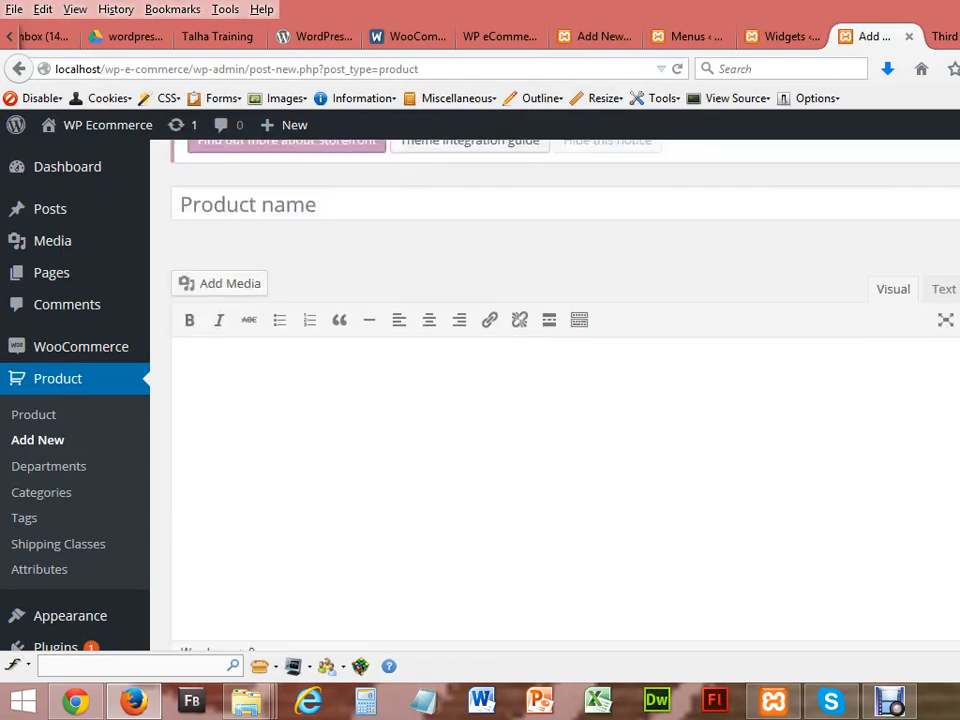
{"action": "left_click", "coordinate": [496, 198]}
{"action": "type", "text": "Asus"}
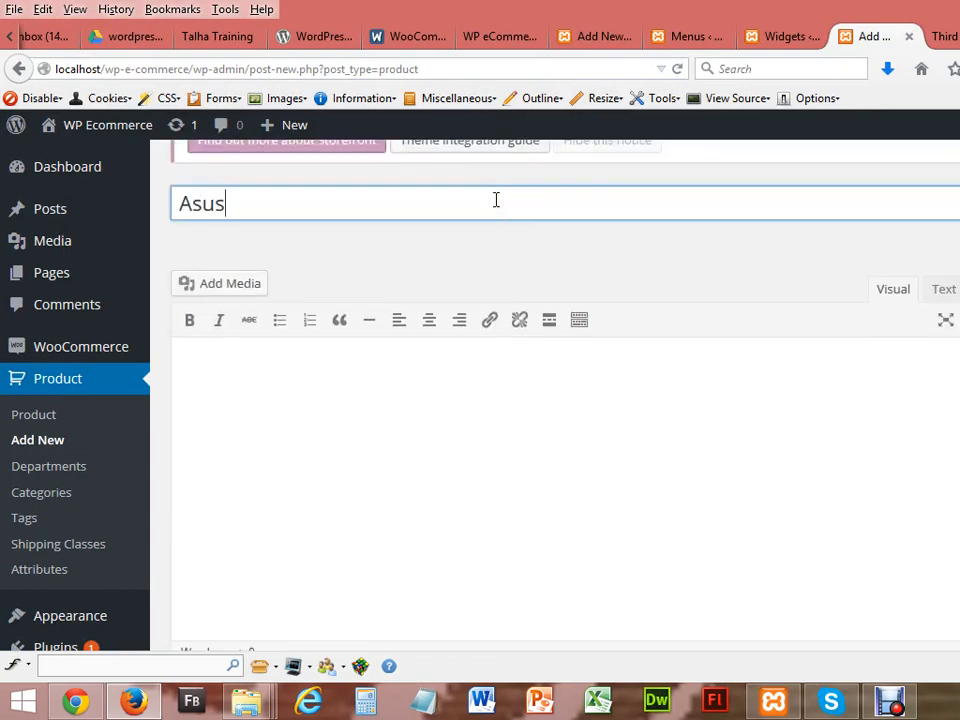
{"action": "type", "text": " X555LA"}
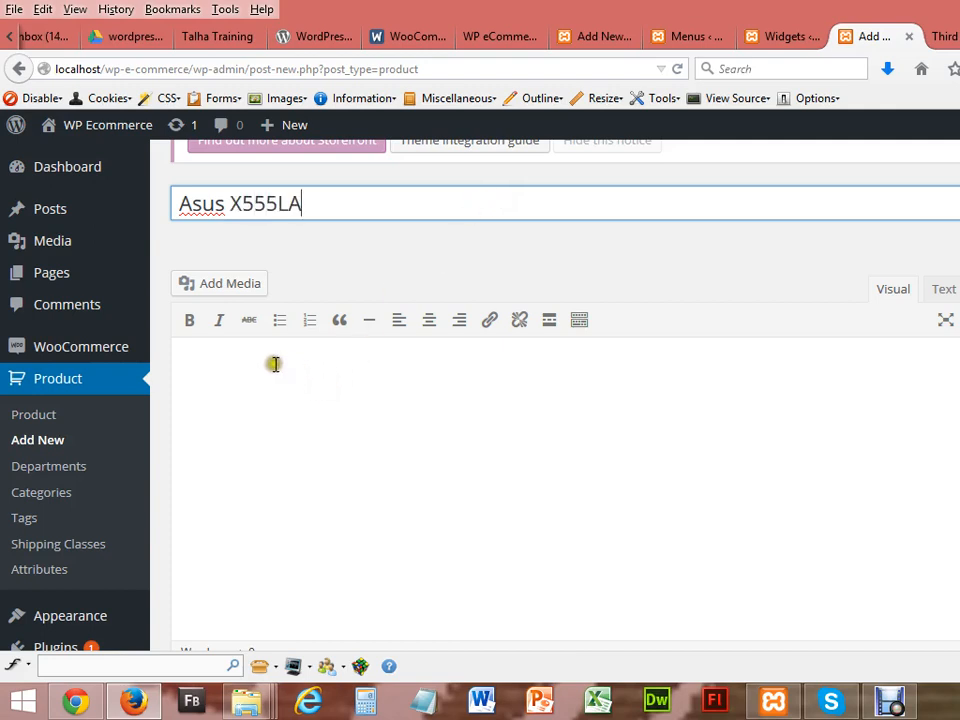
{"action": "left_click", "coordinate": [222, 362]}
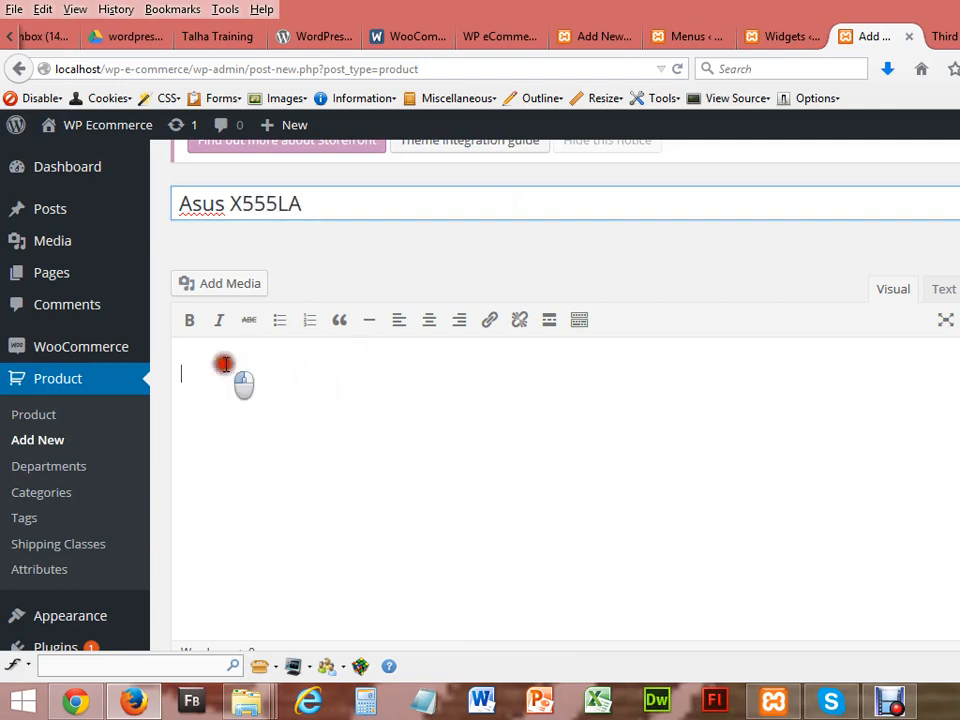
Step: Upload the asus.jpg image from the Desktop into the media library via Add Media
{"action": "left_click", "coordinate": [229, 284]}
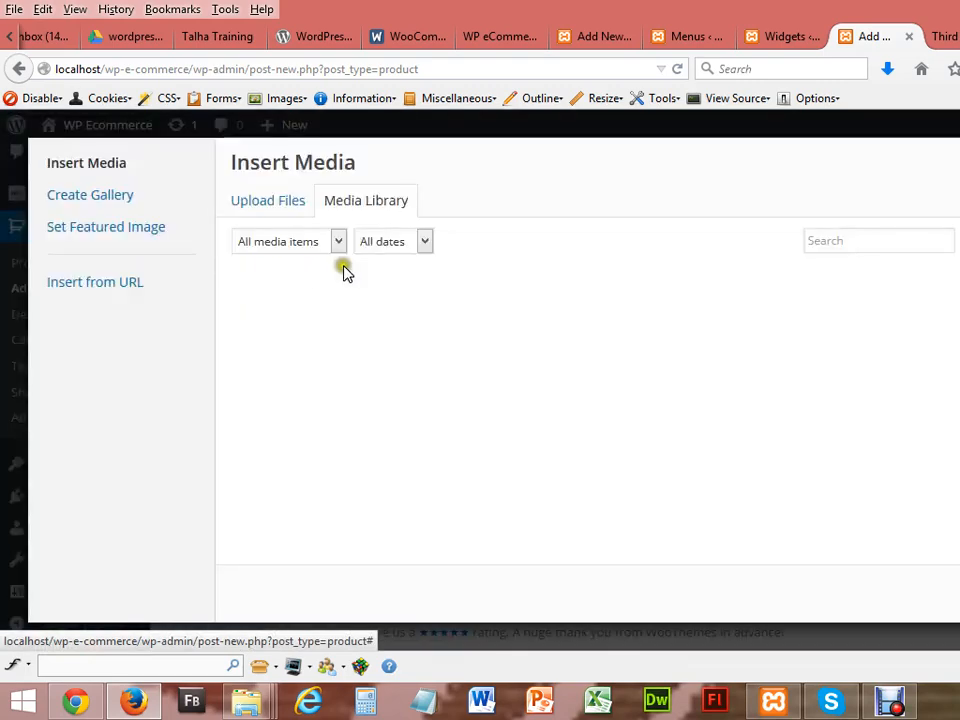
{"action": "left_click", "coordinate": [291, 203]}
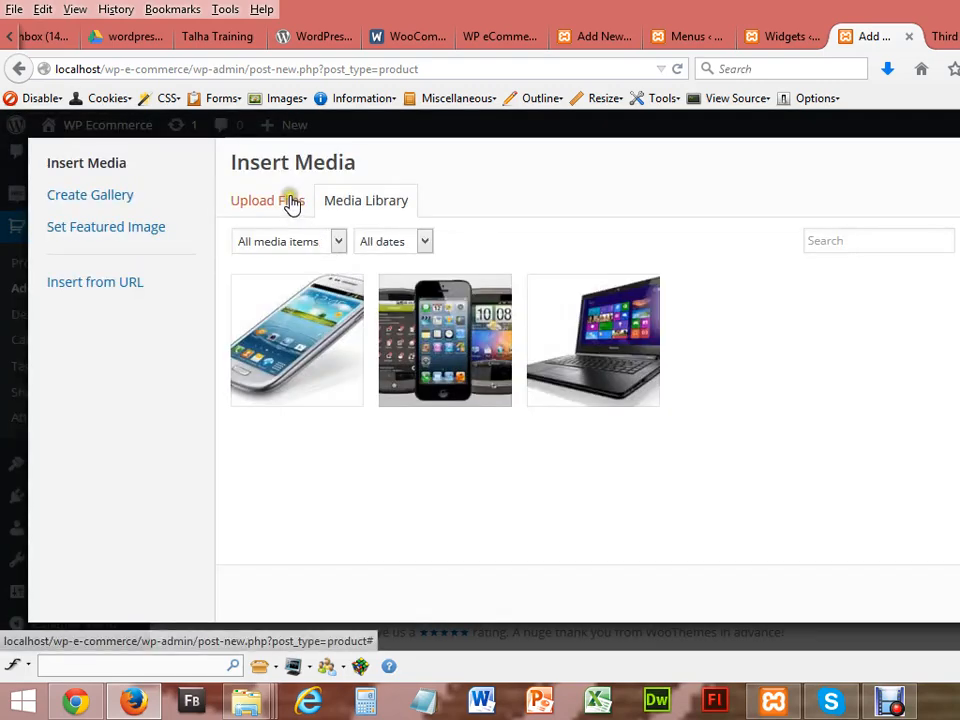
{"action": "left_click", "coordinate": [745, 441]}
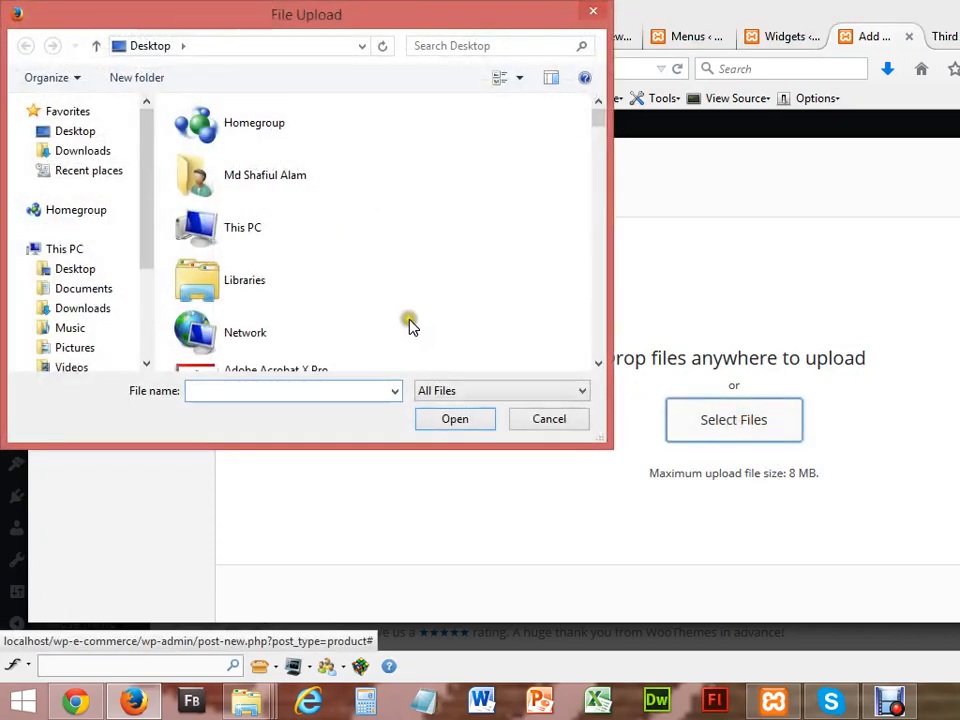
{"action": "left_click_drag", "start_coordinate": [600, 122], "coordinate": [600, 242]}
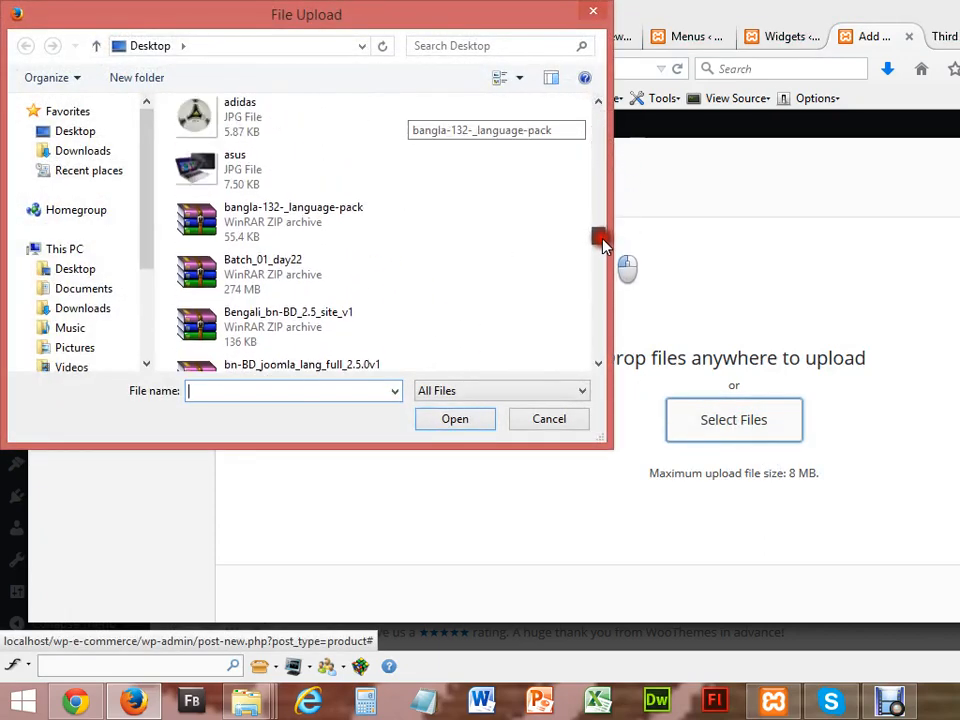
{"action": "left_click", "coordinate": [262, 172]}
{"action": "double_click", "coordinate": [262, 172]}
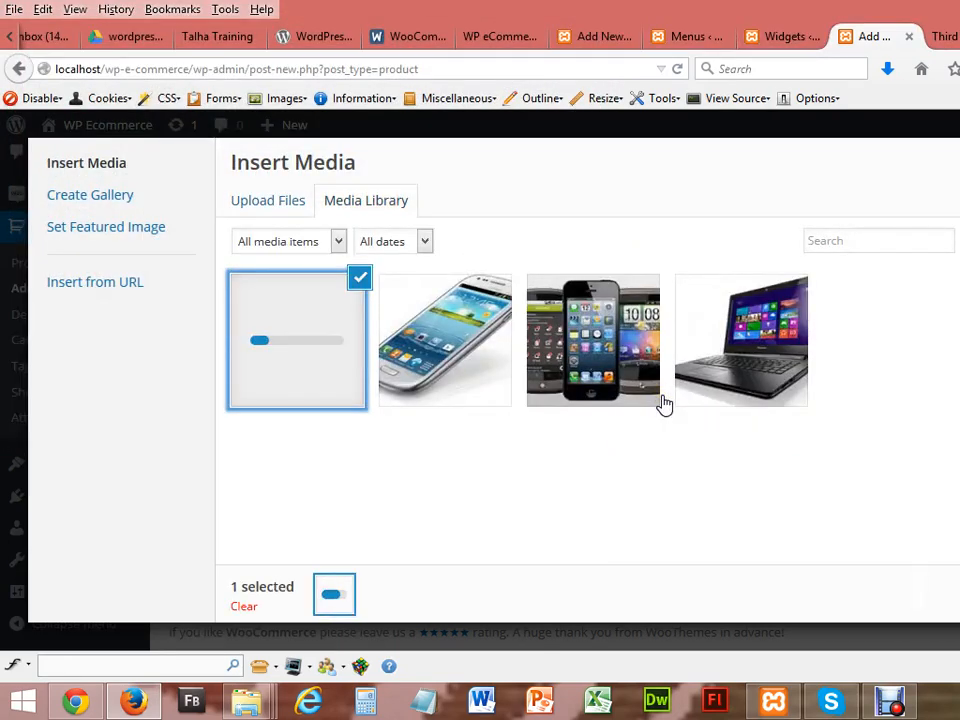
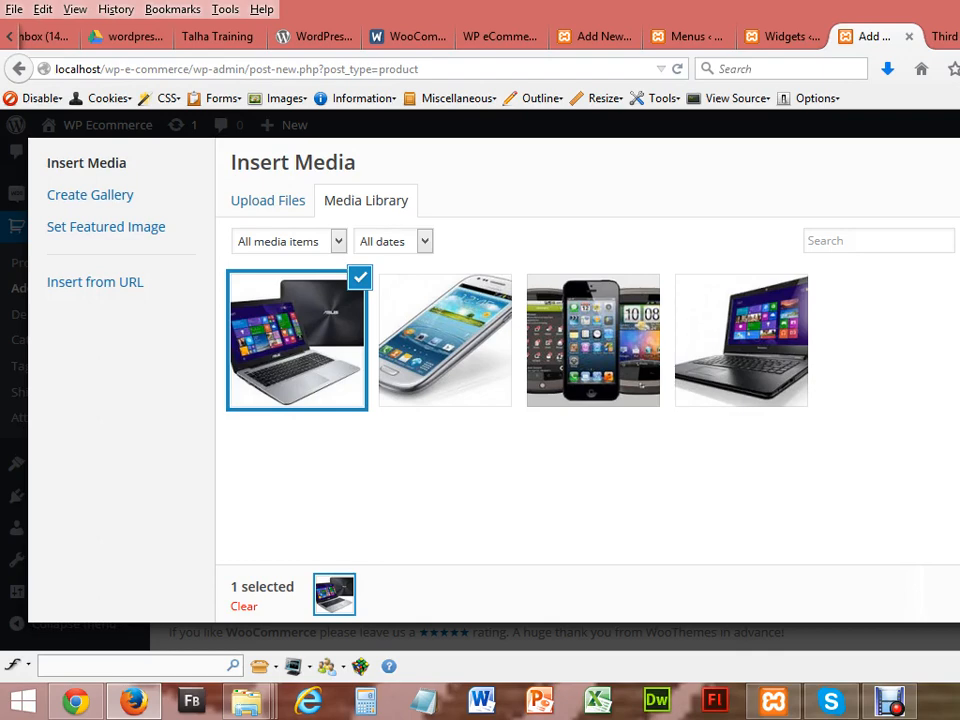
Step: Insert the uploaded asus.jpg laptop image into the Asus X555LA product description
{"action": "key", "text": "Escape"}
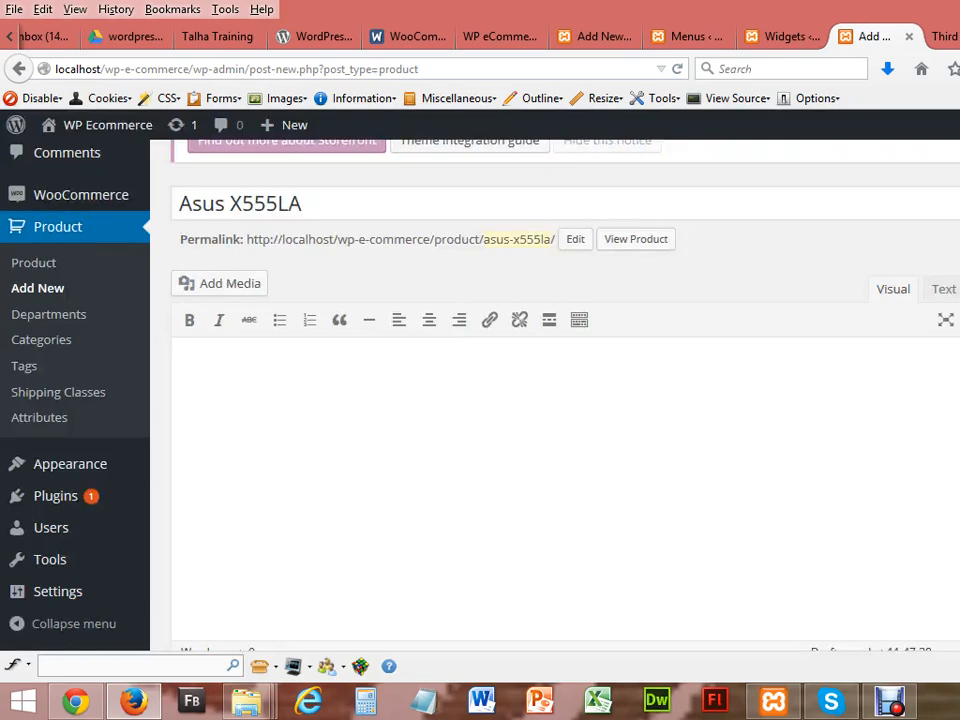
{"action": "scroll", "coordinate": [555, 400], "scroll_direction": "up", "scroll_amount": 2}
{"action": "scroll", "coordinate": [555, 400], "scroll_direction": "down", "scroll_amount": 1}
{"action": "scroll", "coordinate": [555, 400], "scroll_direction": "down", "scroll_amount": 1}
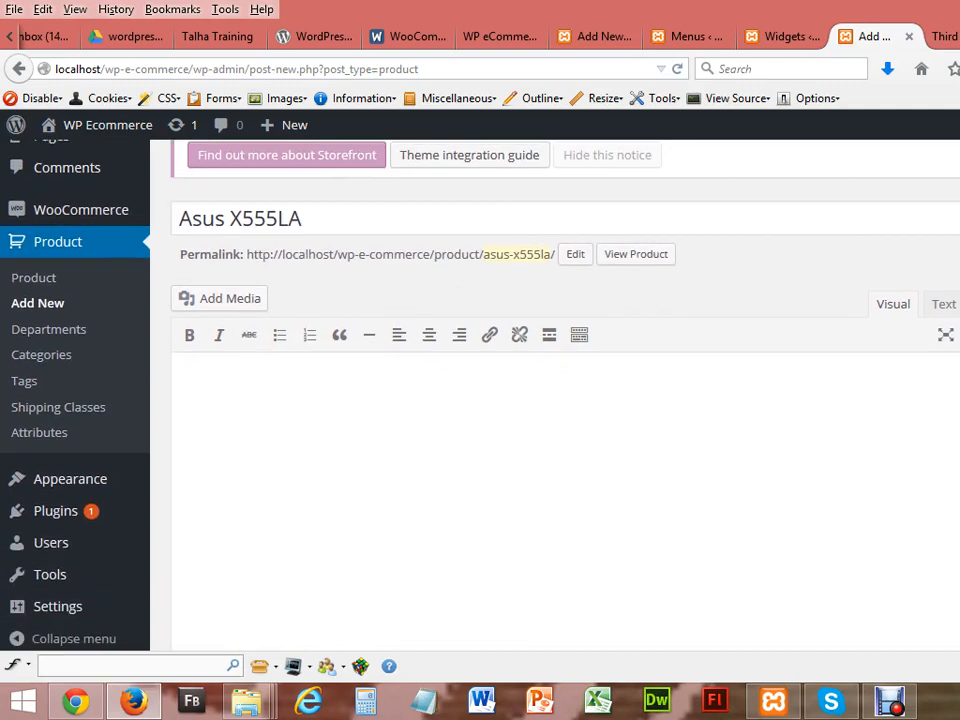
{"action": "left_click", "coordinate": [337, 403]}
{"action": "left_click", "coordinate": [222, 301]}
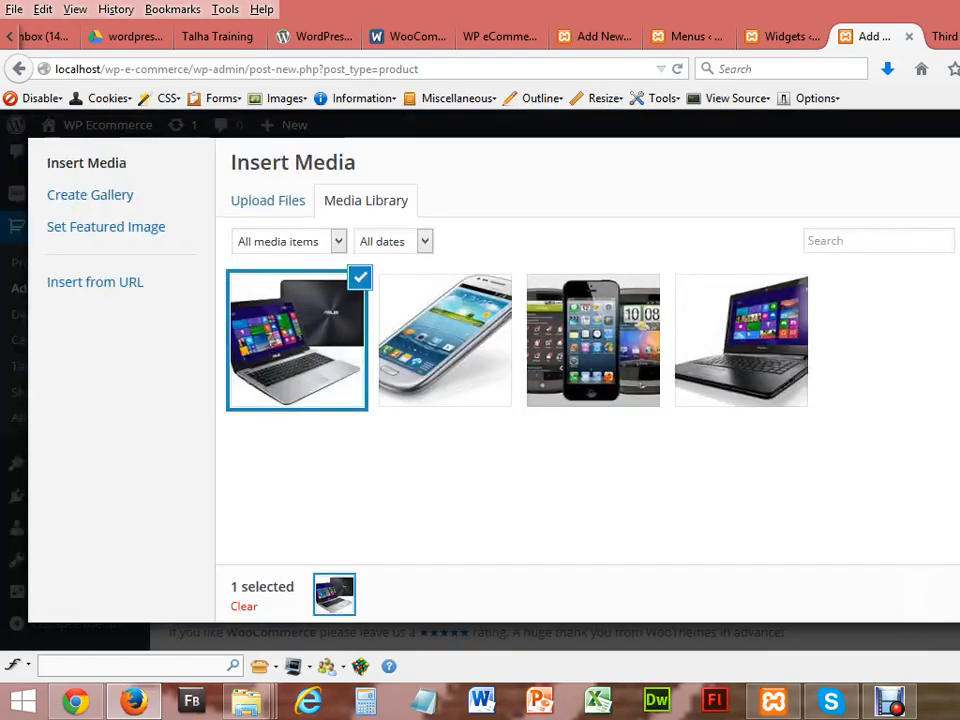
{"action": "left_click", "coordinate": [957, 594]}
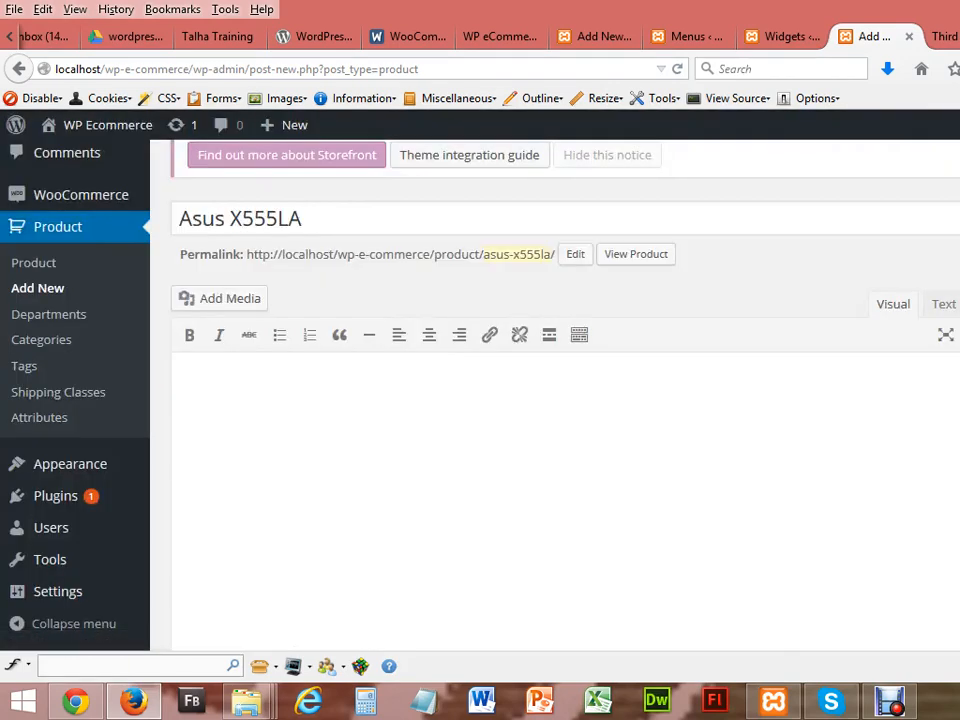
Step: Mark Asus X555LA as a virtual product and give it SKU 1212
{"action": "scroll", "coordinate": [555, 400], "scroll_direction": "down", "scroll_amount": 5}
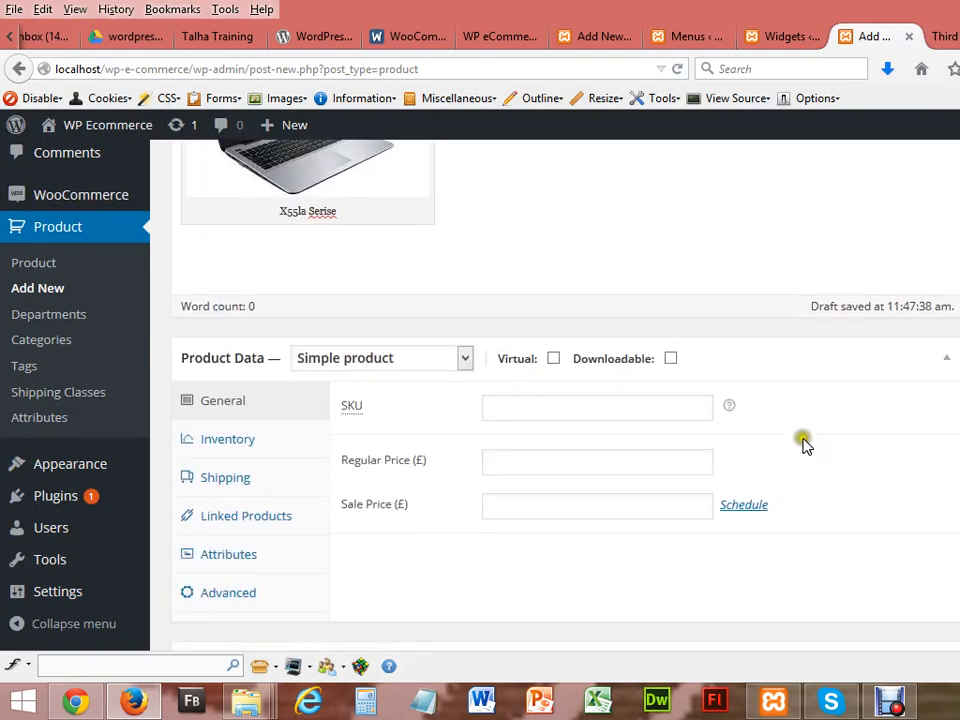
{"action": "left_click", "coordinate": [554, 359]}
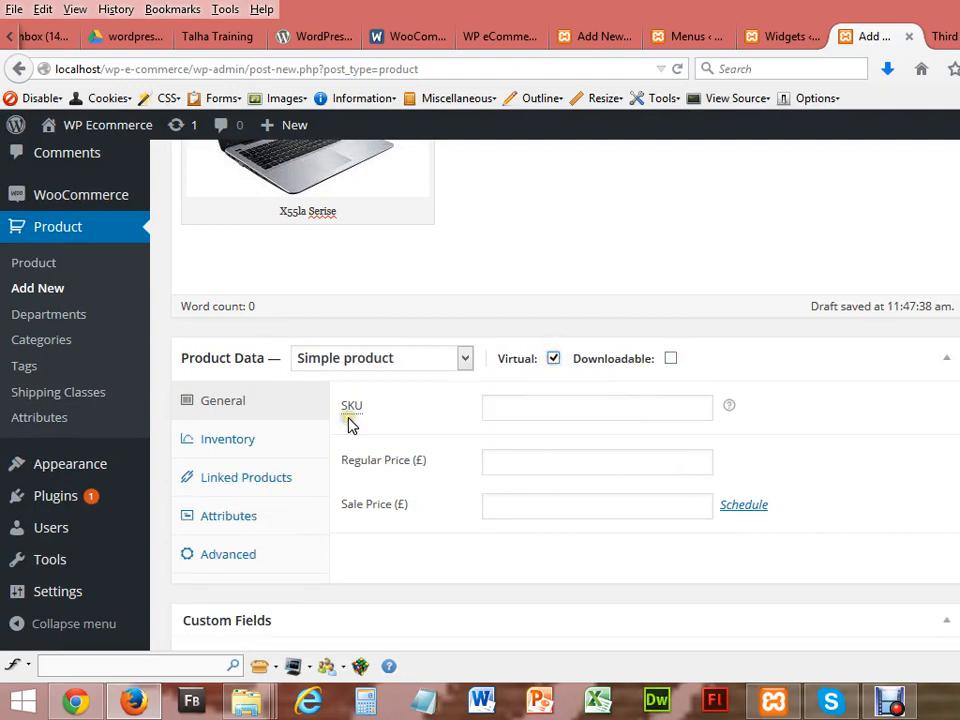
{"action": "left_click", "coordinate": [514, 399]}
{"action": "type", "text": "1212"}
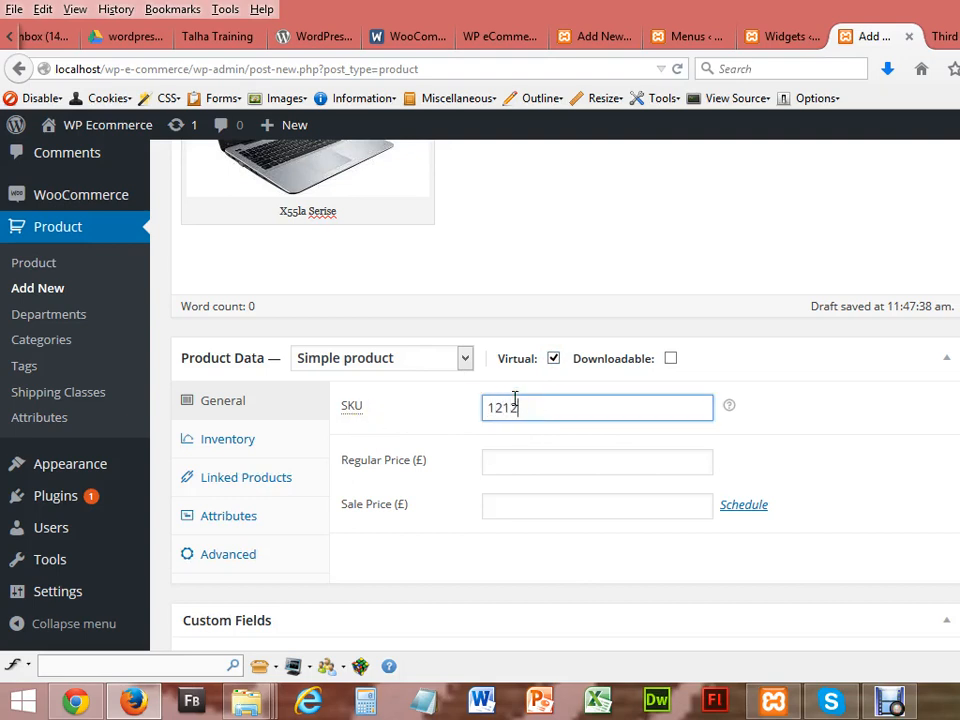
Step: Set the regular price to 300 and the sale price to 250
{"action": "left_click", "coordinate": [522, 464]}
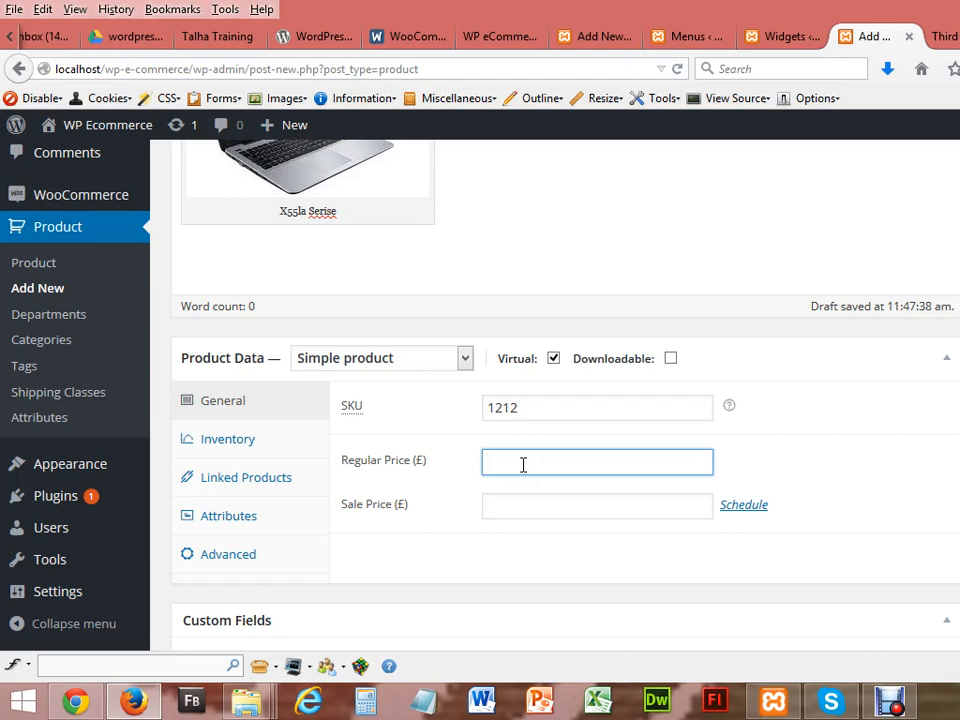
{"action": "type", "text": "300"}
{"action": "left_click", "coordinate": [551, 507]}
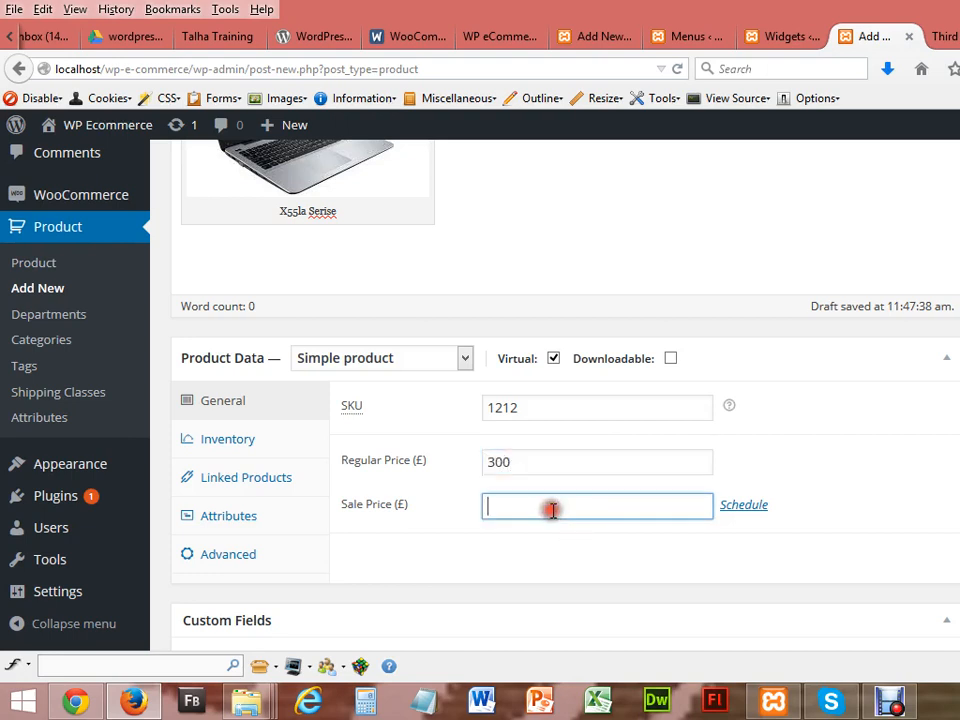
{"action": "type", "text": "300"}
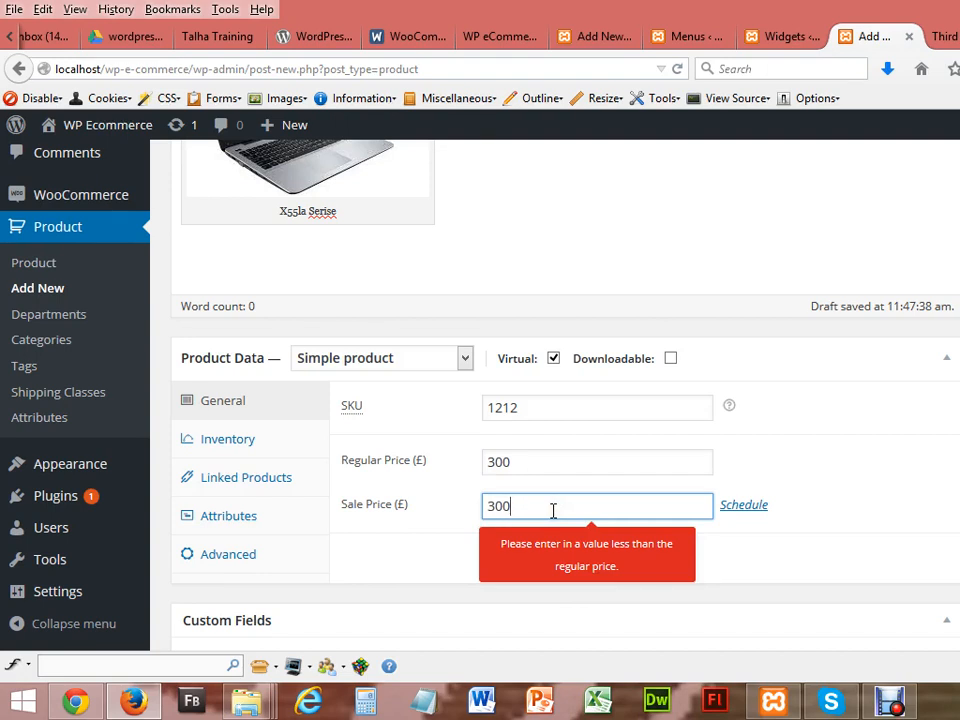
{"action": "key", "text": "BackSpace"}
{"action": "key", "text": "BackSpace"}
{"action": "key", "text": "BackSpace"}
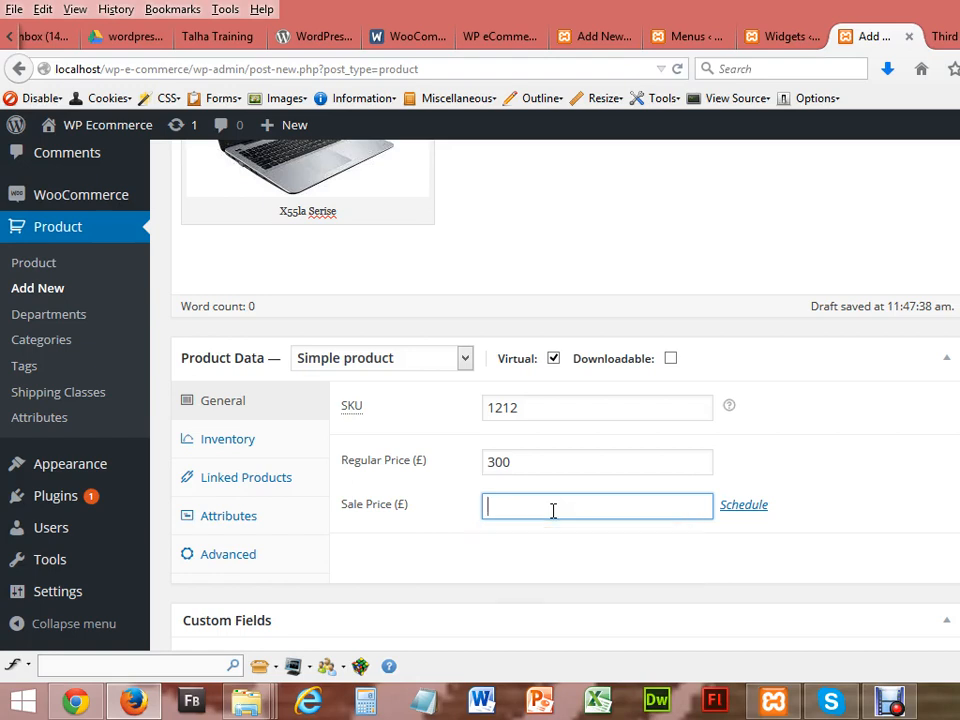
{"action": "type", "text": "2500"}
{"action": "key", "text": "BackSpace"}
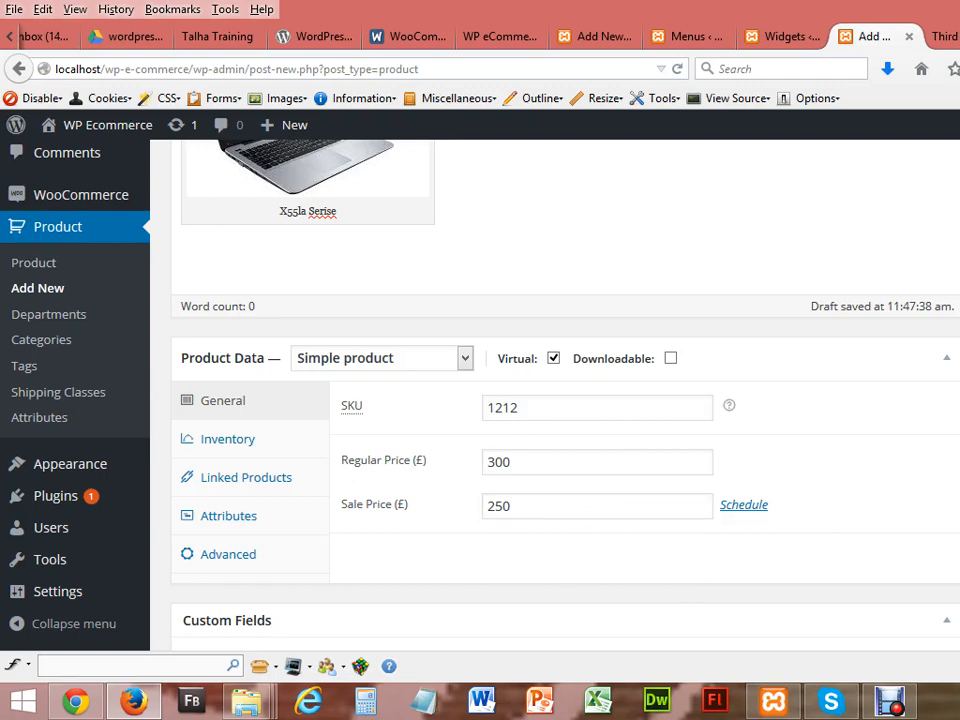
{"action": "scroll", "coordinate": [555, 400], "scroll_direction": "down", "scroll_amount": 5}
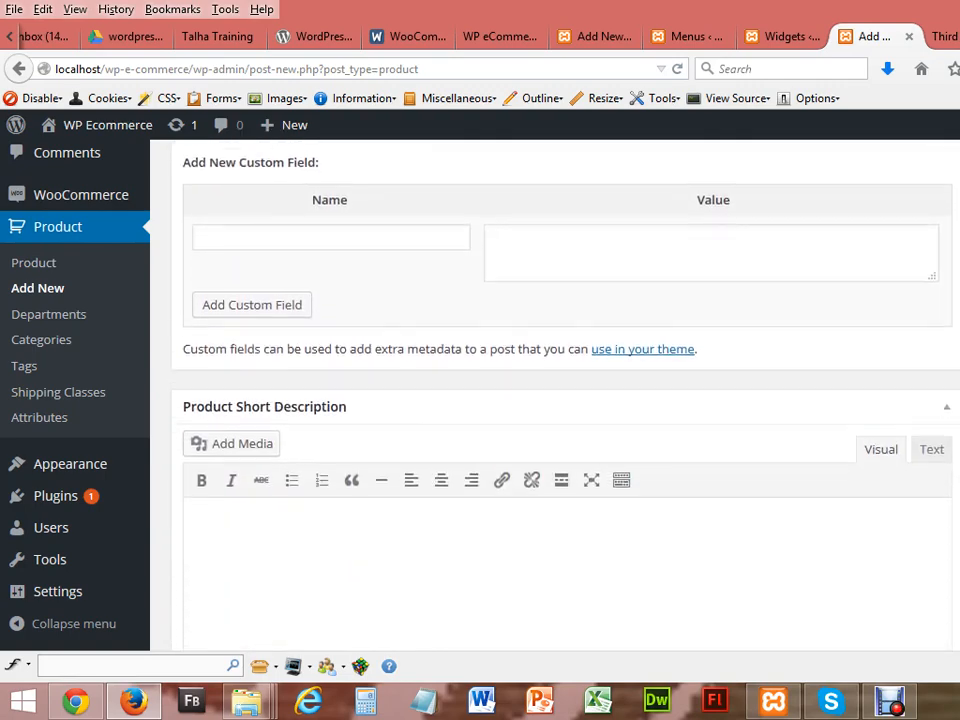
Step: Enter 'Asus X55LA Product Short Description Here............' as the product short description
{"action": "scroll", "coordinate": [555, 400], "scroll_direction": "down", "scroll_amount": 2}
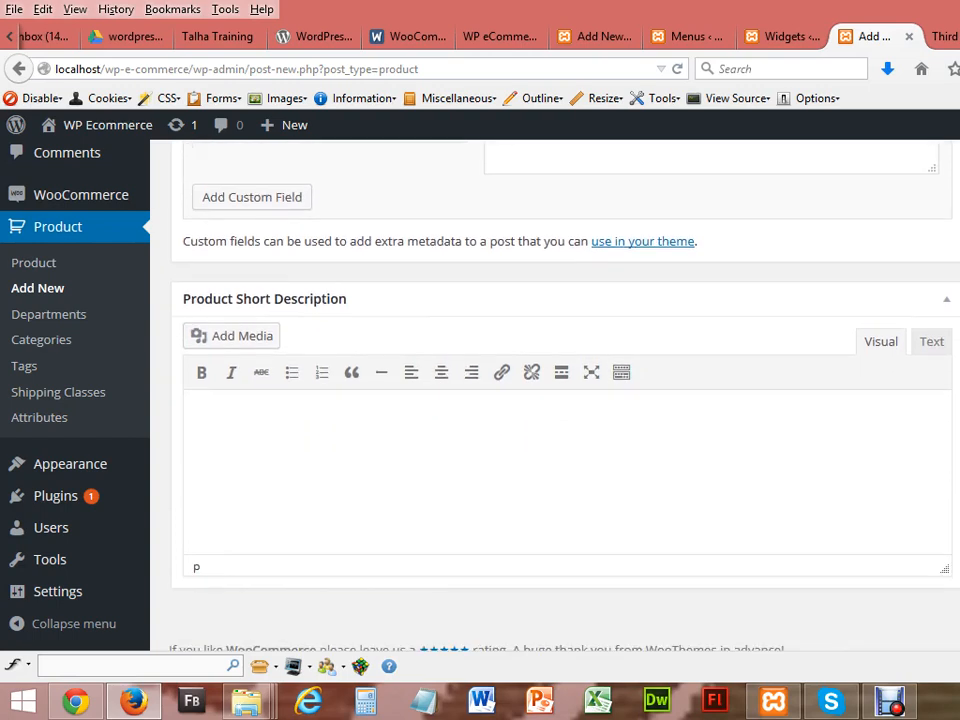
{"action": "left_click", "coordinate": [528, 439]}
{"action": "type", "text": "Asus X55L"}
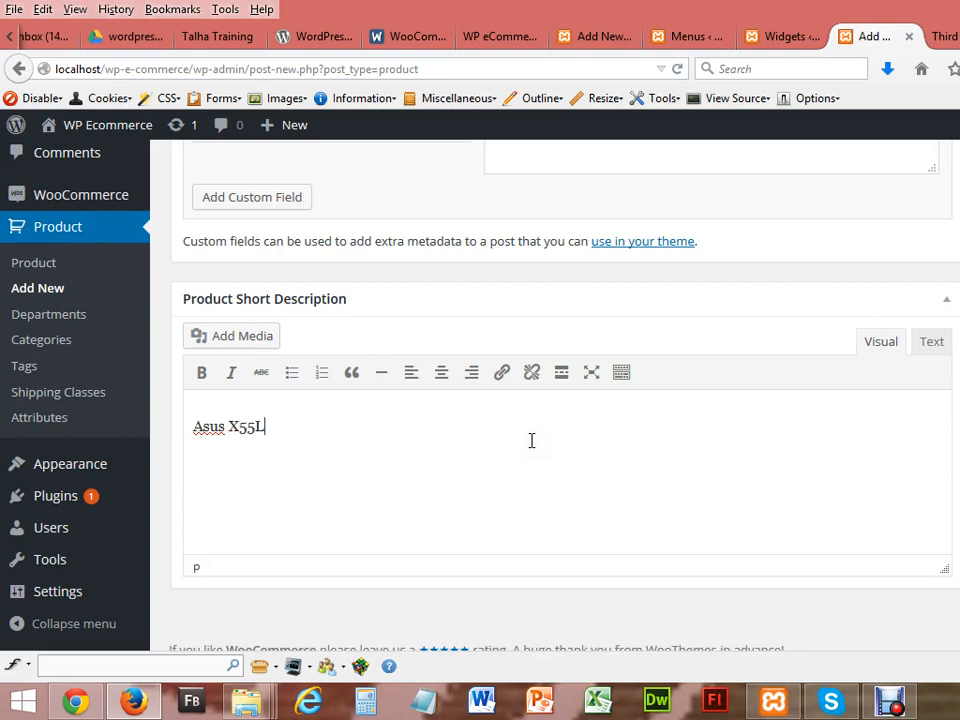
{"action": "type", "text": "A Product Short Description Here"}
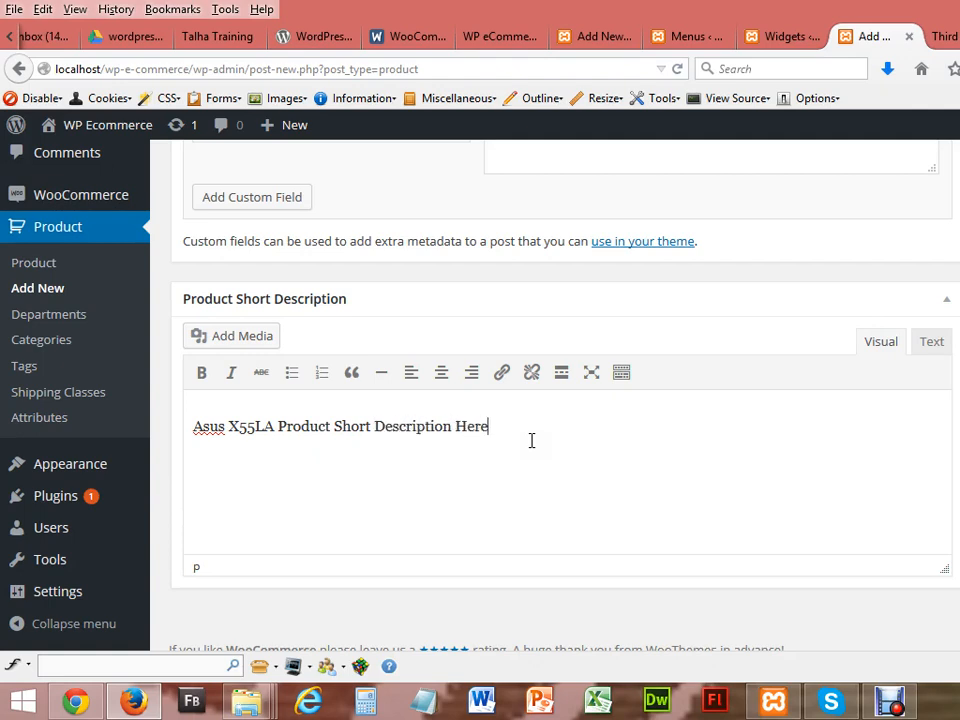
{"action": "type", "text": "............"}
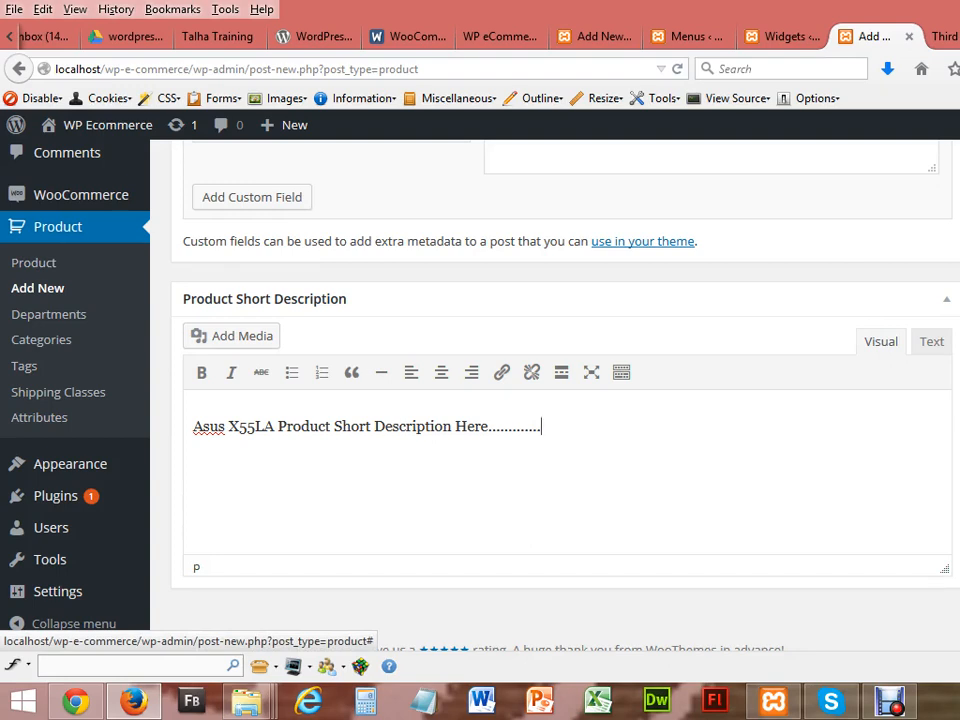
{"action": "scroll", "coordinate": [560, 400], "scroll_direction": "up", "scroll_amount": 1}
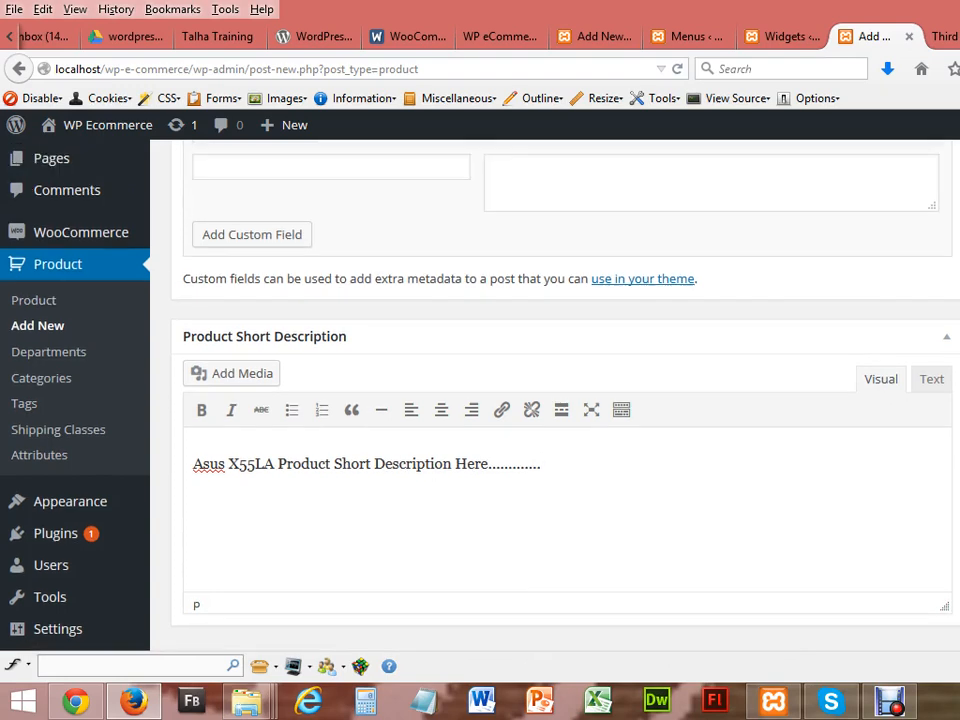
{"action": "scroll", "coordinate": [560, 400], "scroll_direction": "down", "scroll_amount": 1}
{"action": "scroll", "coordinate": [560, 400], "scroll_direction": "up", "scroll_amount": 5}
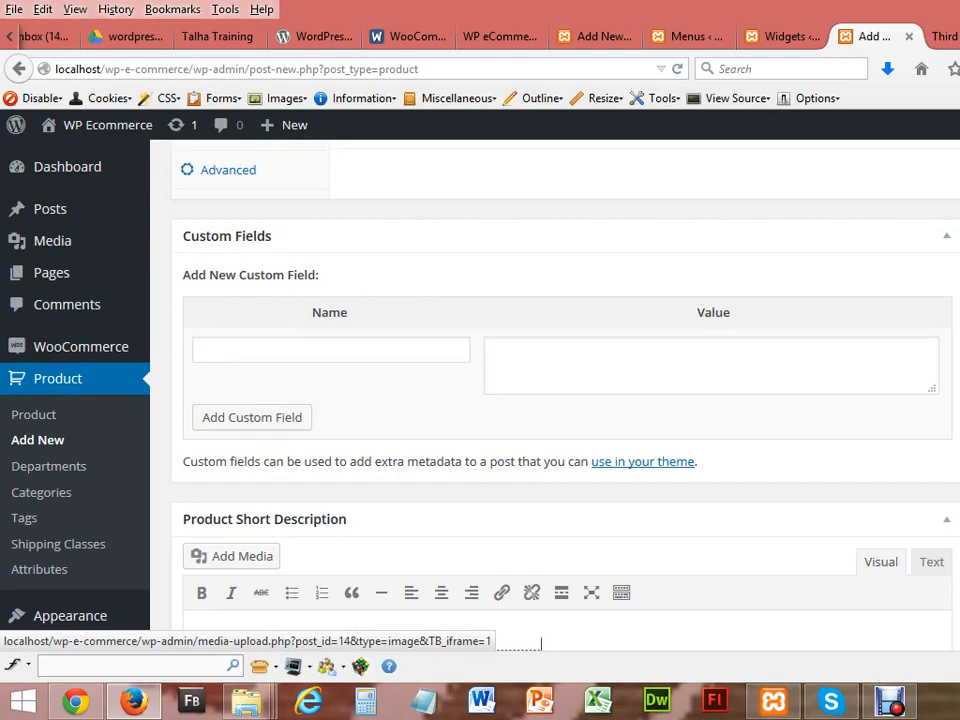
Step: Scroll up the Edit Product page to publish, then scroll down to review the saved fields
{"action": "scroll", "coordinate": [560, 380], "scroll_direction": "up", "scroll_amount": 4}
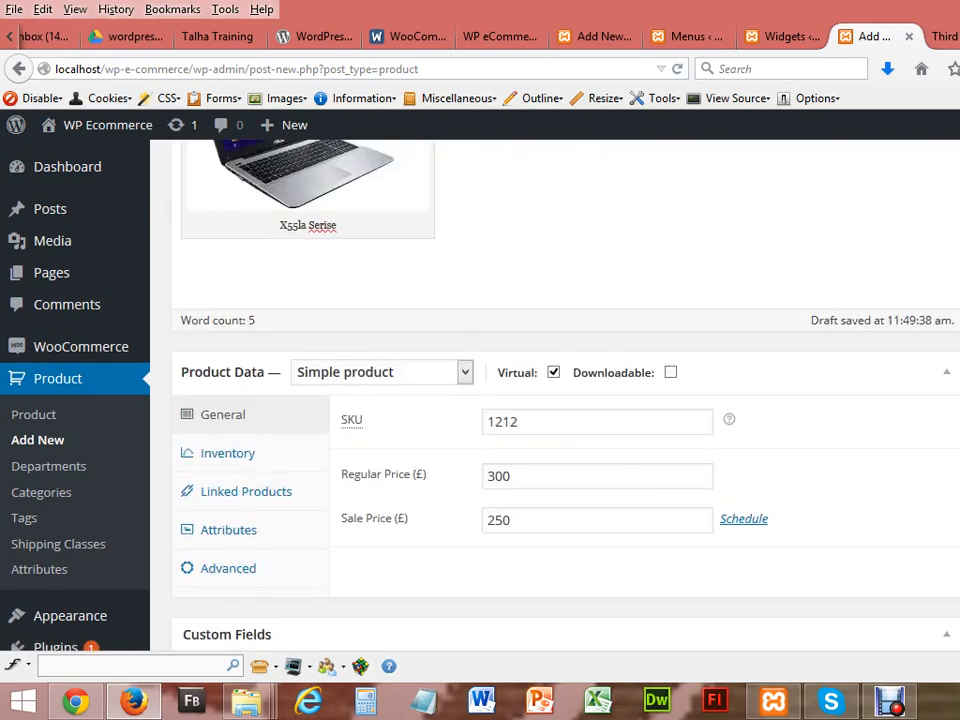
{"action": "scroll", "coordinate": [560, 380], "scroll_direction": "up", "scroll_amount": 2}
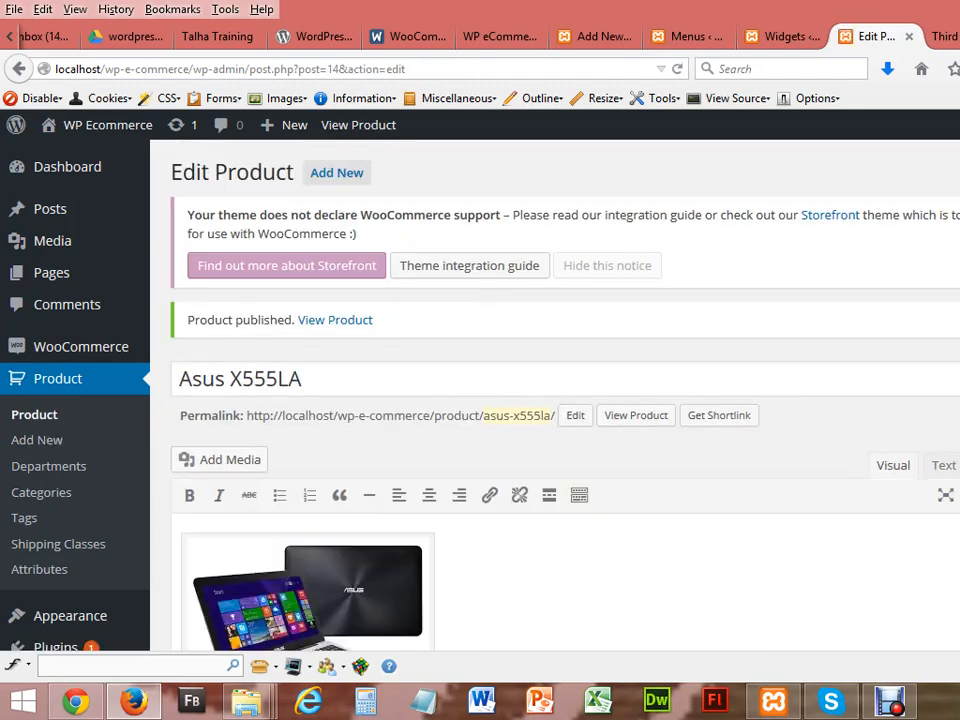
{"action": "scroll", "coordinate": [555, 400], "scroll_direction": "down", "scroll_amount": 15}
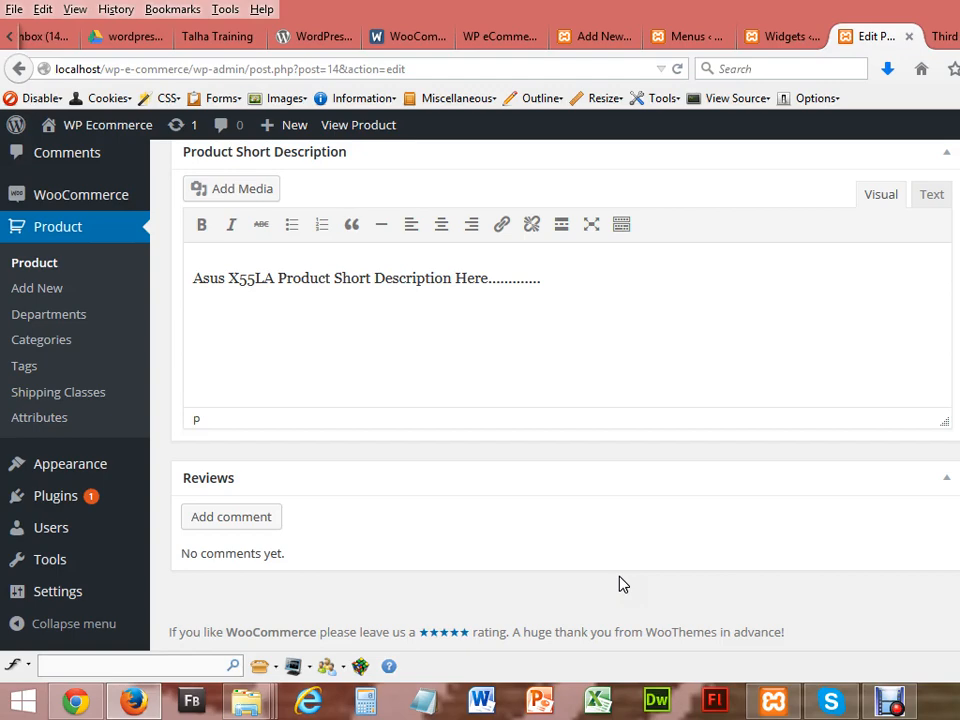
Step: Reload the live shop in the browser and view the new Asus X555LA product page
{"action": "left_click", "coordinate": [68, 700]}
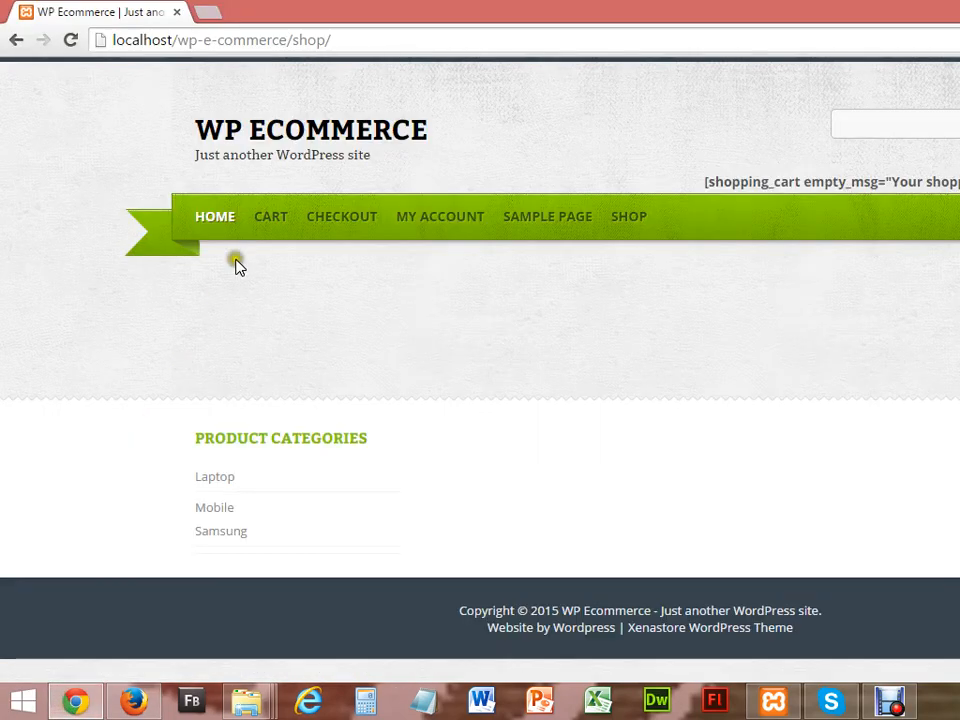
{"action": "left_click", "coordinate": [70, 40]}
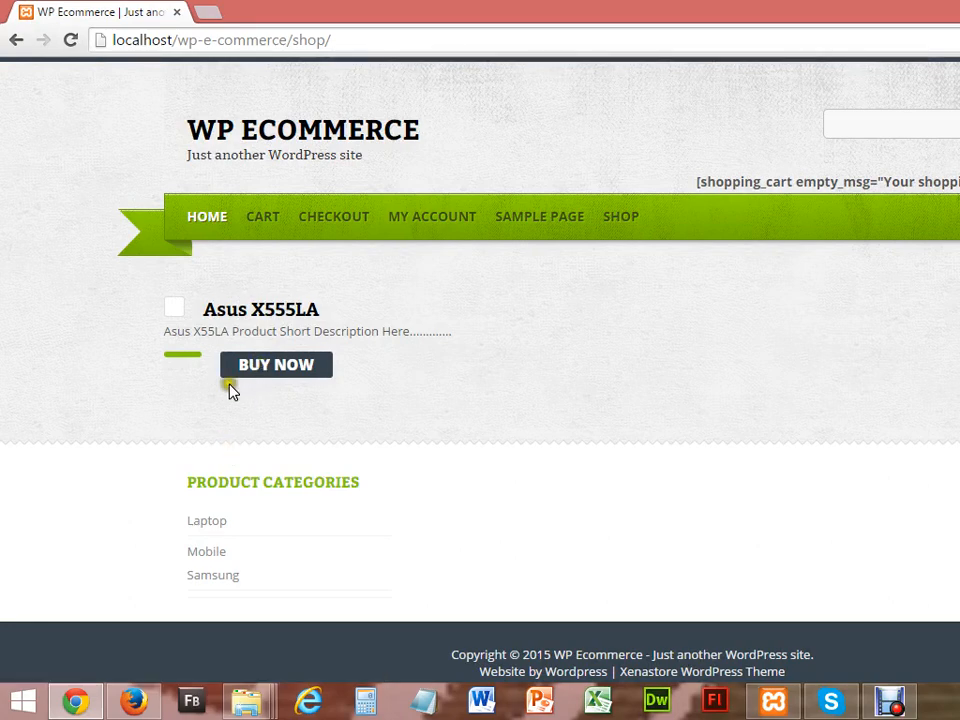
{"action": "left_click", "coordinate": [266, 312]}
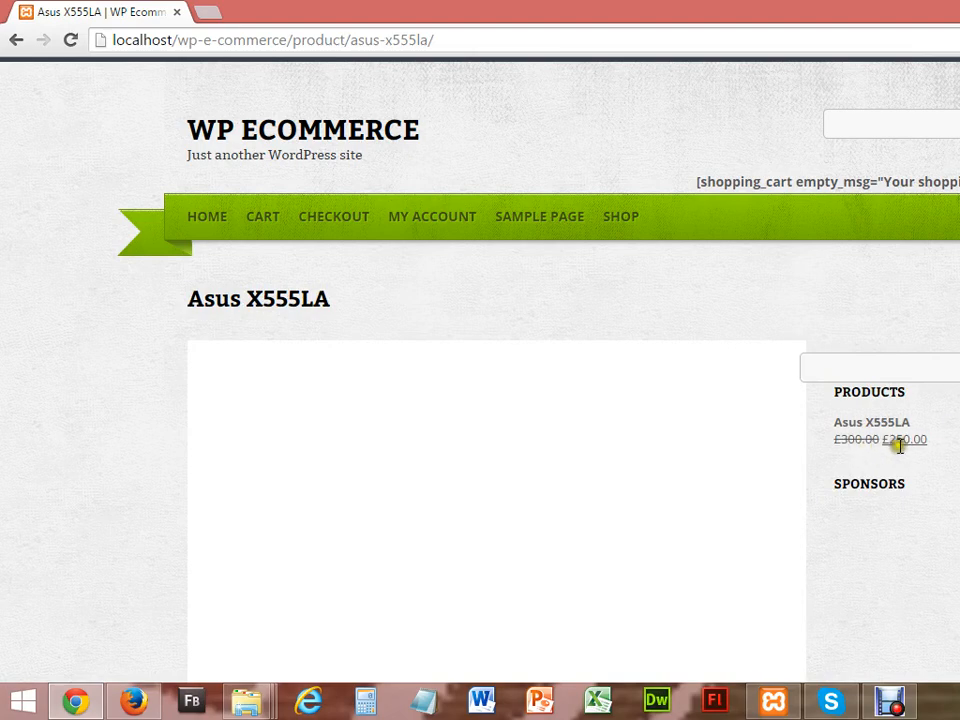
{"action": "scroll", "coordinate": [480, 360], "scroll_direction": "down", "scroll_amount": 4}
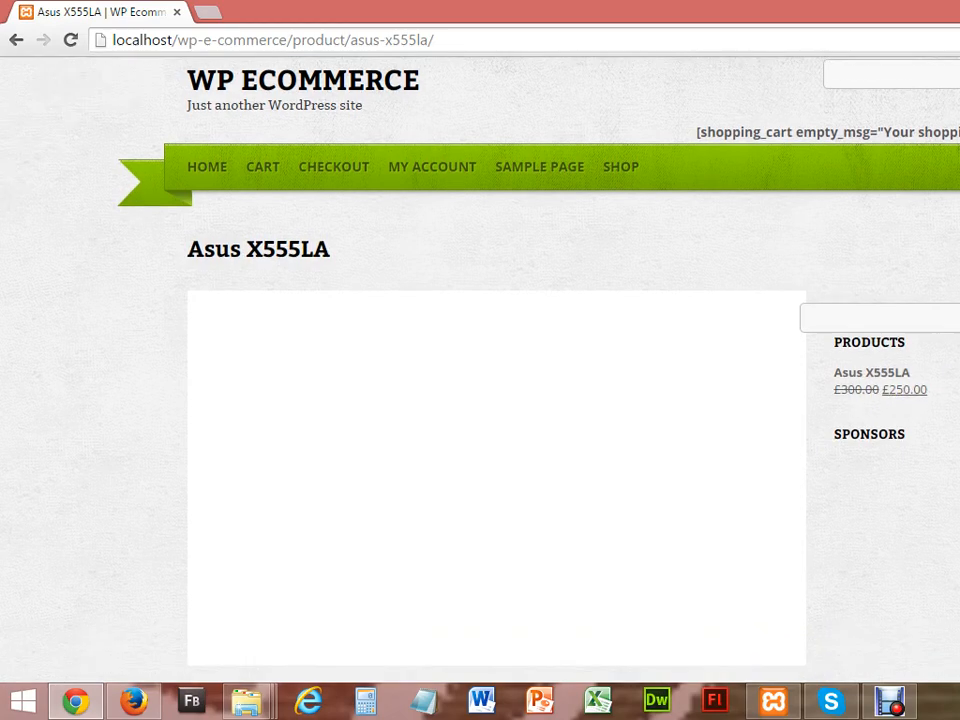
{"action": "scroll", "coordinate": [480, 360], "scroll_direction": "down", "scroll_amount": 3}
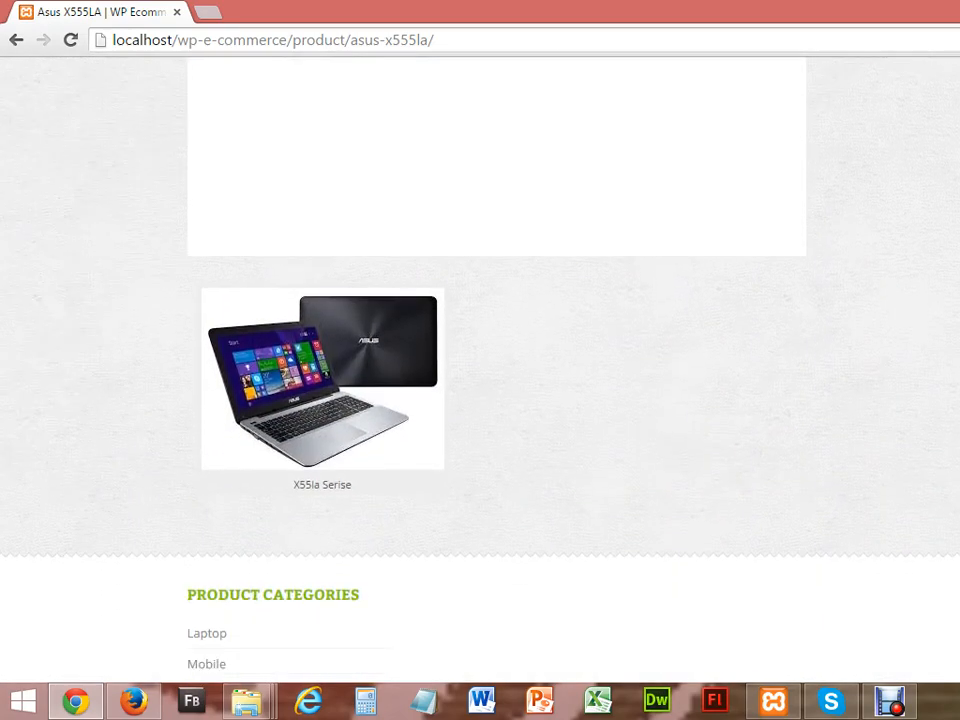
{"action": "scroll", "coordinate": [480, 360], "scroll_direction": "up", "scroll_amount": 5}
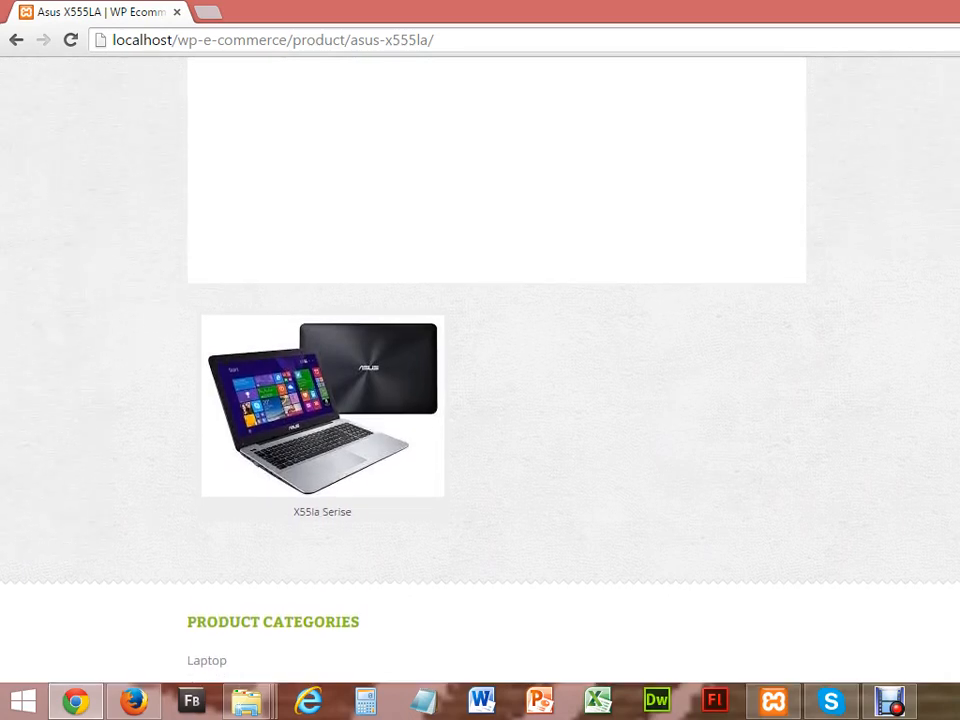
{"action": "left_click", "coordinate": [439, 227]}
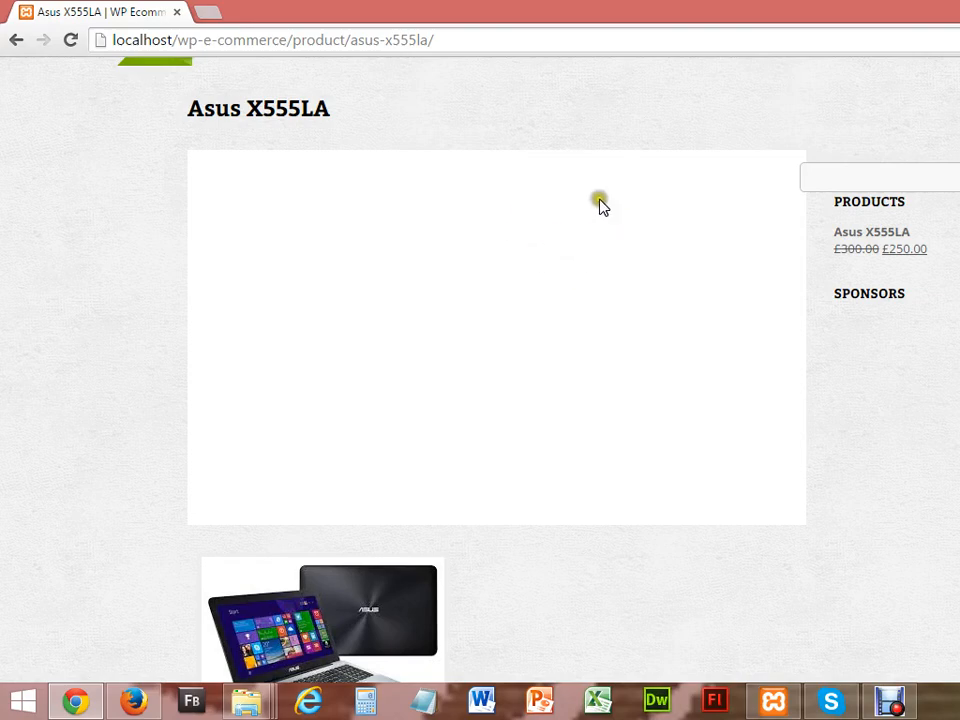
{"action": "scroll", "coordinate": [542, 227], "scroll_direction": "down", "scroll_amount": 5}
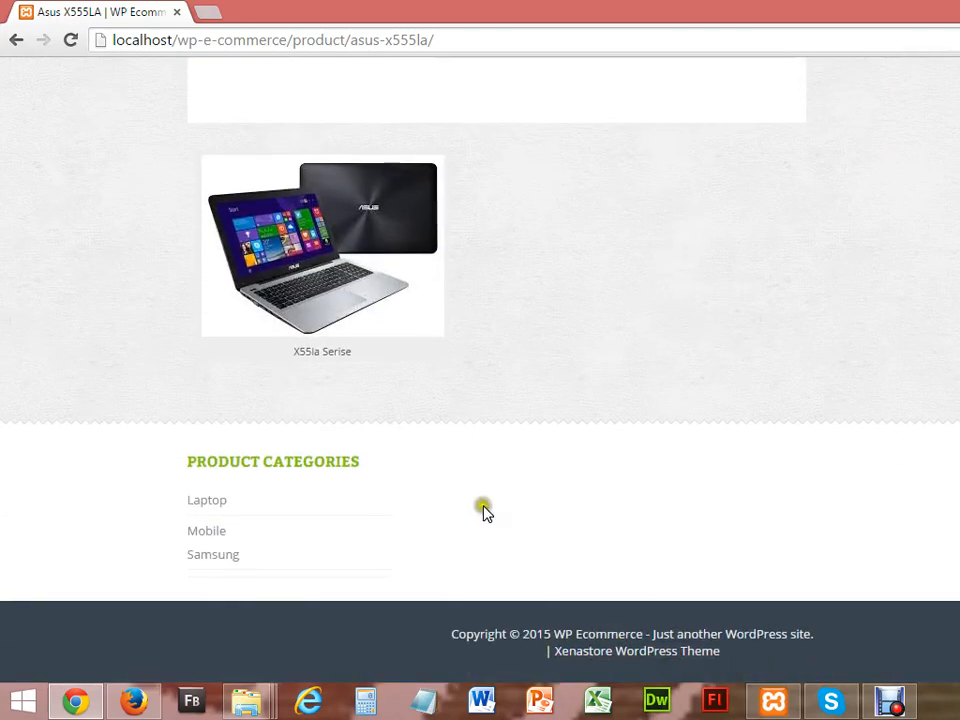
Step: From the Laptop category, add the Asus X555LA to the cart and go to the cart
{"action": "left_click", "coordinate": [216, 505]}
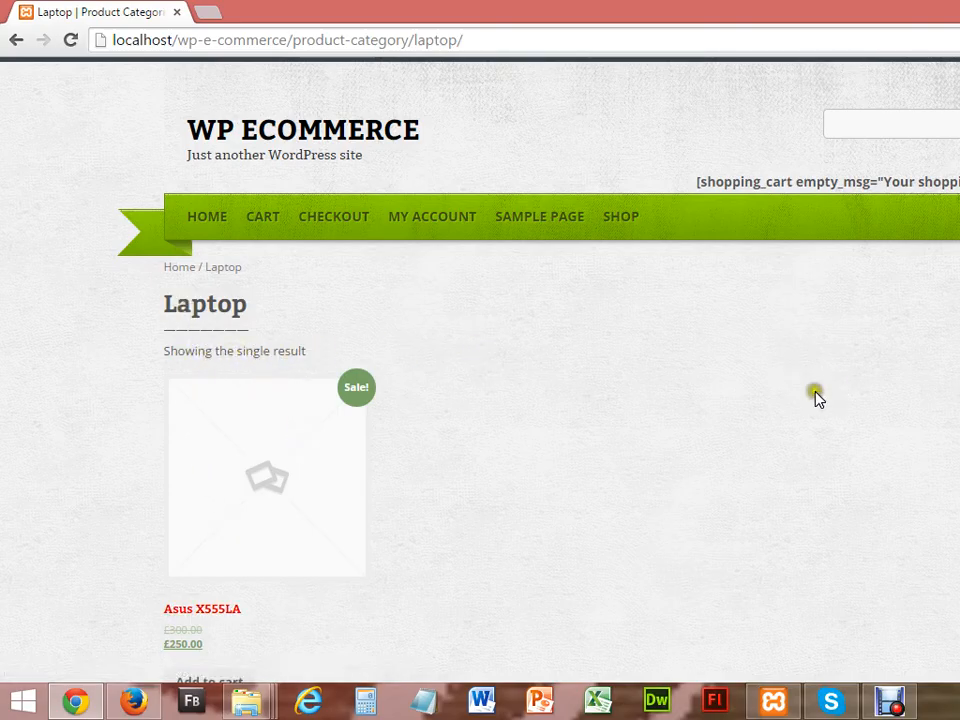
{"action": "scroll", "coordinate": [480, 370], "scroll_direction": "down", "scroll_amount": 2}
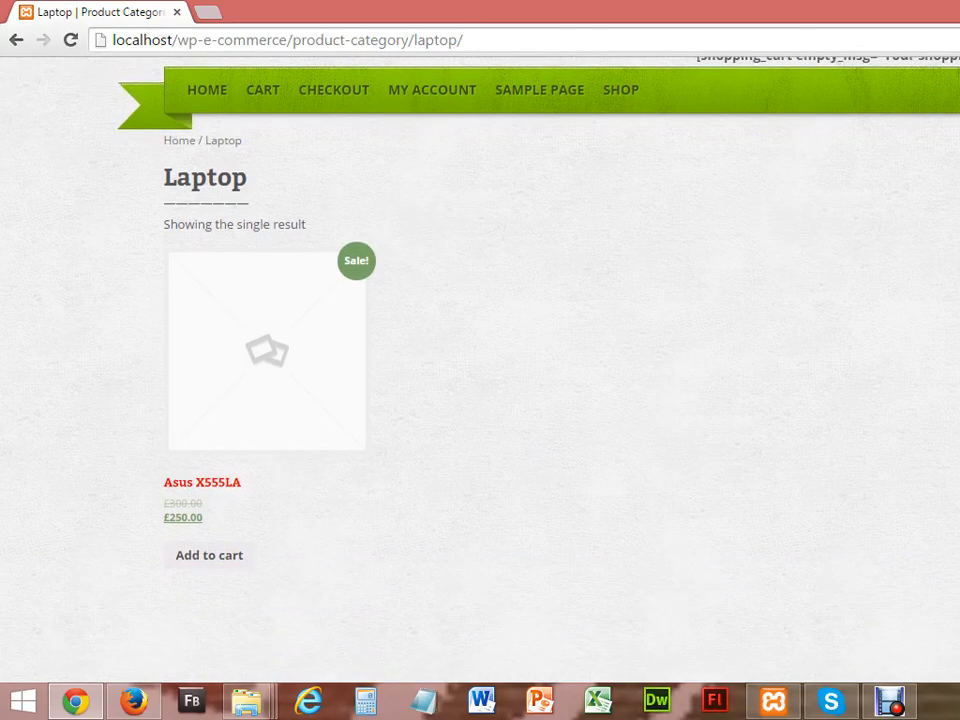
{"action": "scroll", "coordinate": [553, 536], "scroll_direction": "up", "scroll_amount": 2}
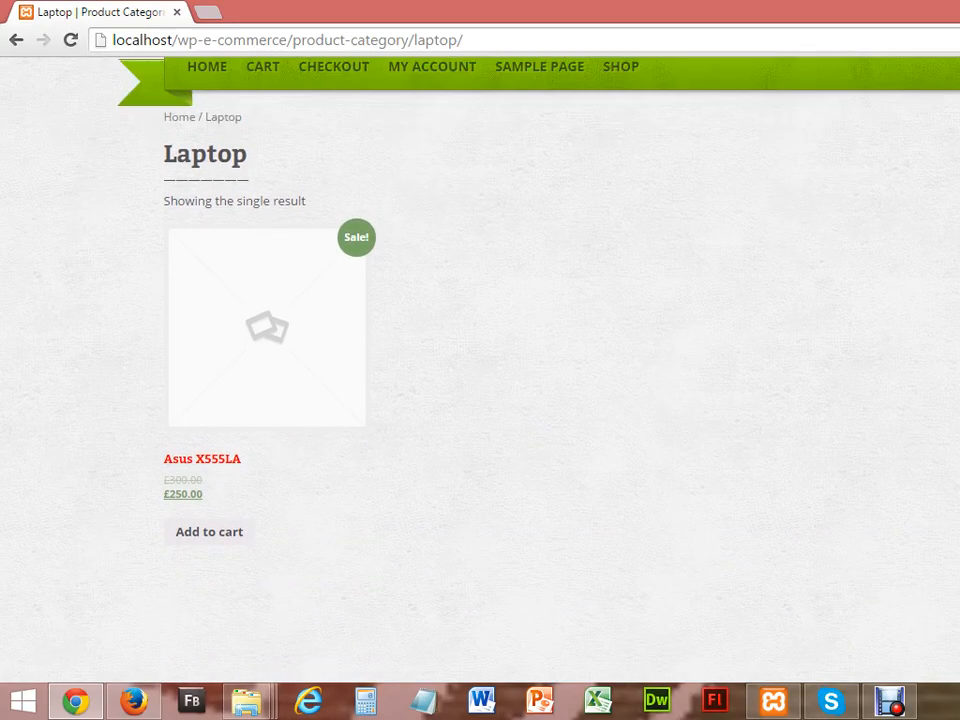
{"action": "scroll", "coordinate": [553, 536], "scroll_direction": "down", "scroll_amount": 1}
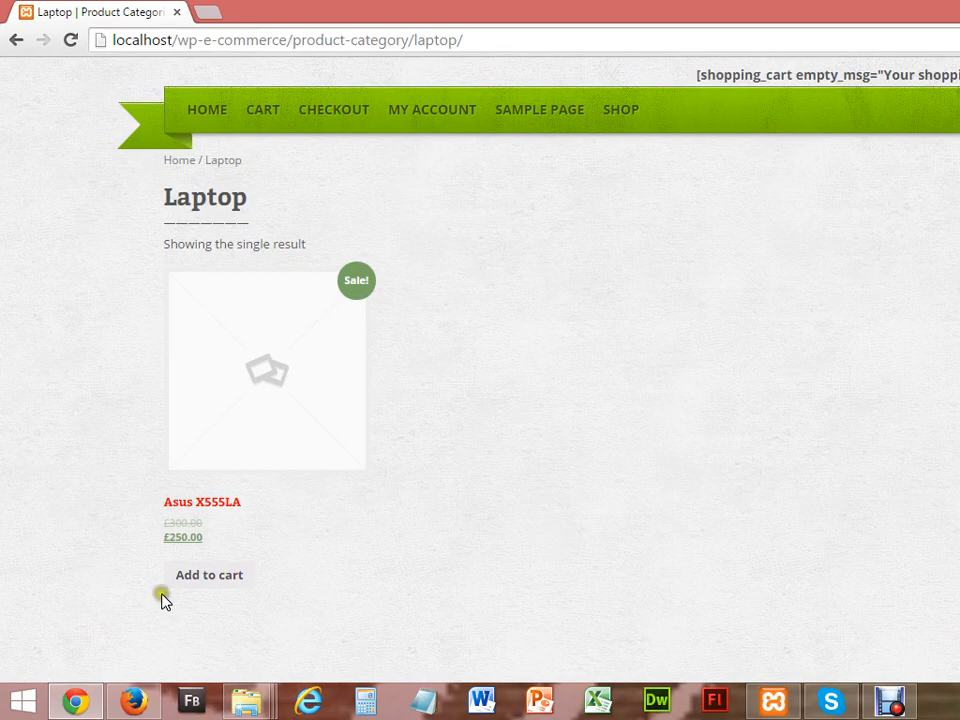
{"action": "left_click", "coordinate": [210, 579]}
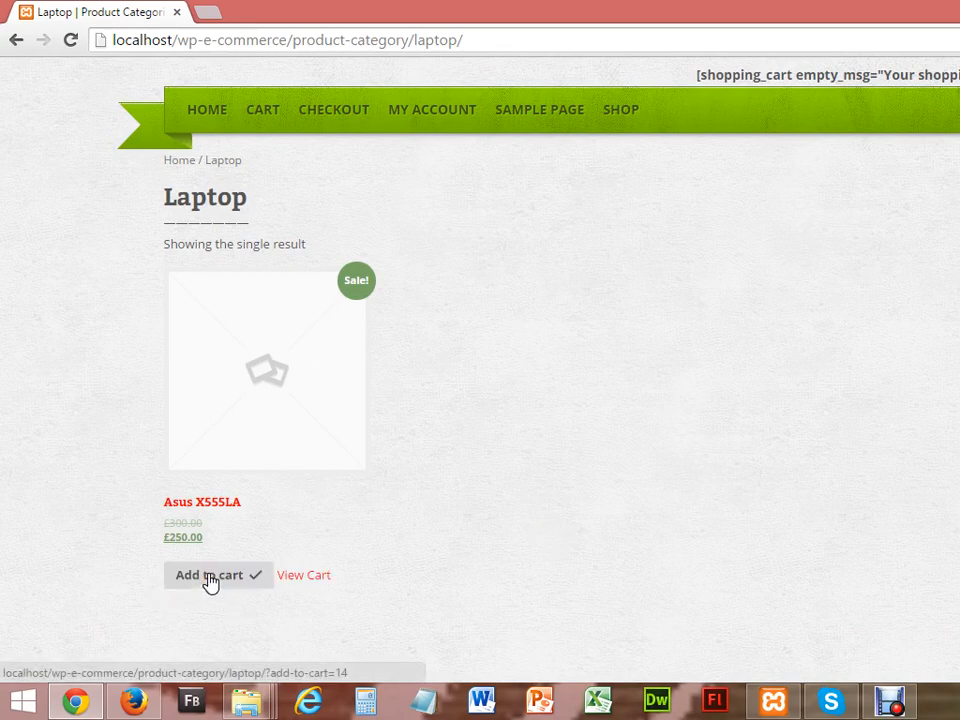
{"action": "left_click", "coordinate": [306, 577]}
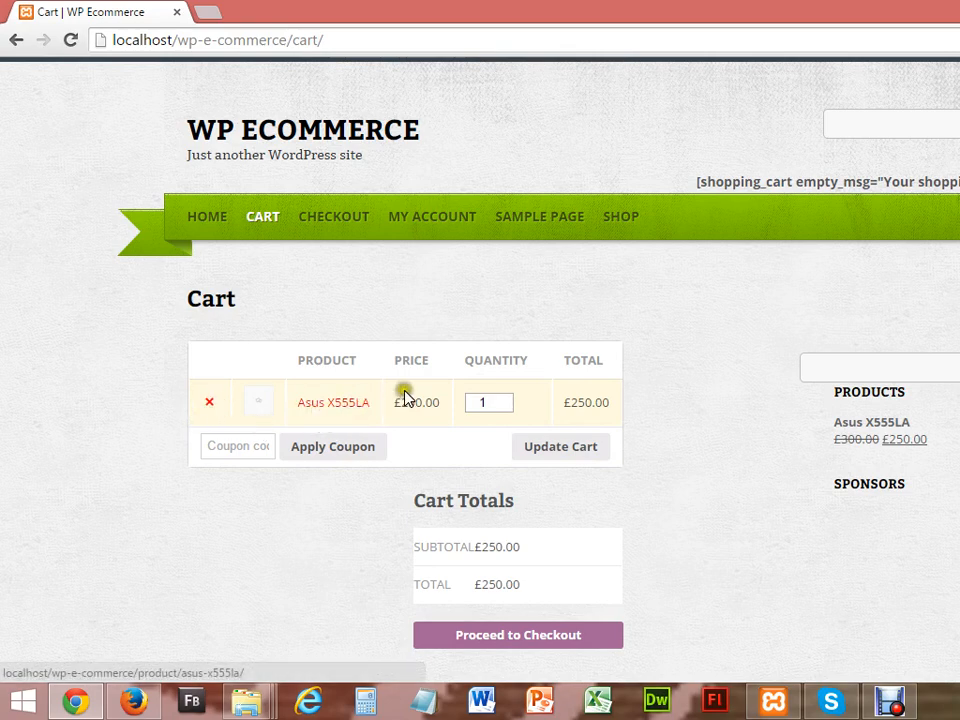
Step: Set the Asus X555LA quantity to 2 and update the cart to £500.00
{"action": "left_click", "coordinate": [505, 399]}
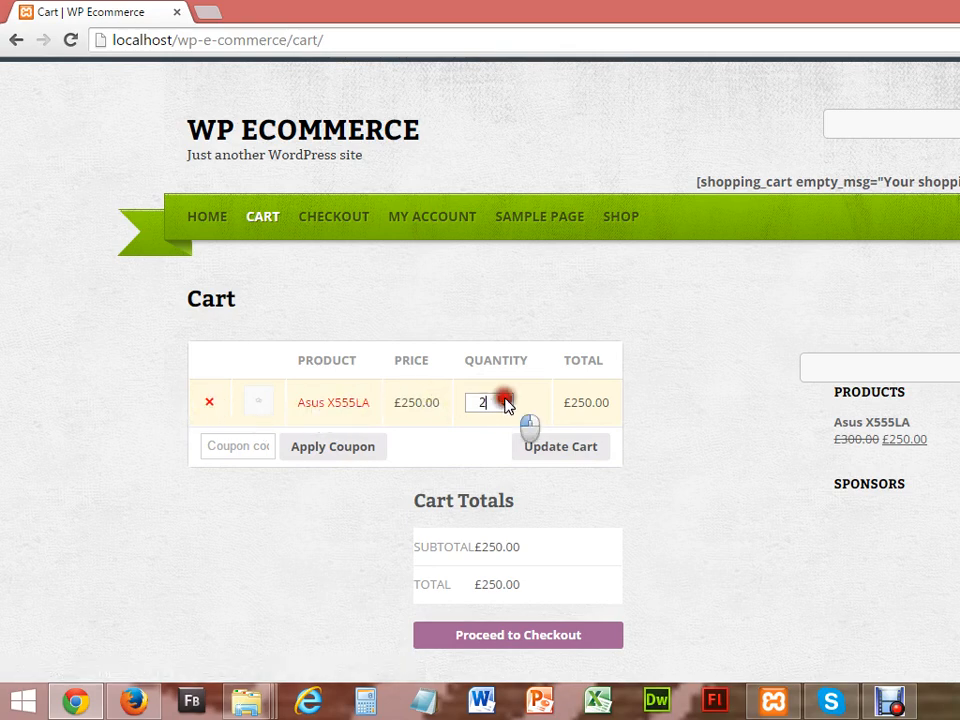
{"action": "left_click", "coordinate": [557, 457]}
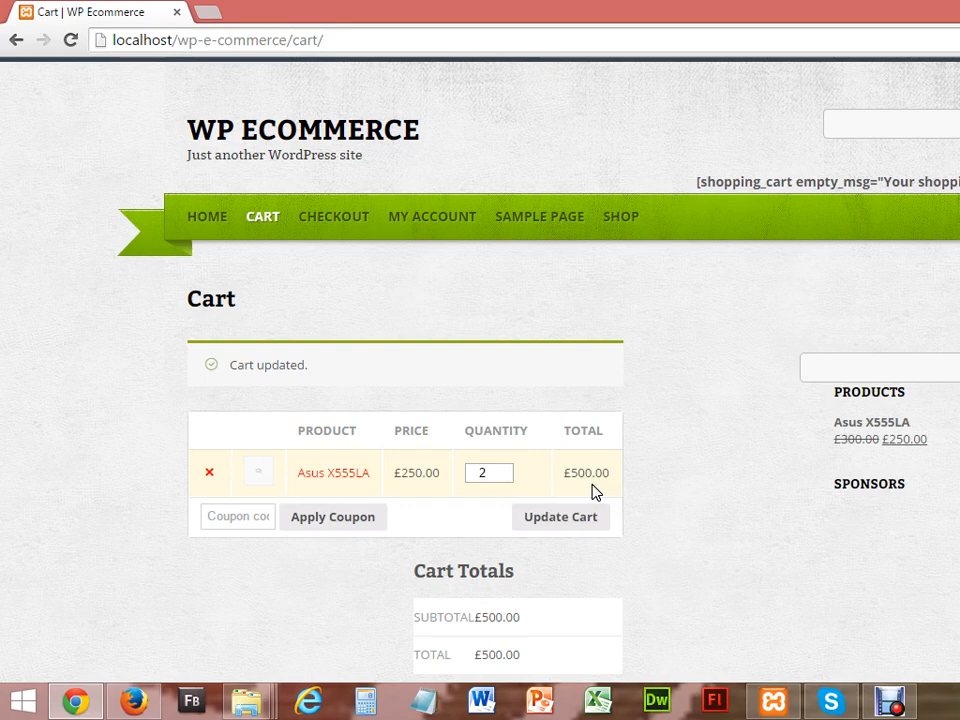
Step: Search the storefront for 1212, then asus, then laptop
{"action": "left_click", "coordinate": [953, 368]}
{"action": "type", "text": "1212"}
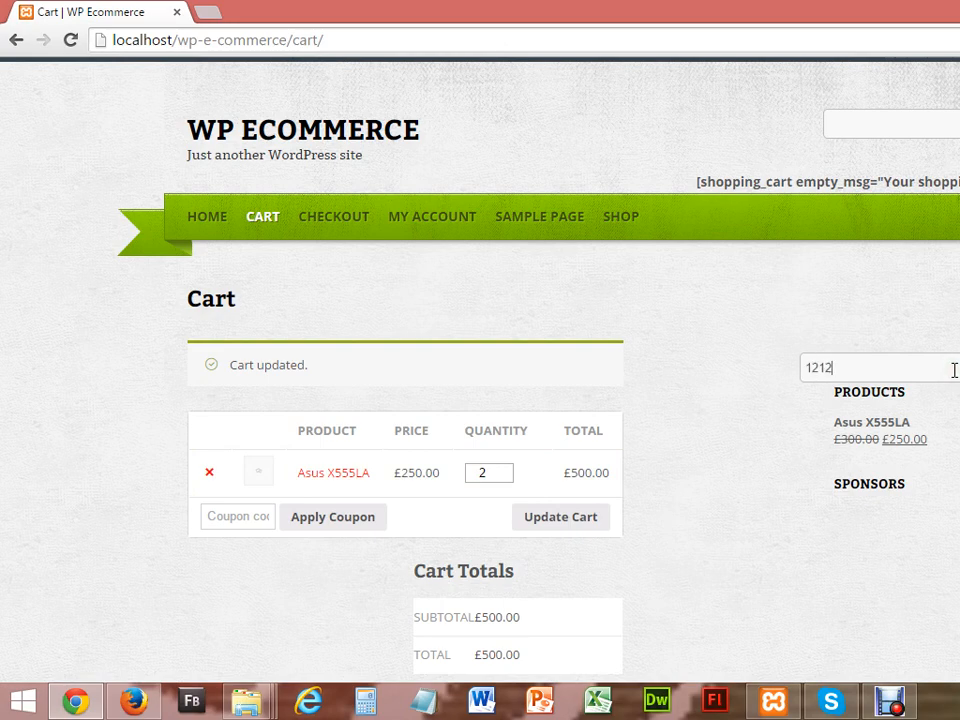
{"action": "key", "text": "Return"}
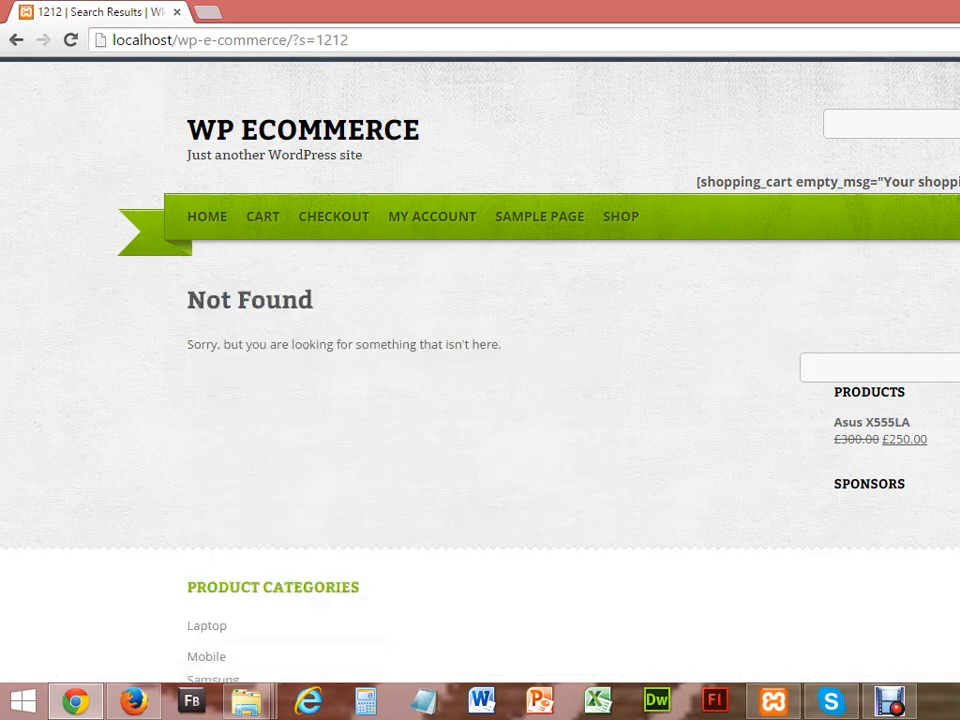
{"action": "left_click", "coordinate": [943, 362]}
{"action": "type", "text": "asus"}
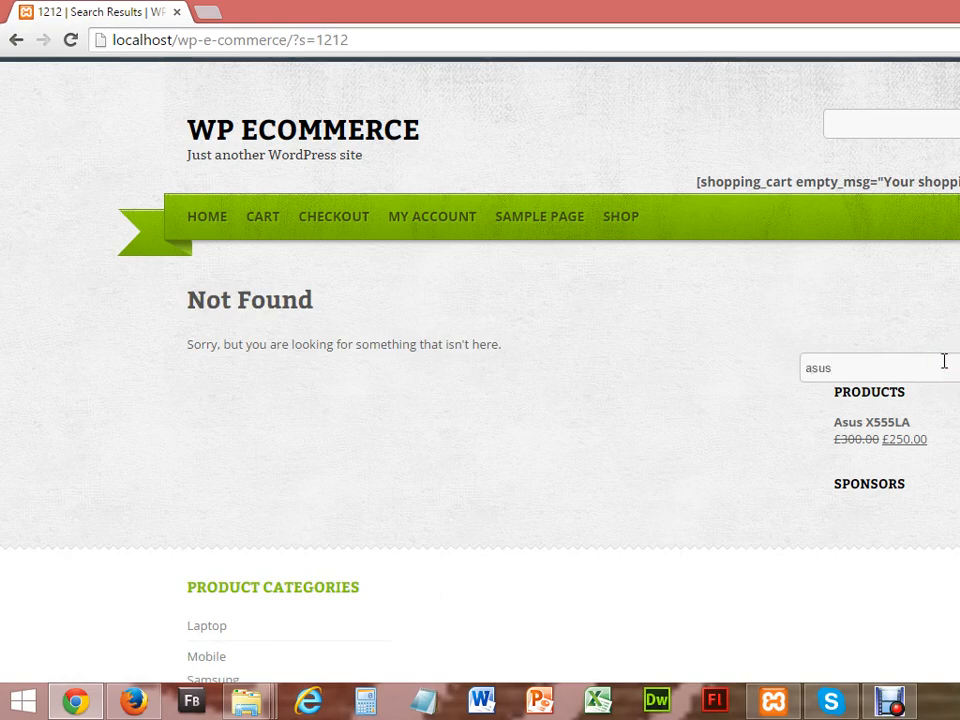
{"action": "key", "text": "Return"}
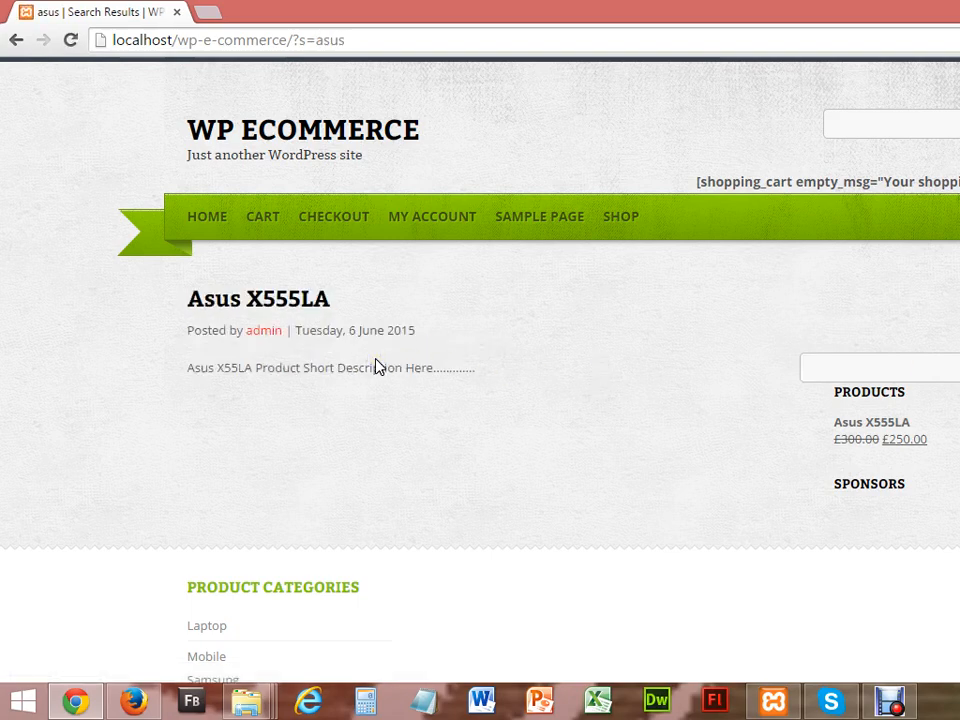
{"action": "left_click", "coordinate": [821, 371]}
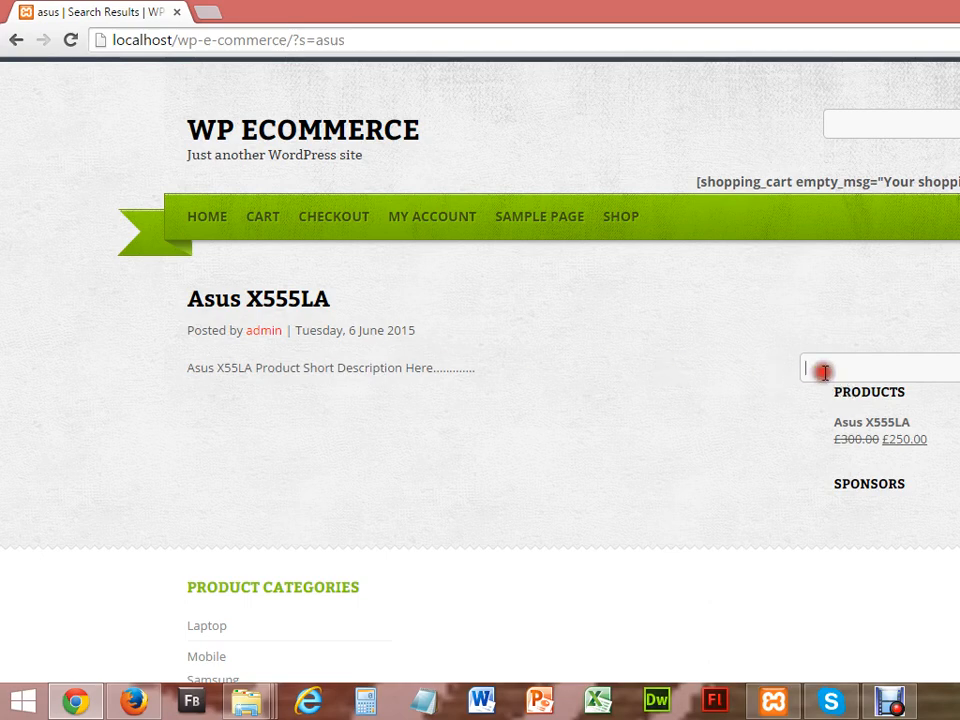
{"action": "type", "text": "laptop"}
{"action": "key", "text": "Return"}
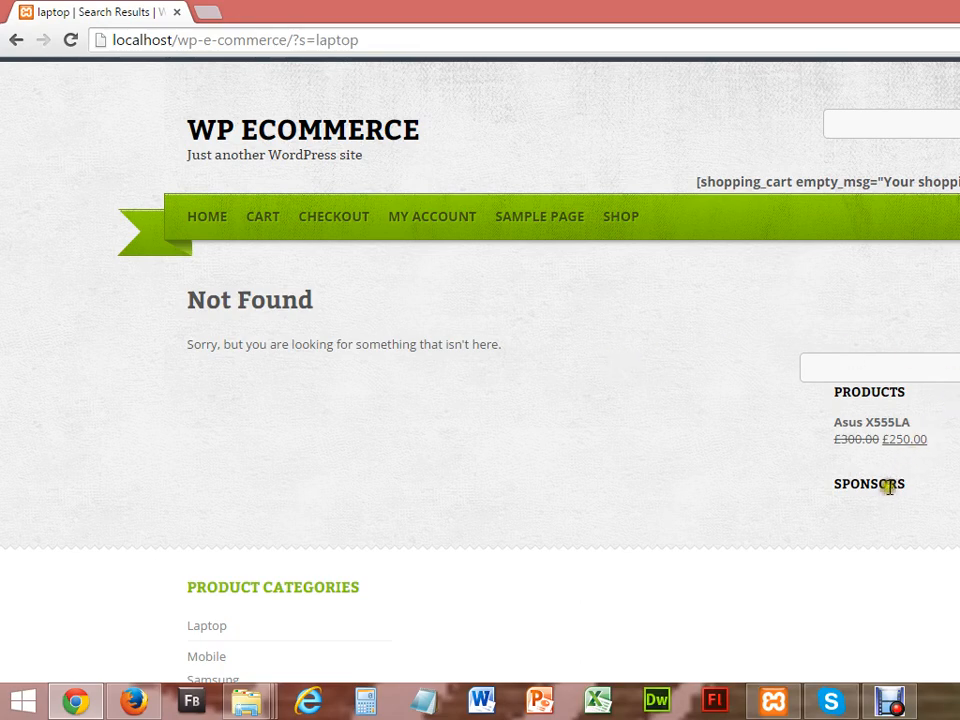
Step: Open Asus X555LA from the Products widget, view its laptop image full size, then go back
{"action": "left_click", "coordinate": [883, 427]}
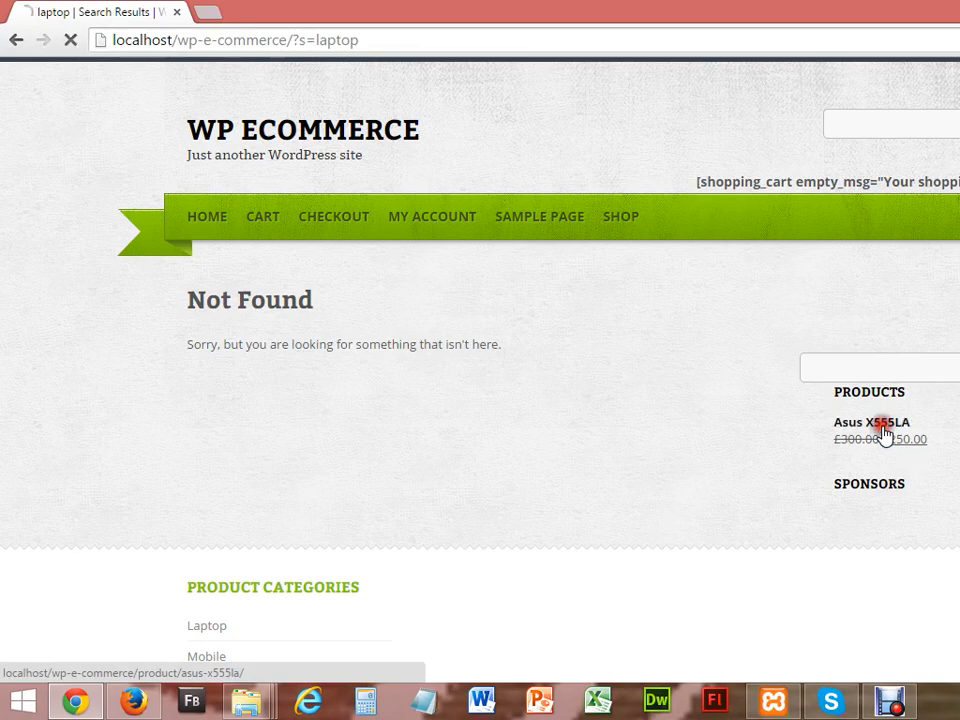
{"action": "scroll", "coordinate": [480, 370], "scroll_direction": "down", "scroll_amount": 5}
{"action": "scroll", "coordinate": [465, 489], "scroll_direction": "up", "scroll_amount": 2}
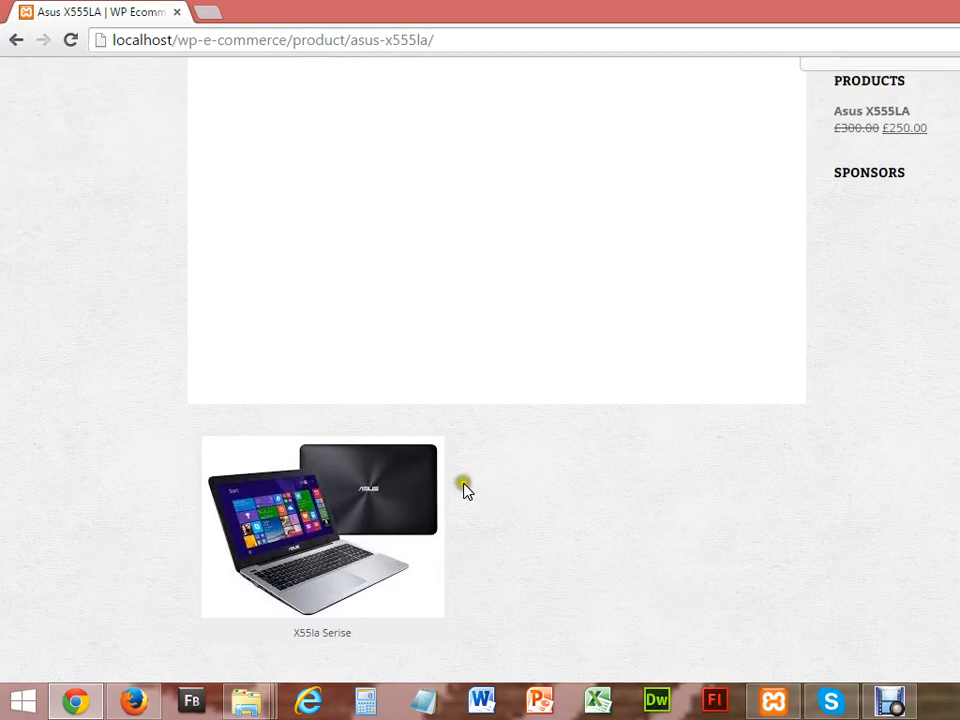
{"action": "left_click", "coordinate": [352, 494]}
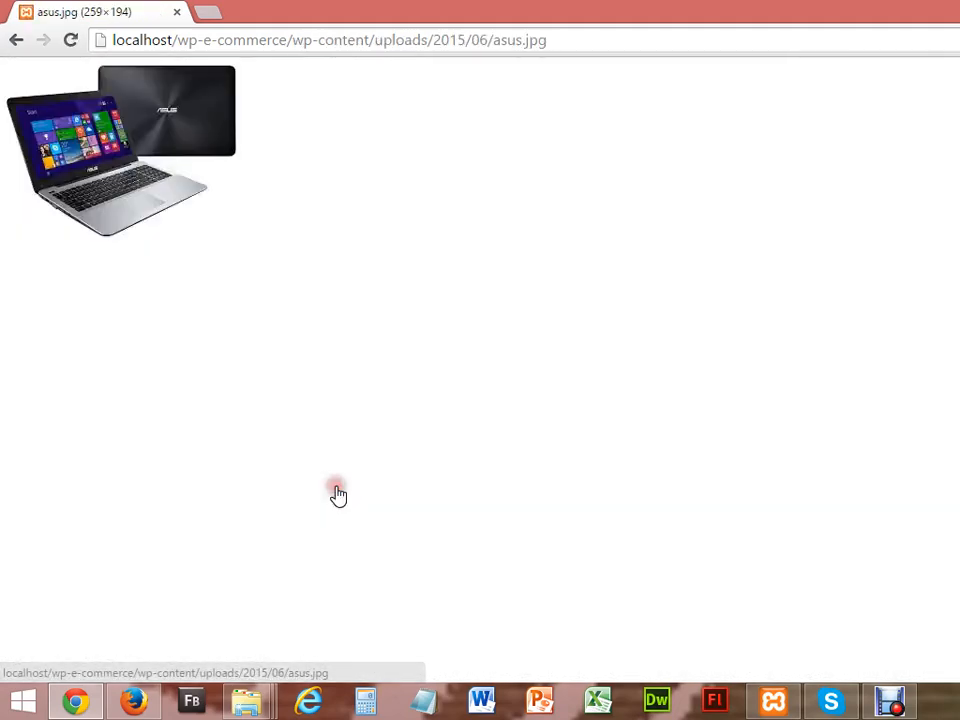
{"action": "left_click", "coordinate": [16, 40]}
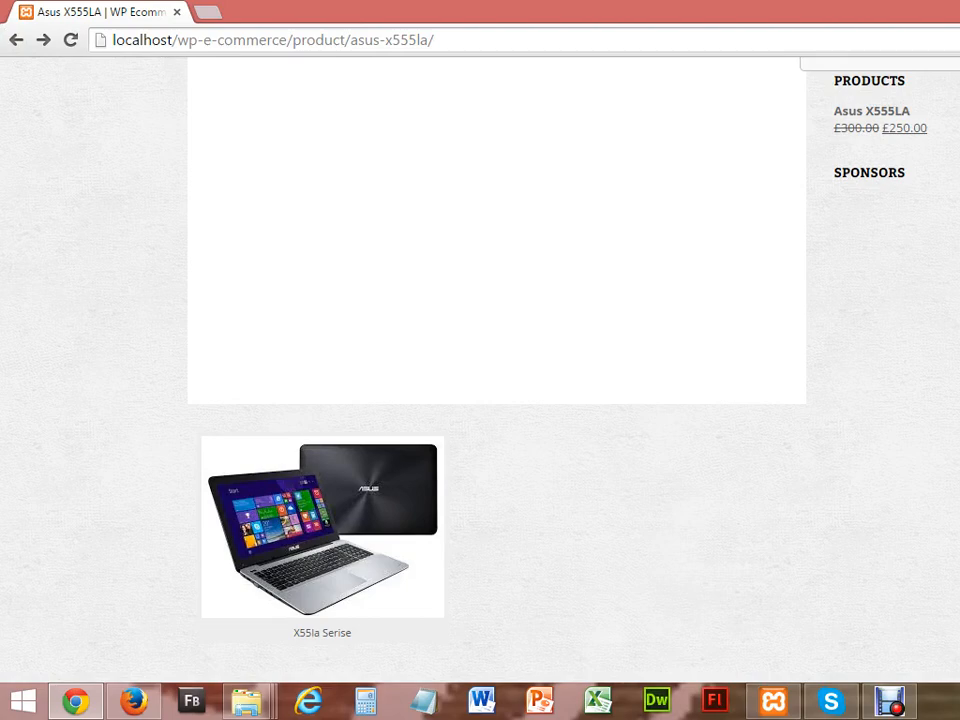
{"action": "scroll", "coordinate": [480, 360], "scroll_direction": "down", "scroll_amount": 3}
{"action": "scroll", "coordinate": [480, 360], "scroll_direction": "up", "scroll_amount": 3}
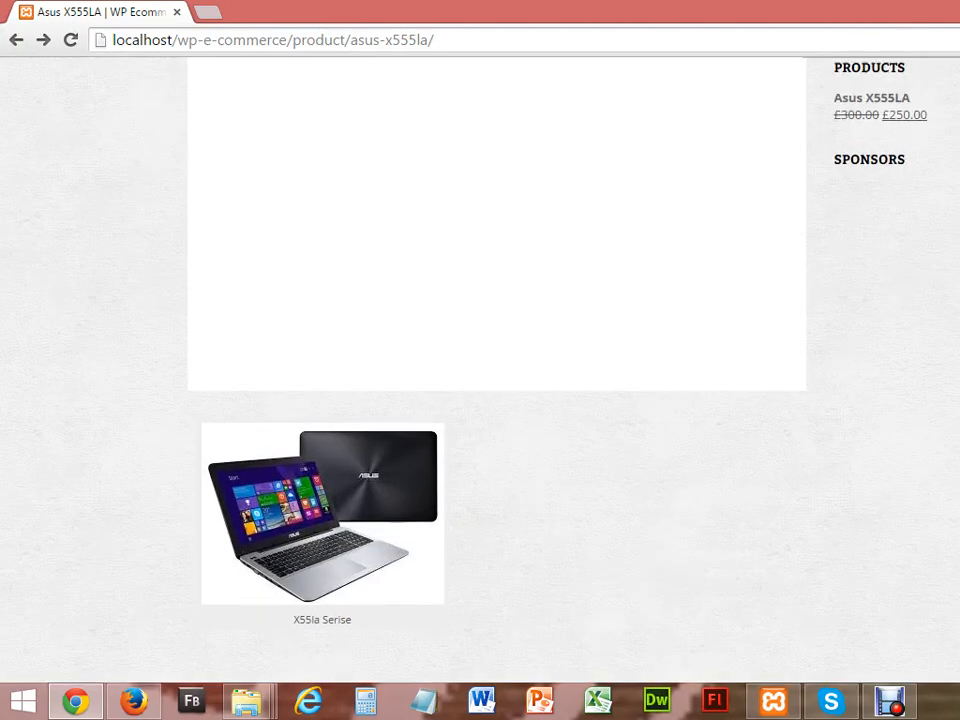
{"action": "scroll", "coordinate": [586, 386], "scroll_direction": "up", "scroll_amount": 2}
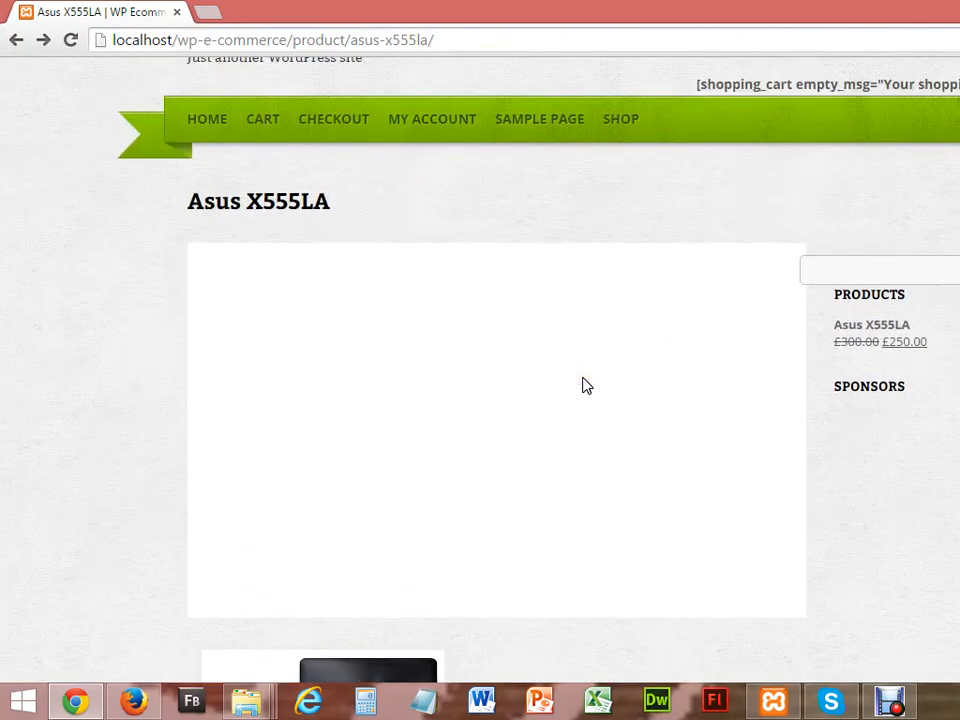
Step: Visit My Account, Sample Page and Shop, ending on the cart showing two units at £500.00
{"action": "left_click", "coordinate": [414, 120]}
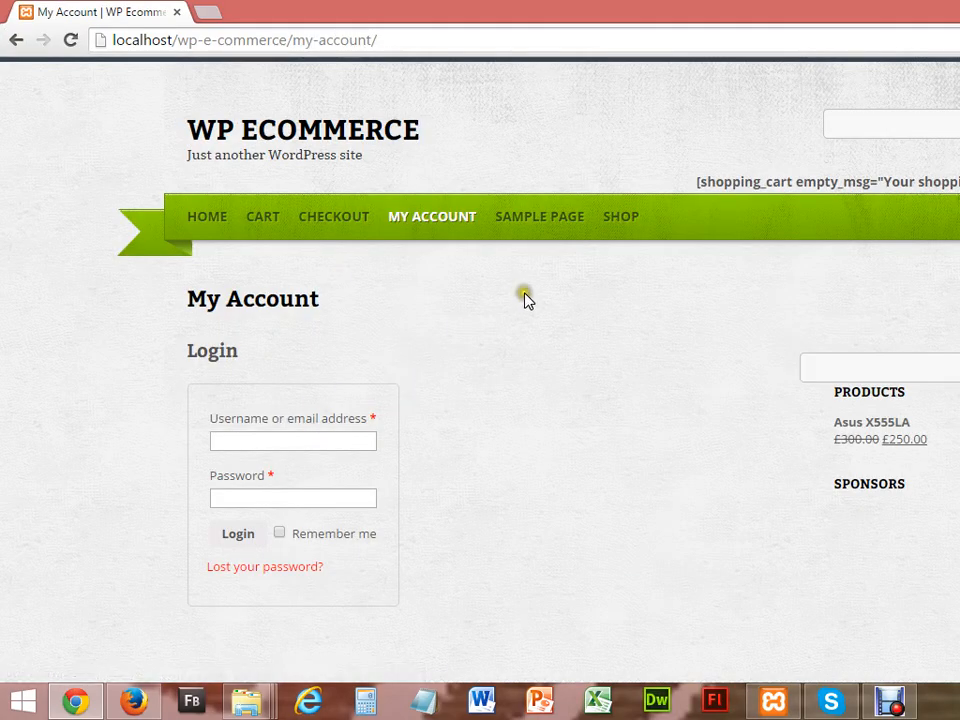
{"action": "left_click", "coordinate": [540, 217]}
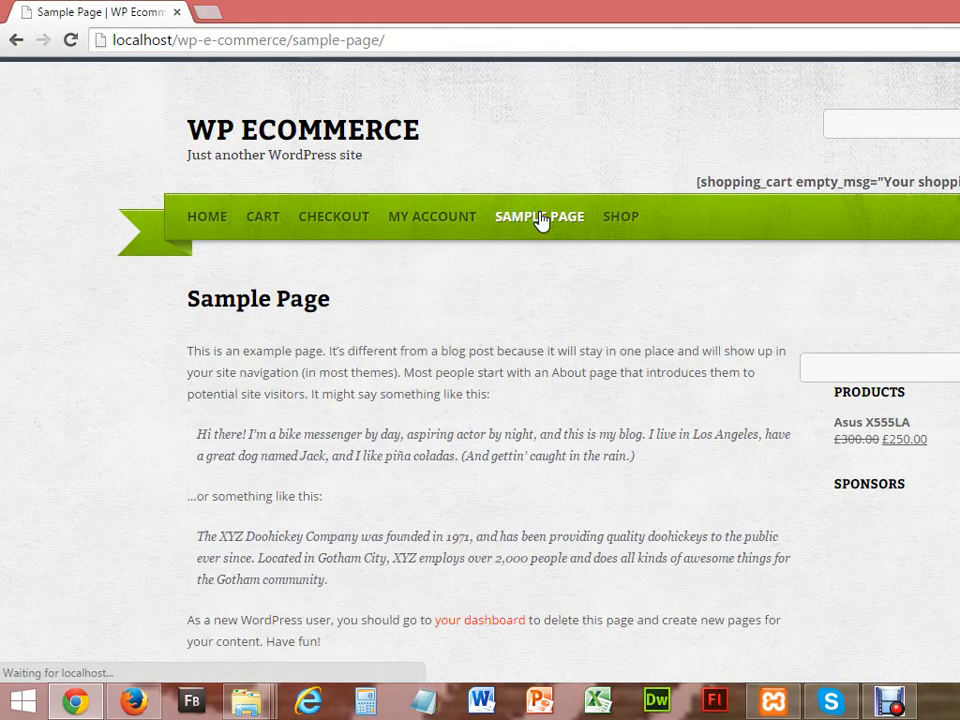
{"action": "left_click", "coordinate": [630, 216]}
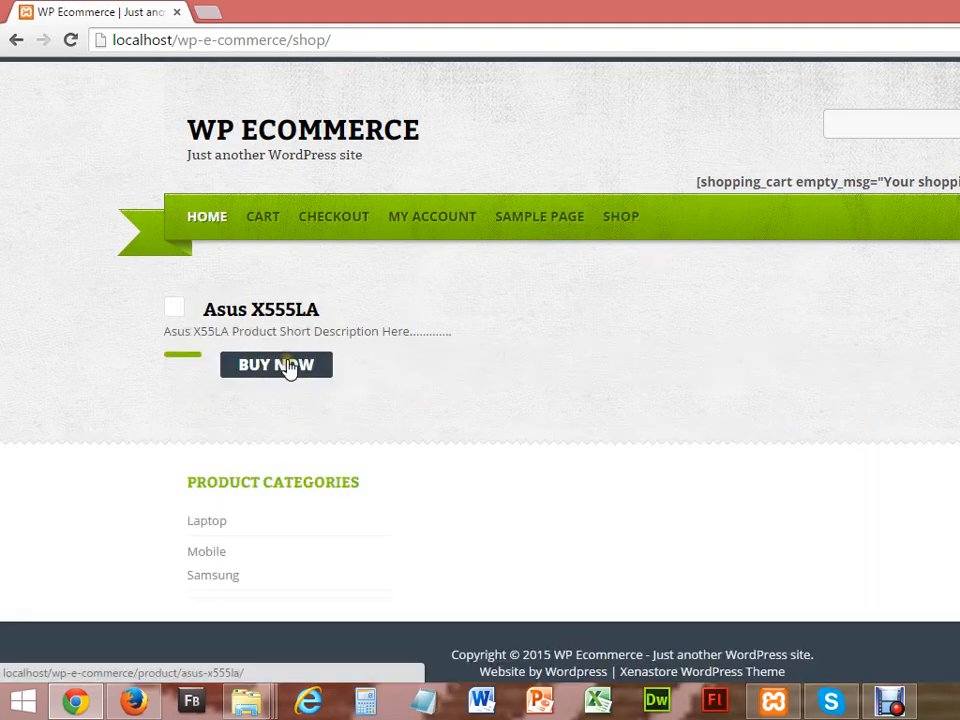
{"action": "left_click", "coordinate": [263, 224]}
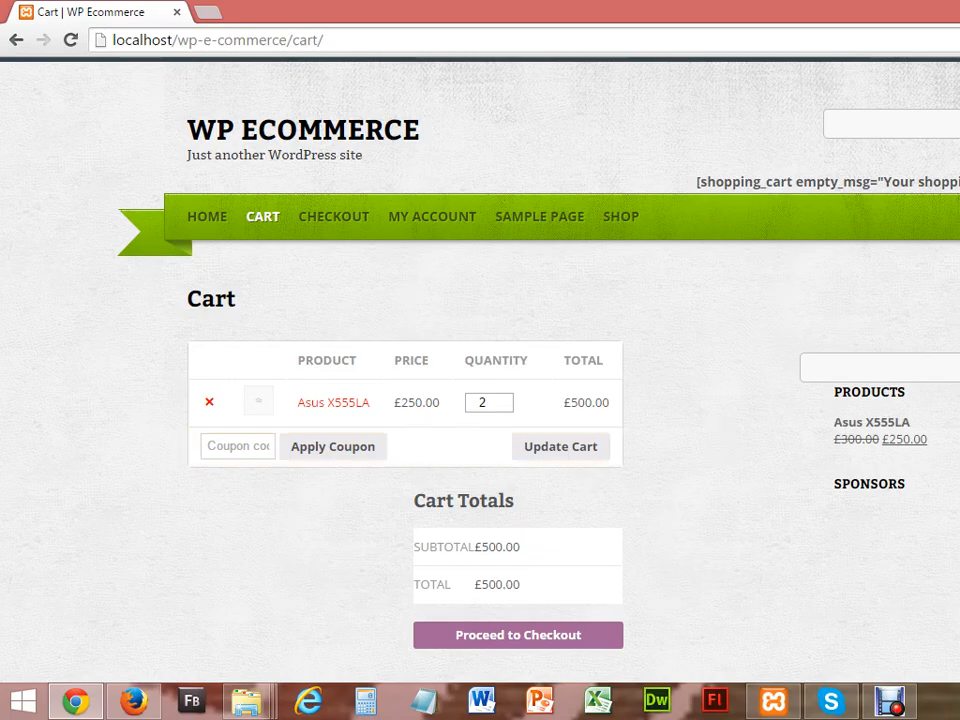
{"action": "scroll", "coordinate": [585, 474], "scroll_direction": "down", "scroll_amount": 2}
{"action": "scroll", "coordinate": [585, 474], "scroll_direction": "down", "scroll_amount": 2}
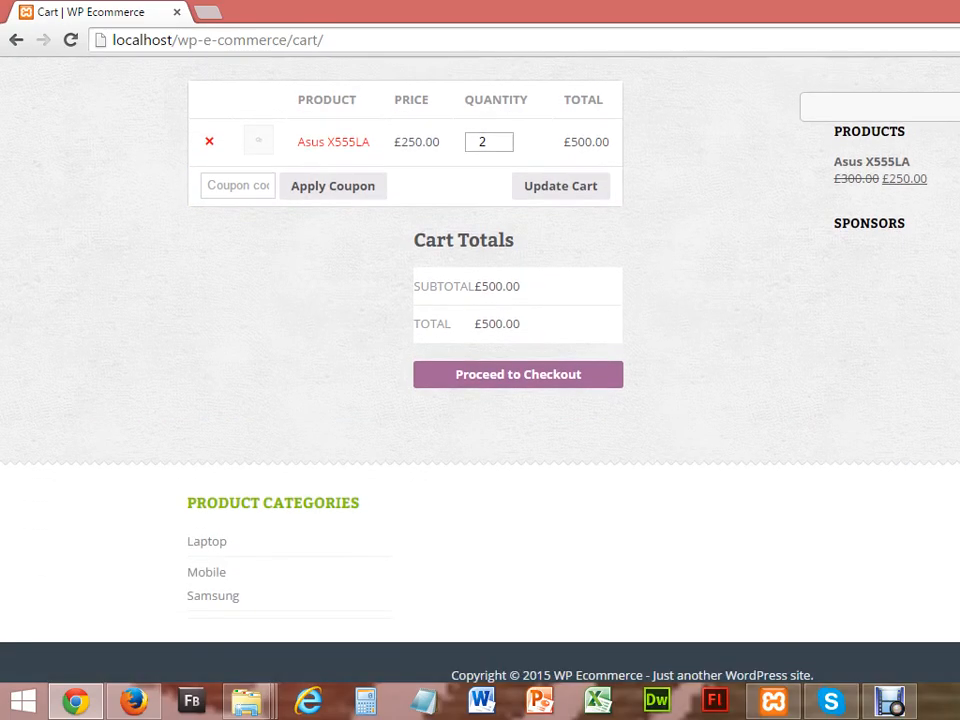
{"action": "left_click", "coordinate": [890, 701]}
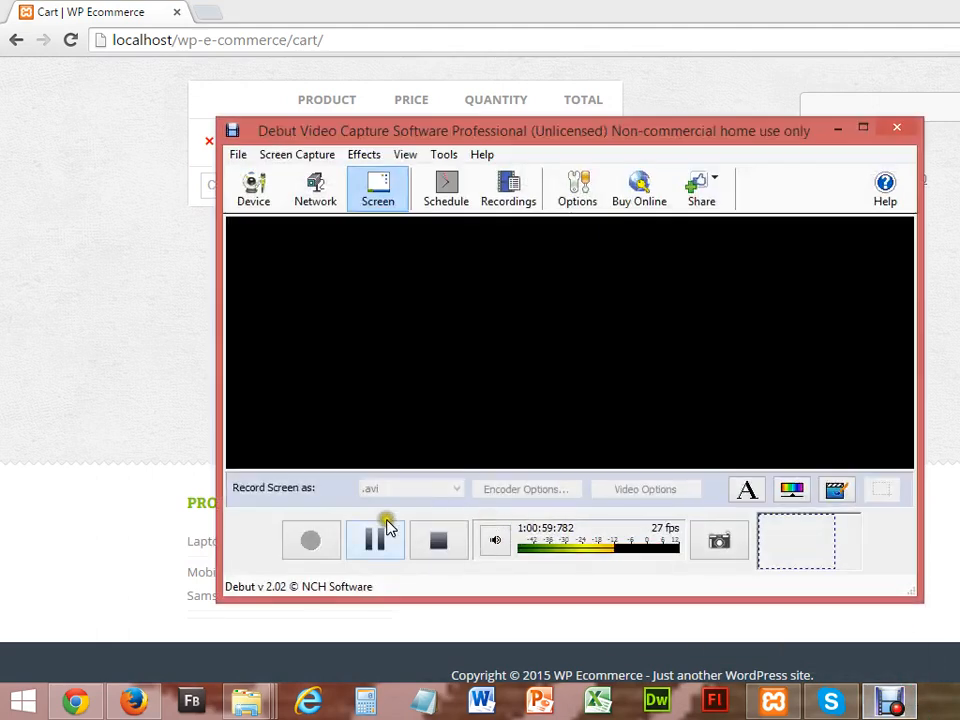